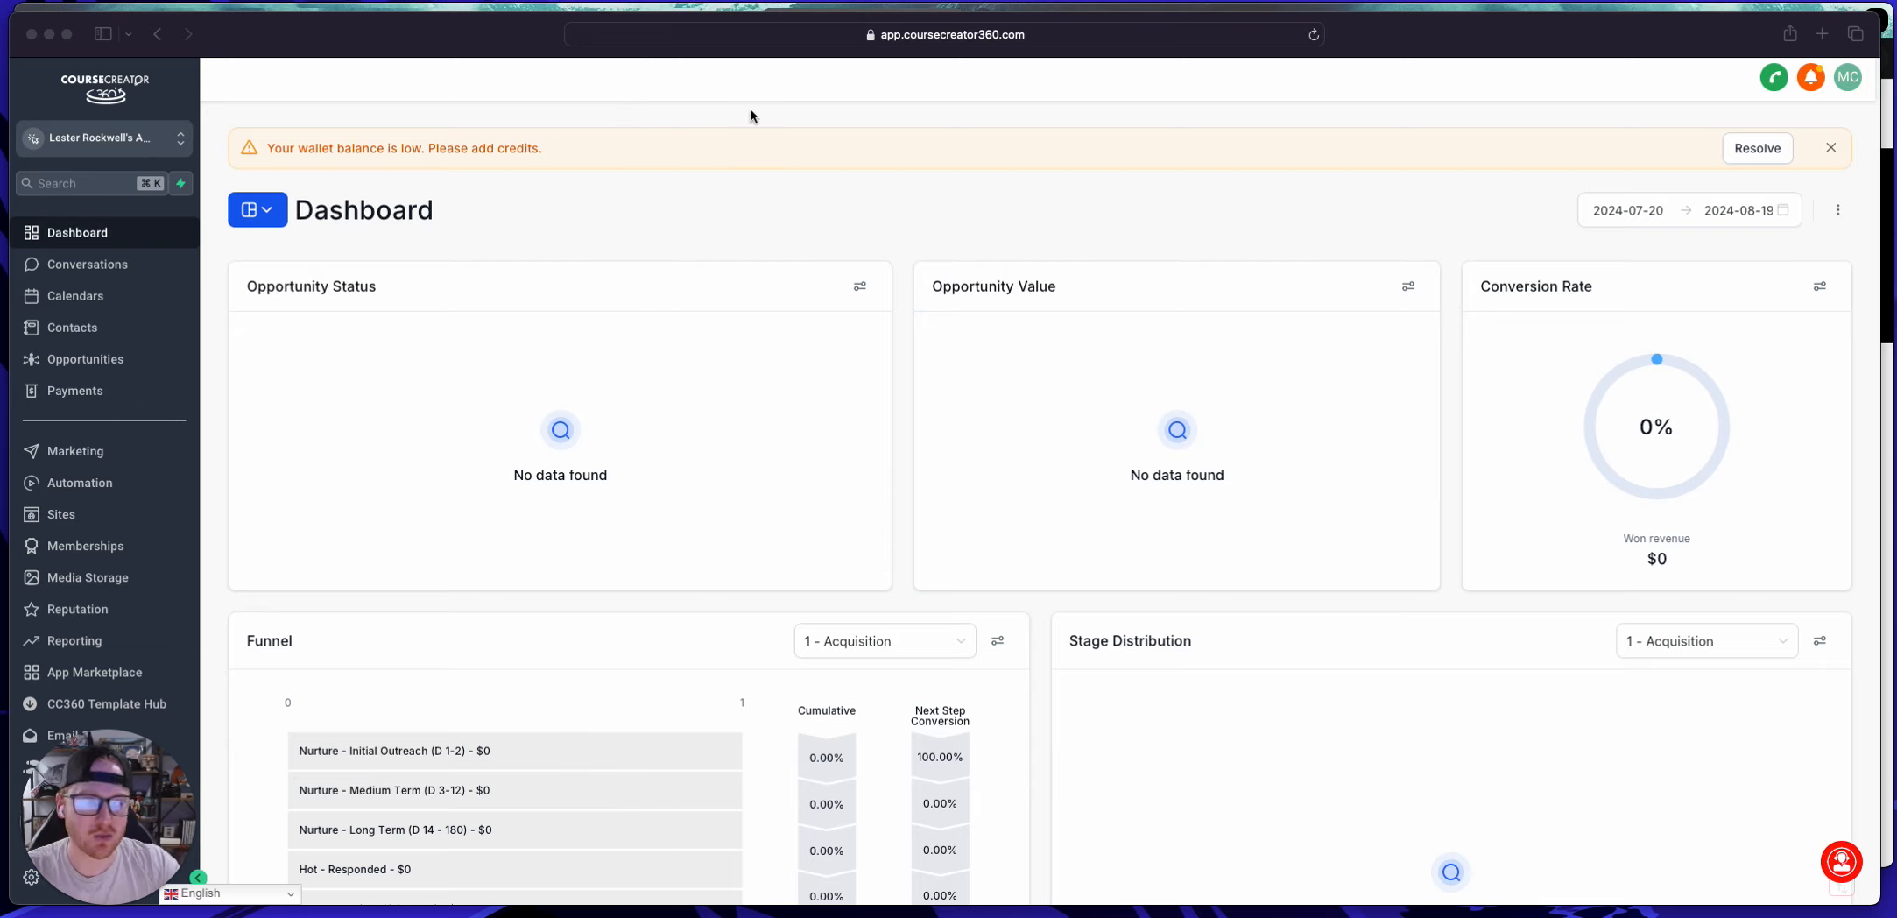
Step: Switch to Chrome and look over the Onboarding Funnel preview page and the Course Creator 360 funnels list
click(91, 549)
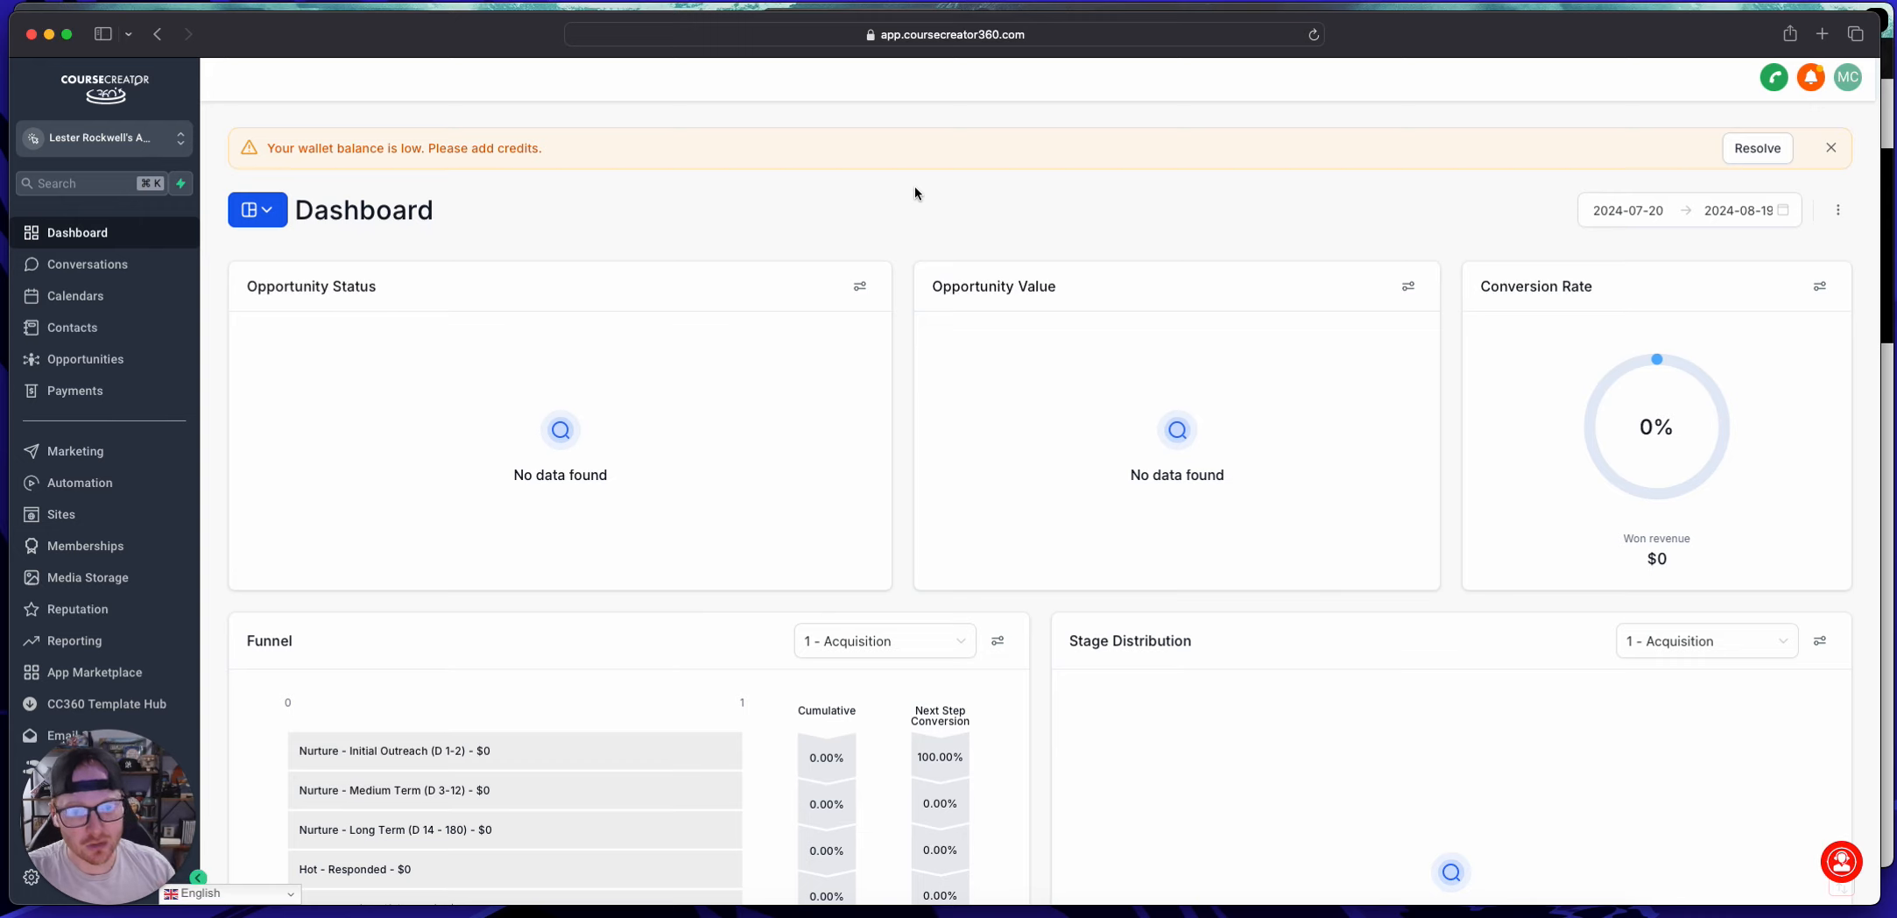
click(1889, 178)
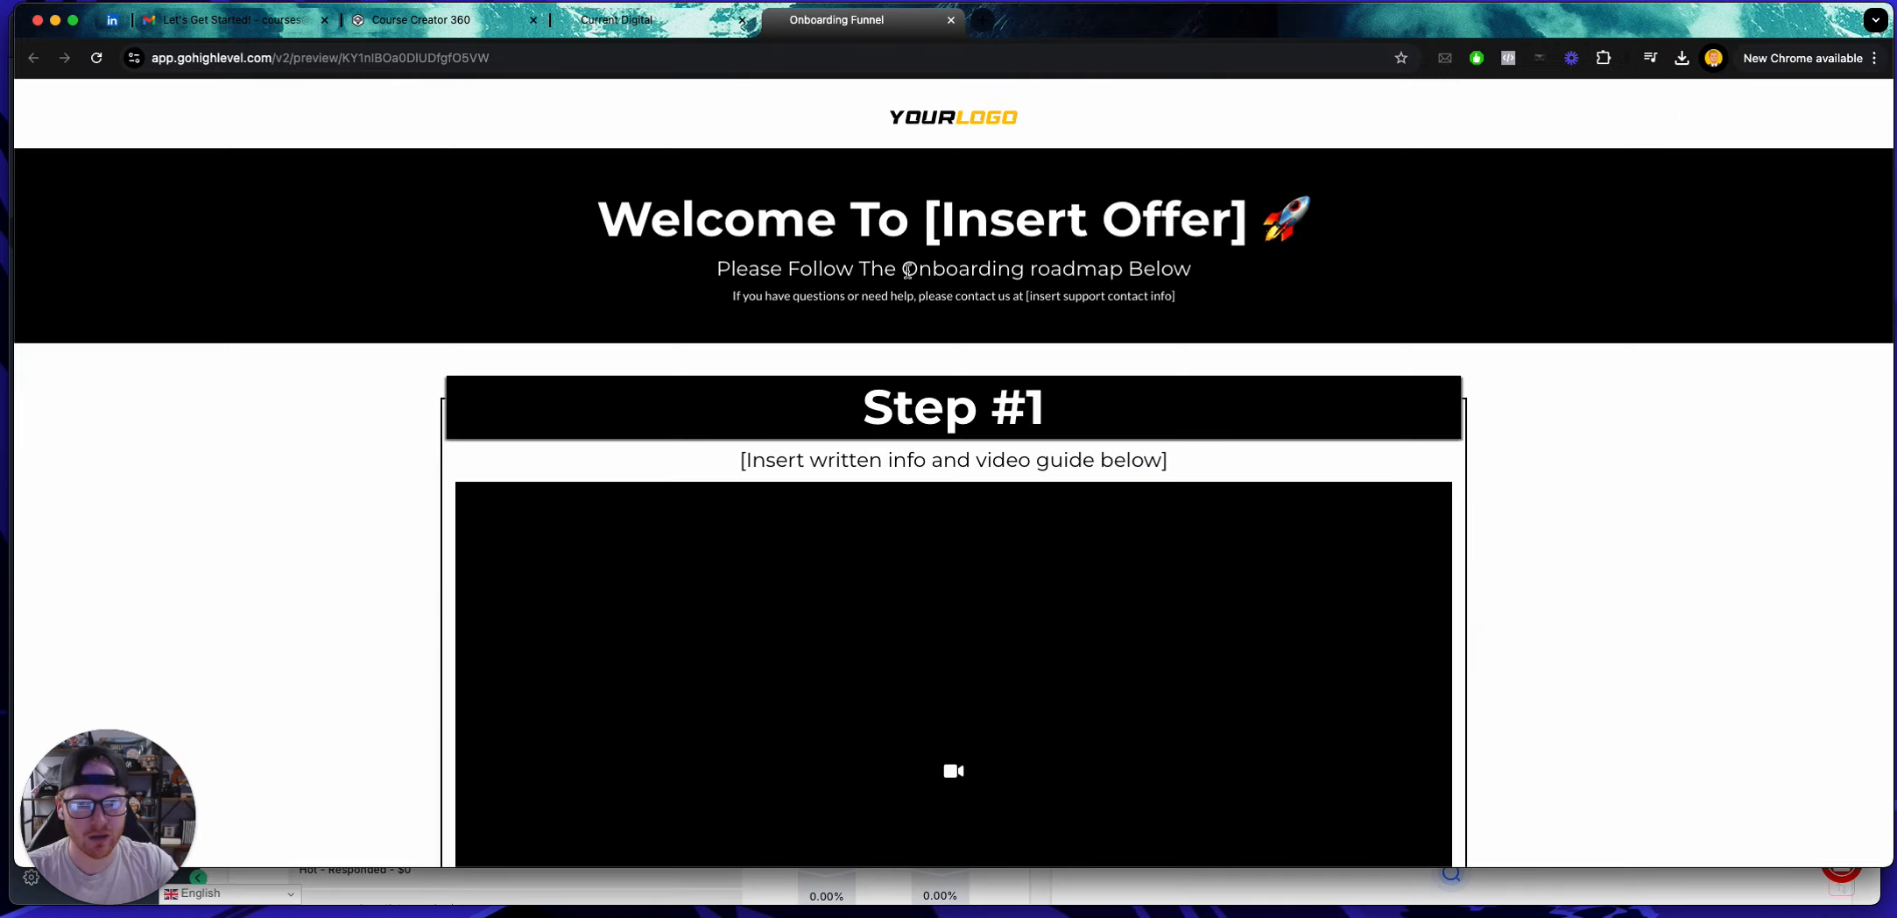
scroll(912, 291, down, 15)
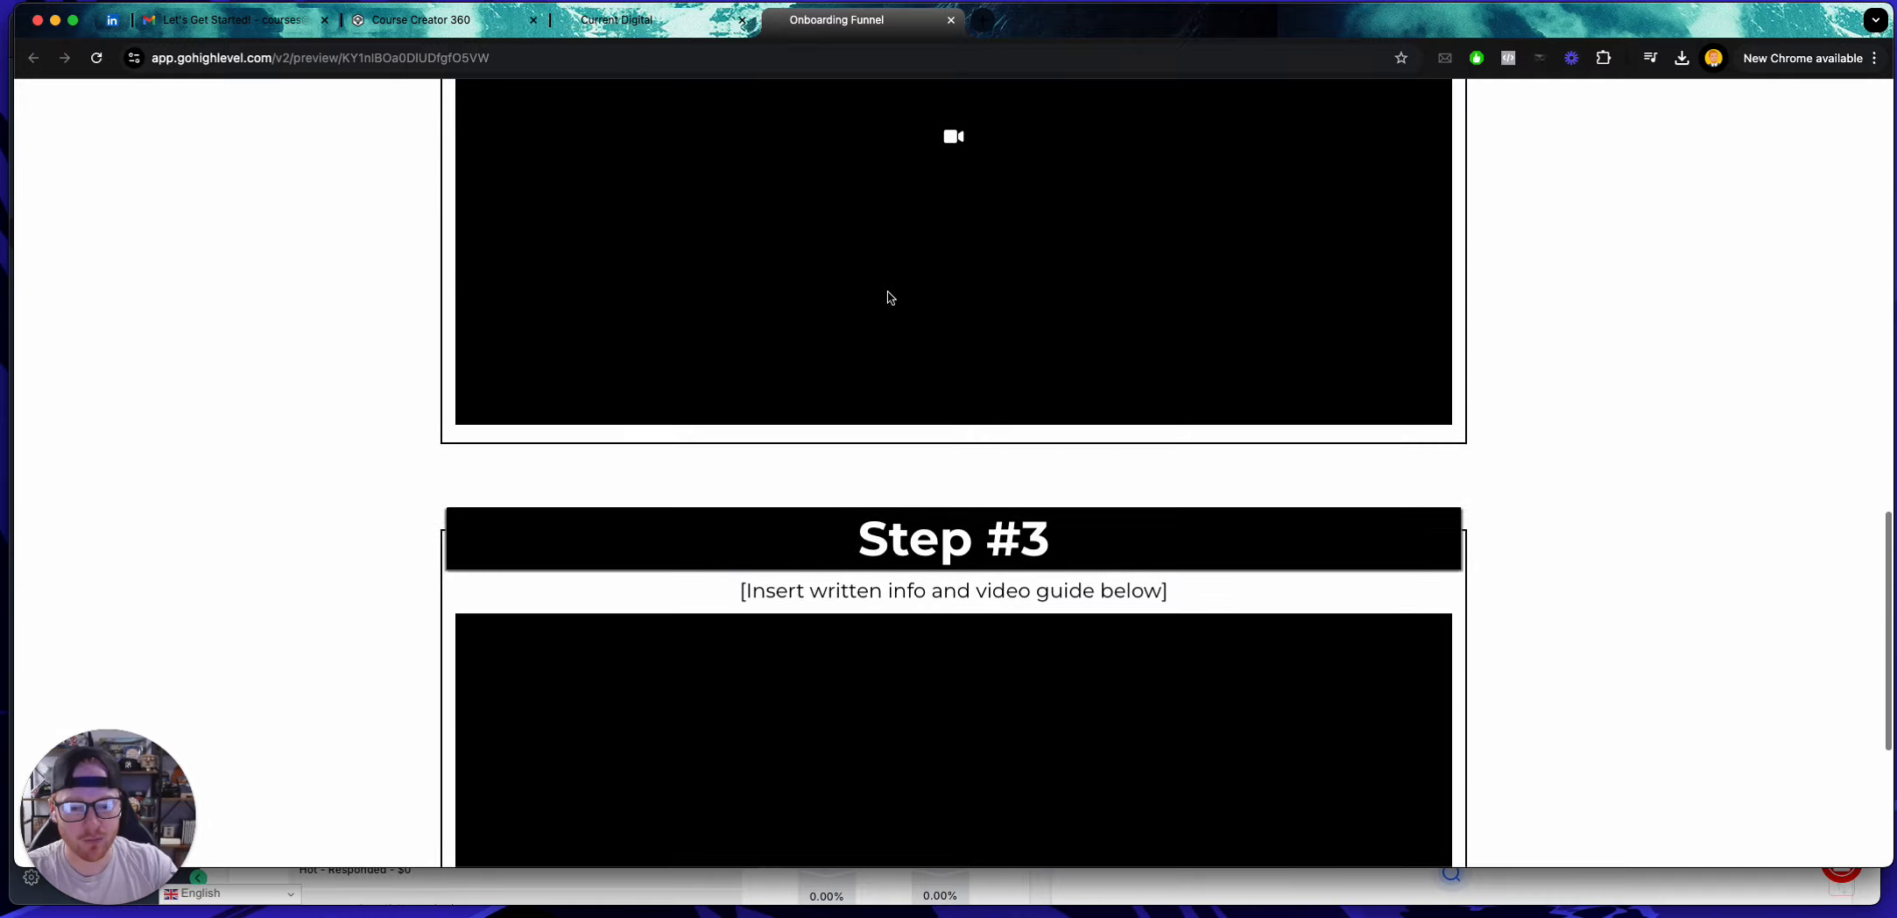
scroll(888, 295, up, 5)
scroll(888, 295, up, 10)
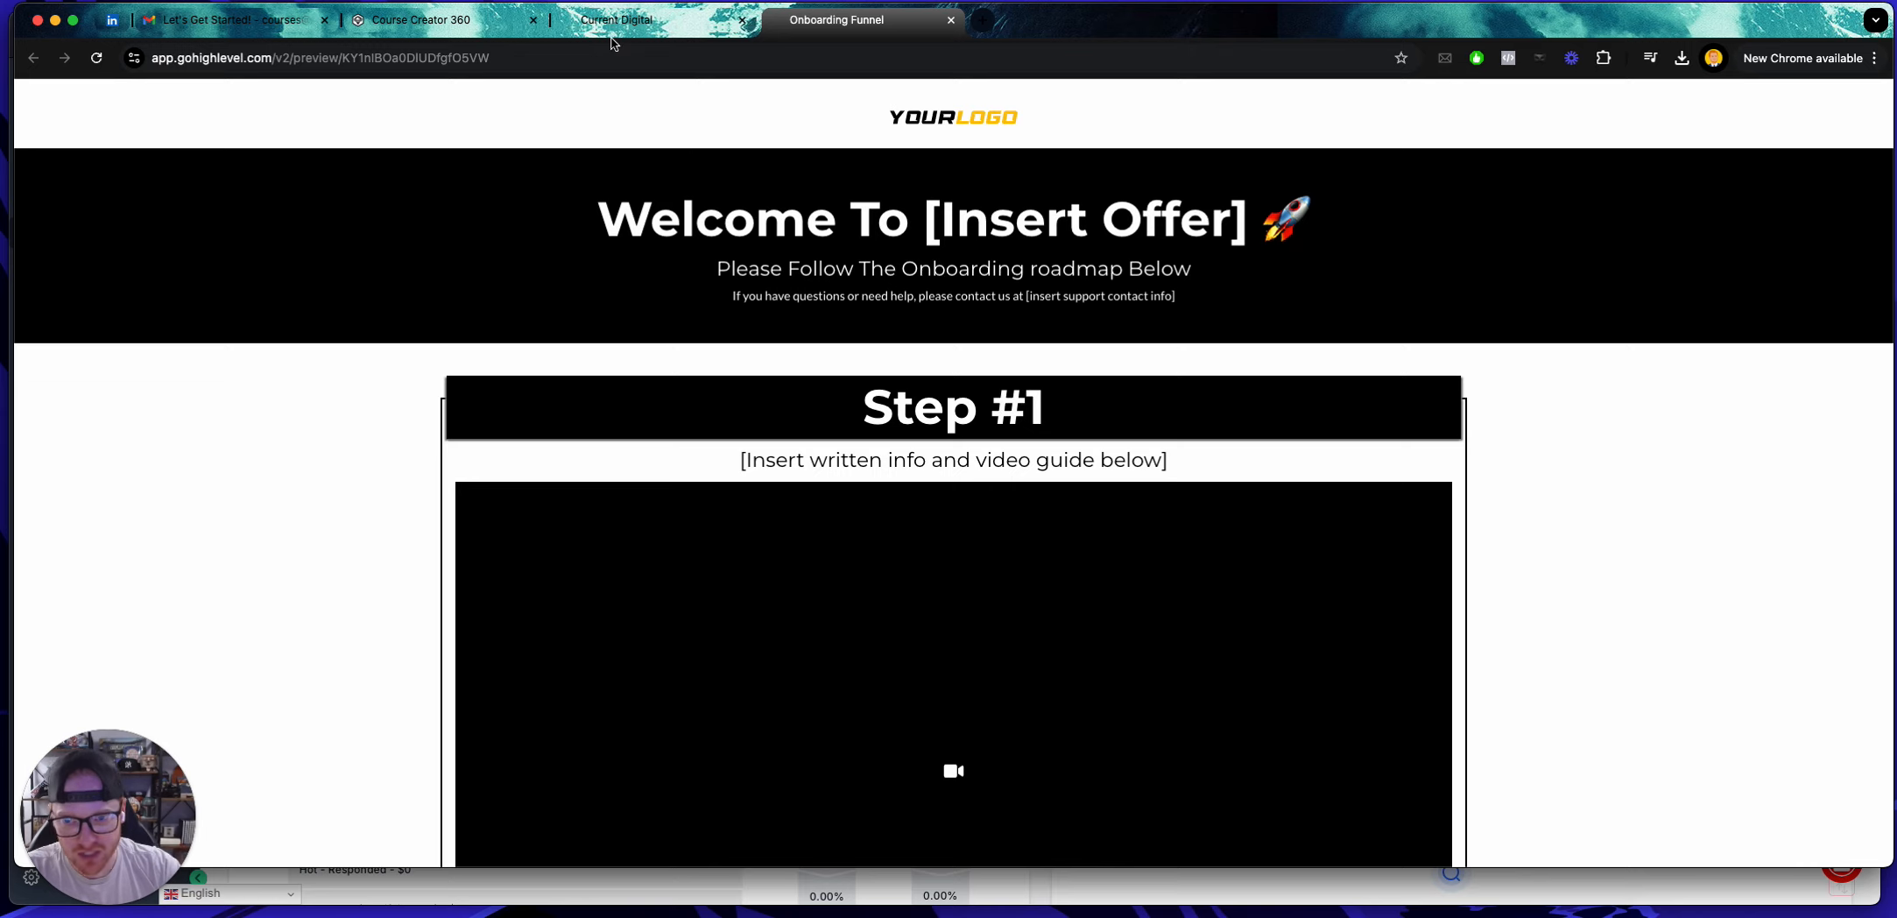
click(438, 20)
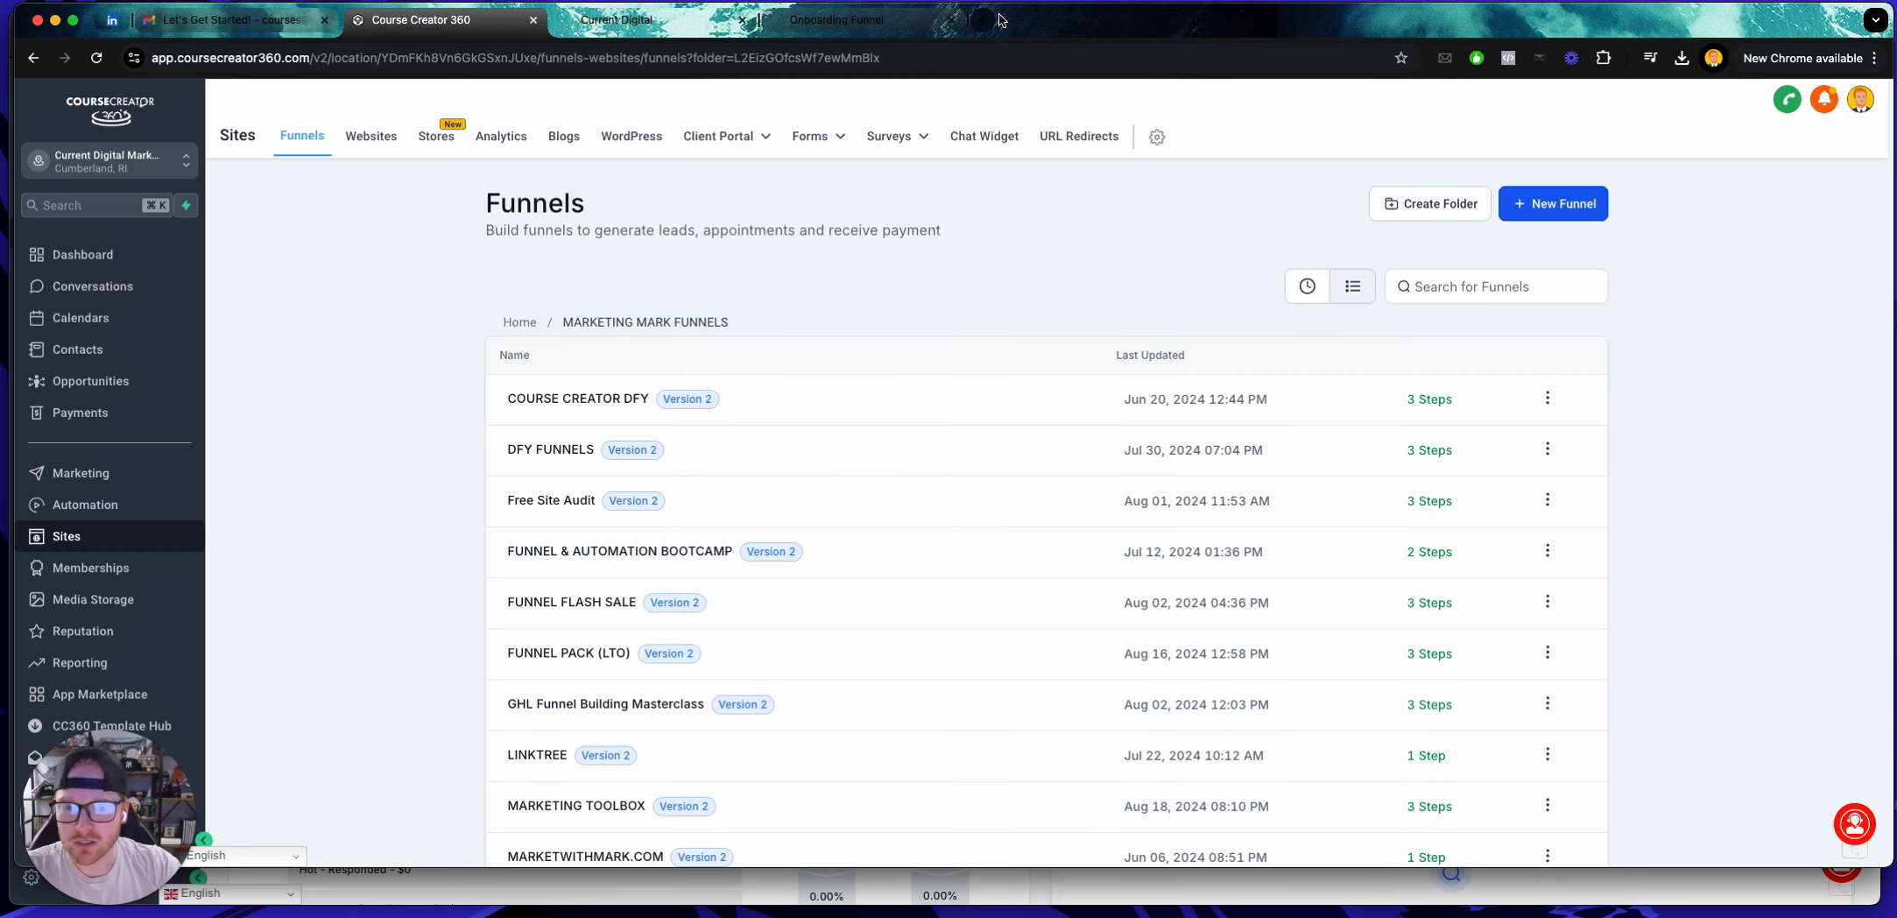
click(1125, 27)
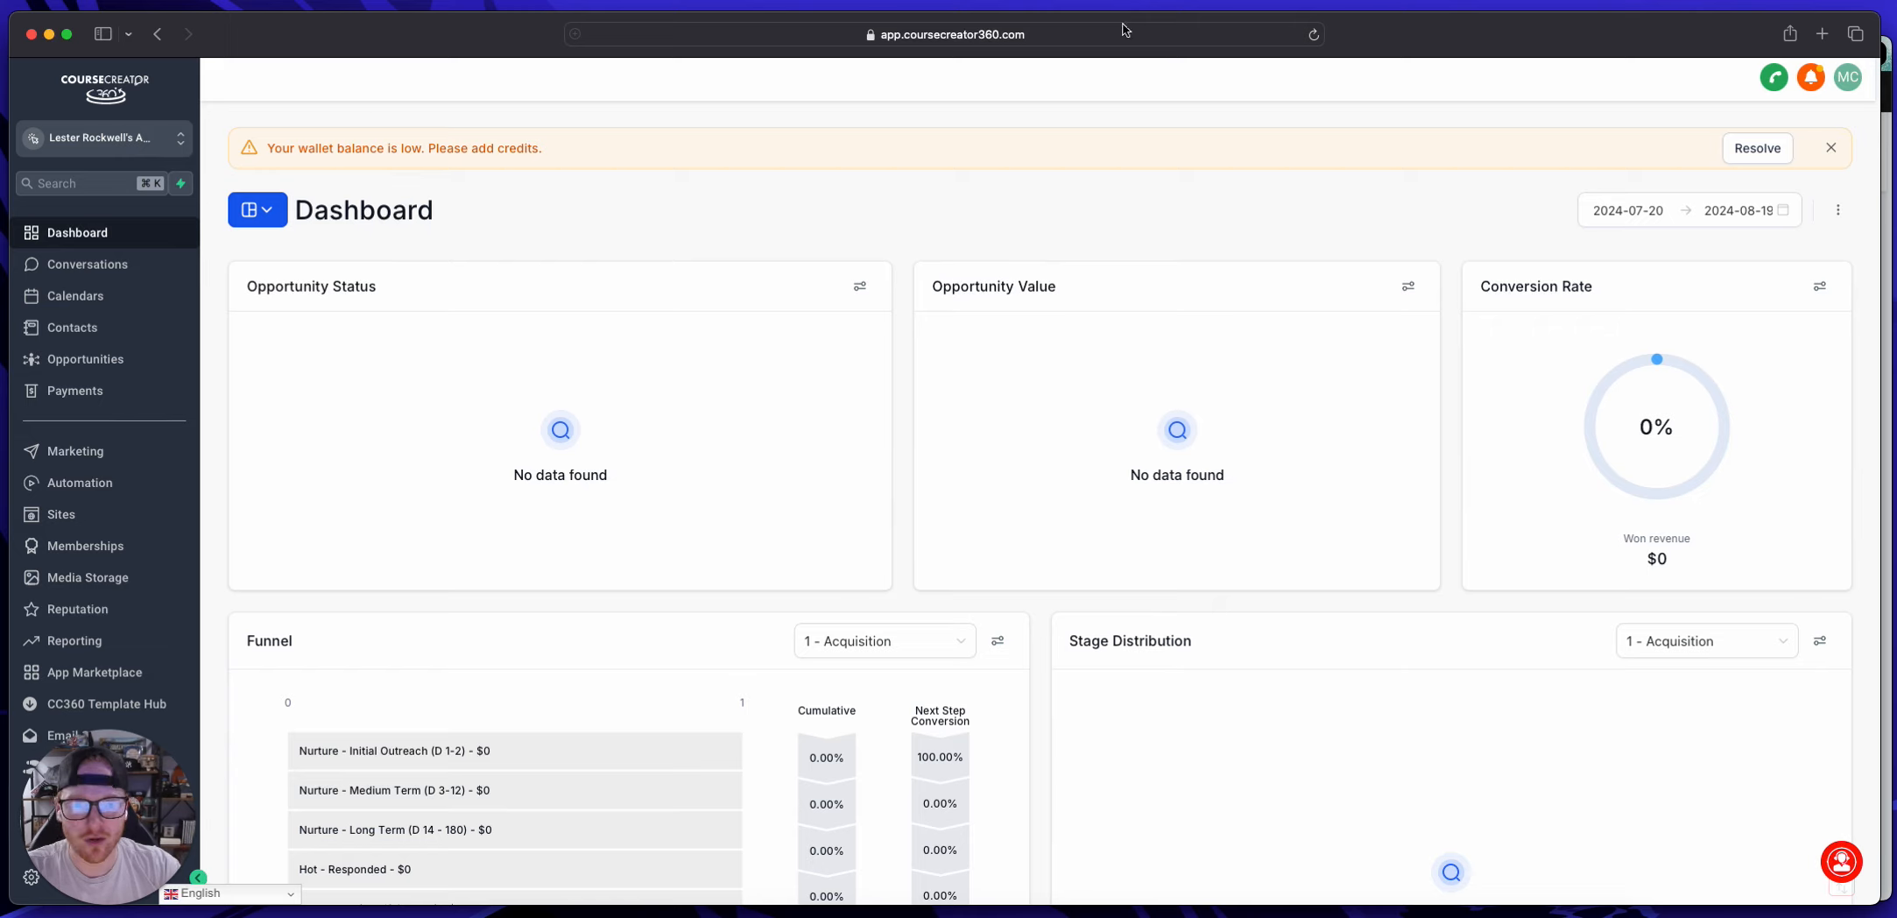
click(83, 545)
mouse_move(363, 115)
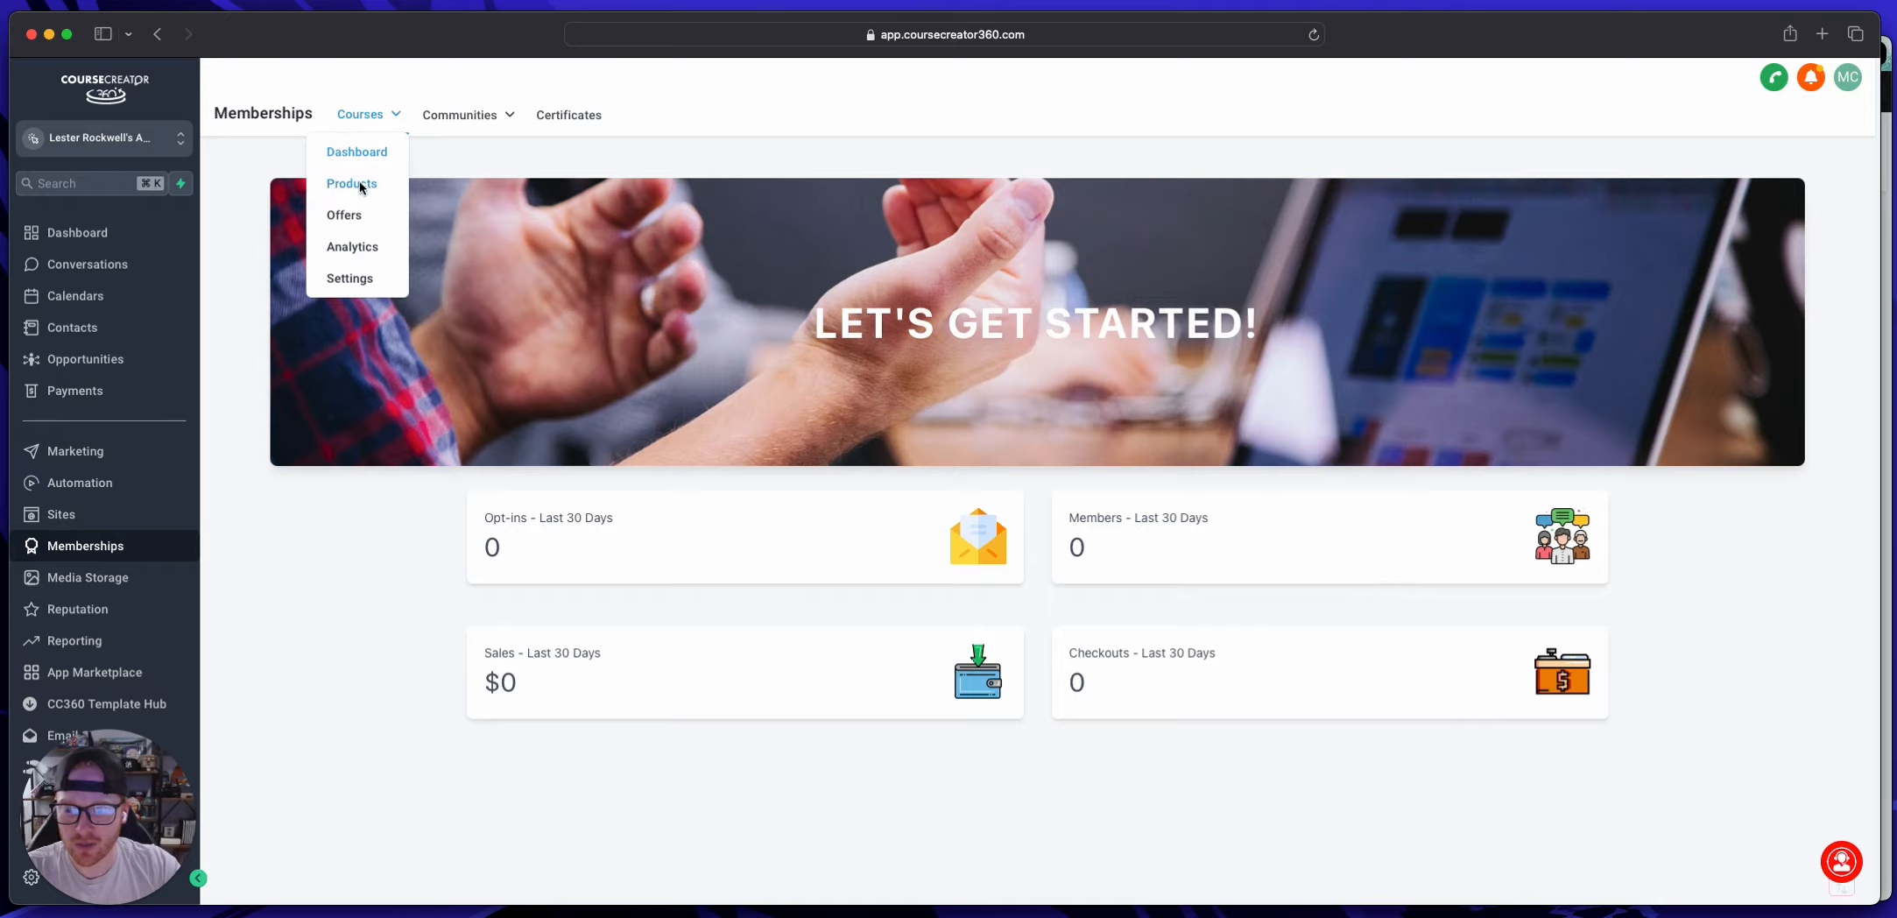
click(360, 181)
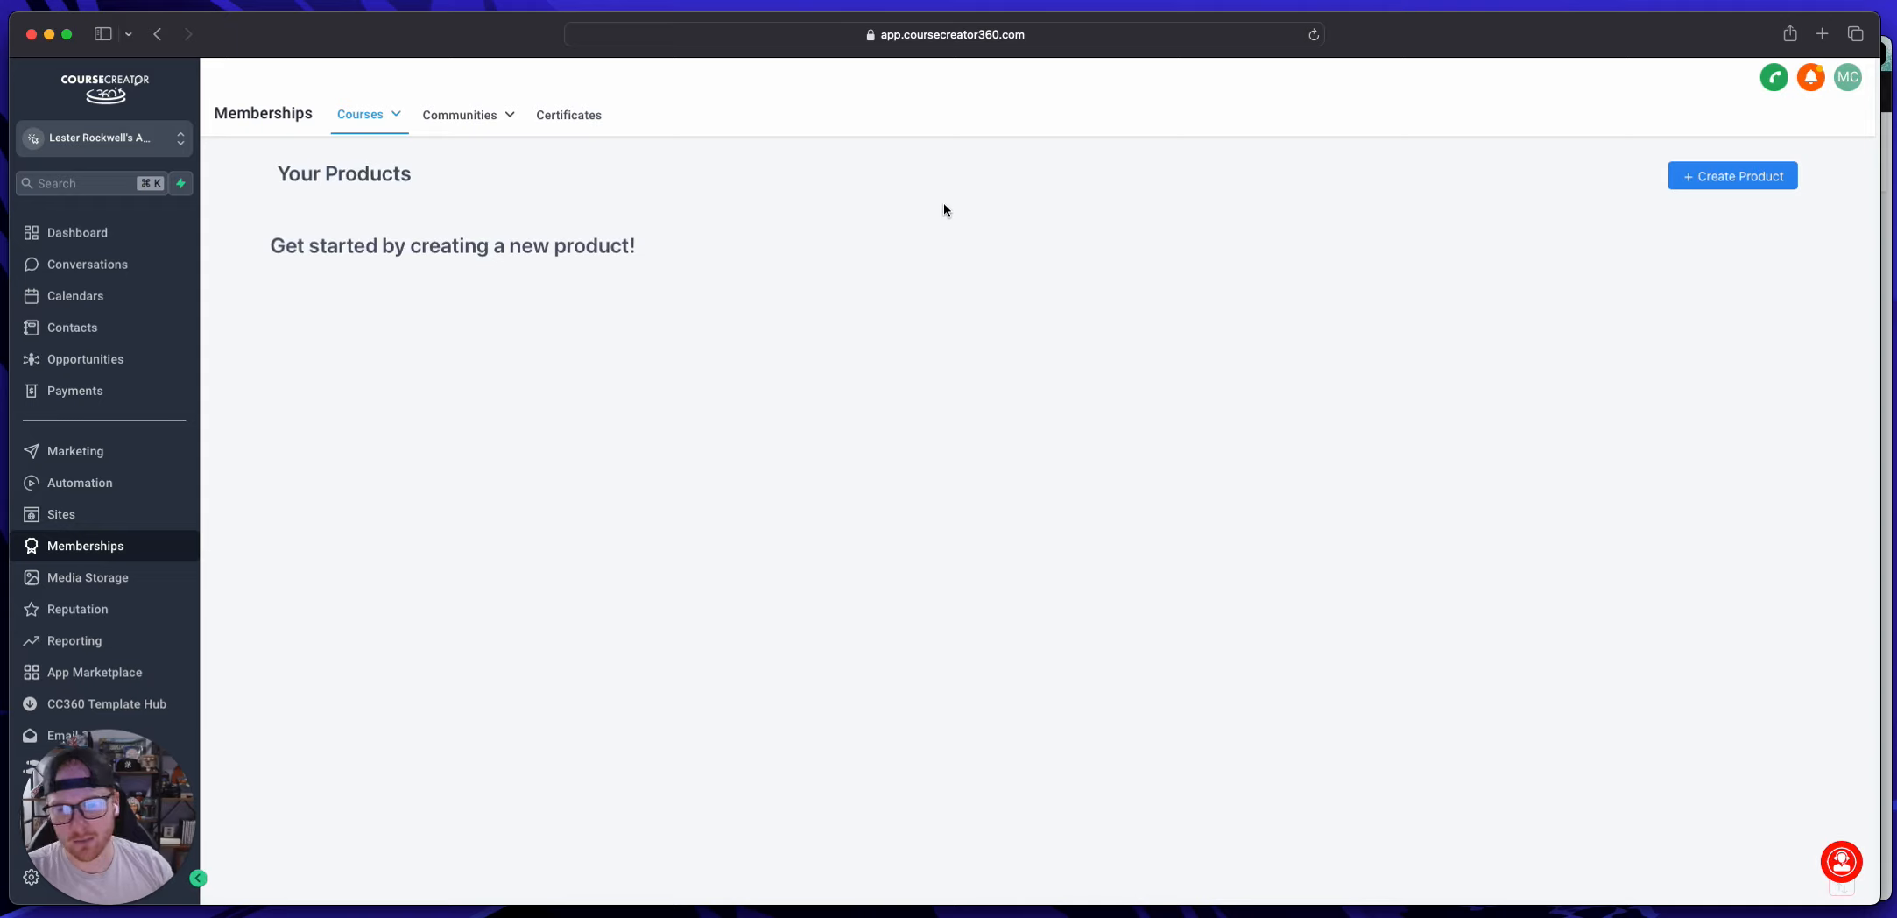
Step: Create a product from scratch with the Build your own template, named "Rockwell Media Client Onboarding"
click(1730, 176)
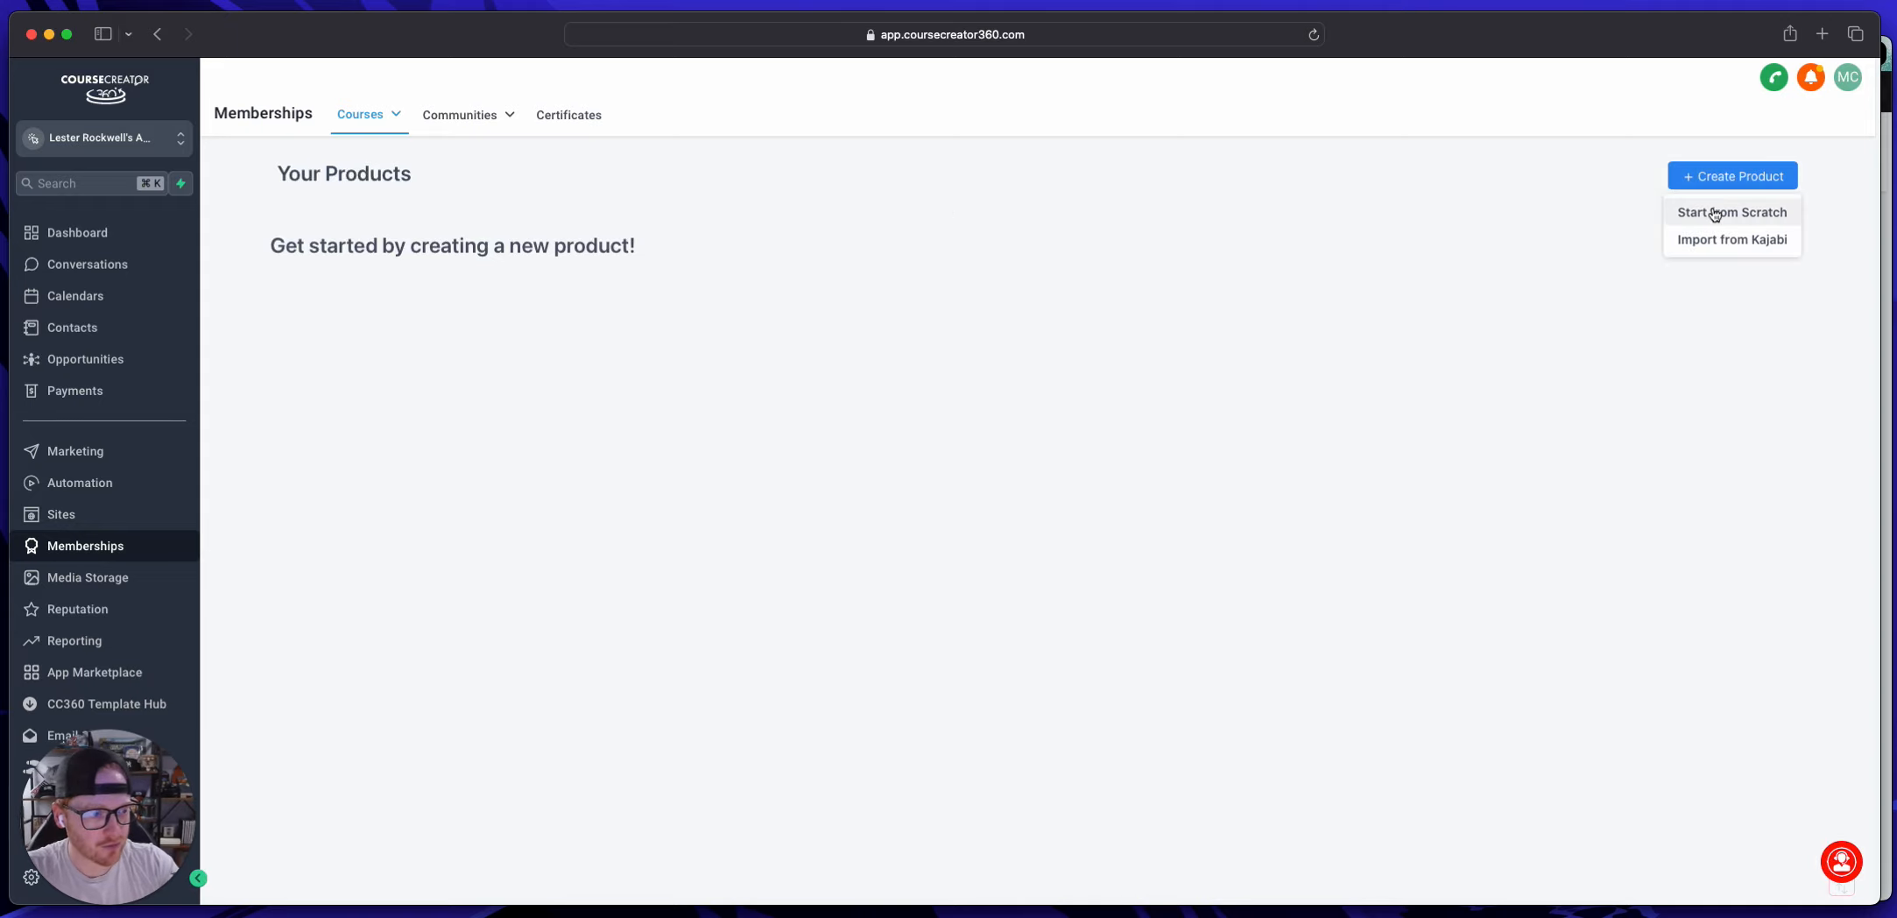
click(1713, 210)
click(1240, 733)
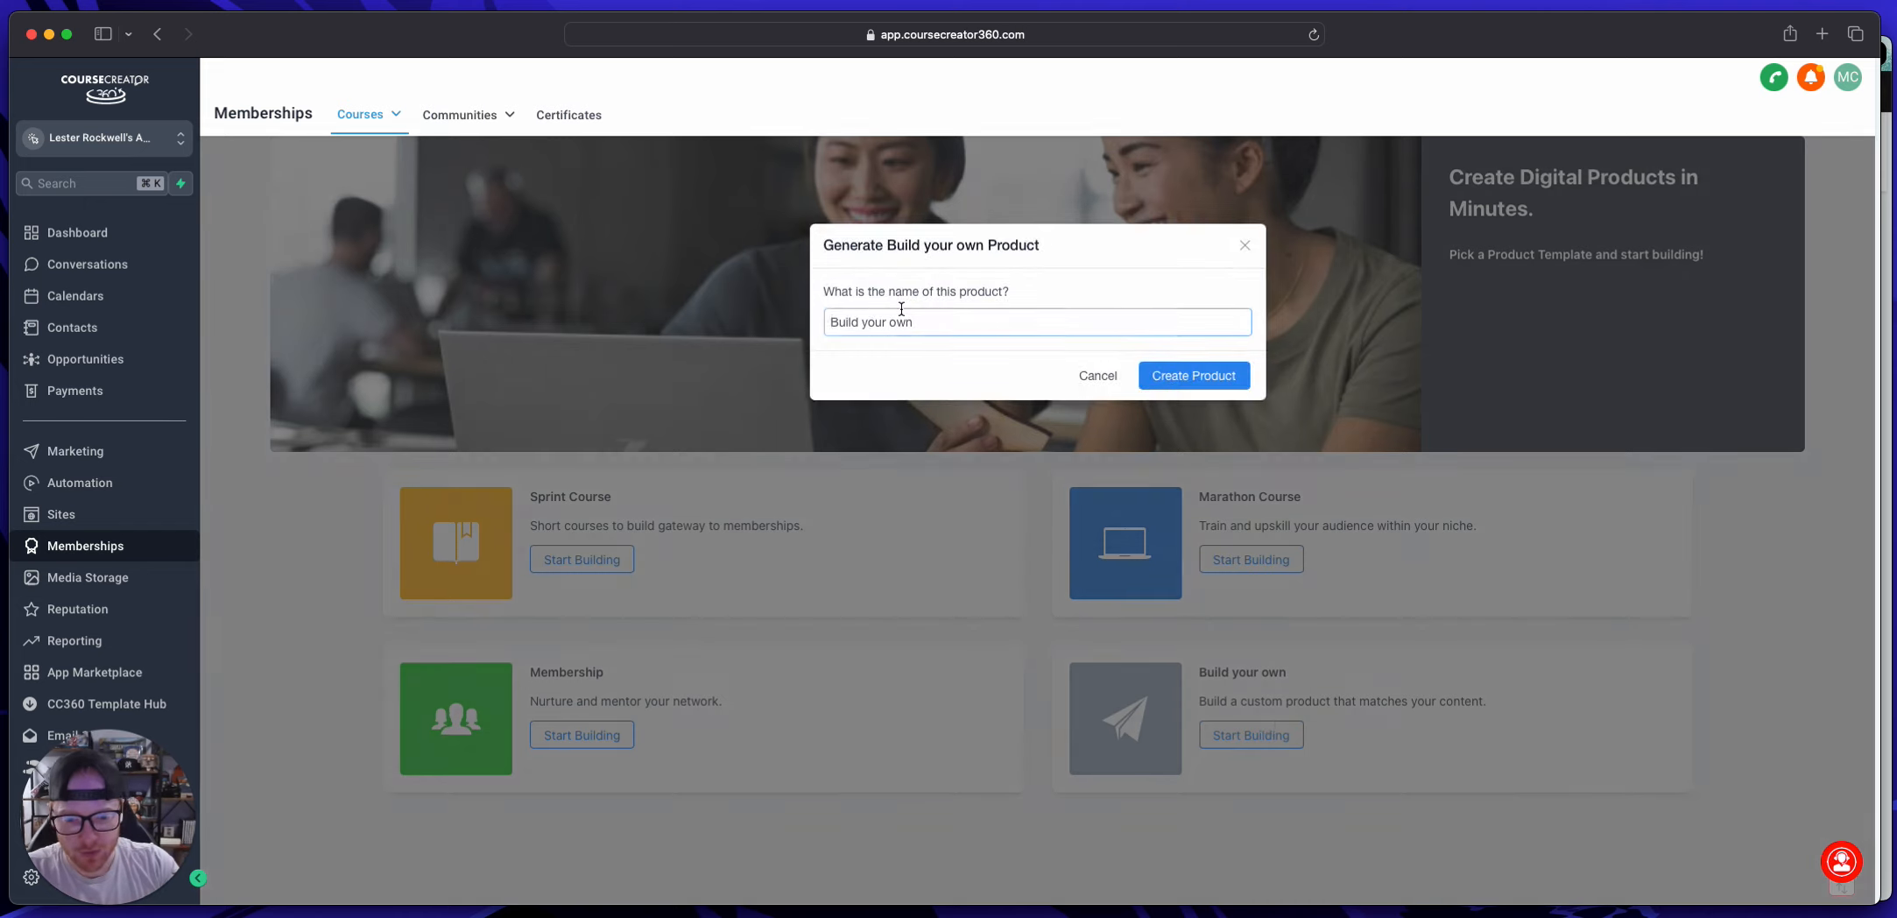
text(Rockwell M)
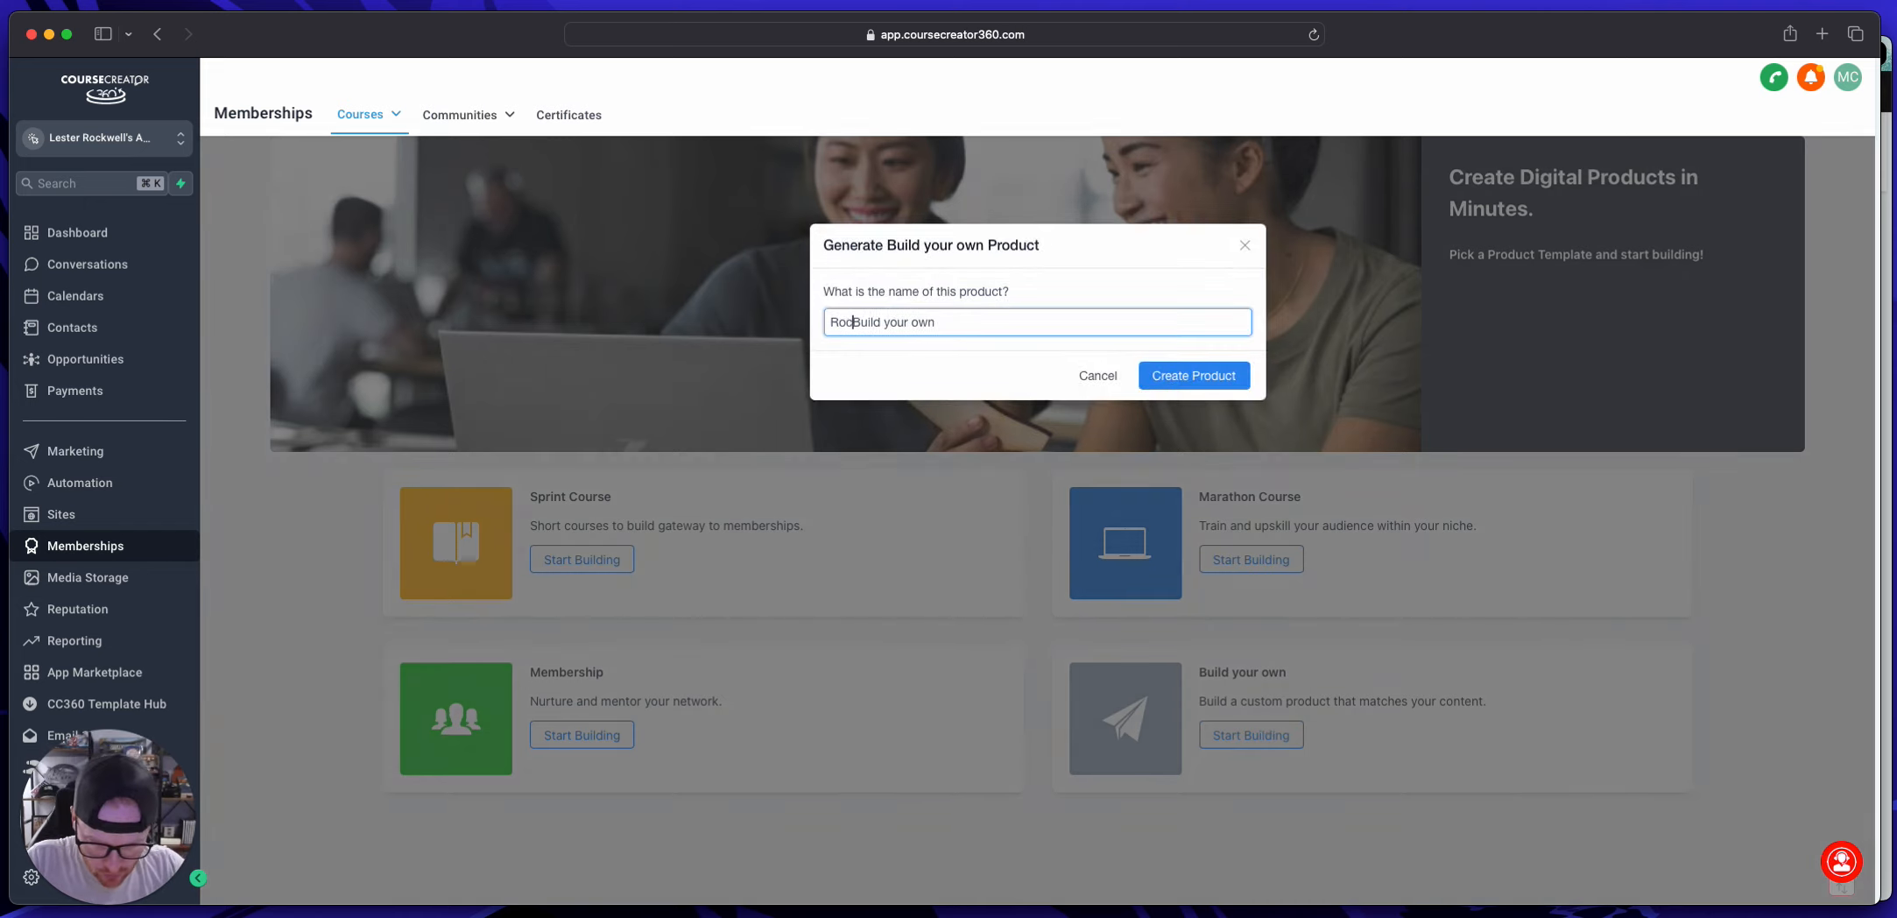
text(edia Client On)
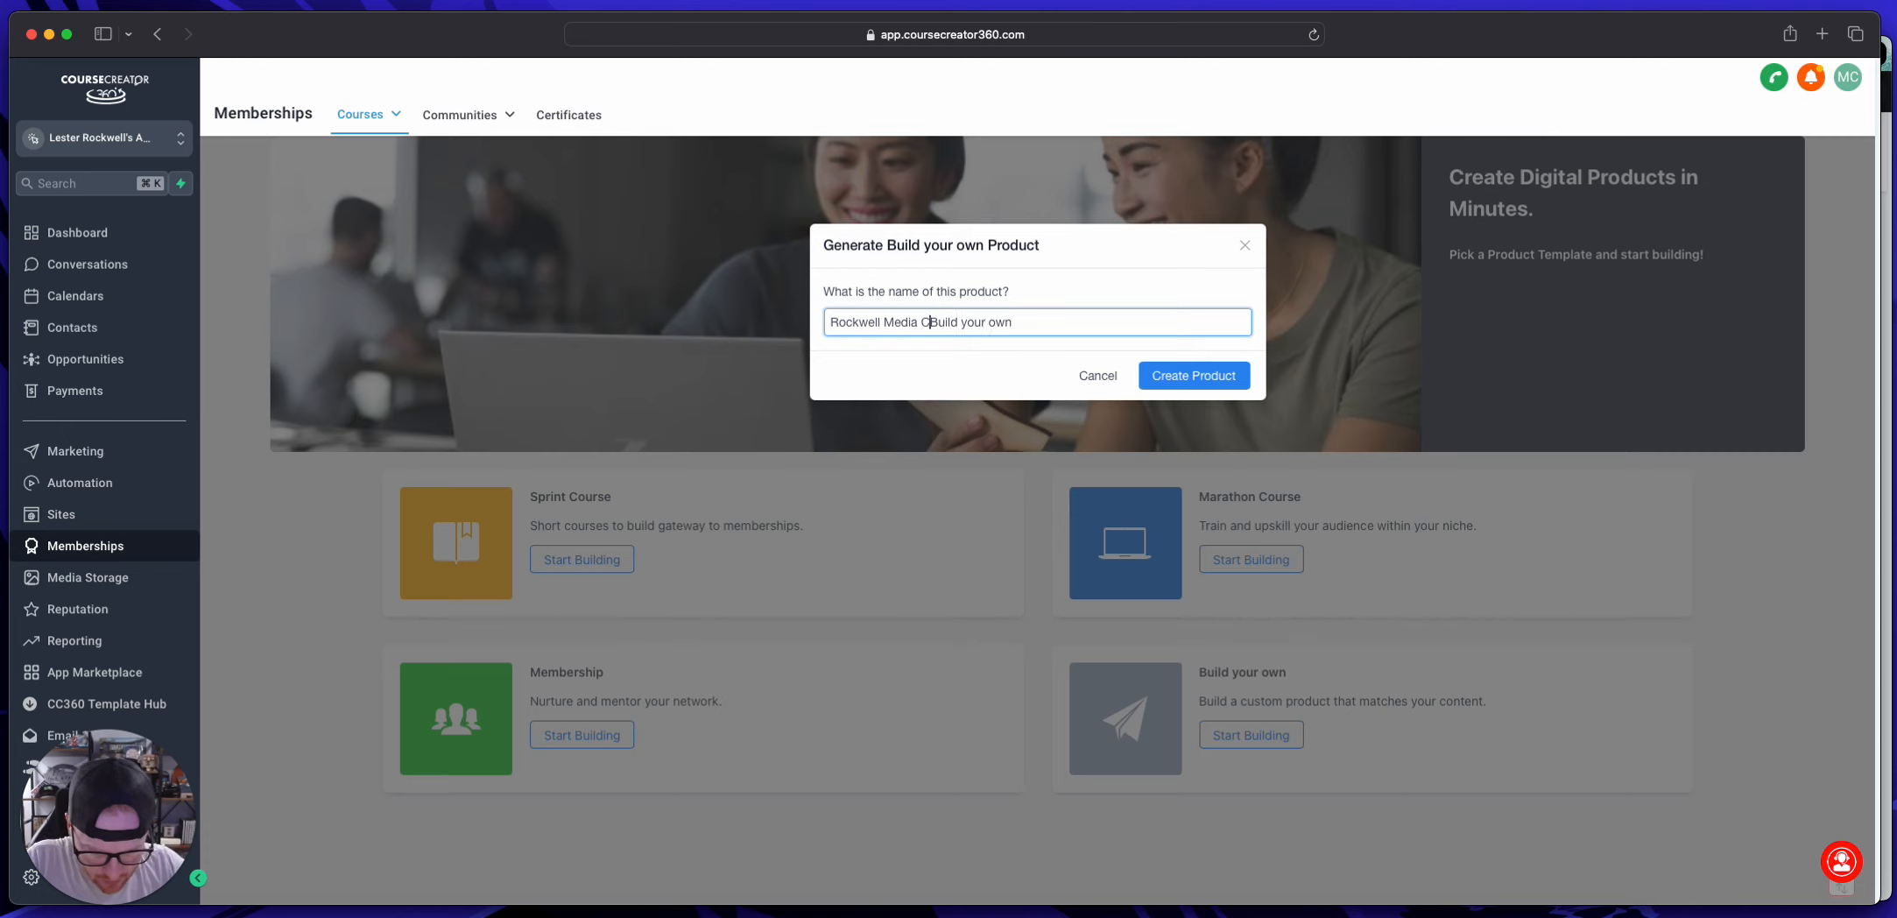
text(boarding)
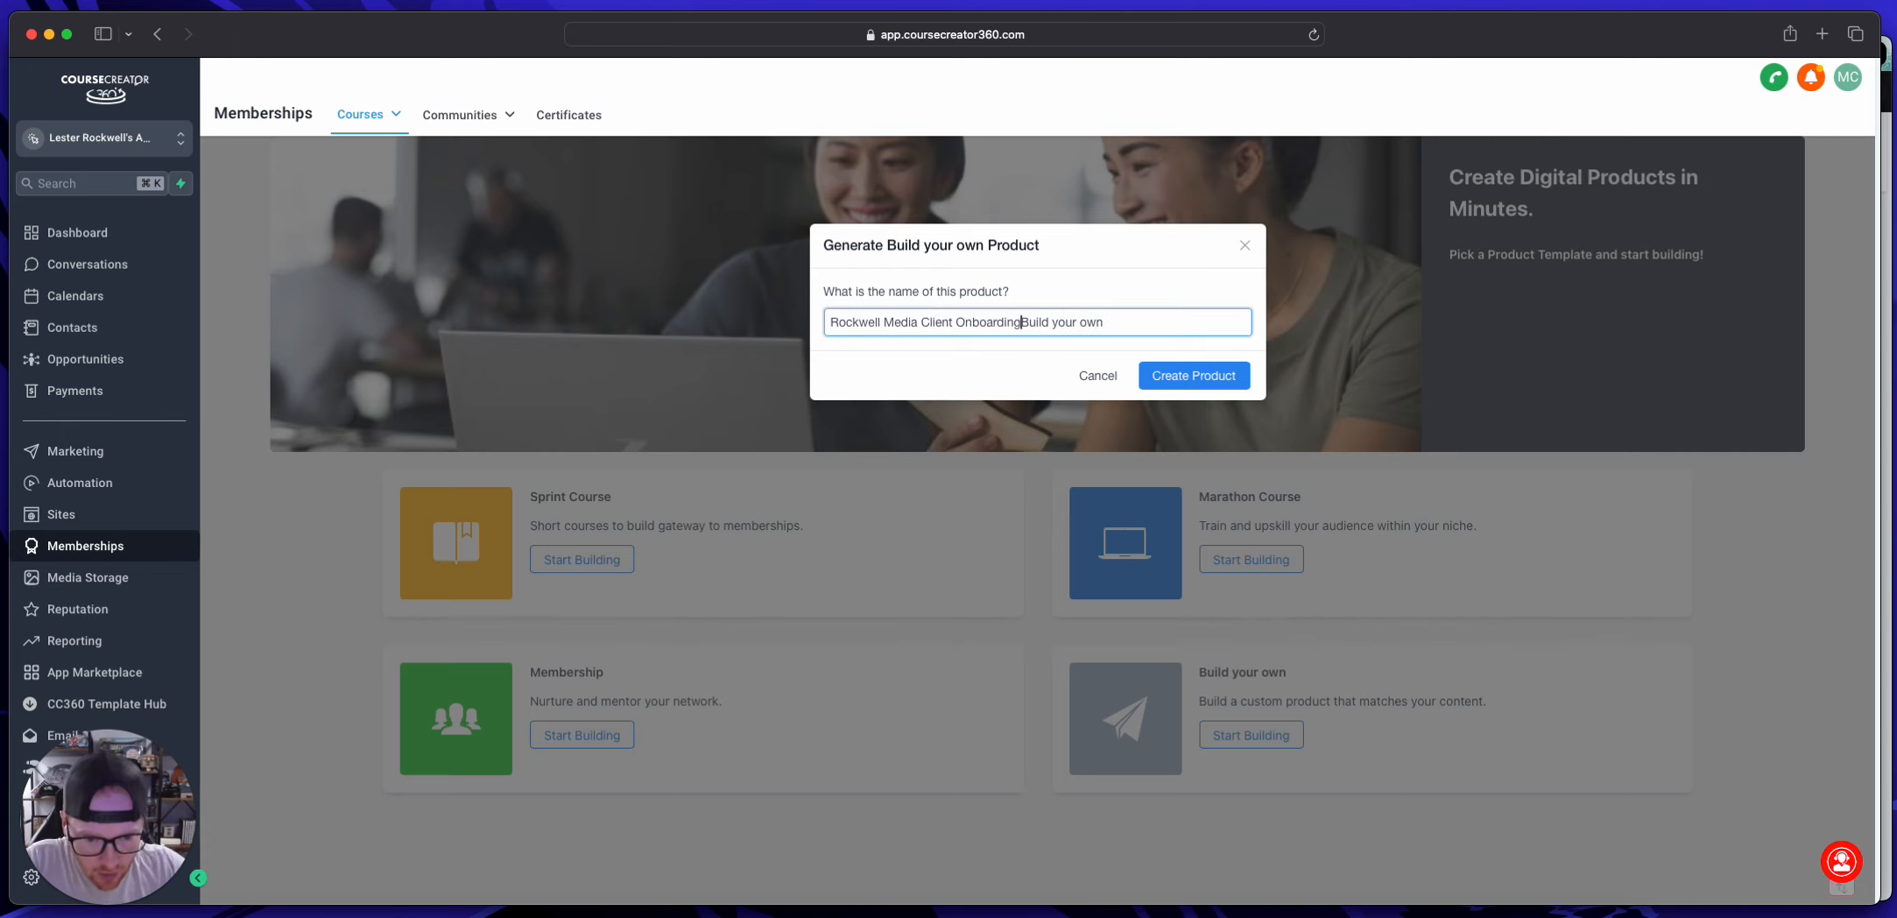
drag(1109, 322, 1023, 320)
key(BackSpace)
click(1188, 376)
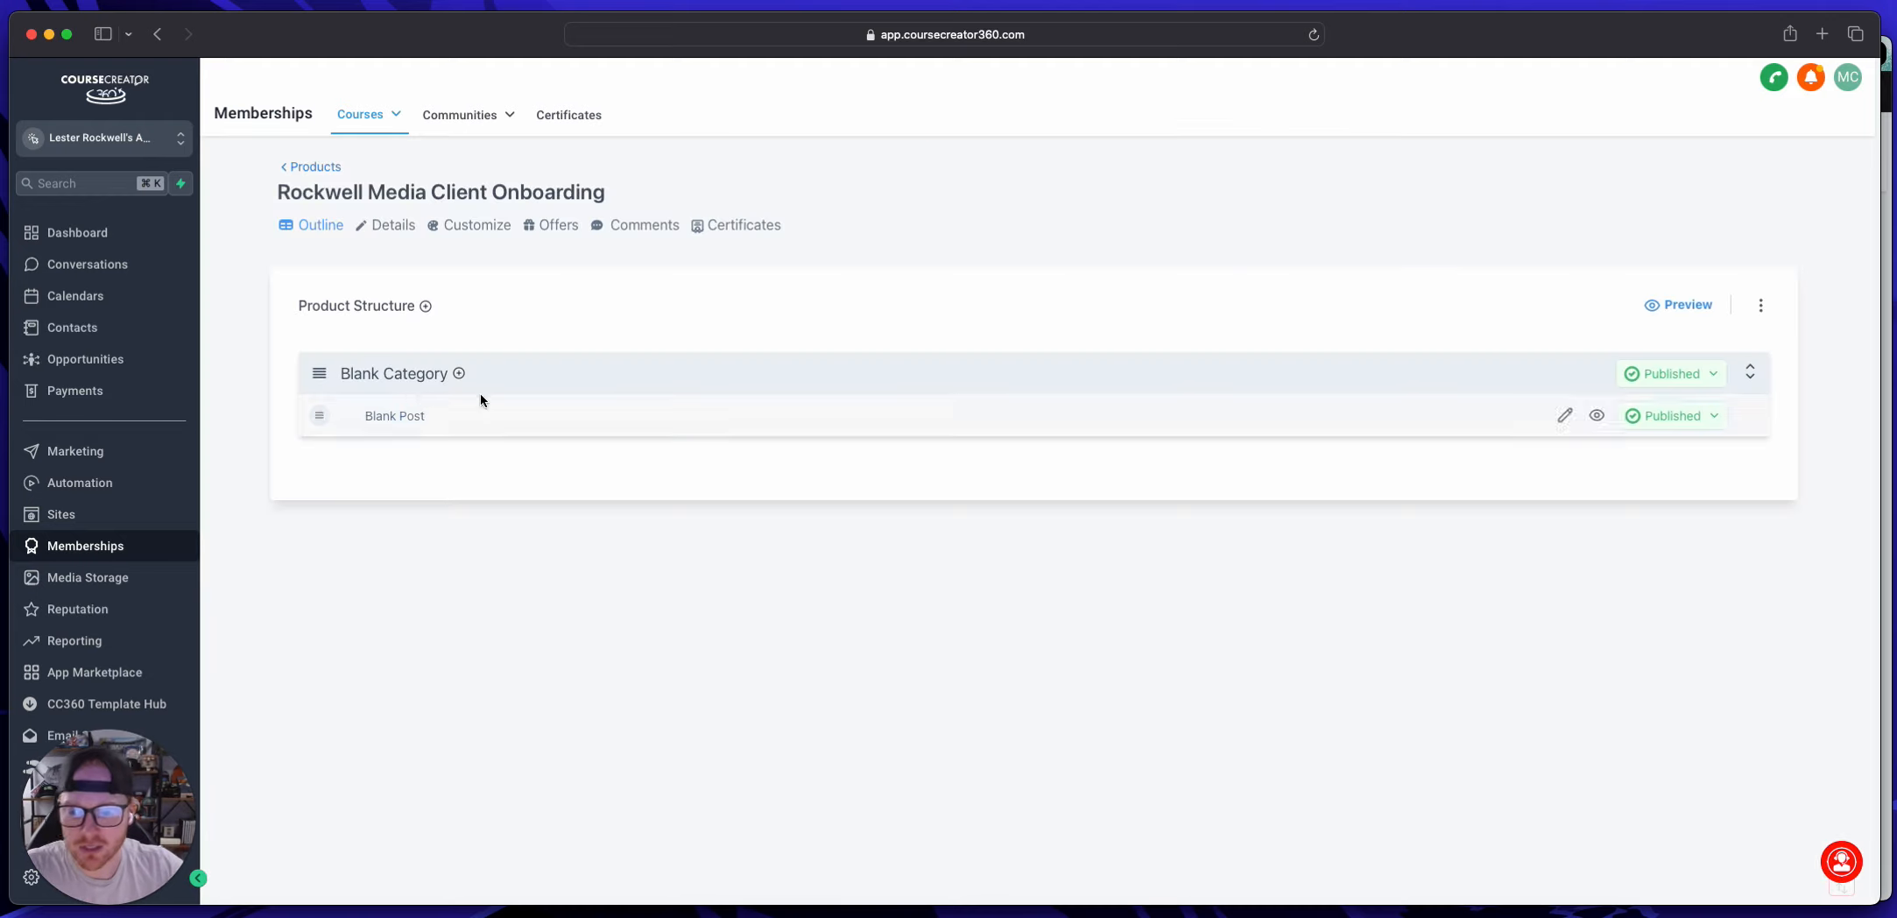
Step: Rename the Blank Category as "Onboarding", save it, and return to the product outline
click(373, 374)
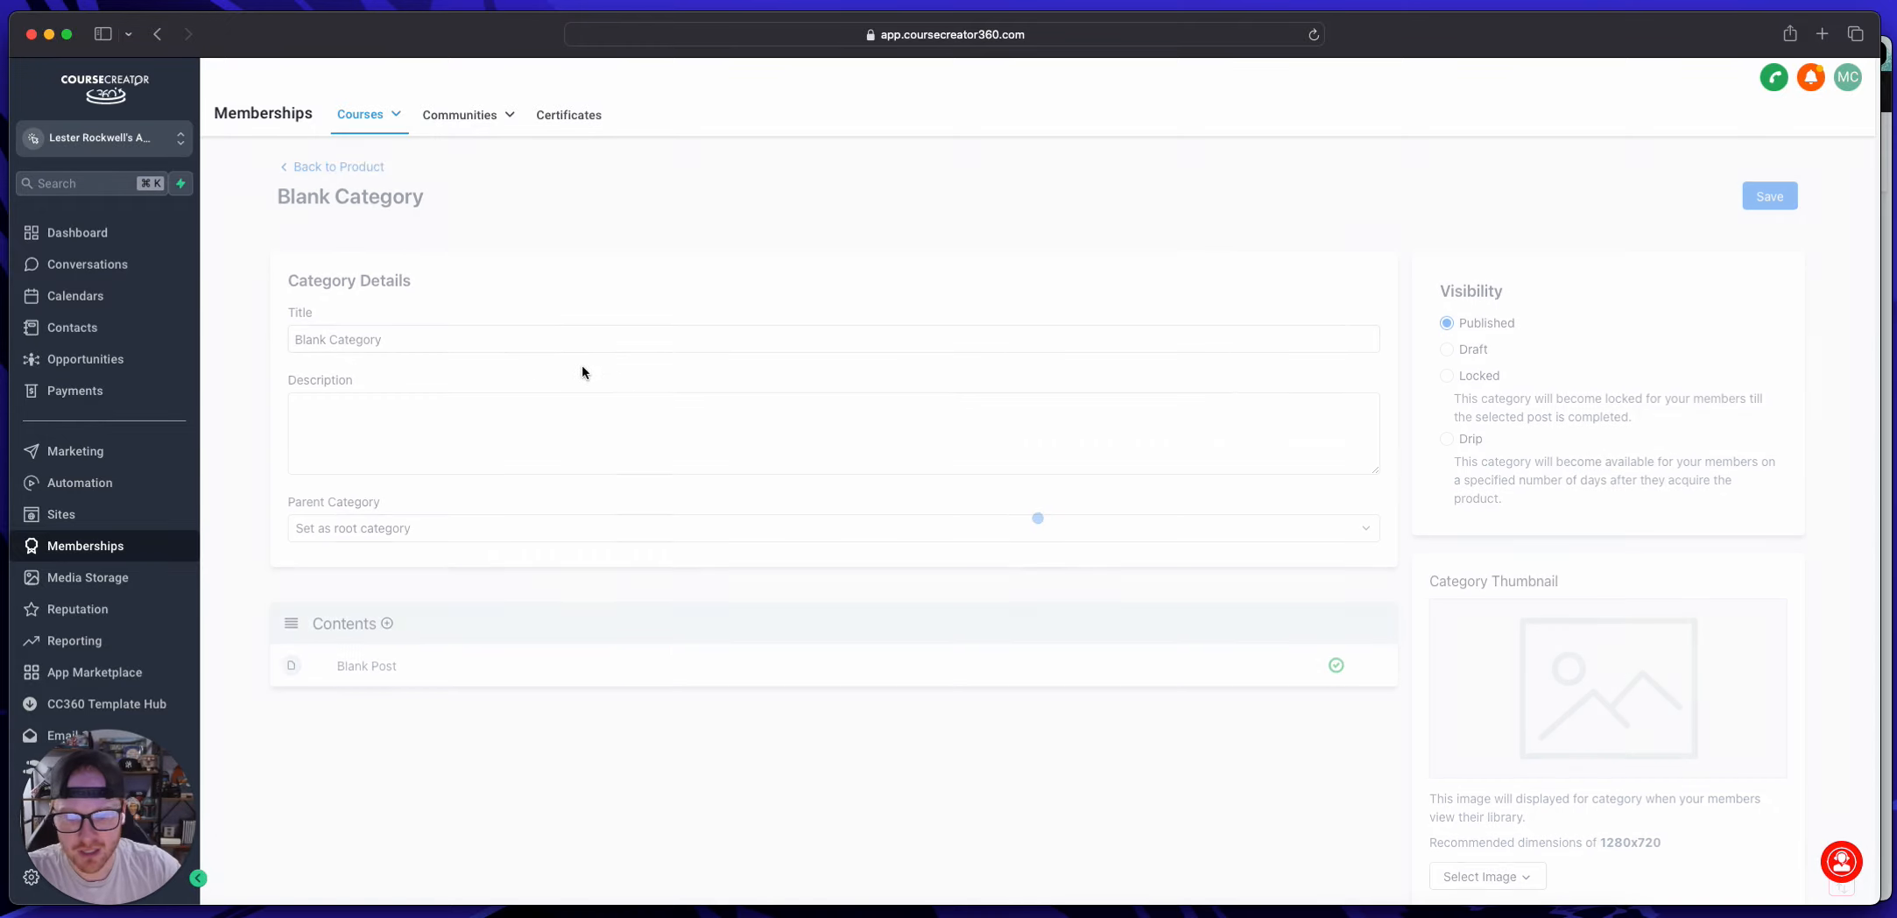
click(487, 338)
drag(487, 338, 294, 338)
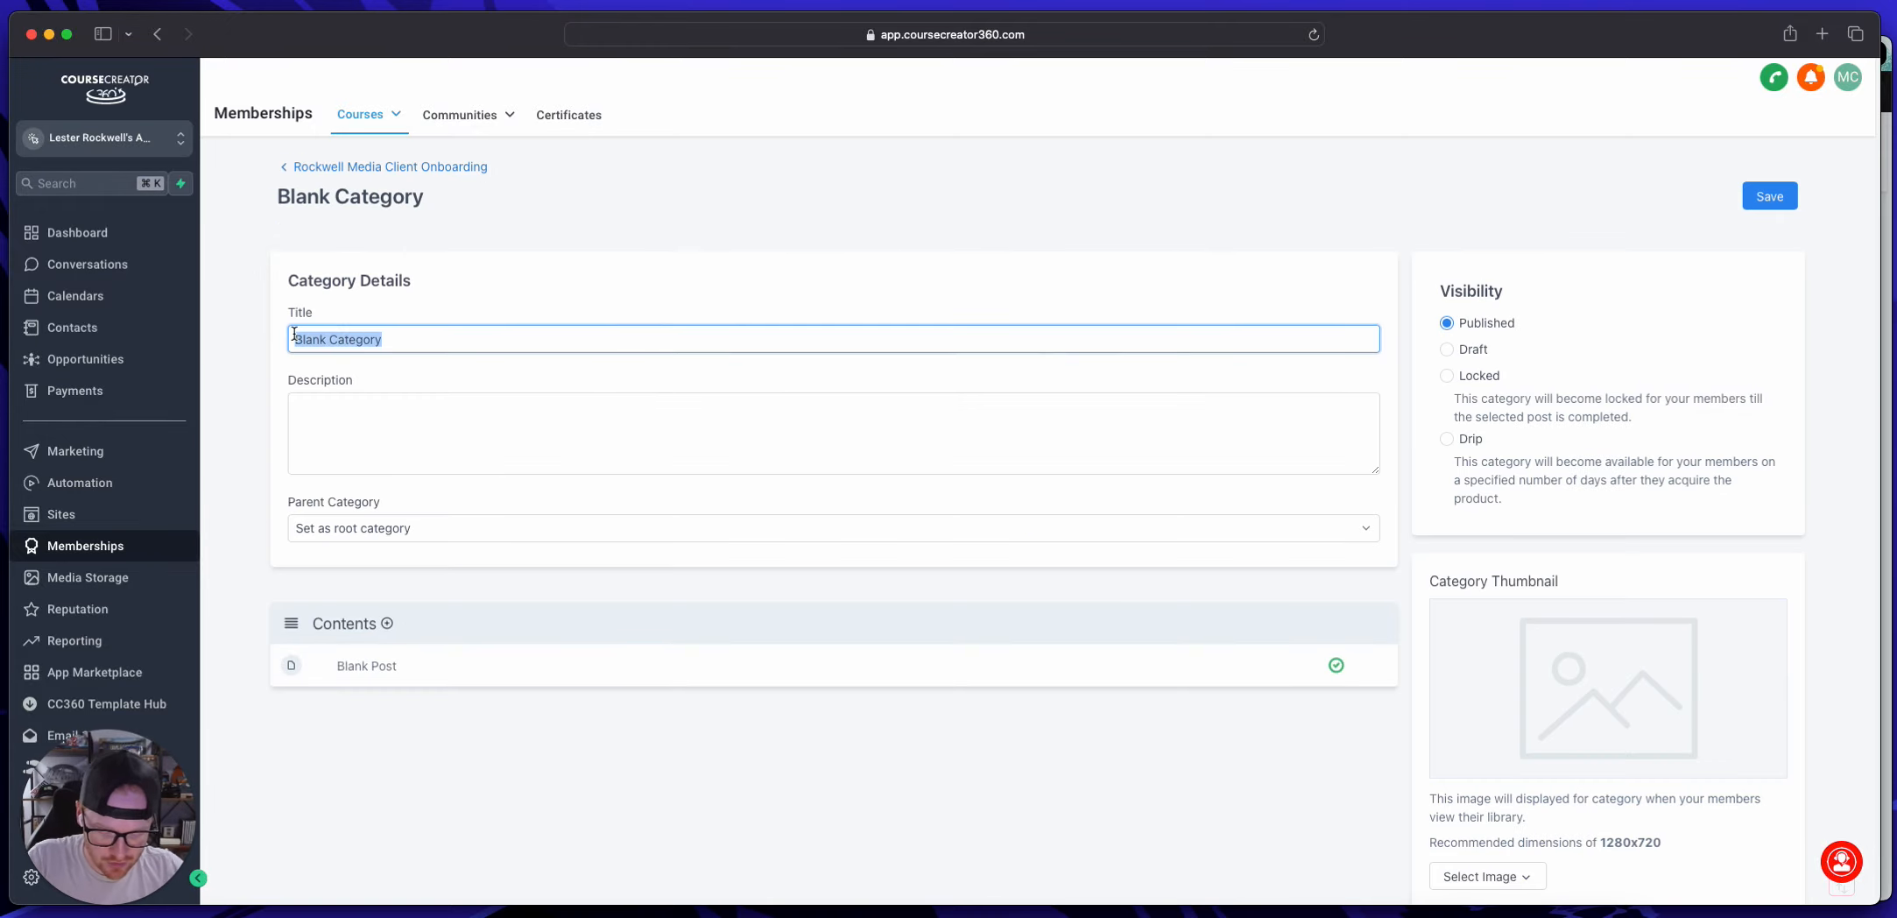
text(Onboarding)
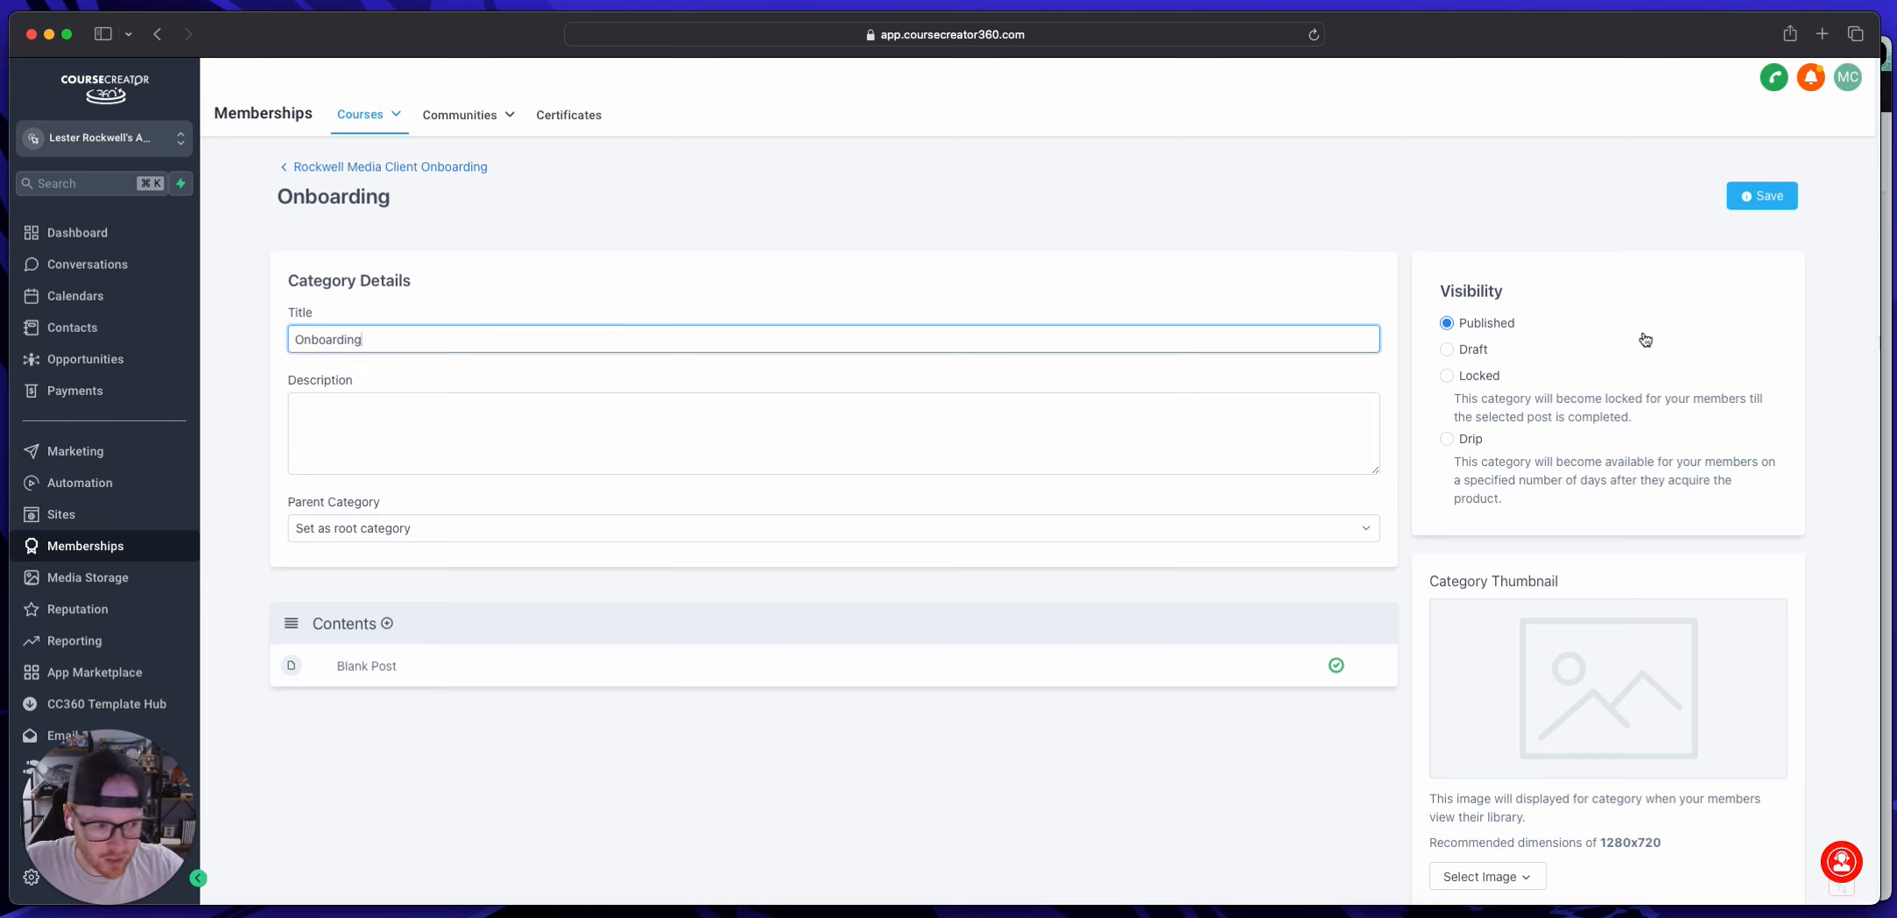
click(1743, 196)
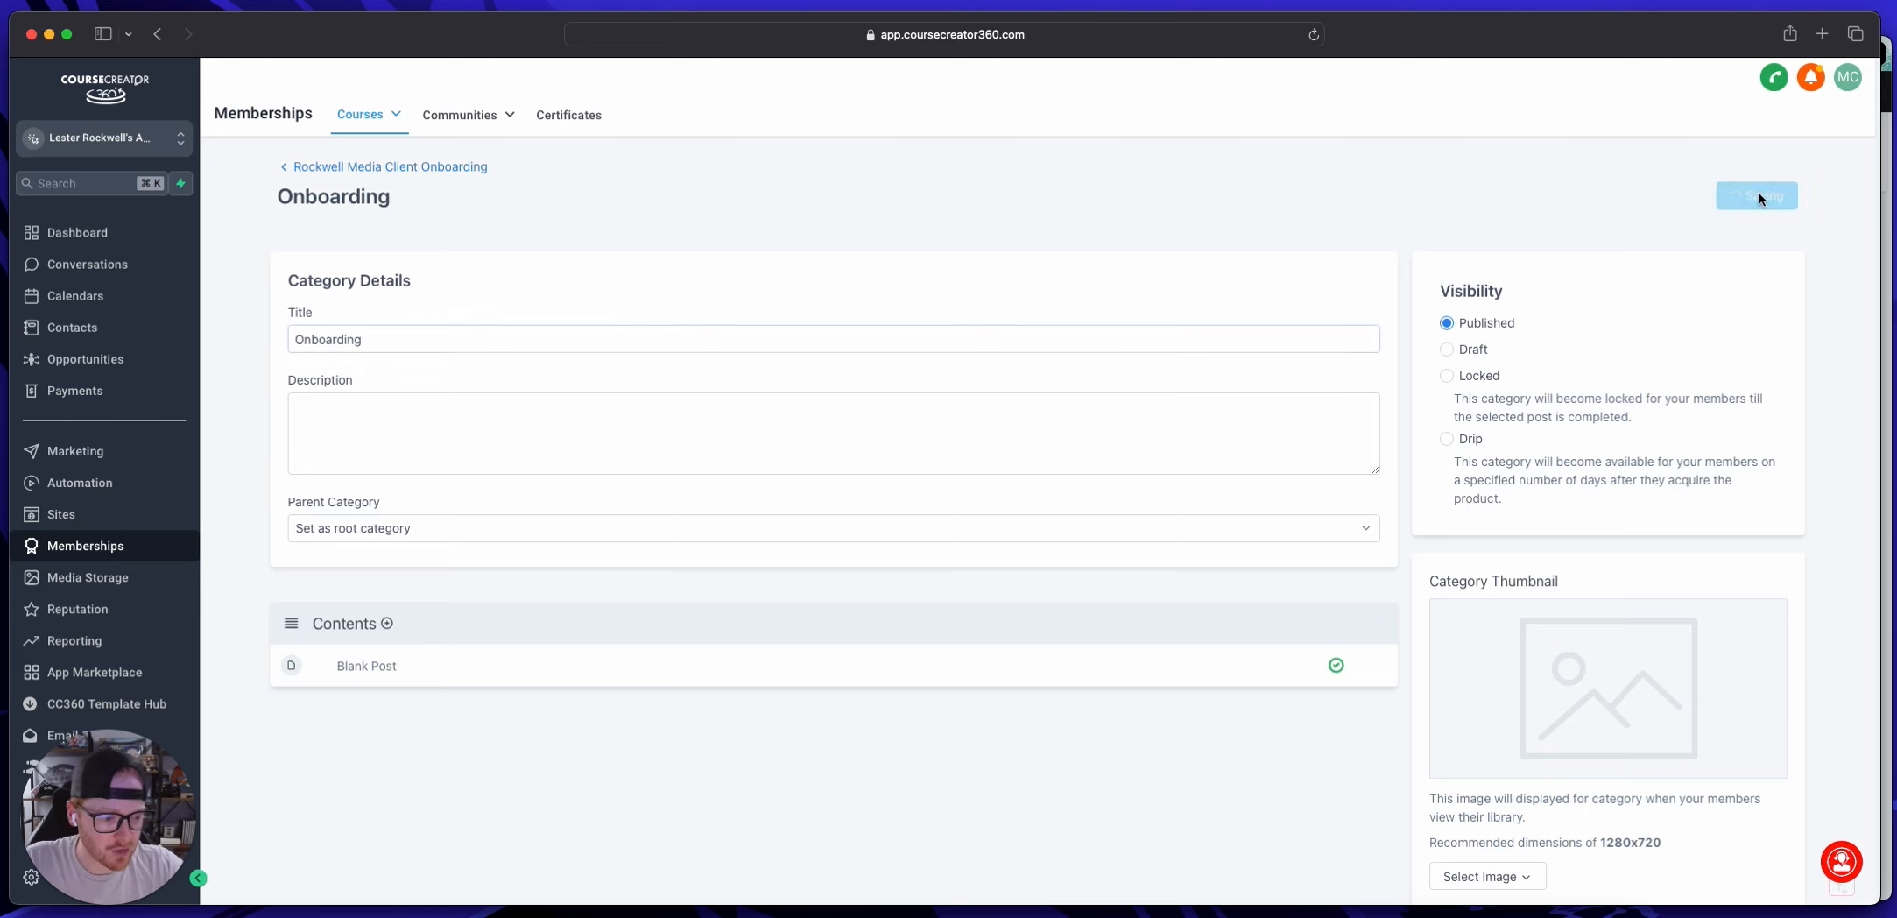
click(318, 170)
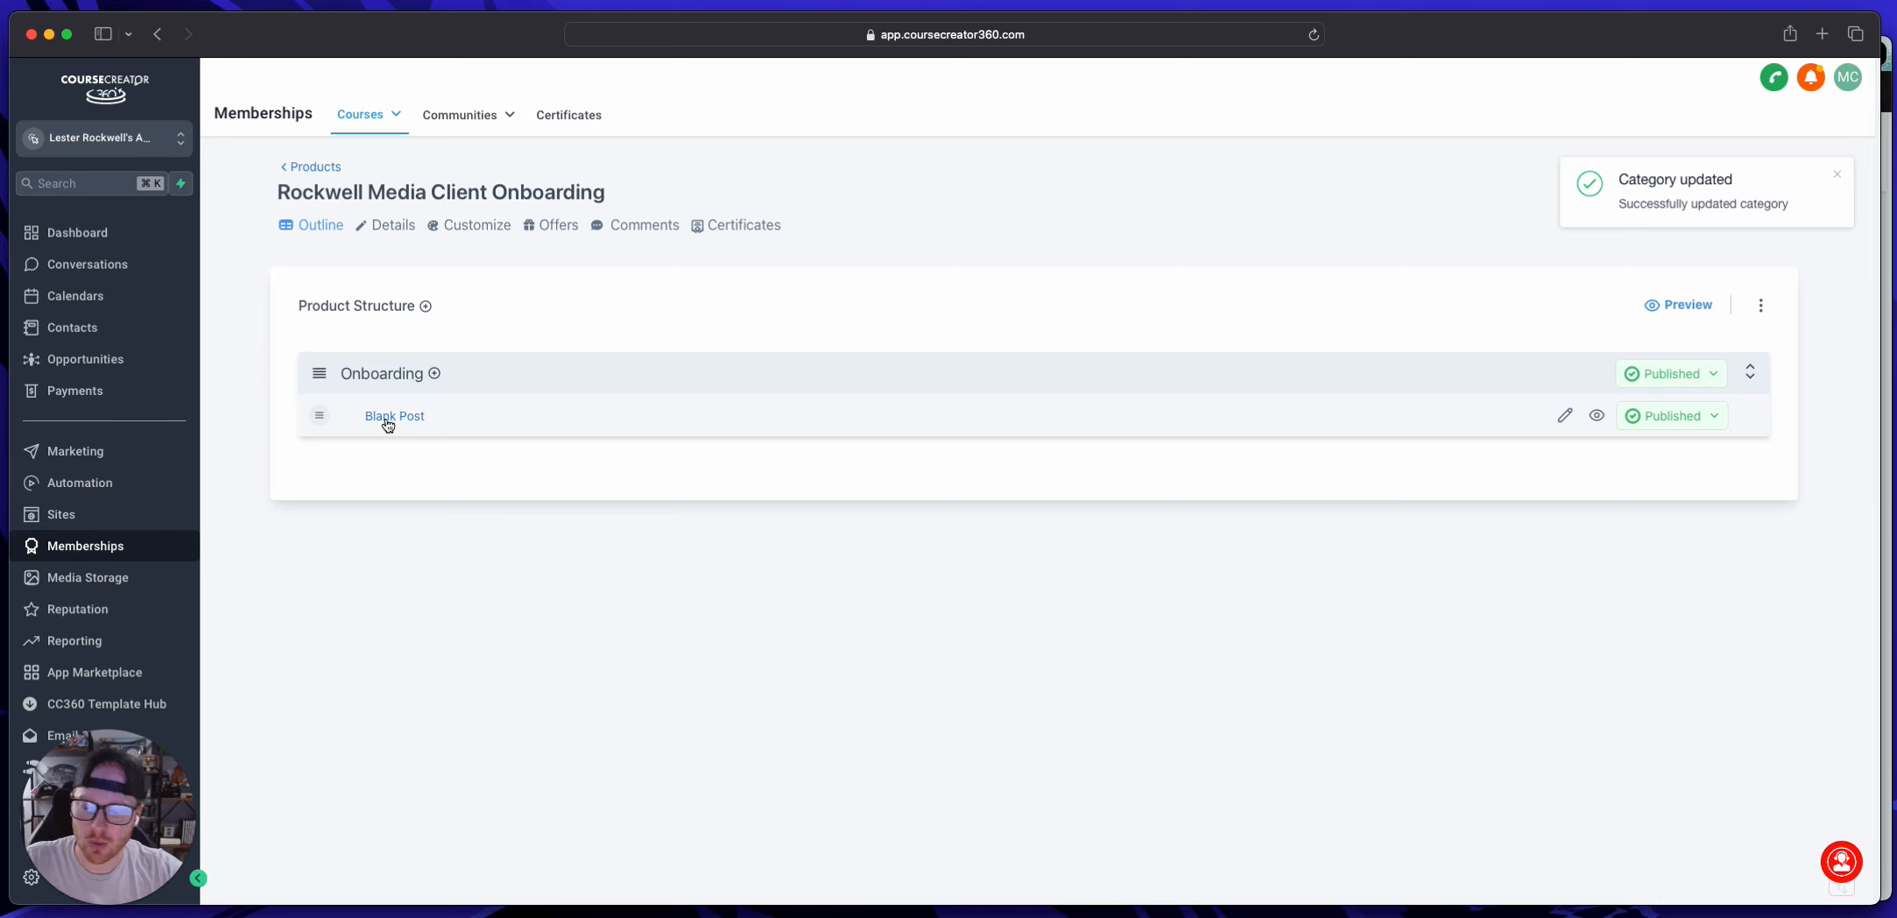
Step: Retitle the Blank Post as "Watch This First!", save it, and return to the product outline
click(392, 417)
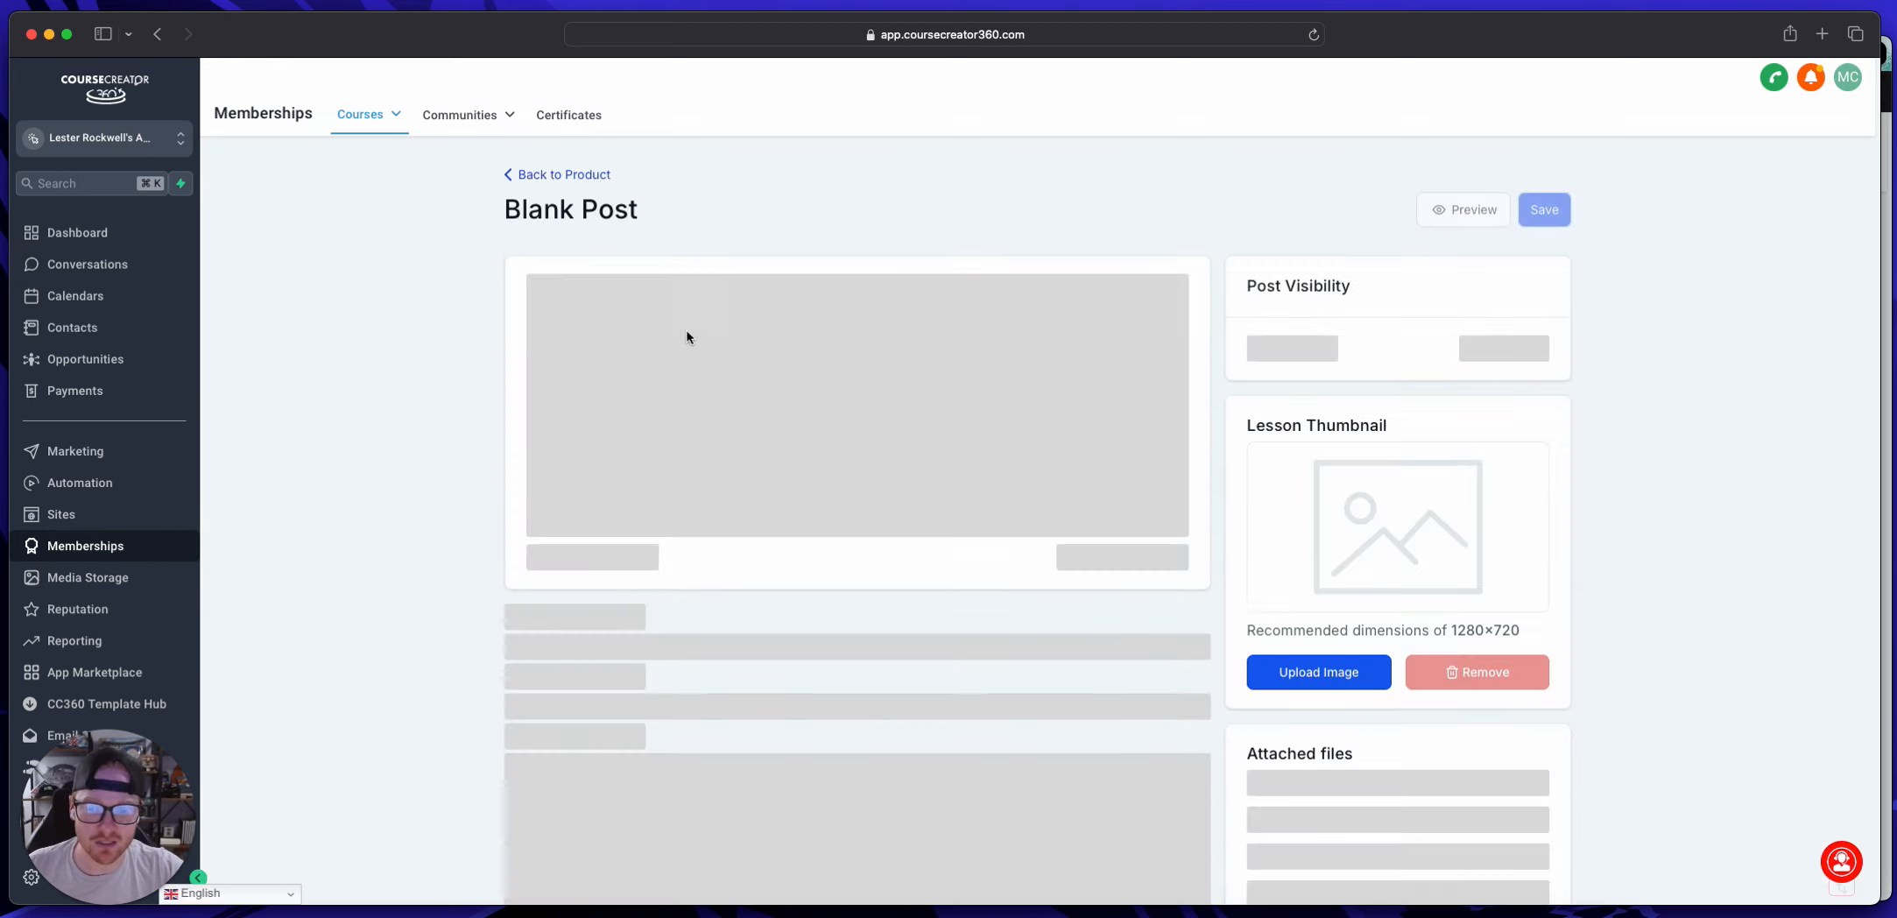
scroll(657, 473, down, 2)
scroll(652, 525, up, 2)
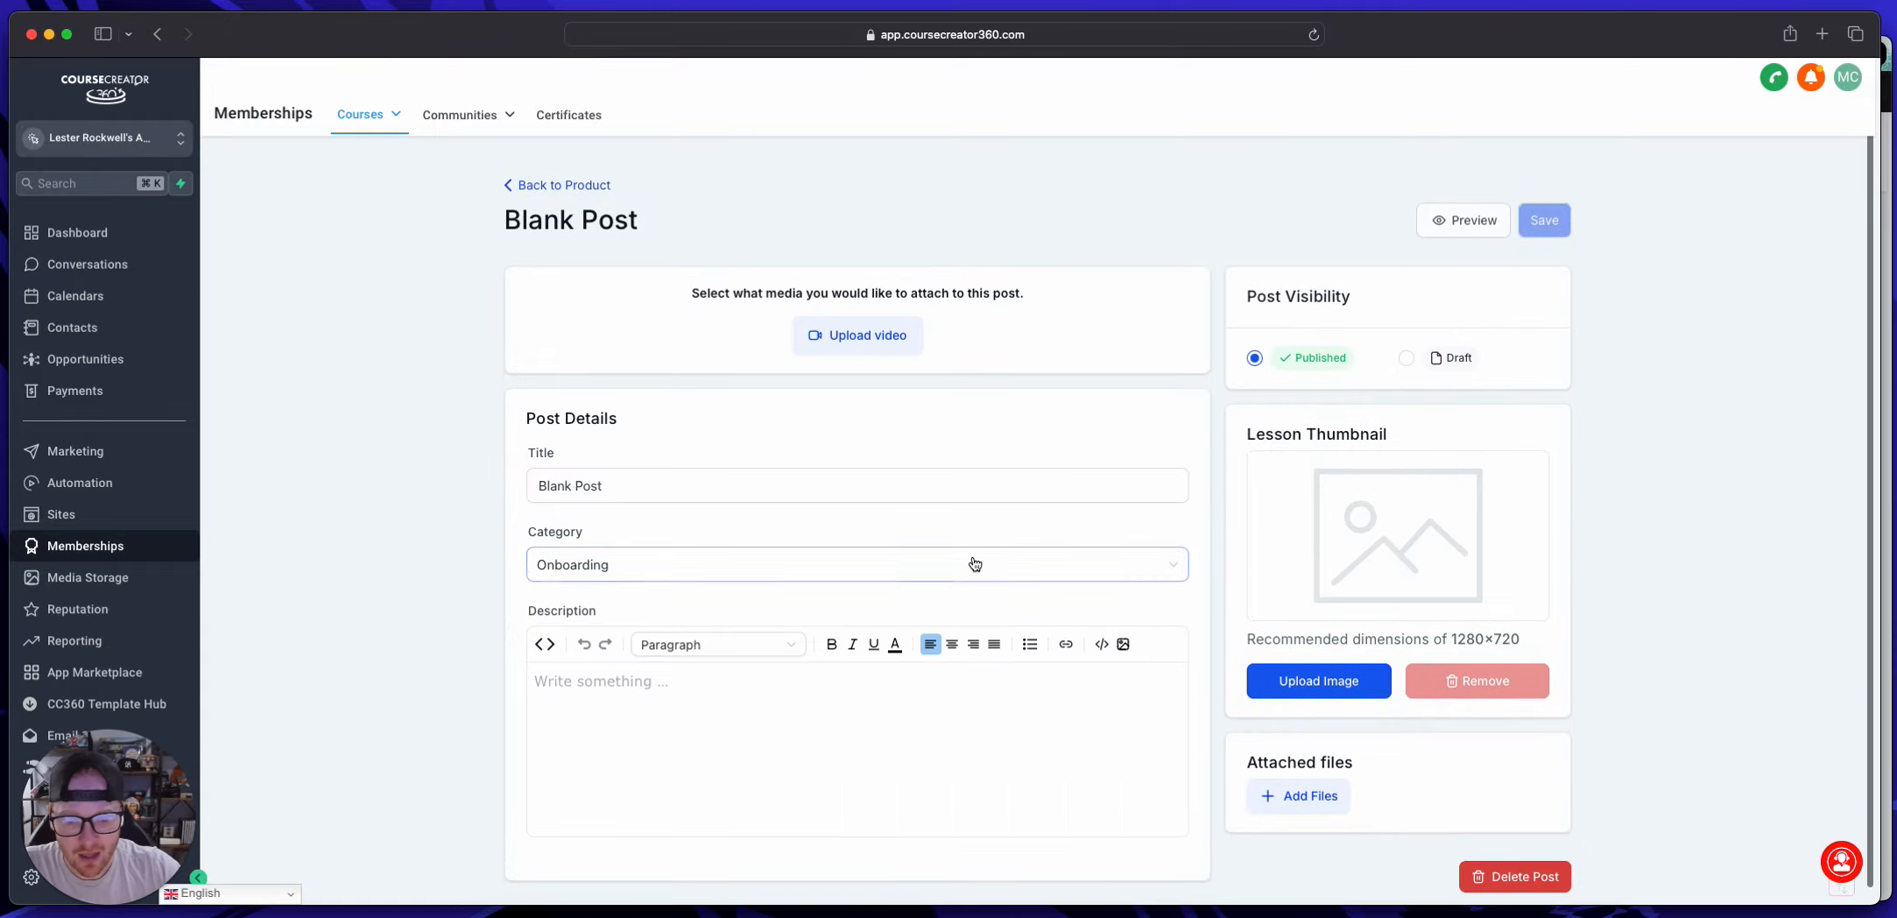
scroll(974, 563, down, 1)
click(605, 552)
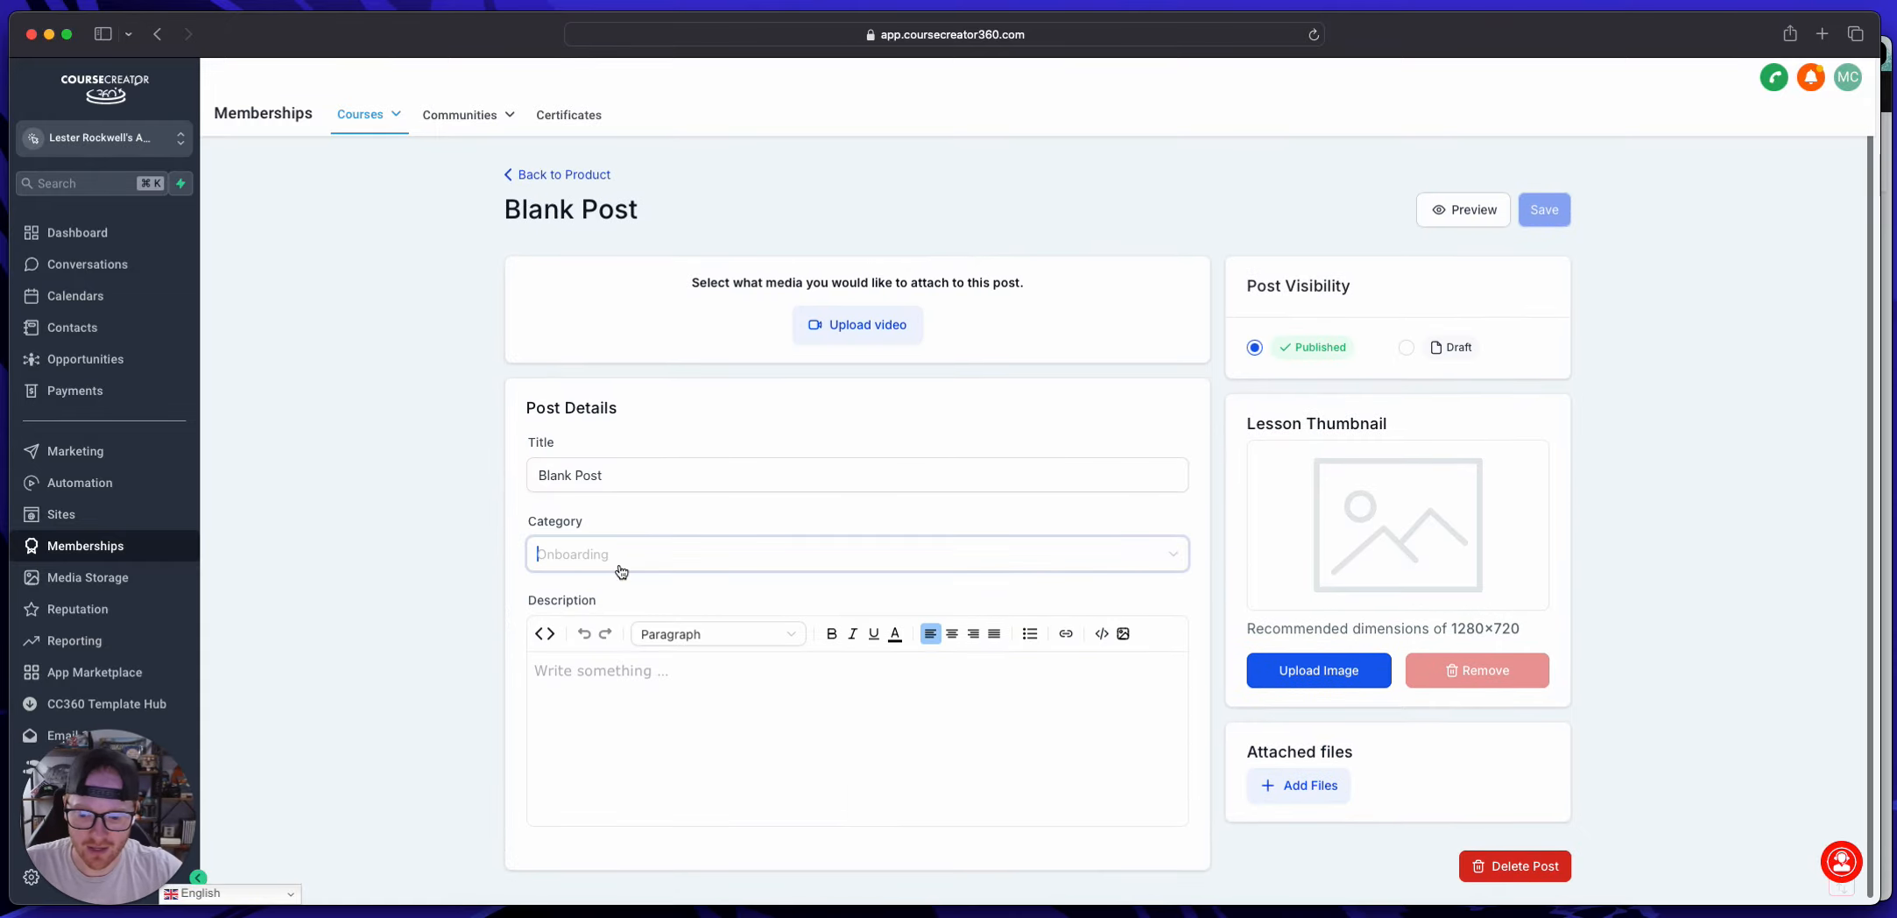
triple_click(610, 473)
text(W)
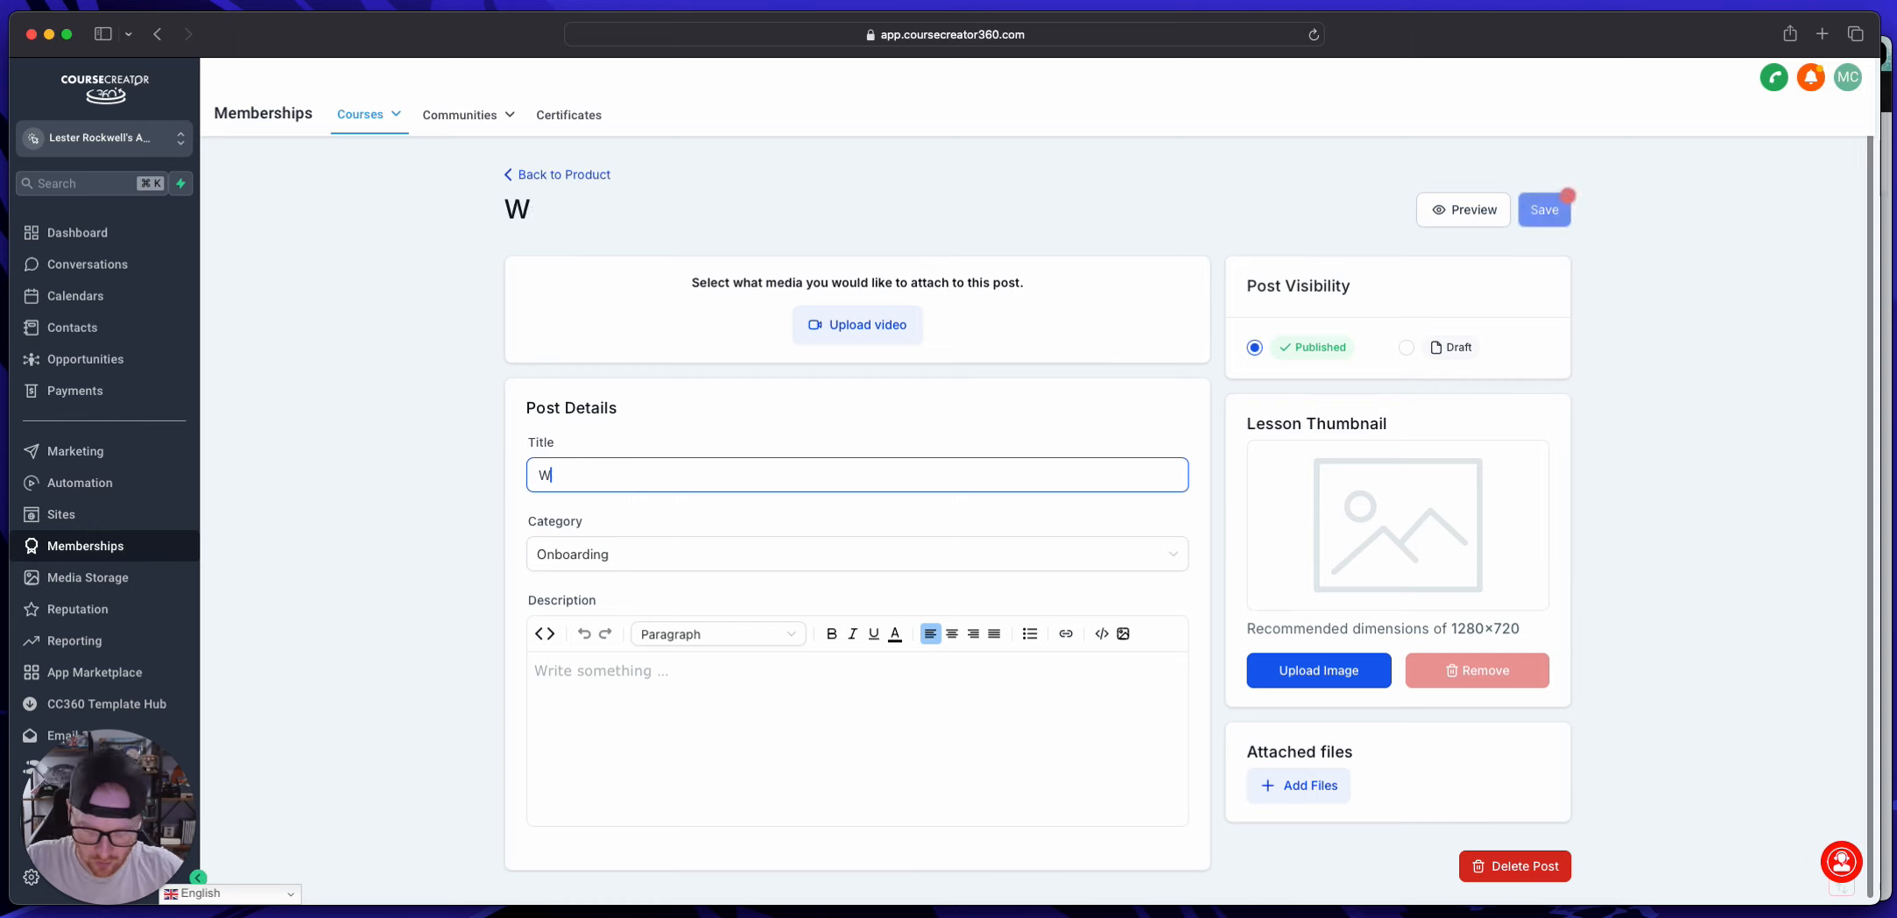
text(atch This First!)
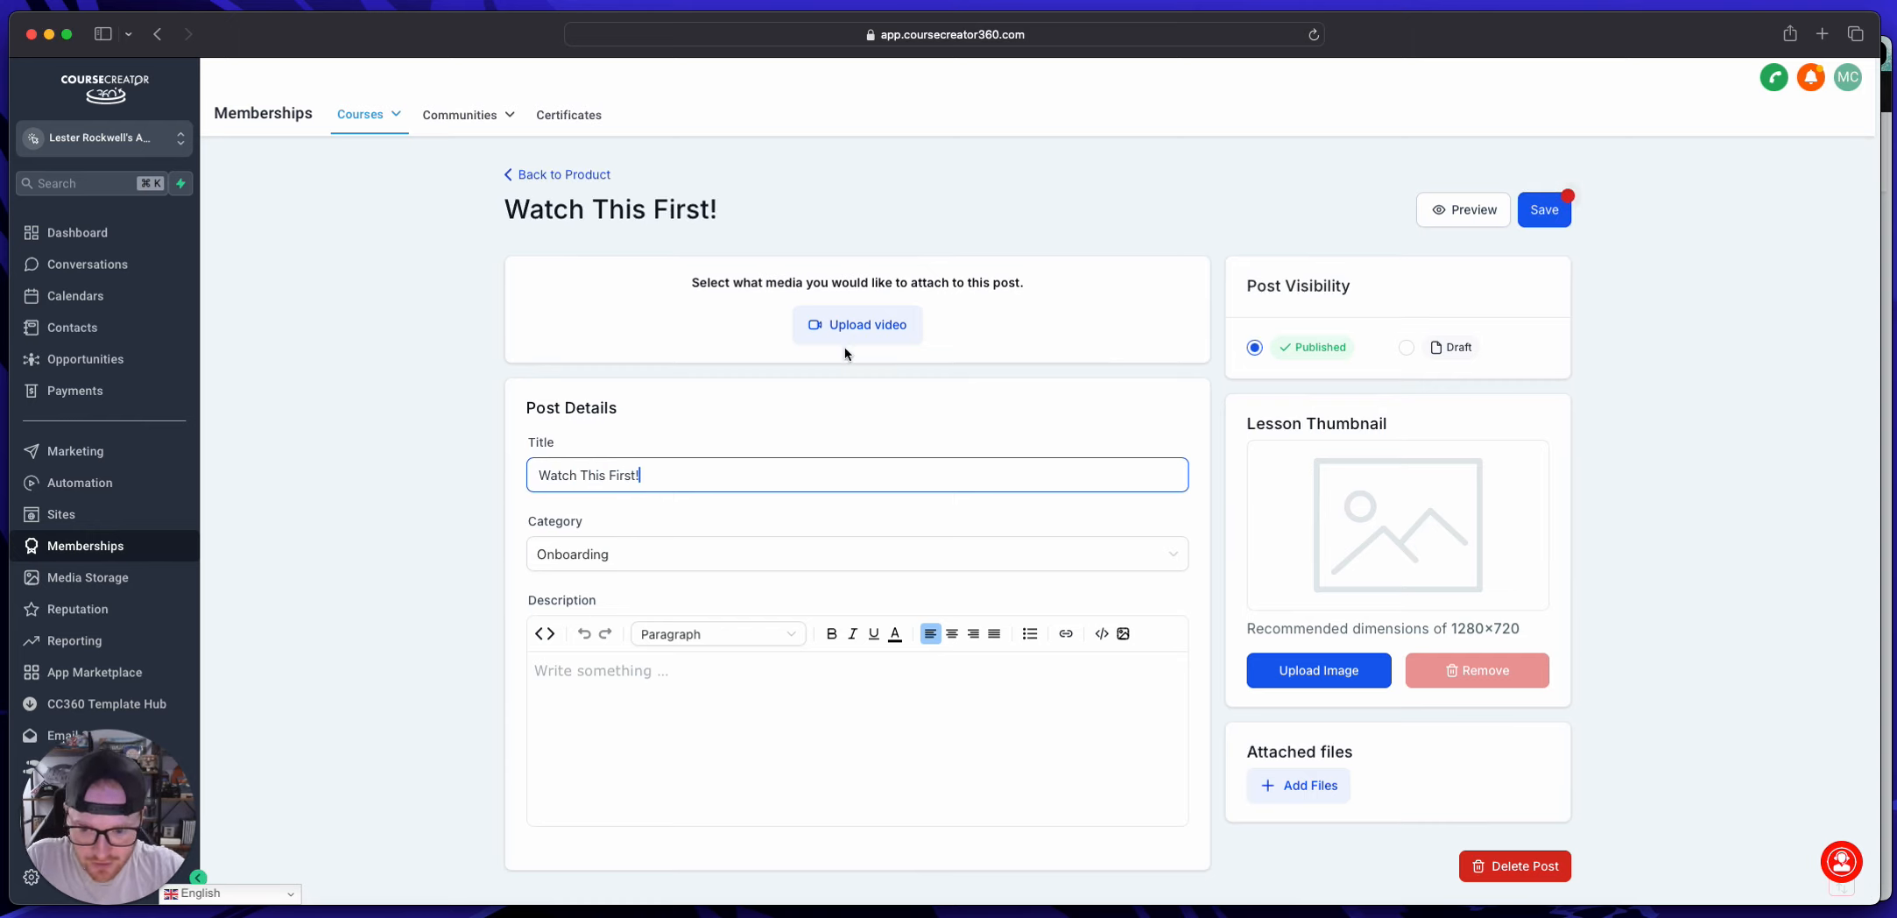
click(1541, 211)
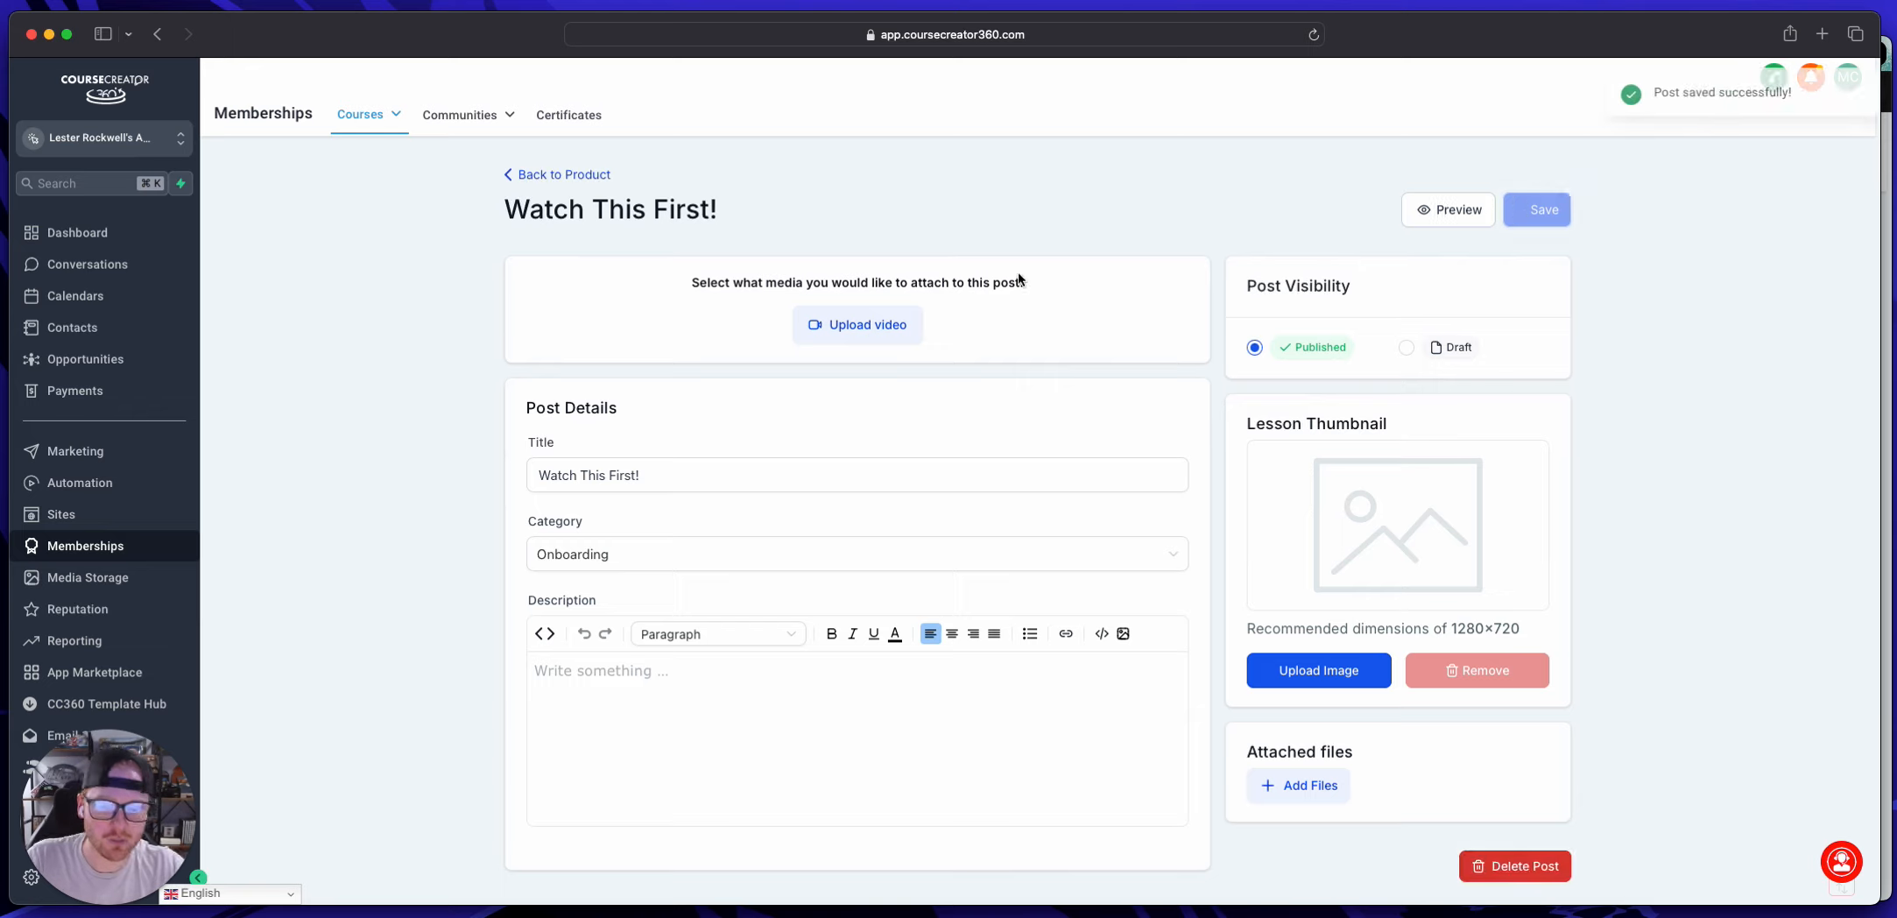
click(585, 174)
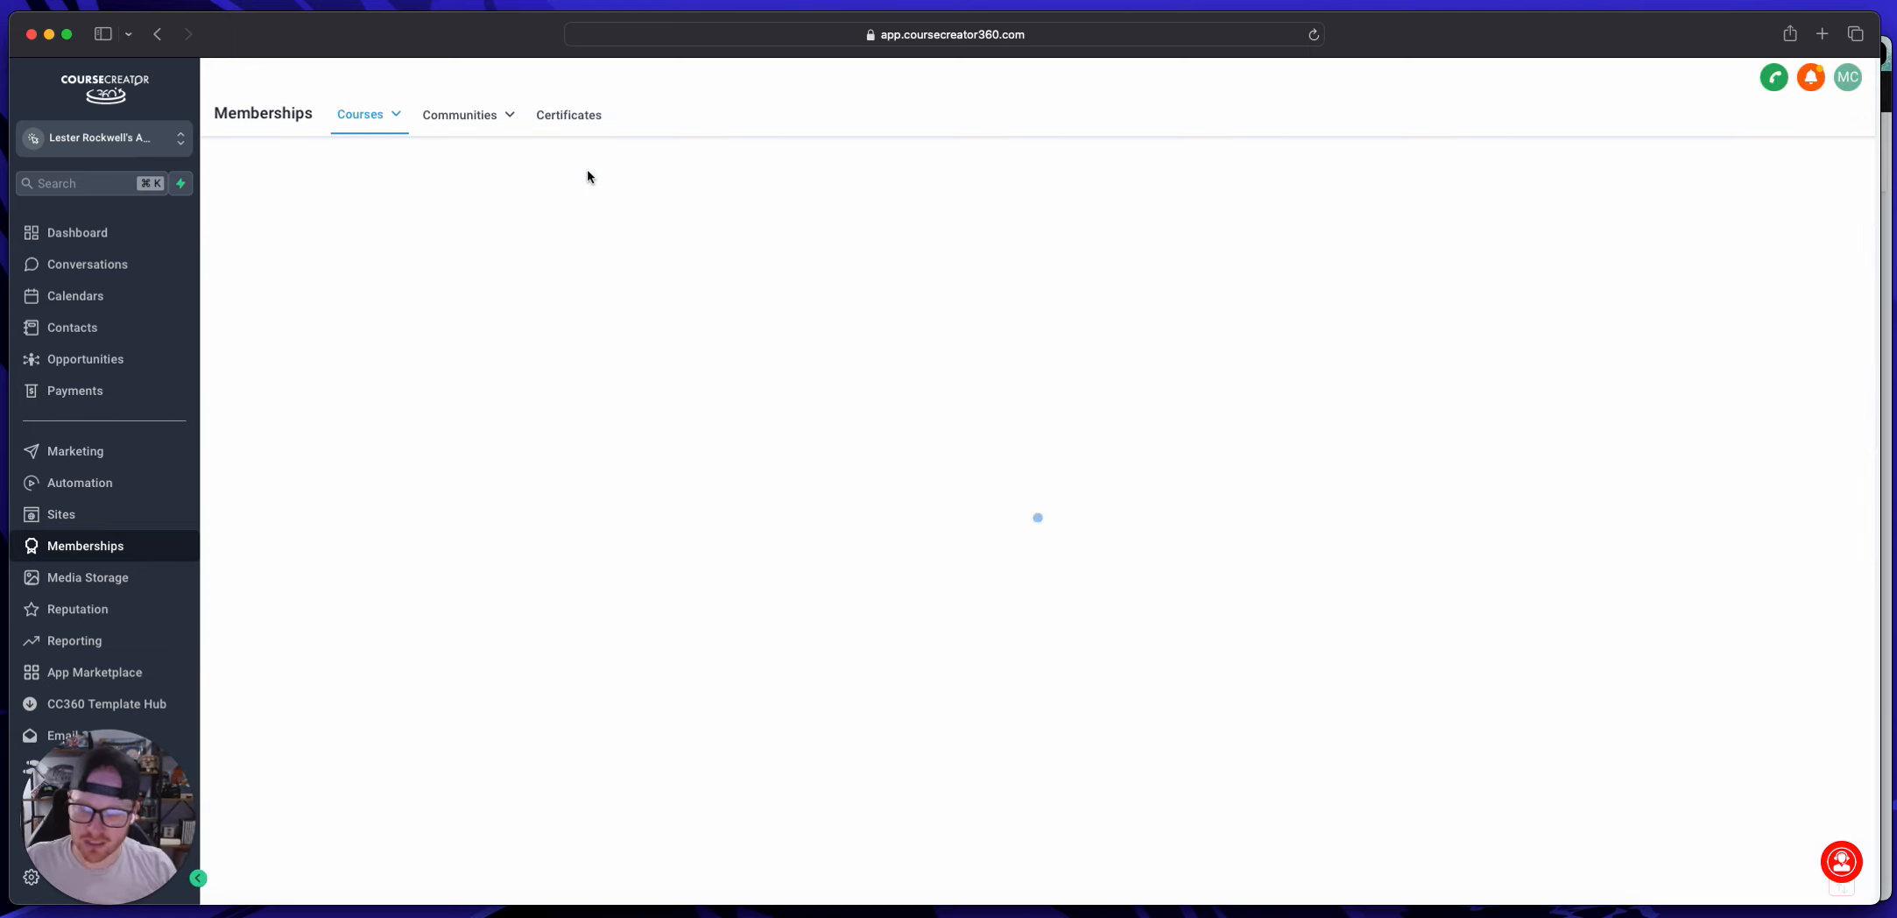
Step: Add a lesson titled "Onbaording Lesson 1" to the Onboarding category and set its visibility to published
click(434, 373)
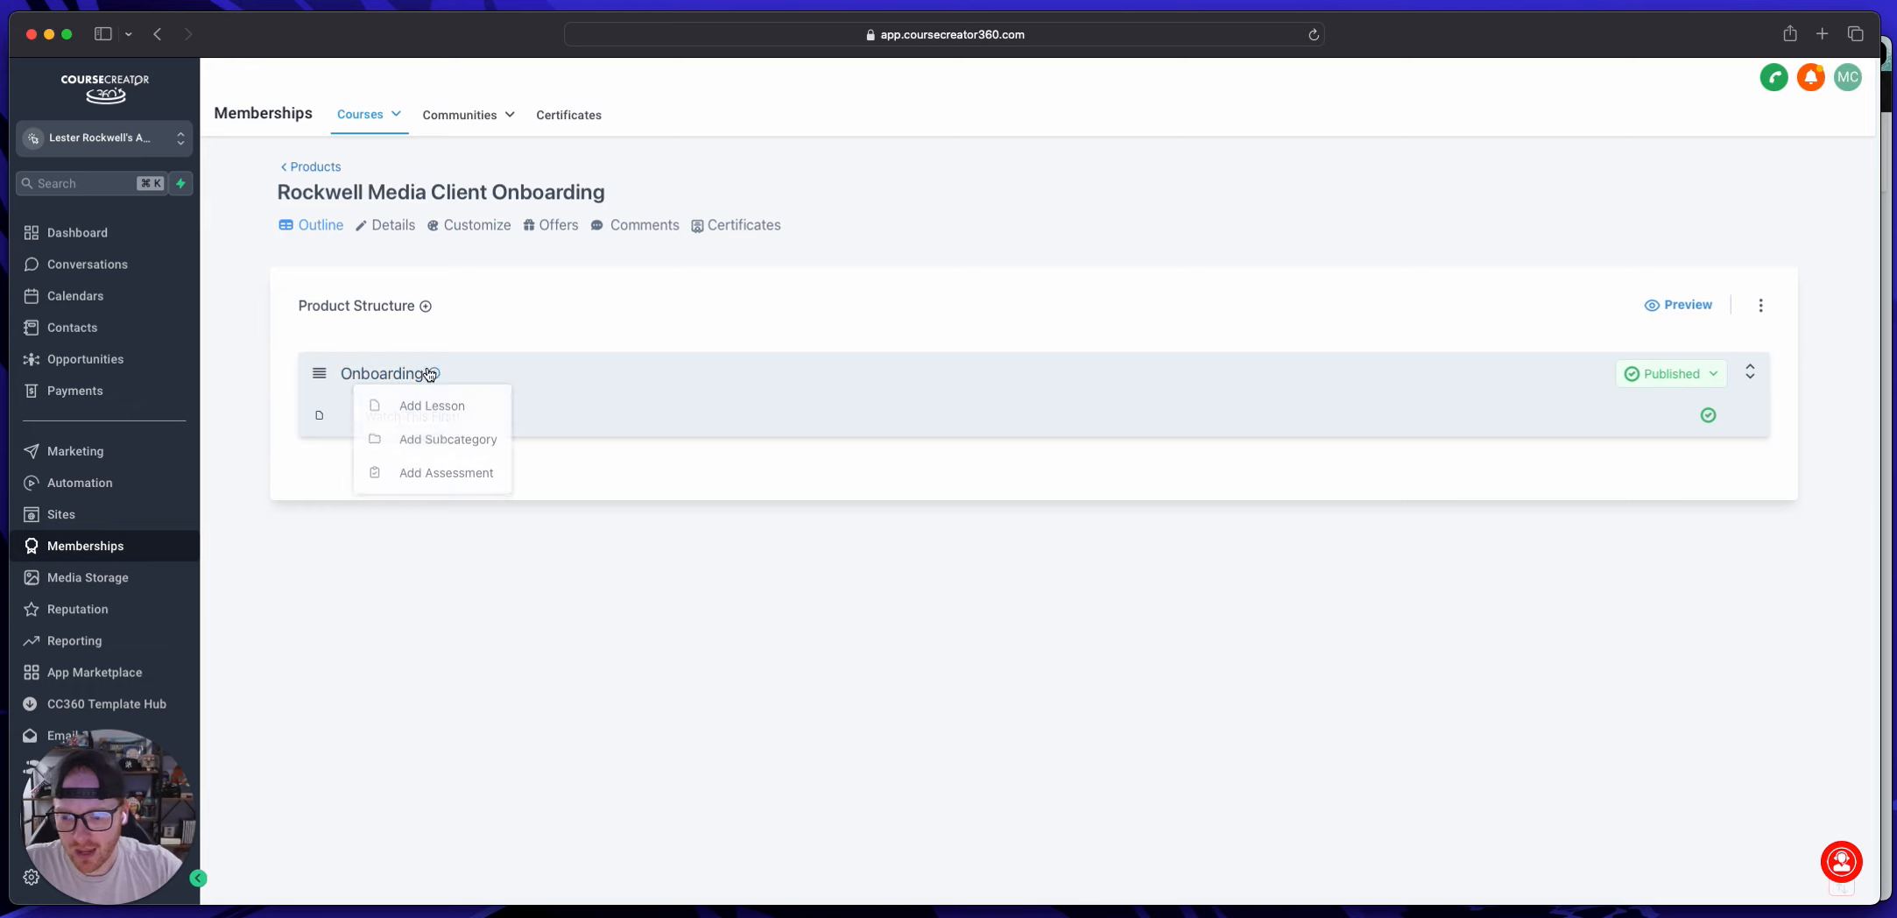
click(429, 409)
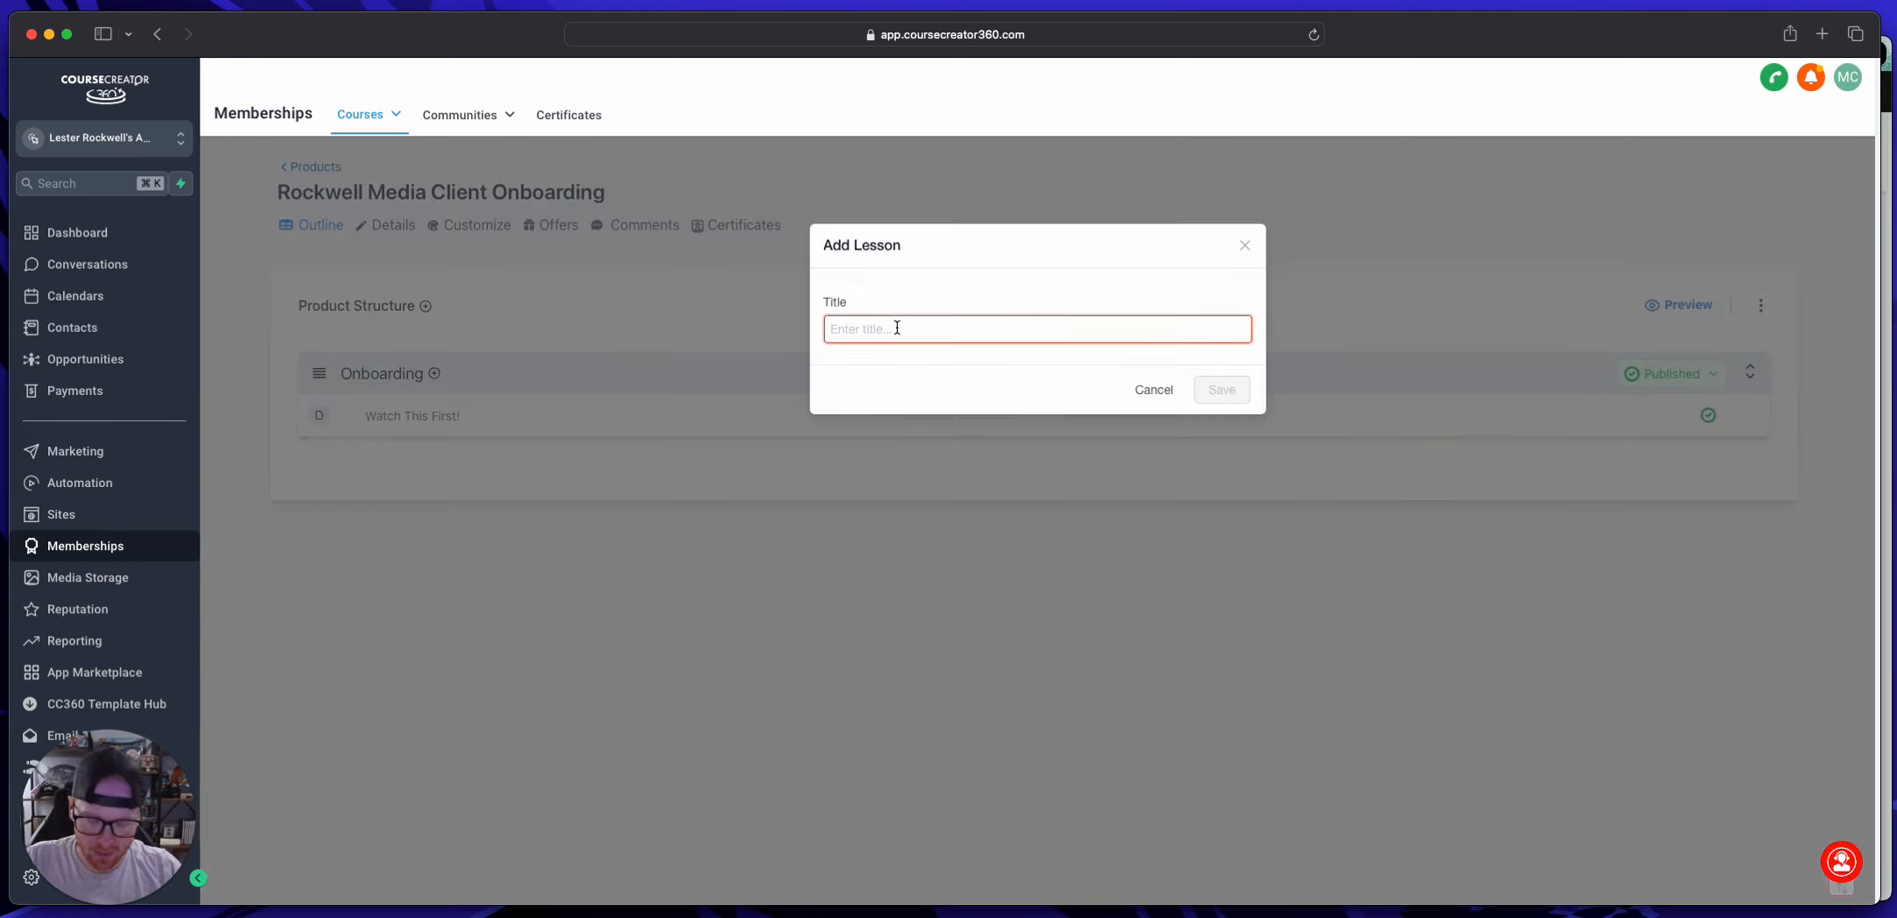
text(Onboarding )
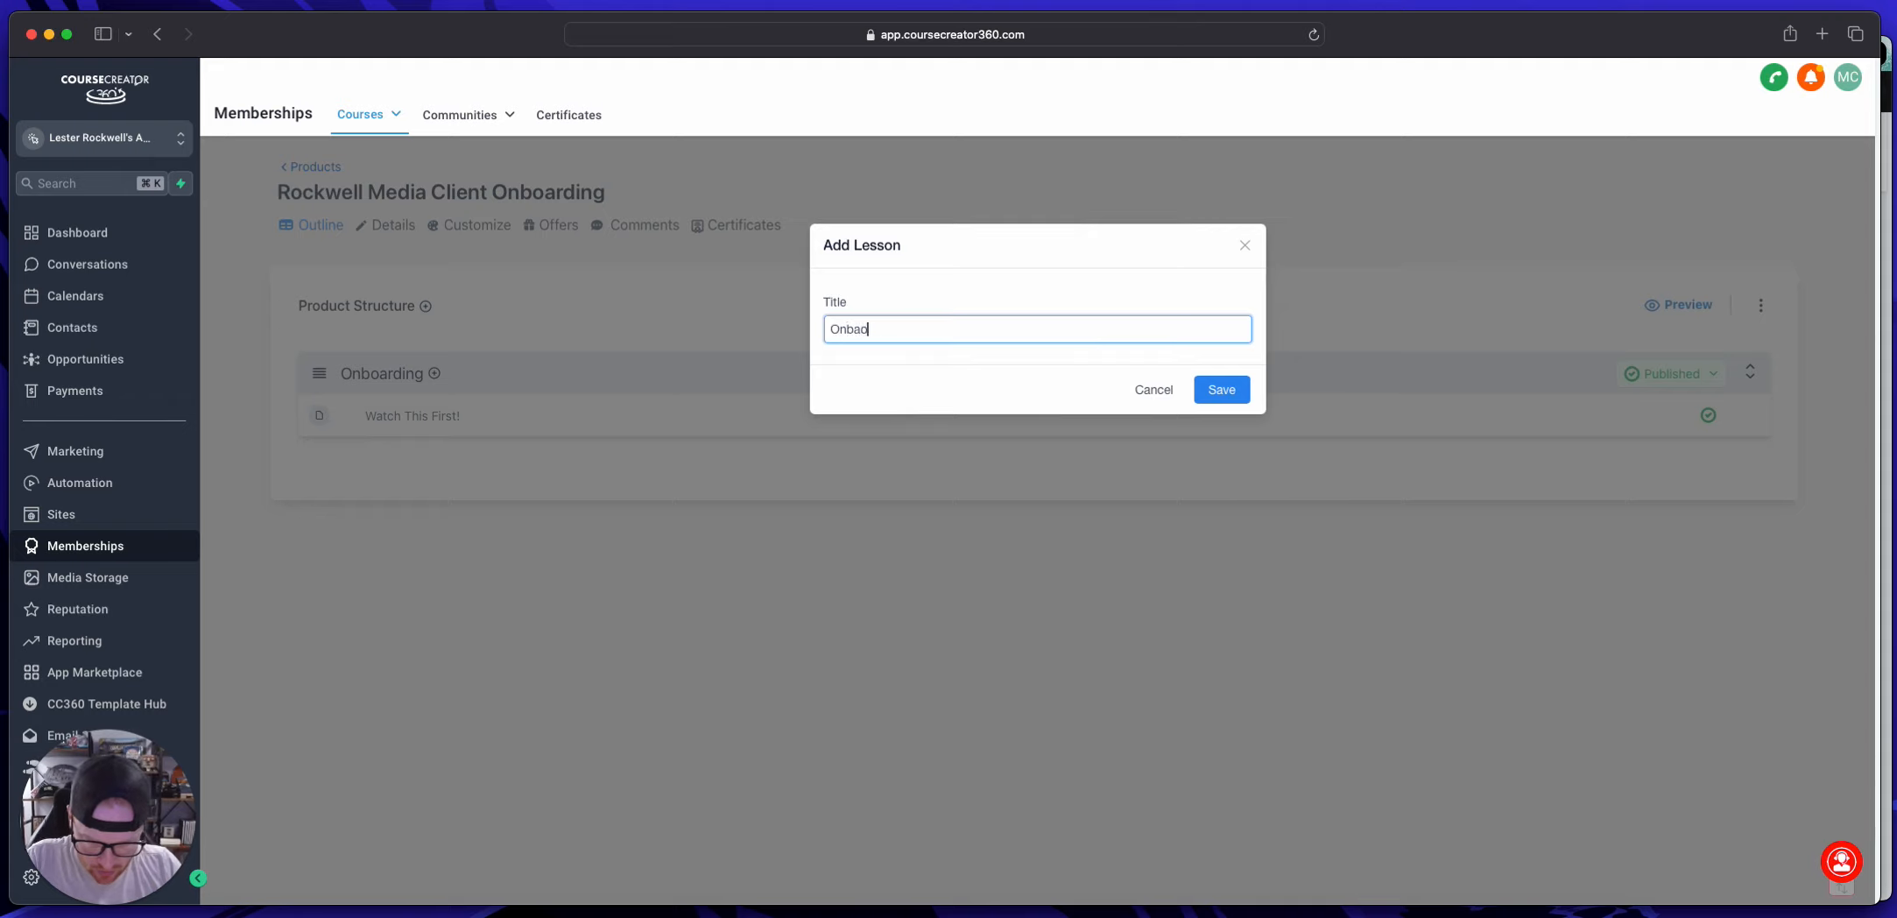
text(Lesson 1)
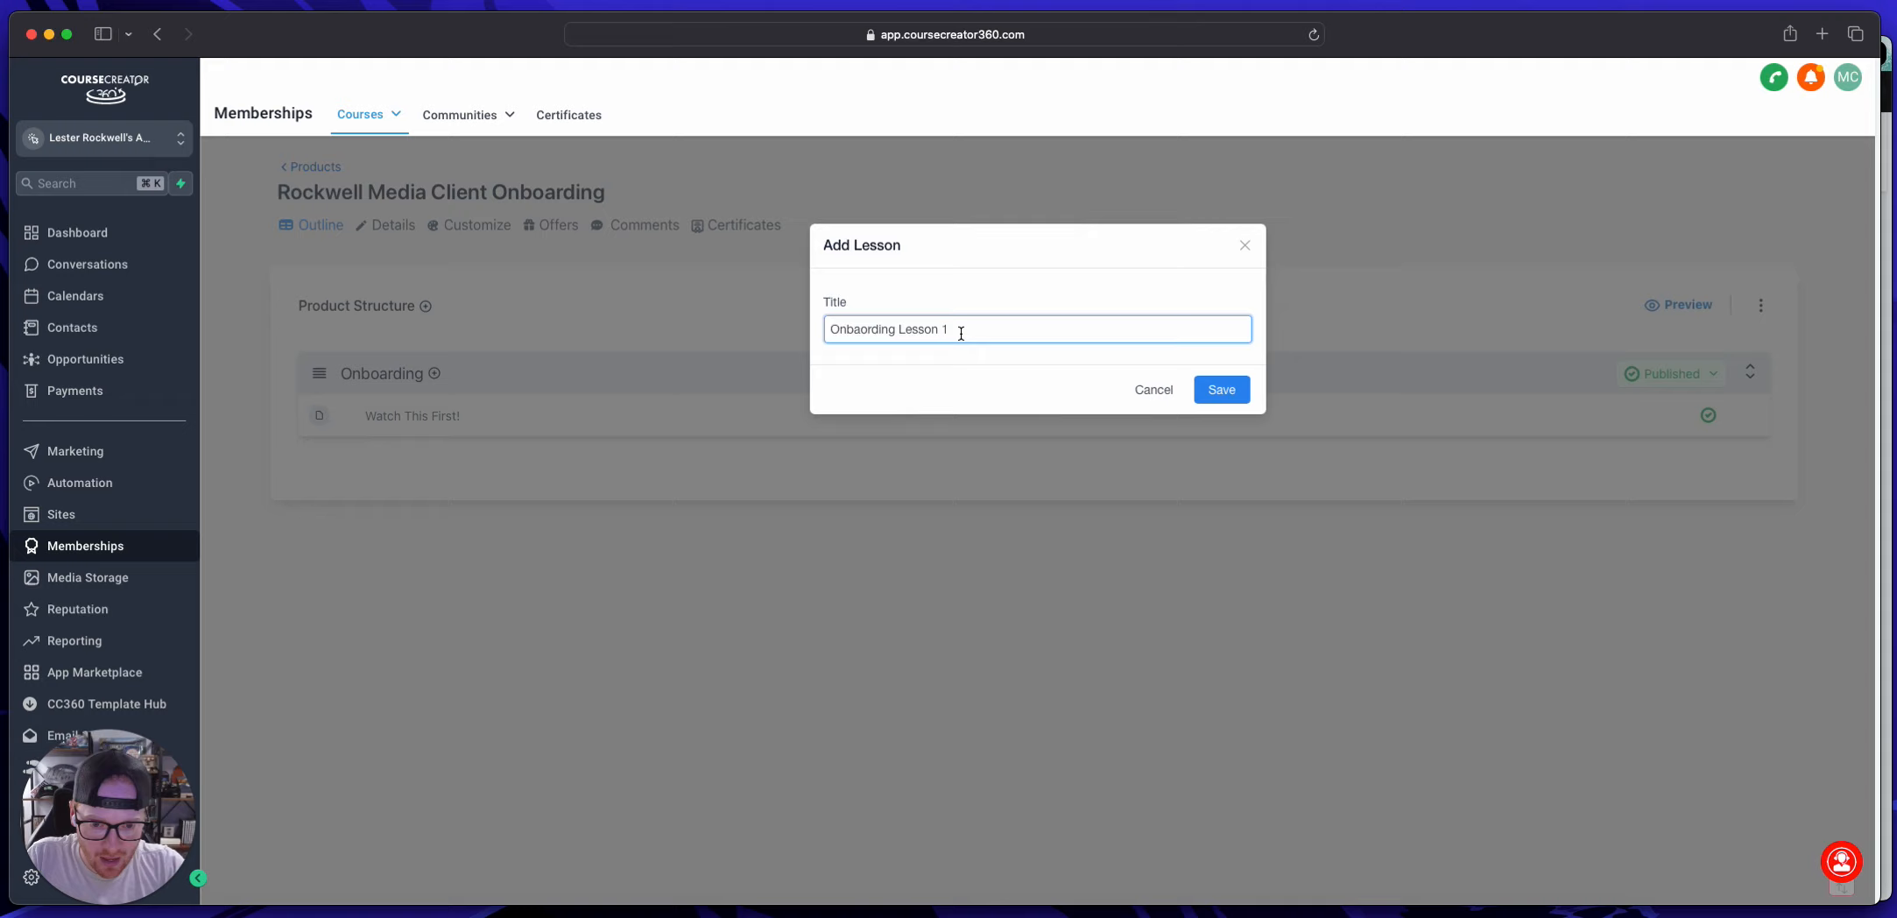
drag(953, 331, 834, 330)
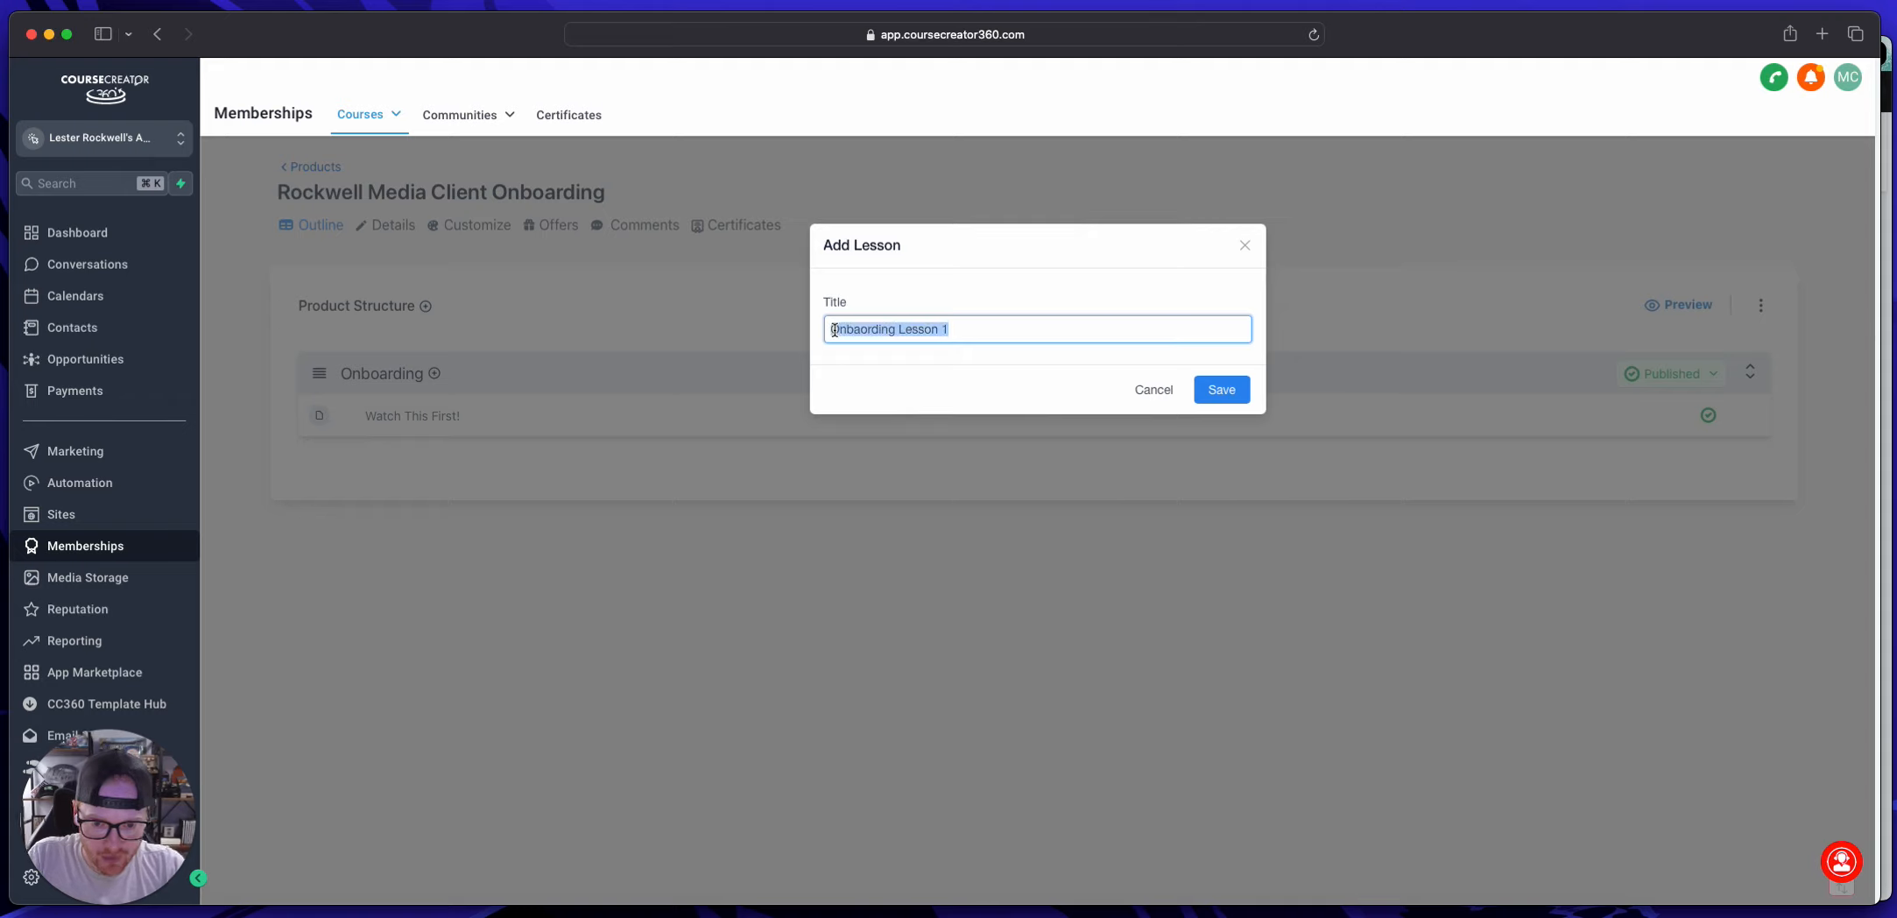
click(973, 335)
triple_click(952, 330)
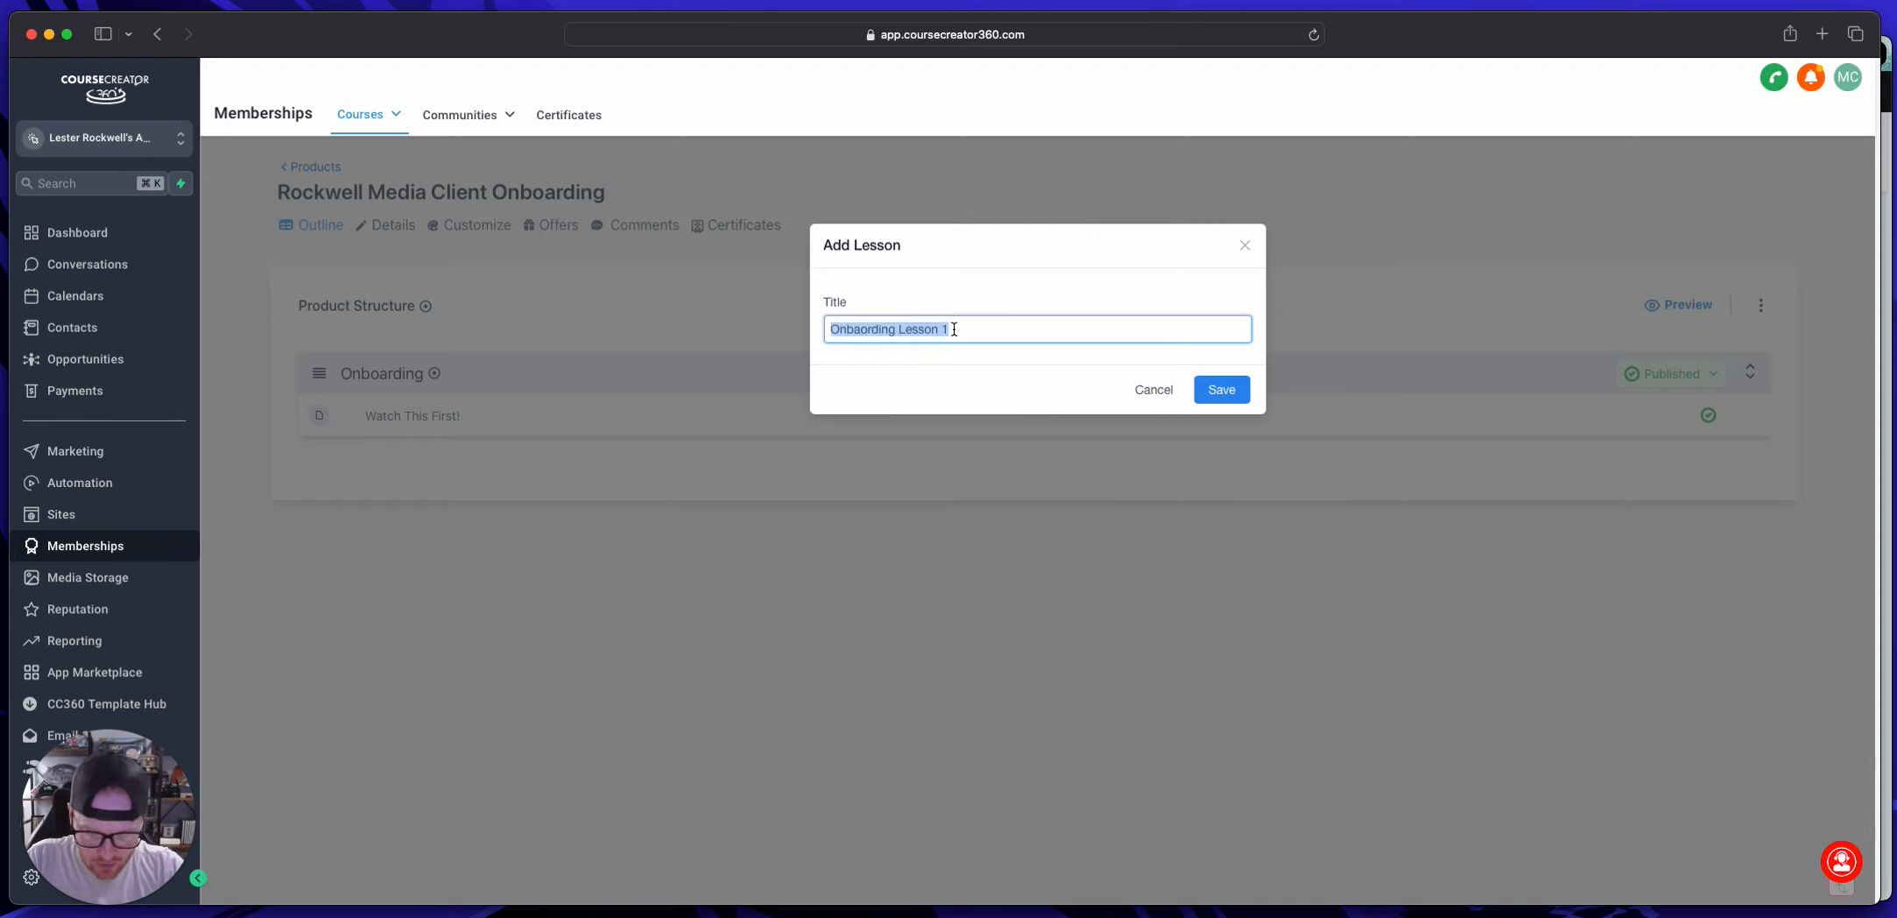
click(1222, 389)
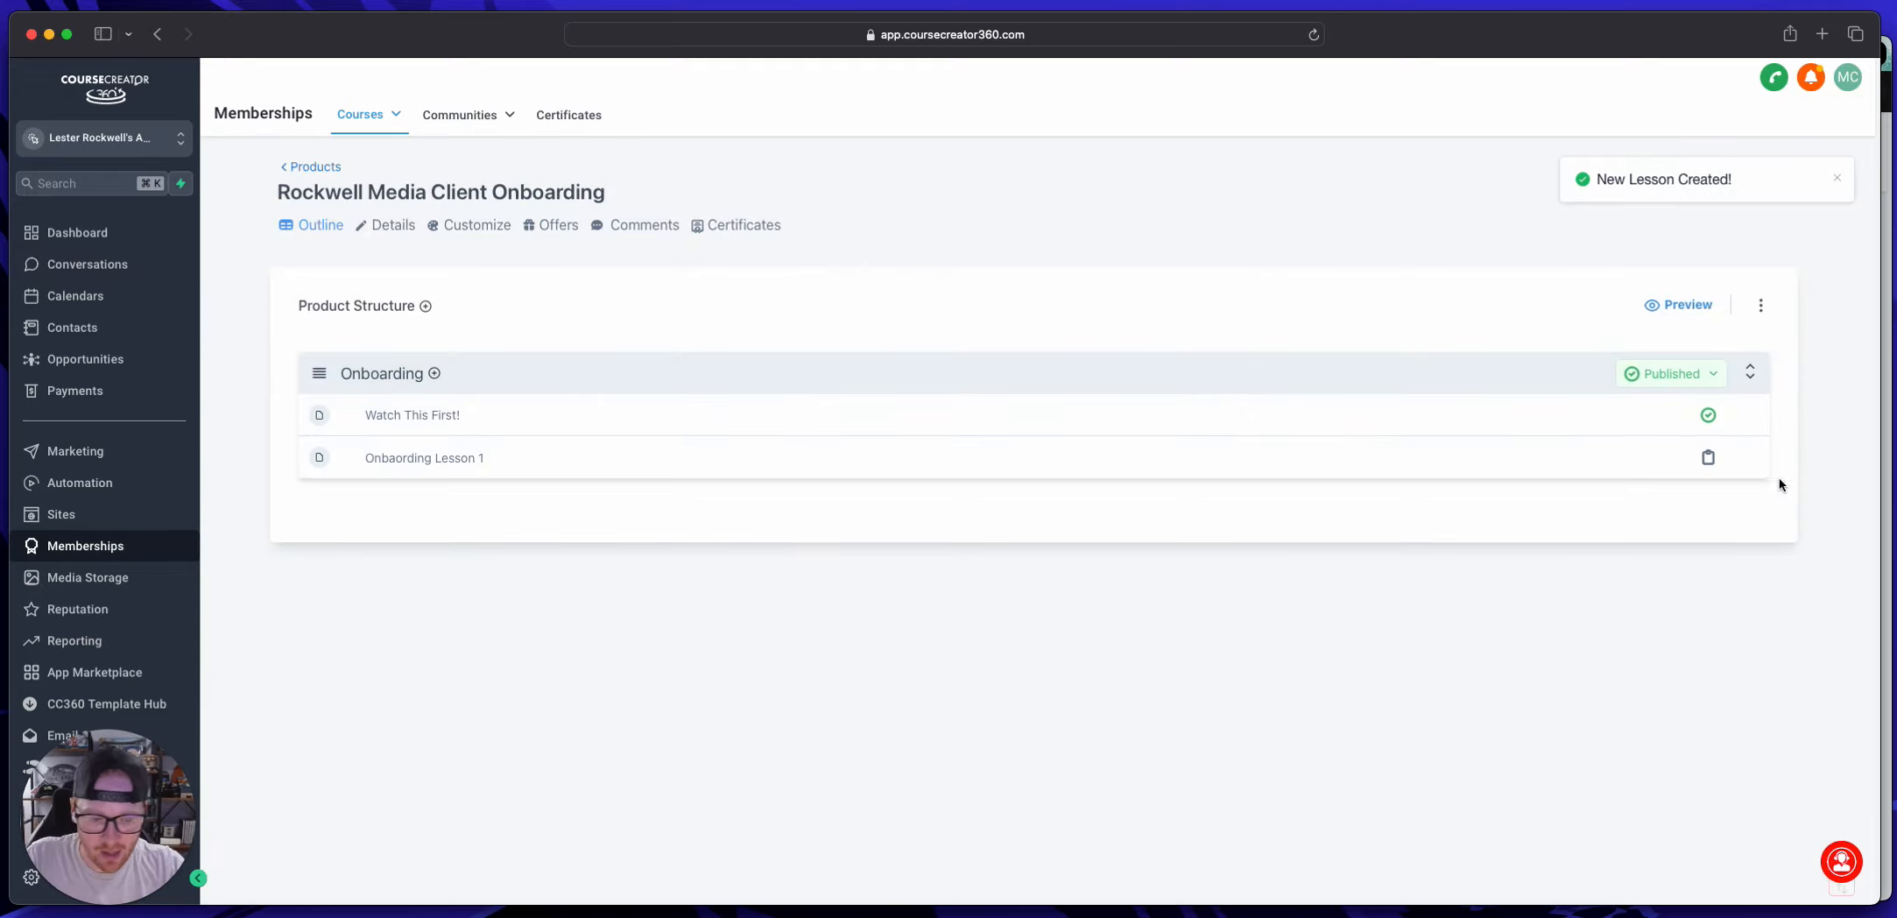
click(1667, 458)
click(1655, 496)
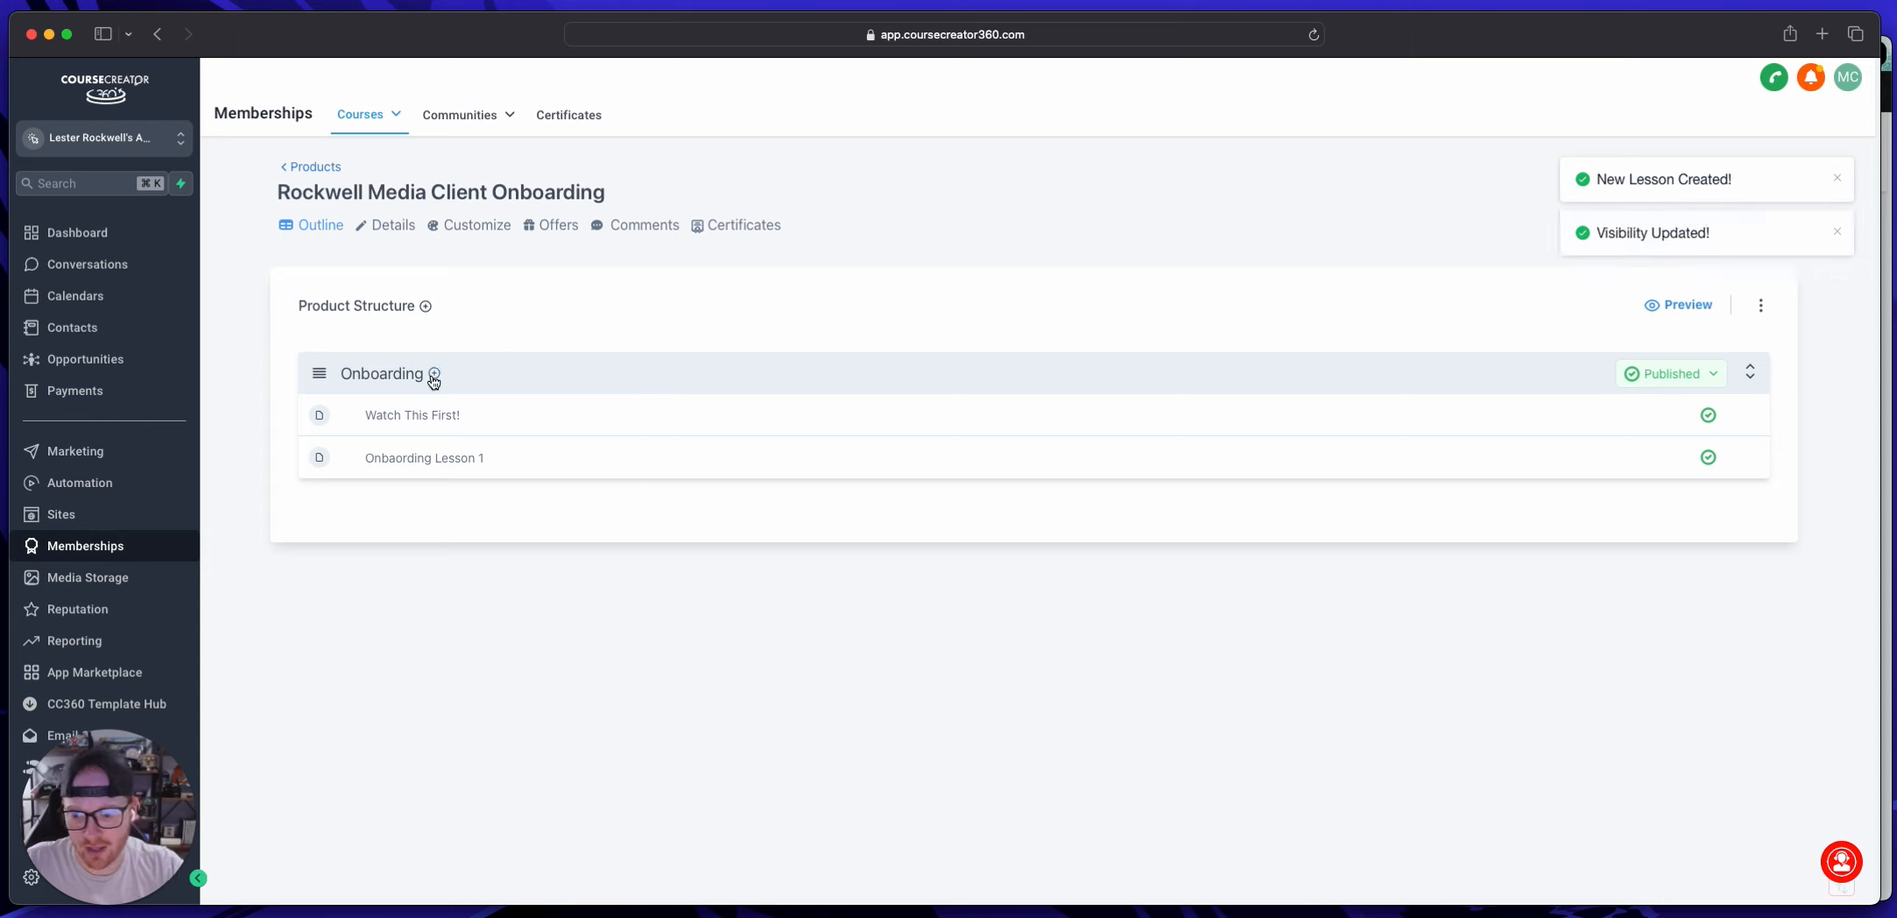
Step: Add a published lesson titled "Onbaording Lesson 2" to the Onboarding category
click(433, 373)
click(474, 419)
click(906, 330)
text(Onbaording Lesson 2)
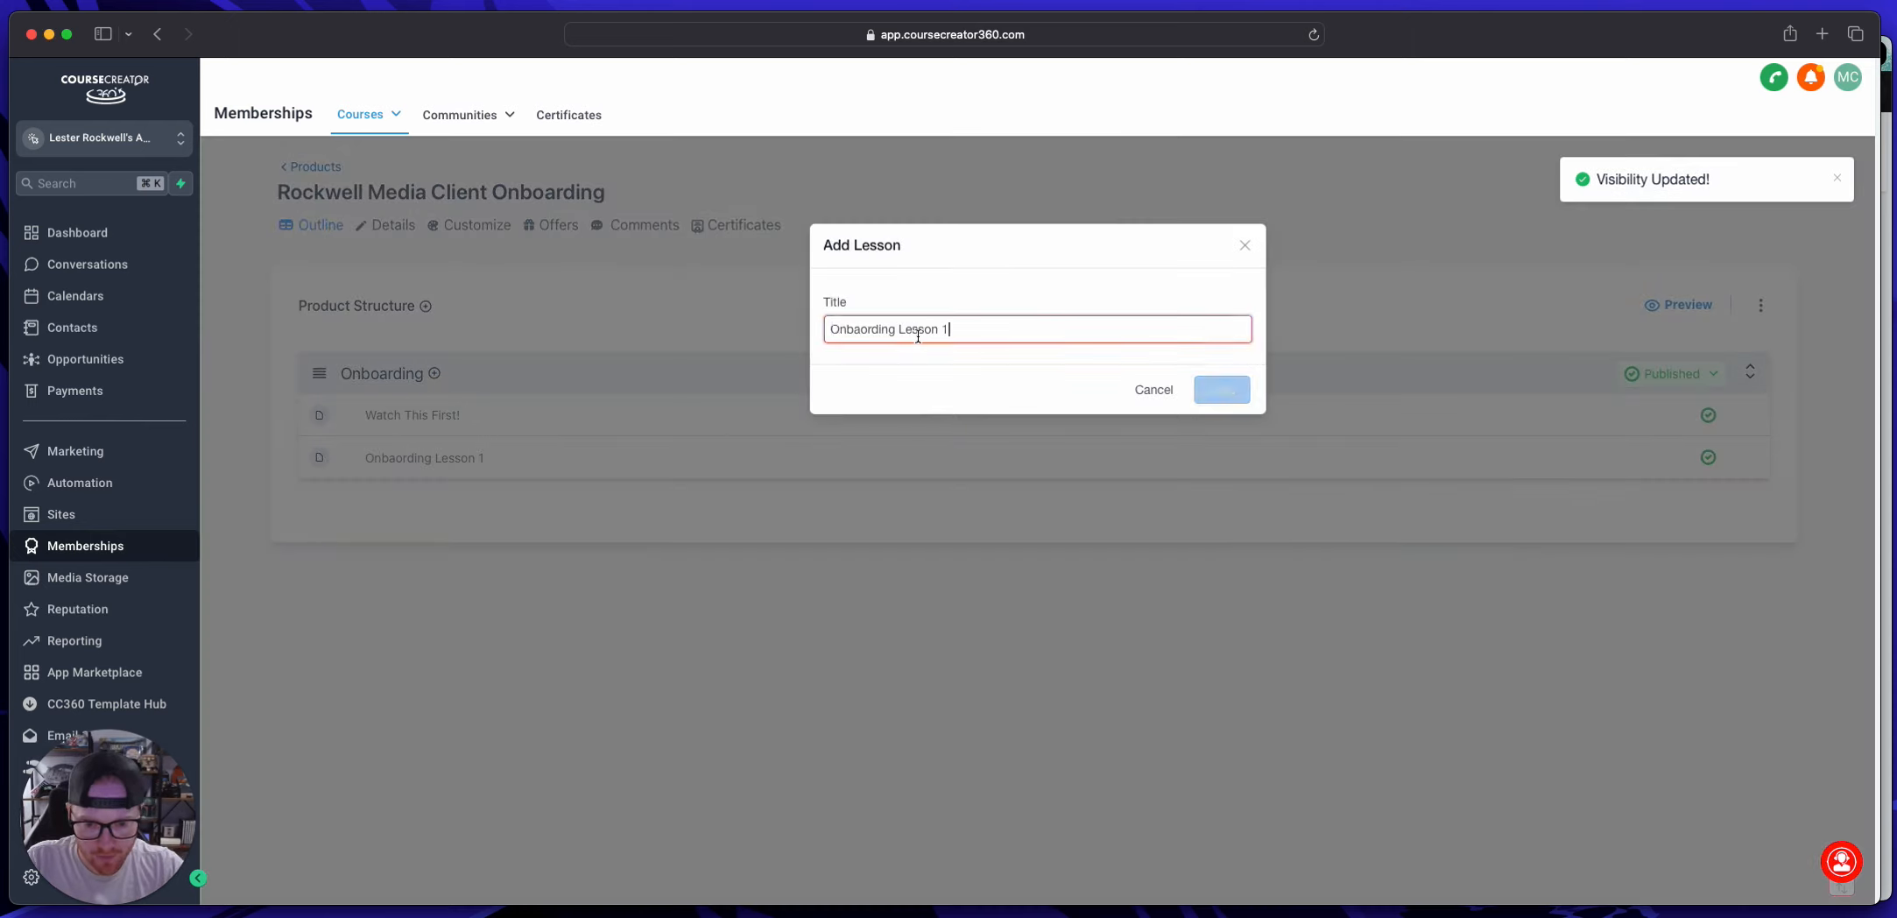
click(1226, 390)
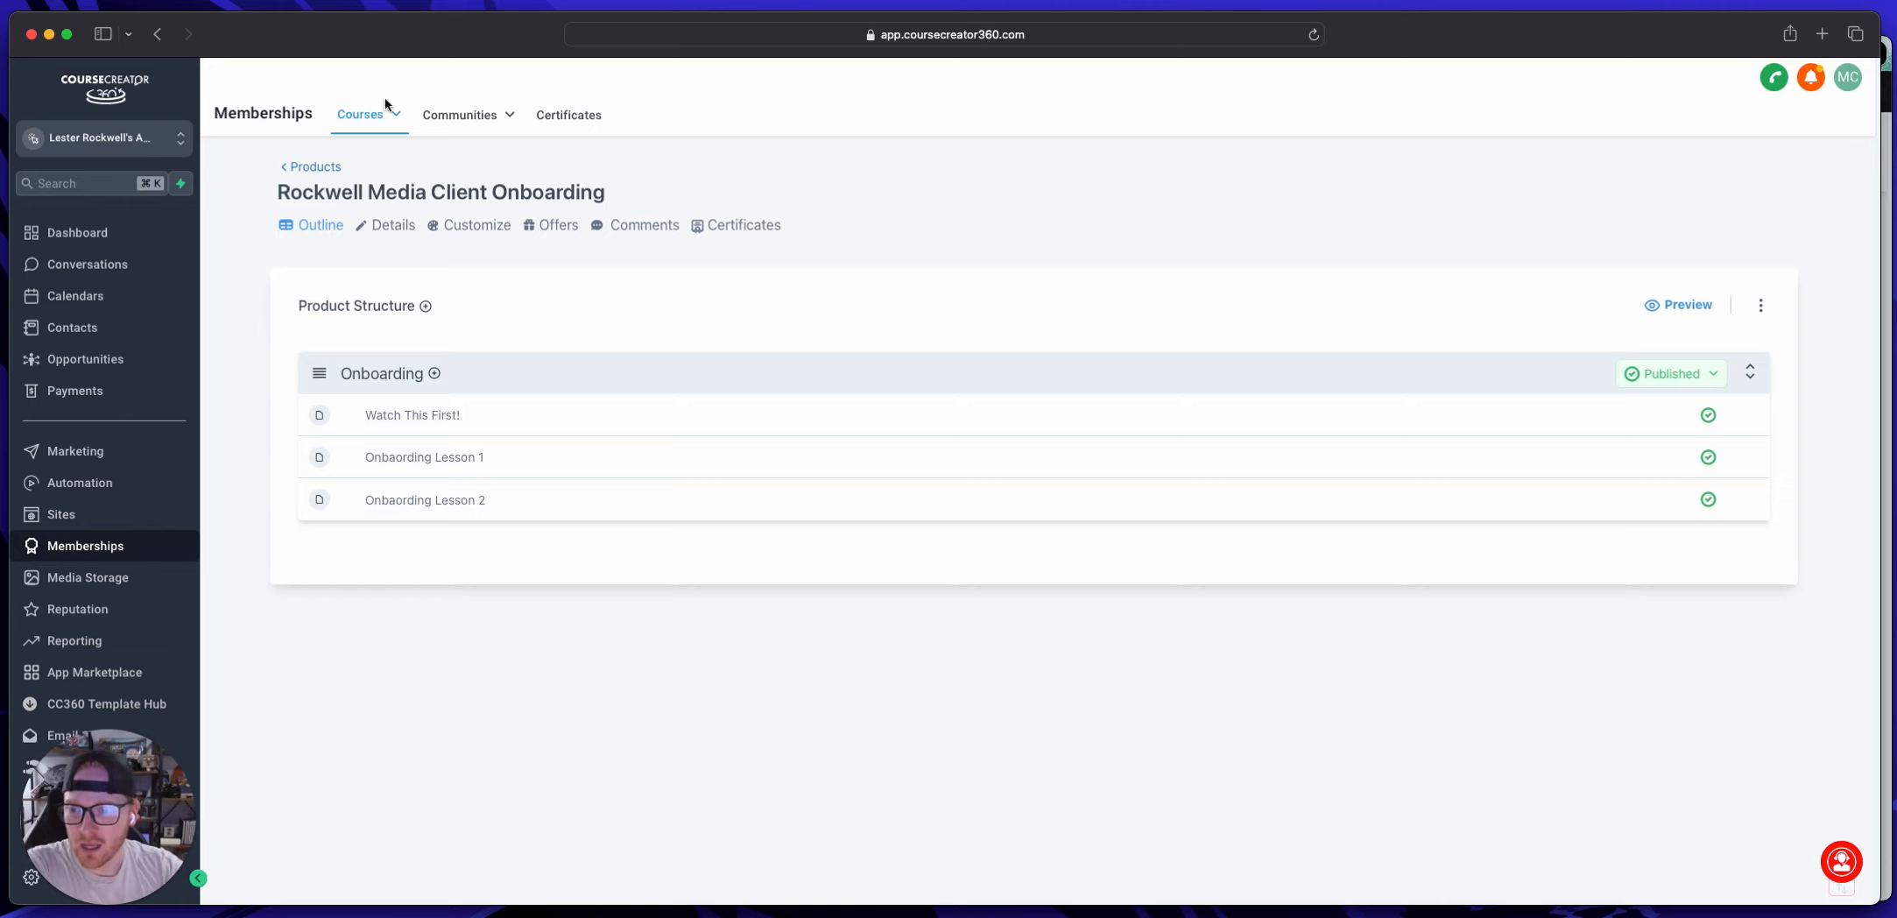
Step: Start a new course offer and title it "Rockwell Media"
click(326, 167)
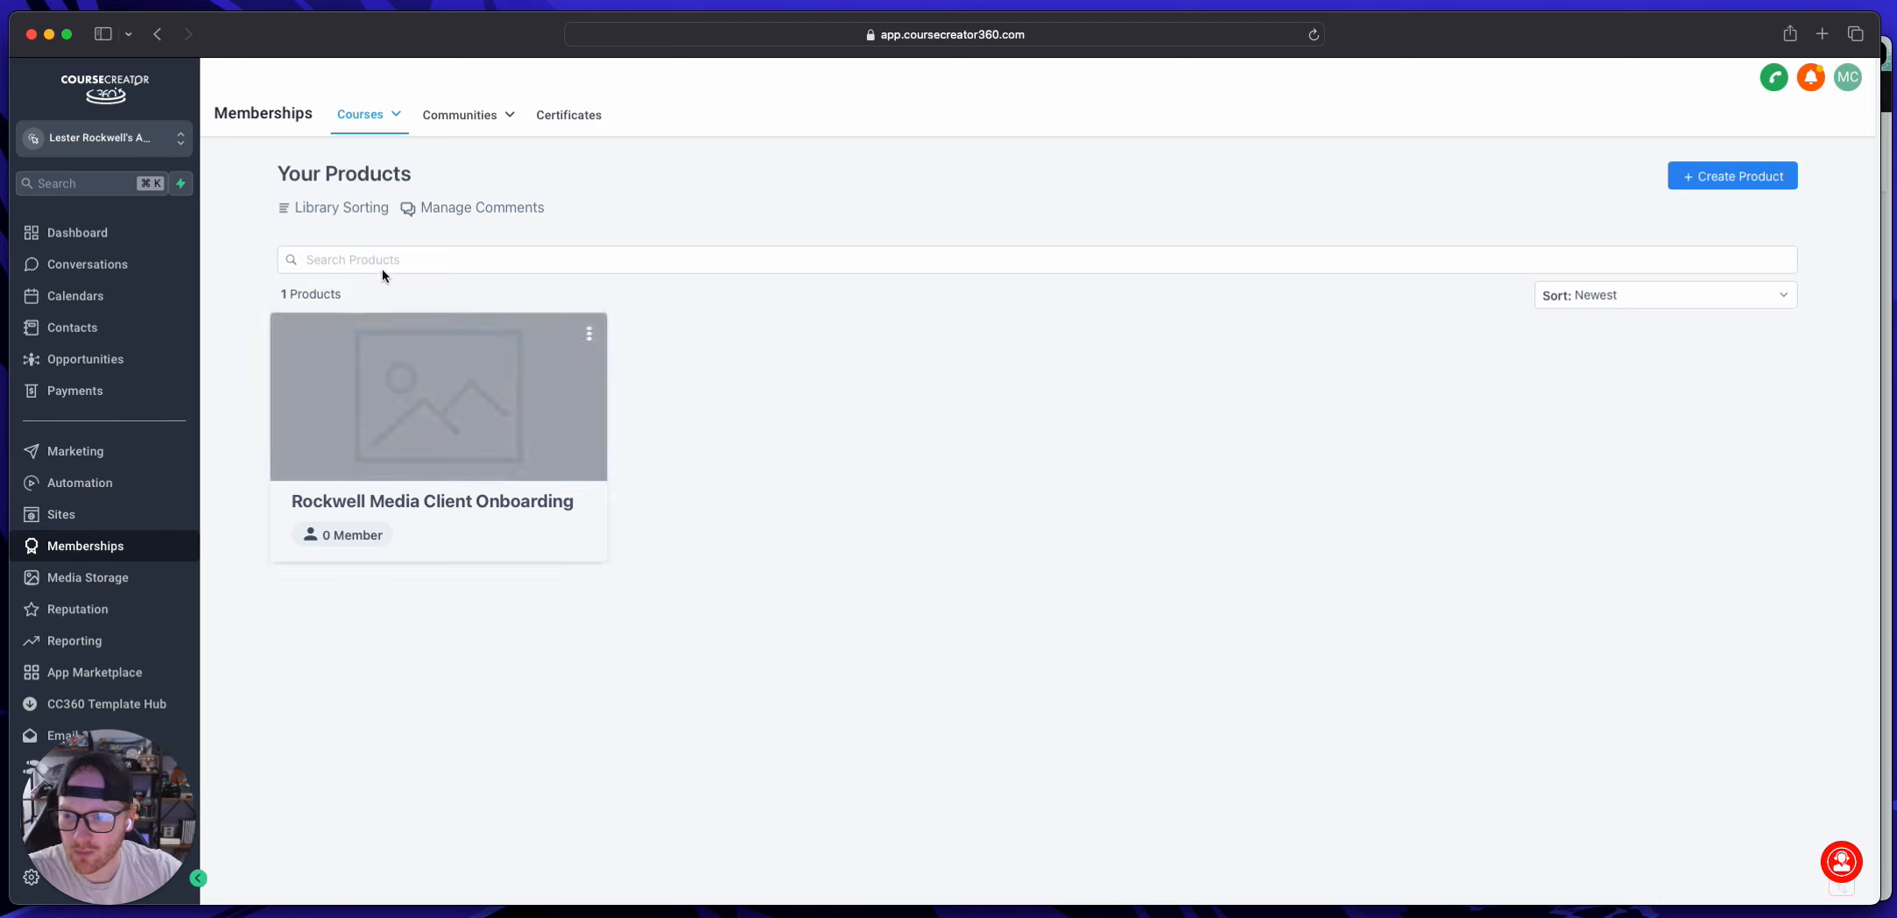
click(370, 115)
click(344, 214)
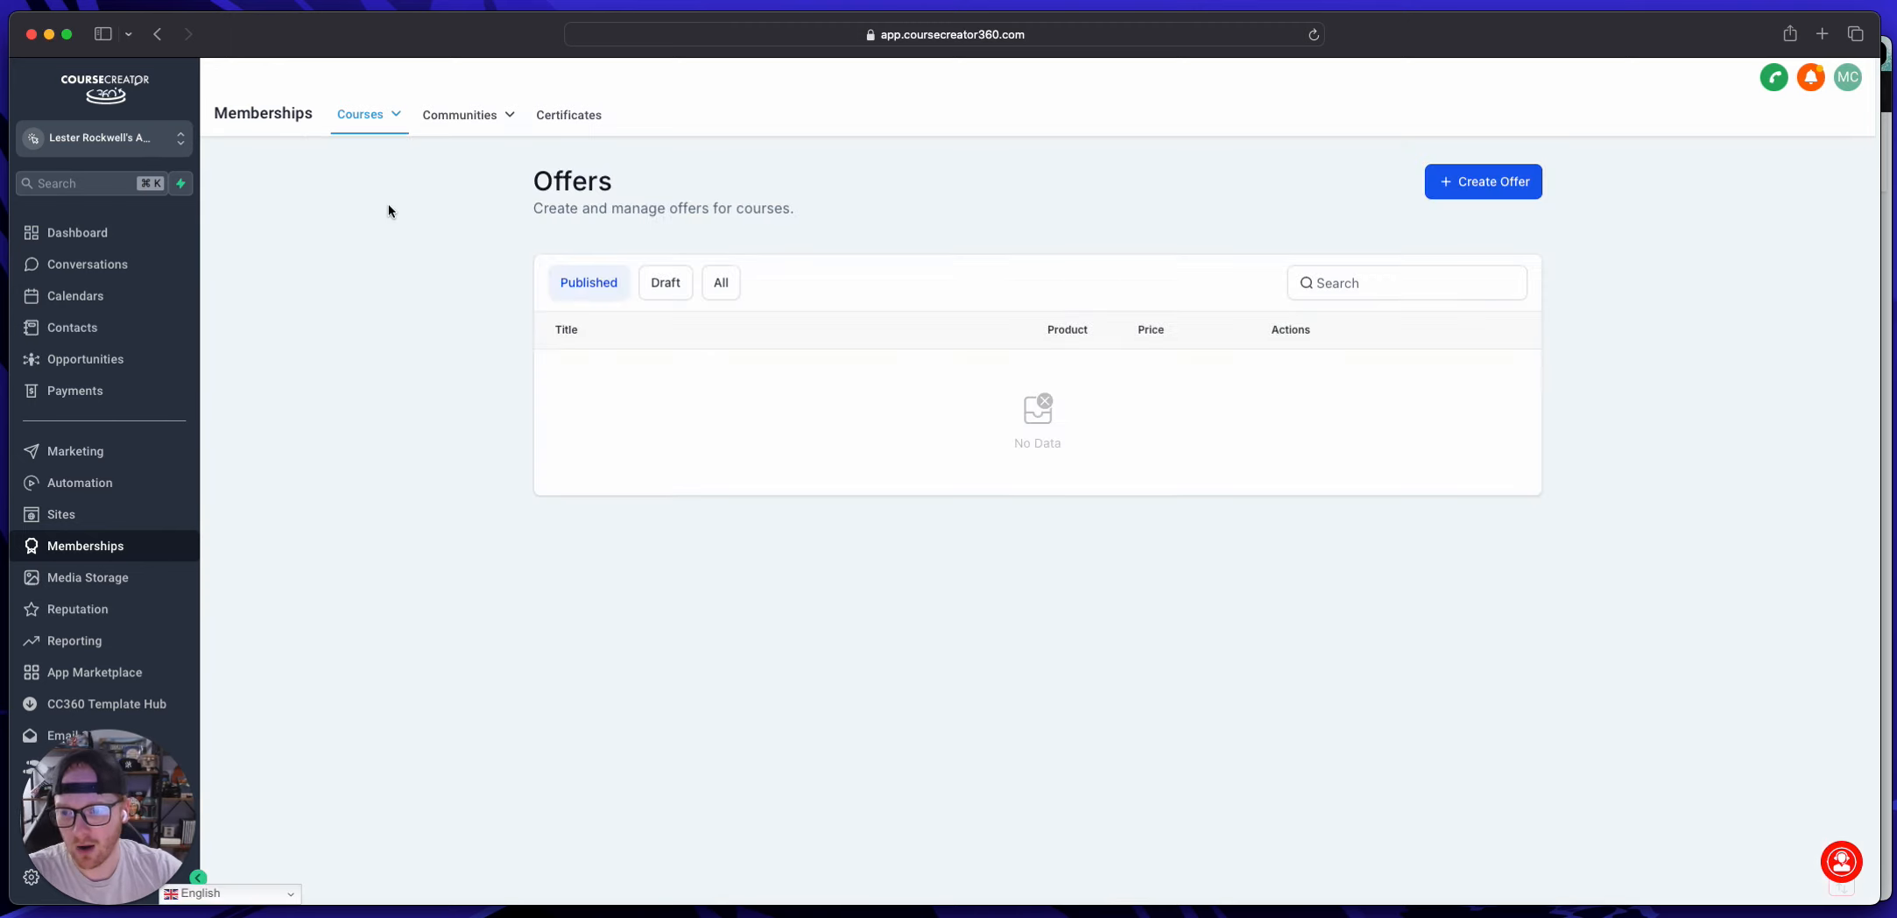
click(1489, 186)
click(841, 303)
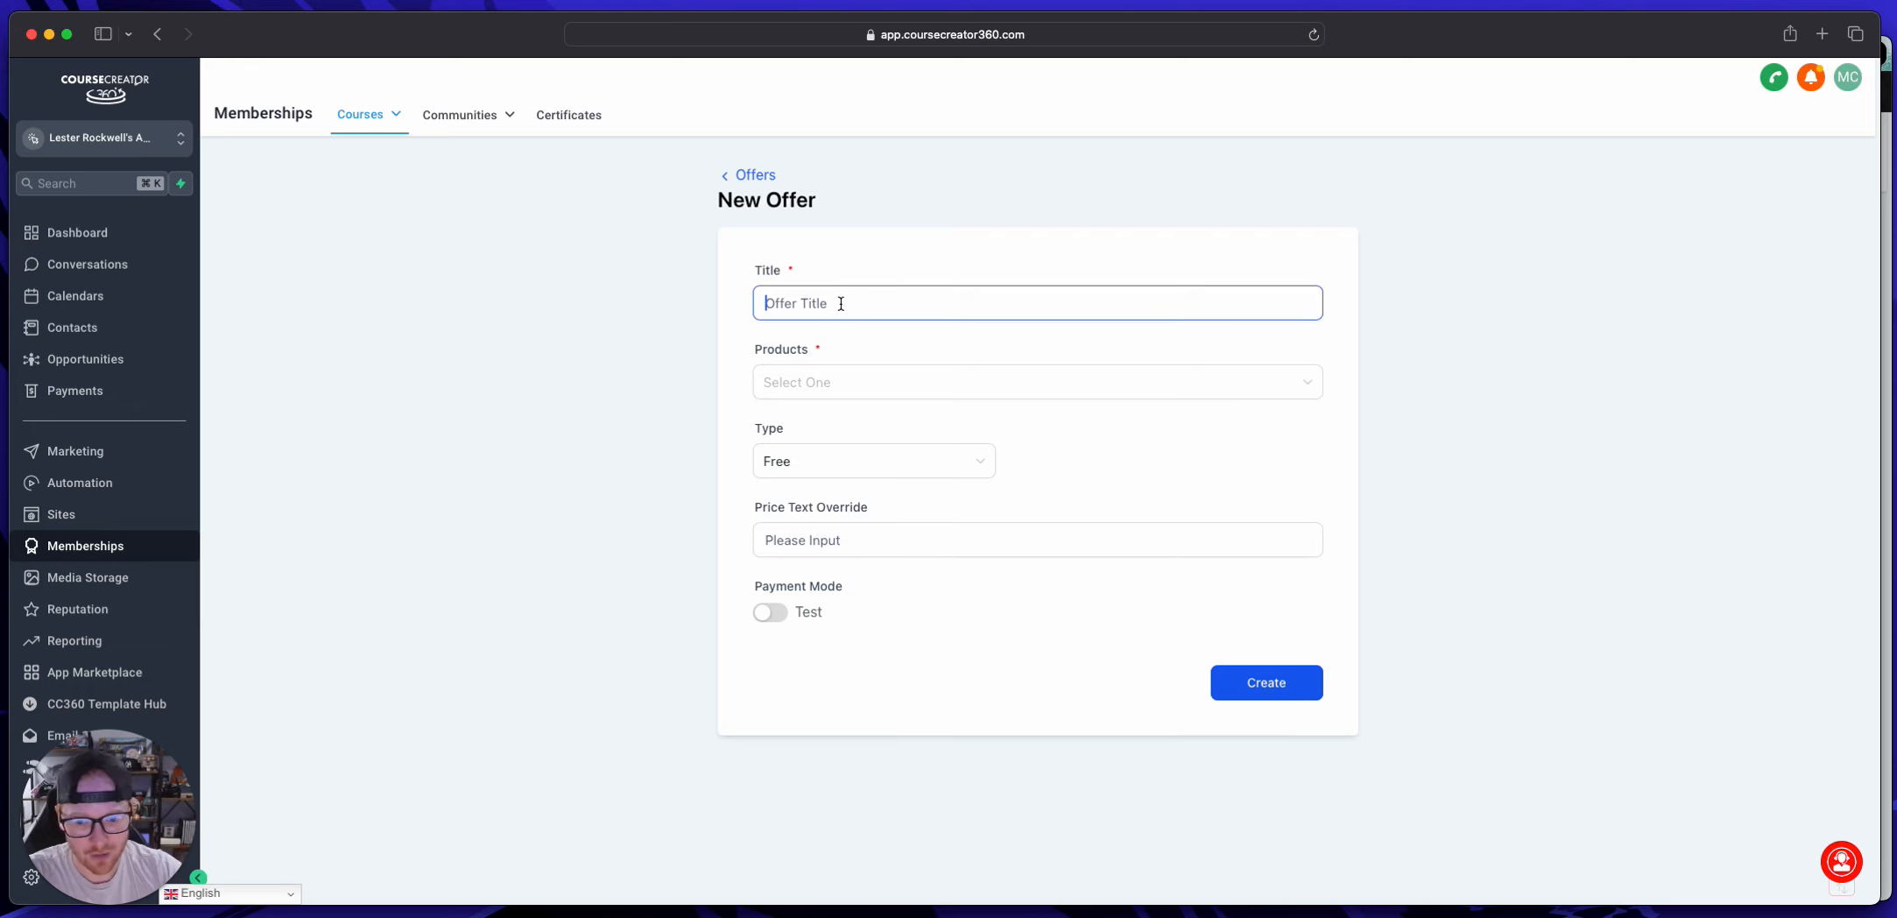
text(Rockwell Media )
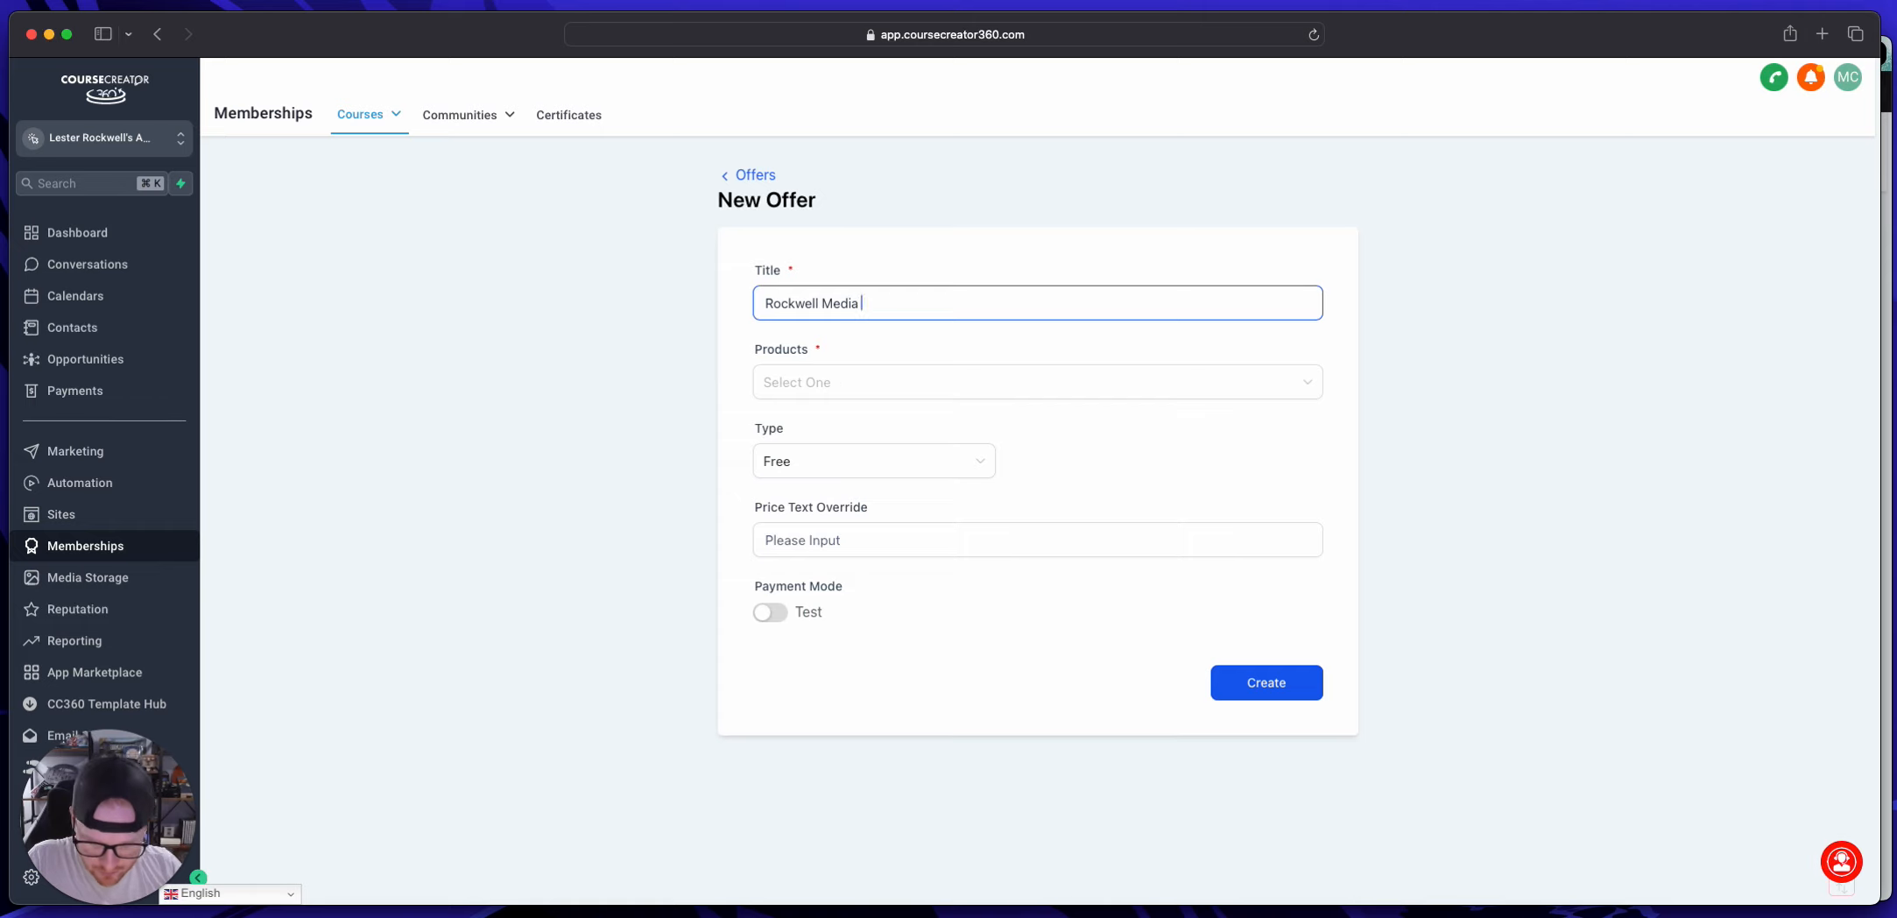
text(Client Onboa)
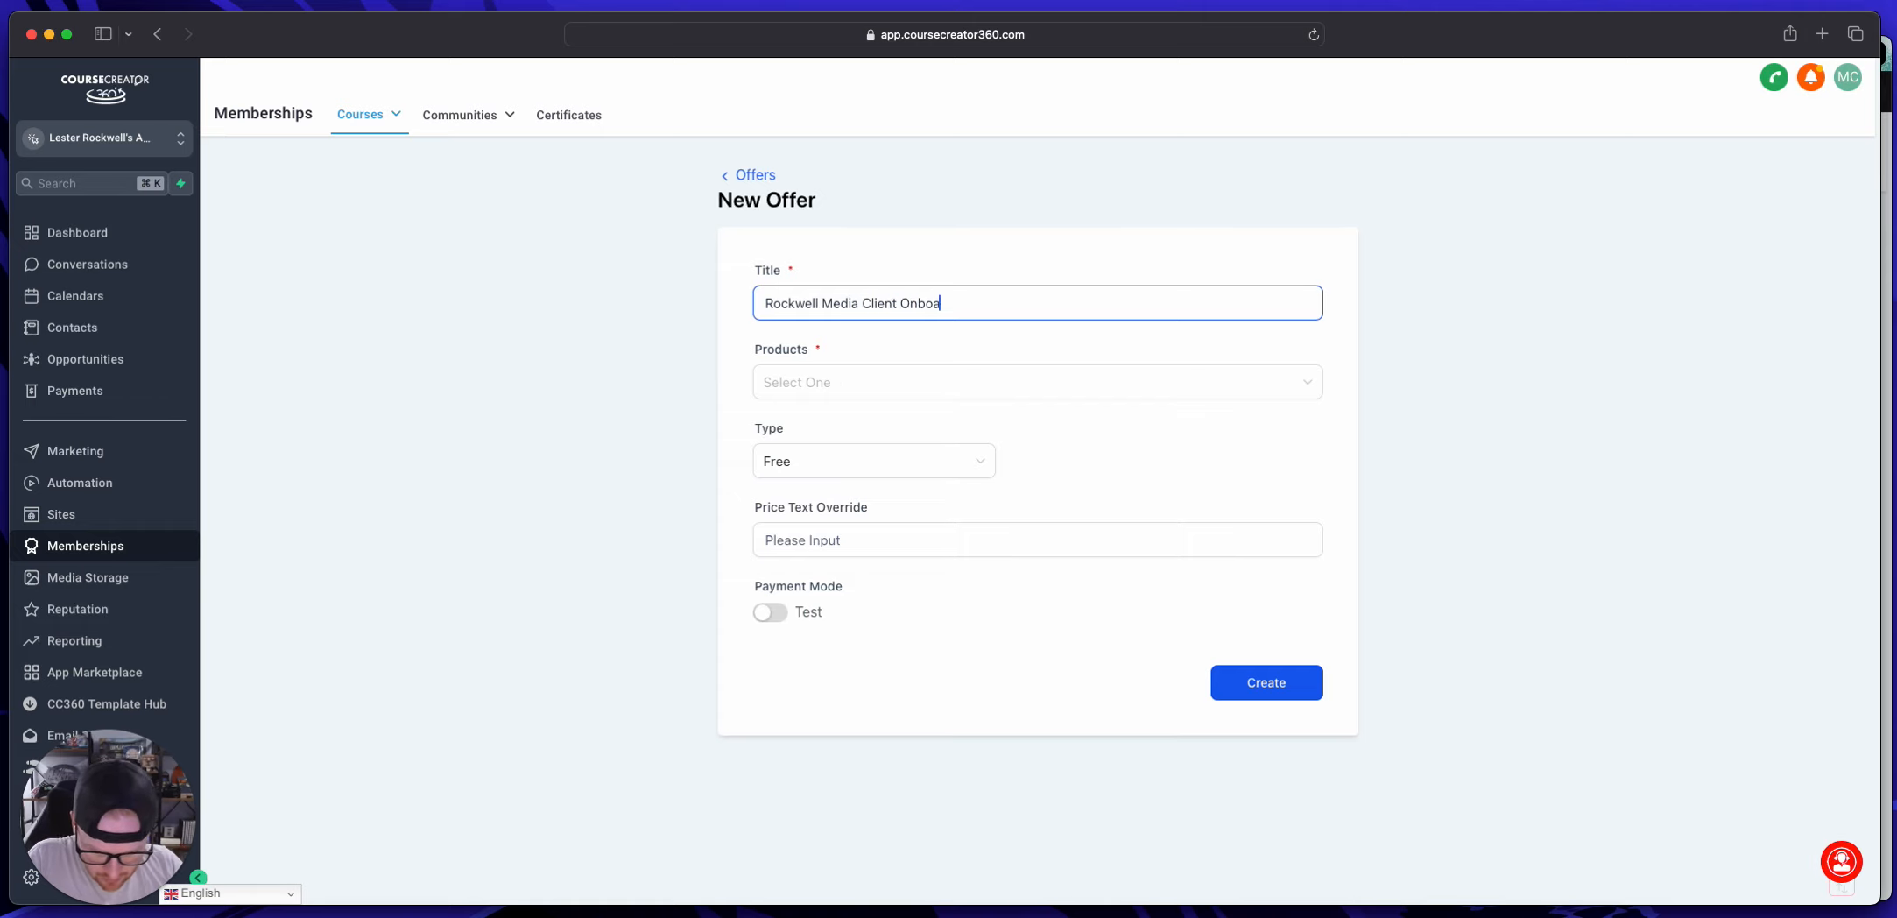
text(rding)
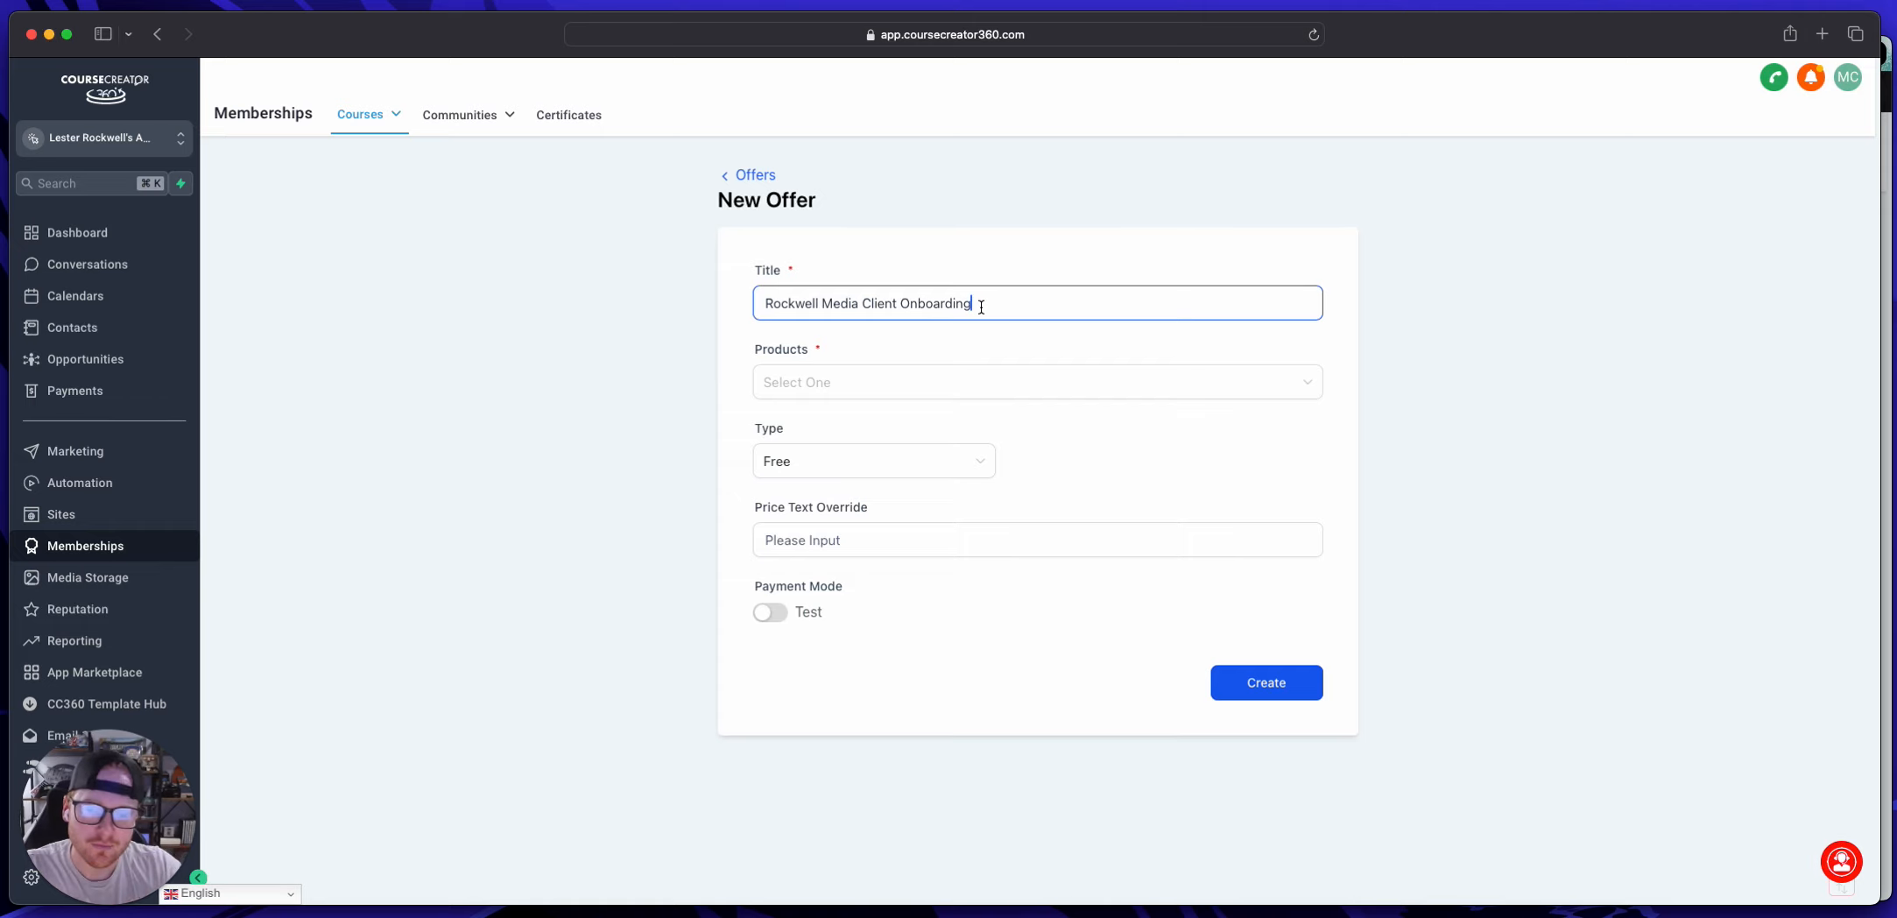
drag(974, 305, 838, 305)
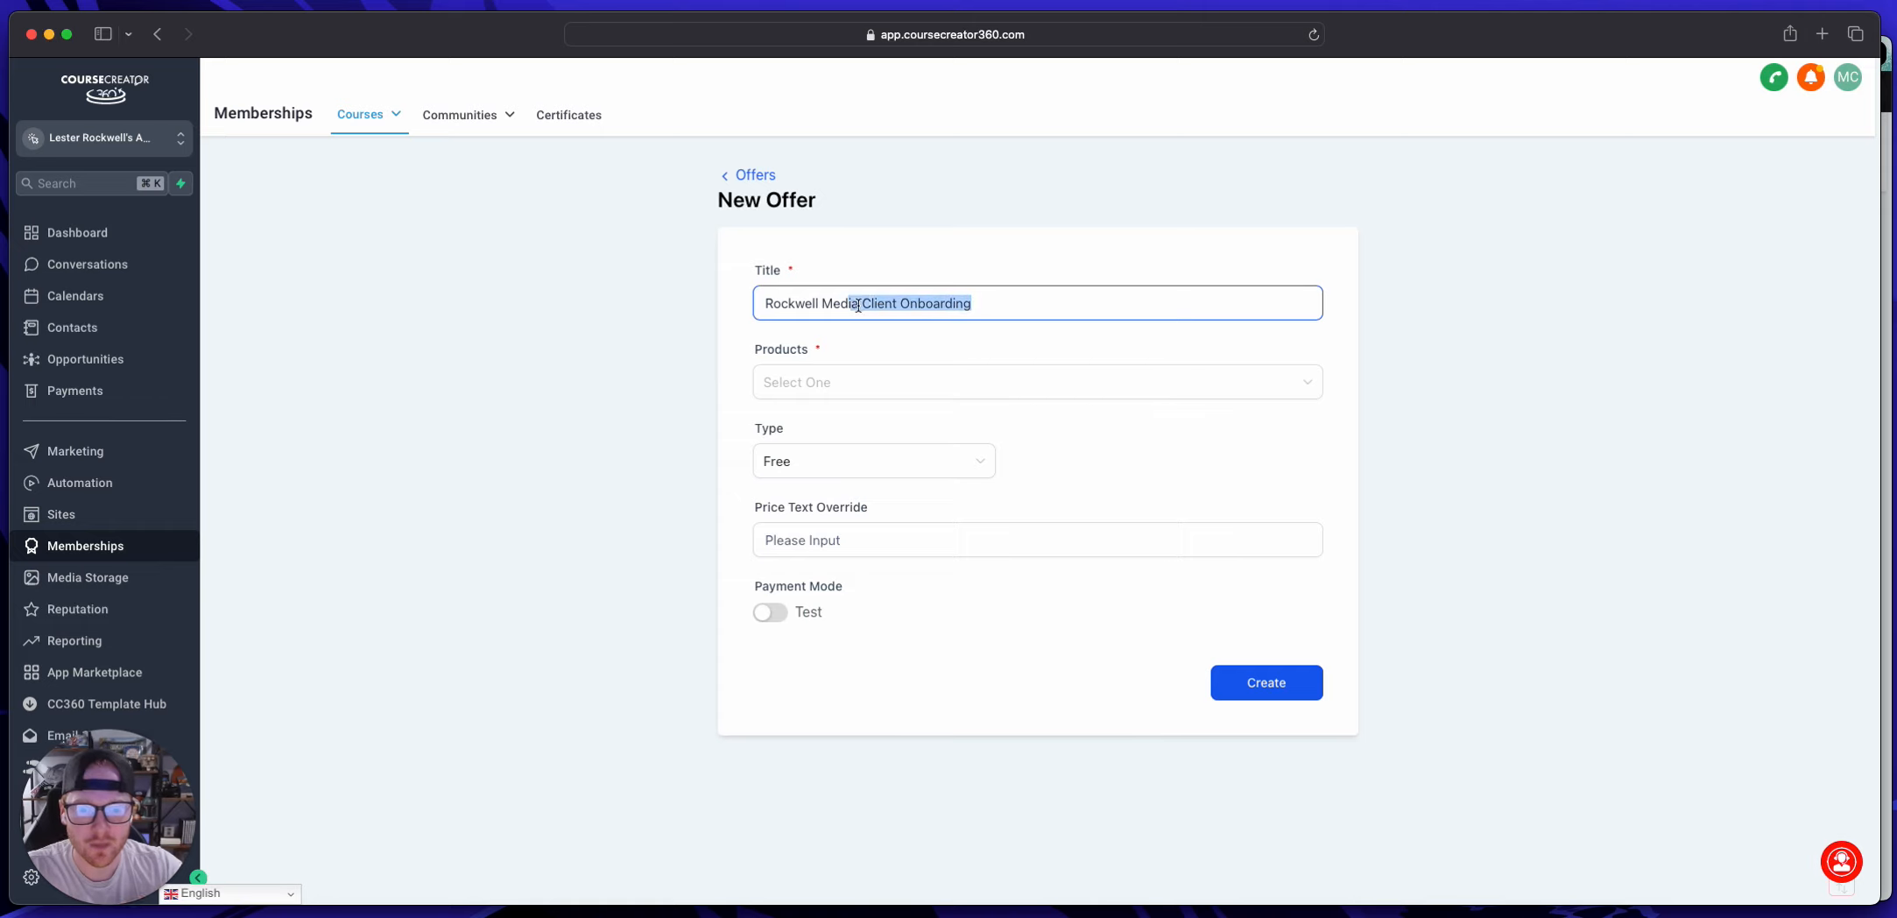
key(BackSpace)
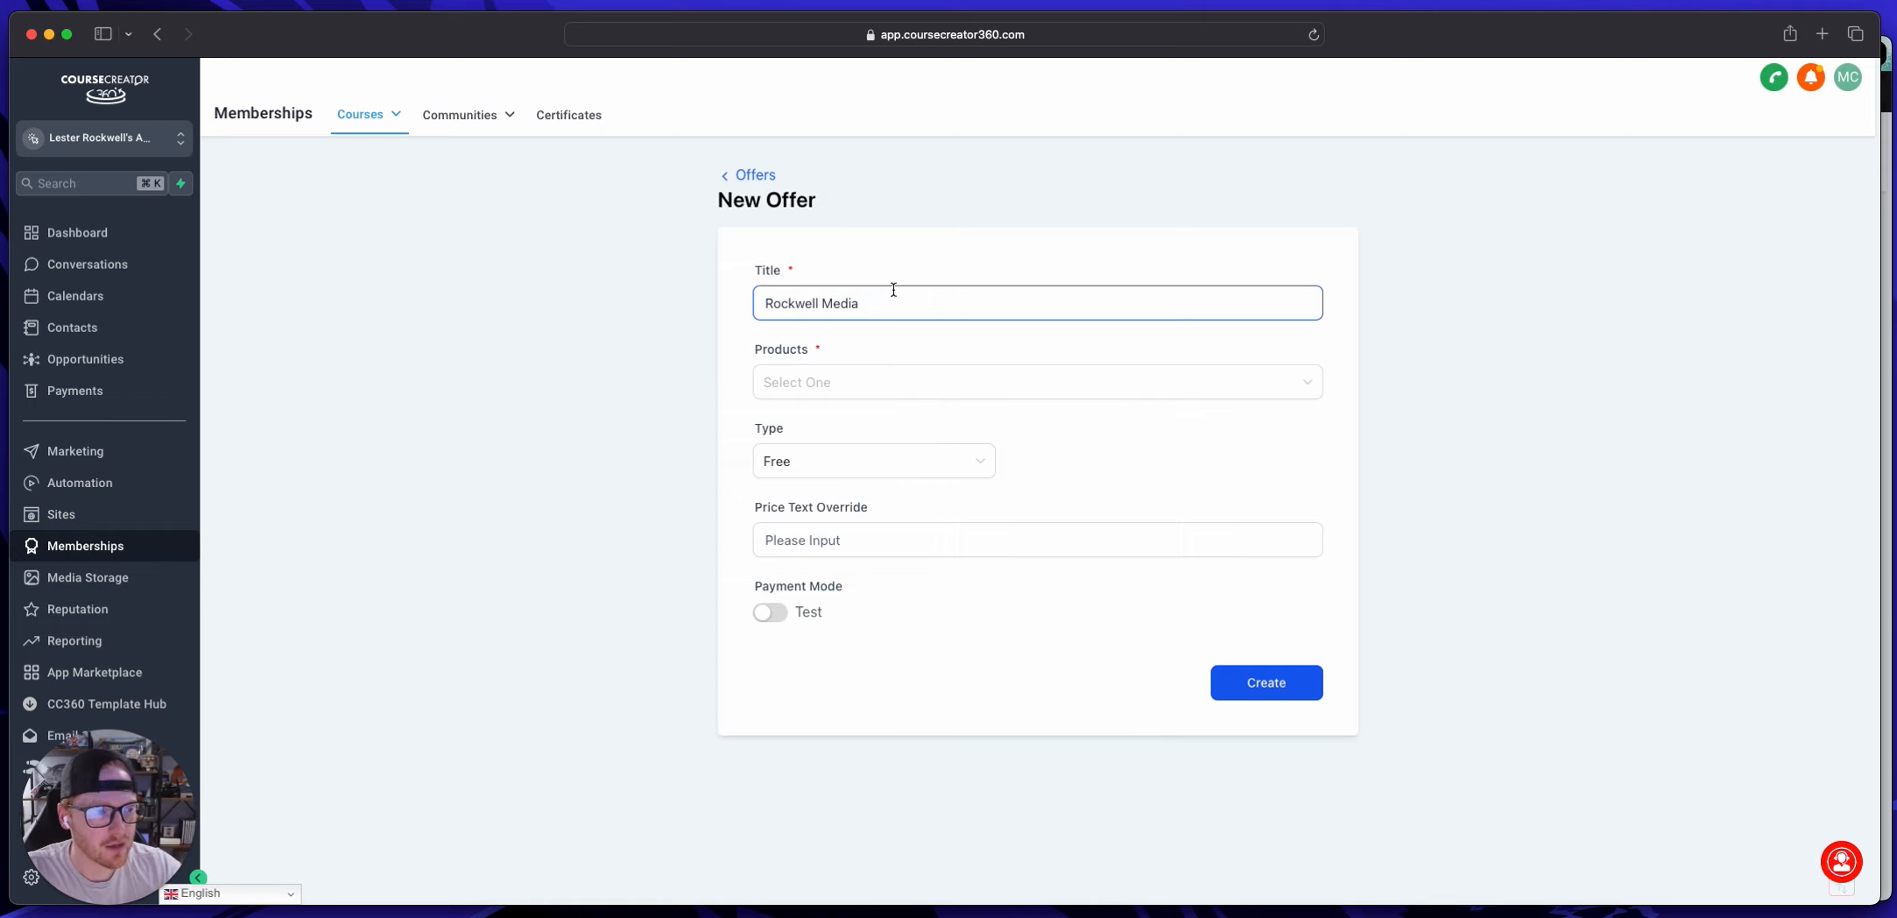
Step: Include the Rockwell Media Client Onboarding product in the new offer
click(807, 388)
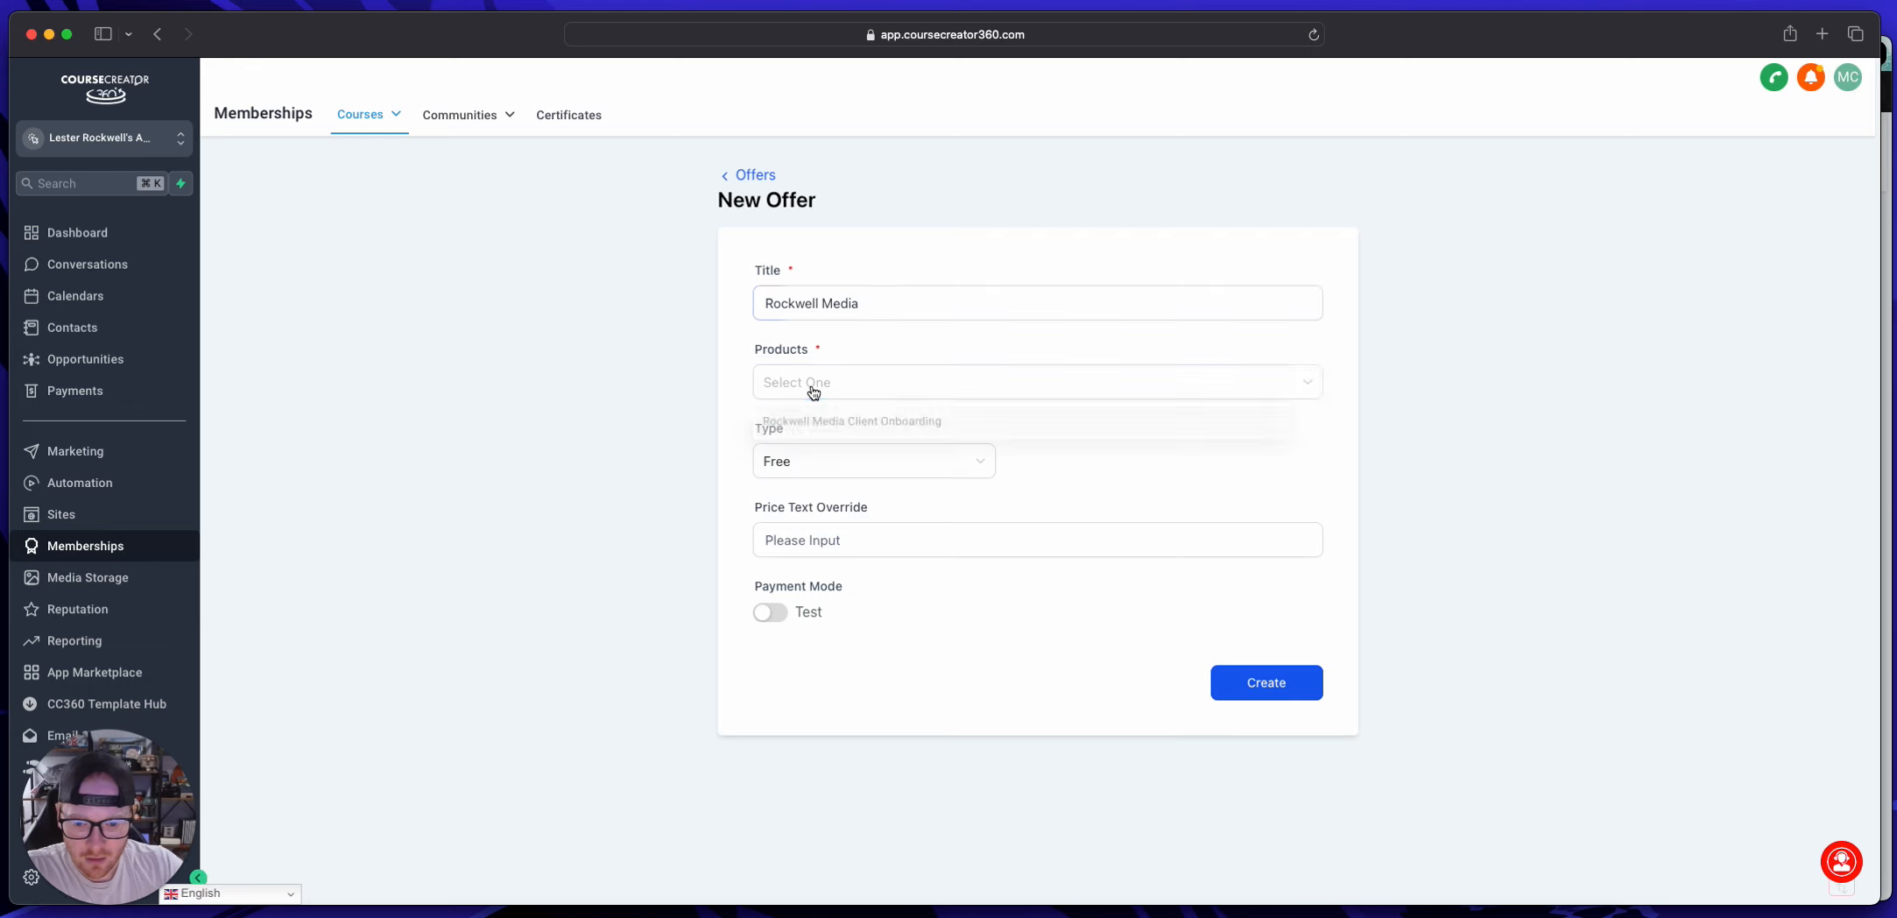
click(836, 425)
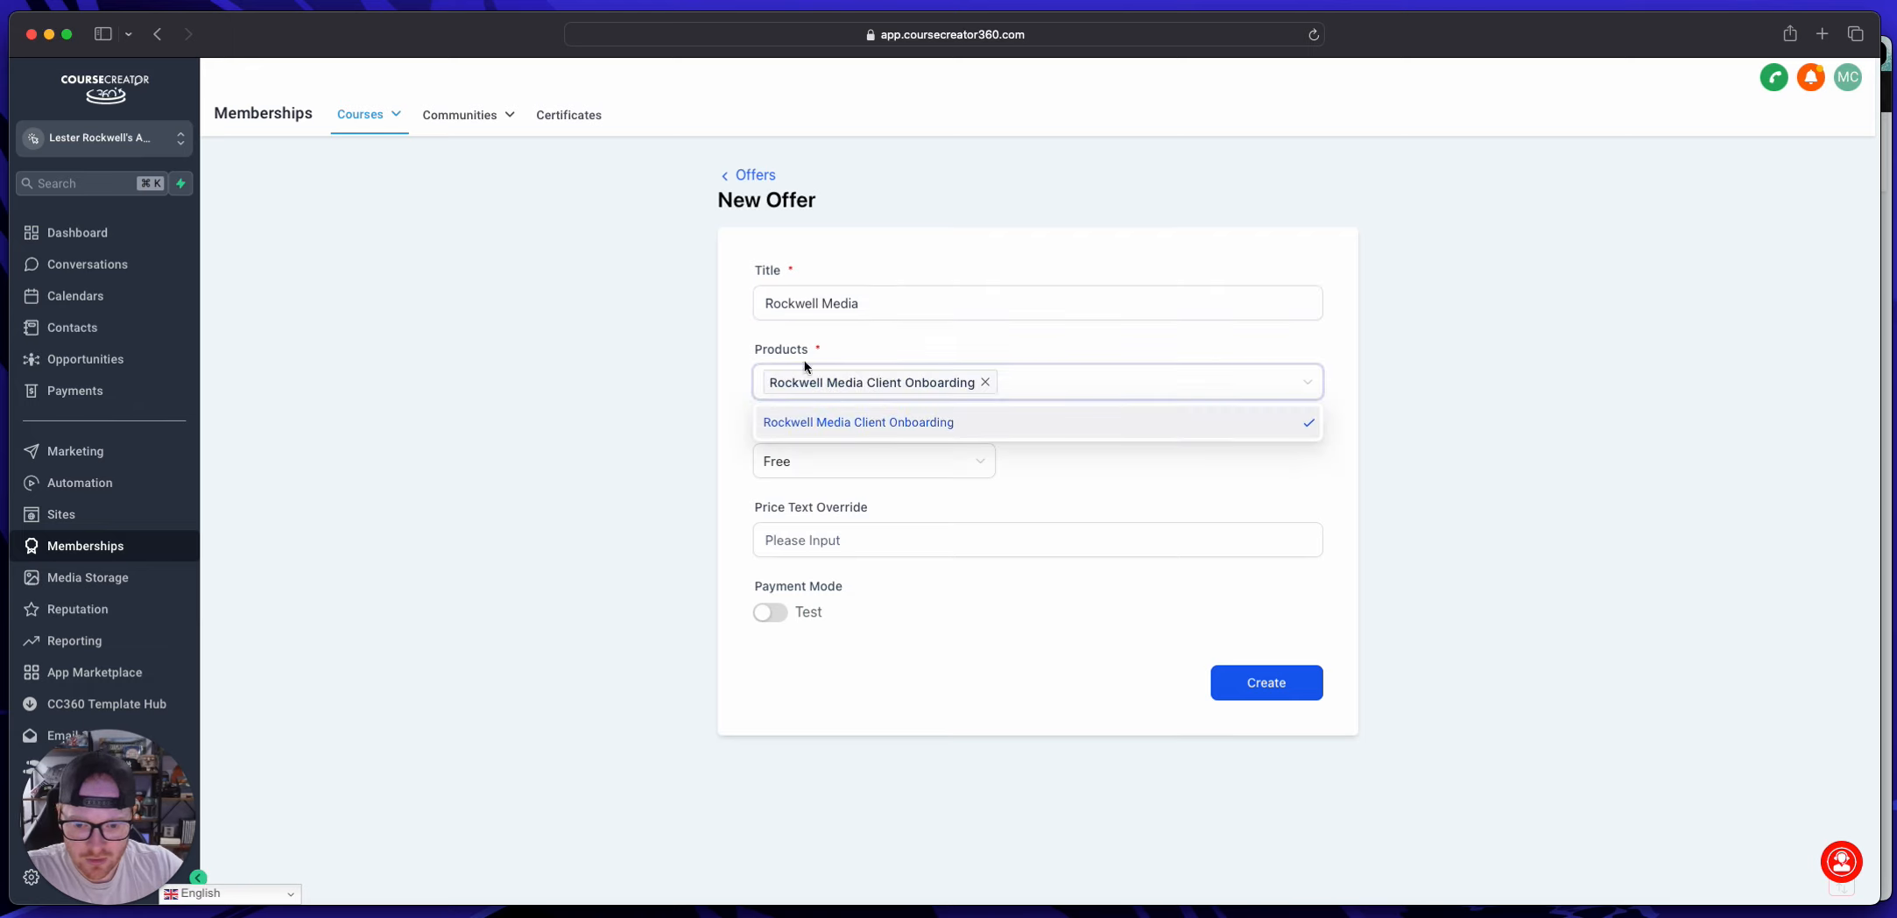
click(893, 350)
Step: Price the offer as a One Time payment of 3000 USD and create it
click(805, 464)
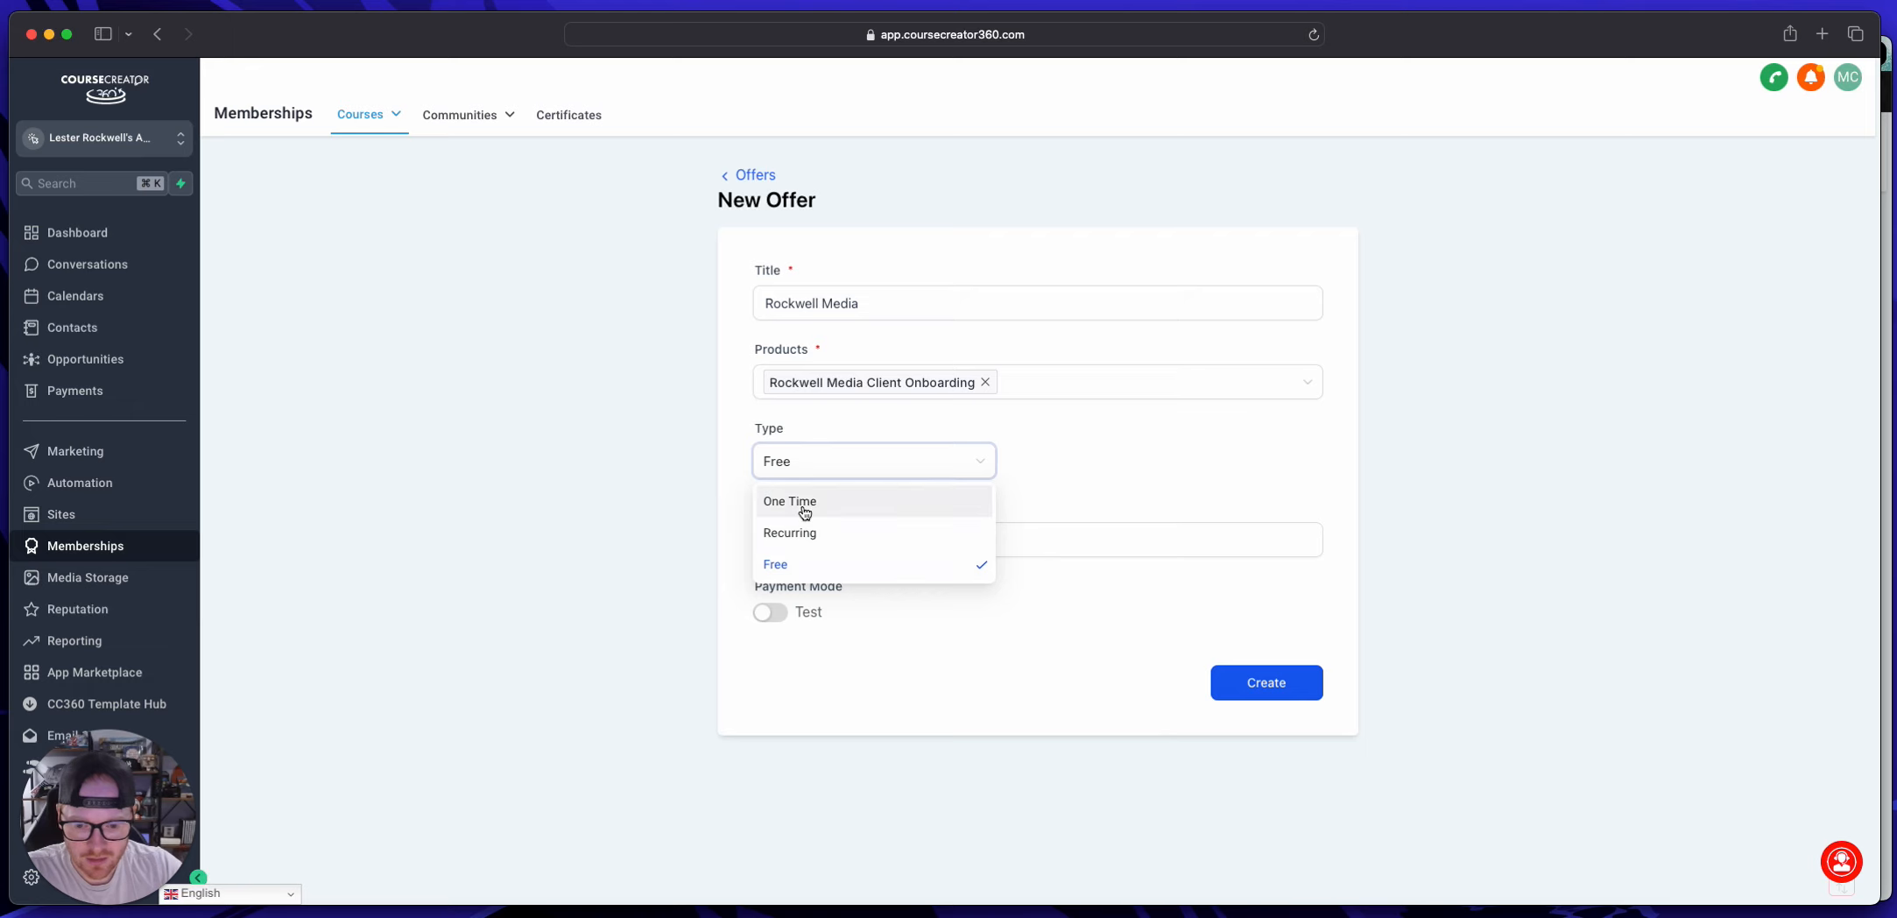
click(805, 513)
click(1111, 460)
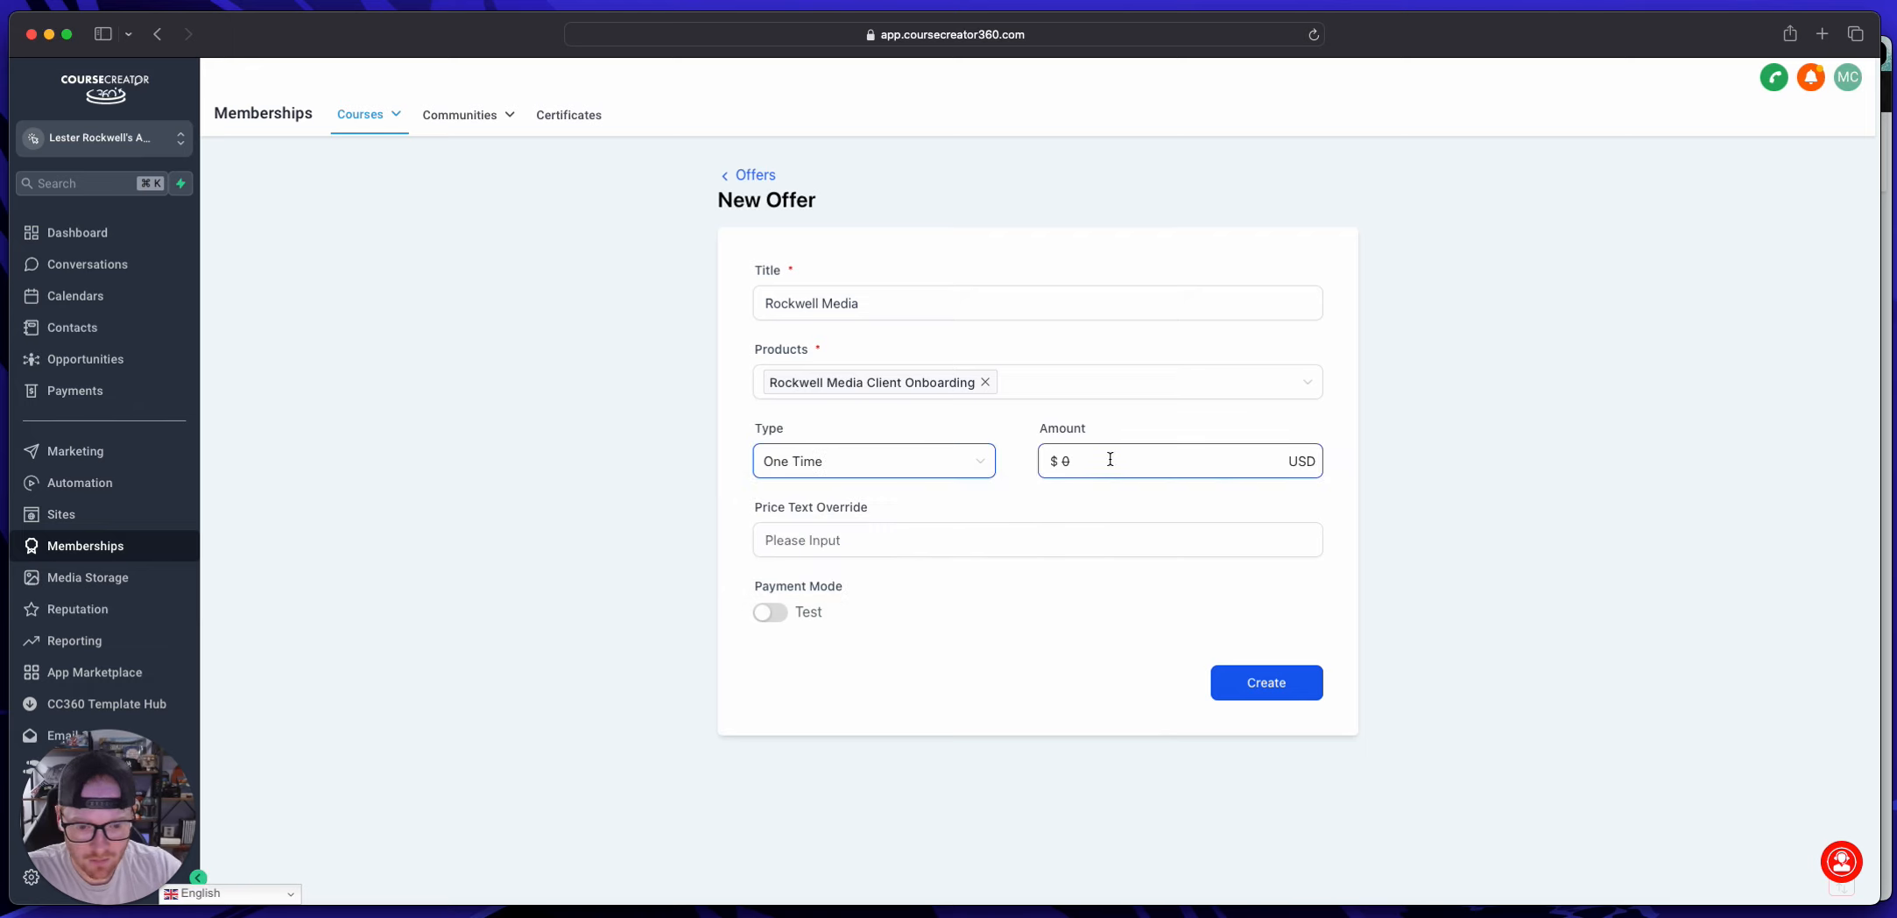
drag(1111, 460, 1048, 460)
text(3000)
drag(1148, 431, 1128, 434)
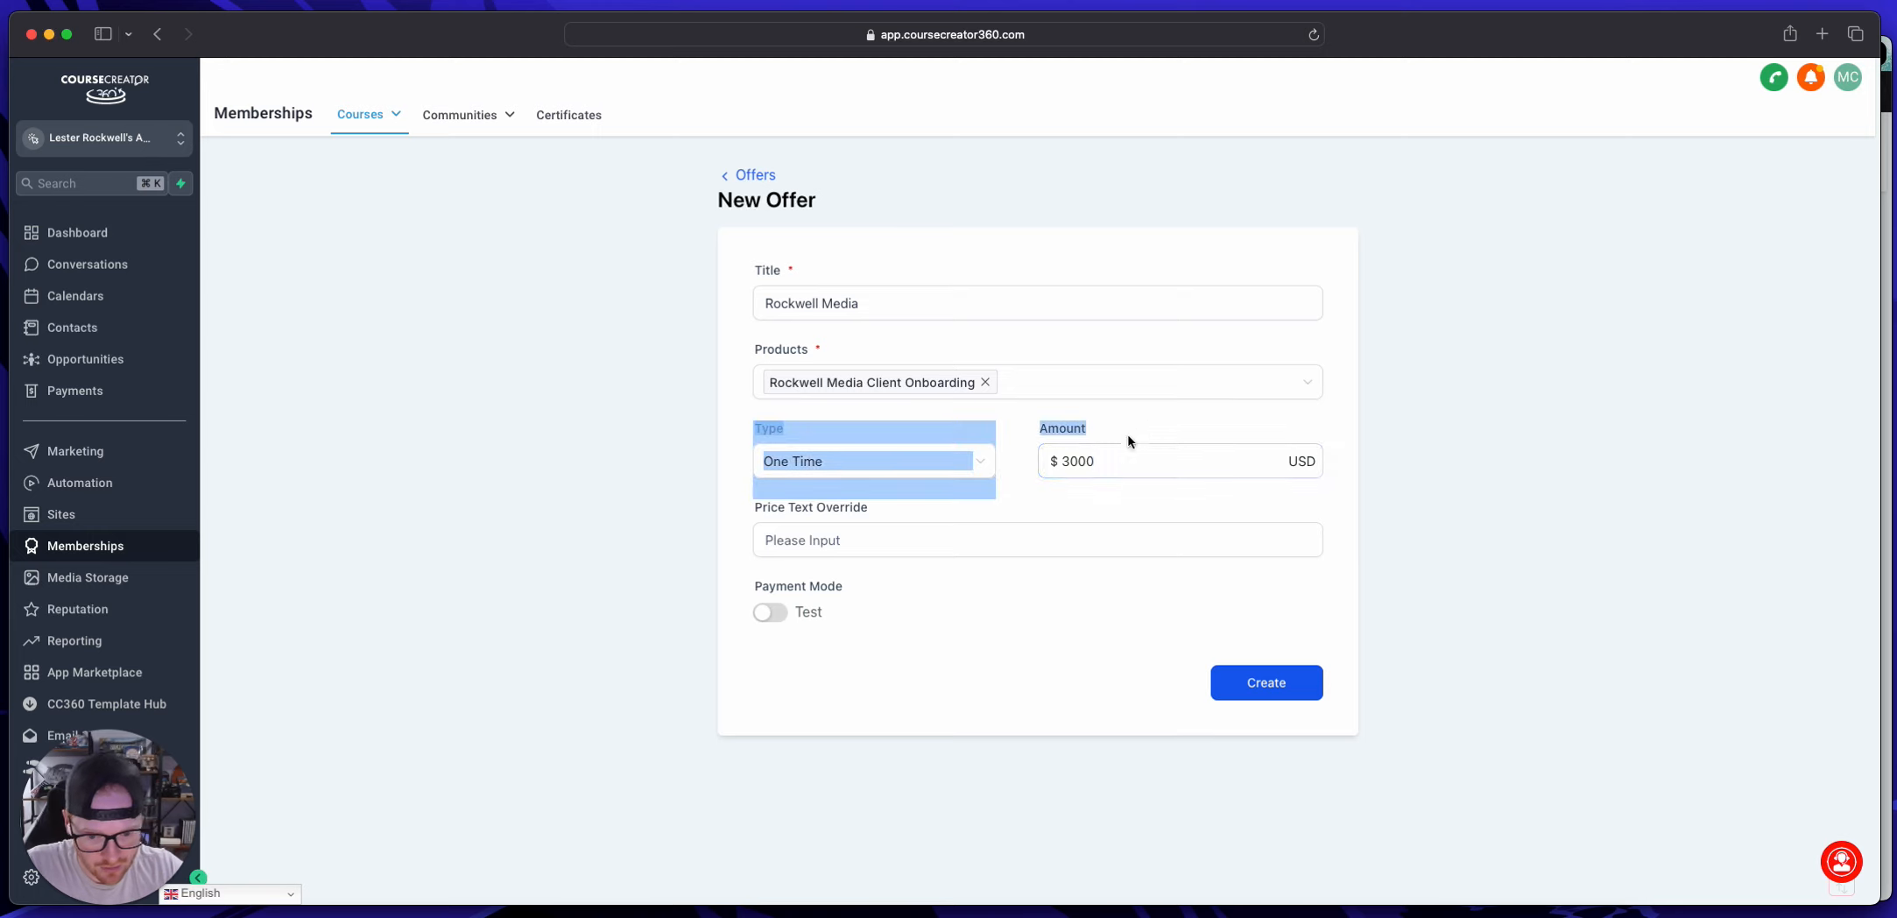
click(1084, 538)
click(1258, 684)
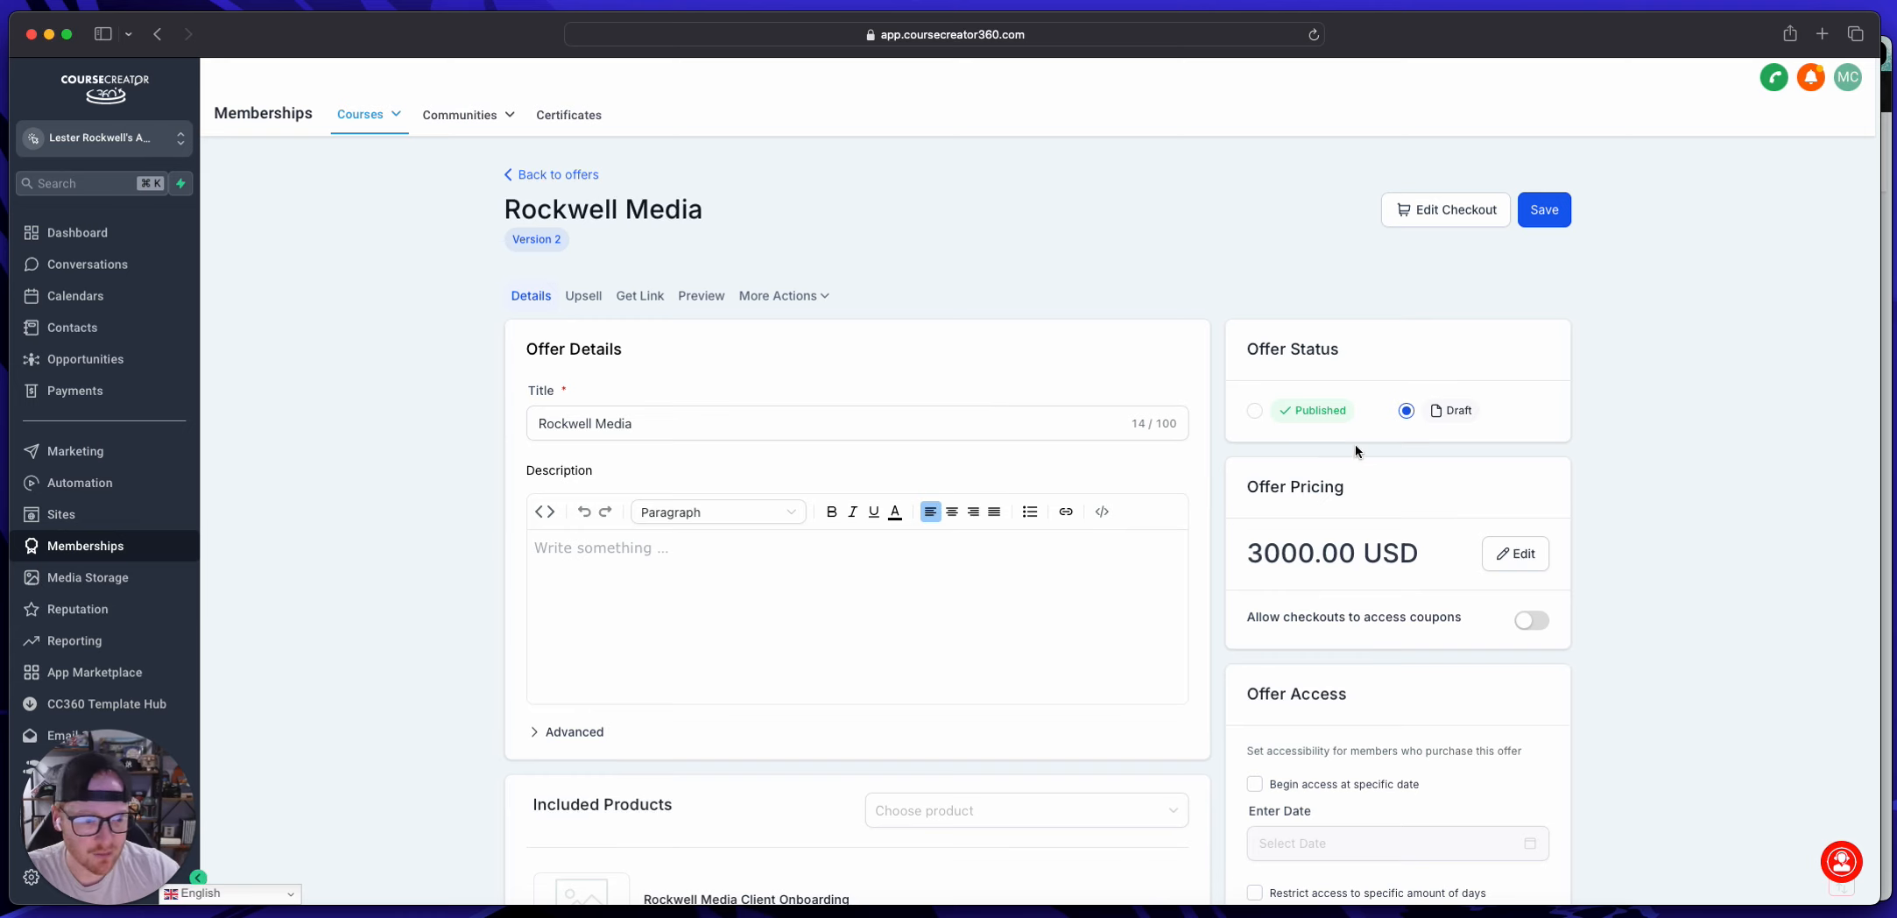
Step: Set the Rockwell Media offer's status to Published and save the offer
click(1253, 412)
click(911, 417)
scroll(911, 417, down, 5)
scroll(912, 417, up, 5)
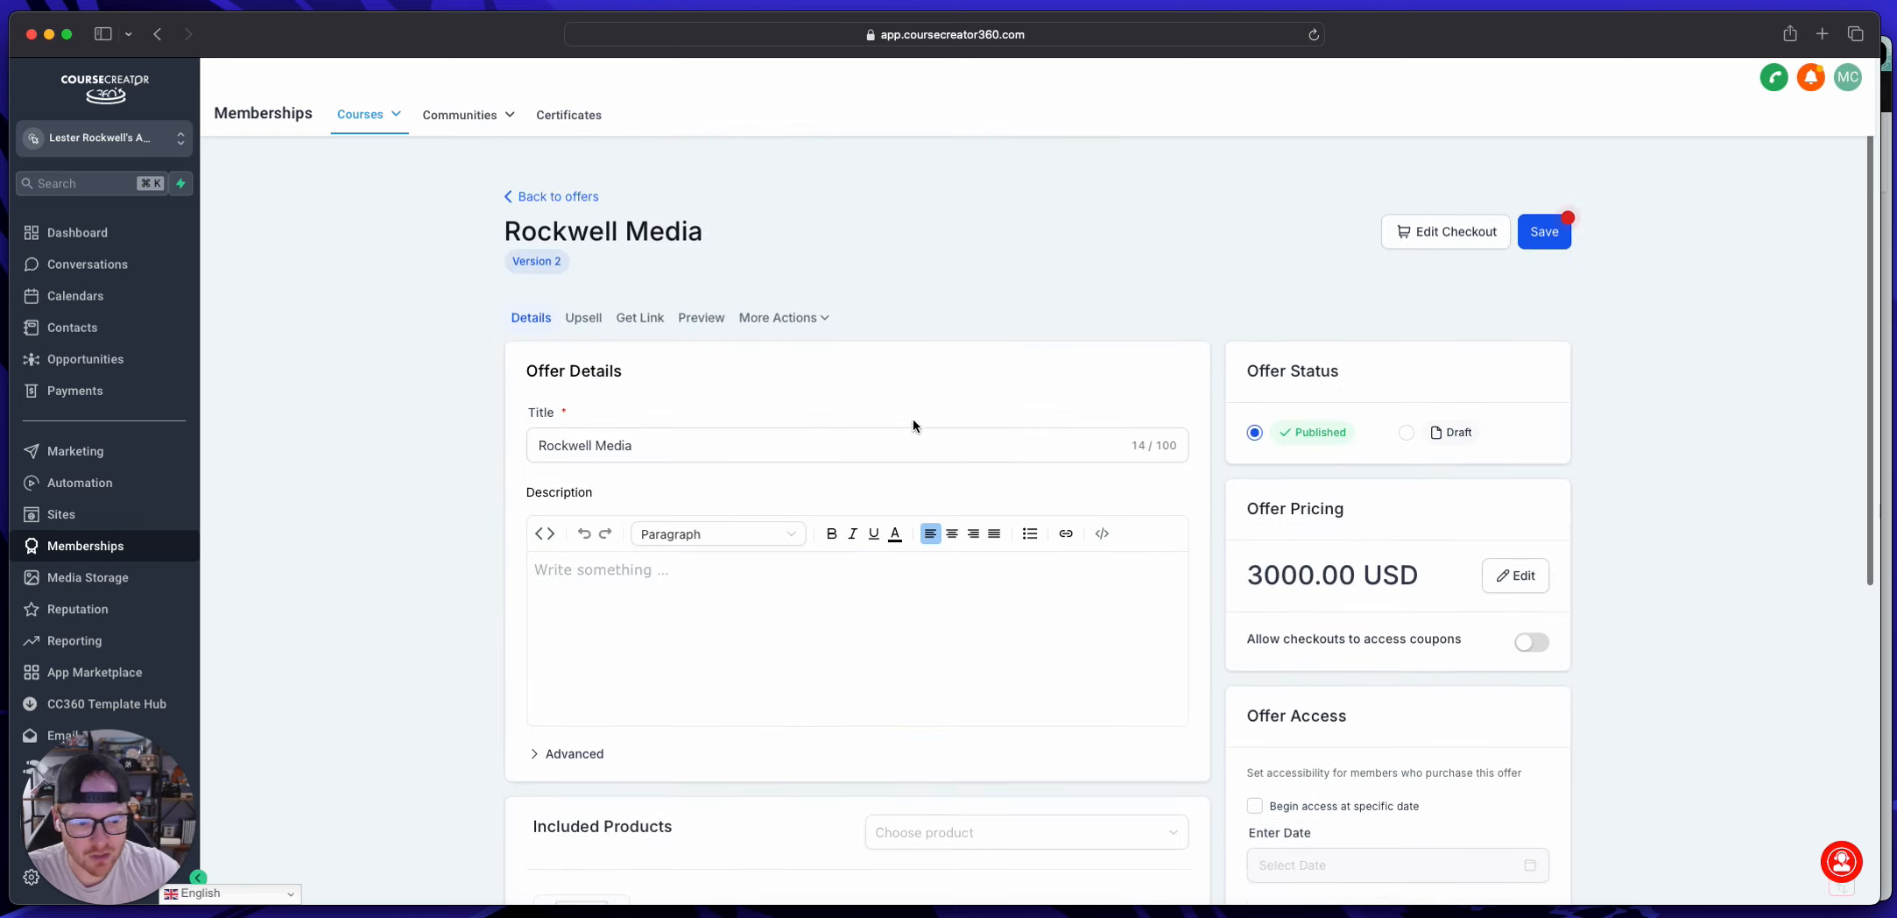
click(391, 337)
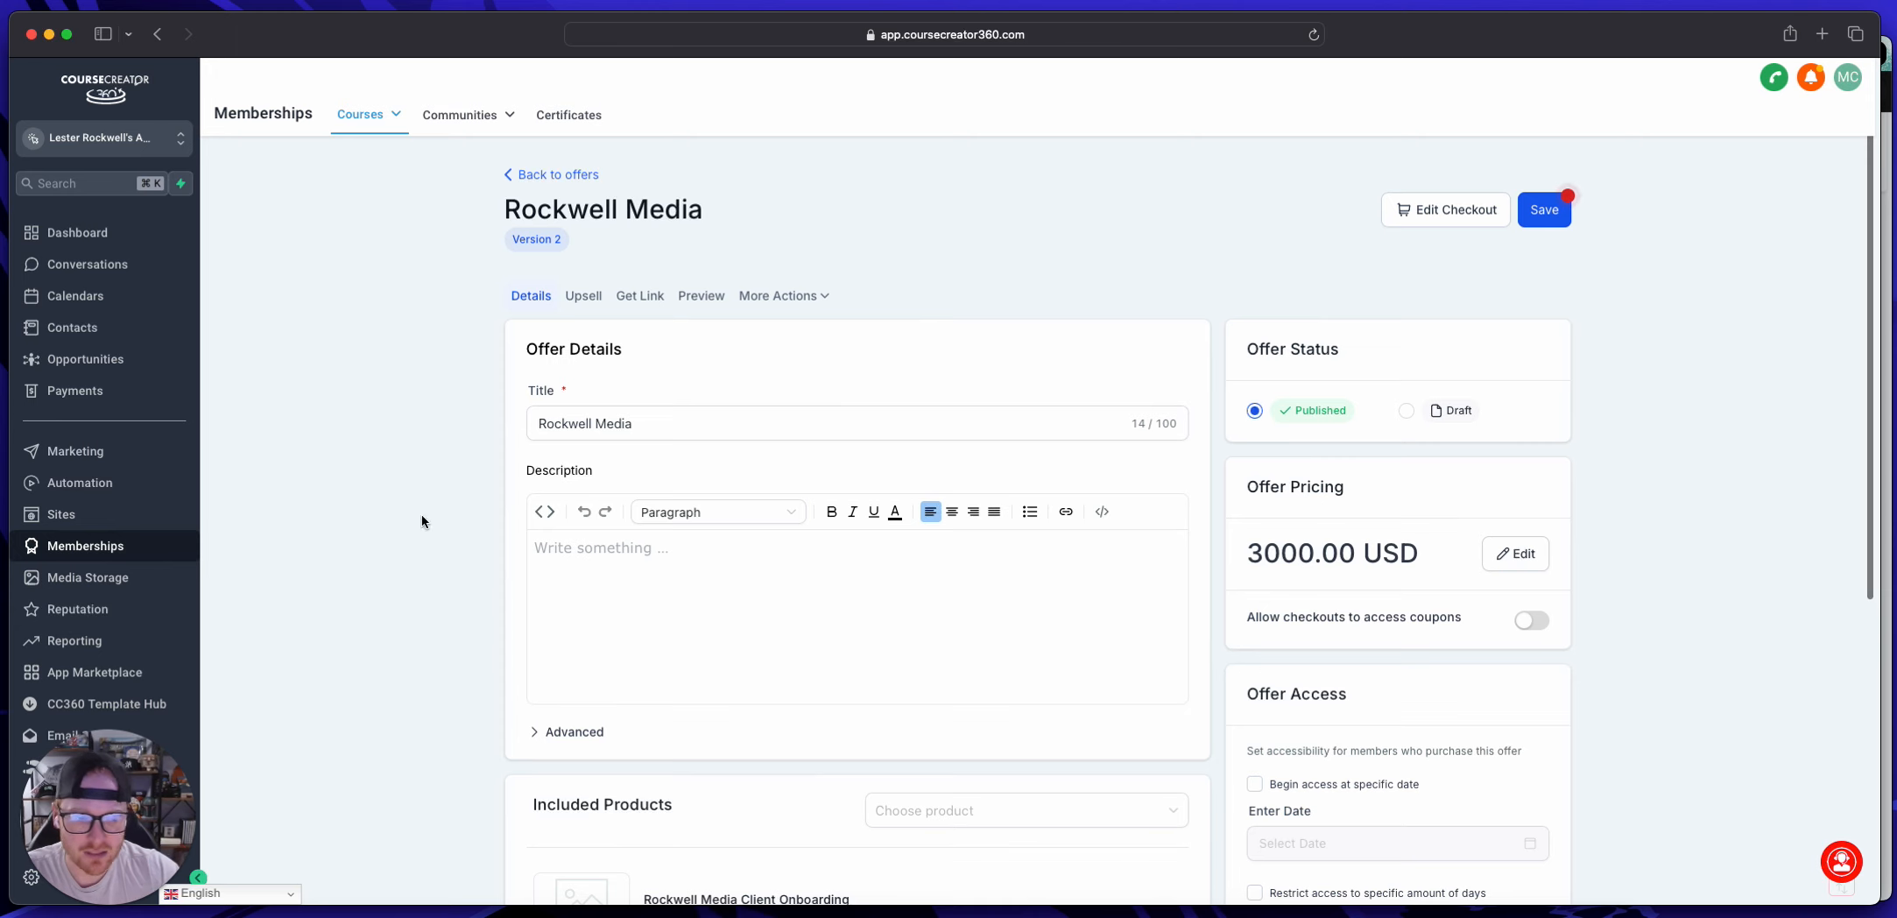
click(74, 390)
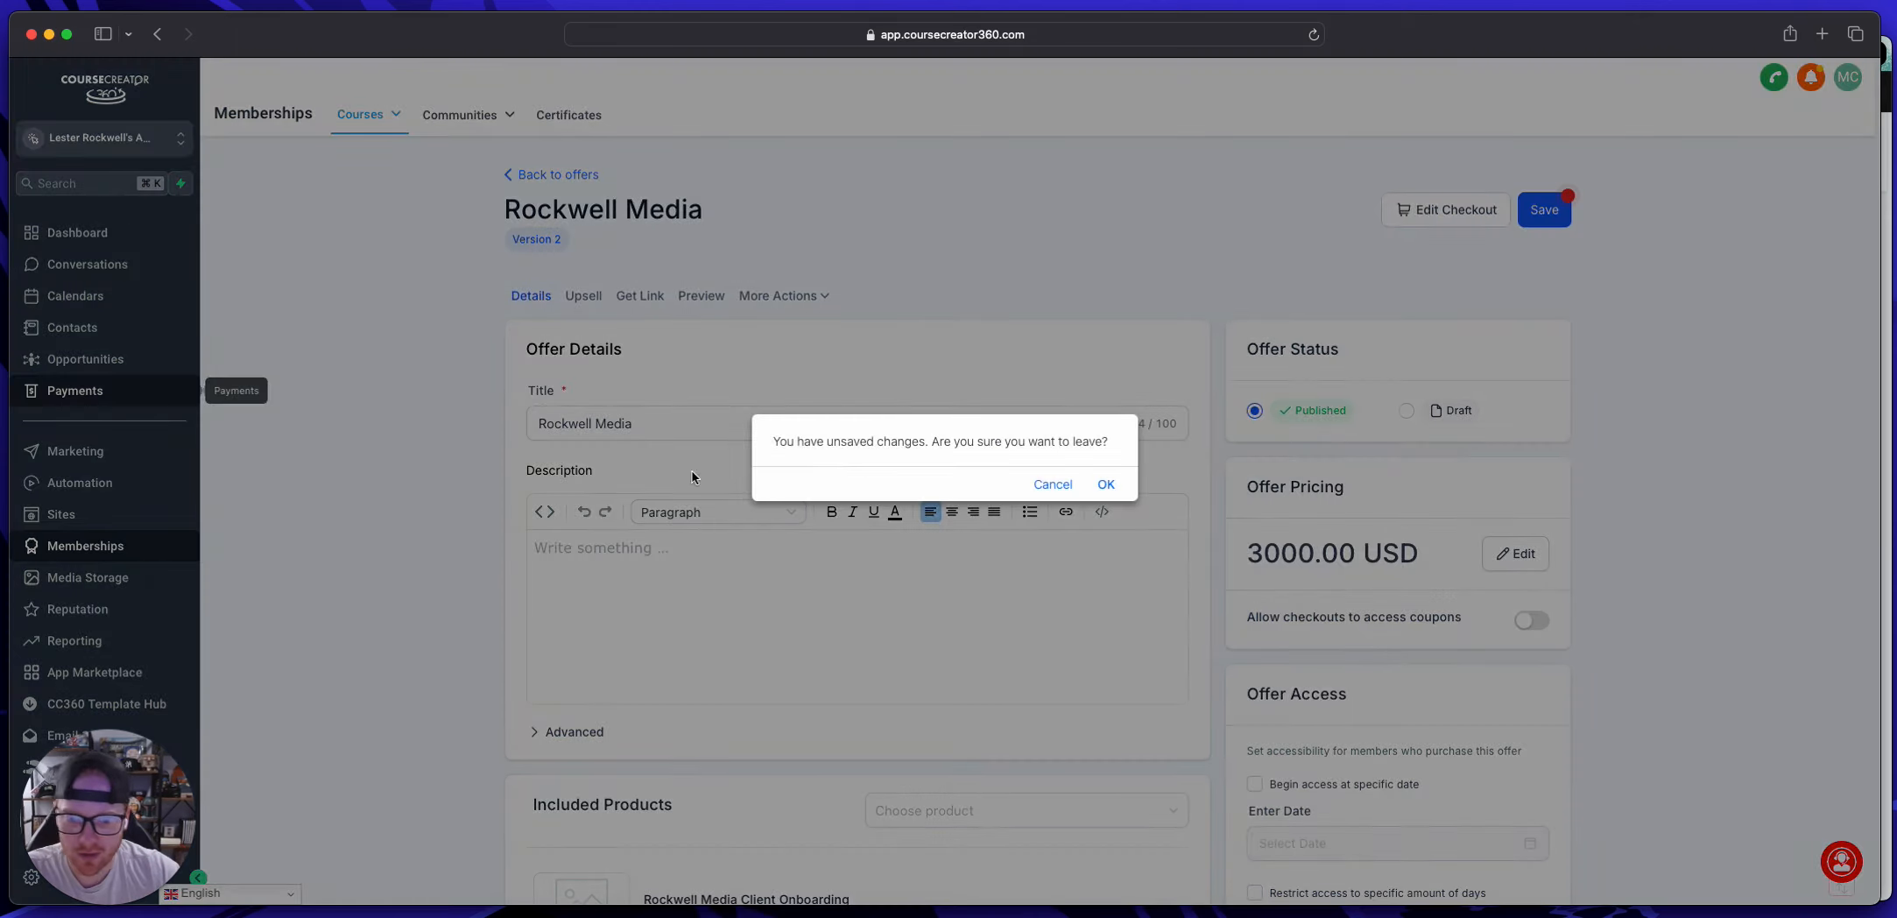
click(1052, 486)
click(1544, 210)
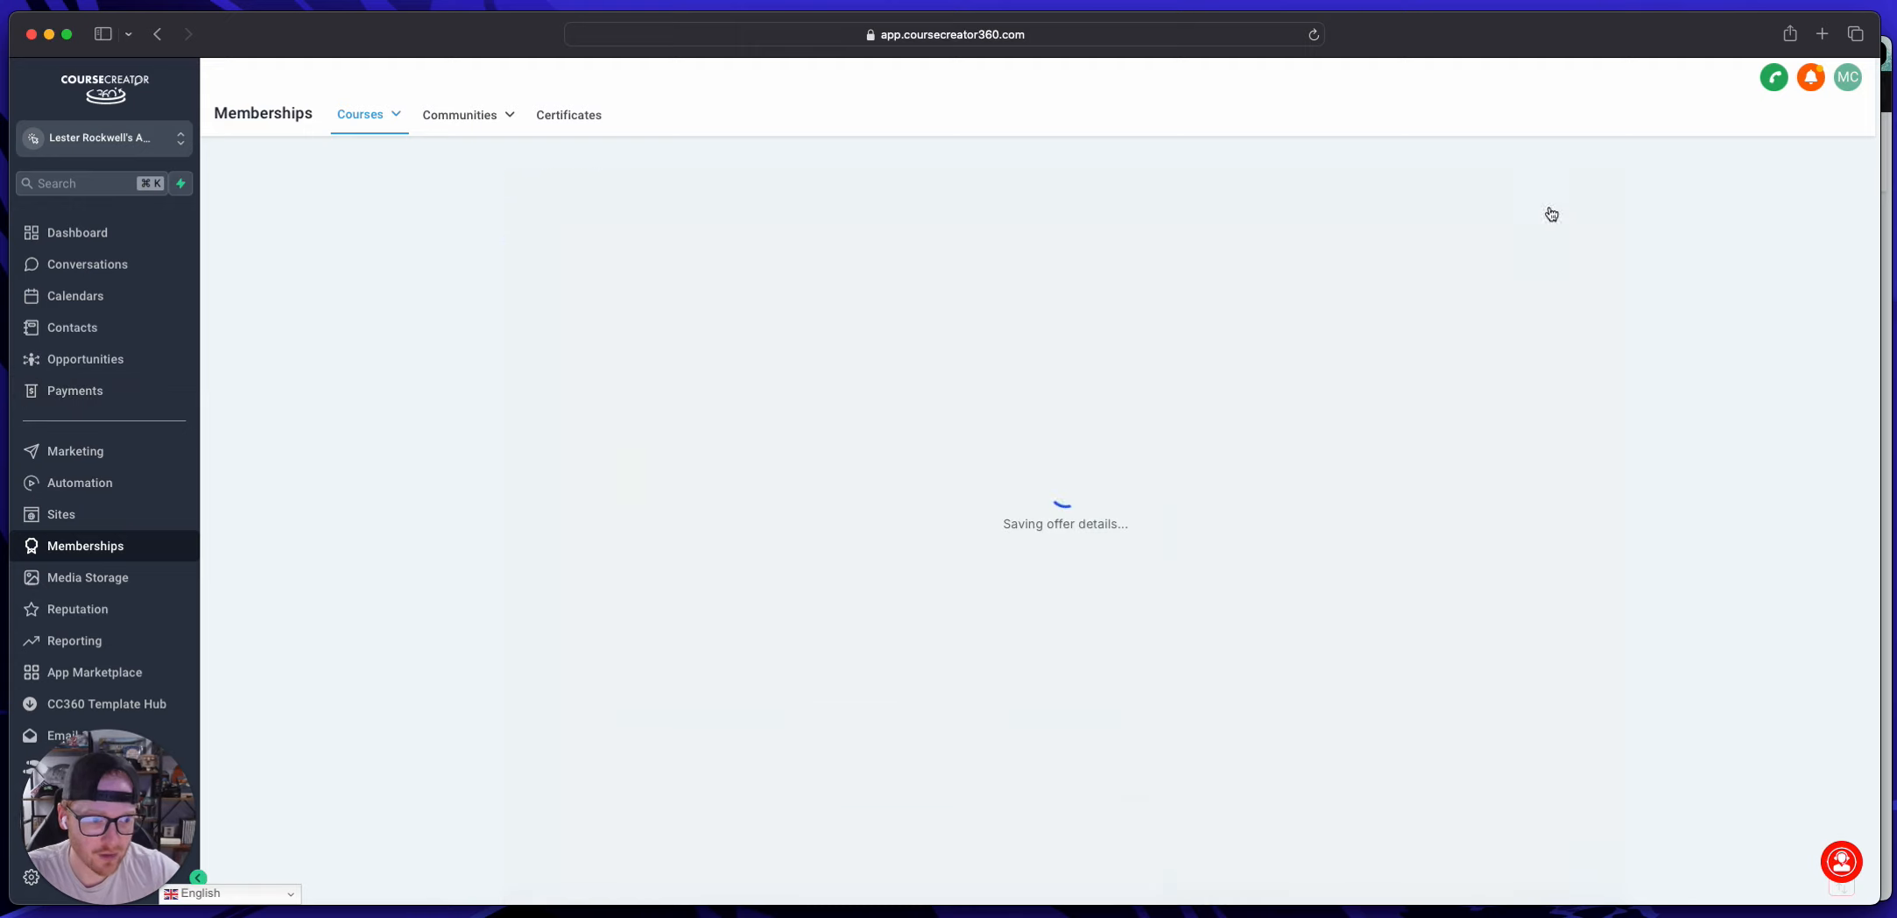
Step: Open the Rockwell Media product for editing from the product list in Payments
click(77, 390)
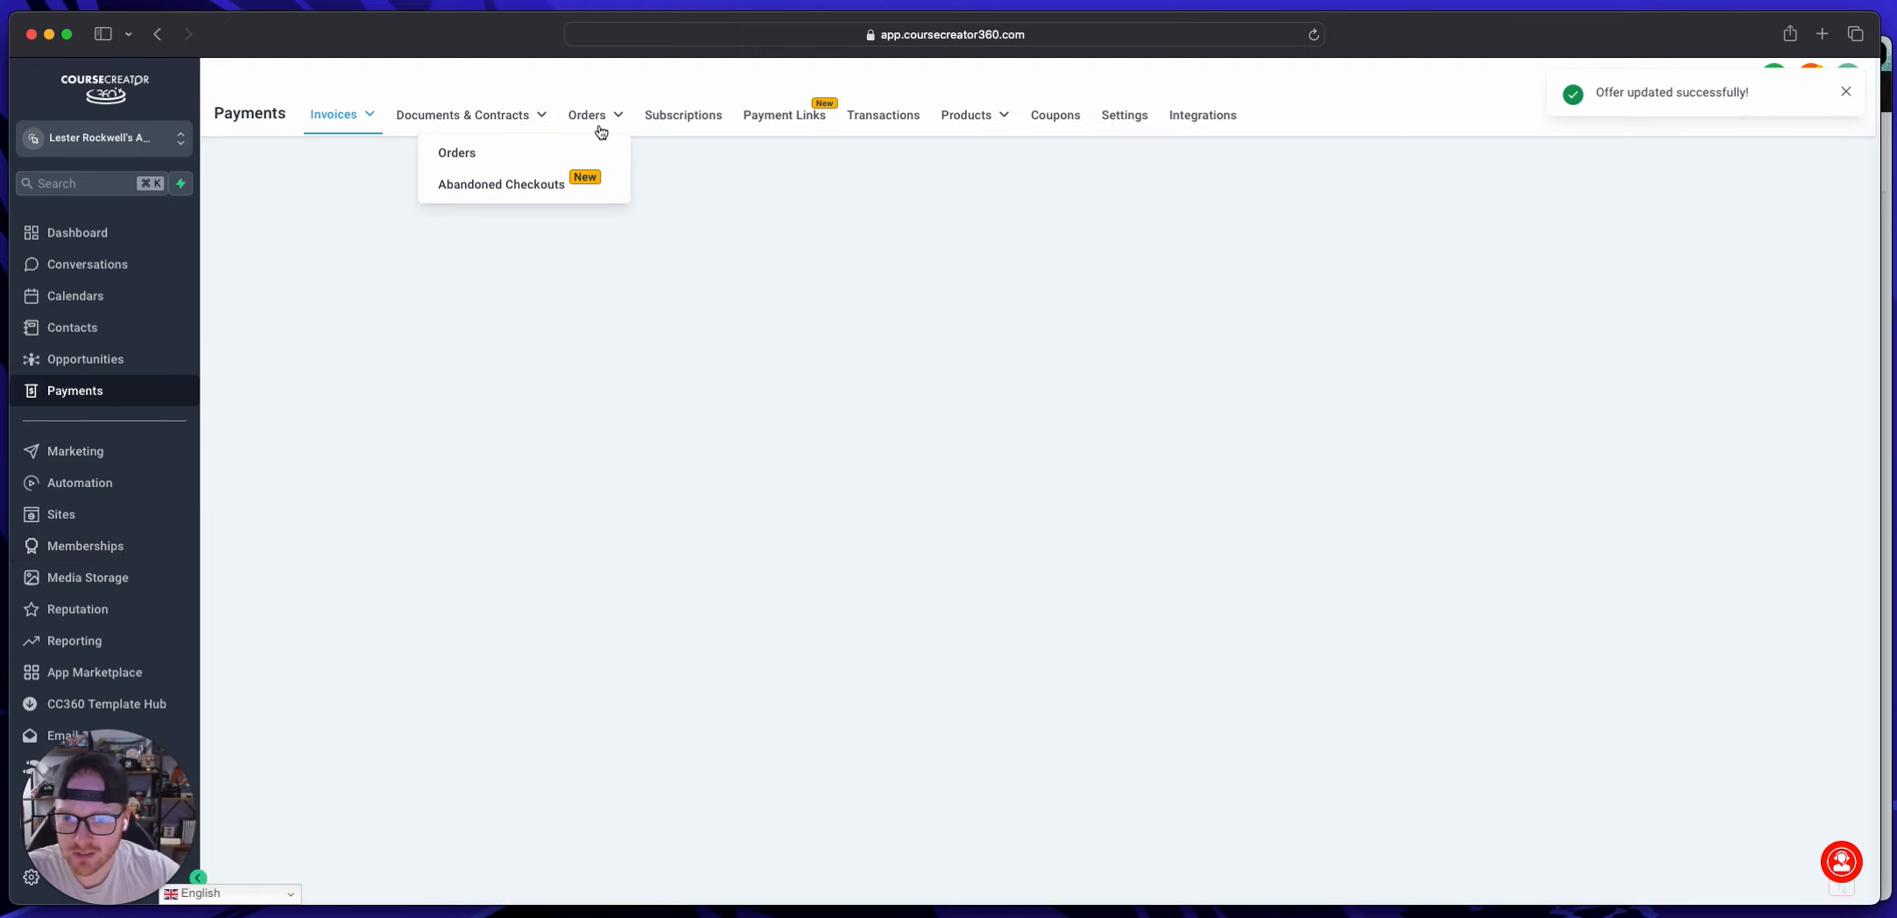
mouse_move(993, 127)
click(960, 151)
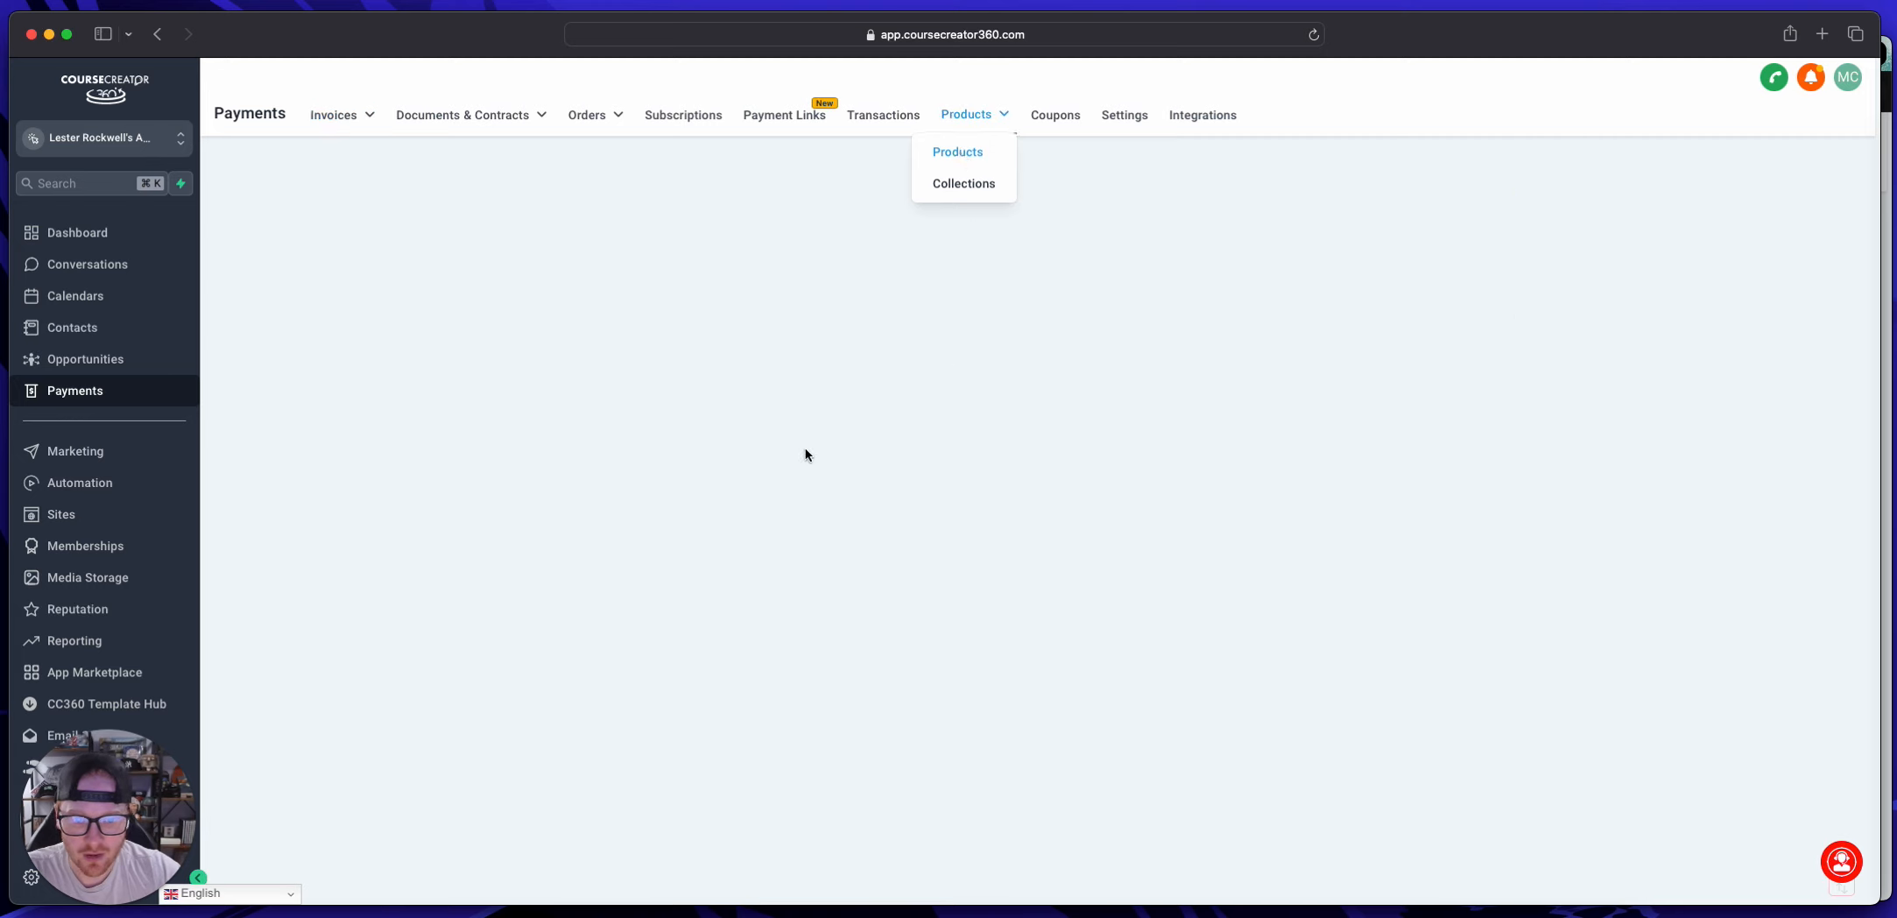
click(611, 375)
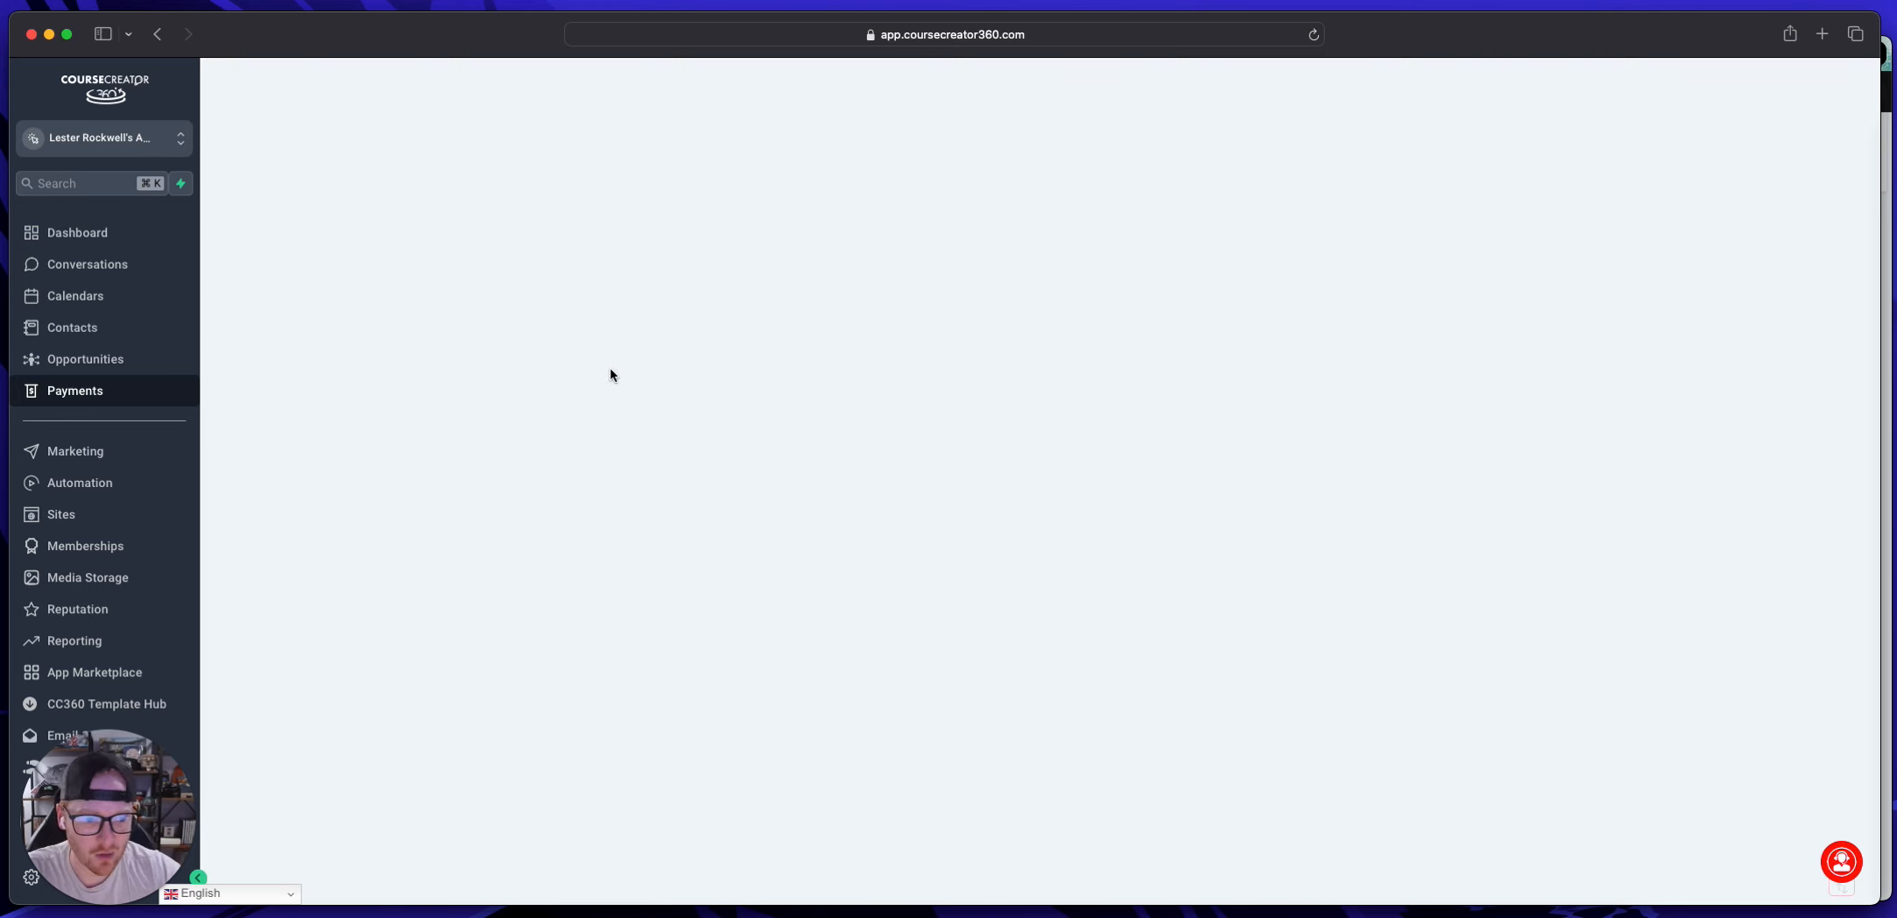
Step: Add another price to the product and name it "Rockwell Media $1,500"
scroll(741, 383, down, 10)
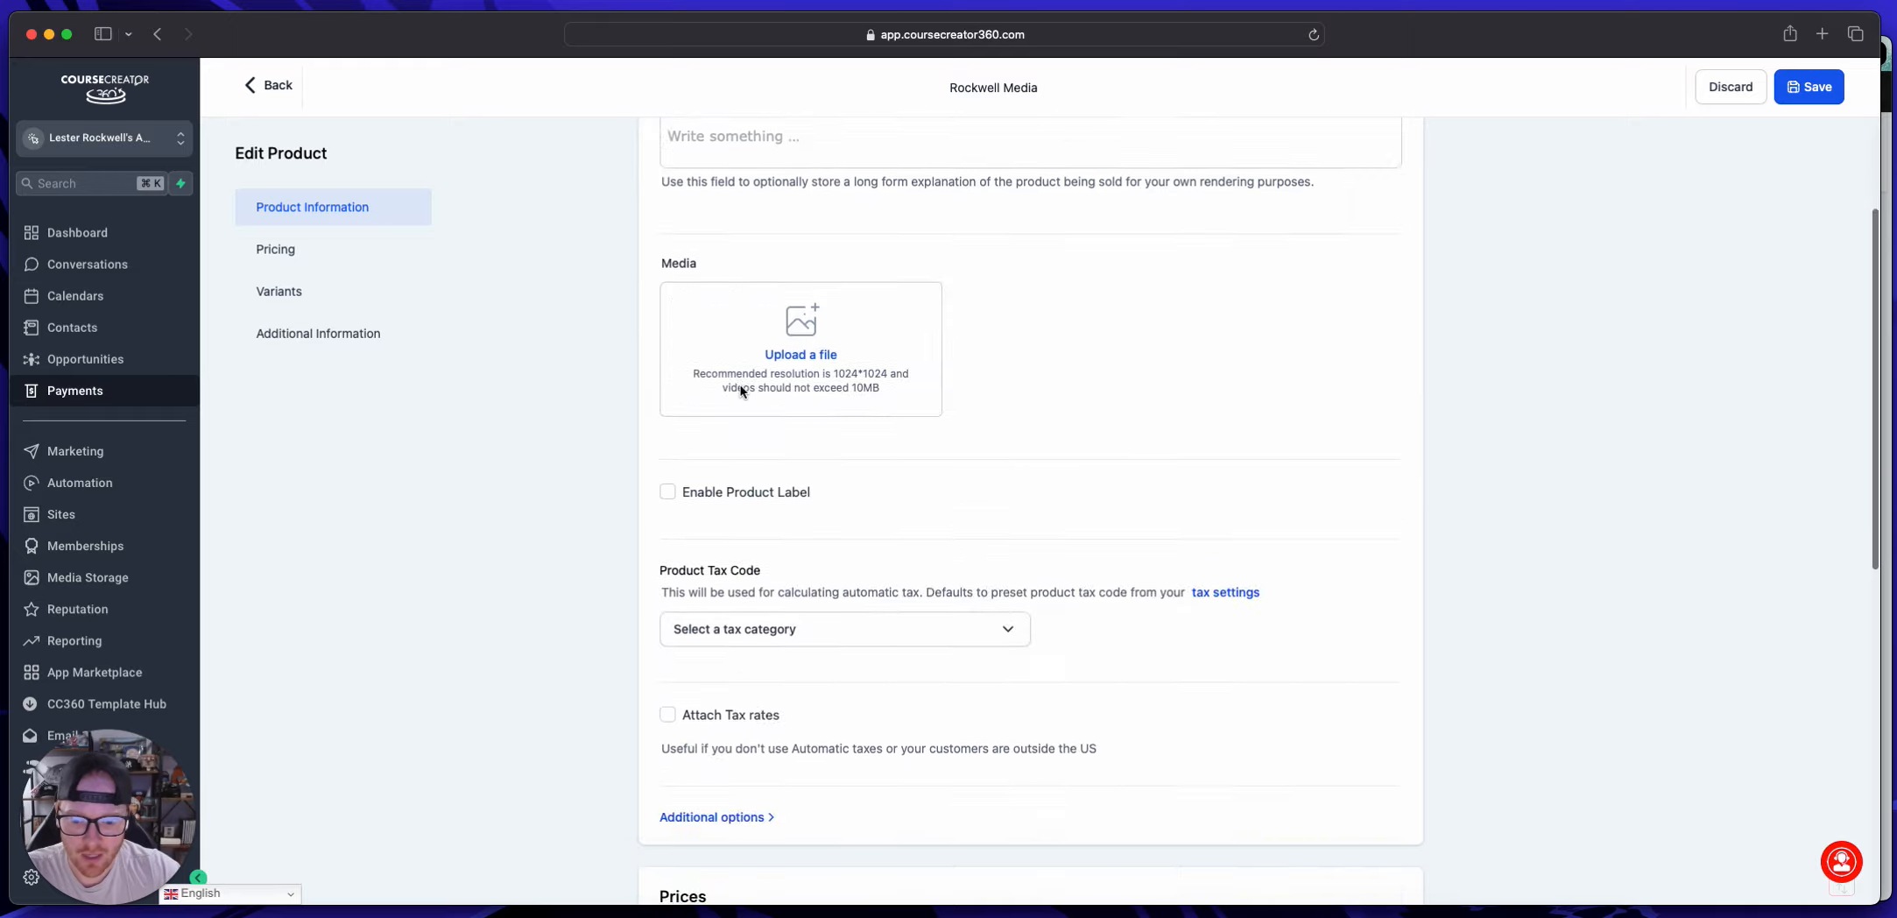
click(1077, 565)
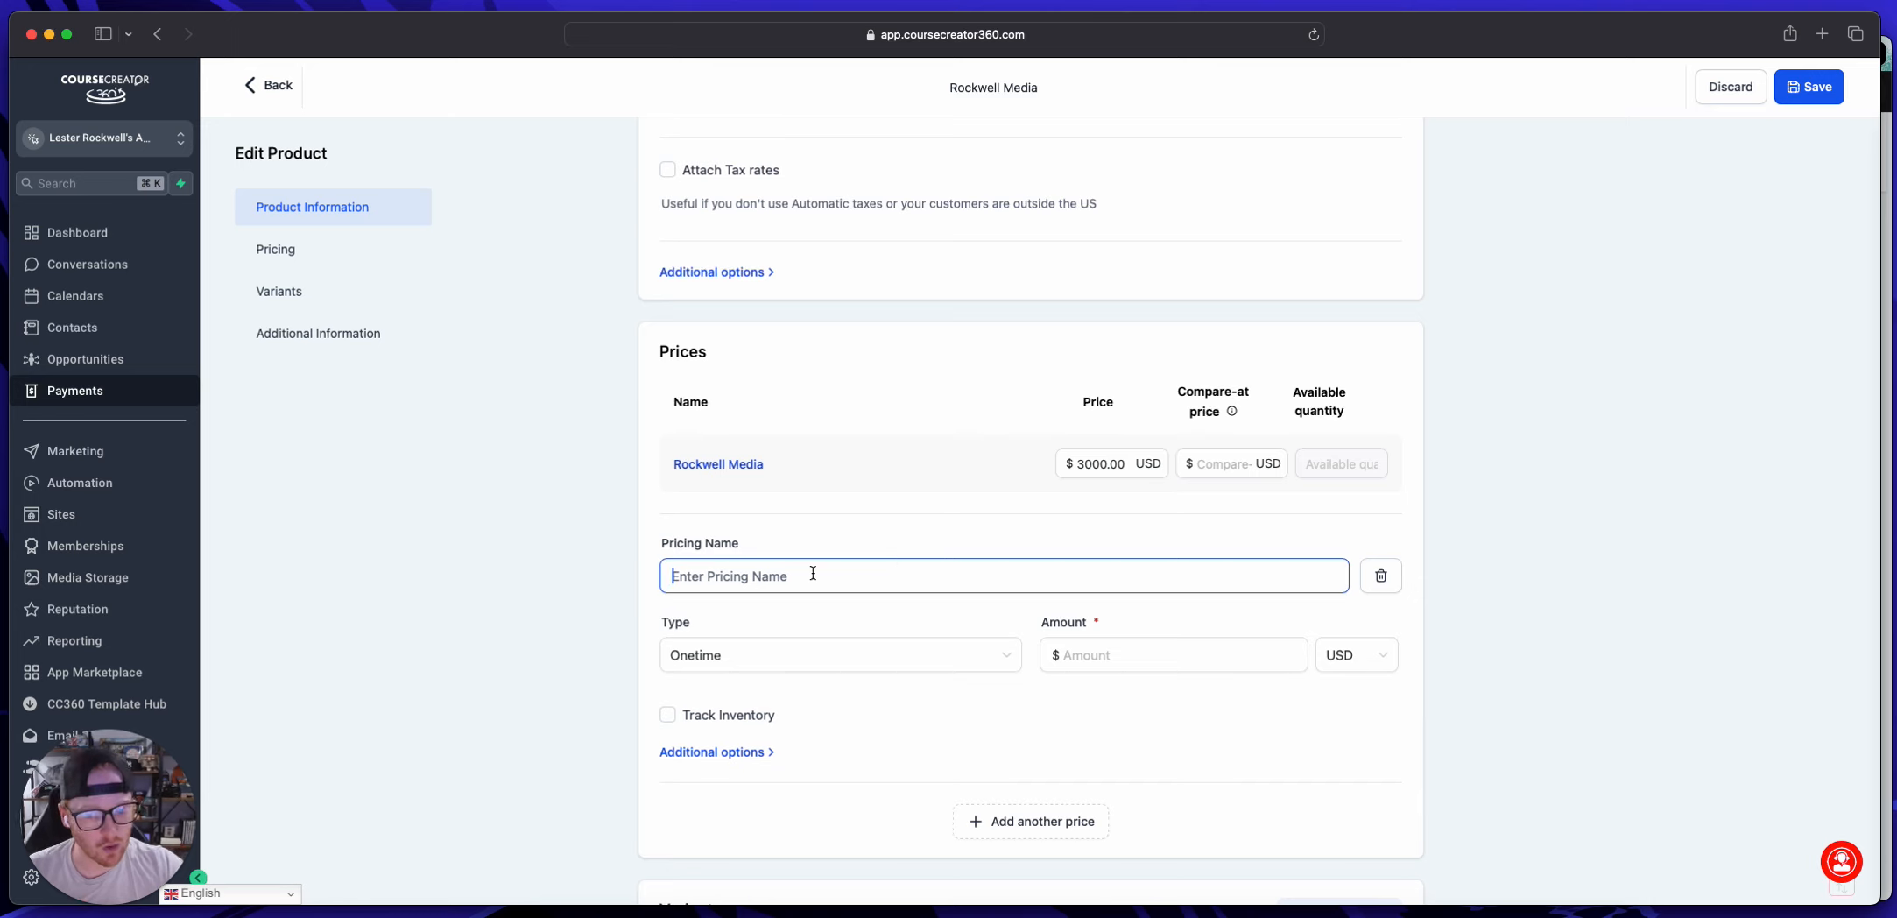
text(Rockwell Media )
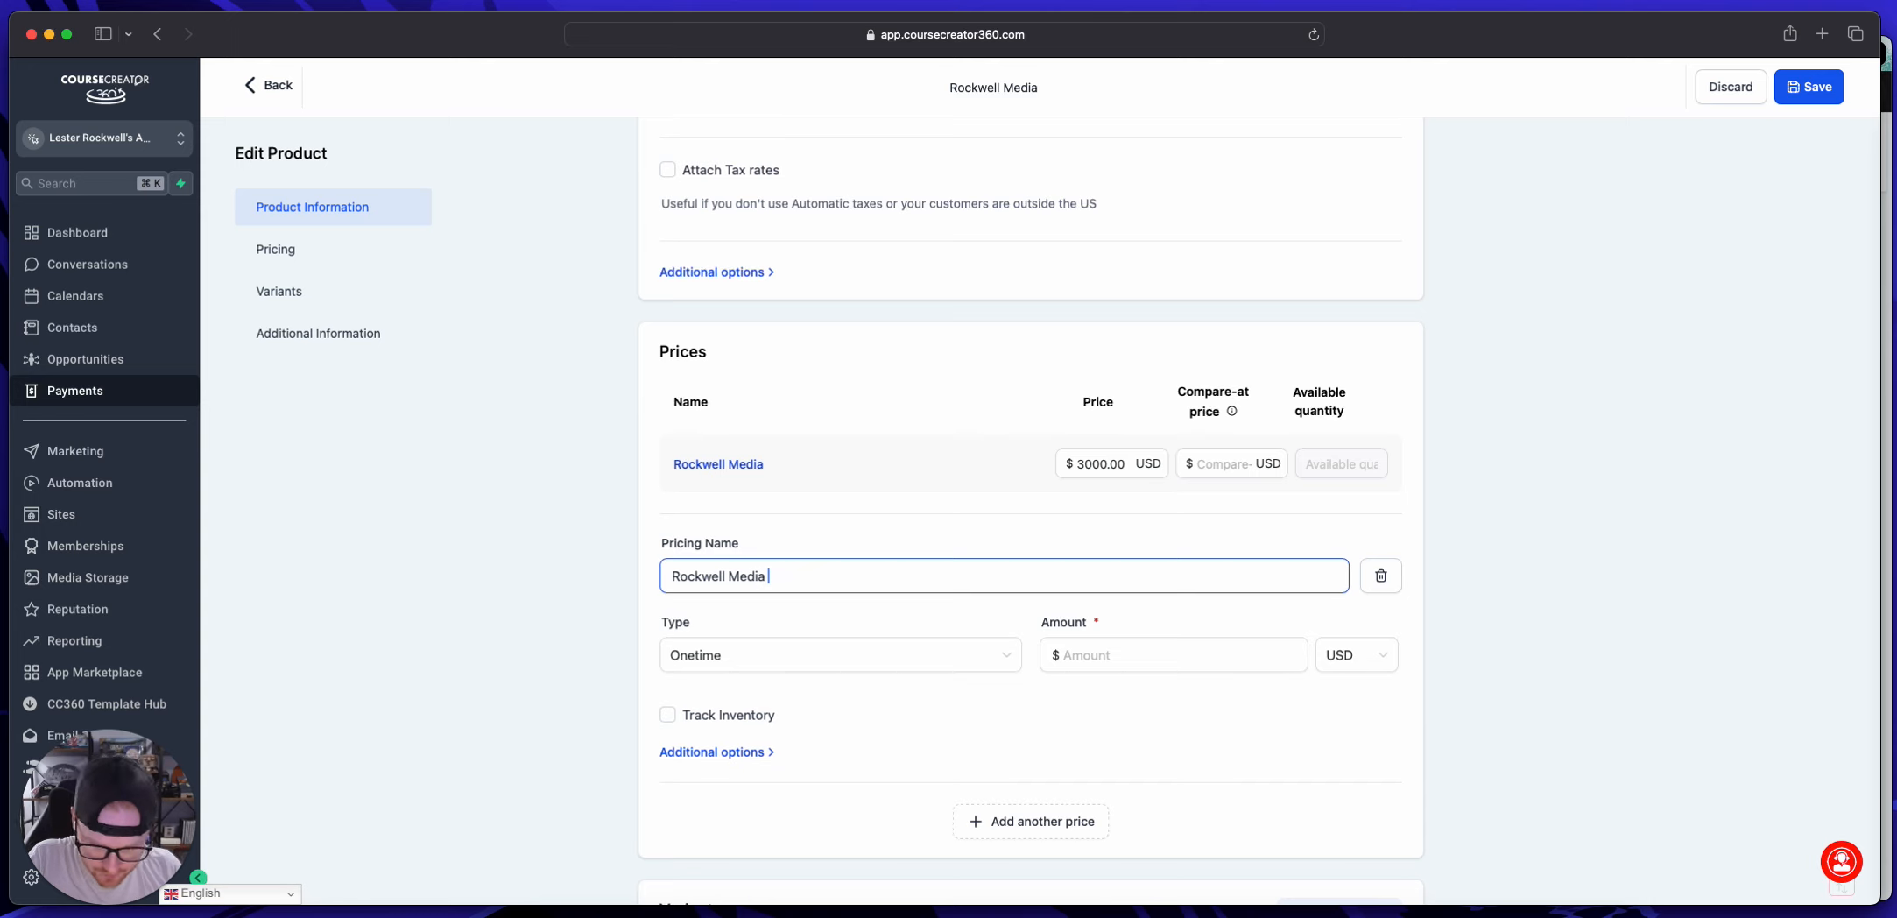
text($1,500)
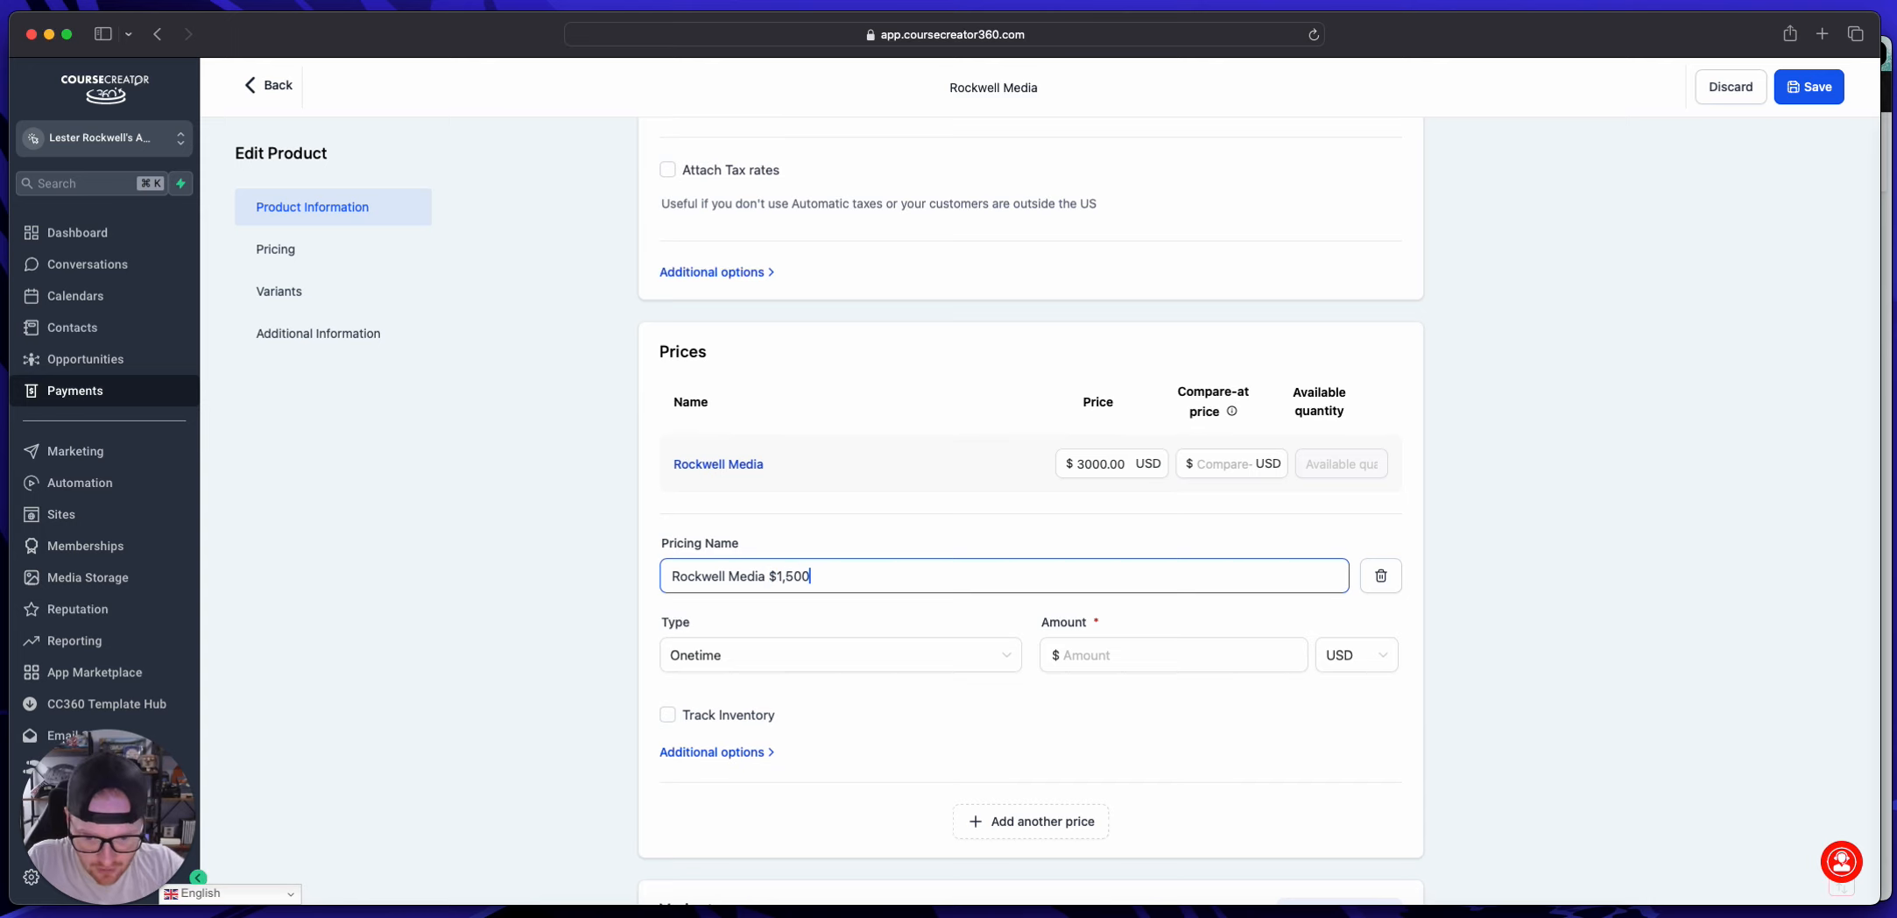
Step: Set the onetime amount of the "Rockwell Media $1,500" price to 1500 USD and add another blank price
drag(890, 585, 811, 576)
key(super+c)
click(1150, 658)
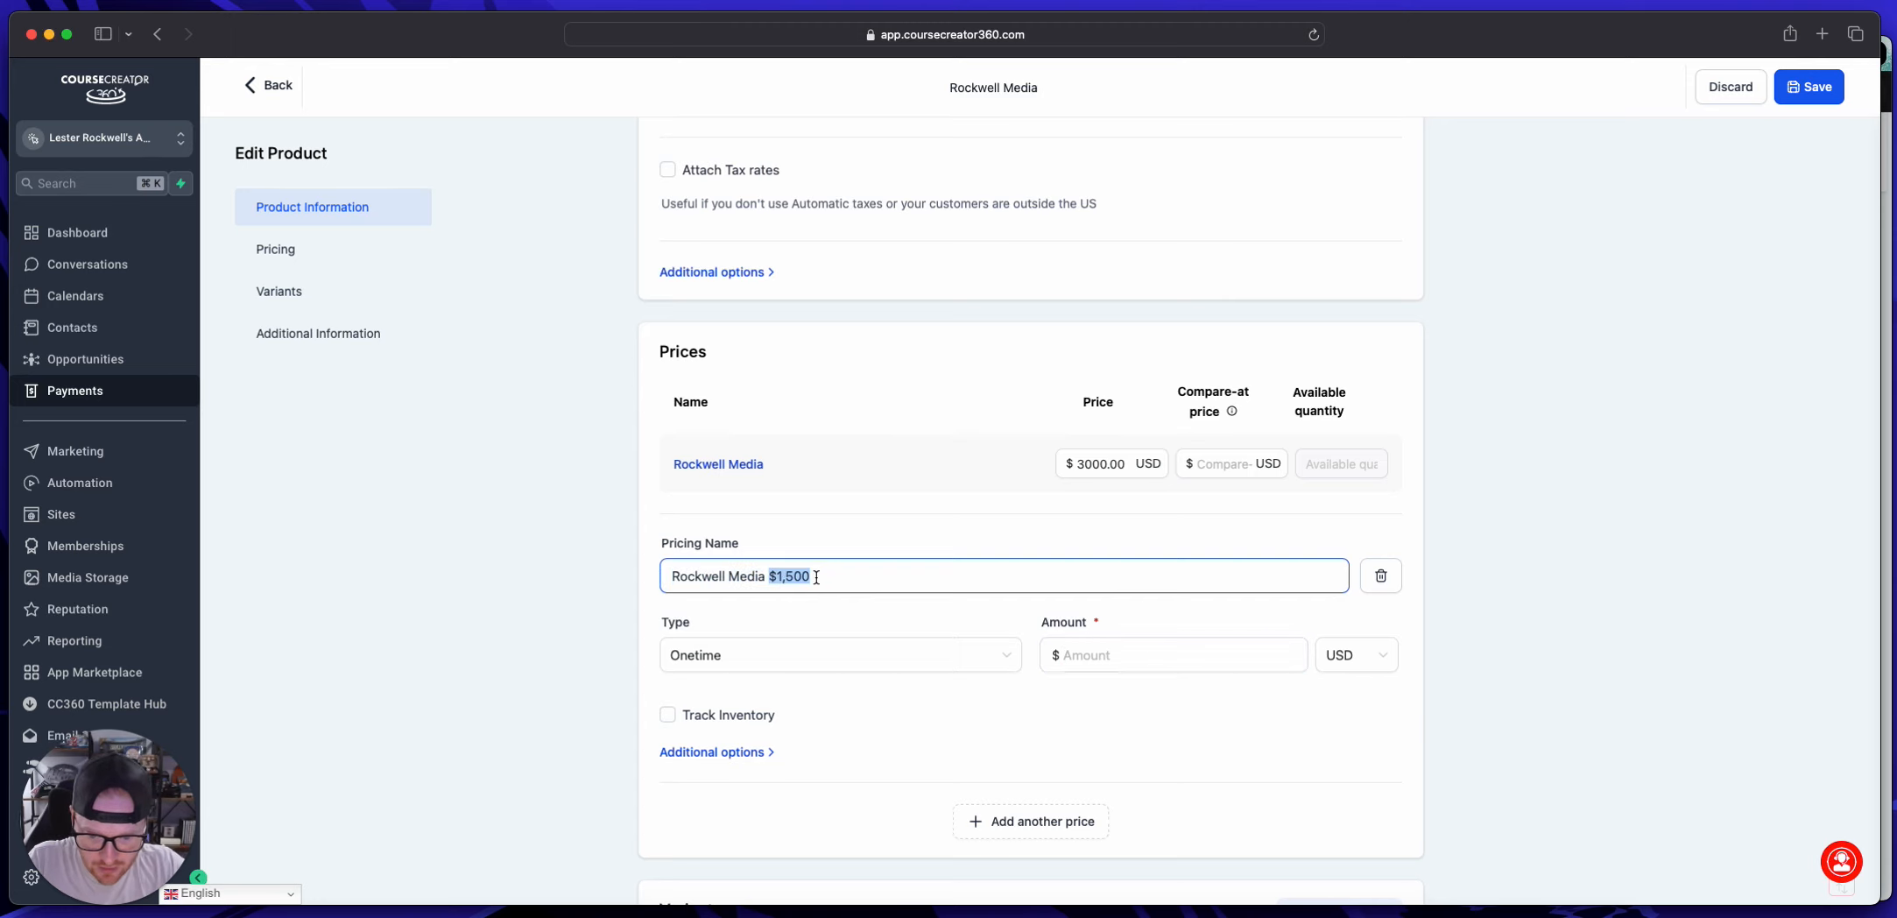
click(1084, 648)
key(super+v)
click(1025, 822)
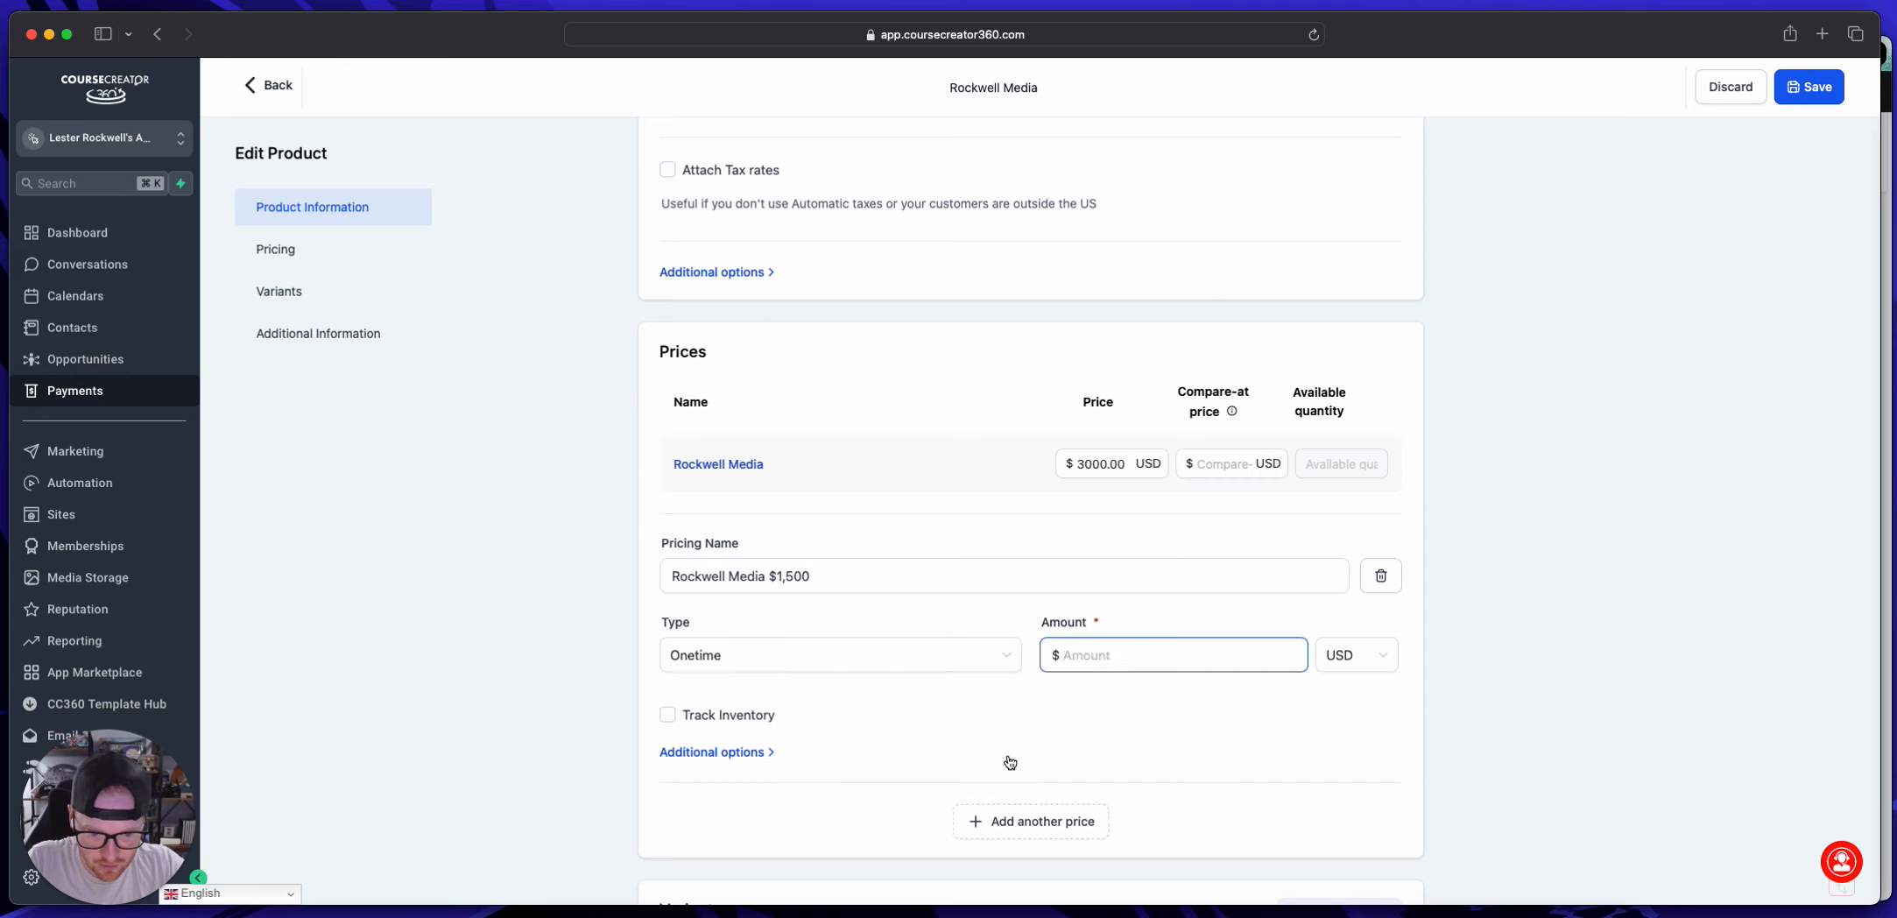
click(1075, 603)
text(1500)
click(1101, 672)
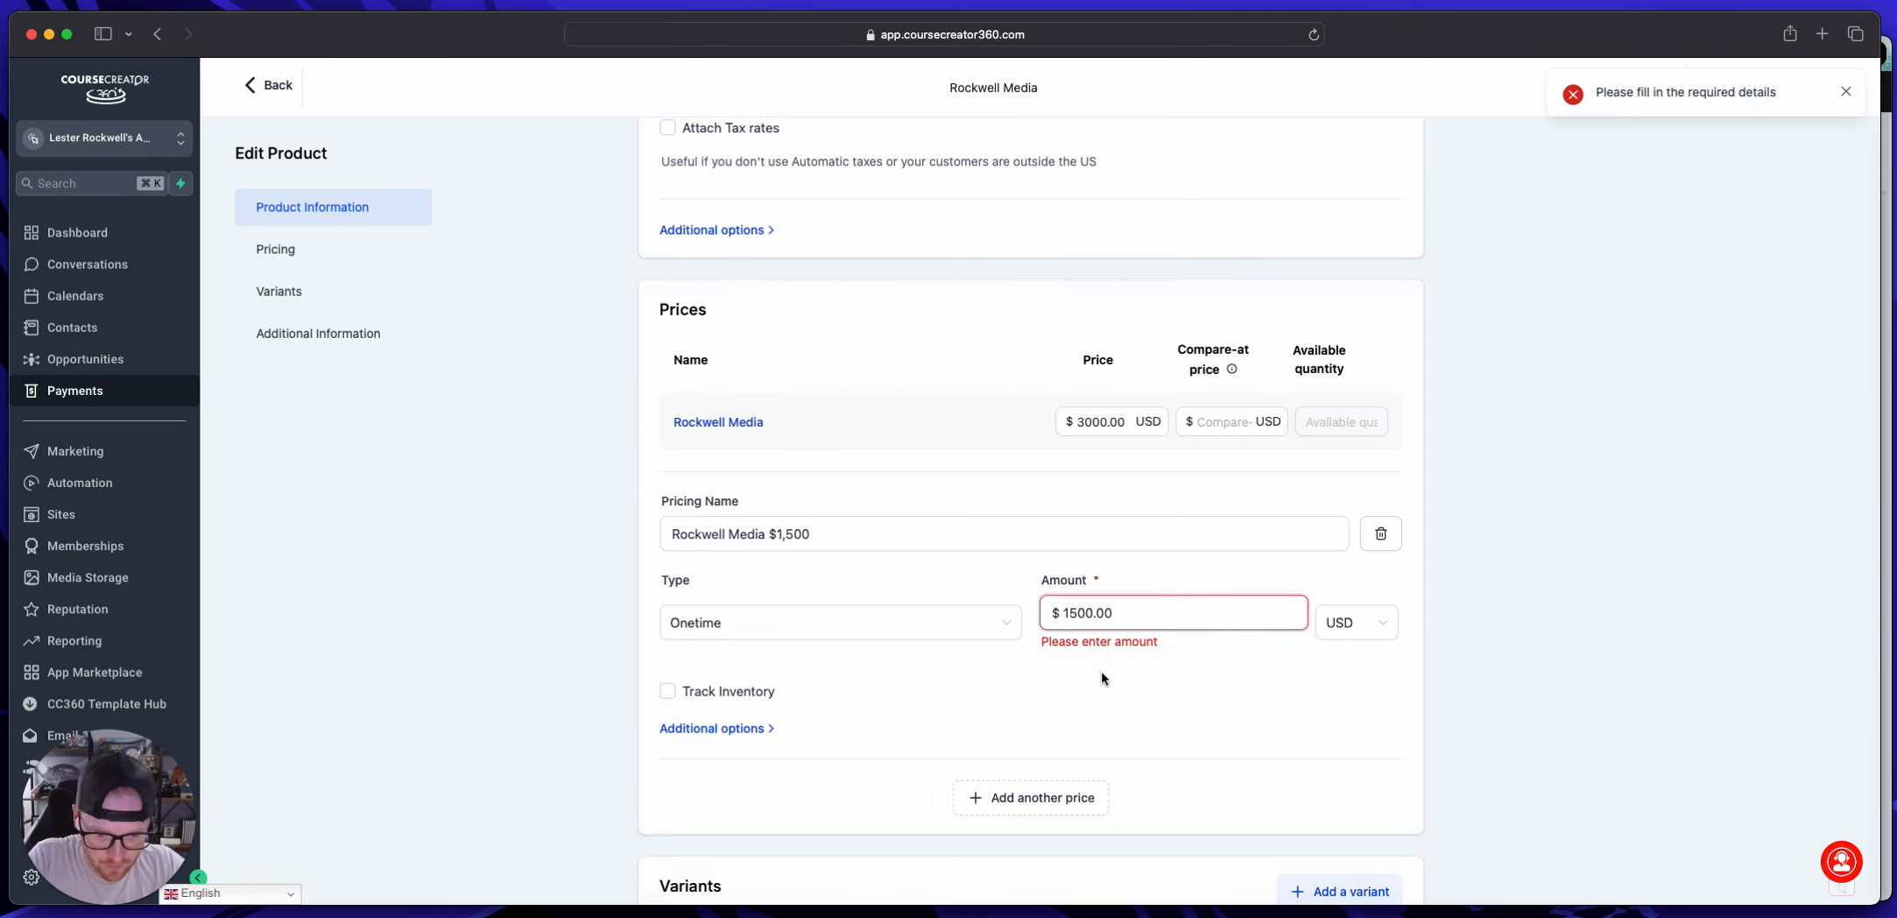
click(1013, 806)
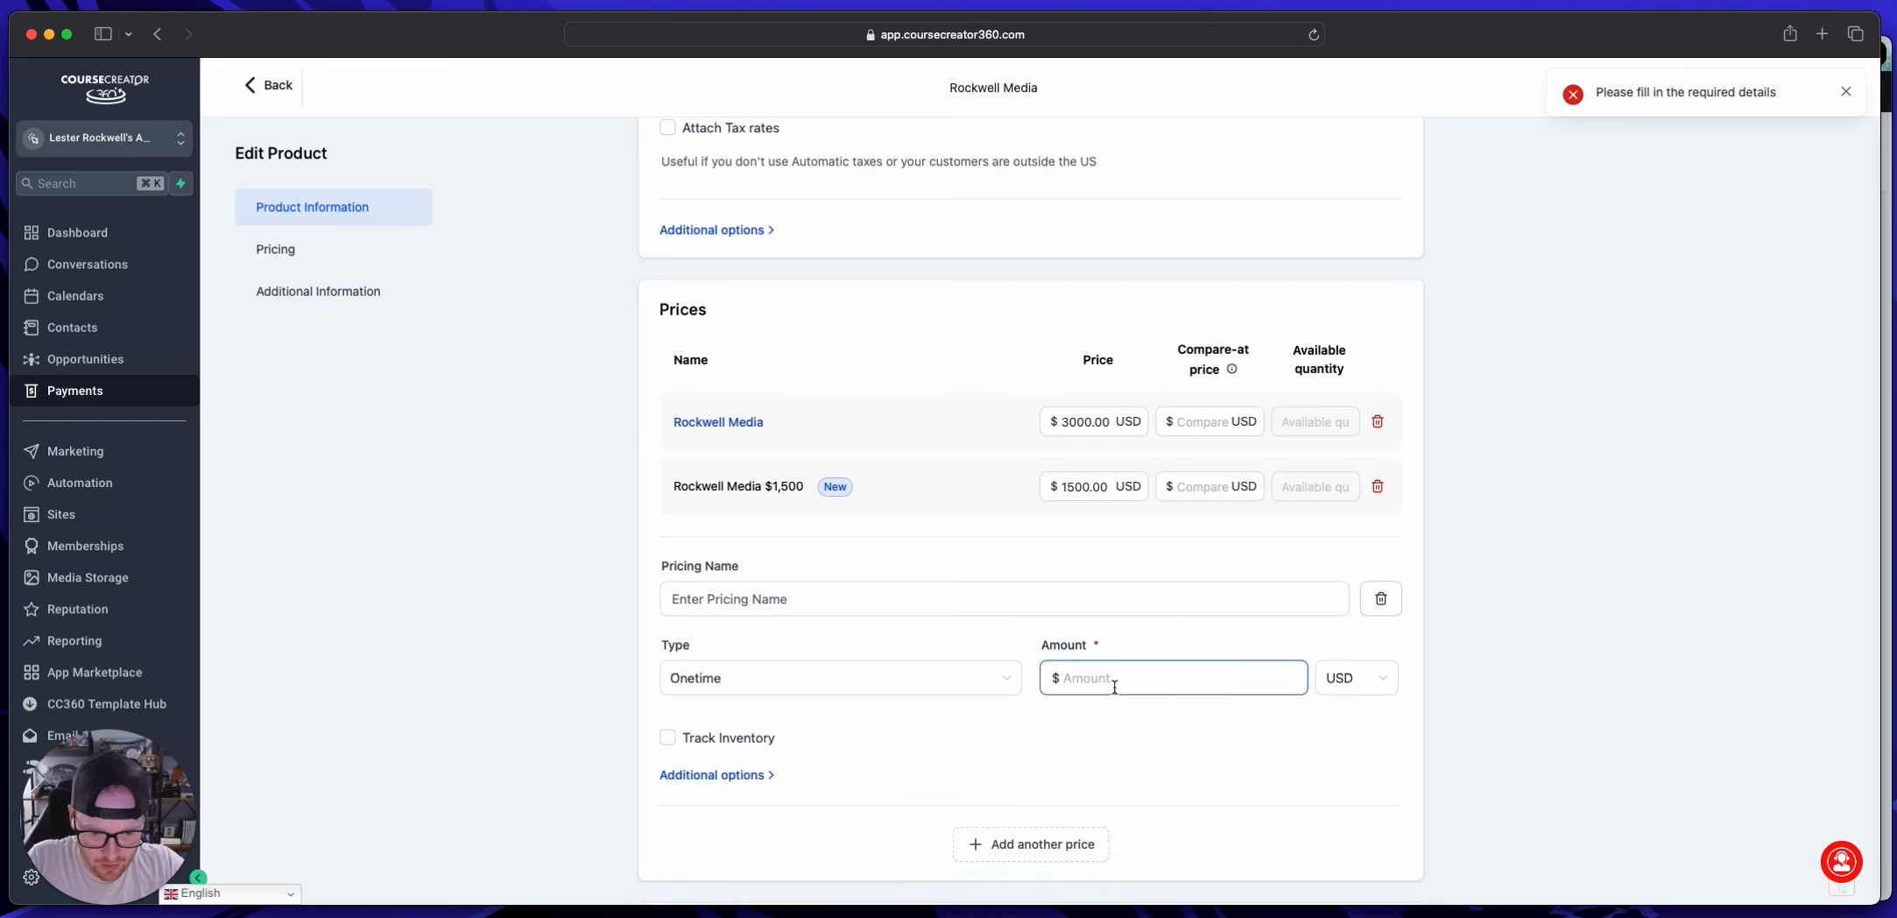
click(745, 600)
key(super+v)
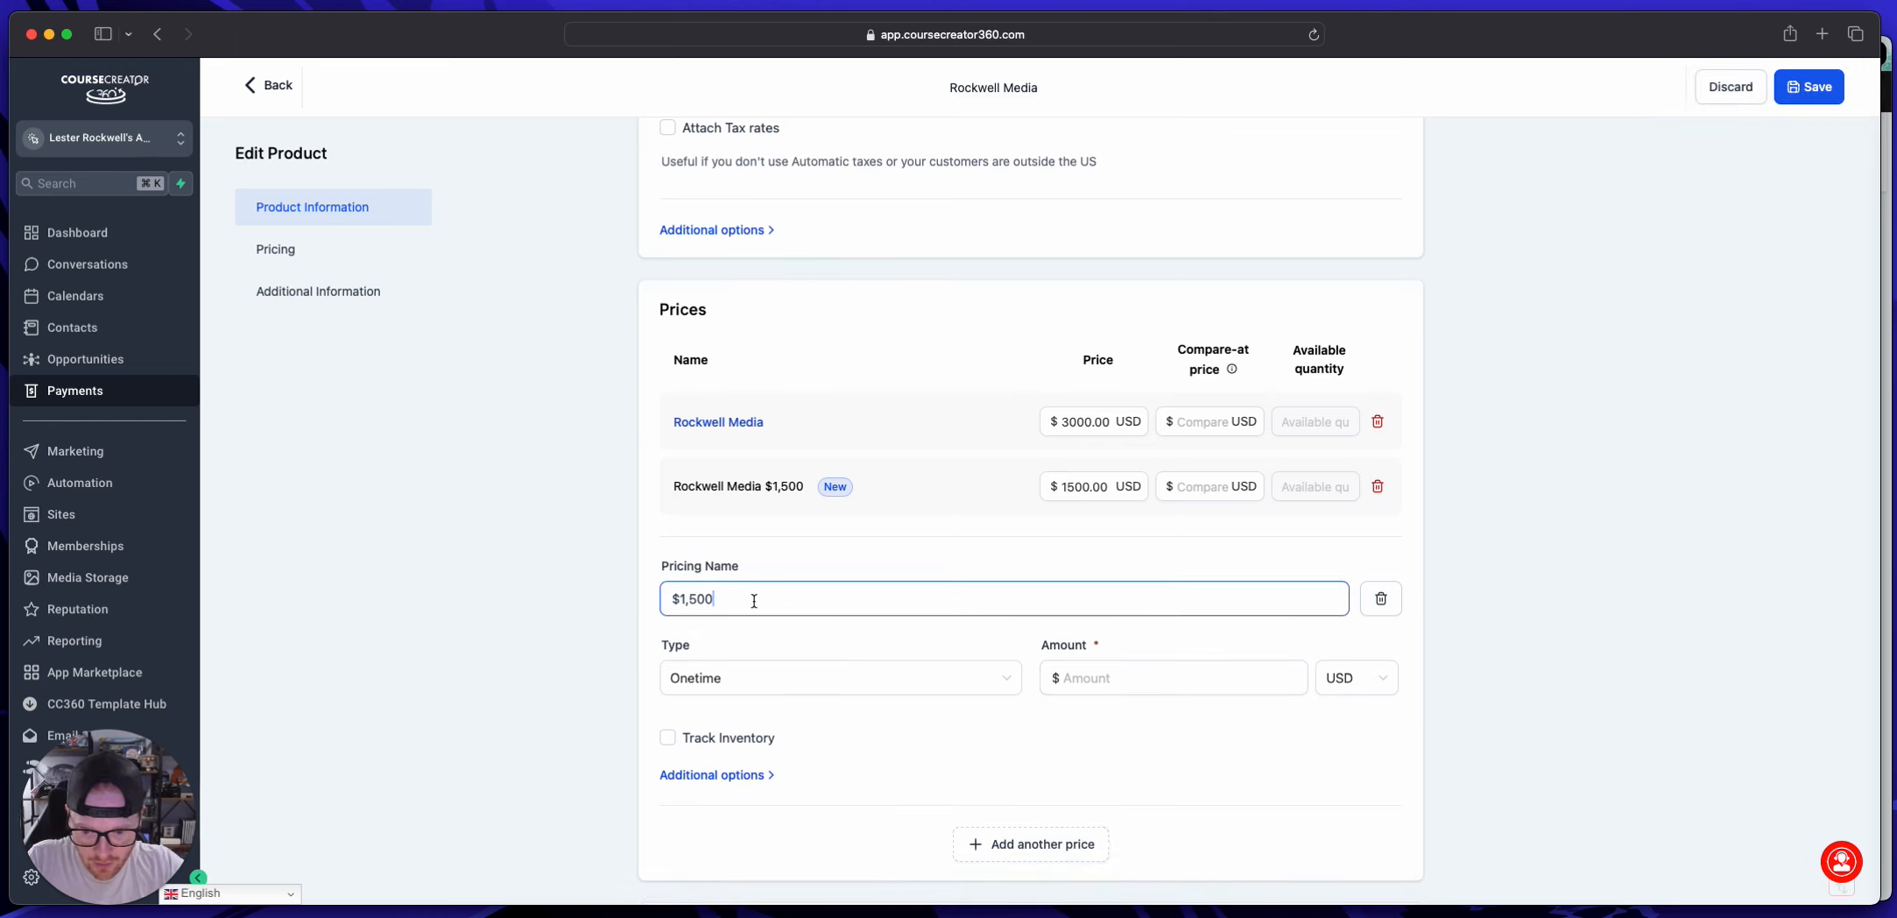
key(super+z)
Step: Name the new blank price "Rockwell Media $5,000", reusing the name of the $1,500 price
drag(666, 486, 805, 488)
key(super+c)
click(774, 600)
key(super+v)
key(shift+Left)
key(shift+Left)
key(shift+Left)
key(shift+Left)
key(shift+Left)
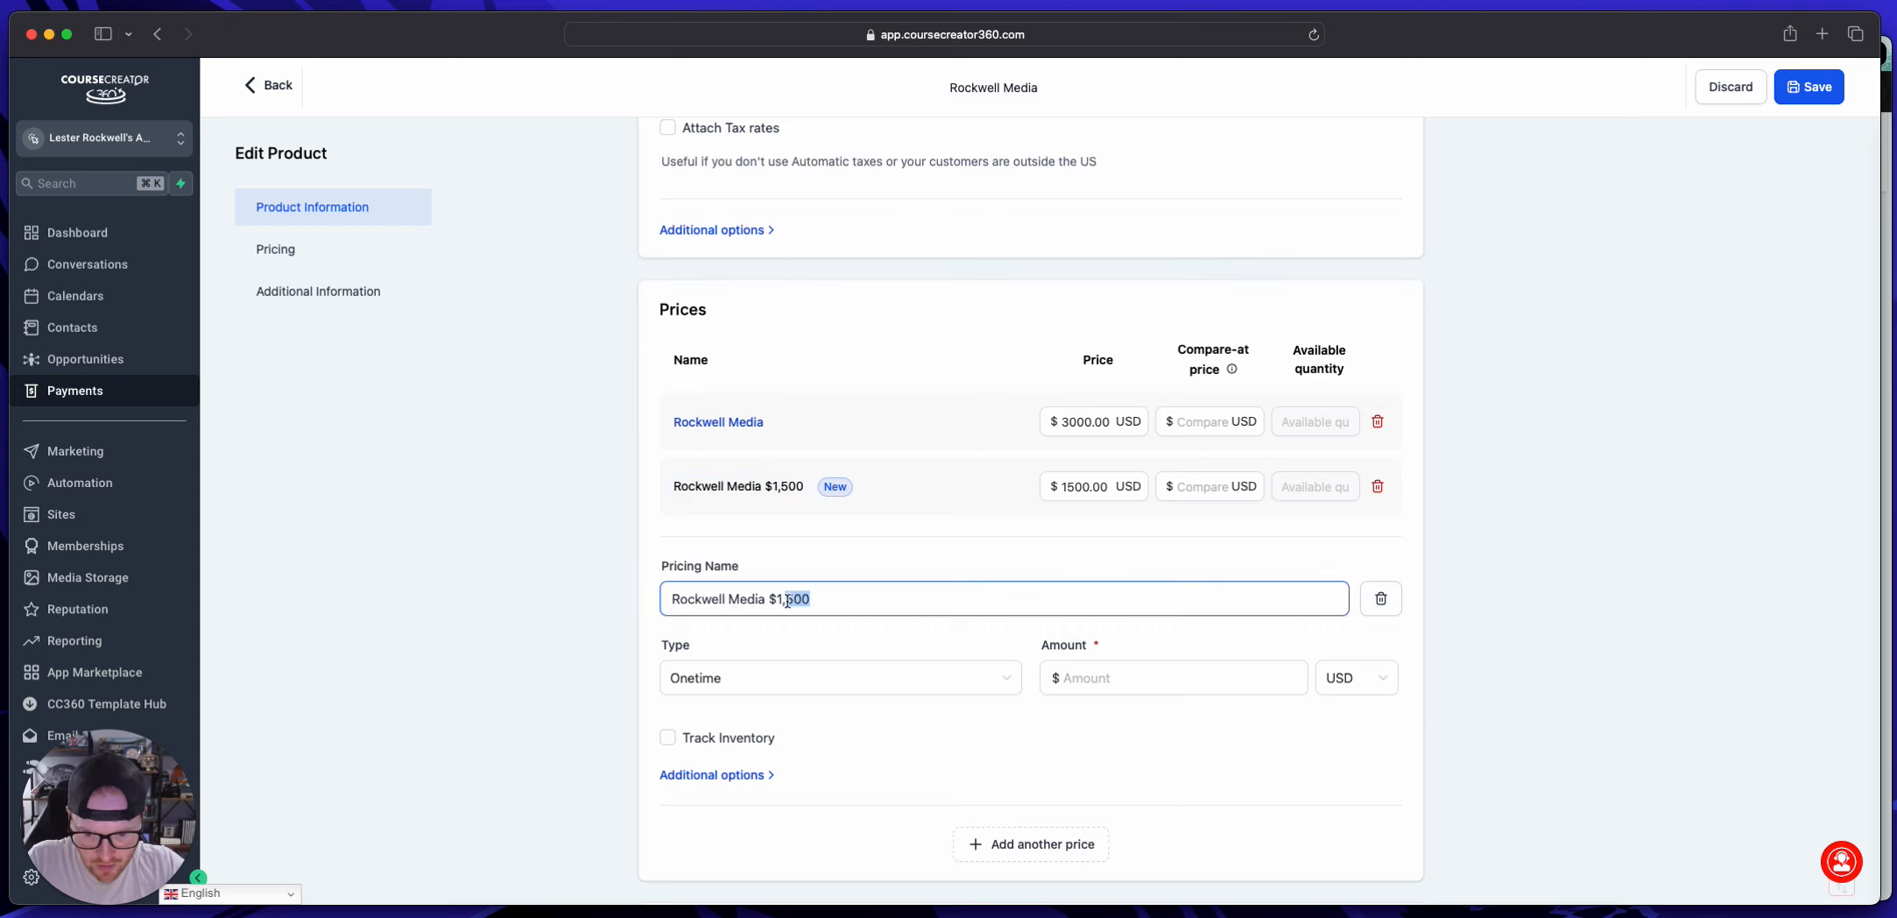
text(5,000)
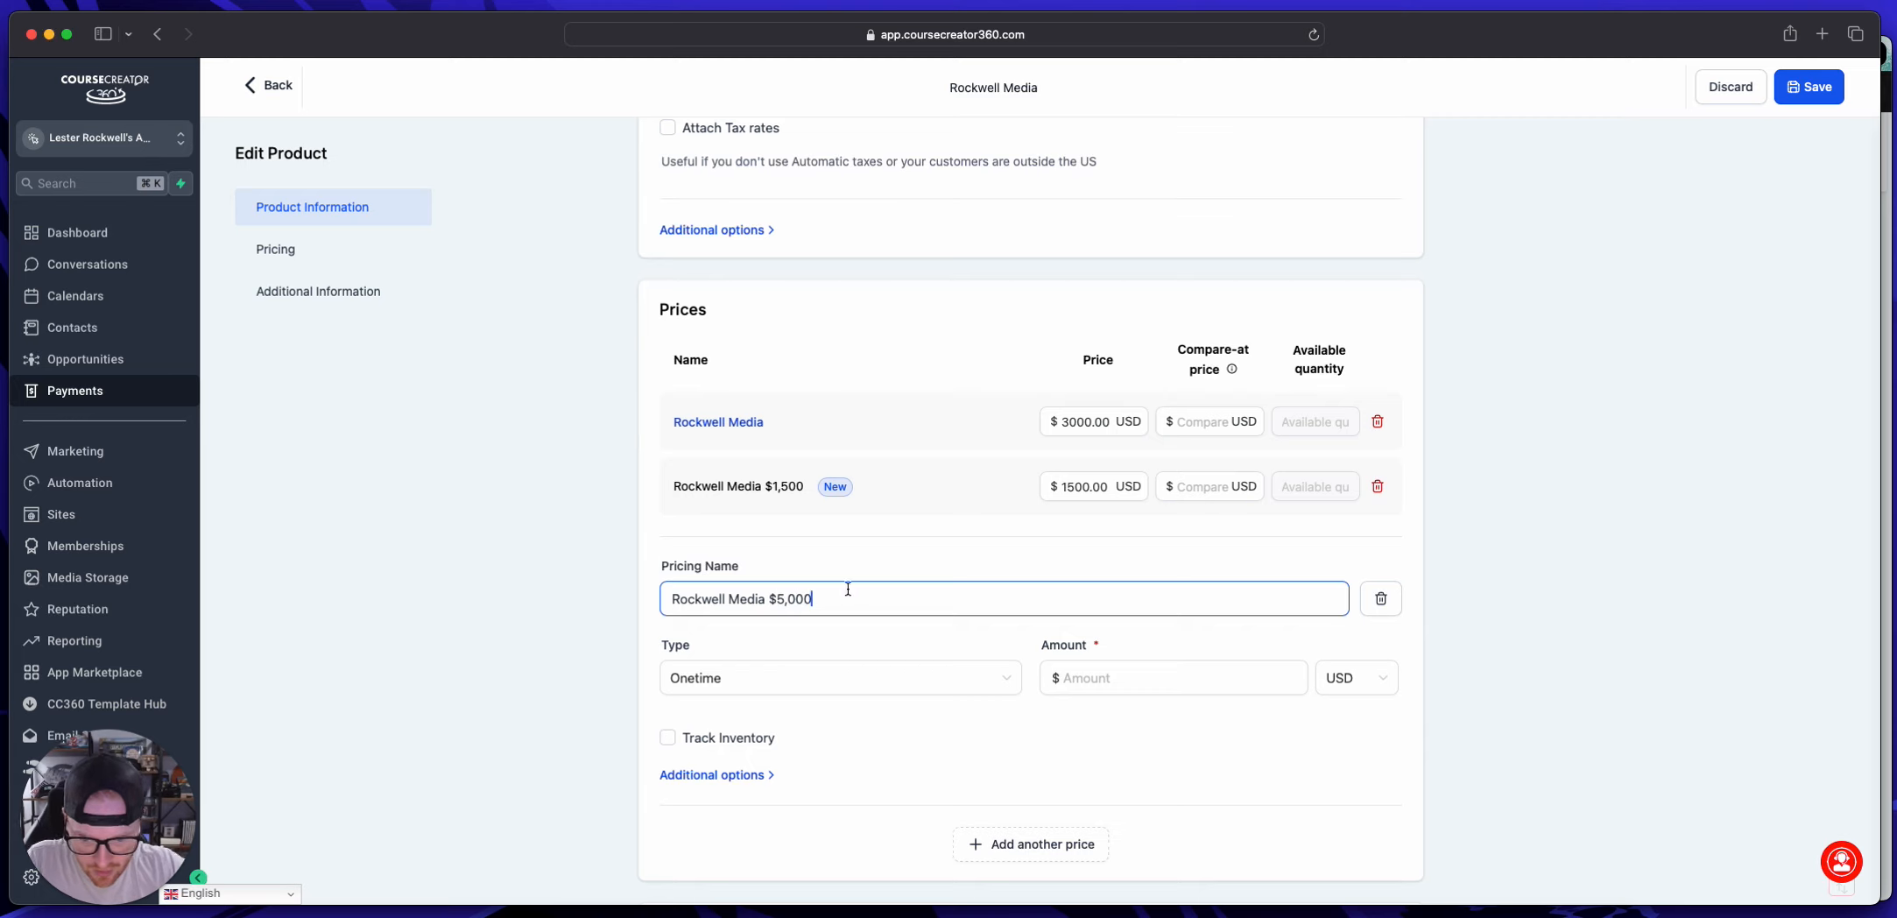
Step: Set the onetime amount of the "Rockwell Media $5,000" price to 5000 USD and save the product
click(1082, 668)
text(500)
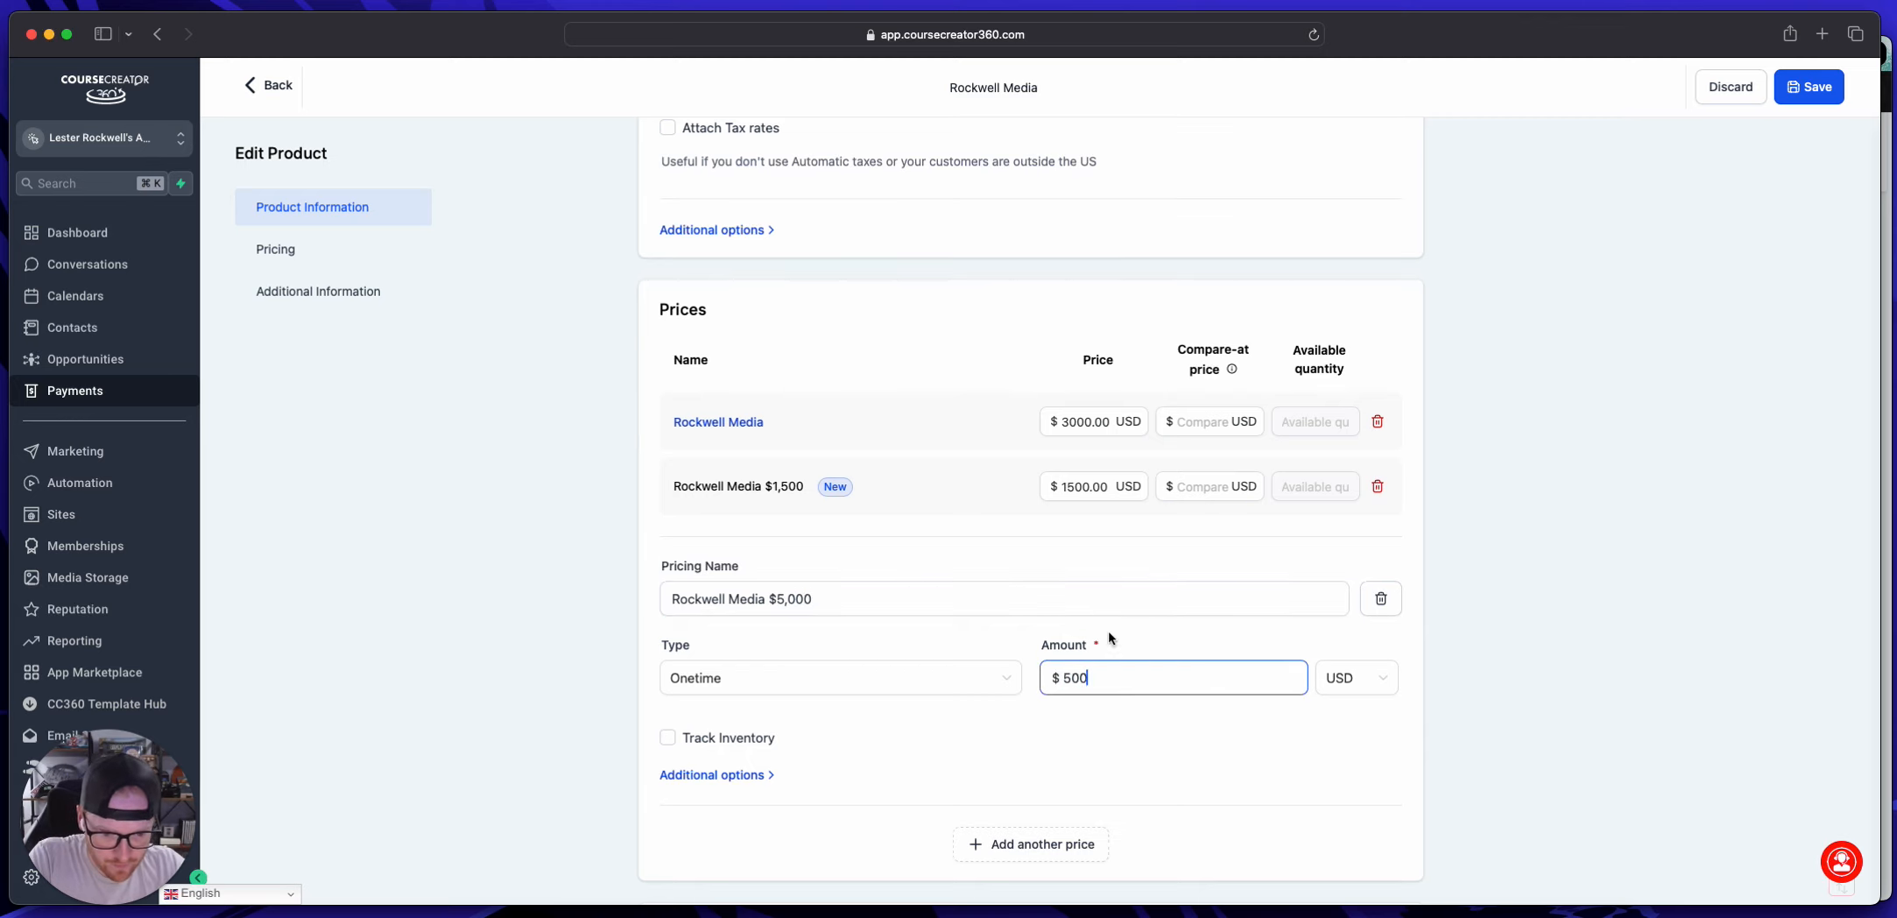
text(0)
click(1148, 642)
scroll(1147, 640, down, 2)
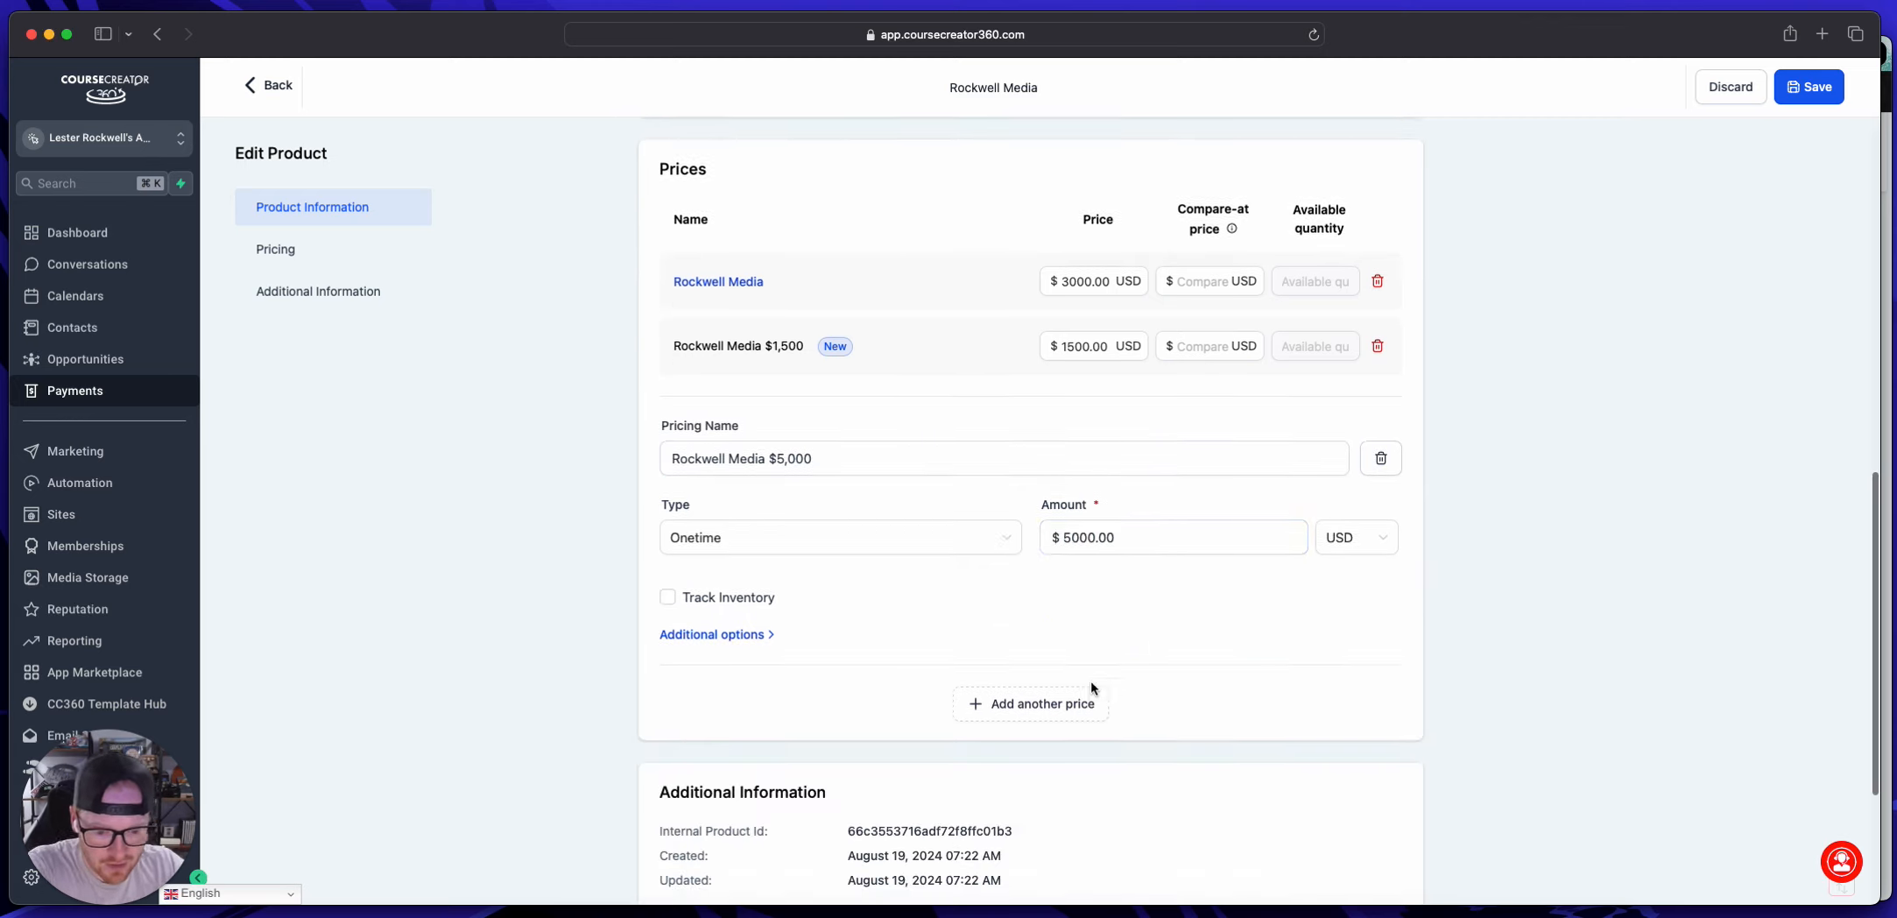
click(1813, 86)
scroll(930, 435, up, 1)
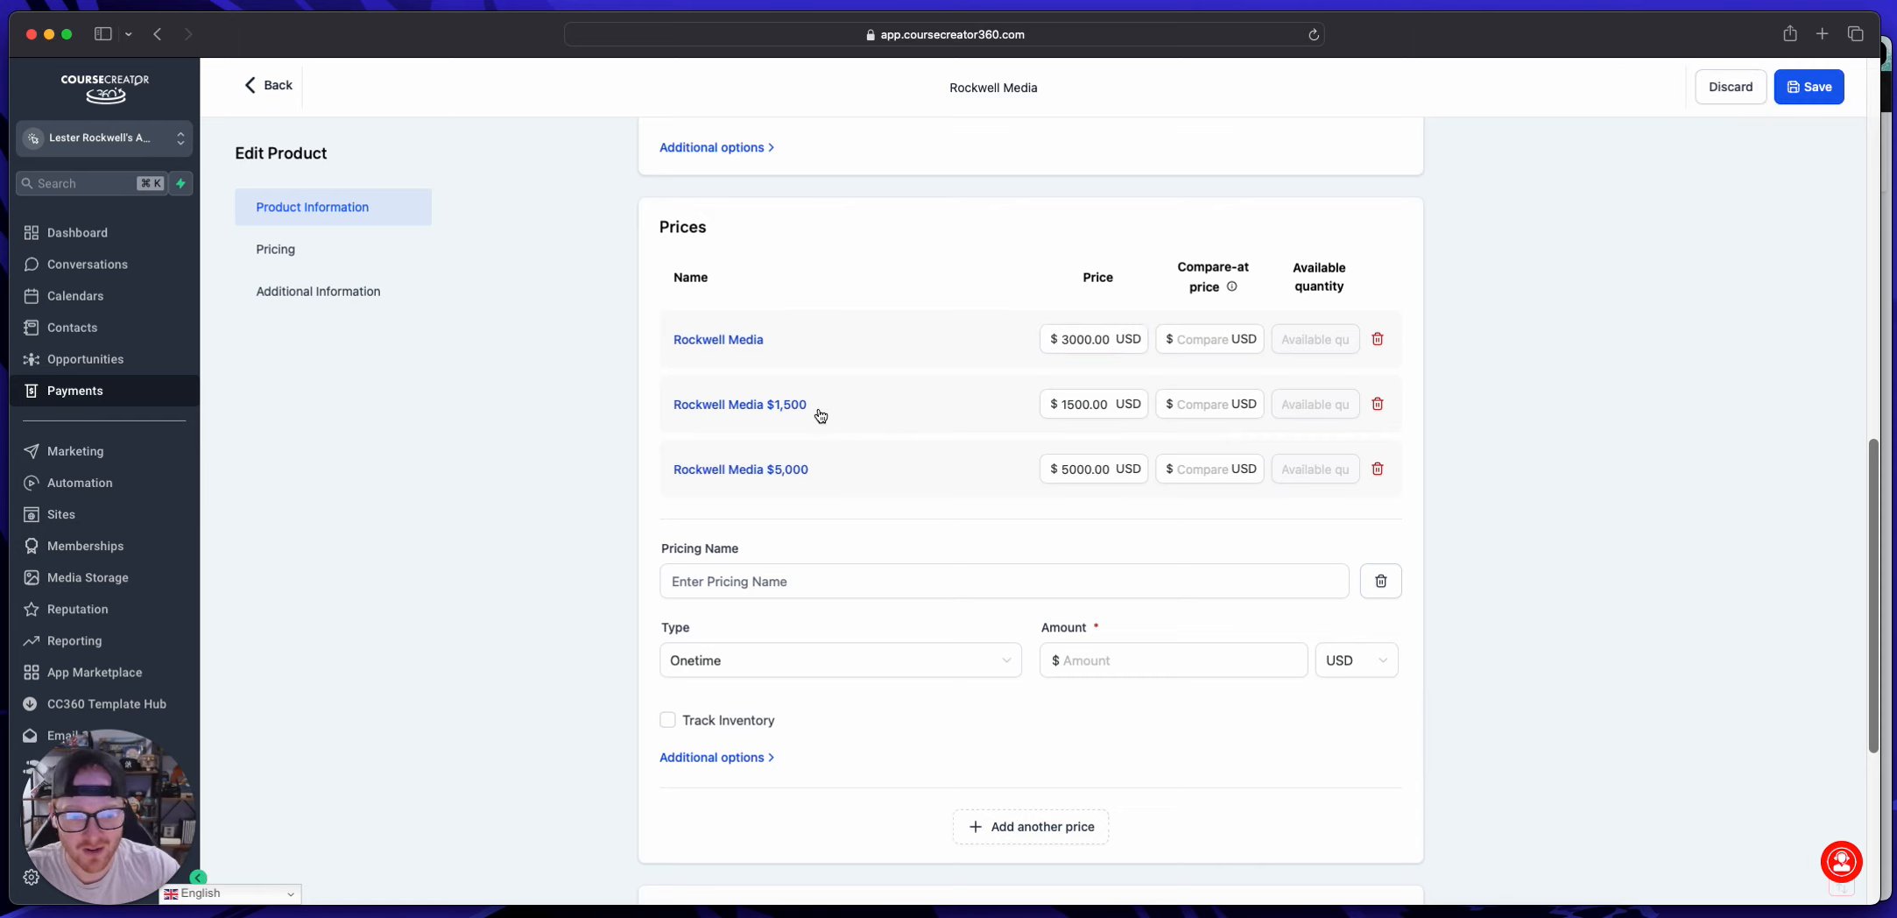
Step: Rename the original "Rockwell Media" price to "Rockwell Media 3,000" and save it
scroll(839, 480, up, 1)
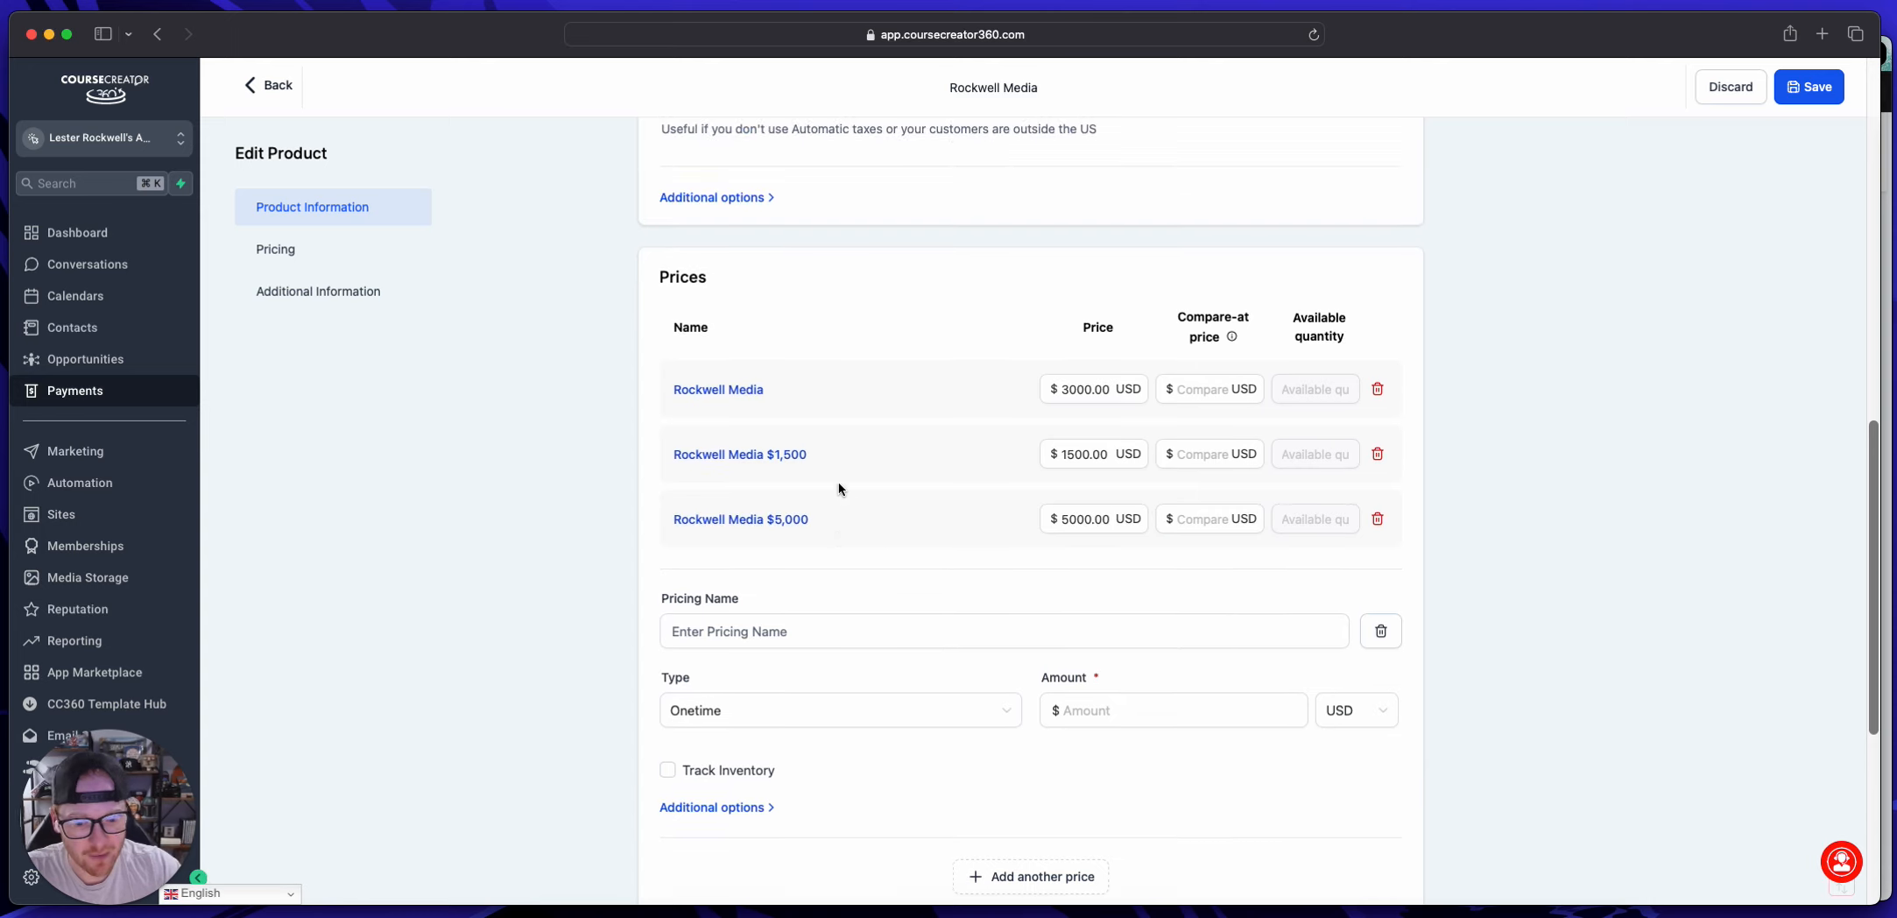
click(734, 392)
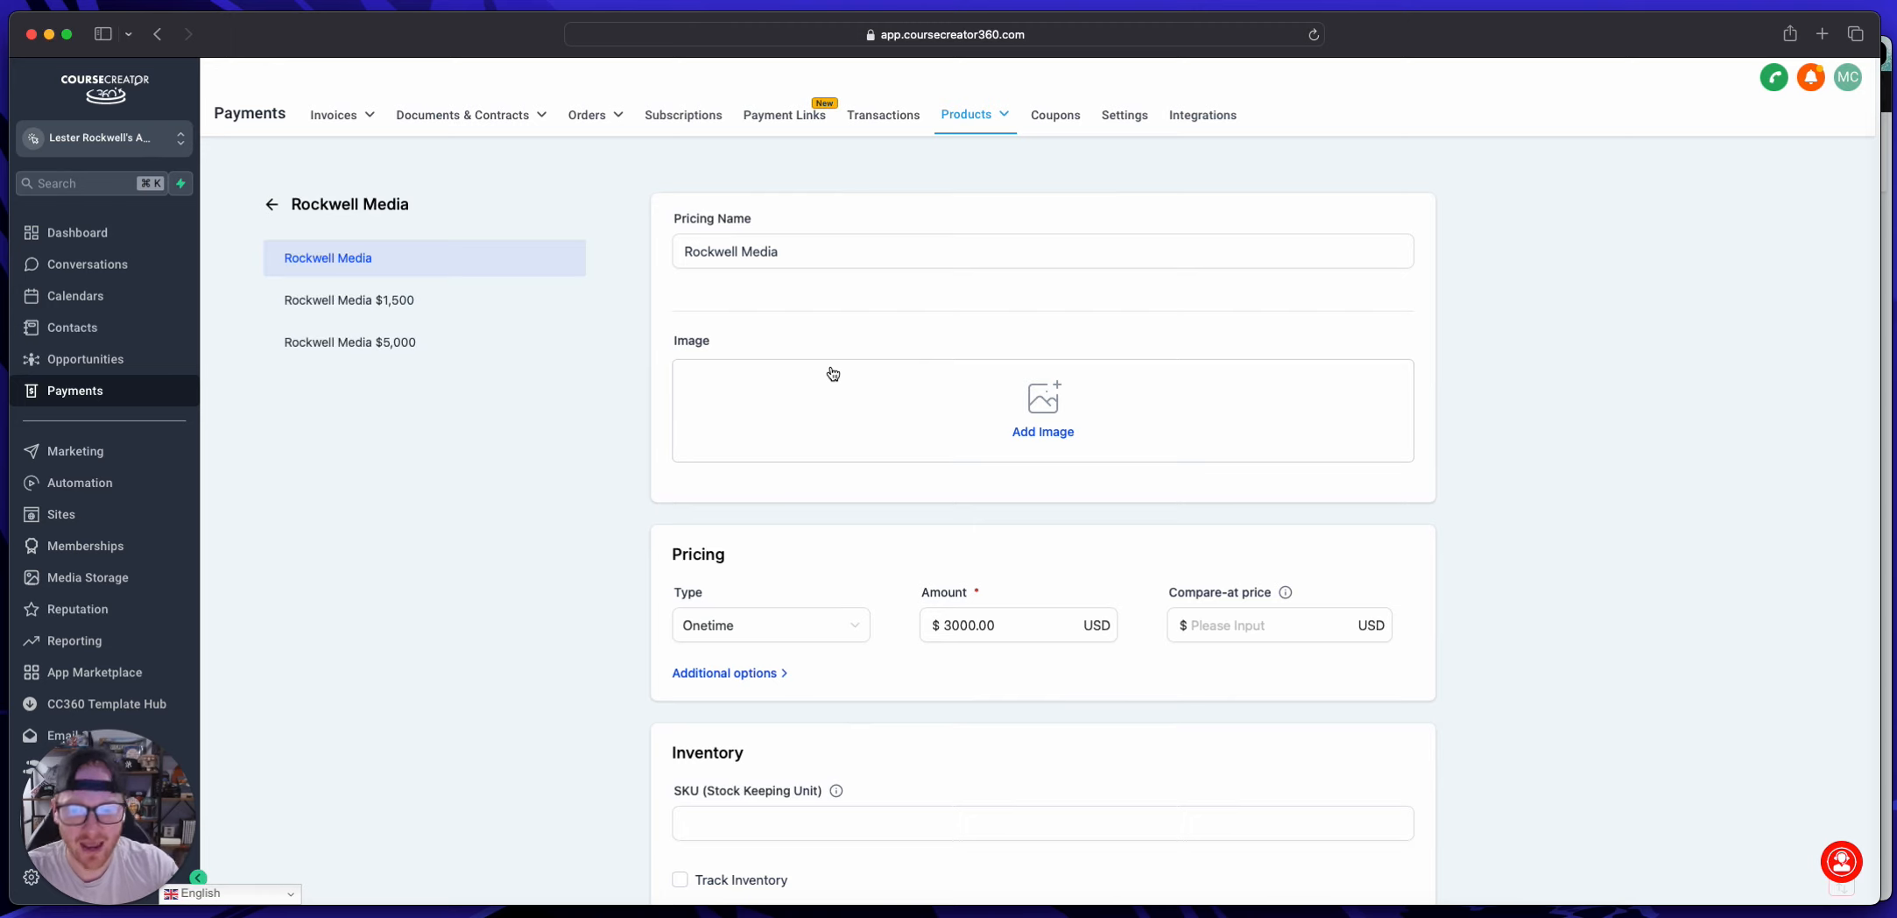
click(813, 254)
text(3,0)
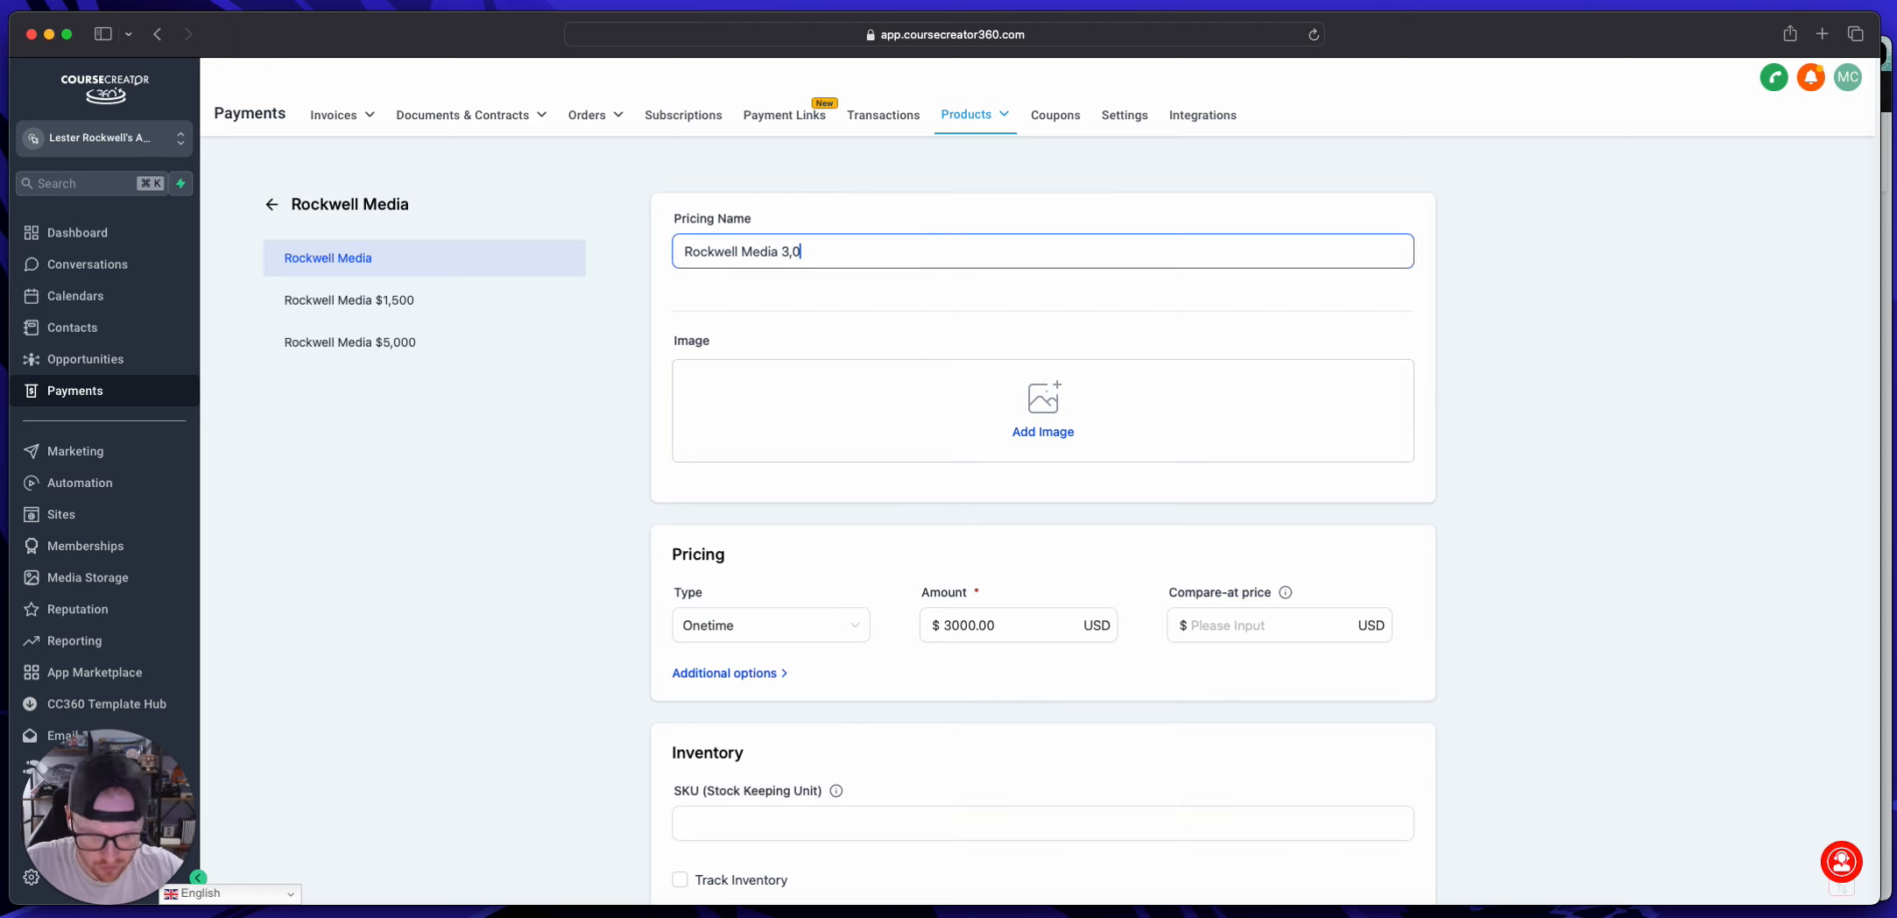
text(00)
scroll(978, 376, down, 5)
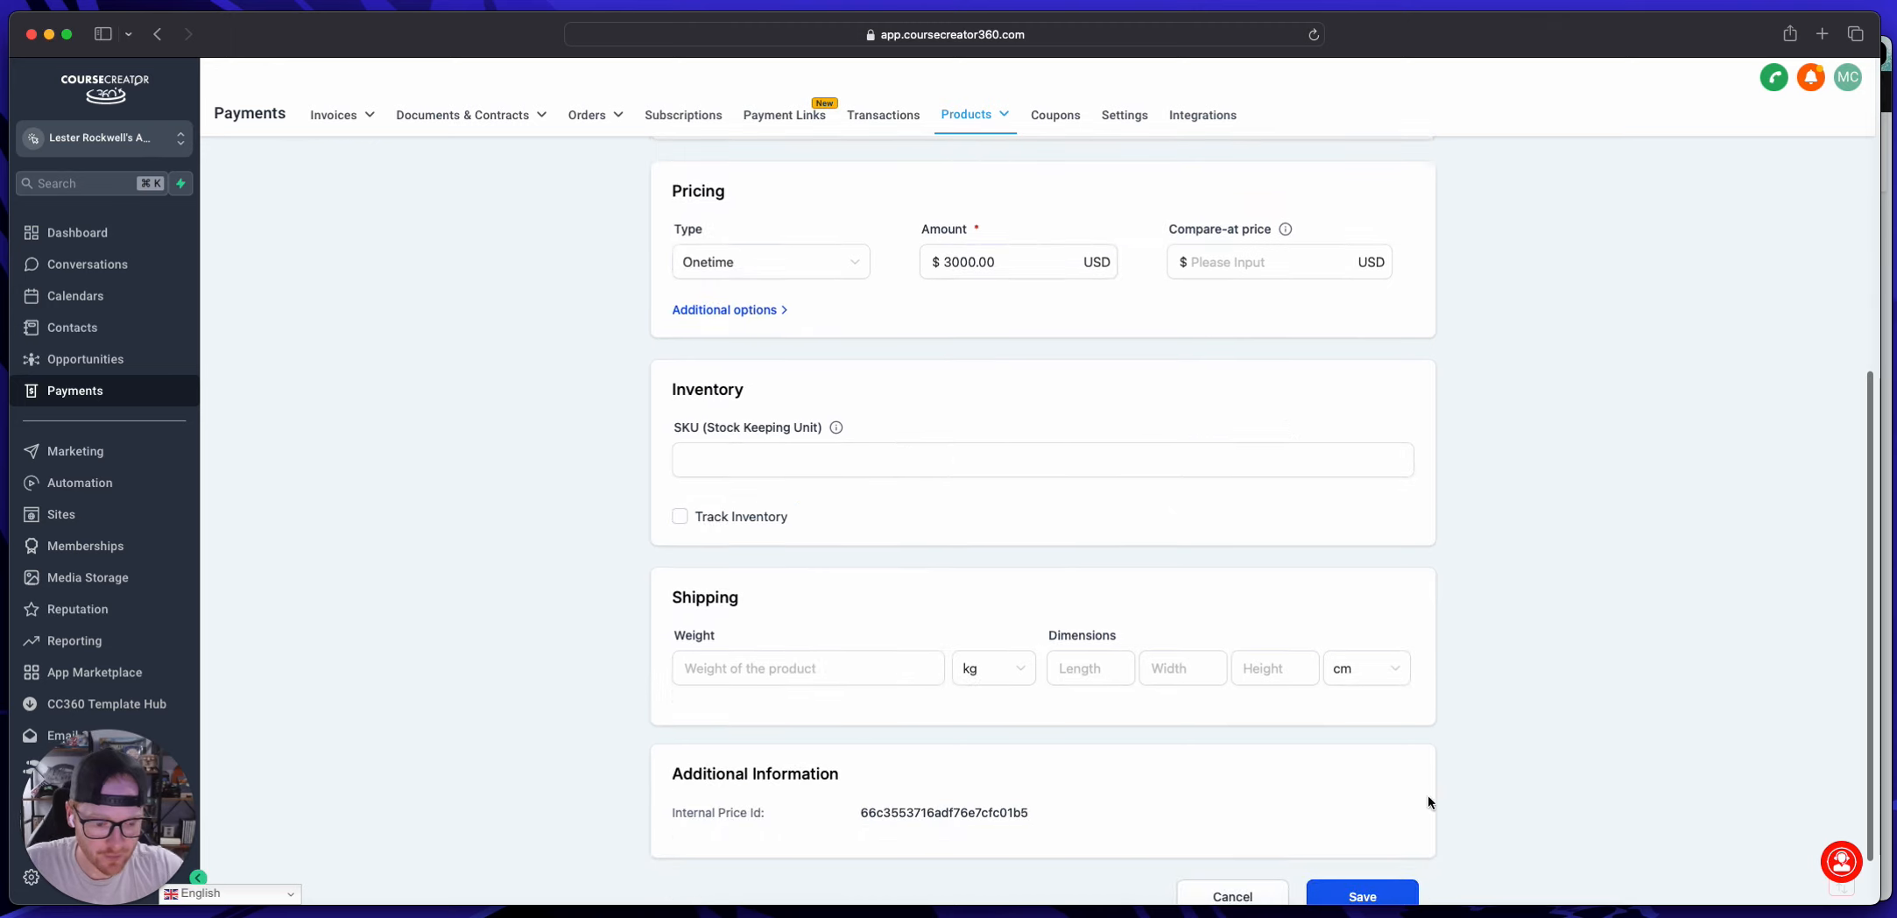
click(1386, 898)
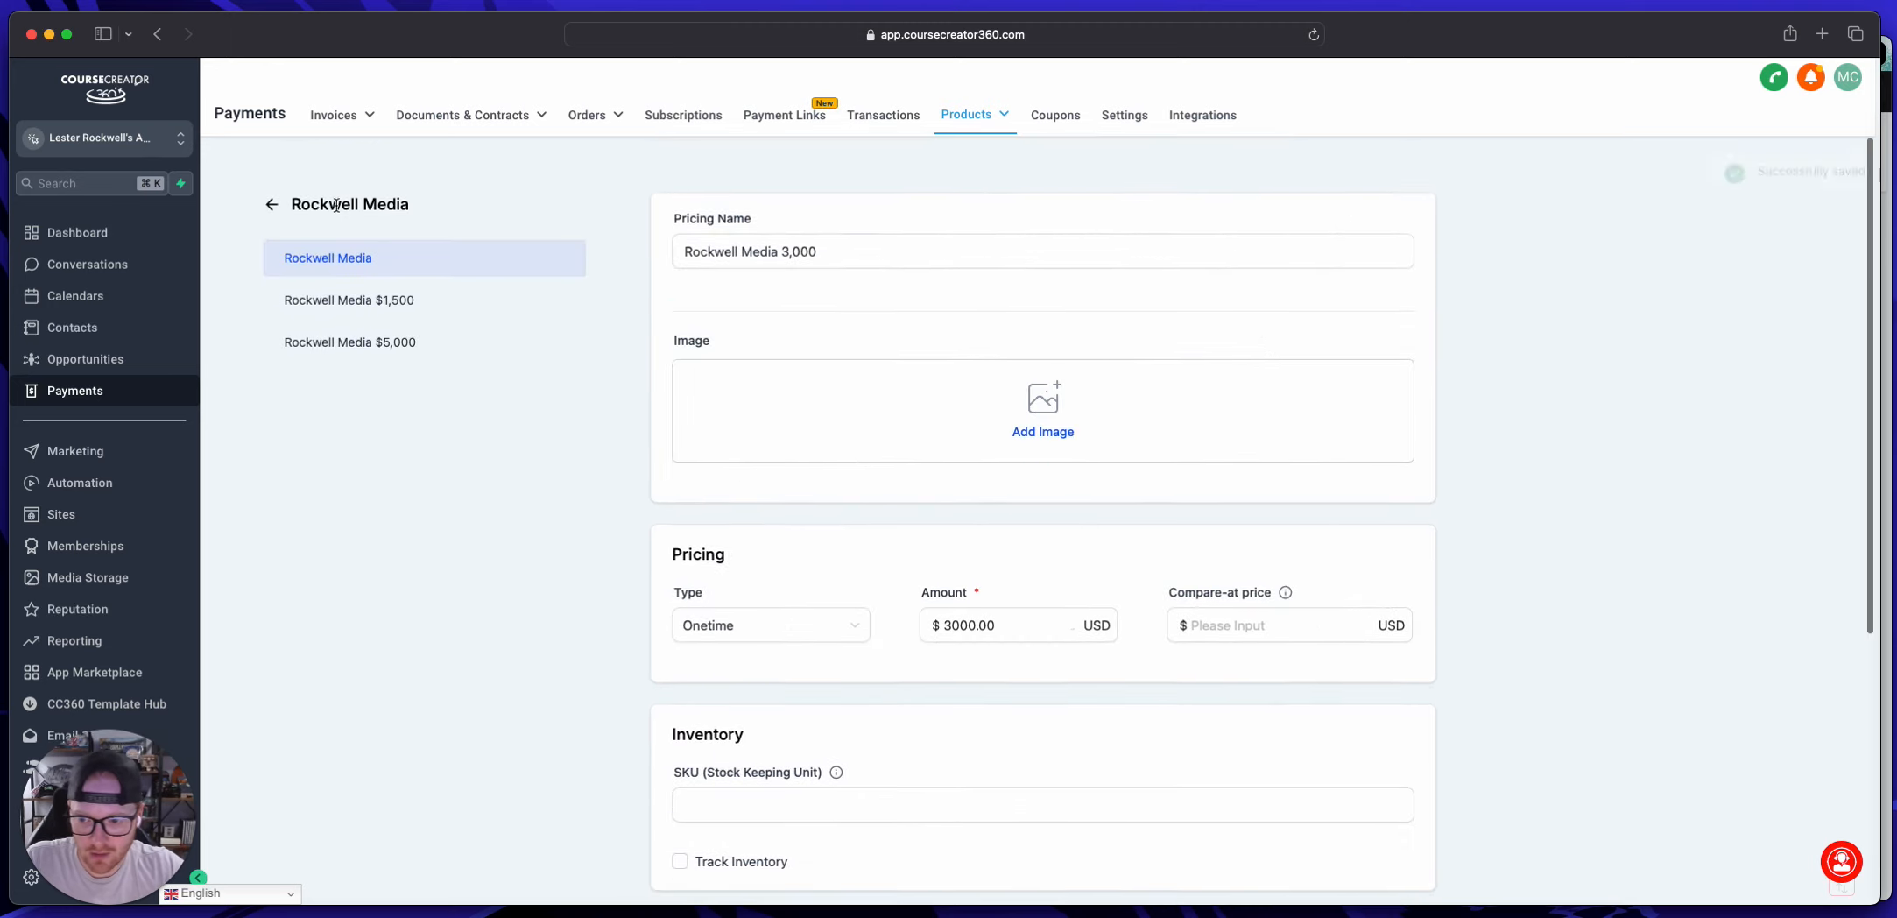
Step: Leave the Rockwell Media product and open the Rockwell Media Funnels folder in Sites
click(269, 207)
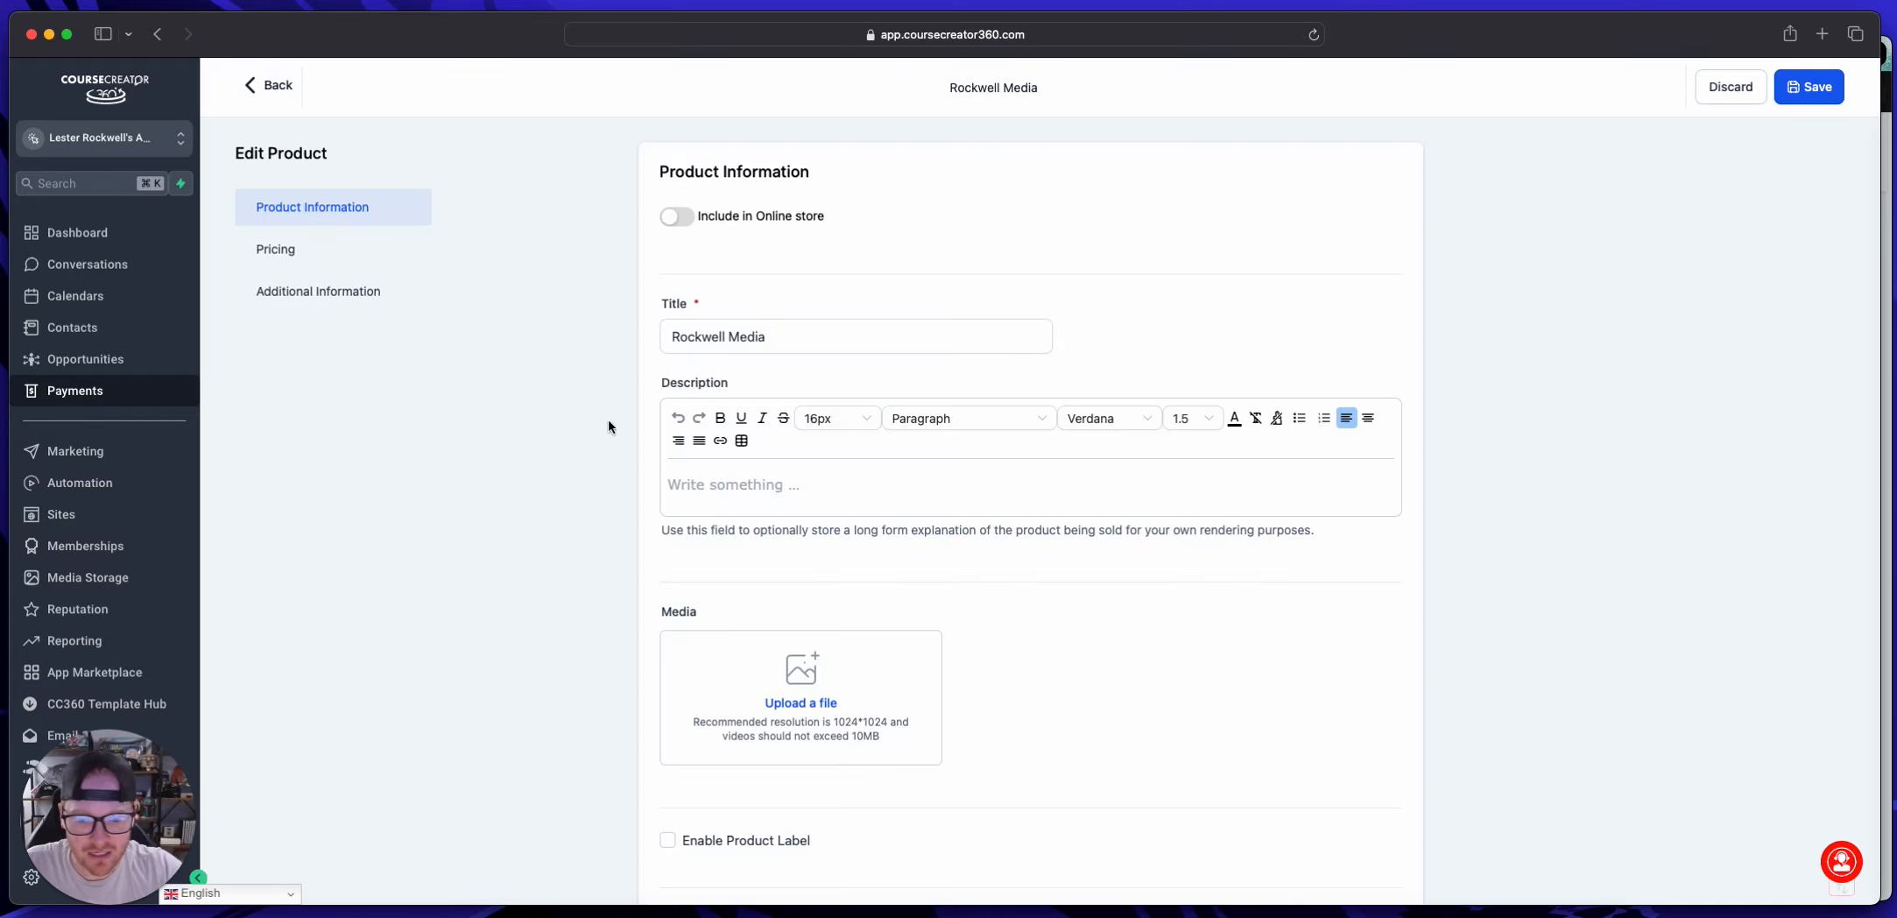
scroll(832, 472, down, 5)
scroll(838, 477, down, 15)
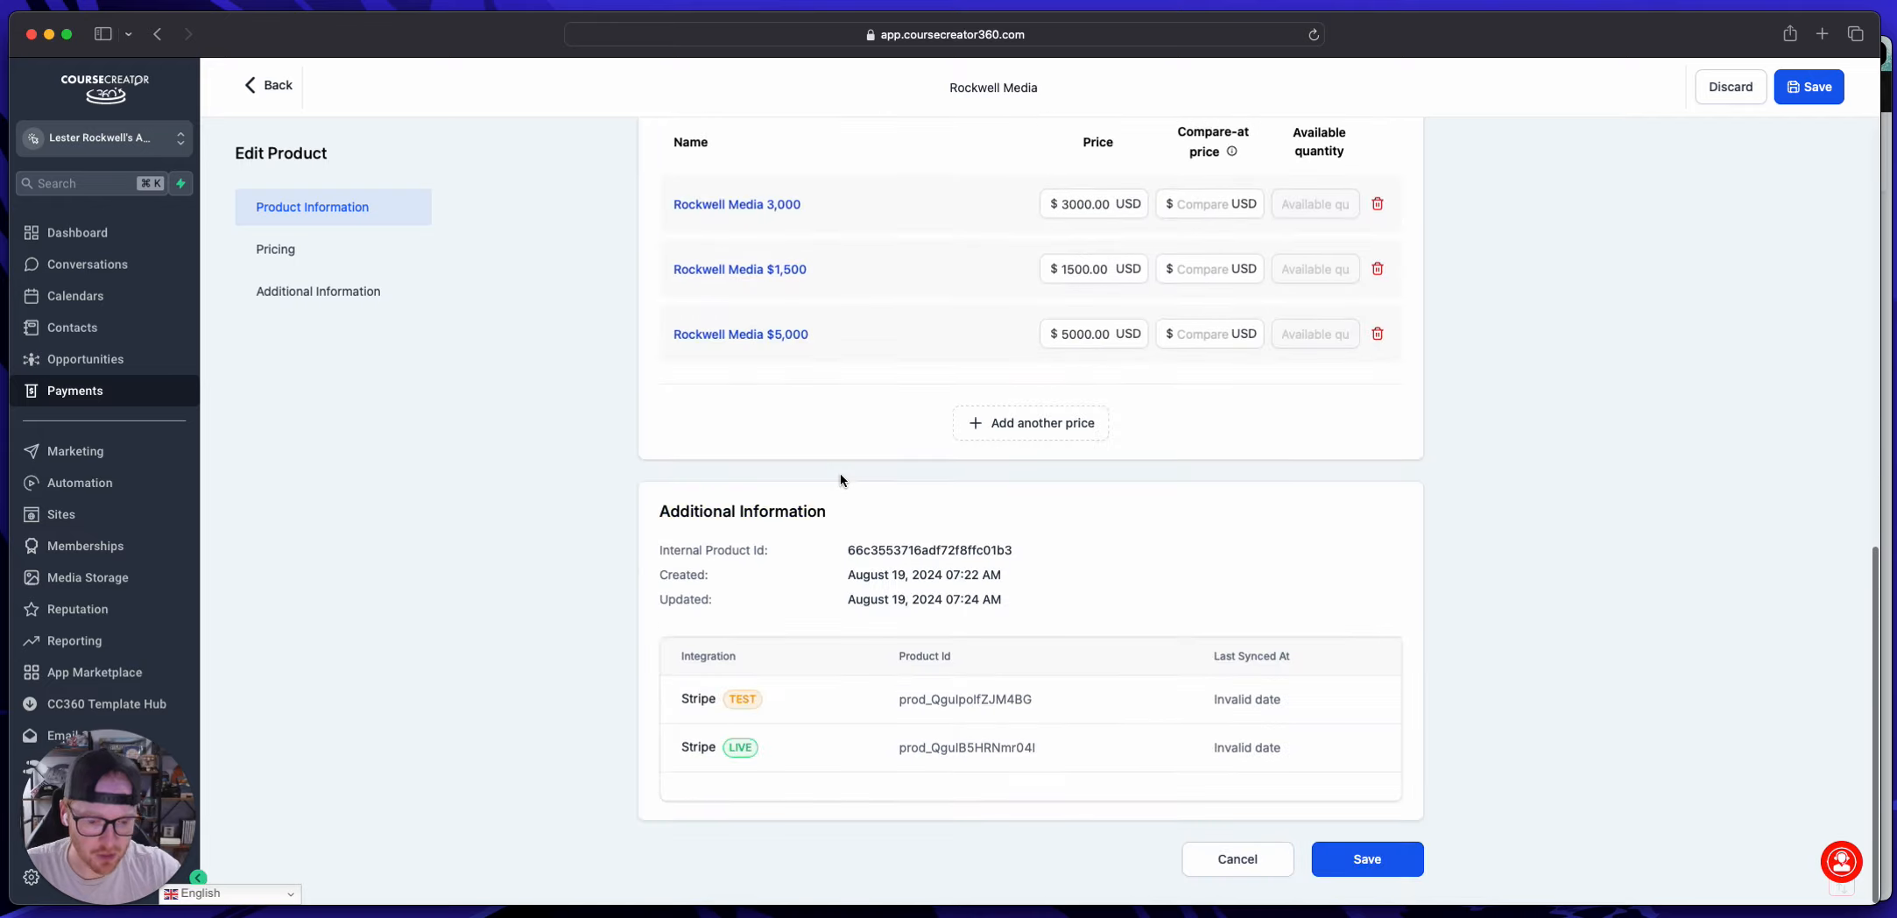
scroll(840, 473, up, 3)
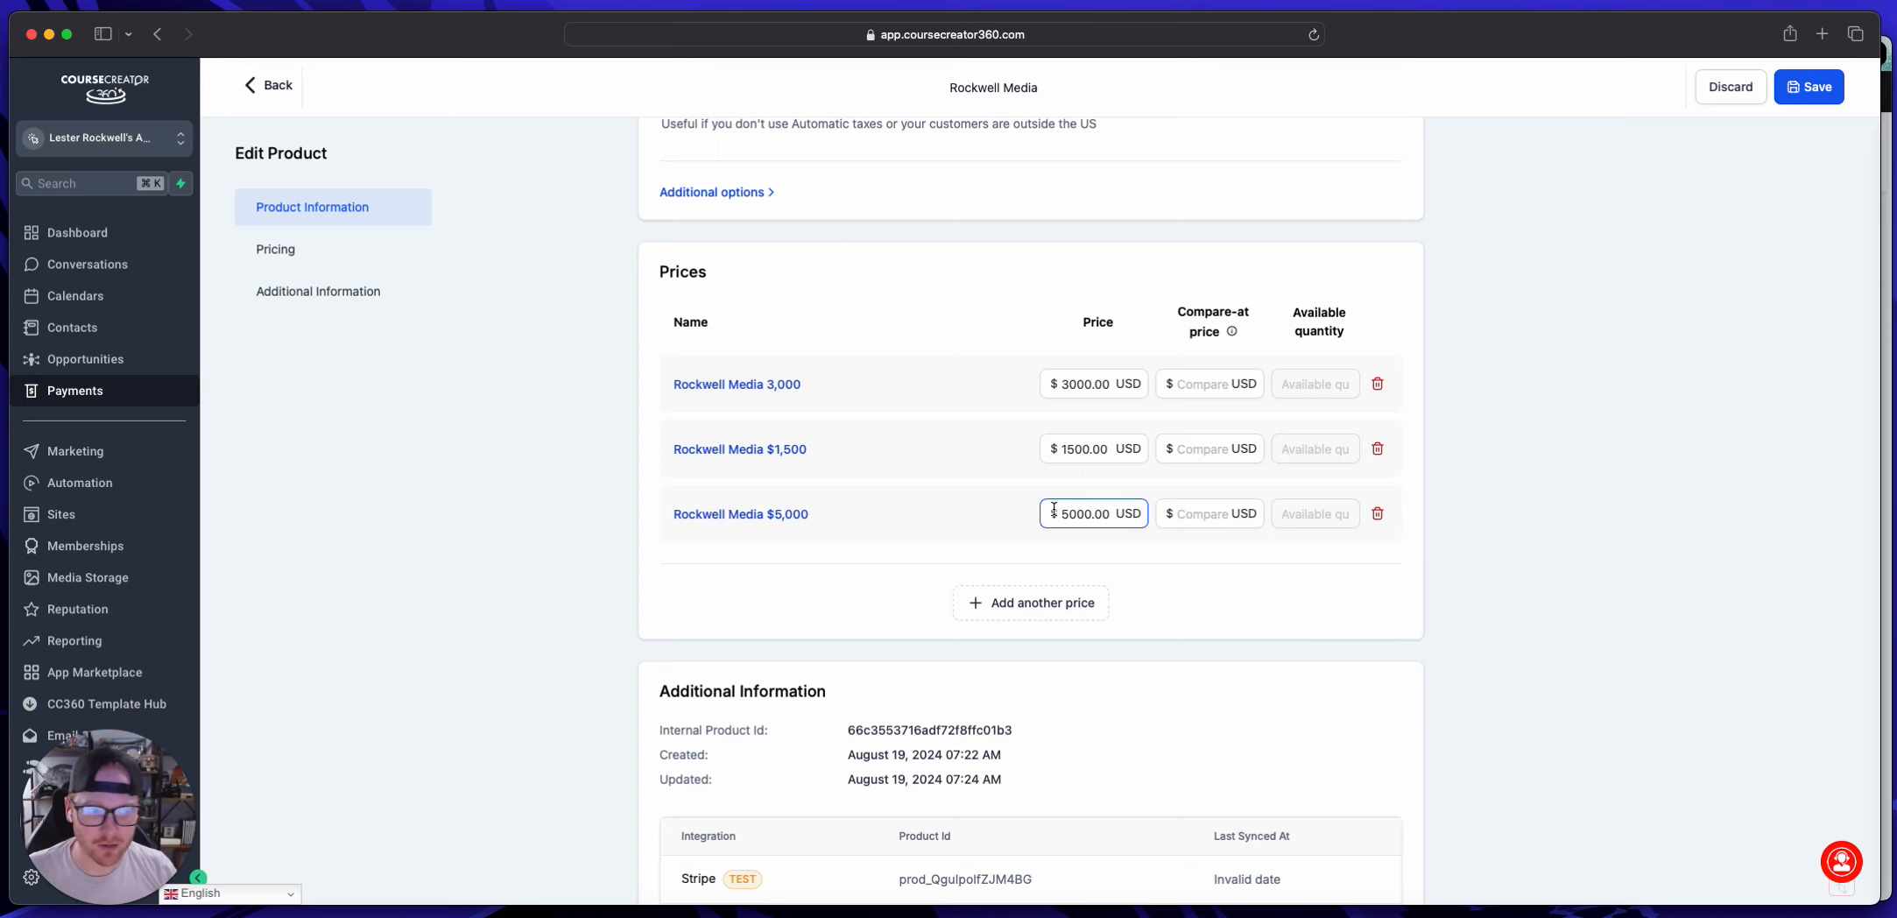
scroll(964, 464, up, 10)
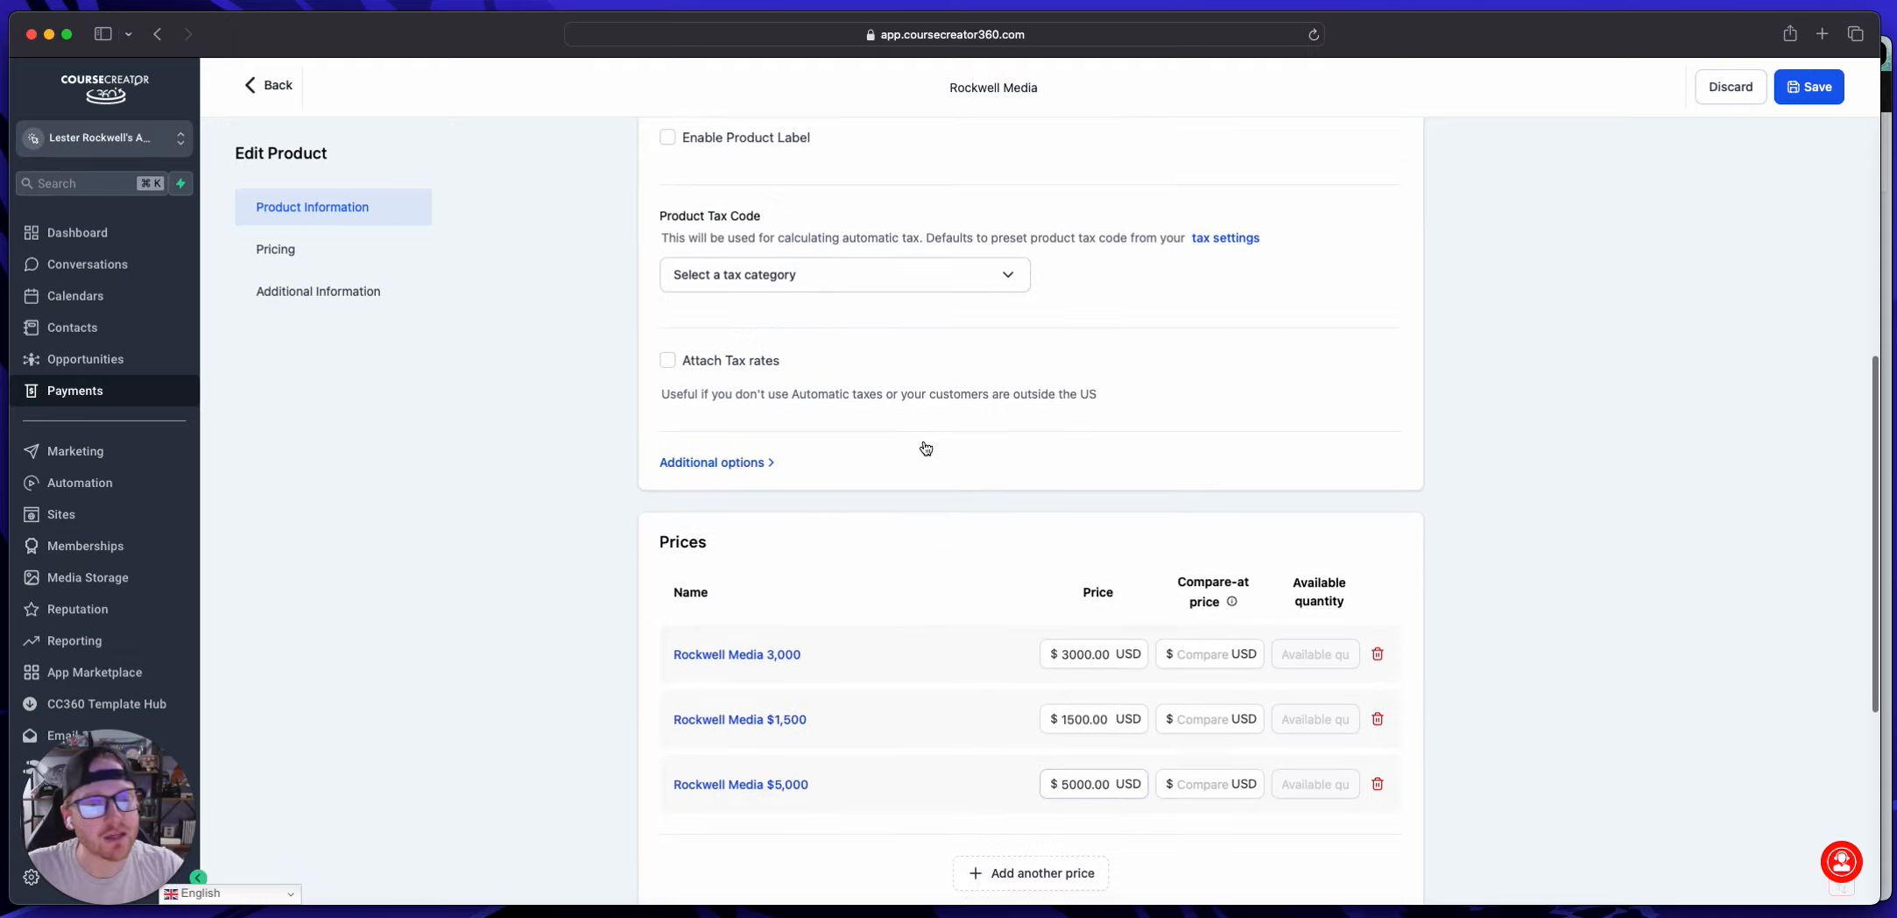
click(259, 92)
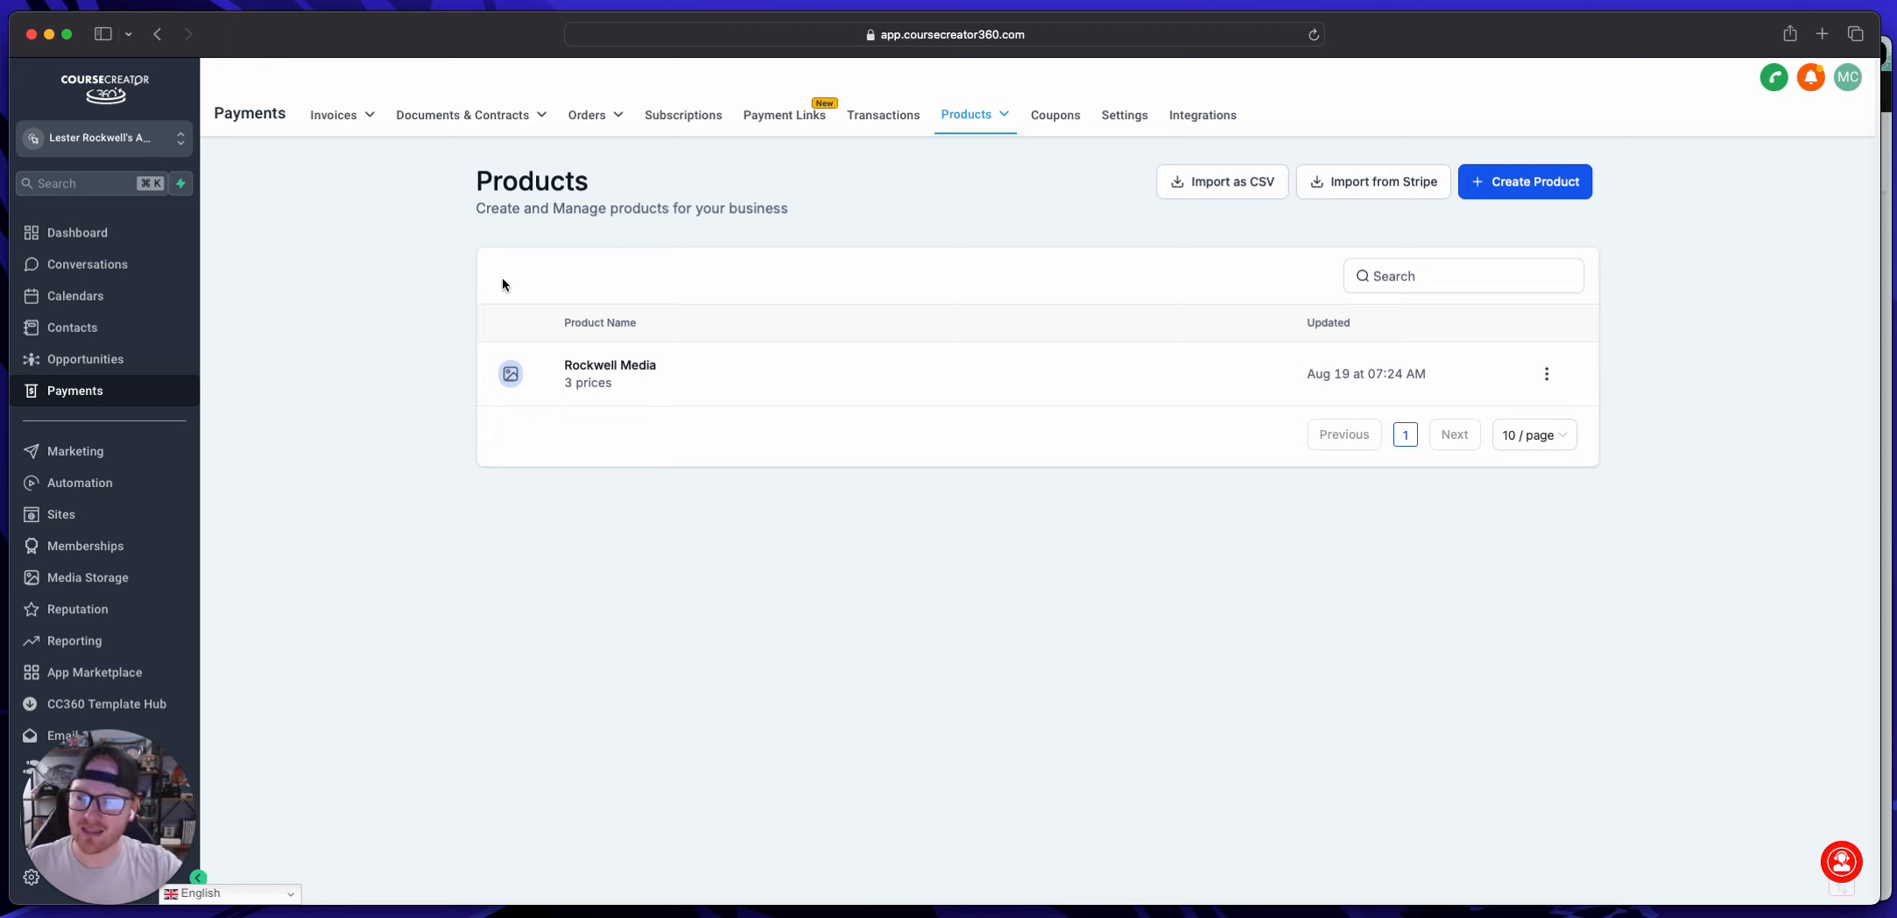
click(70, 512)
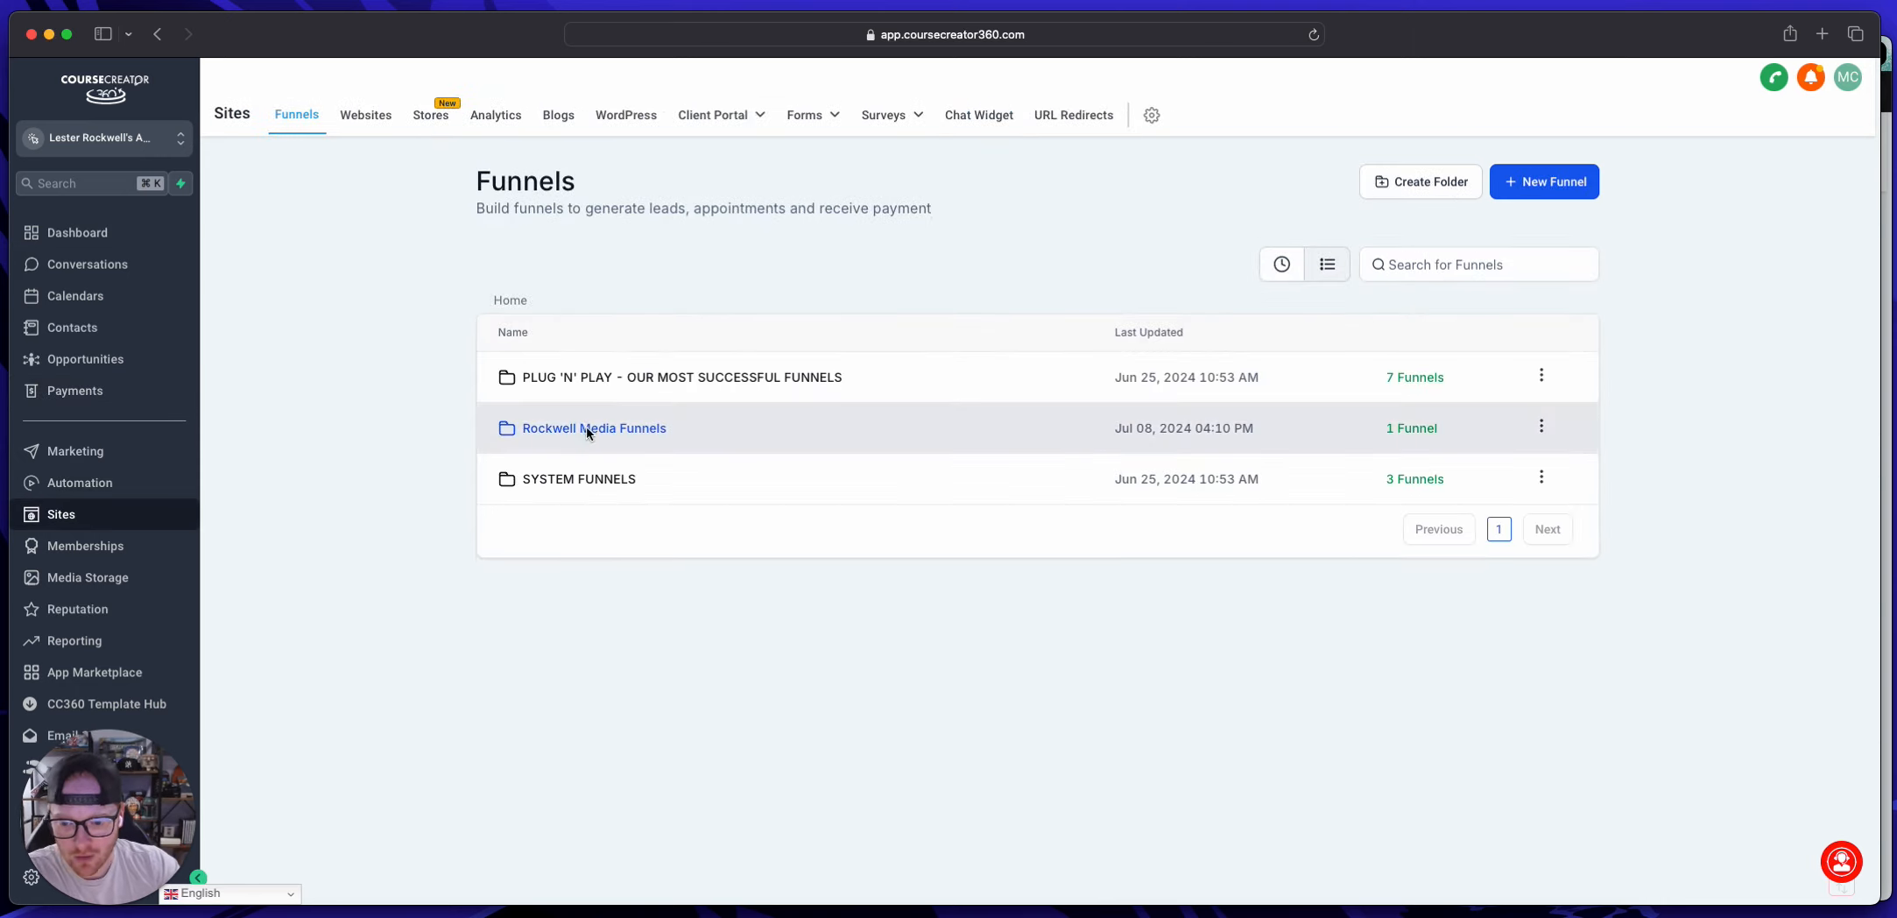
click(585, 426)
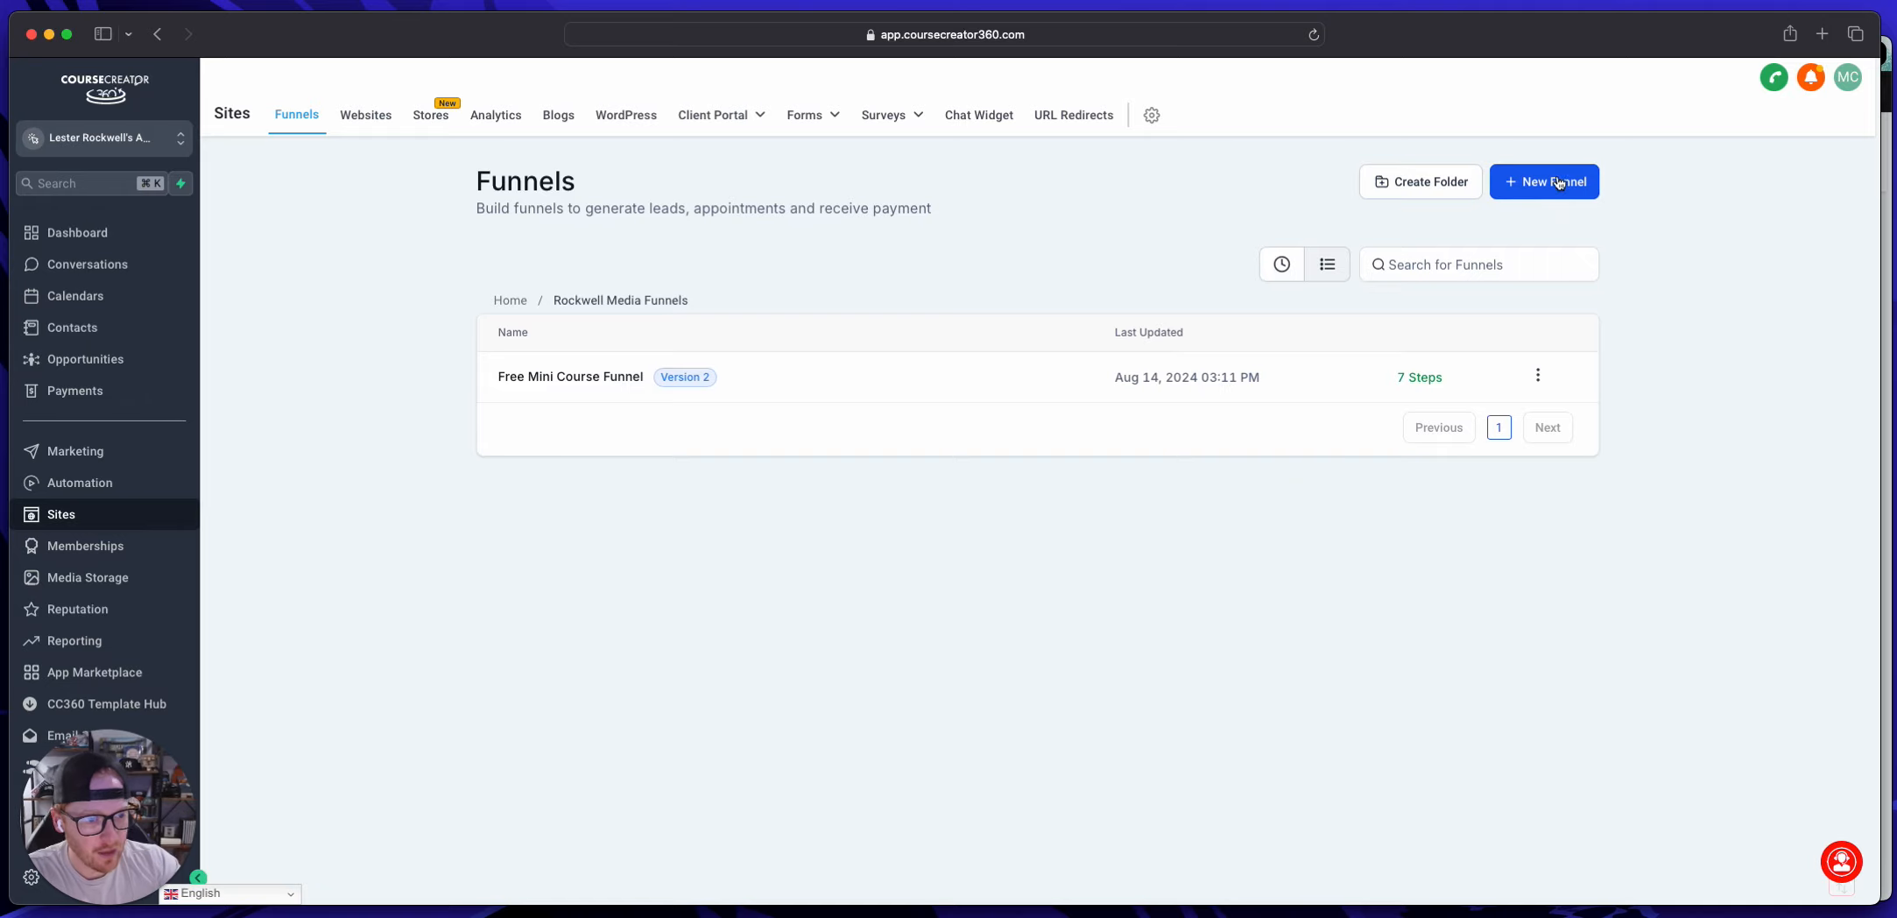
Step: Create a new funnel from blank named "CHECKOUT PAGES" in the Rockwell Media Funnels folder
click(1558, 182)
text(C)
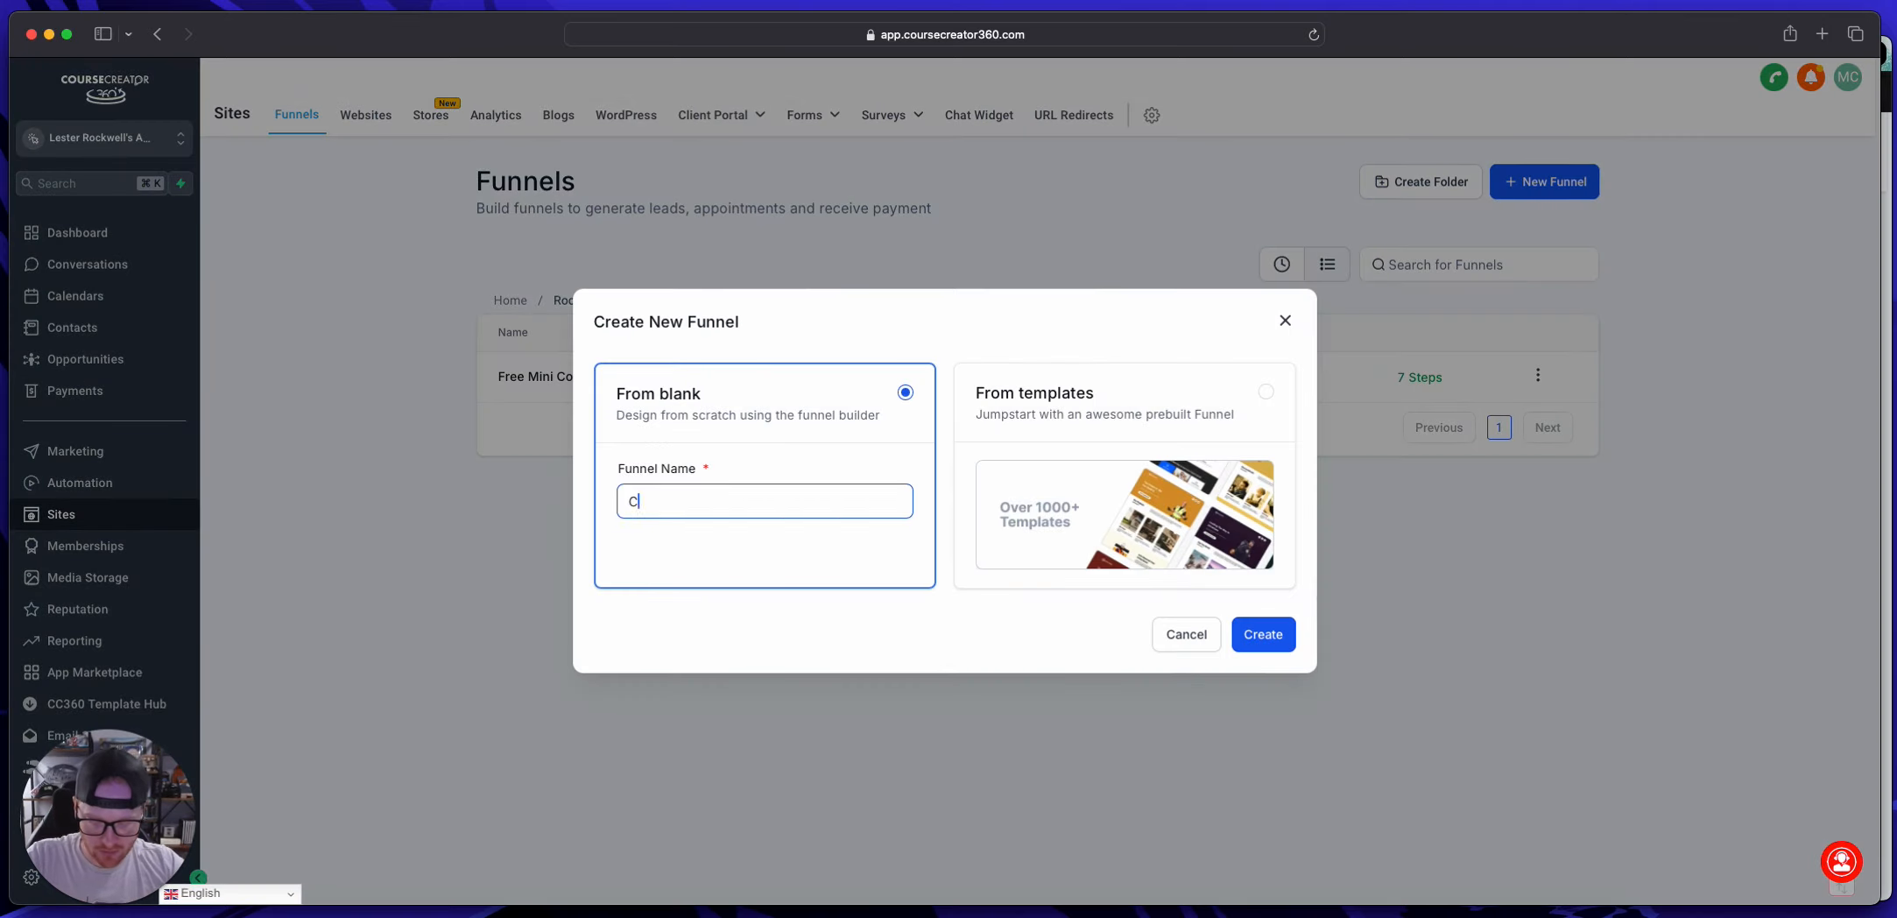
text(HECKOUT PAGES)
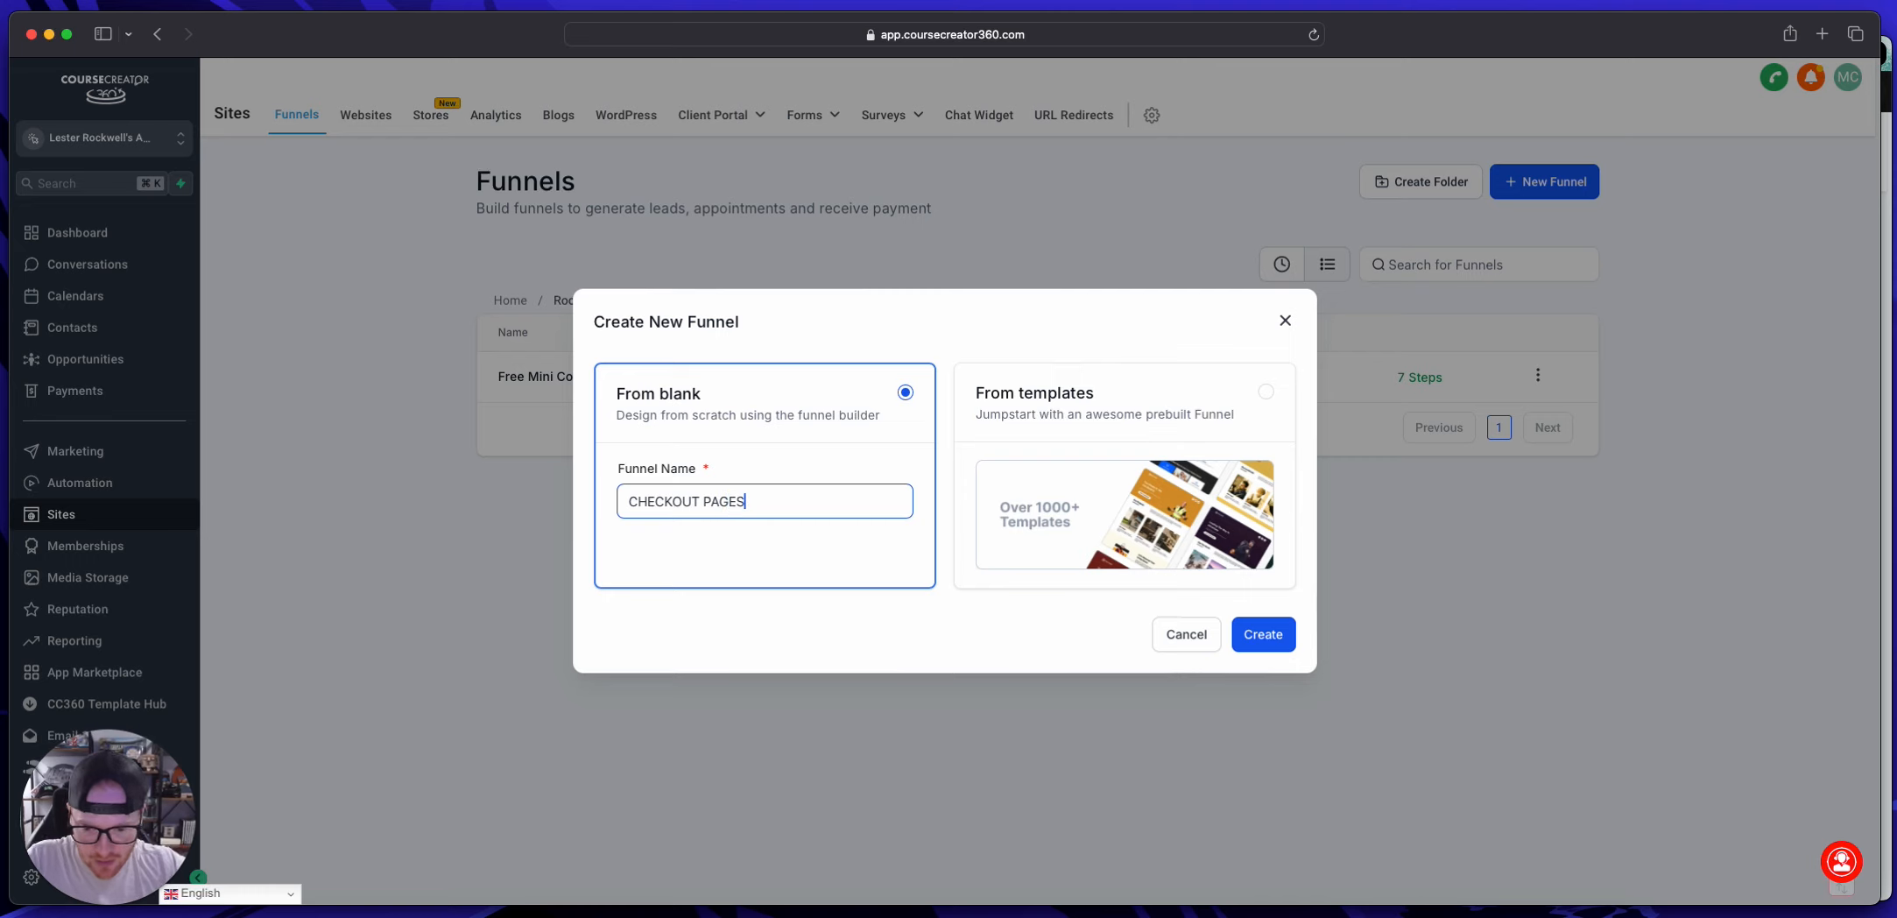
click(1274, 645)
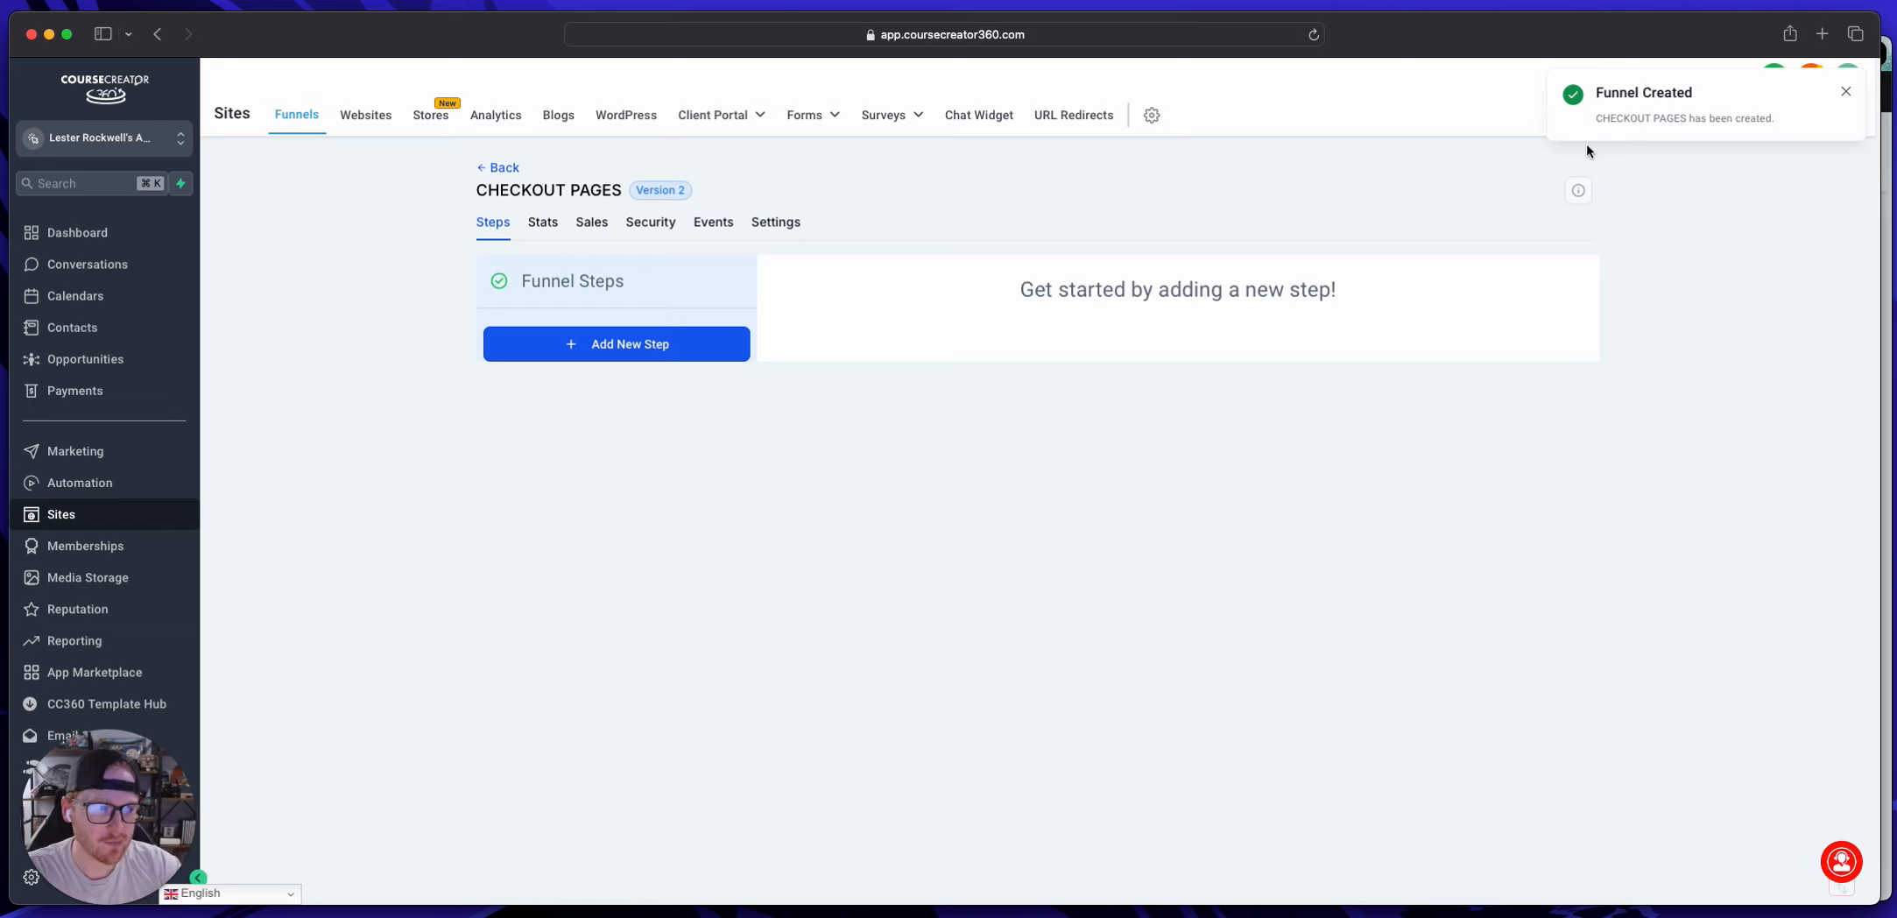
click(1845, 91)
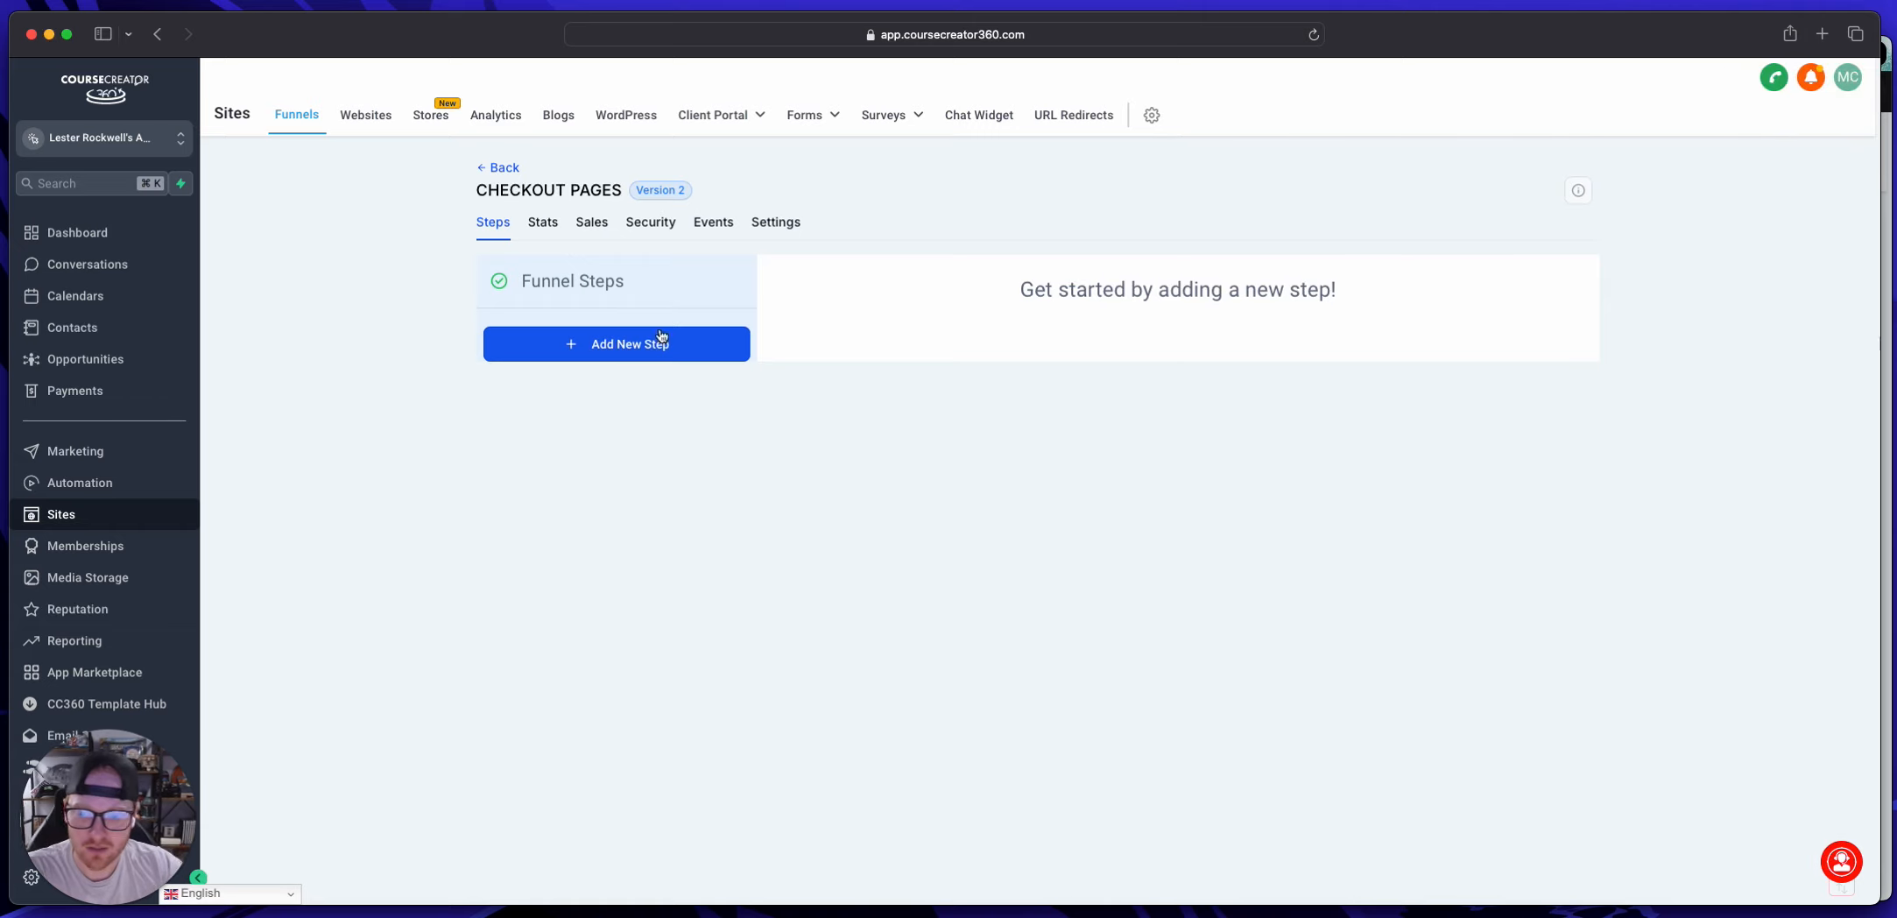
Step: Add a first step with the page name "$1,500" to the CHECKOUT PAGES funnel
click(600, 348)
click(842, 400)
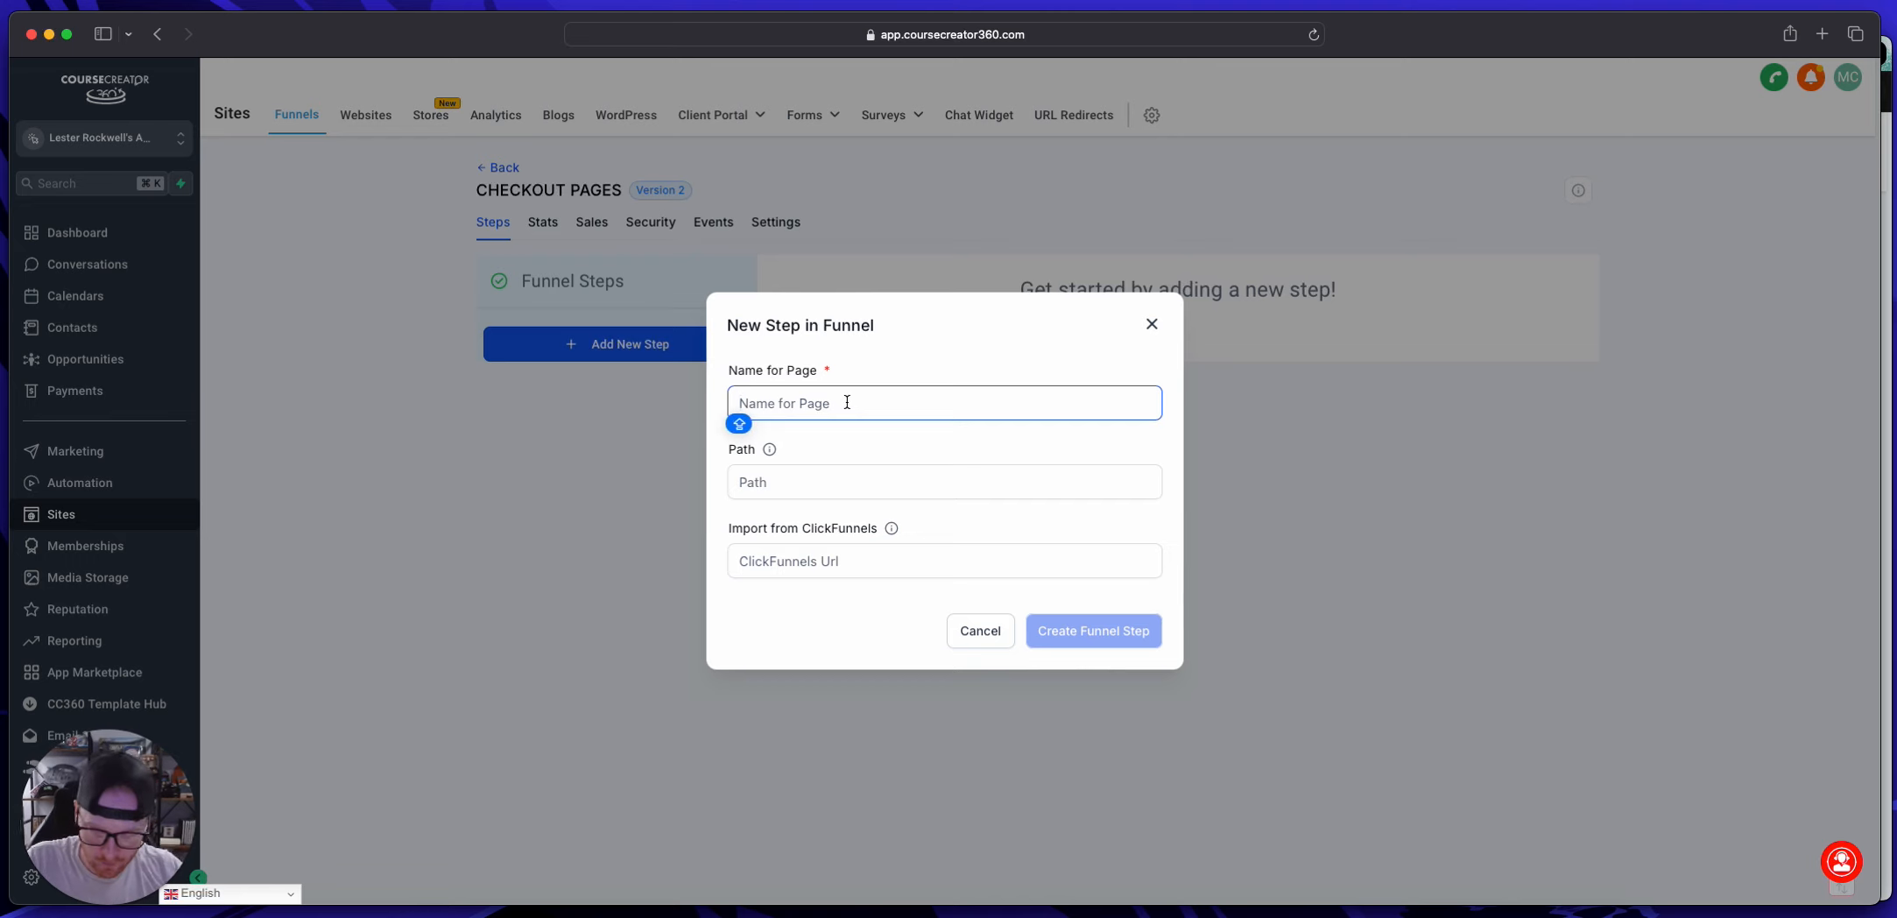
text($1)
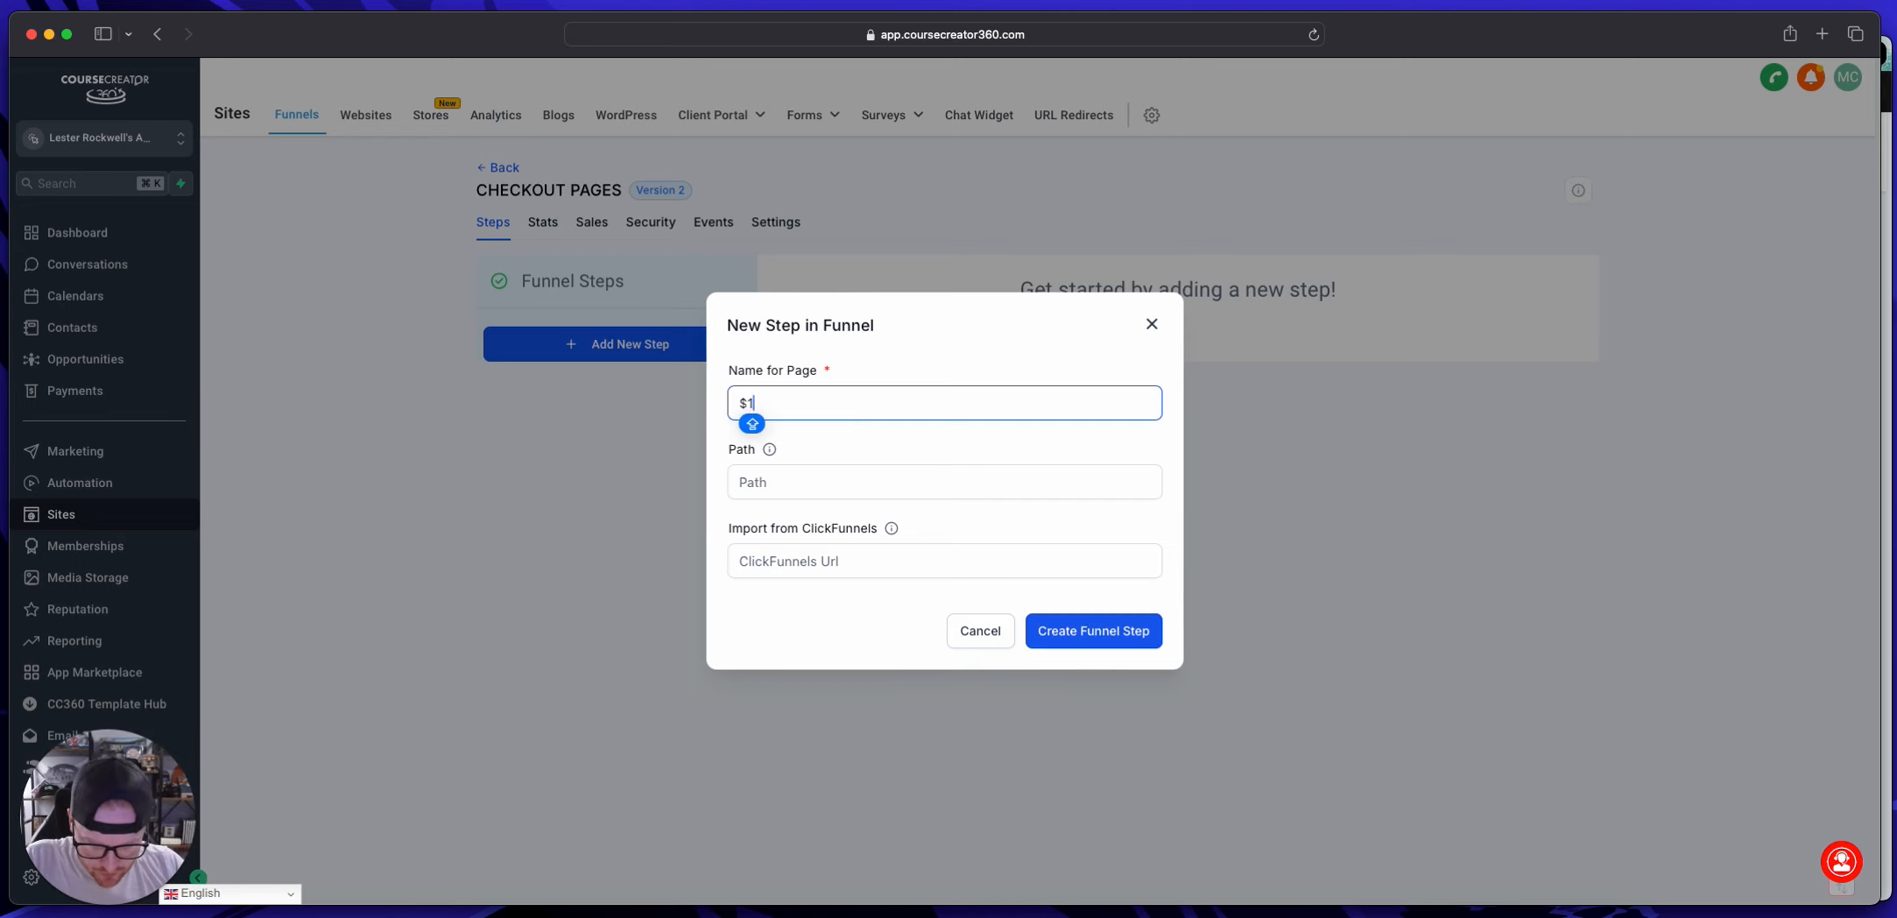
text(,500)
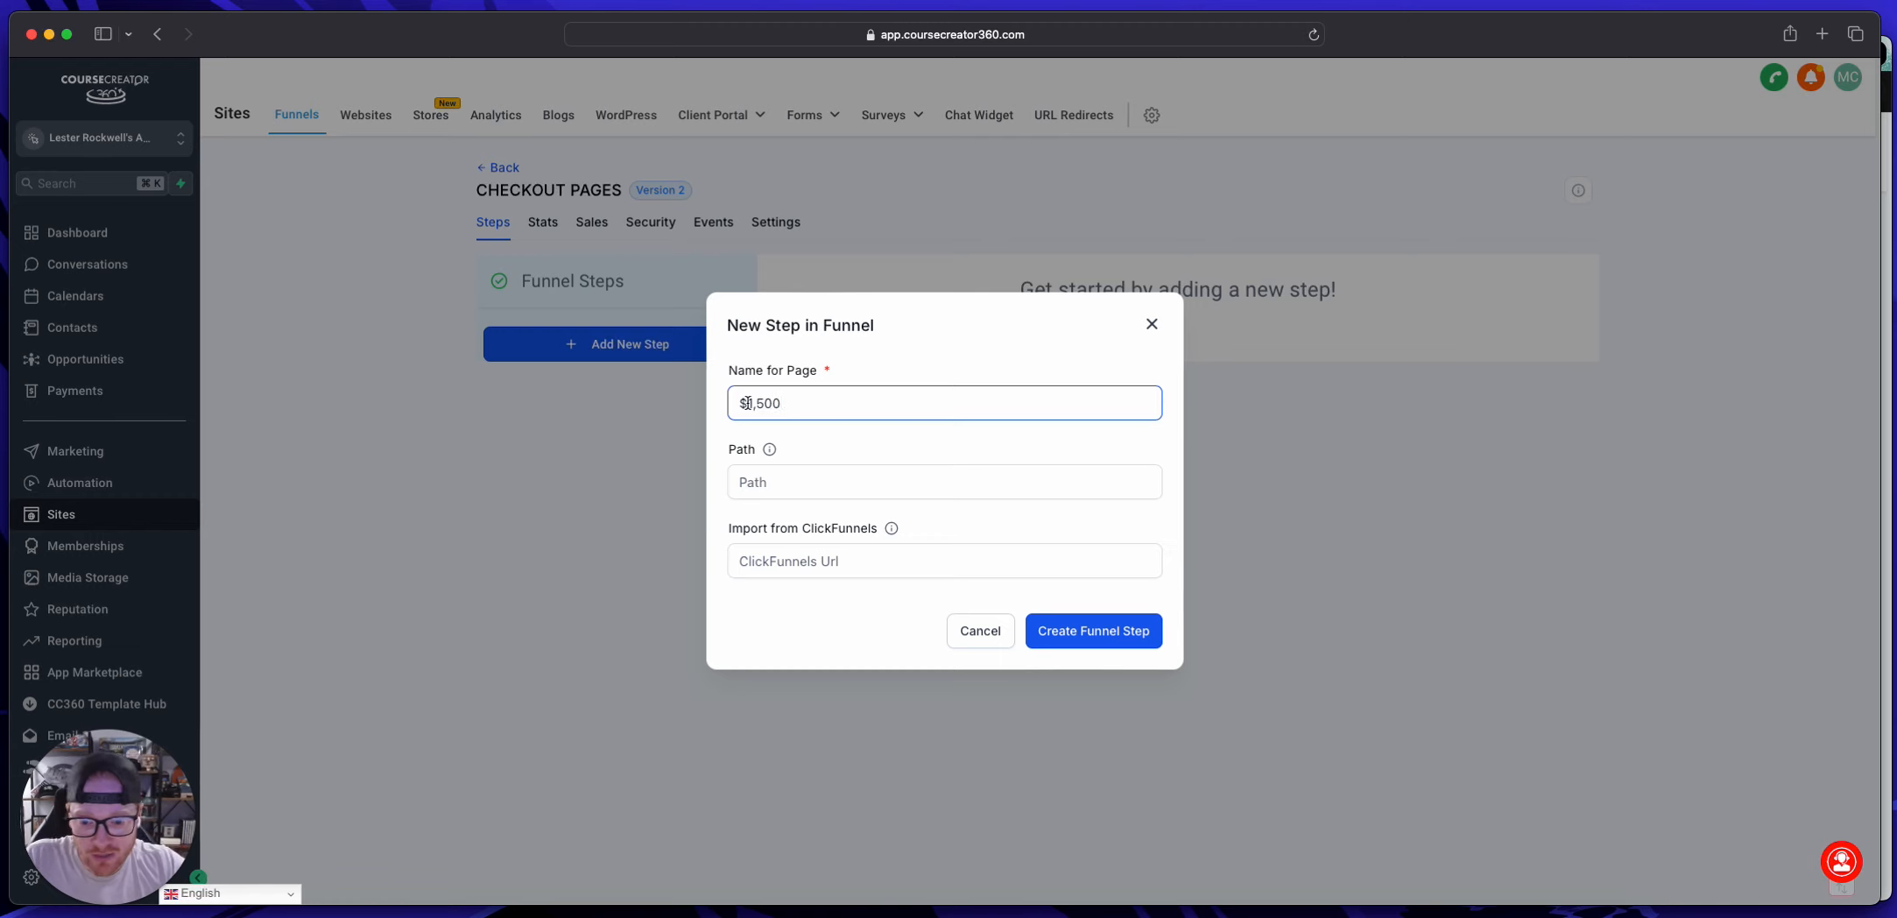
drag(782, 403, 720, 403)
click(1103, 632)
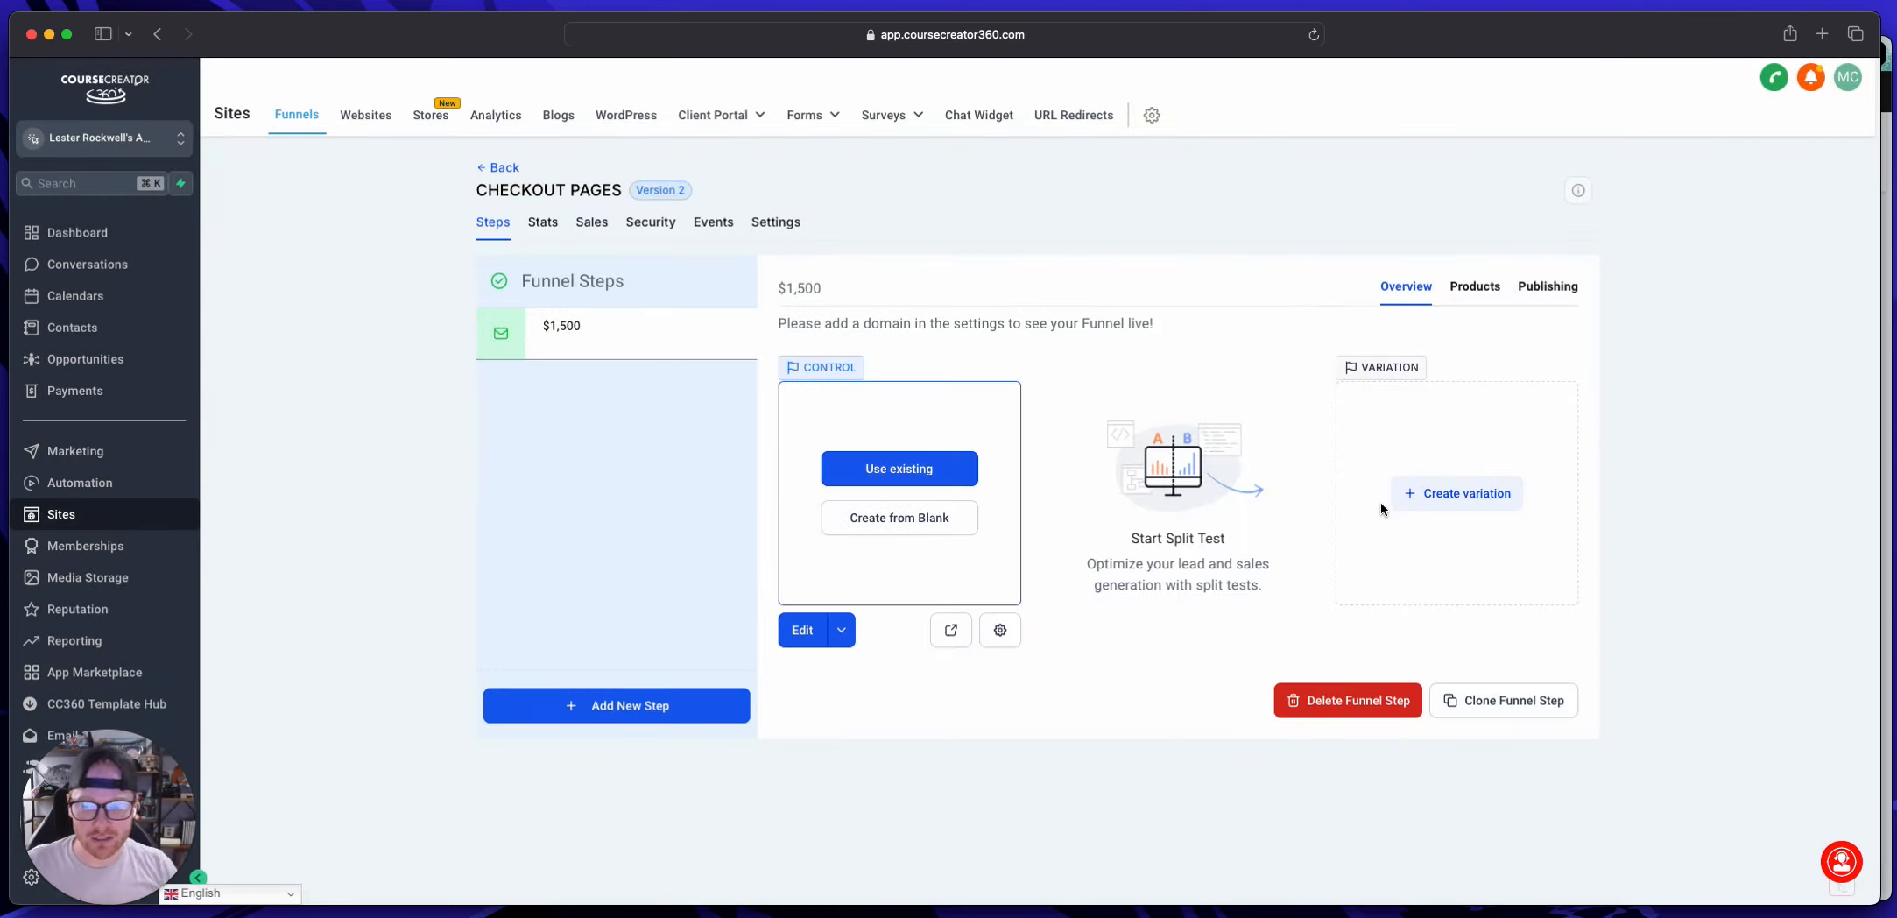
Step: Add a second funnel step with the page name "$3,000"
click(594, 708)
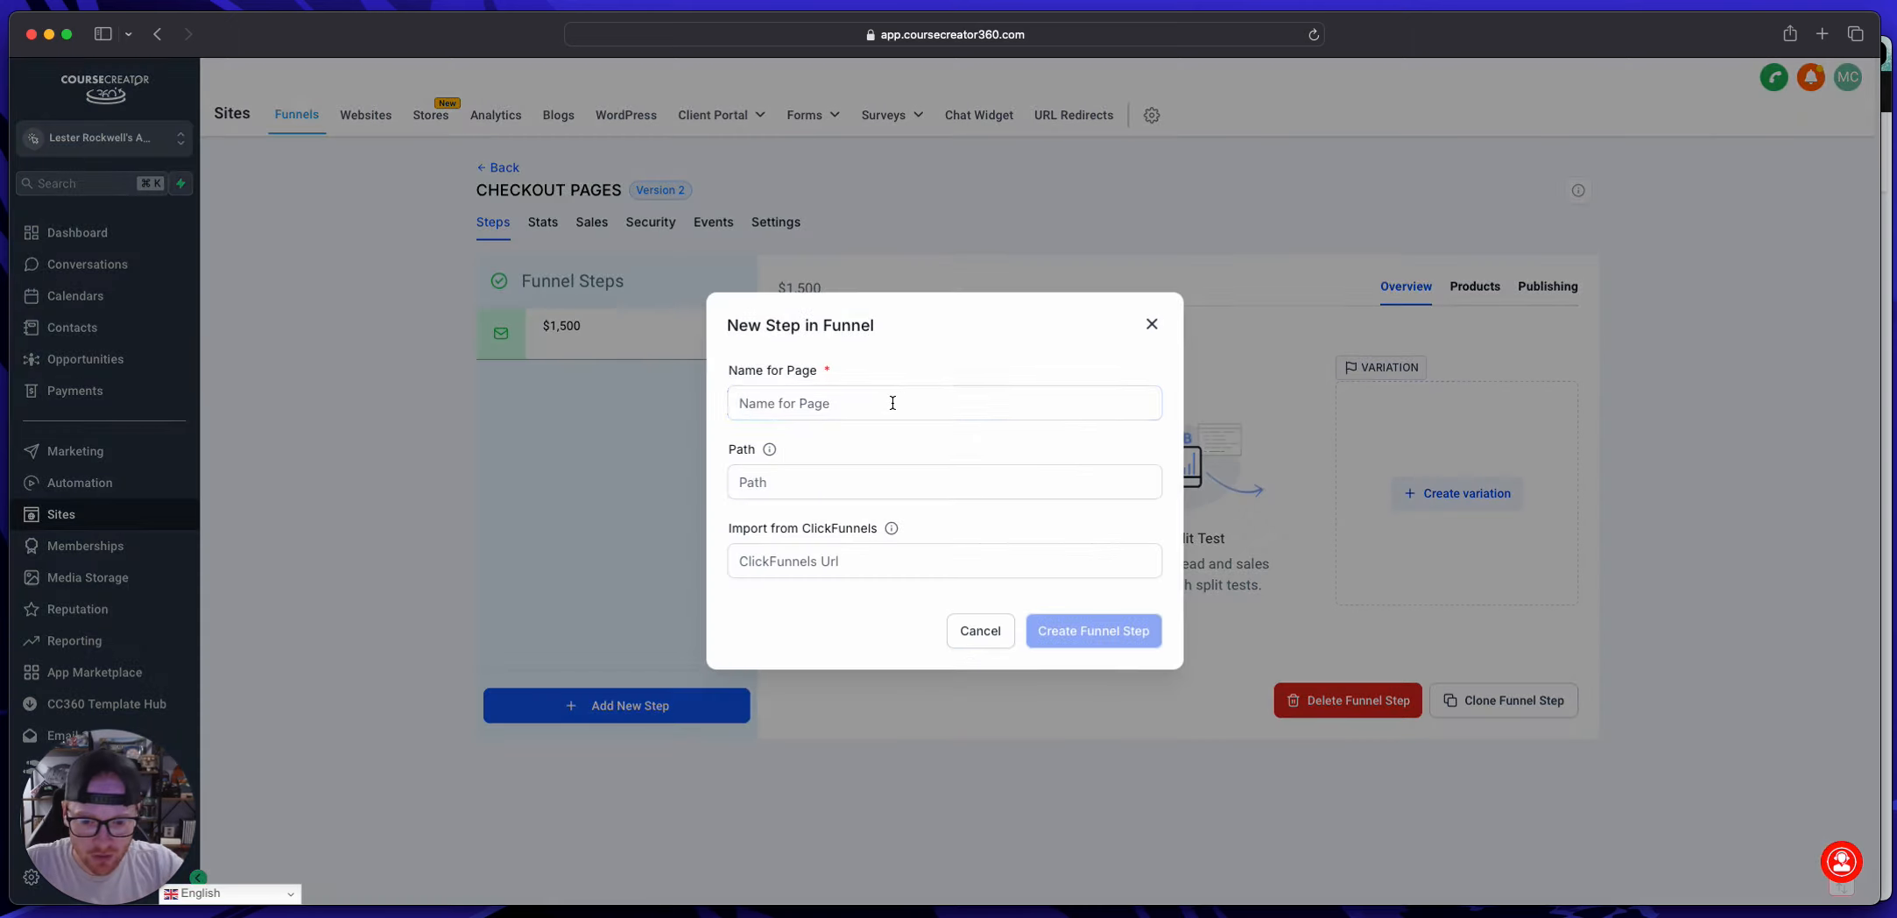
click(888, 402)
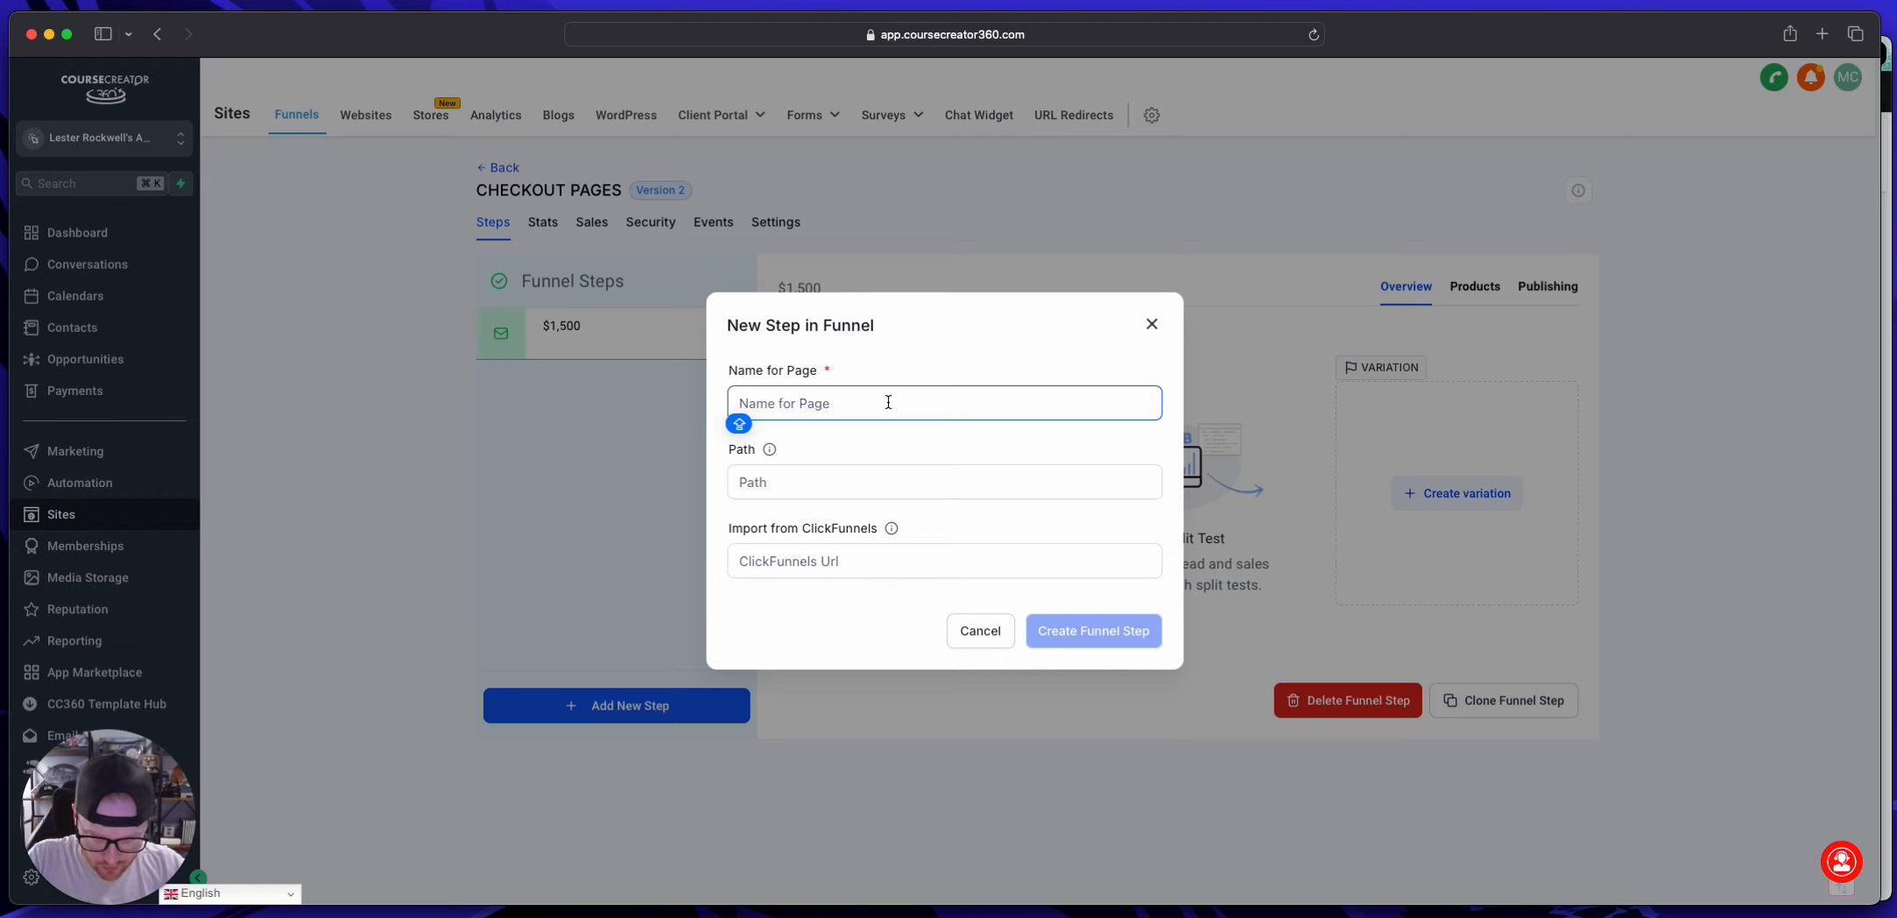
text($3,000)
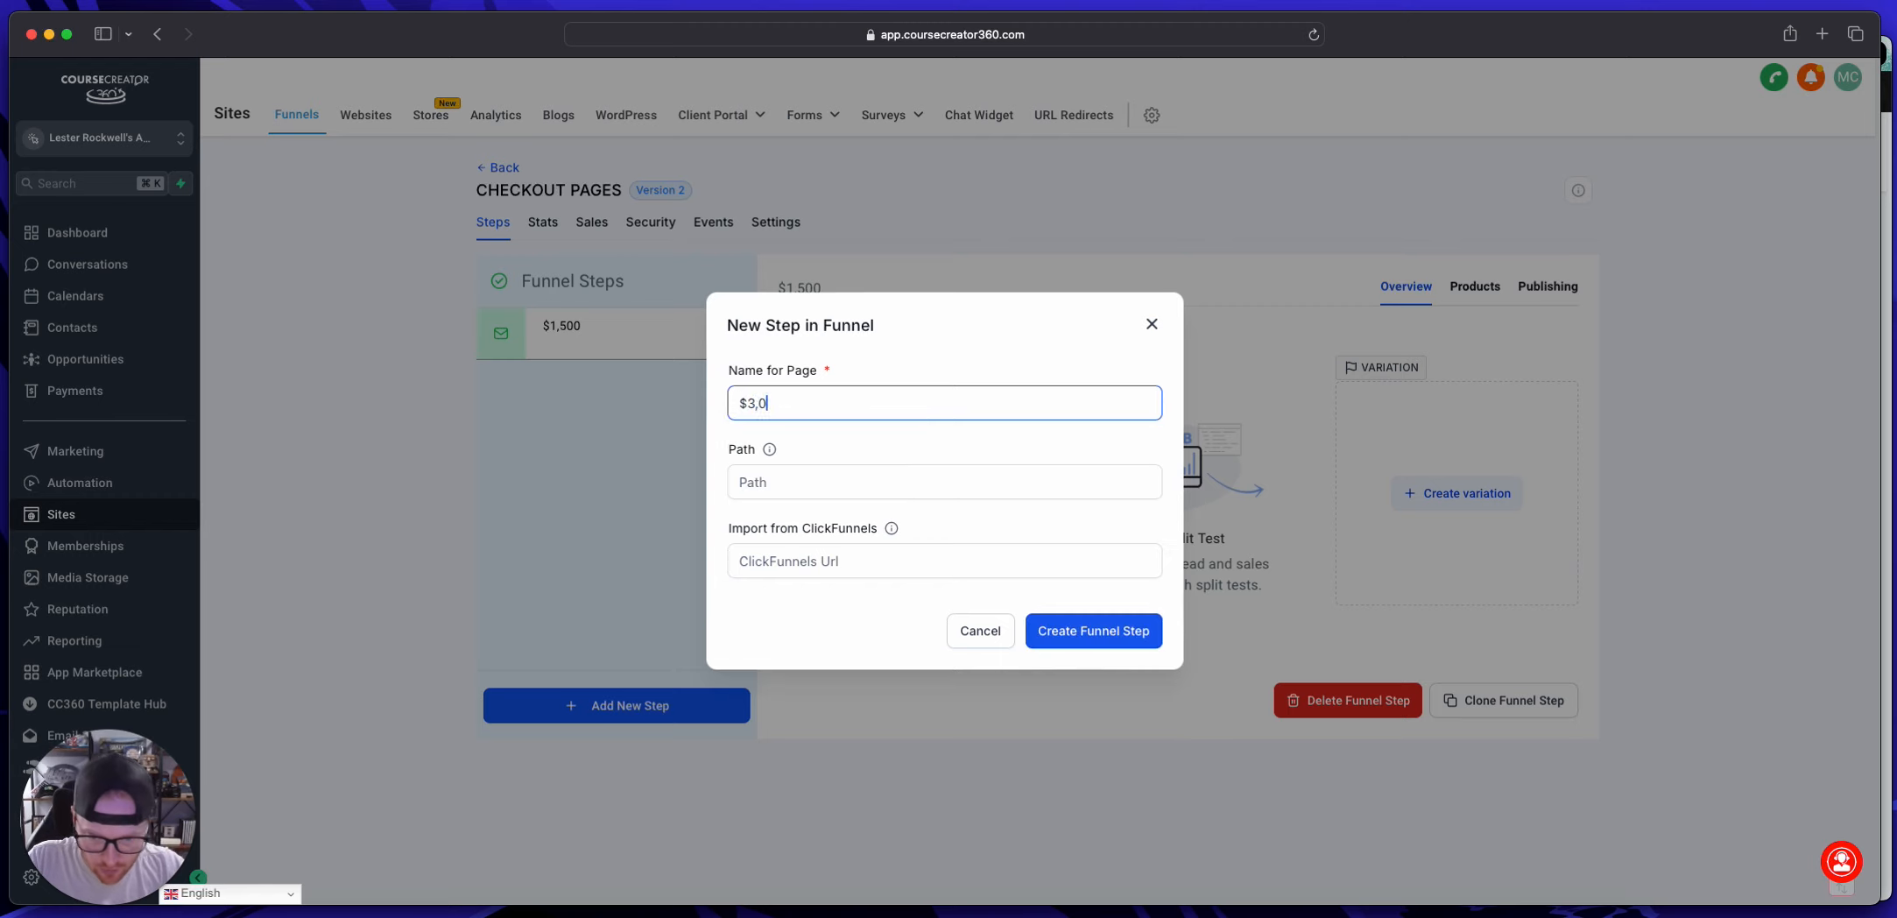
triple_click(873, 405)
key(super+c)
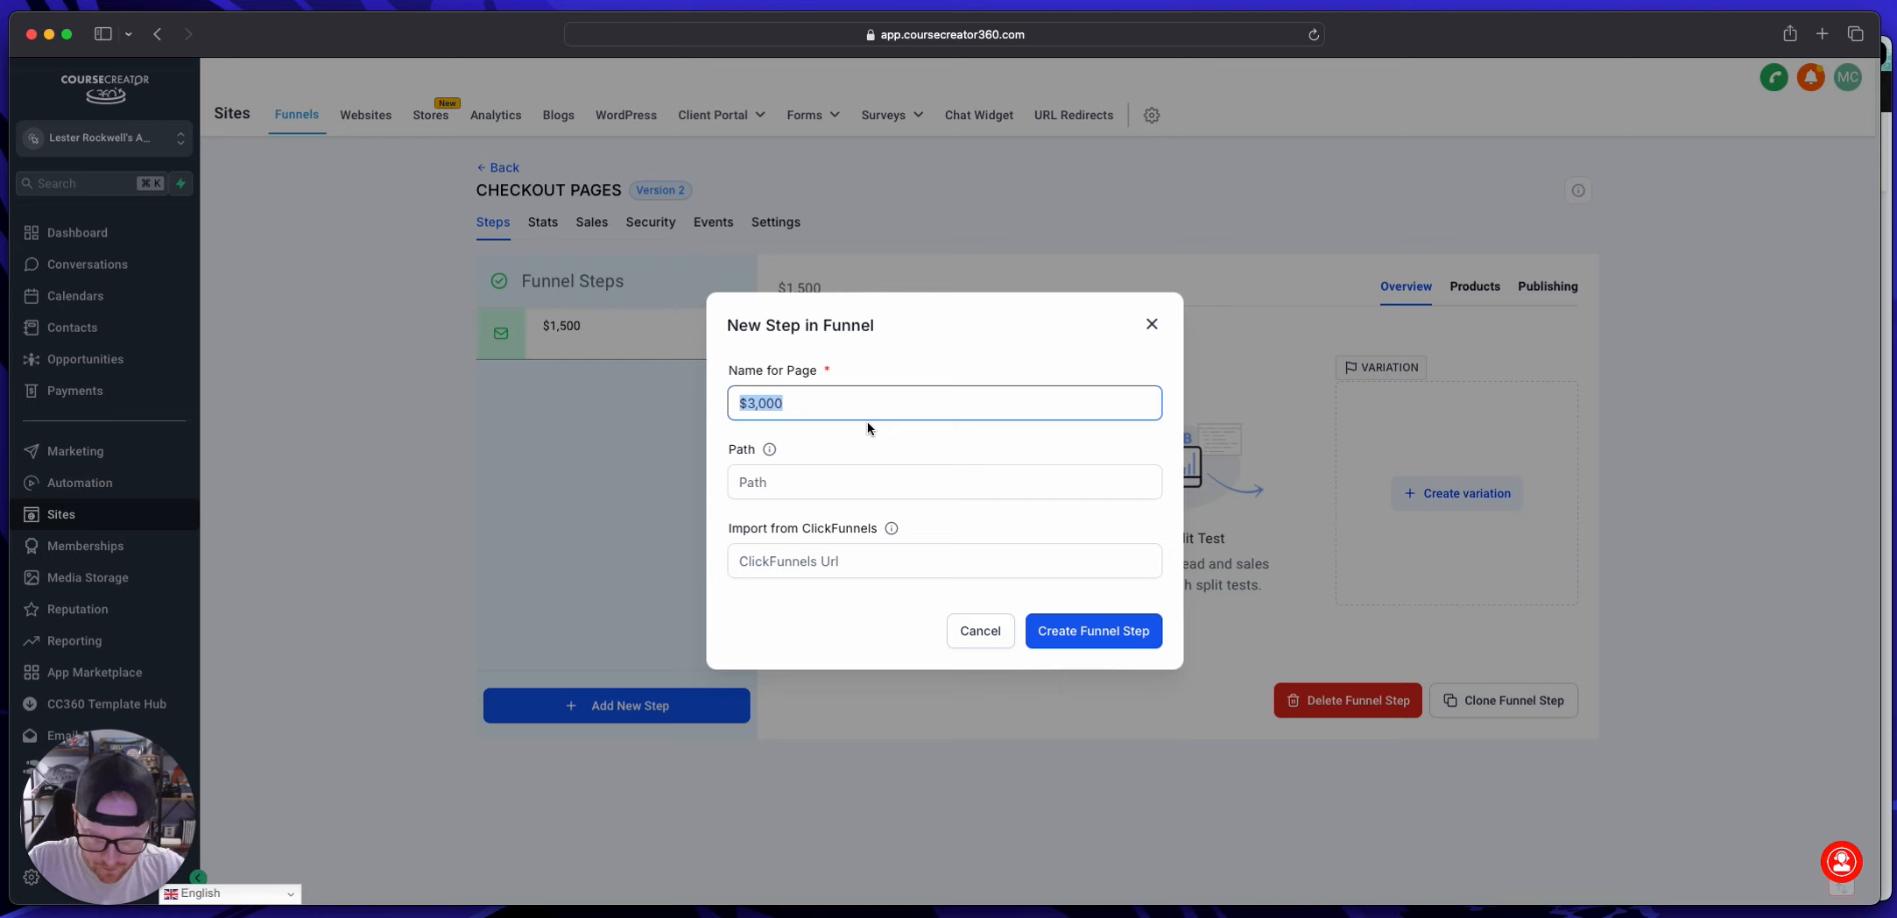
click(1093, 631)
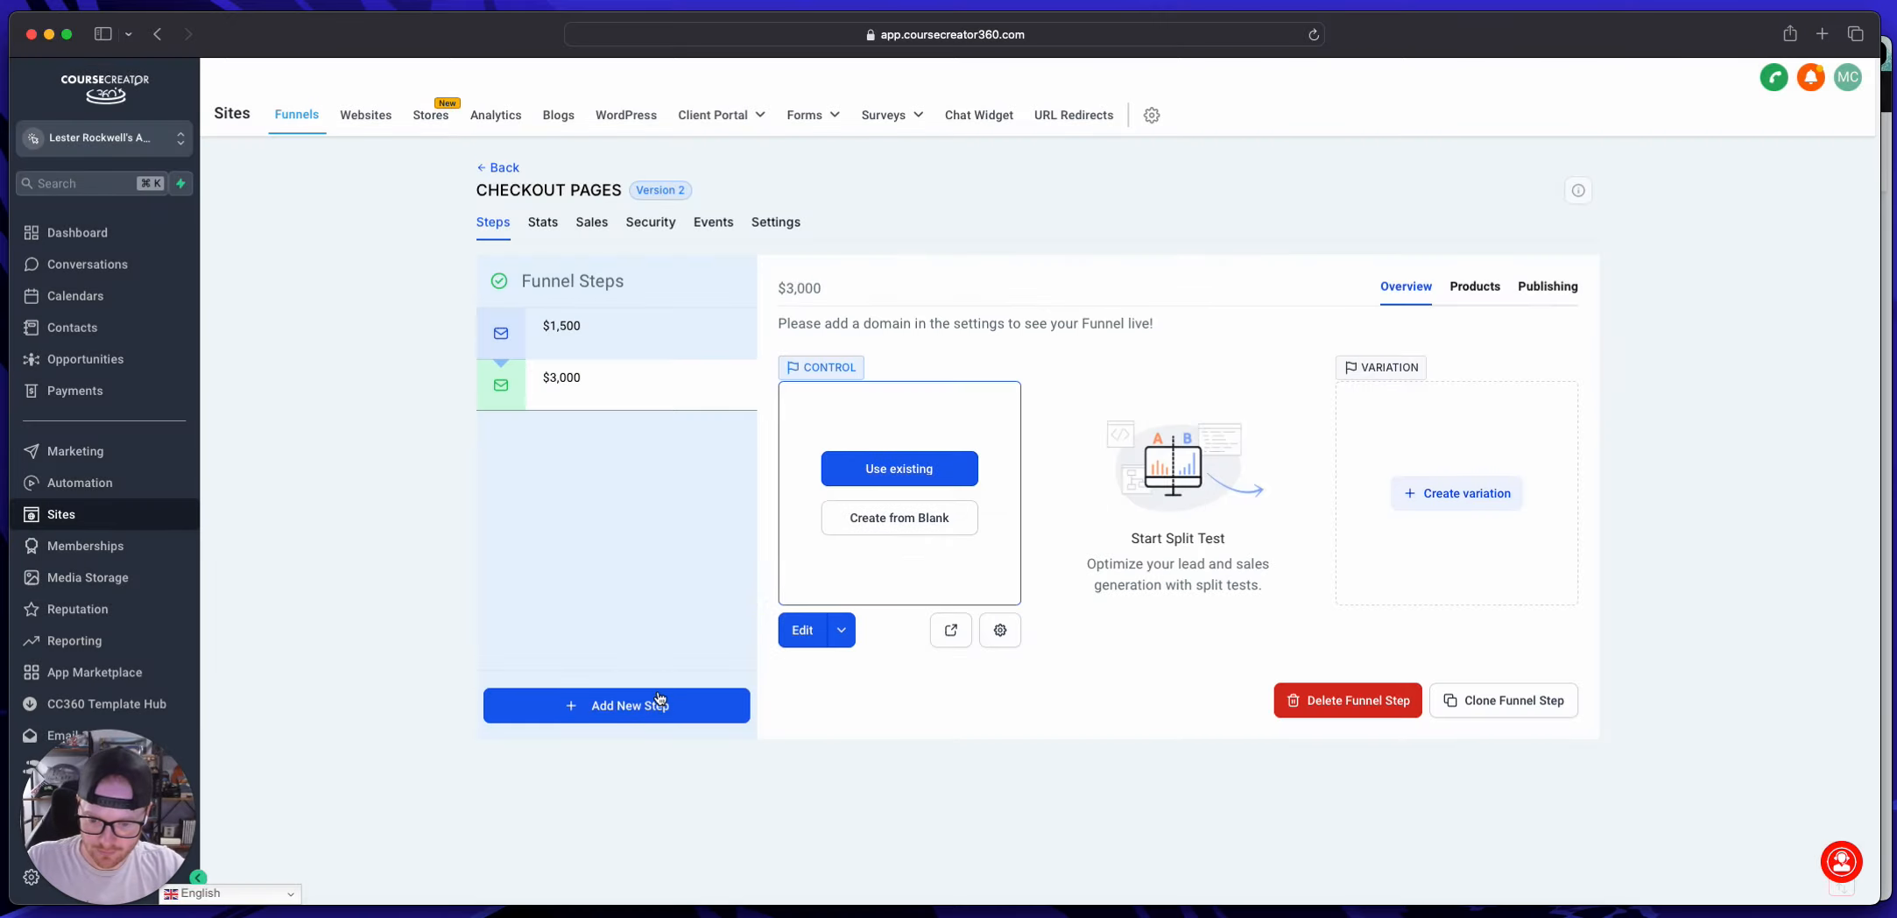
Step: Add a third funnel step with the page name "$5,000"
click(657, 706)
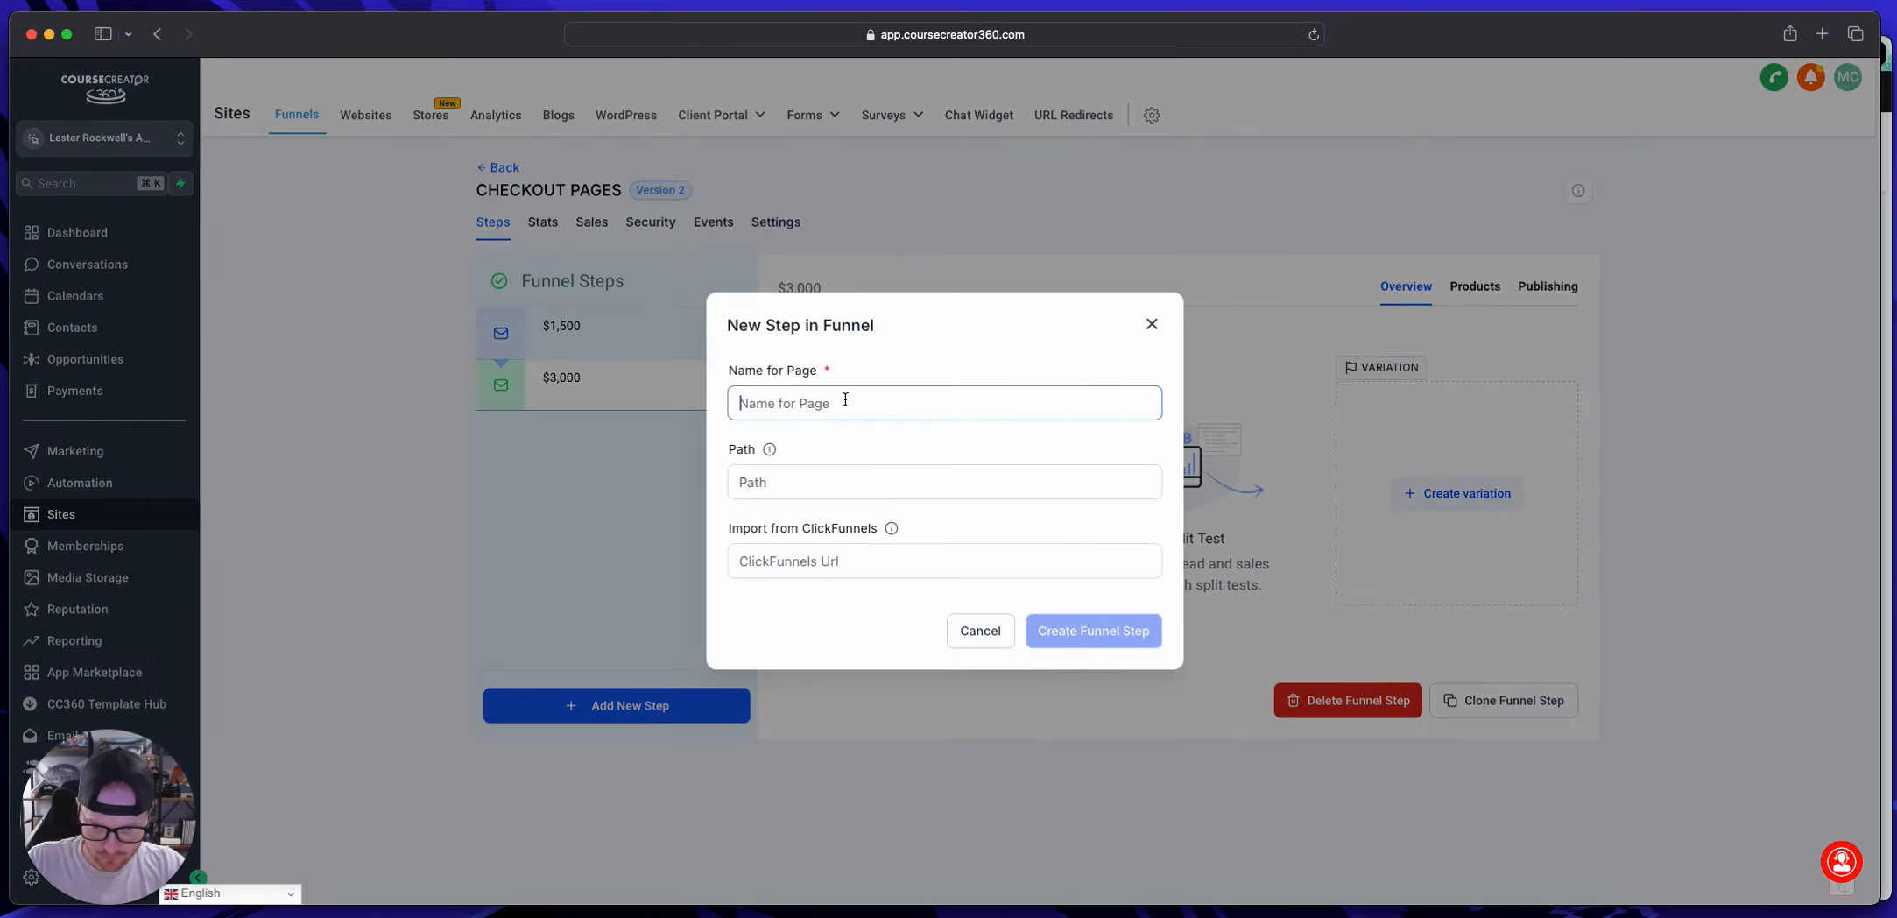
key(super+v)
text(5)
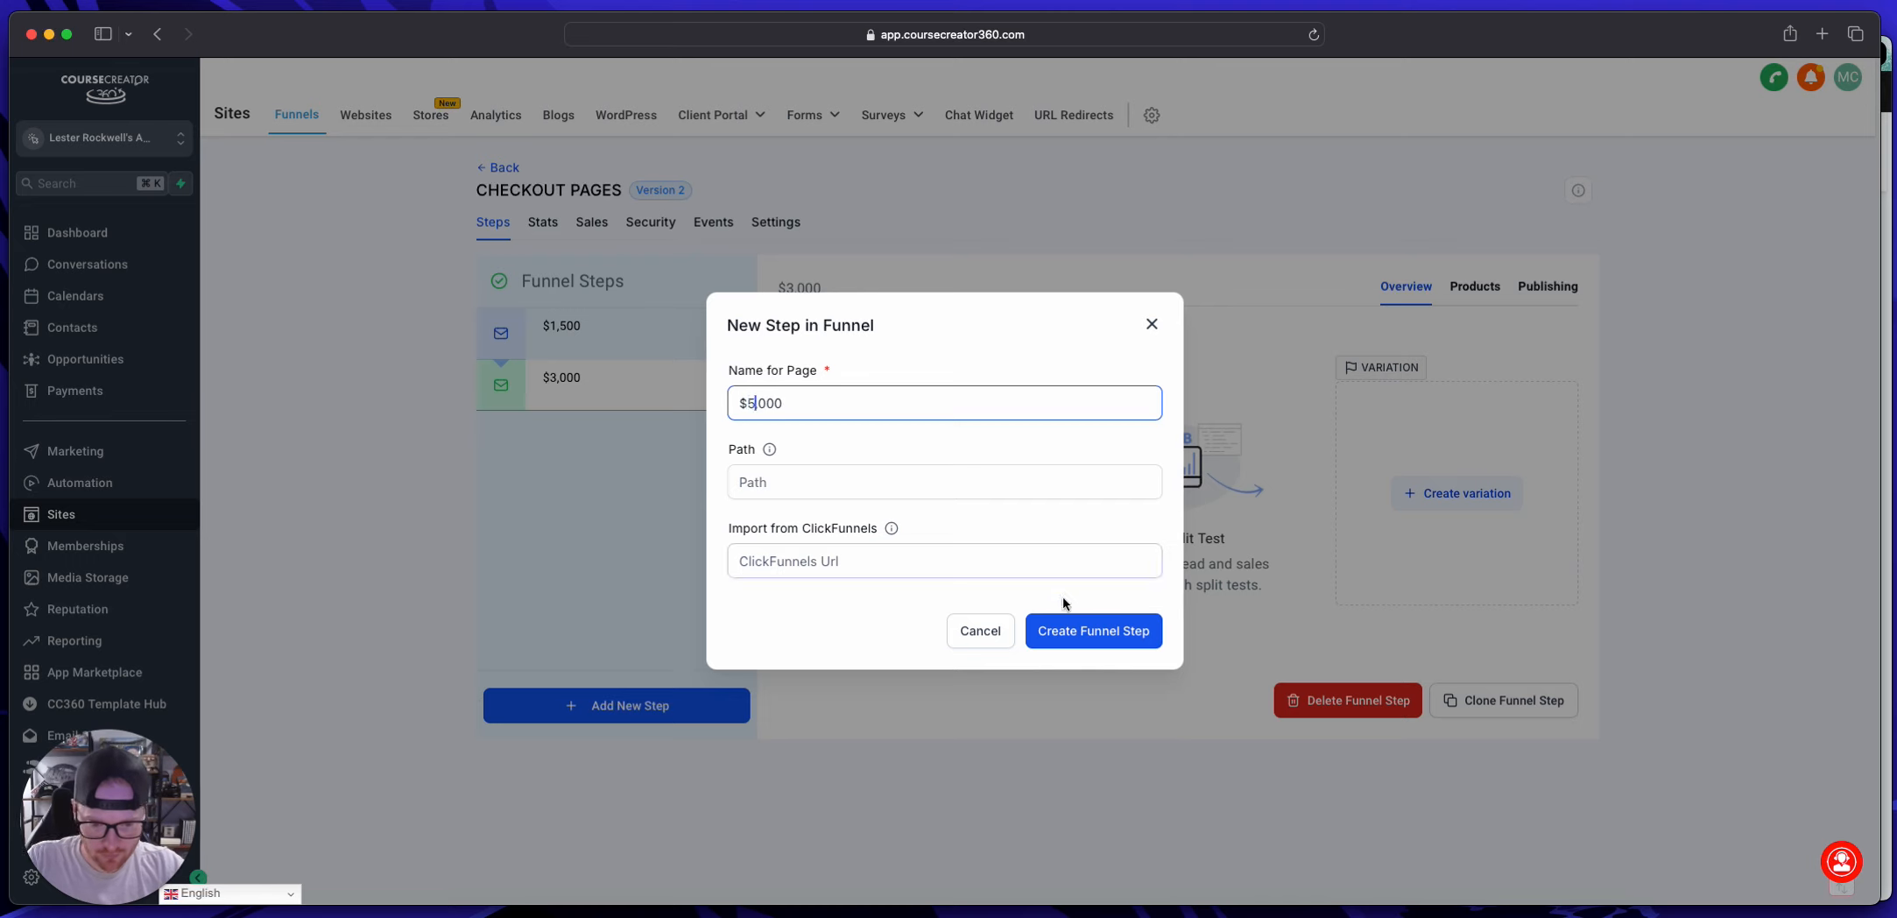
click(1067, 632)
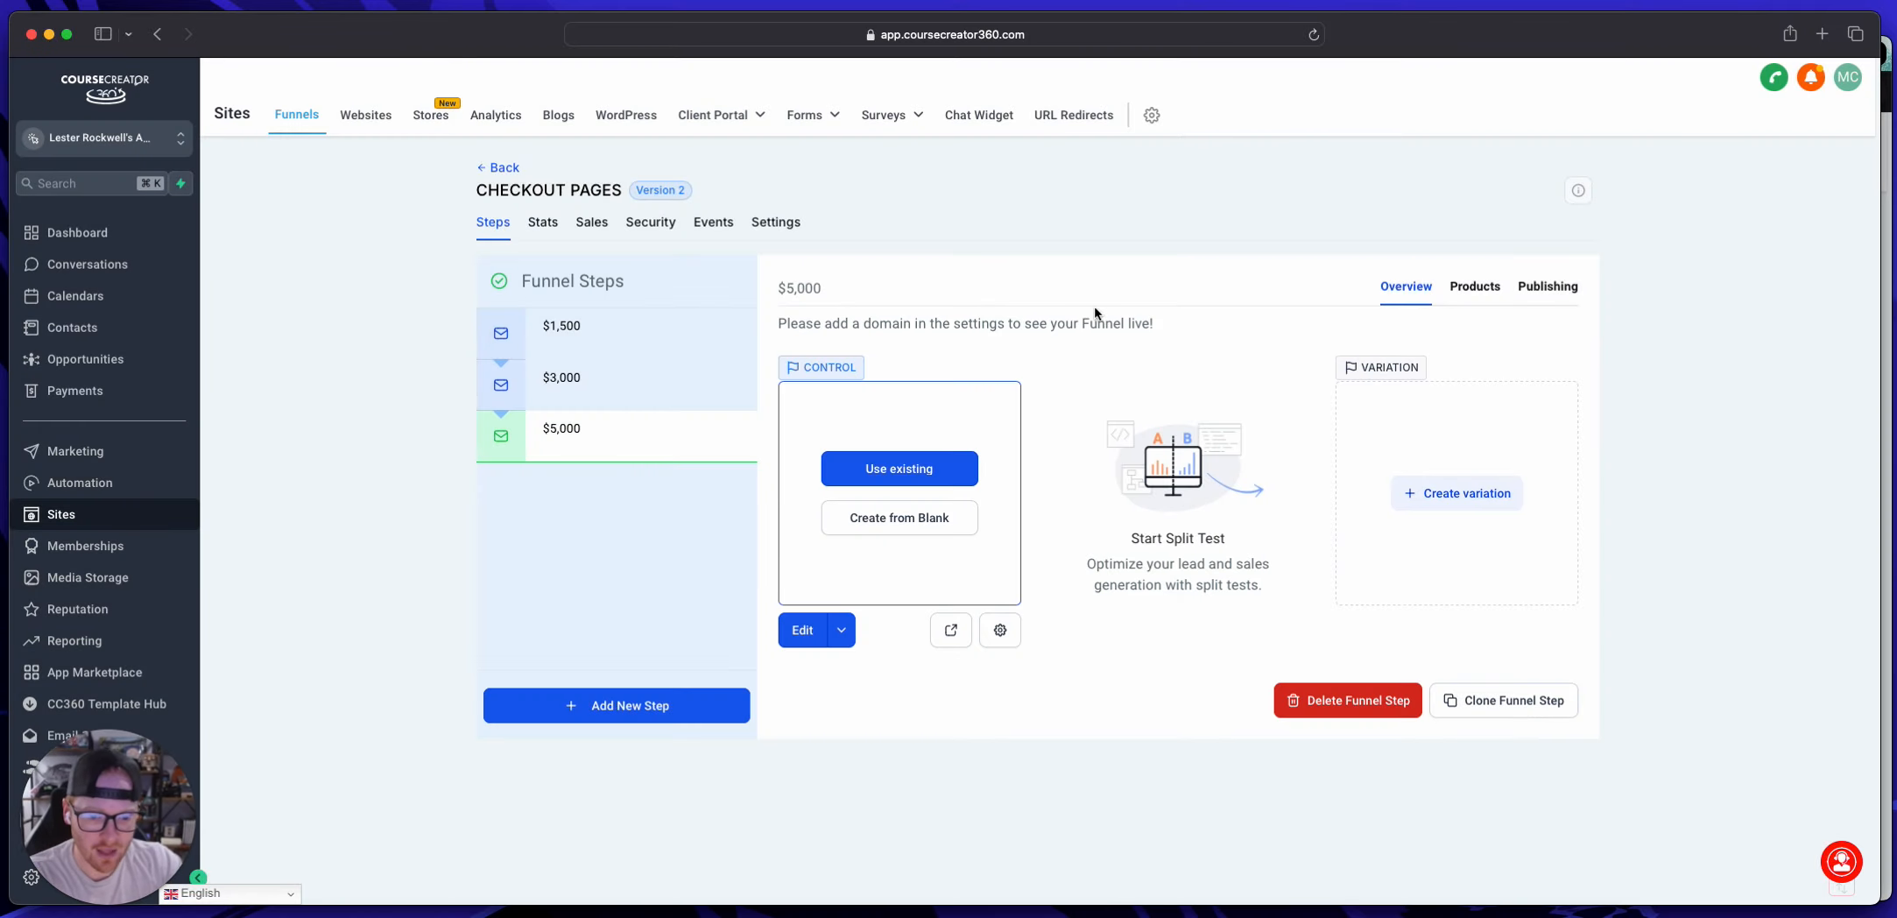
Step: Create the control page of the "$1,500" funnel step from blank
click(579, 336)
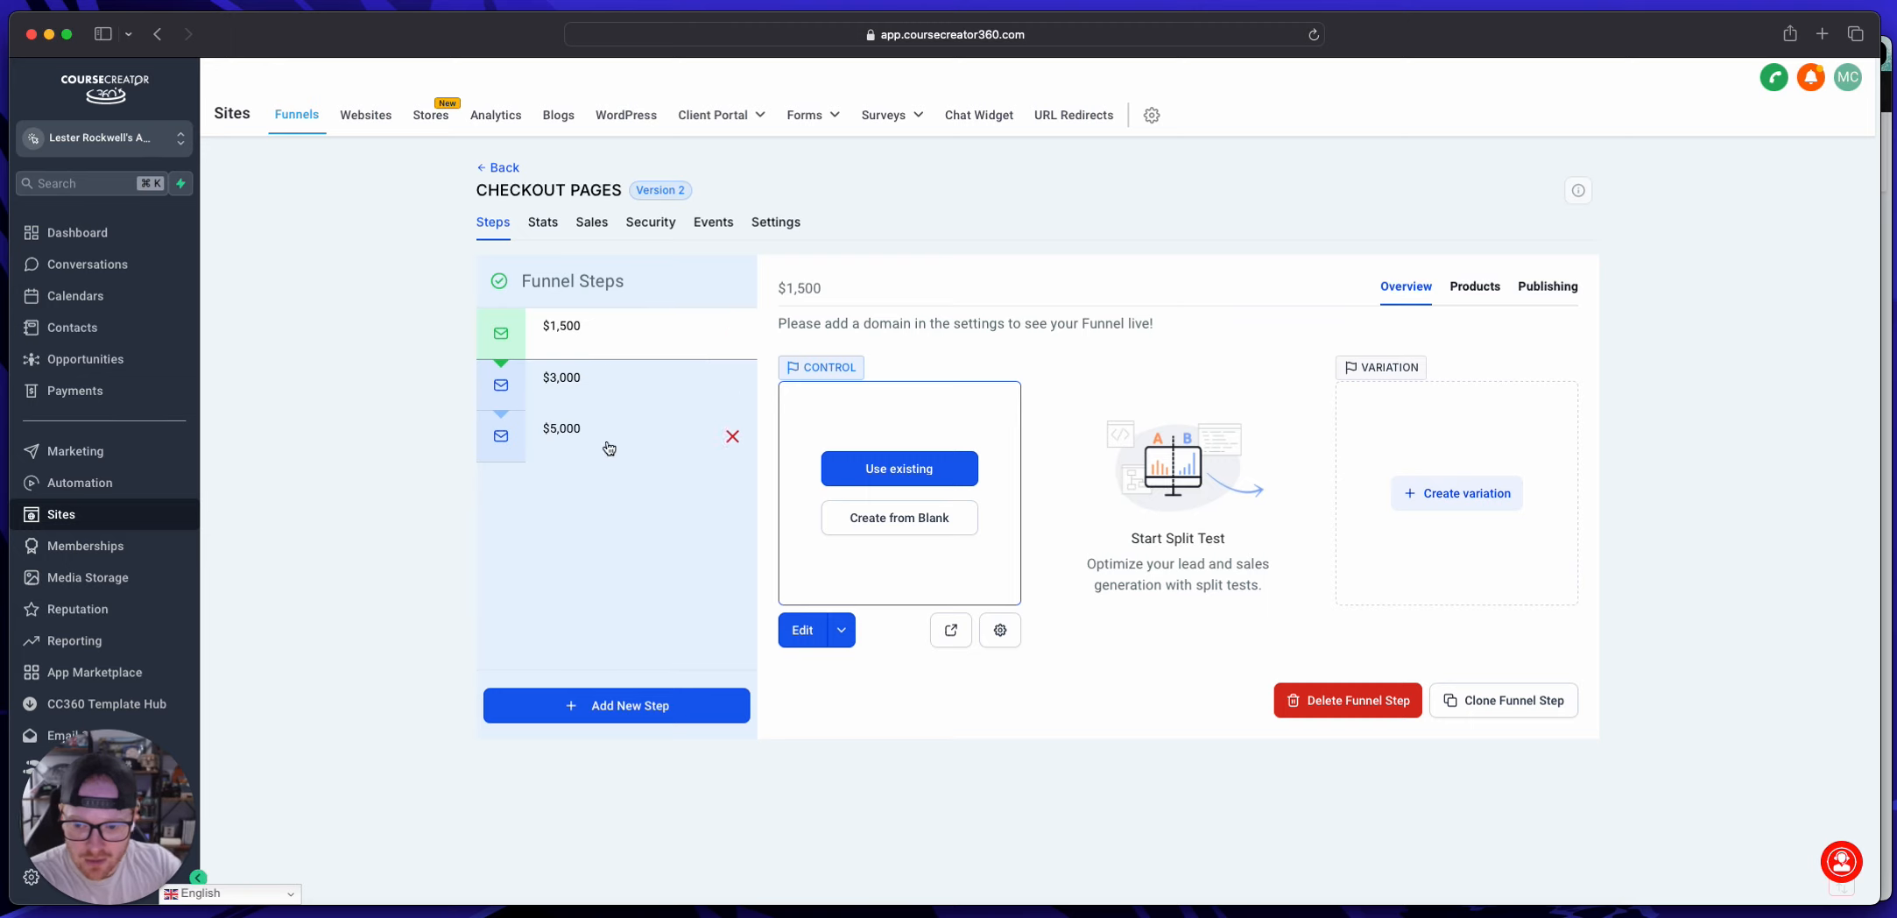
click(924, 525)
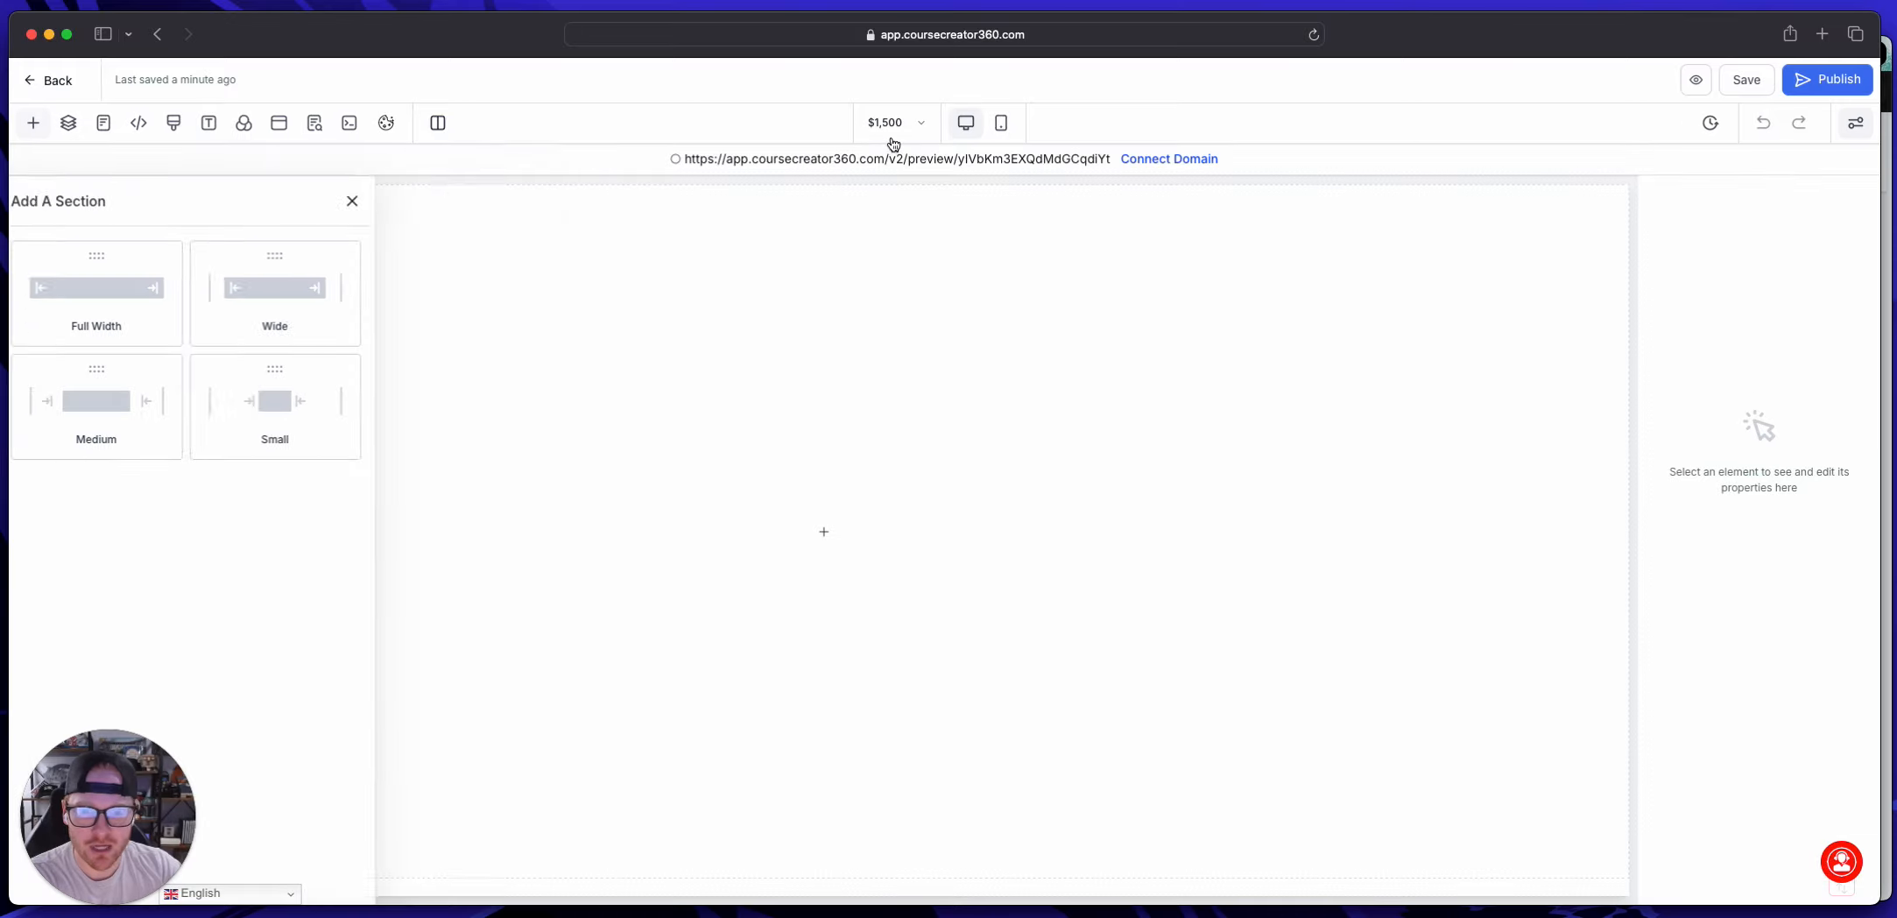
Step: Add a full-width section containing a one-column row to the blank $1,500 page
click(285, 287)
click(808, 245)
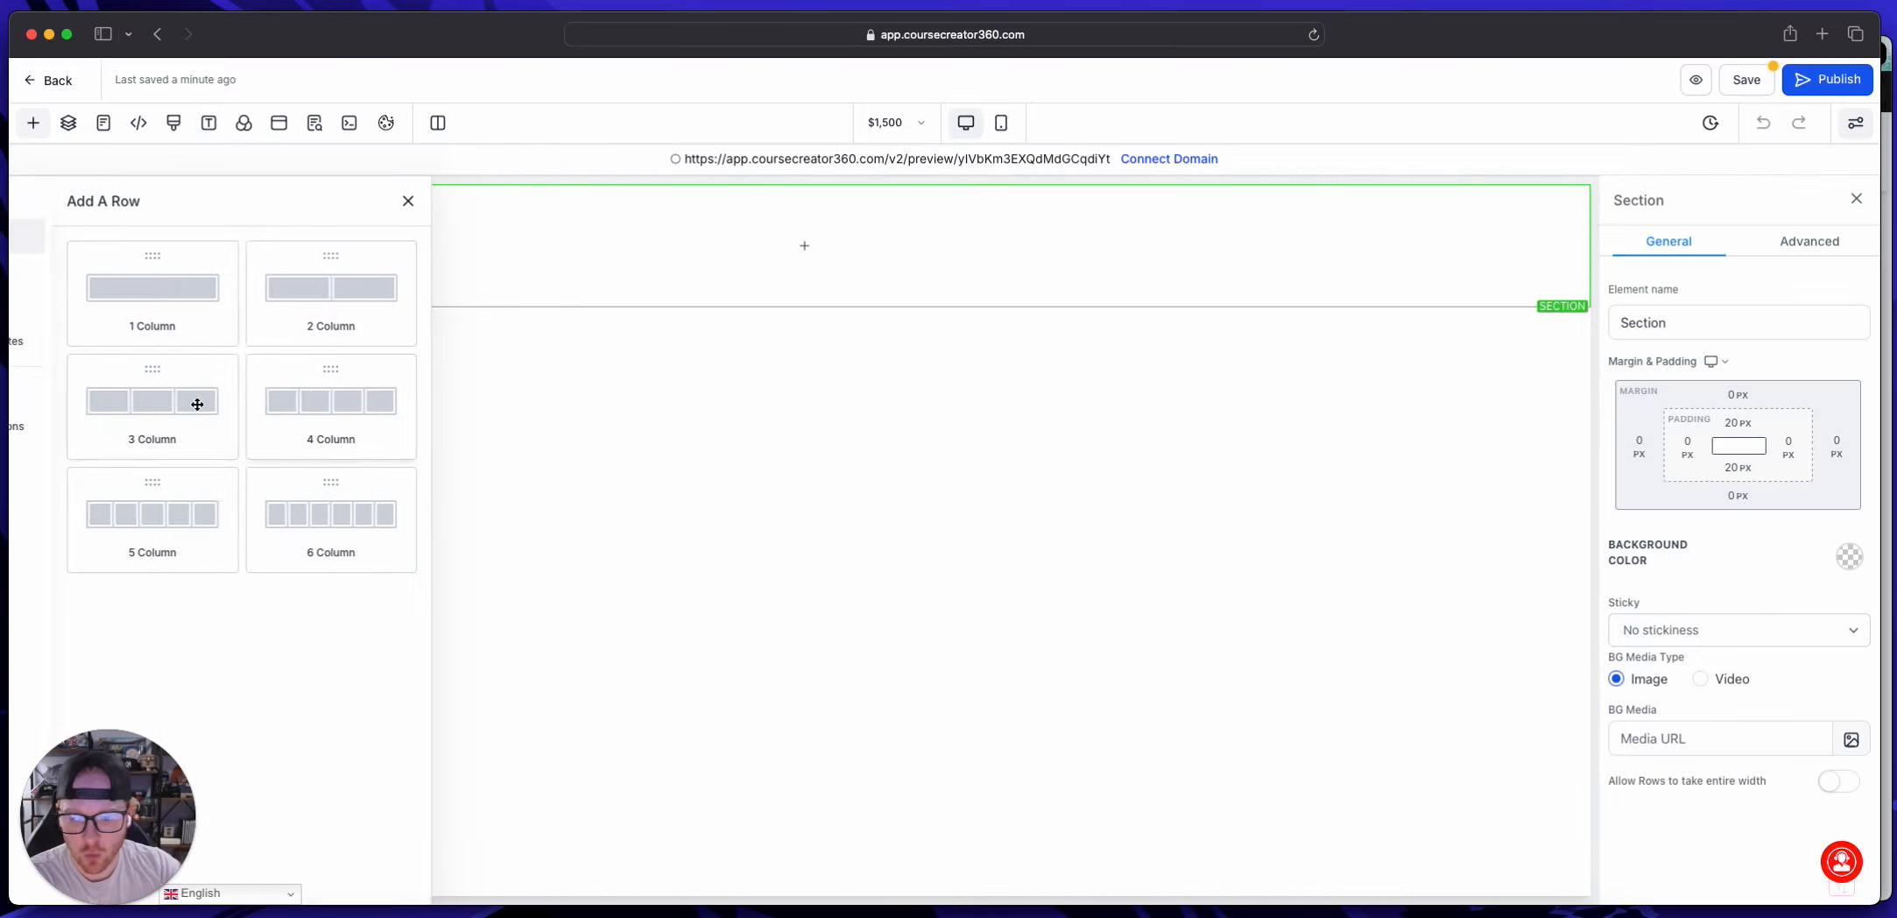
click(239, 306)
Step: Insert an Image element into the column of the new row
click(804, 267)
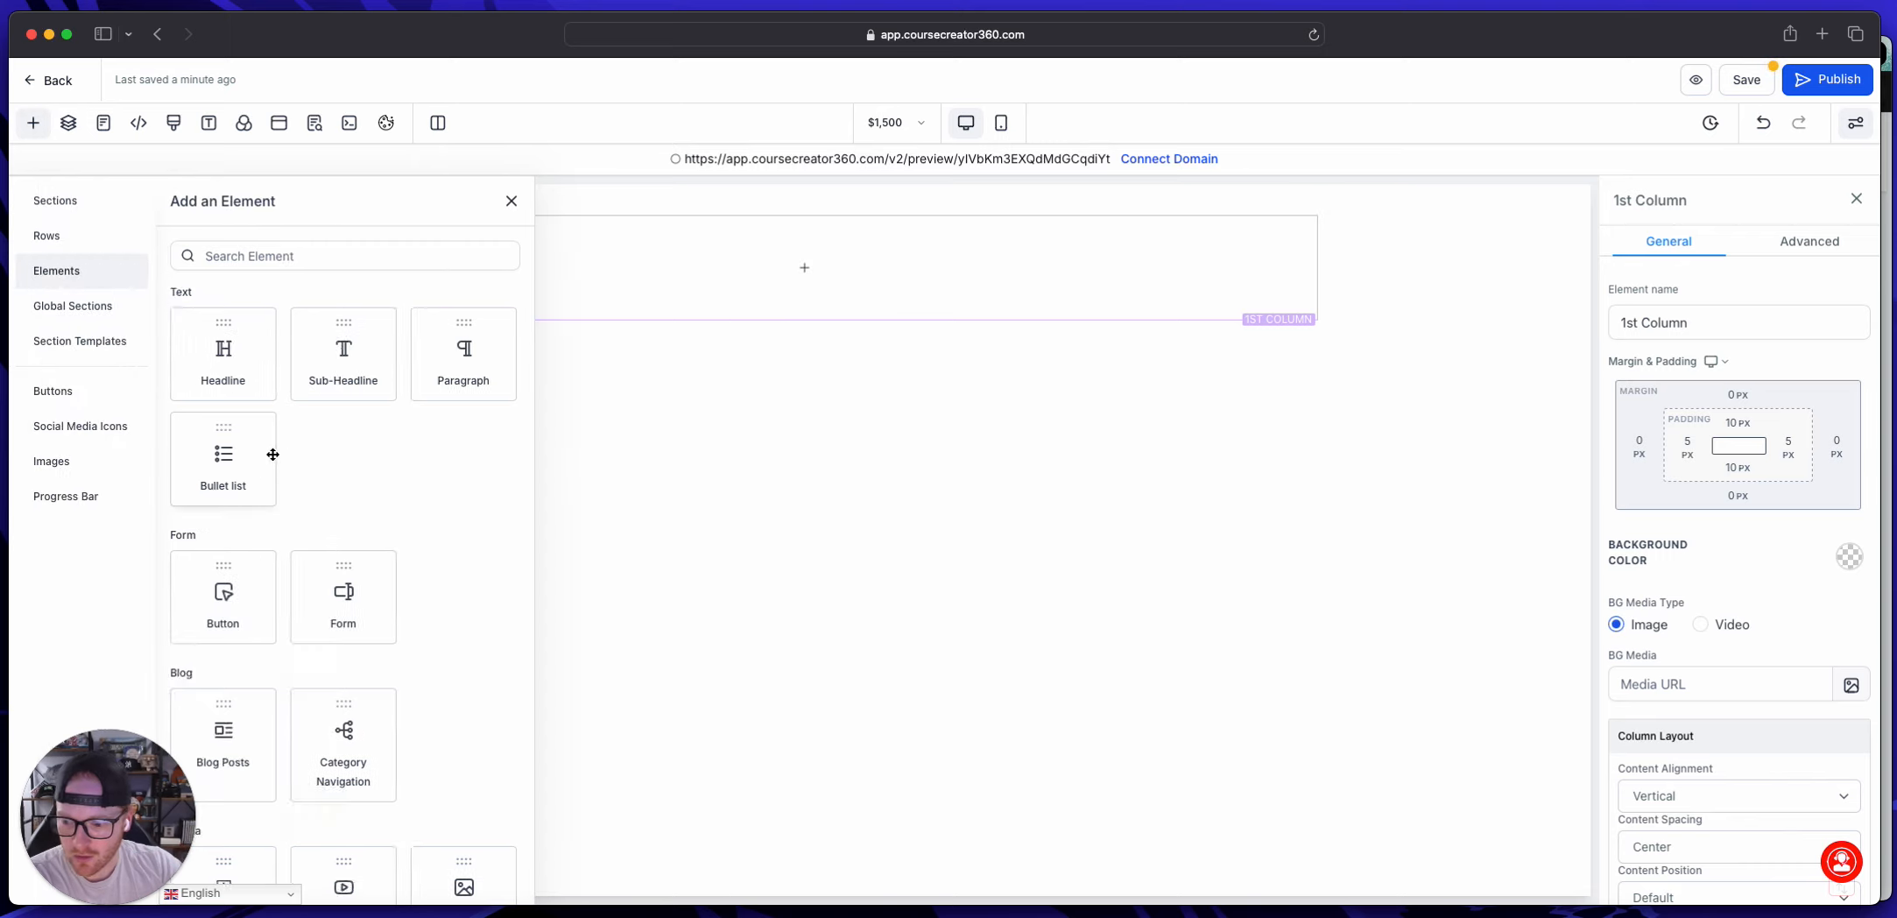
scroll(440, 631, down, 3)
scroll(394, 569, down, 2)
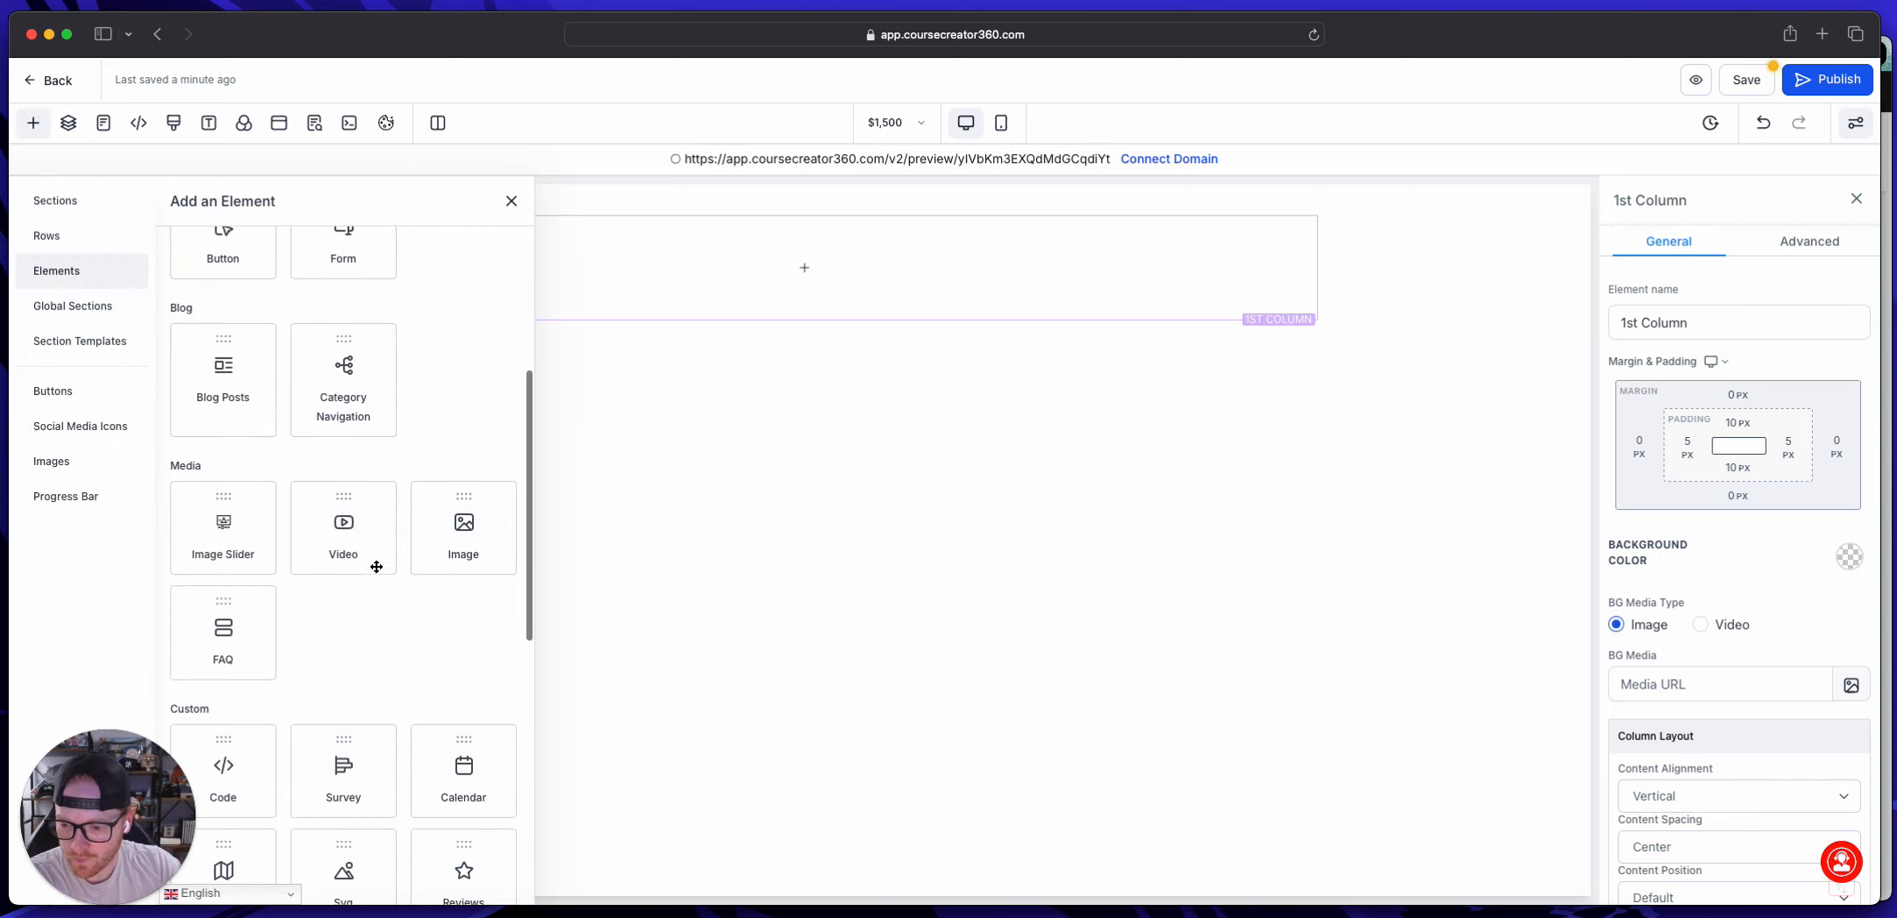
click(464, 522)
scroll(1768, 745, down, 3)
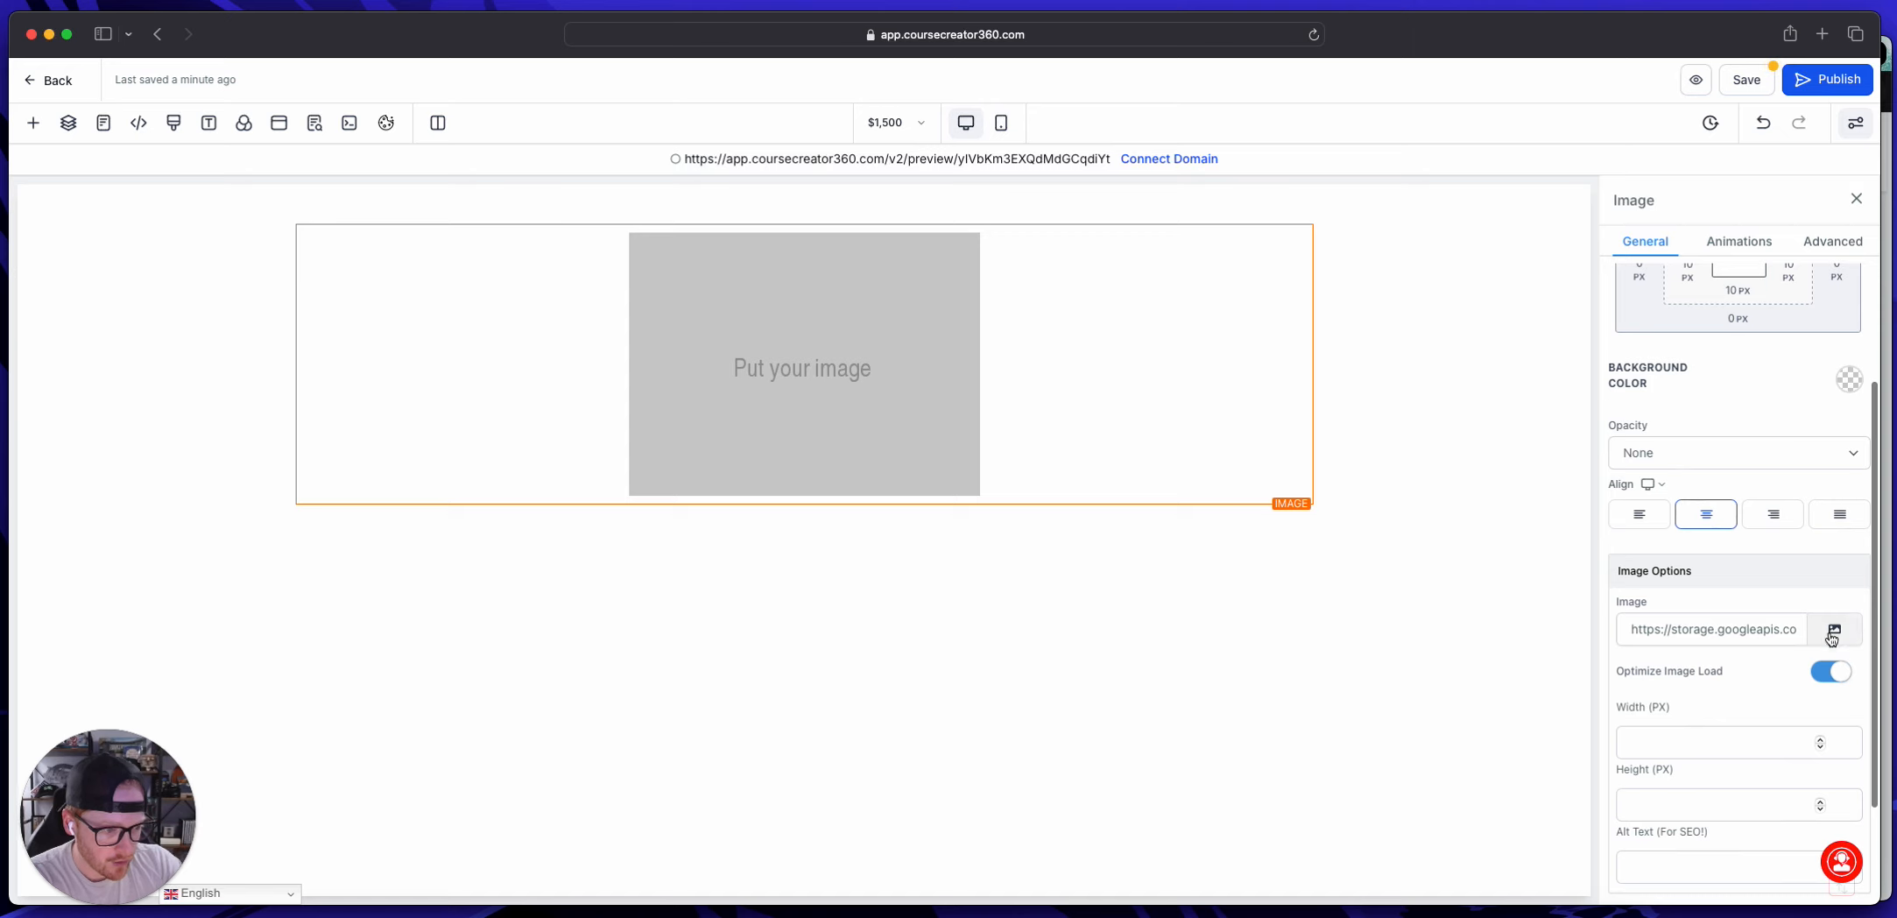
Step: Set the image element's picture to the Rockwell Media logo from the LOGOS folder of the media storage
click(1831, 637)
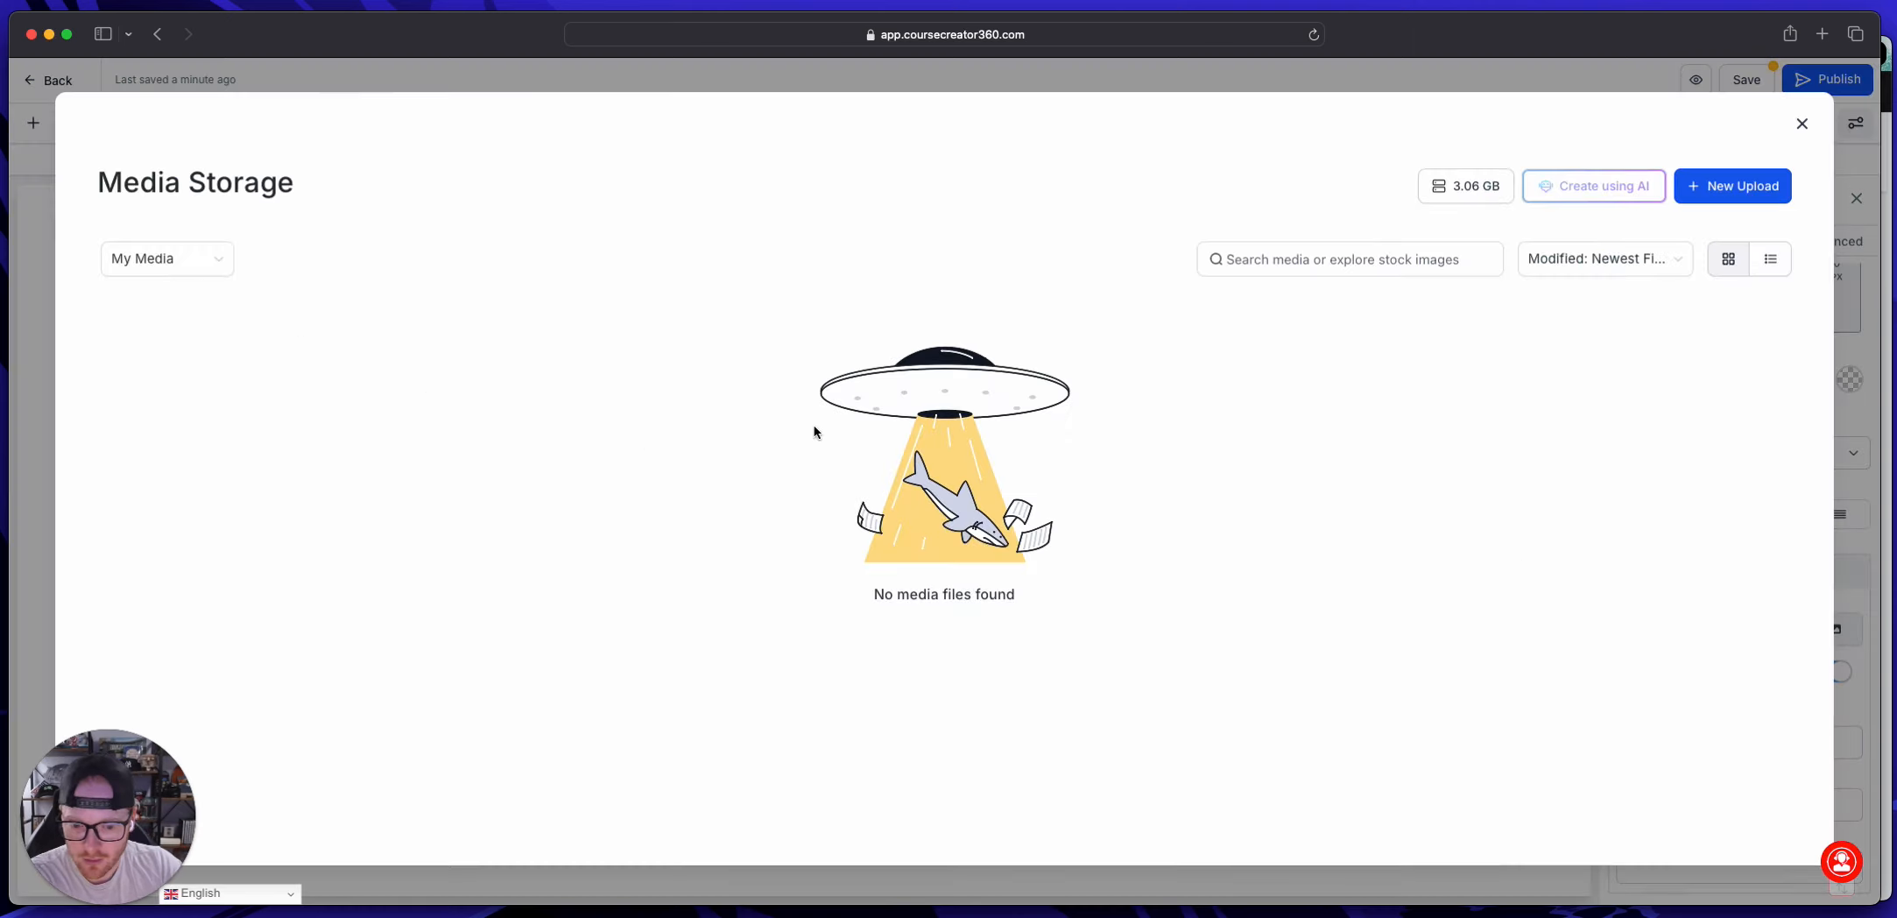
click(1802, 123)
click(1843, 629)
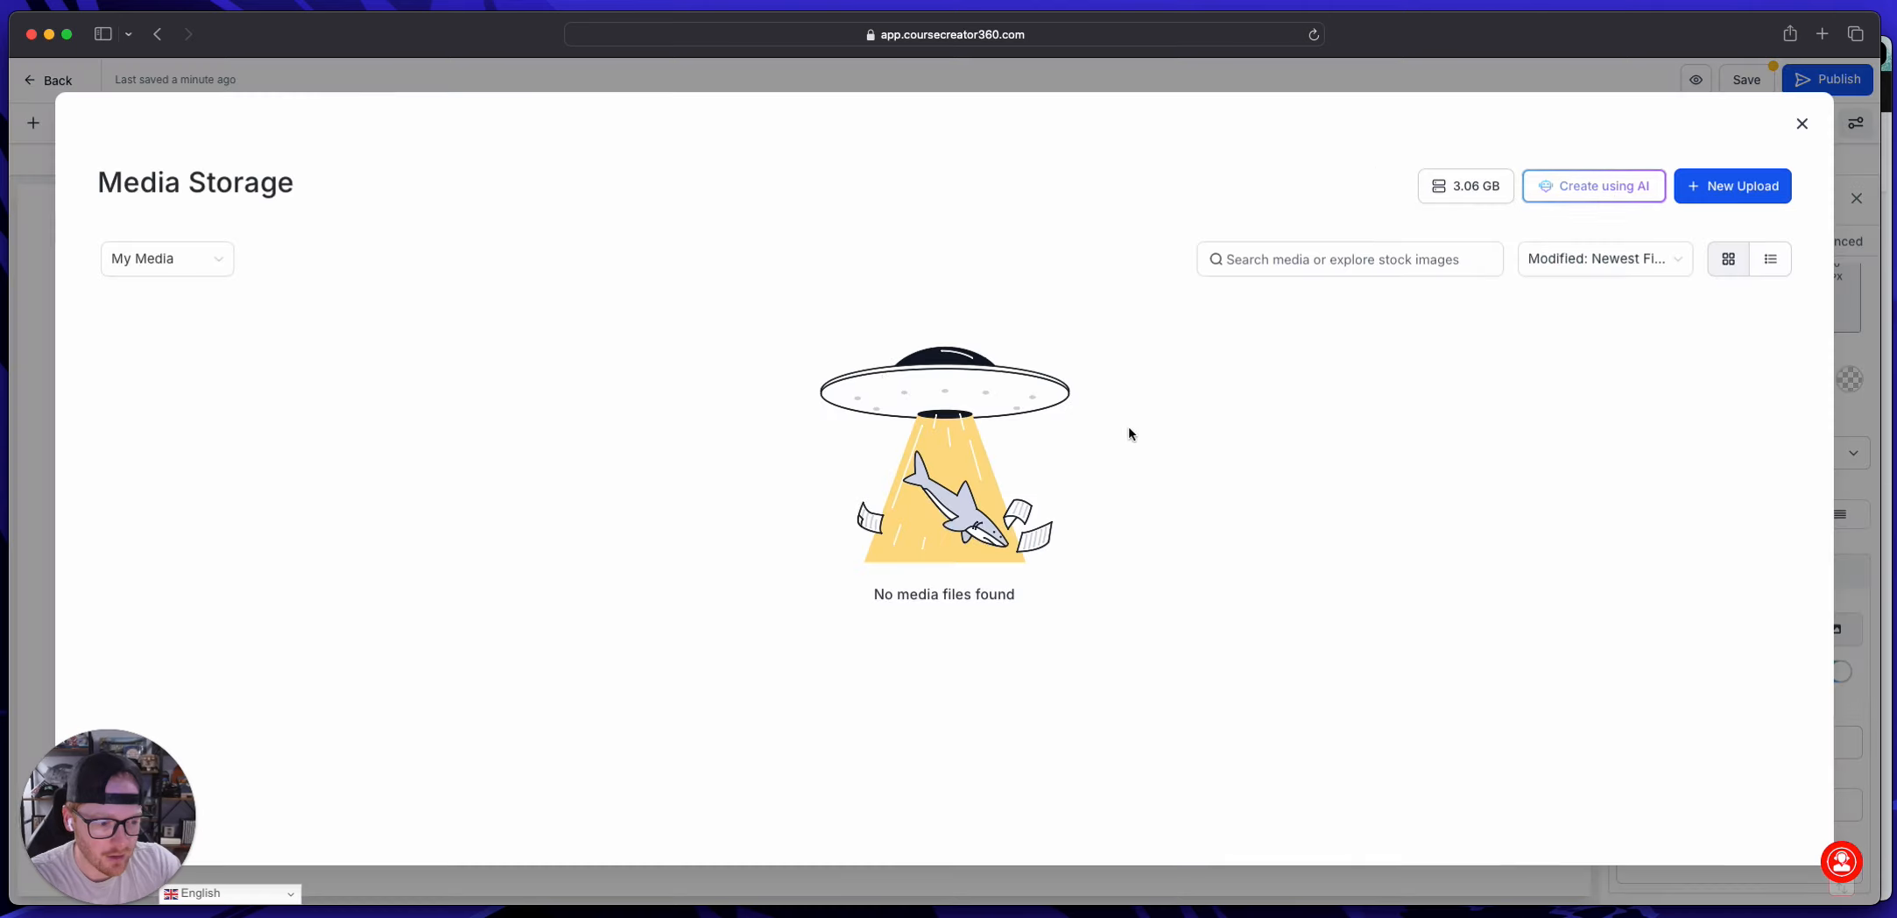
click(948, 329)
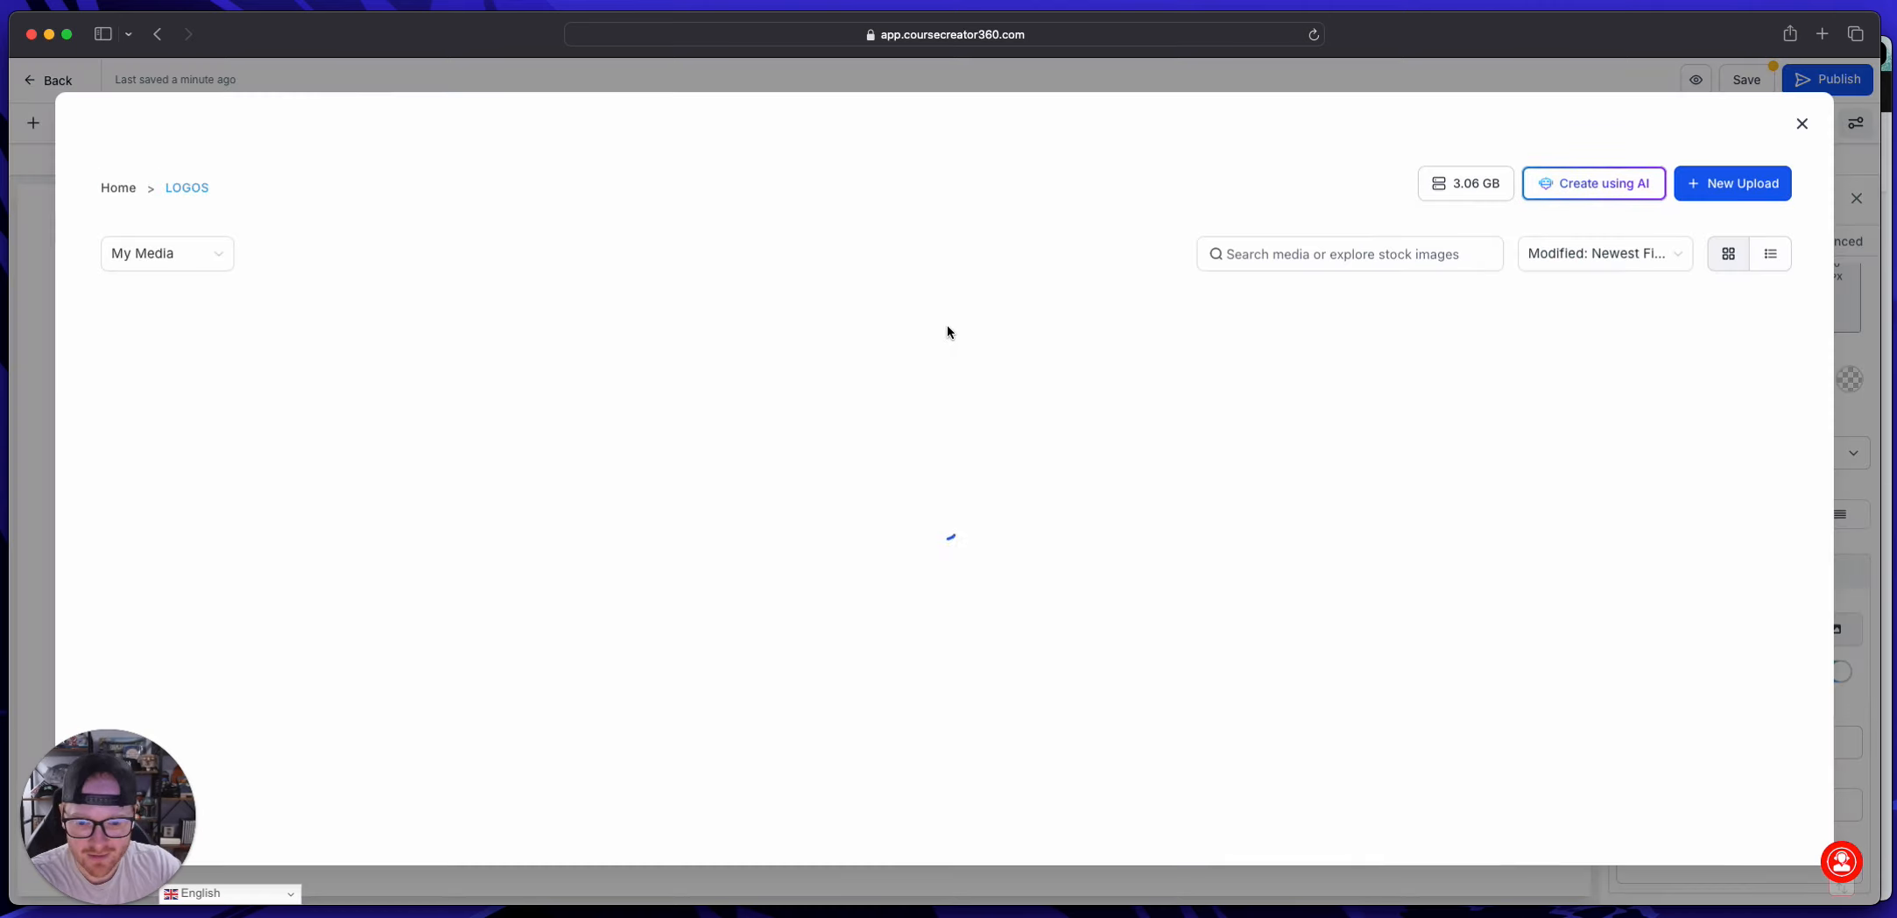
click(1207, 473)
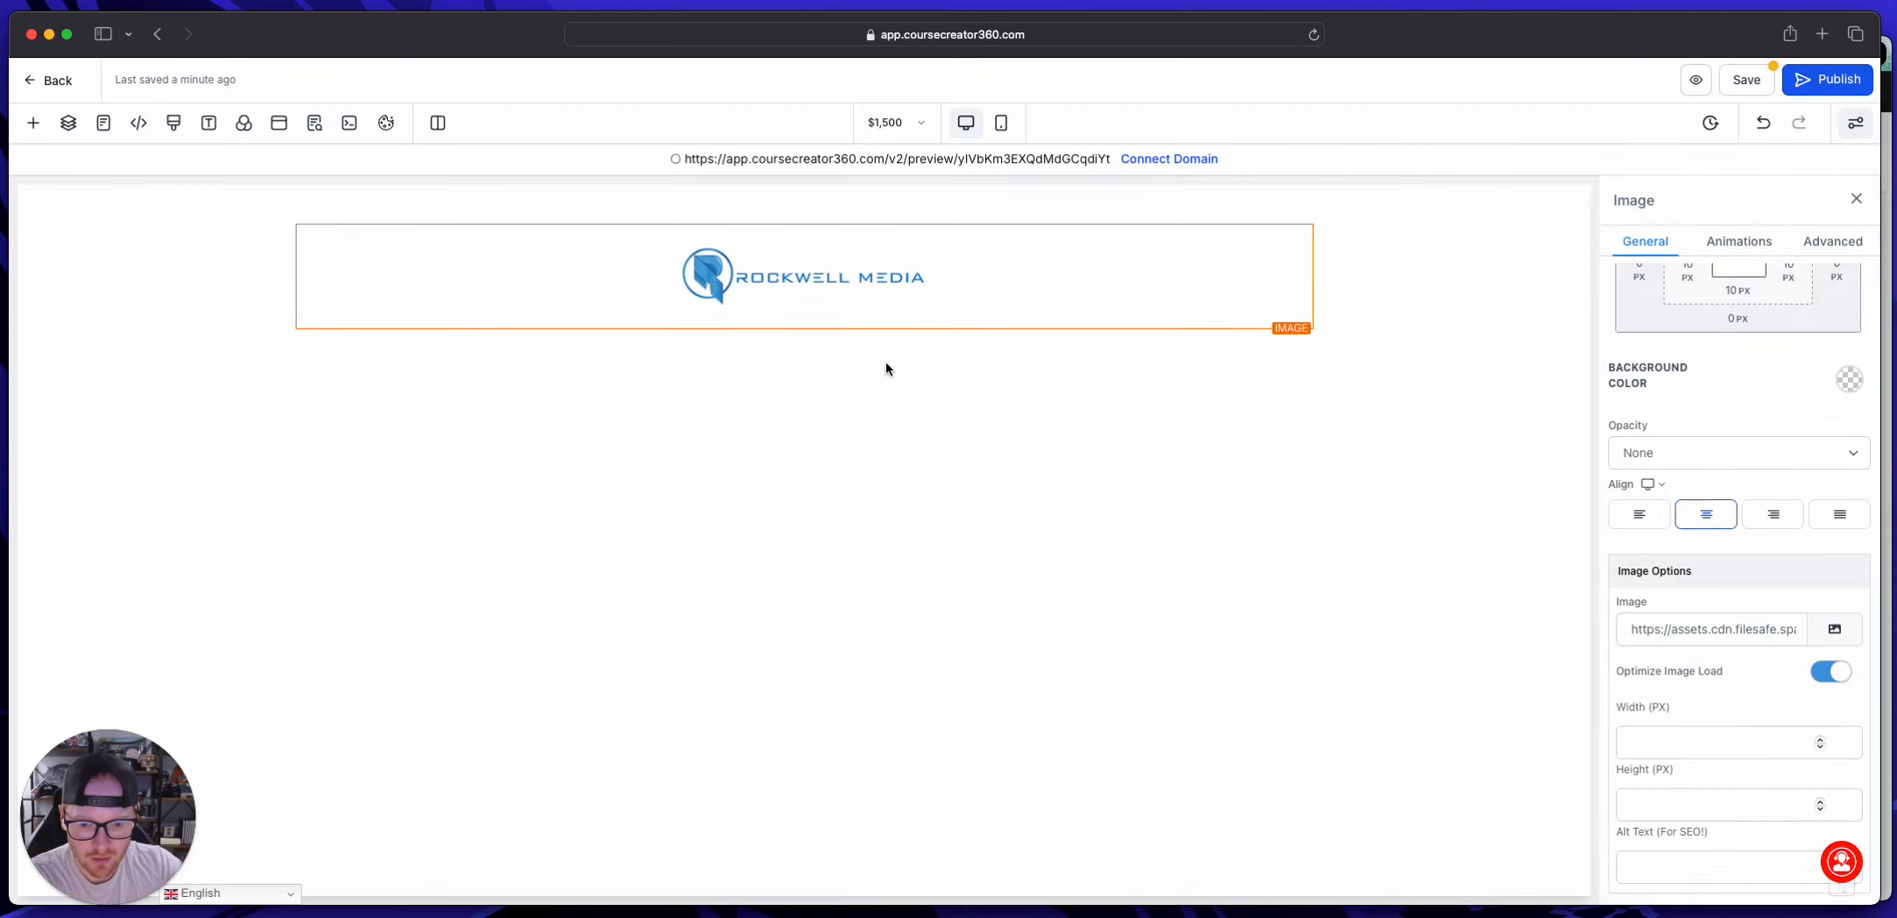
scroll(1740, 436, up, 3)
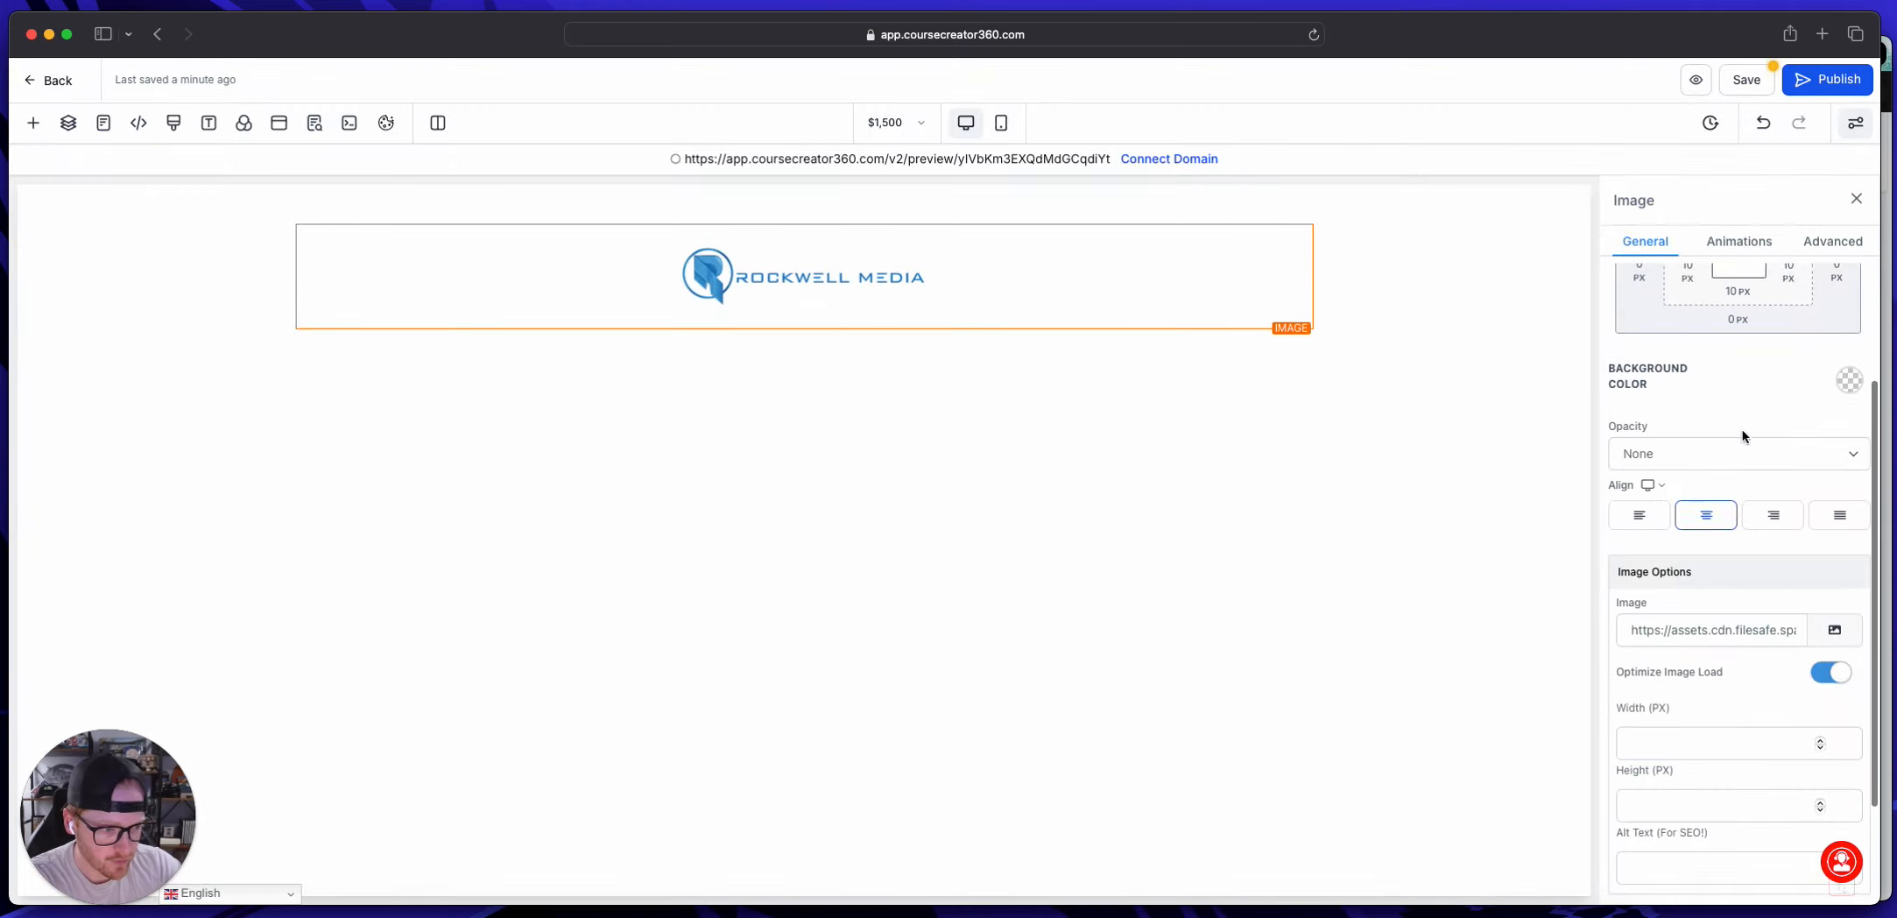
click(1542, 323)
click(1850, 744)
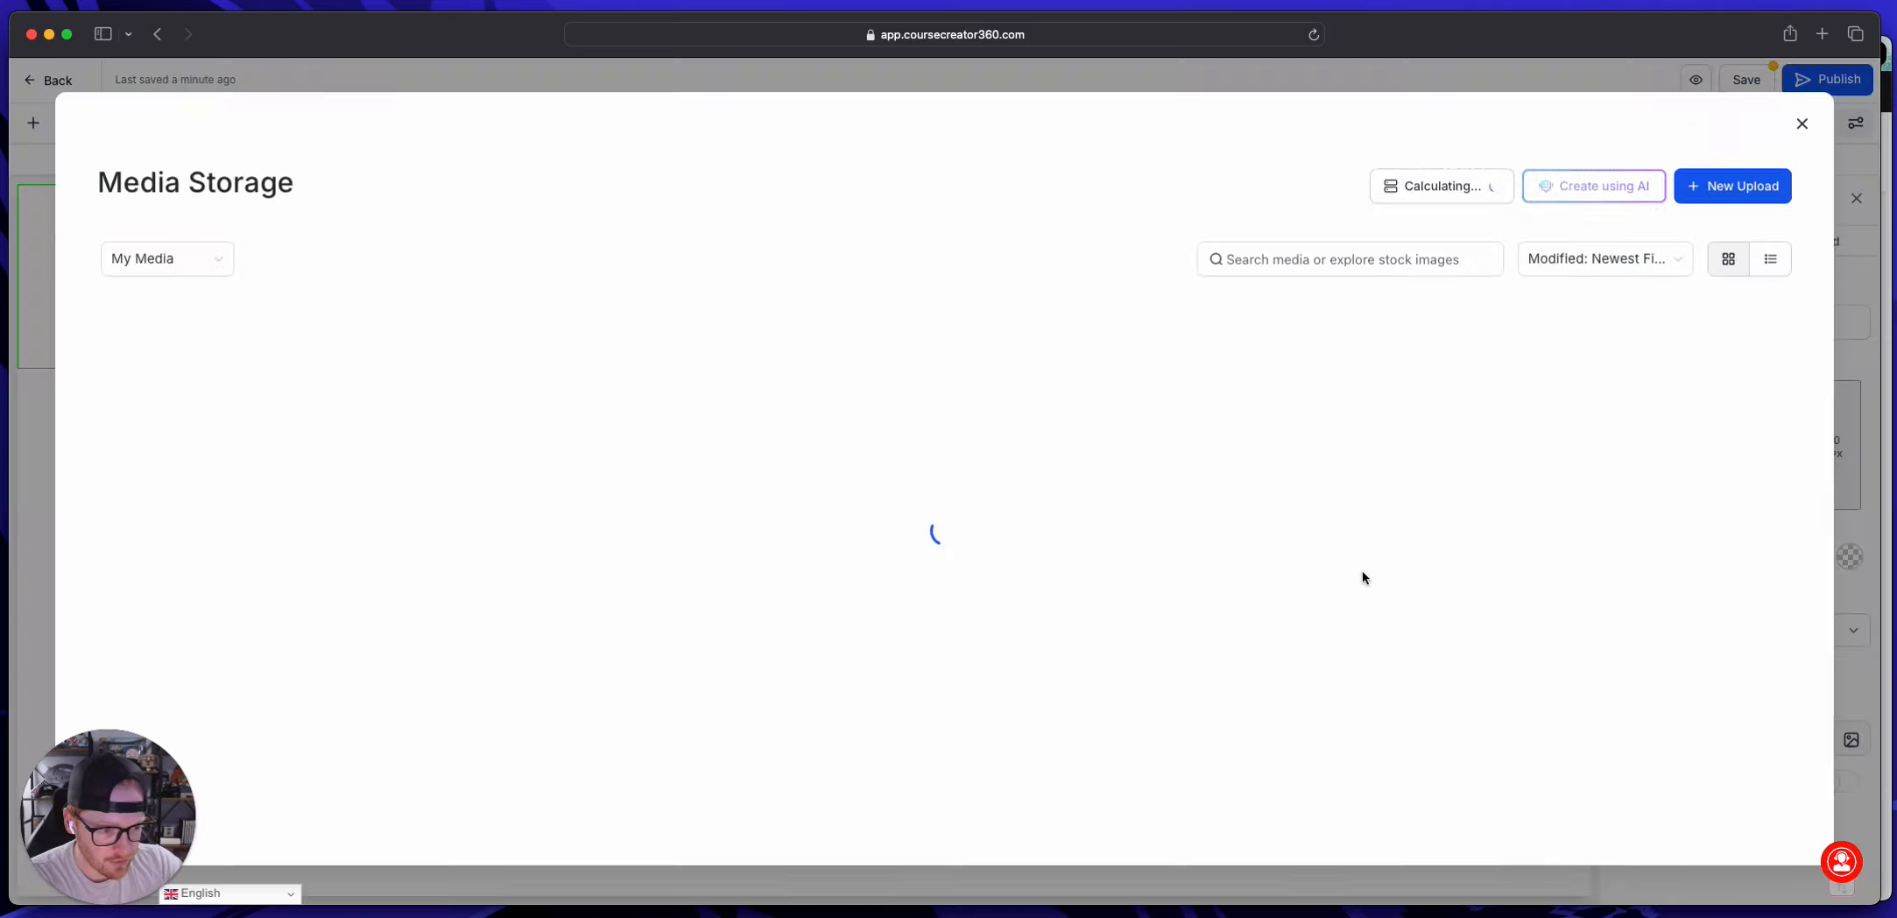
click(285, 335)
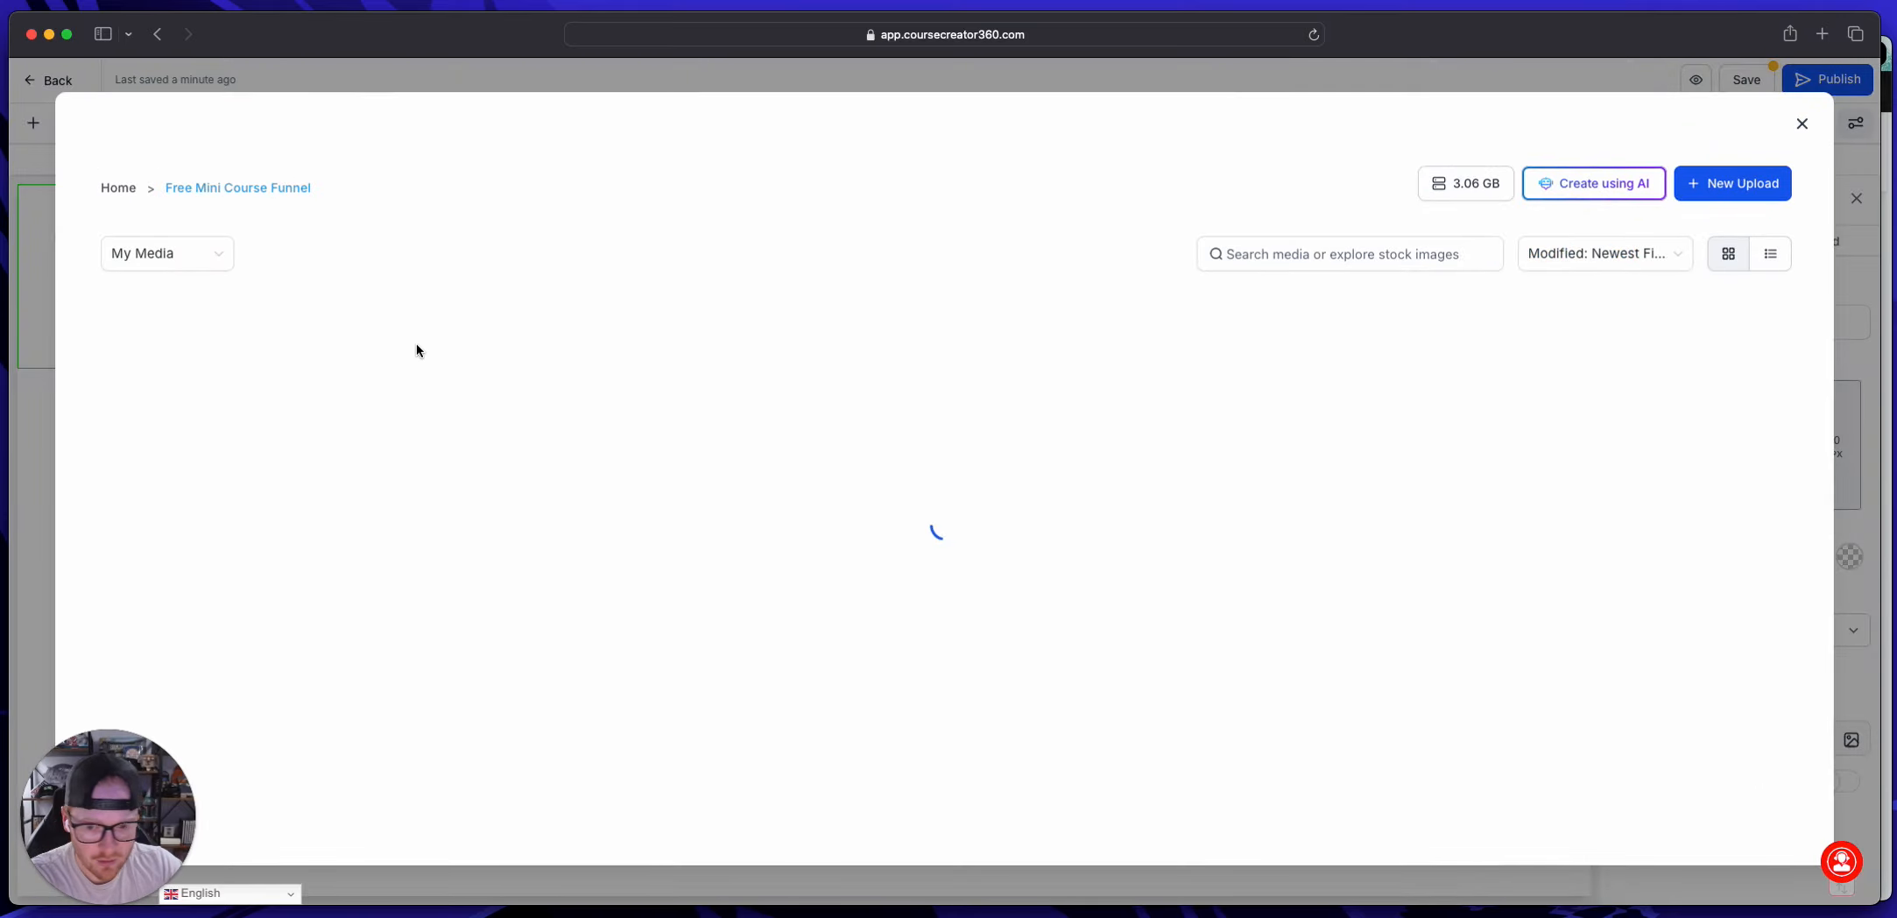
scroll(685, 386, down, 10)
scroll(690, 487, up, 10)
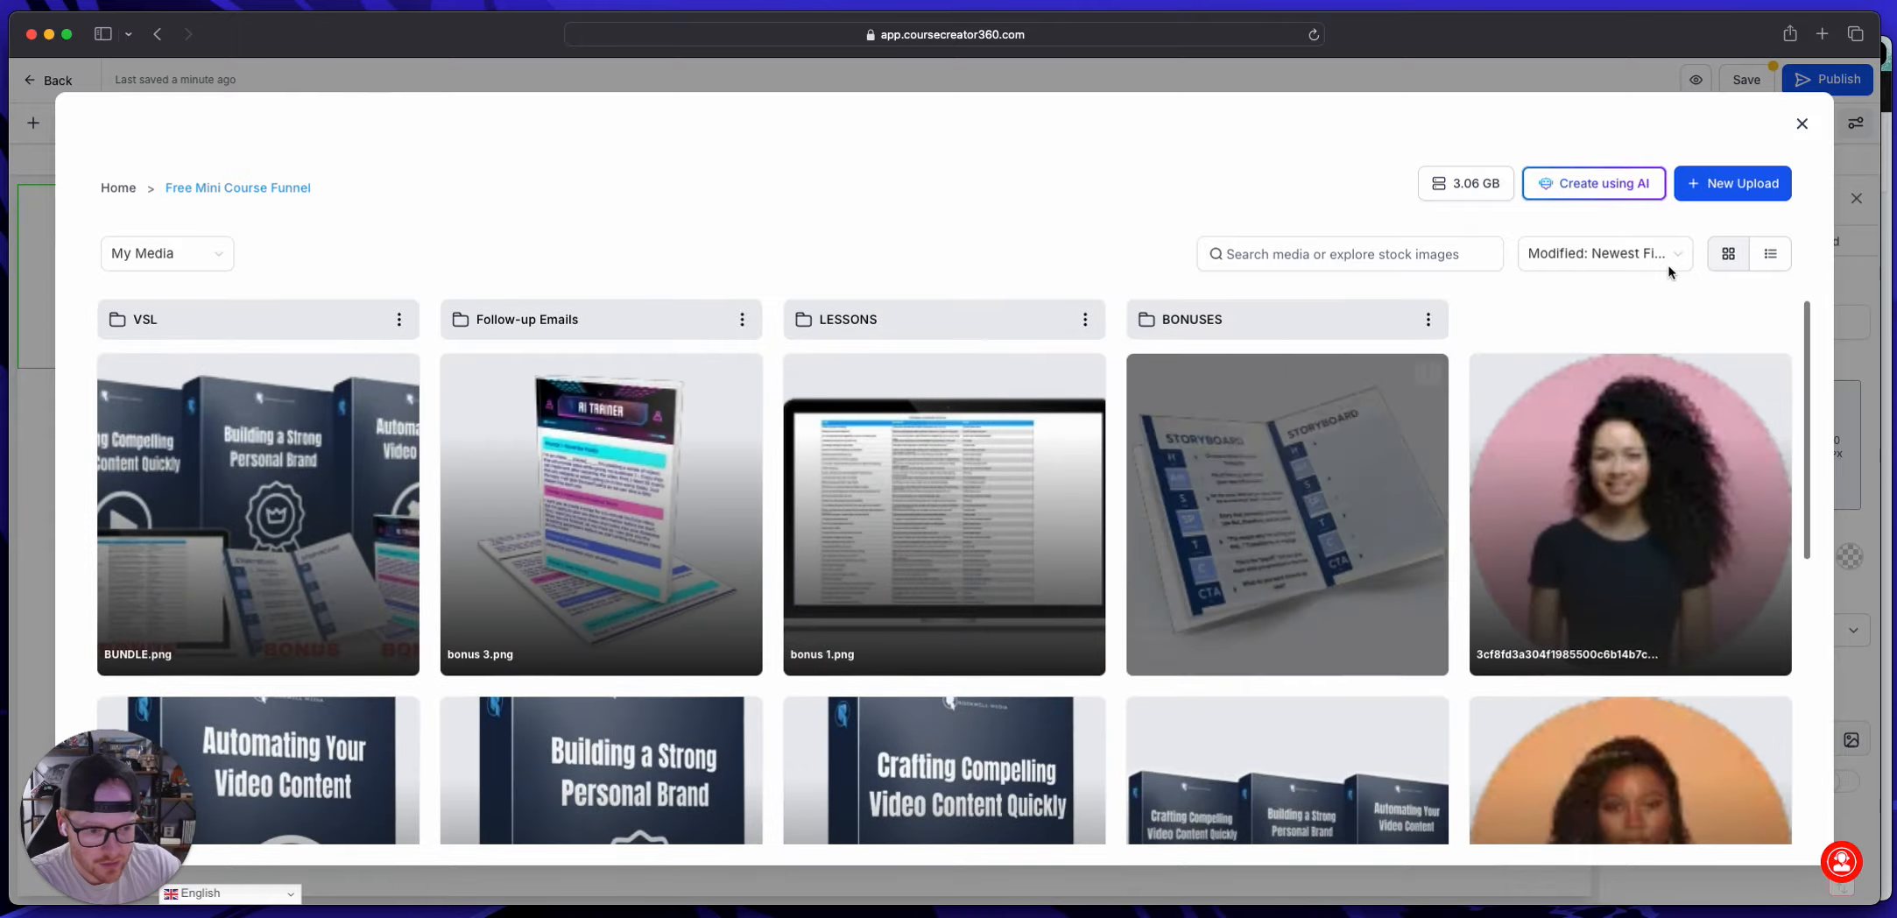
click(1802, 123)
Step: Set the logo image's top margin to -38 px
click(753, 275)
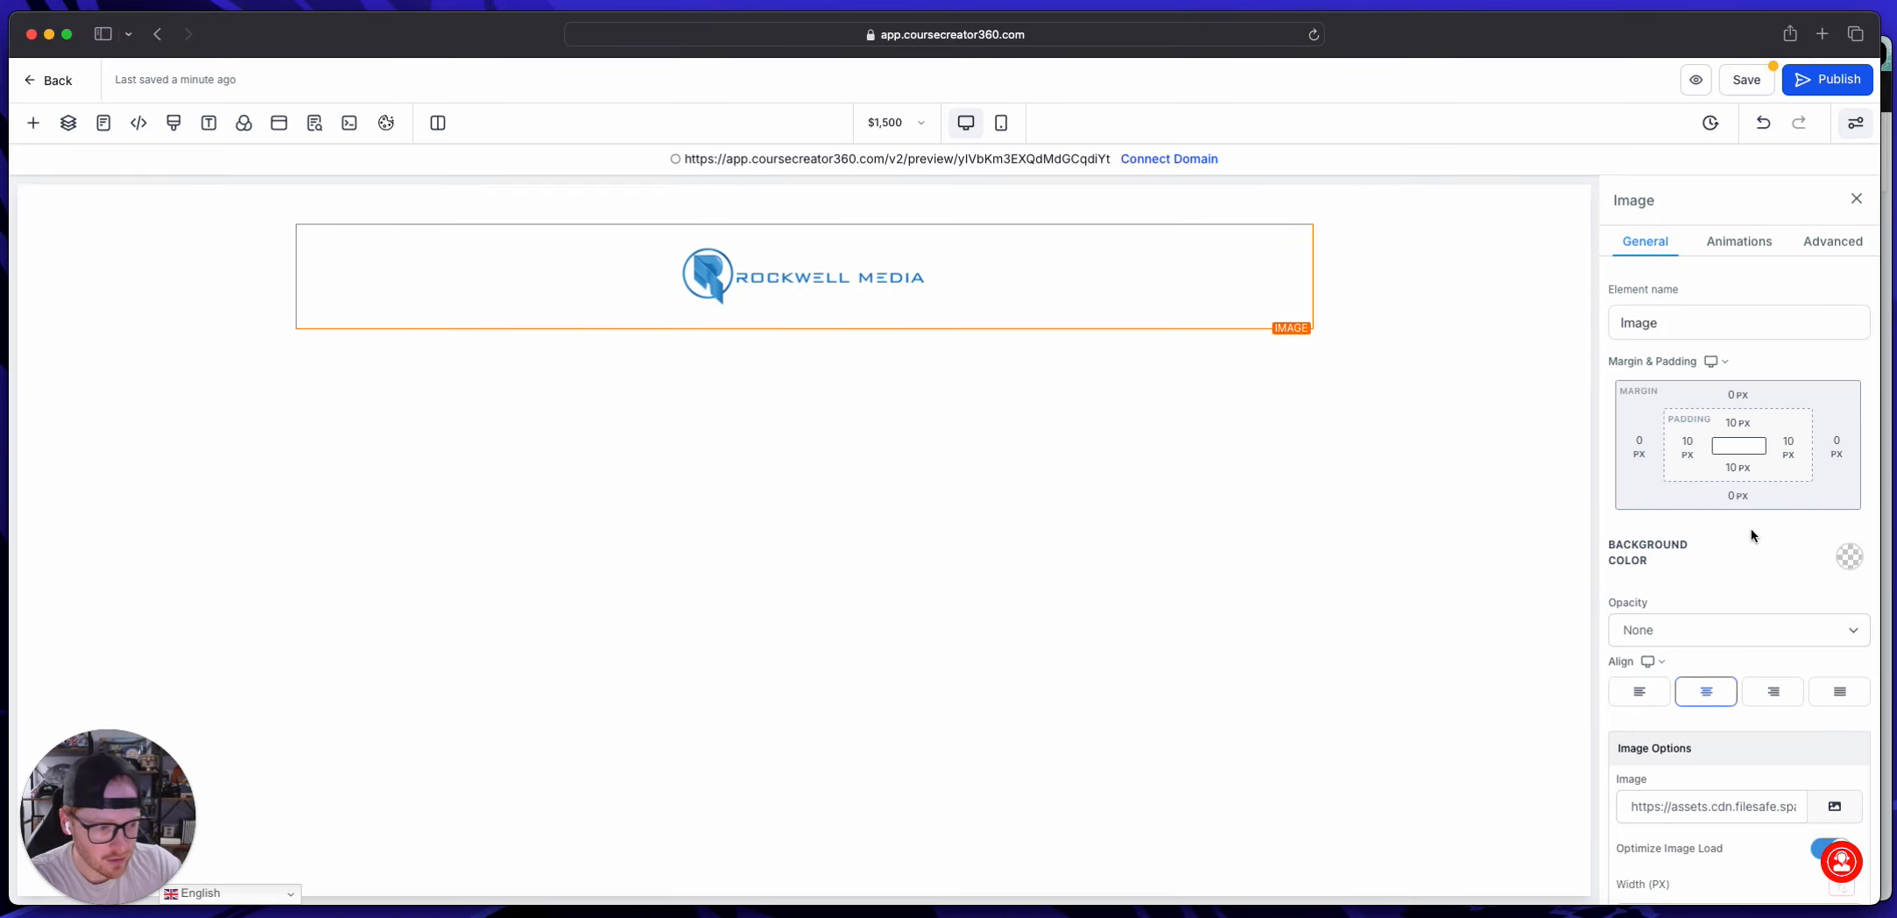
click(1738, 394)
drag(1683, 435, 1631, 436)
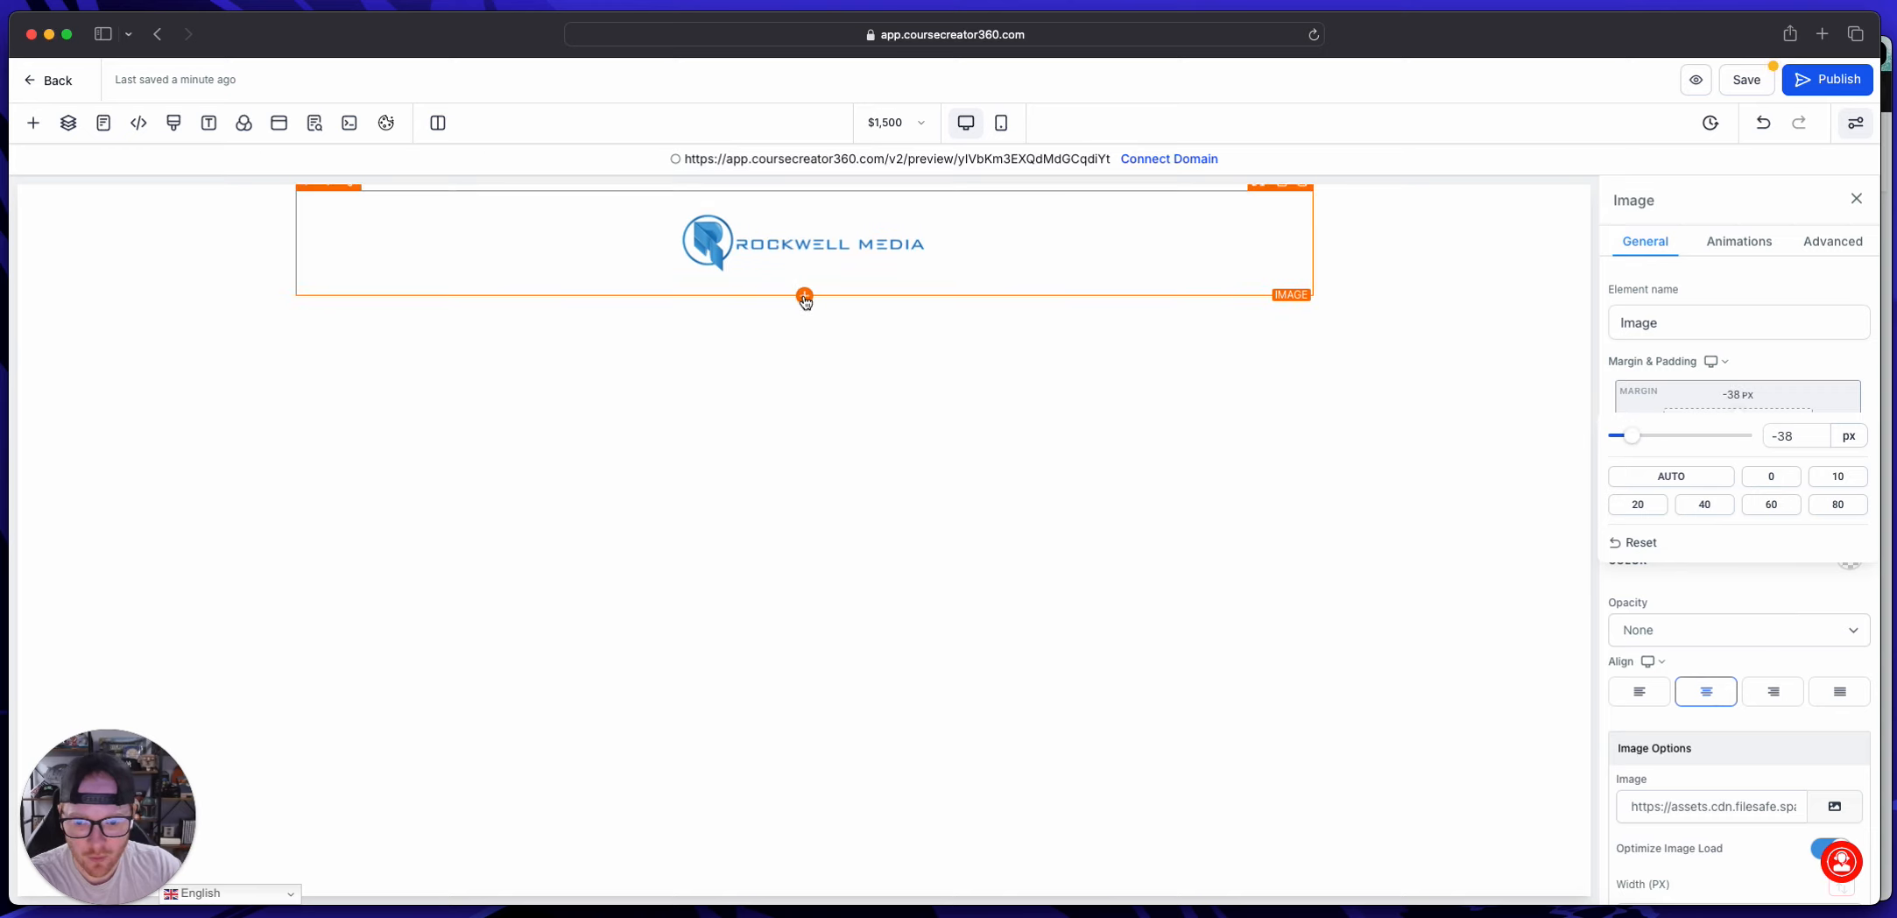
Step: Find the order elements and place a 1 Step Order form directly below the logo image
click(804, 295)
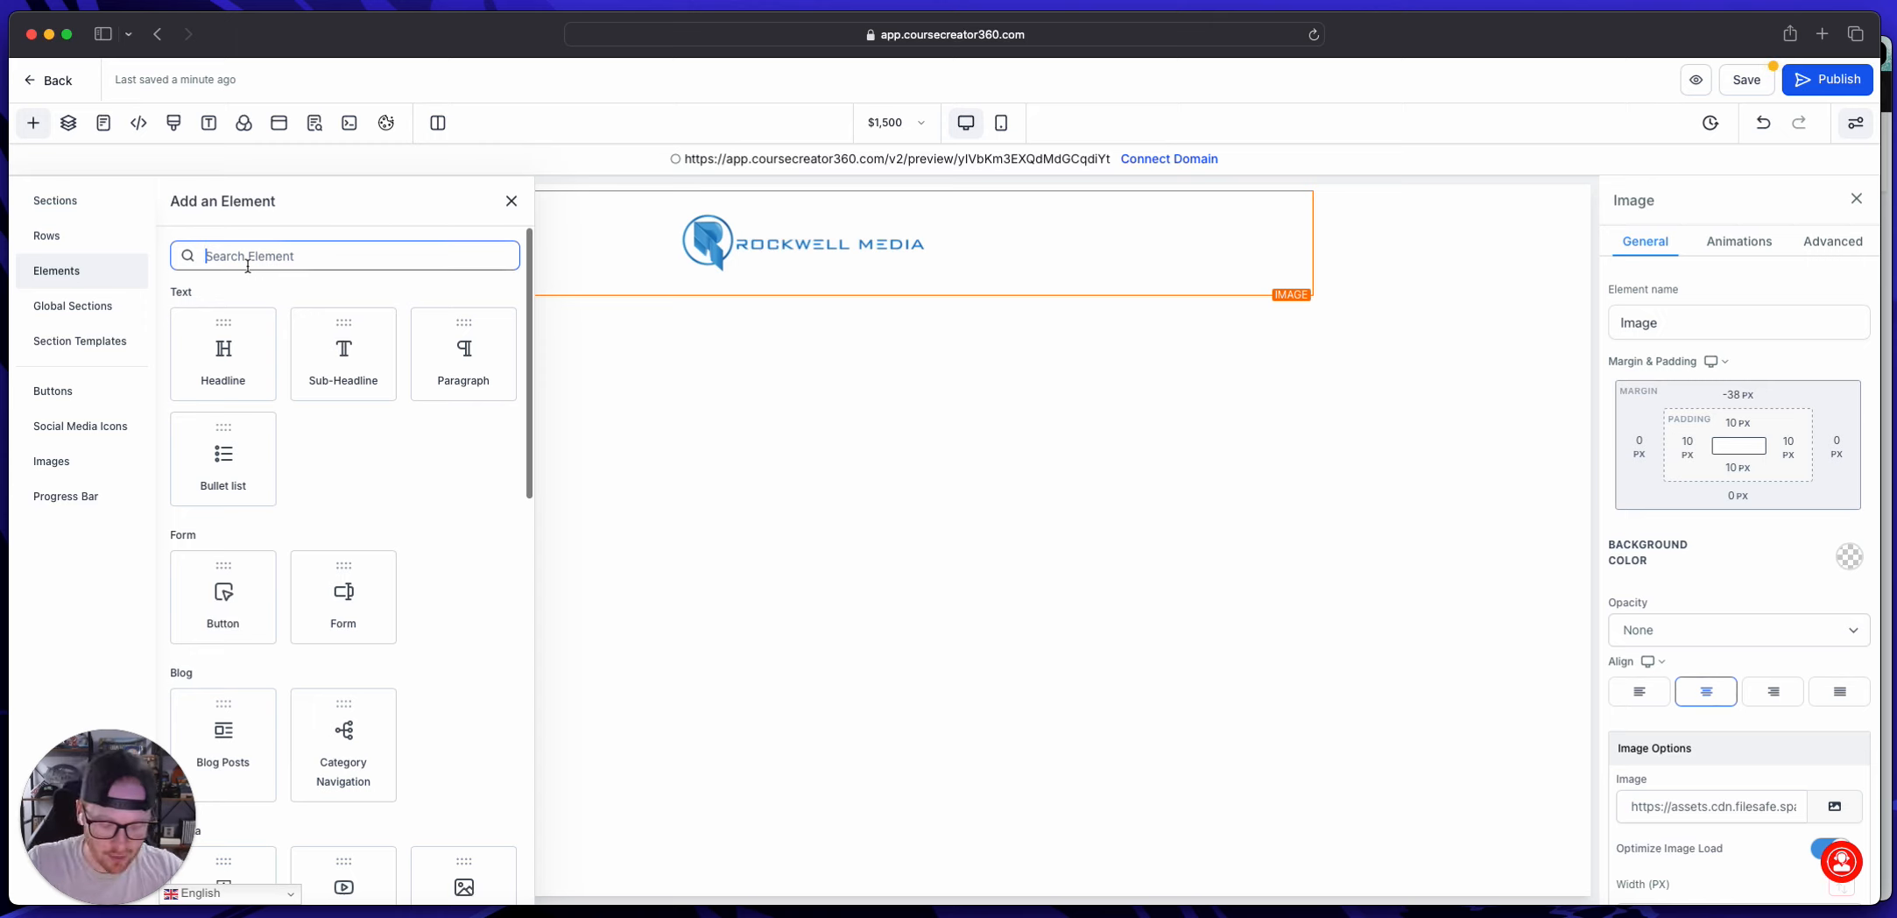
text(order)
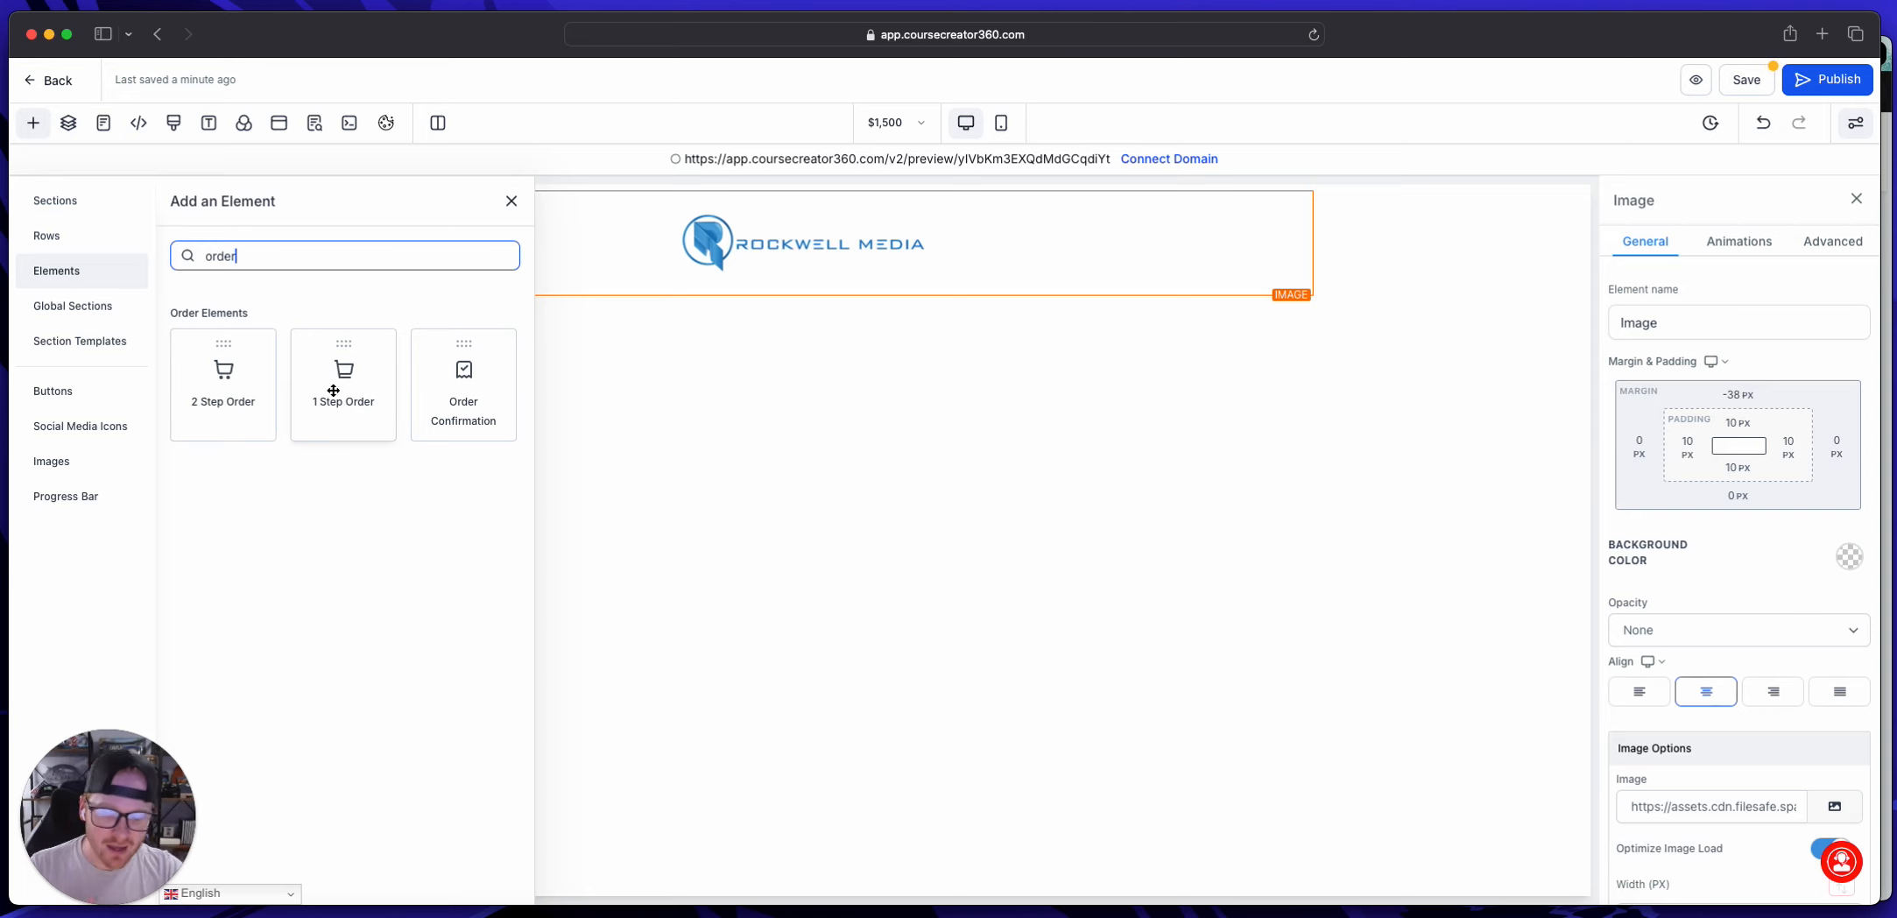
drag(334, 388, 768, 371)
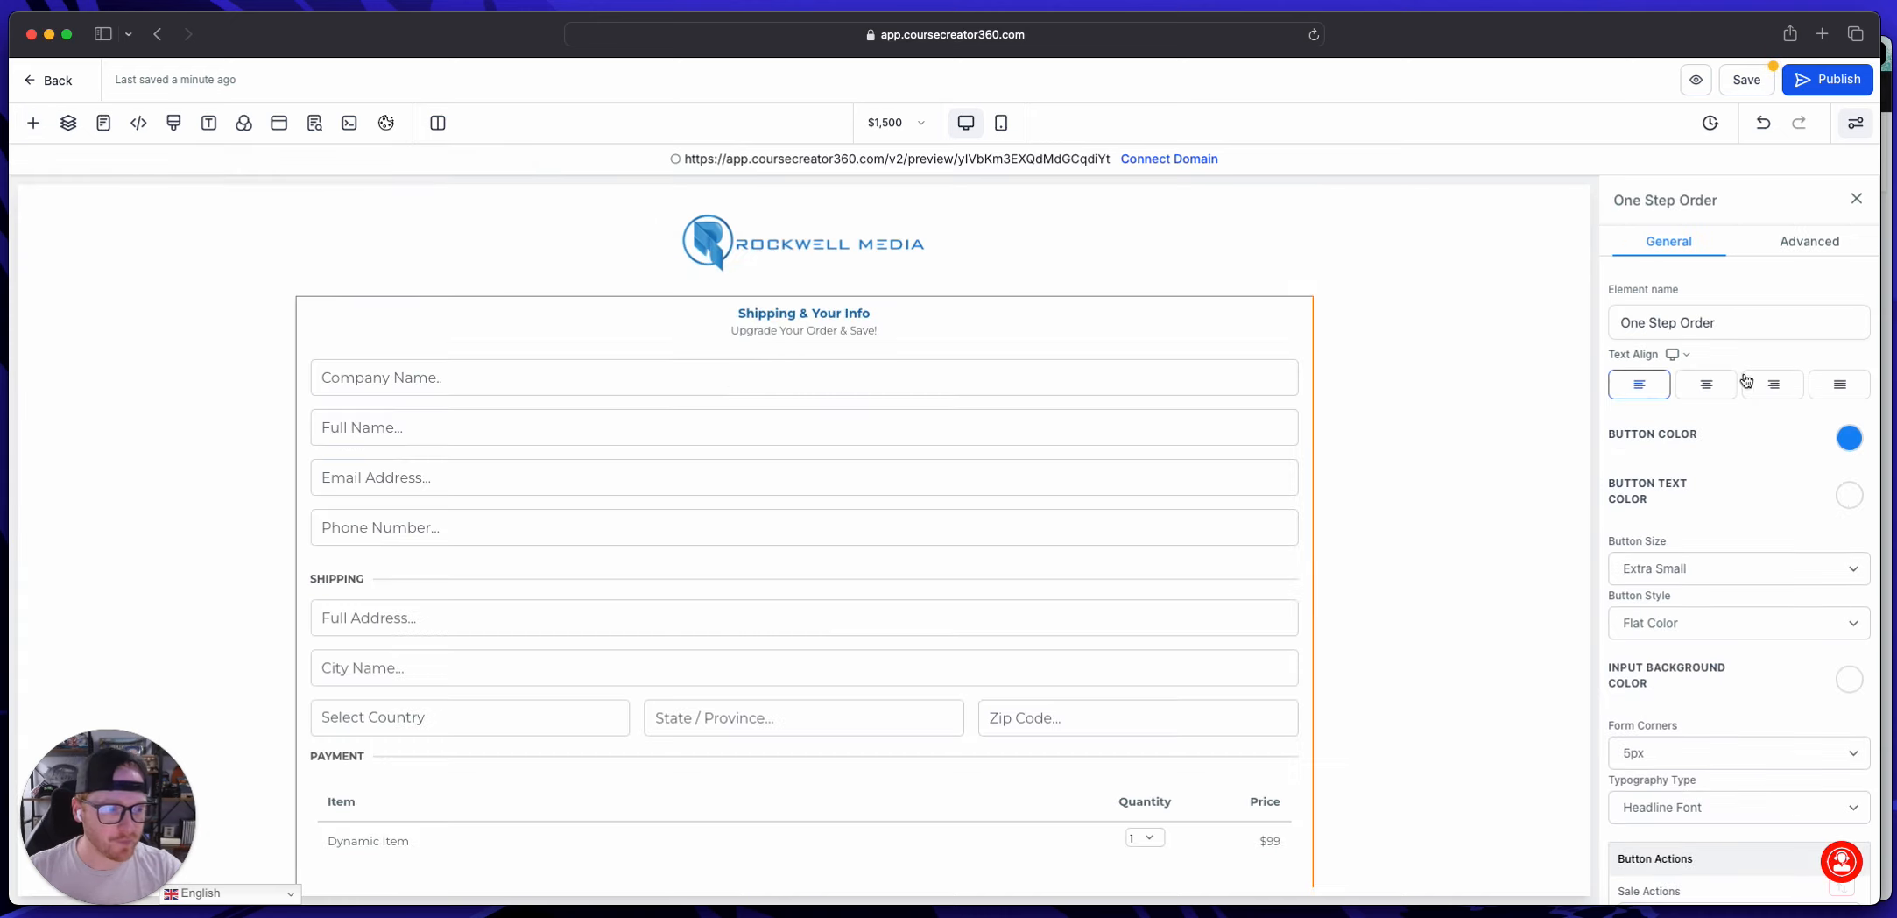
Step: Clear the headline and the sub headline text of the one-step order form
scroll(1734, 471, down, 2)
scroll(1734, 471, up, 2)
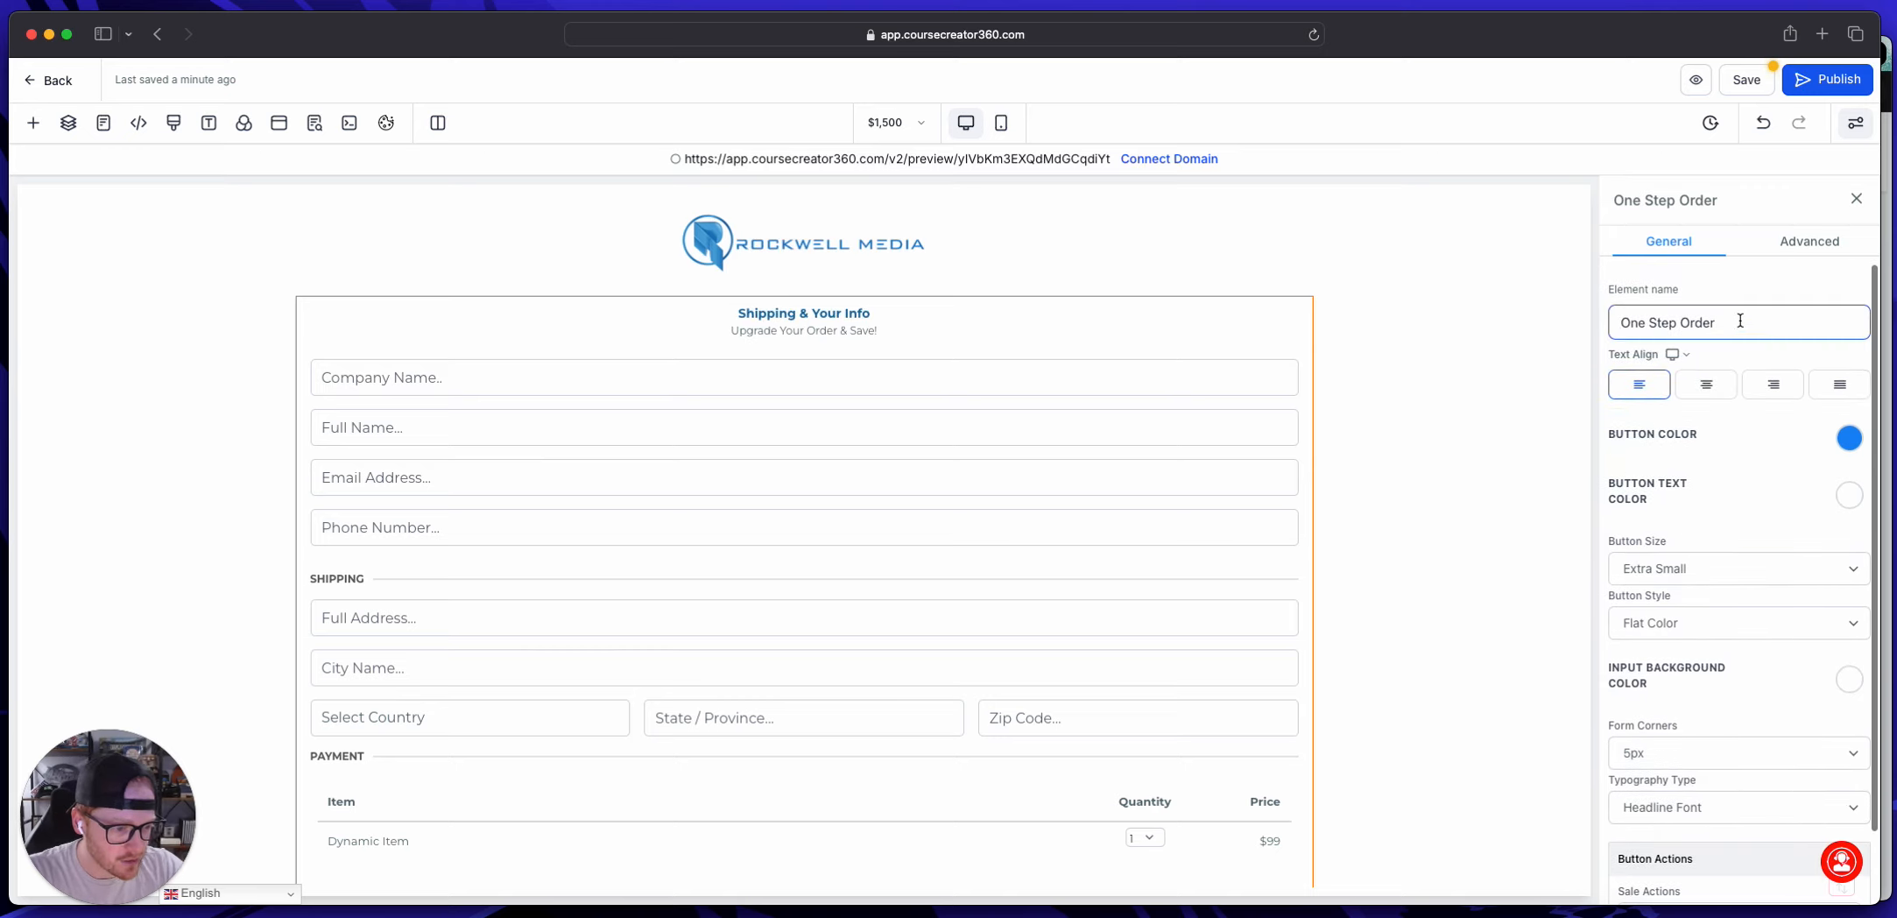
click(1813, 243)
triple_click(1732, 368)
key(BackSpace)
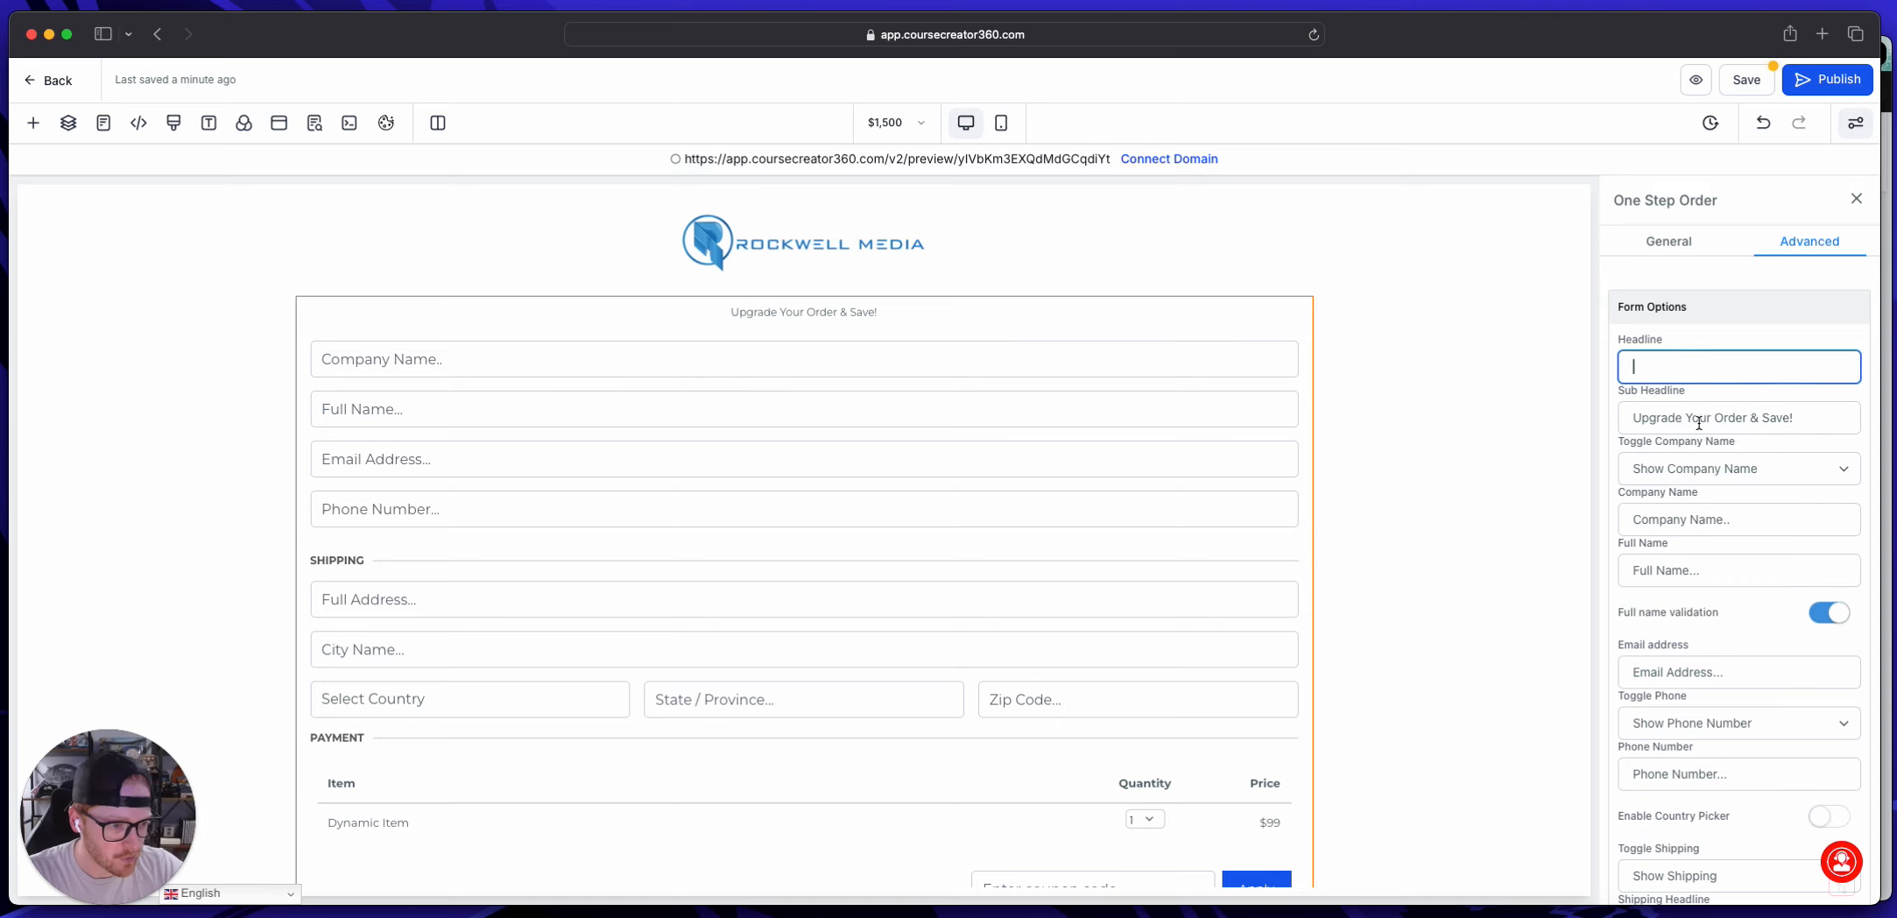
triple_click(1703, 416)
key(BackSpace)
Step: Hide the company name field of the one-step order form
click(1699, 468)
click(1695, 485)
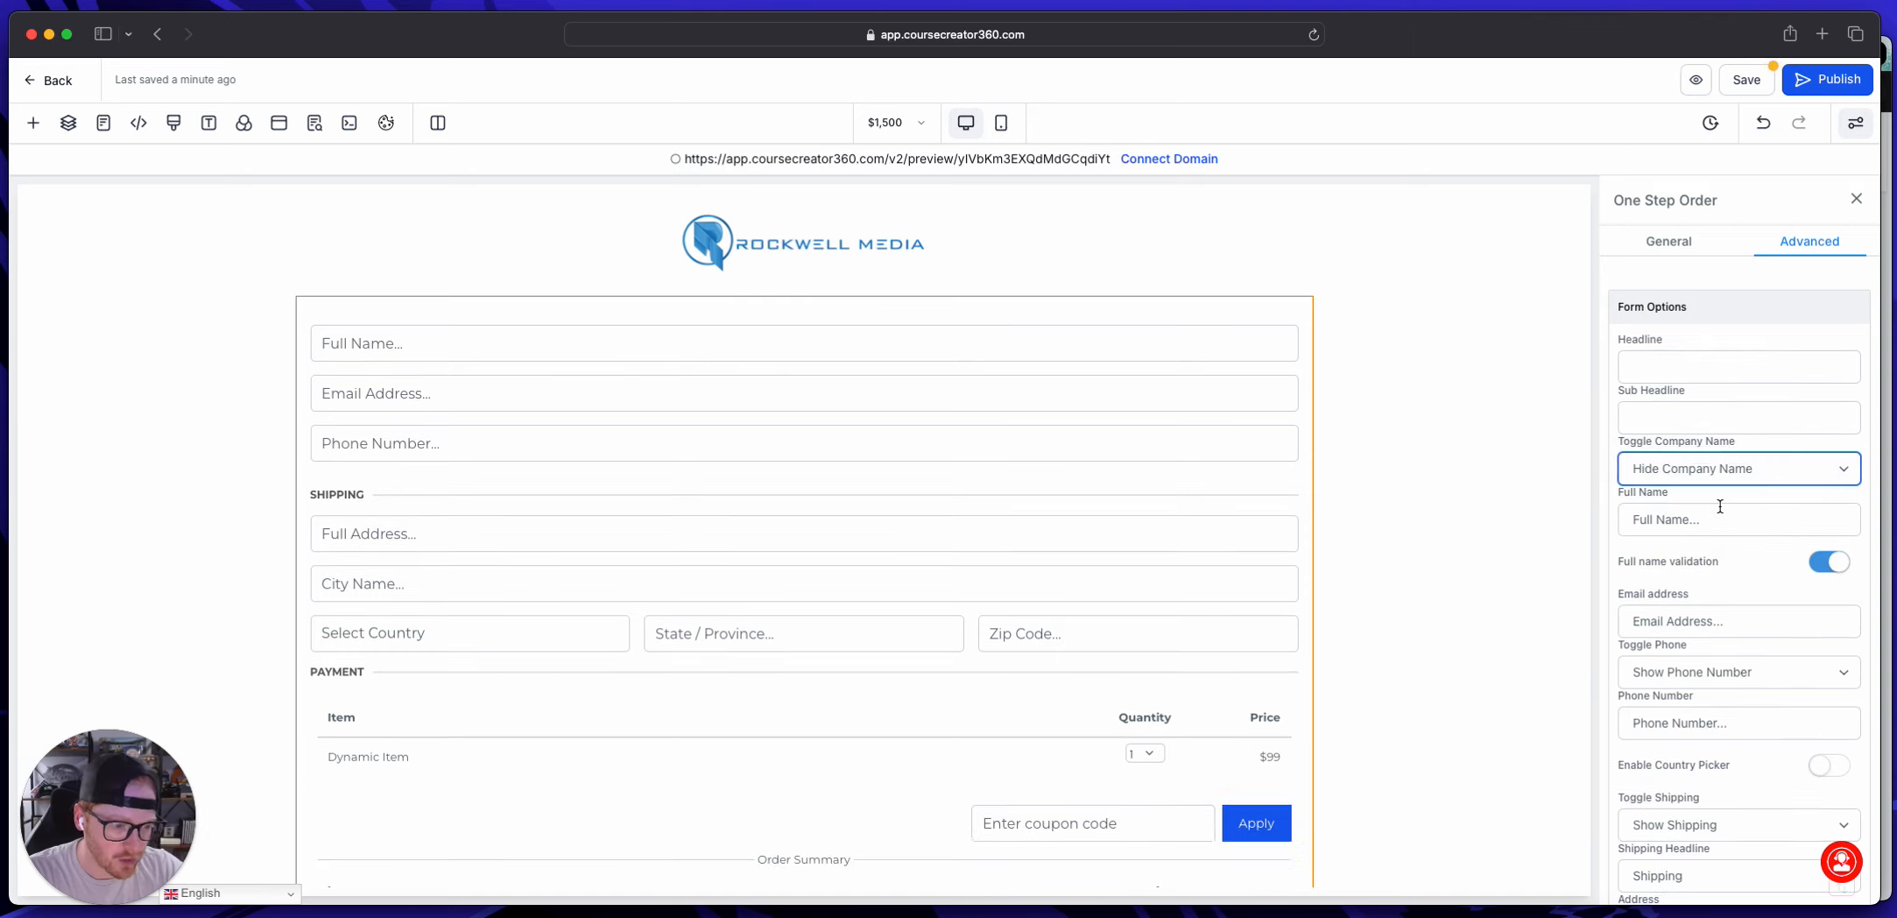
click(1704, 471)
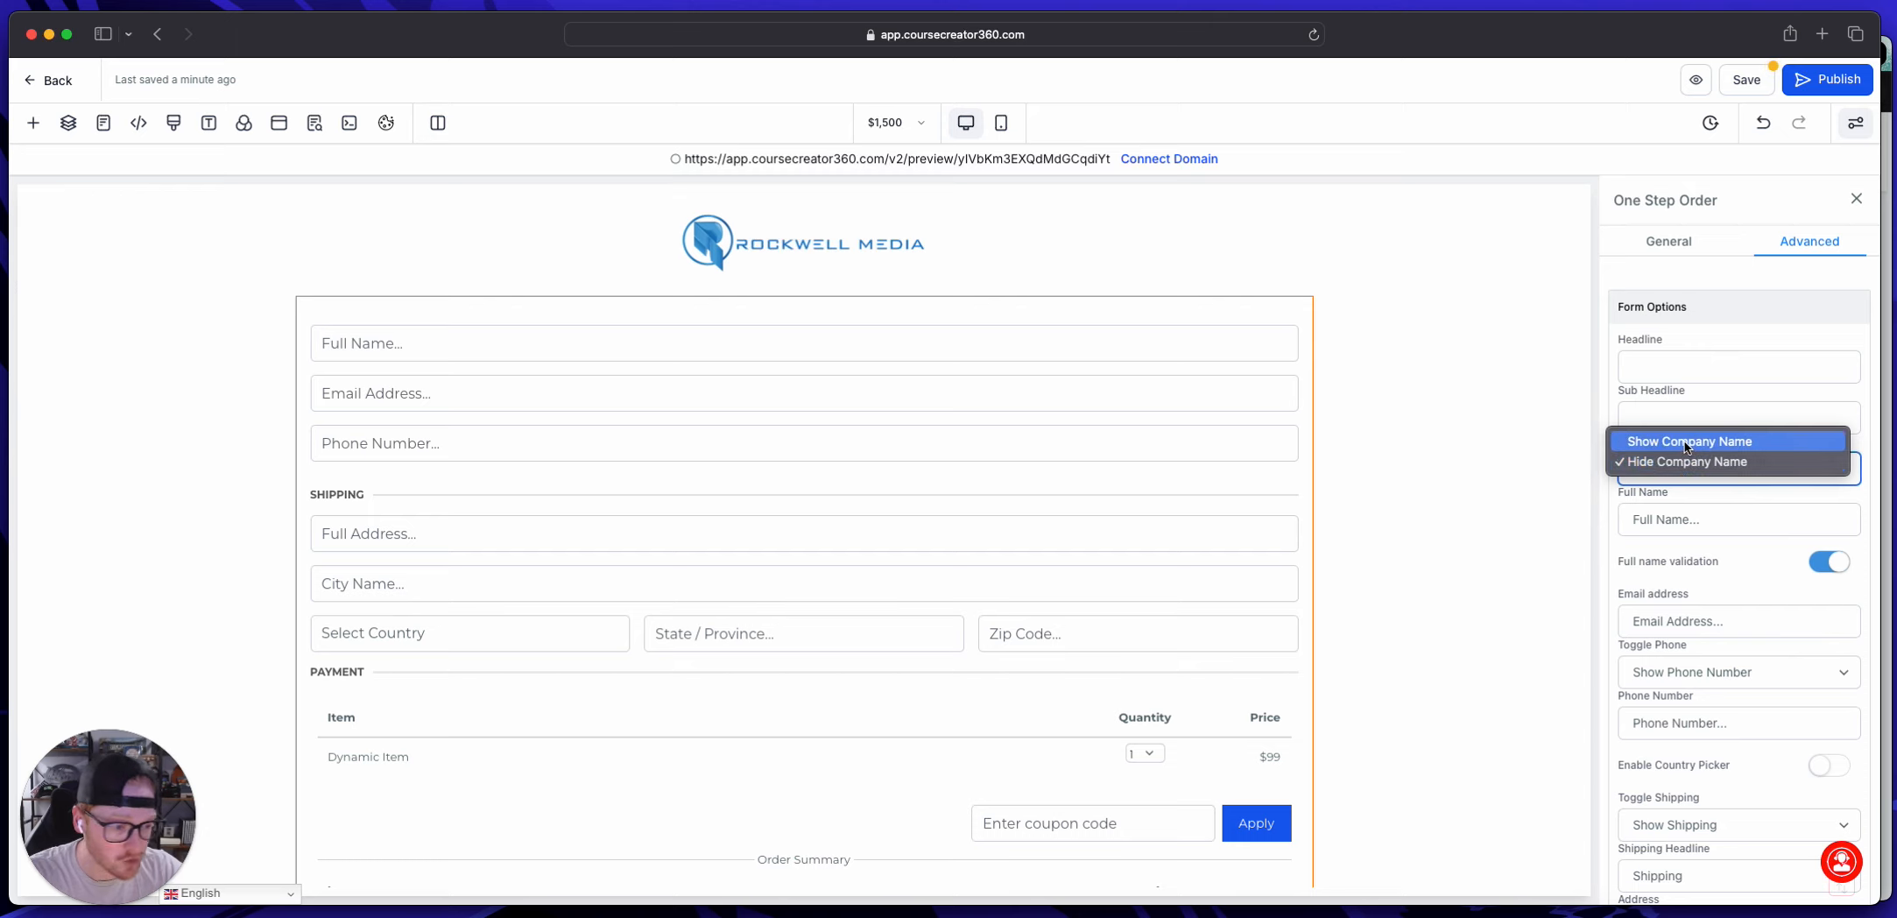
click(1790, 388)
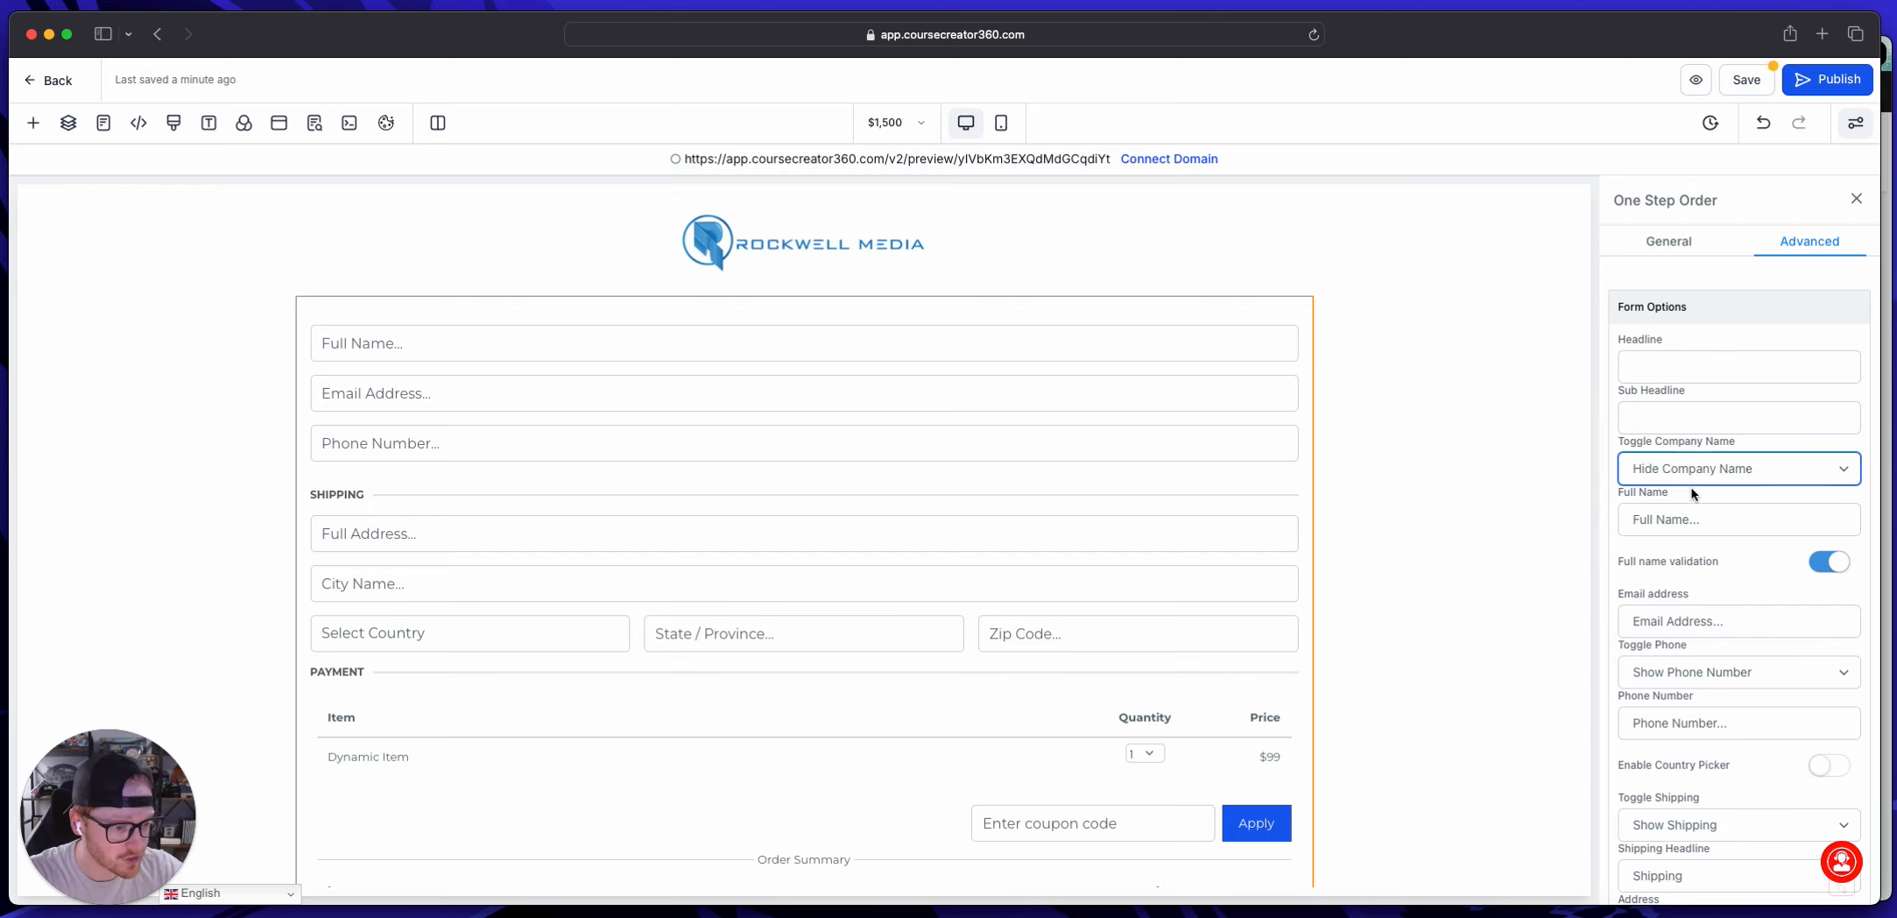
Step: Hide the phone number field of the one-step order form
scroll(1688, 437, down, 2)
scroll(1769, 478, down, 2)
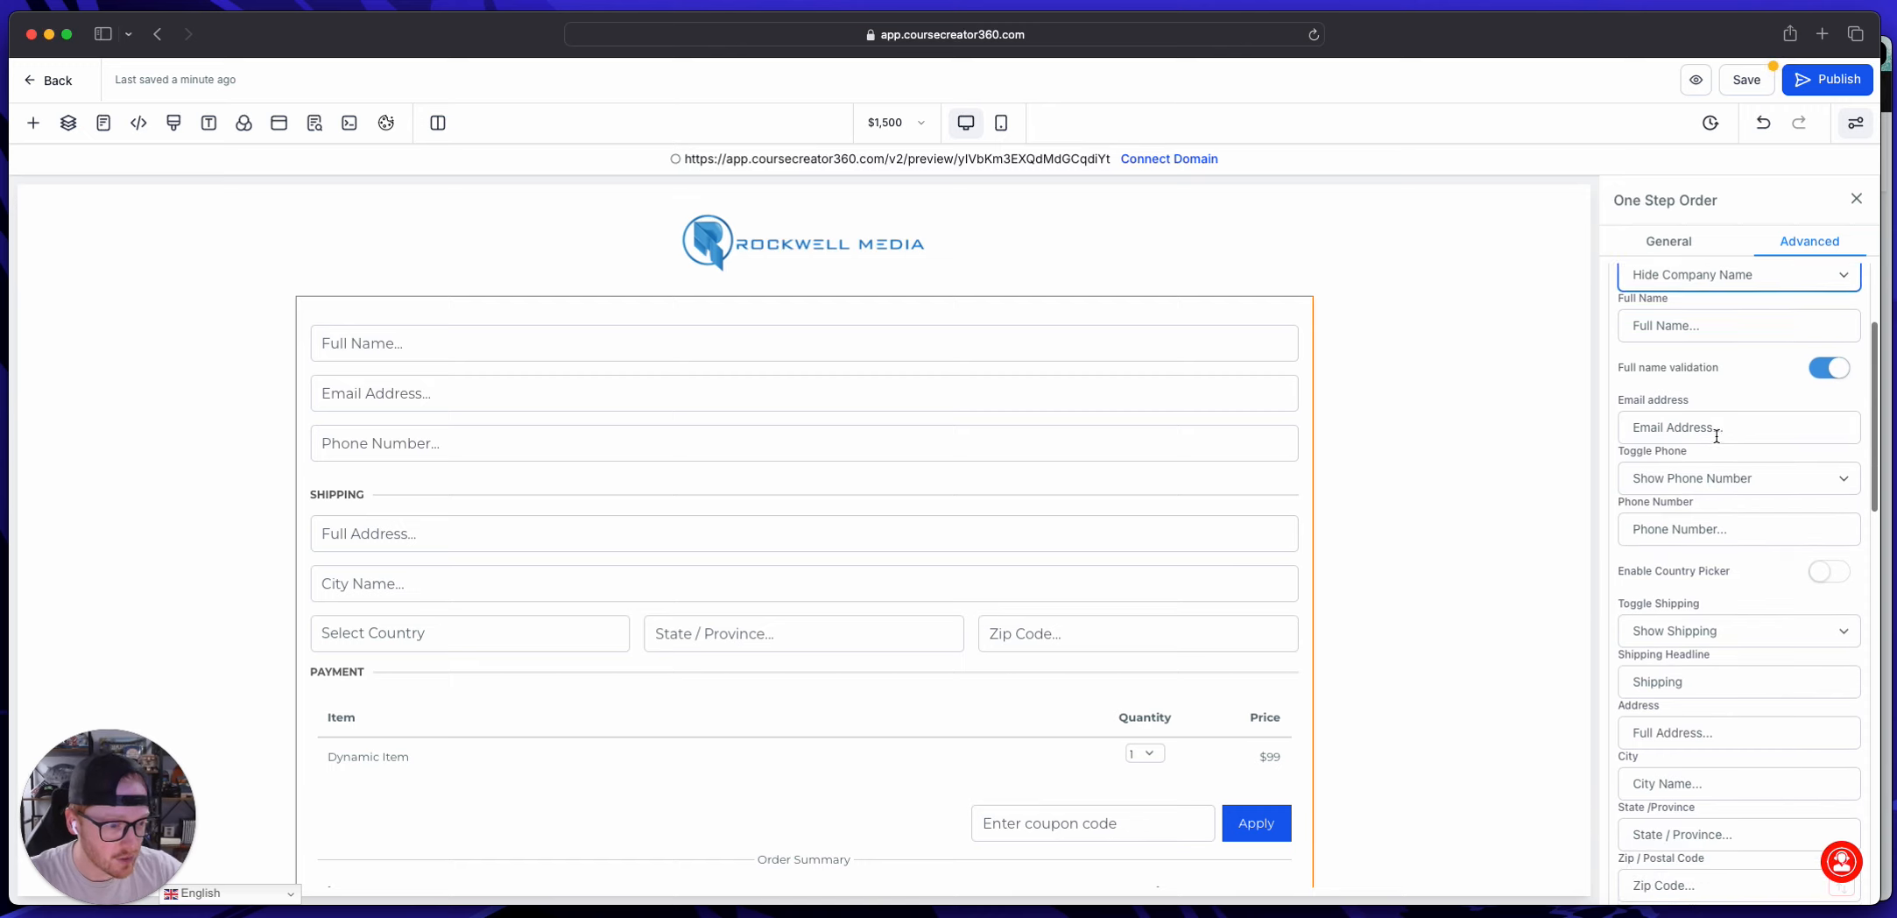
click(1698, 478)
click(1769, 491)
Step: Hide the shipping section of the one-step order form
scroll(1651, 493, down, 3)
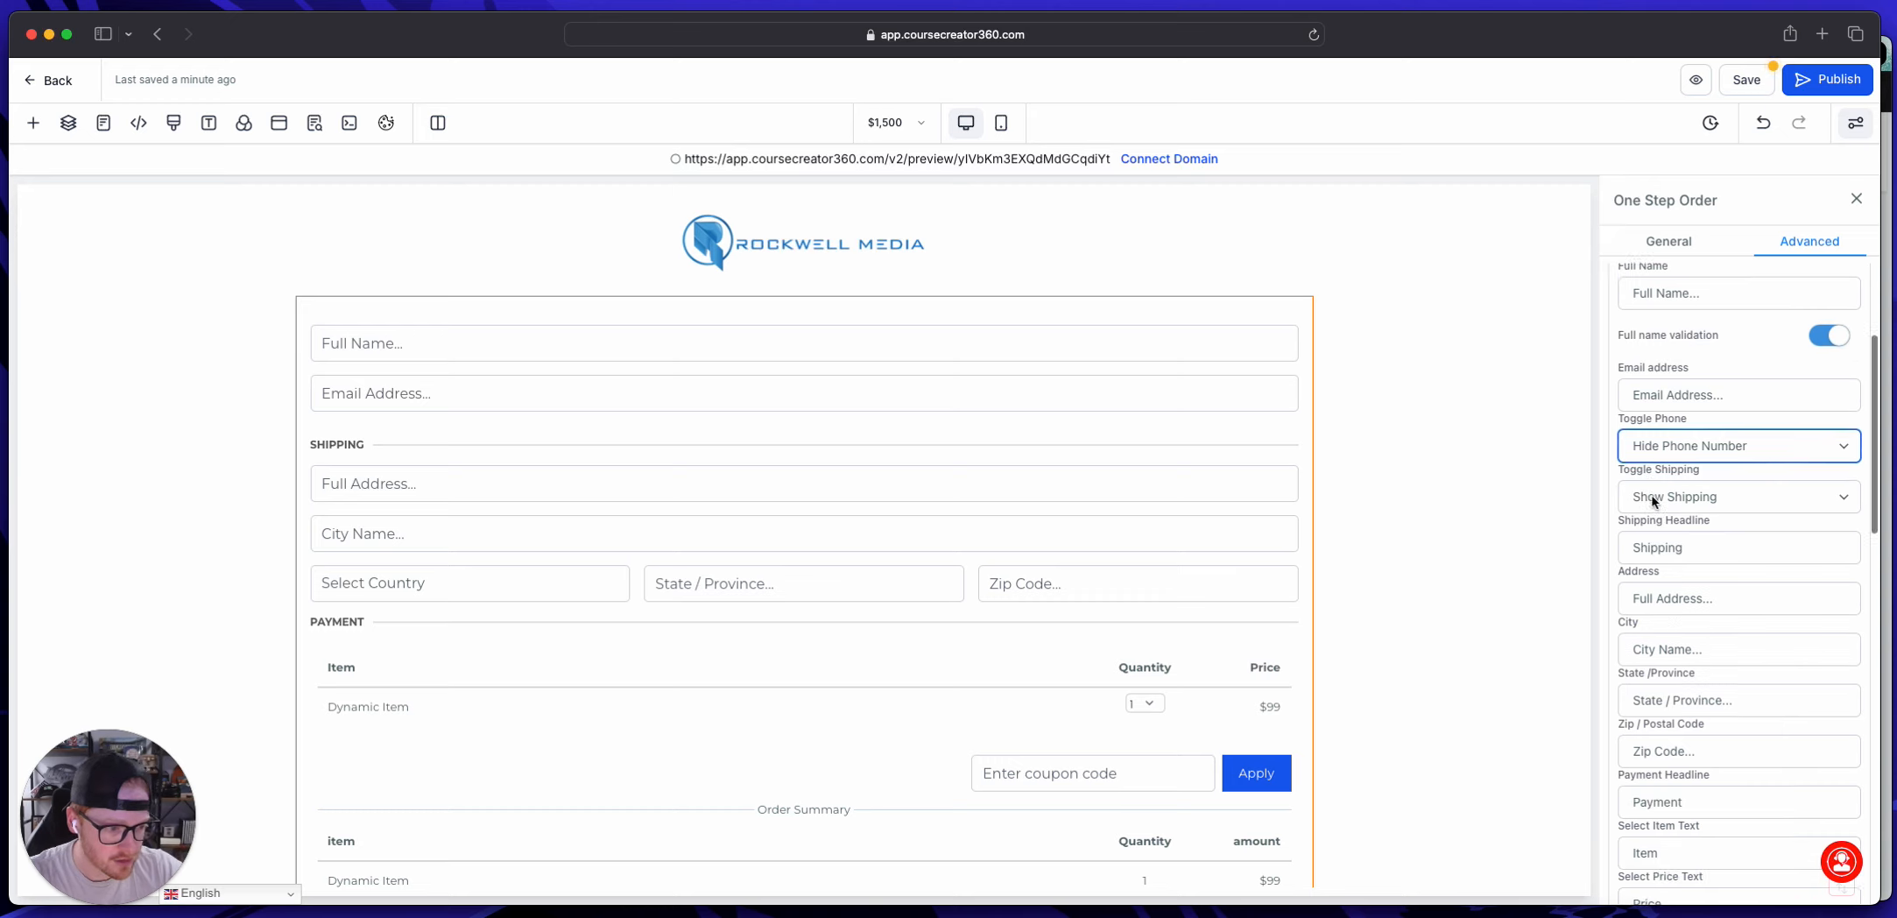
click(1692, 386)
click(1692, 391)
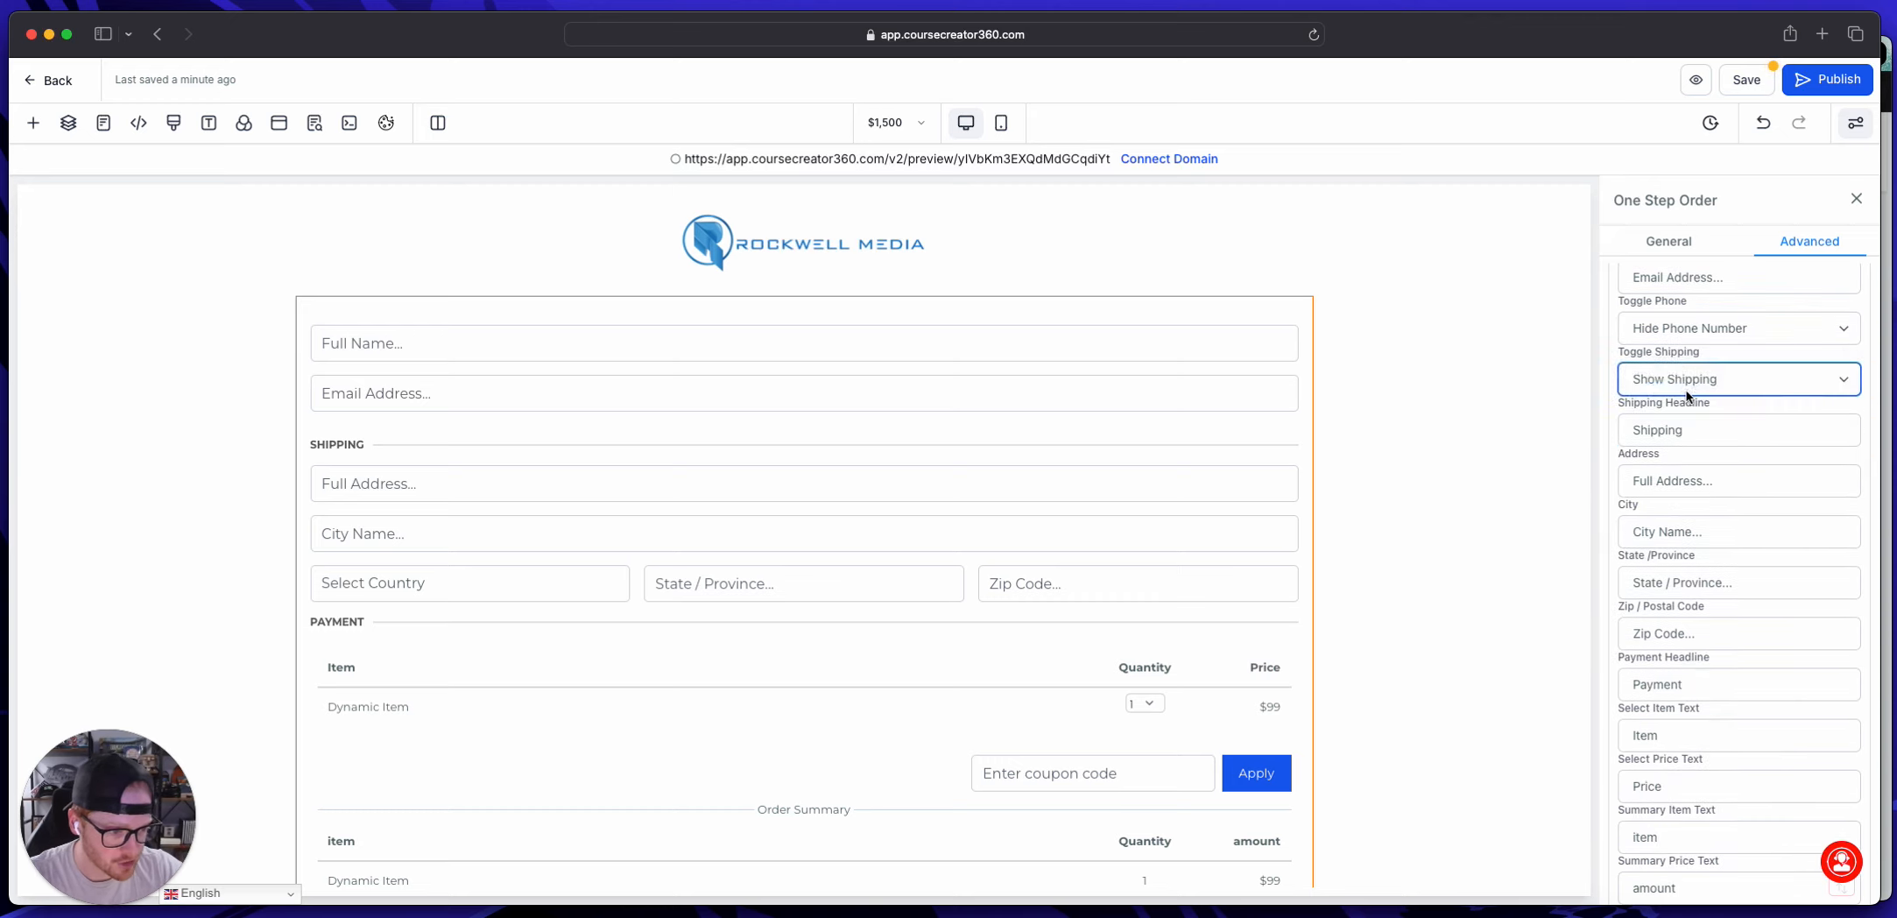
scroll(1820, 605, down, 10)
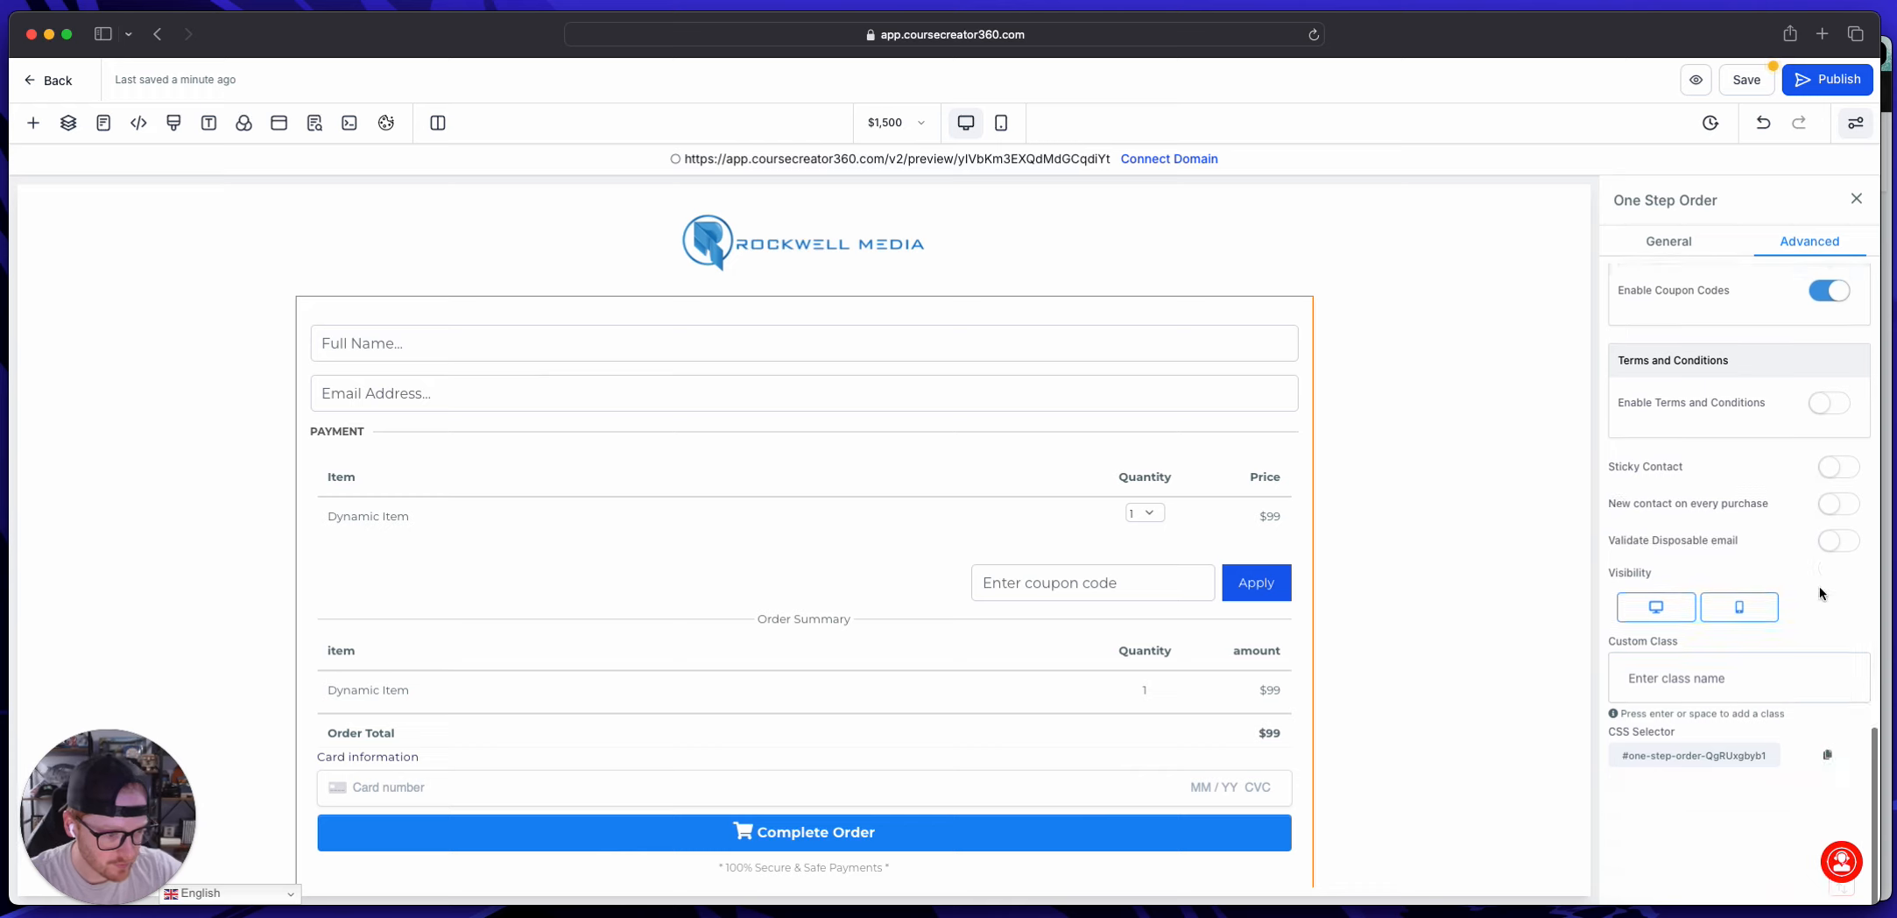
Step: Change the order form's button color to green and save the page
scroll(1727, 596, up, 1)
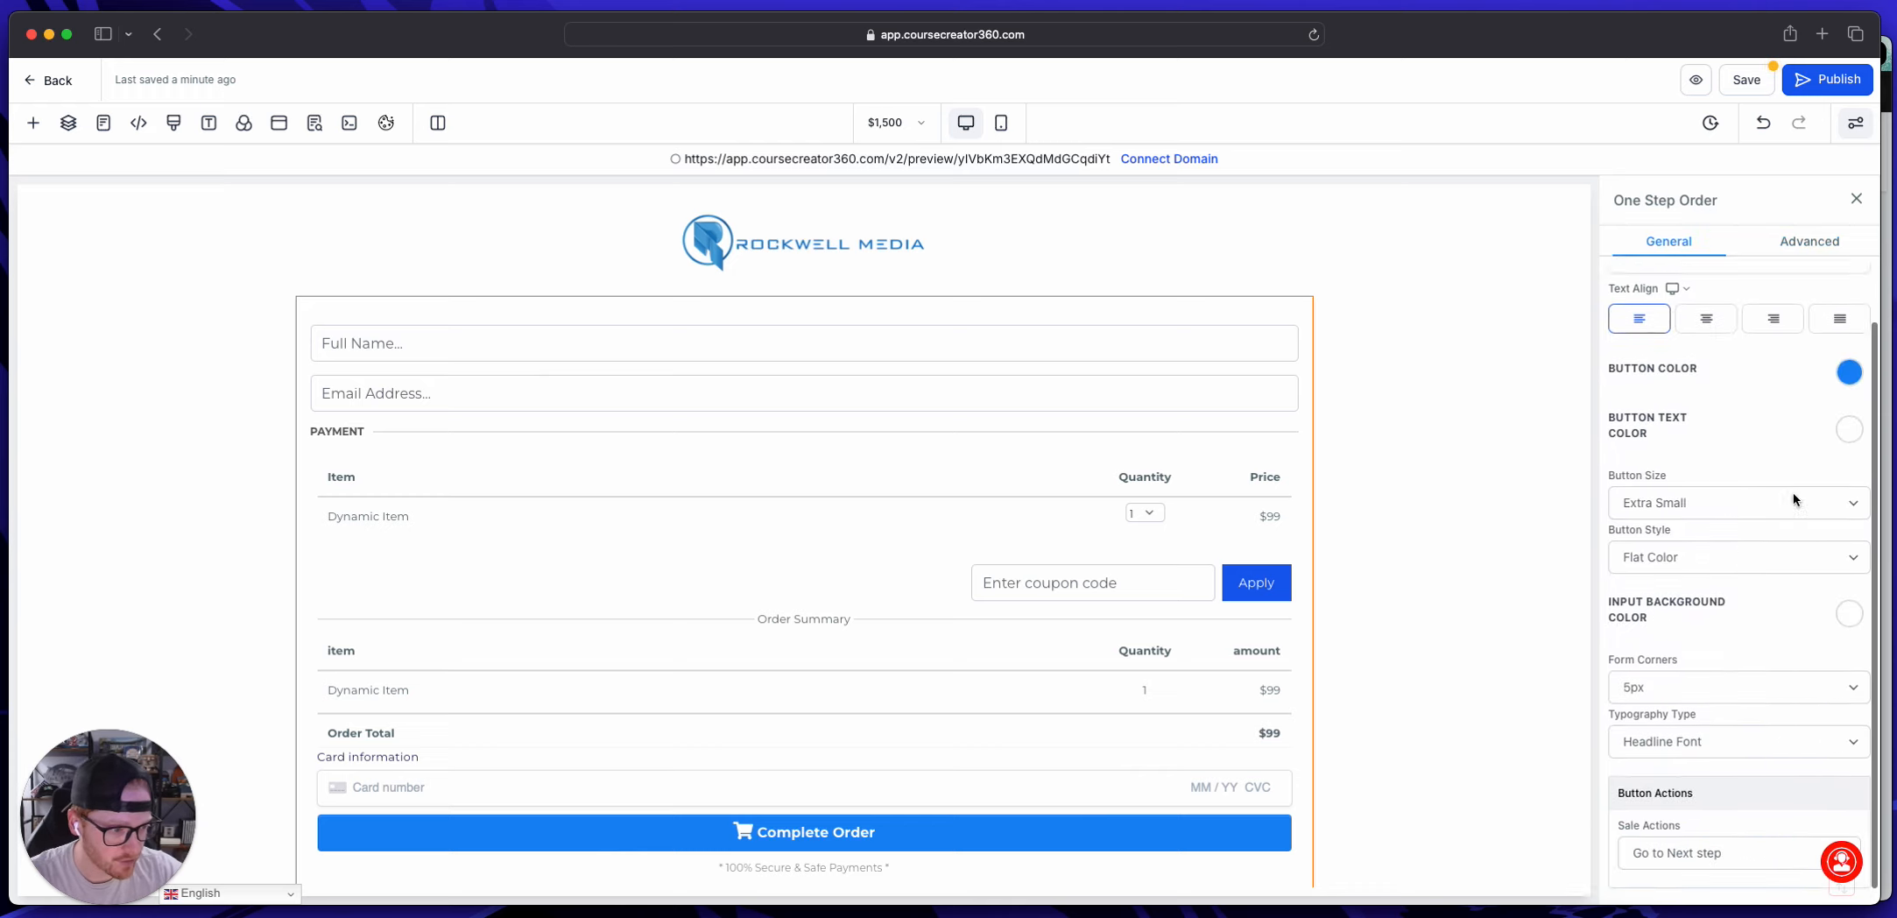
click(1849, 351)
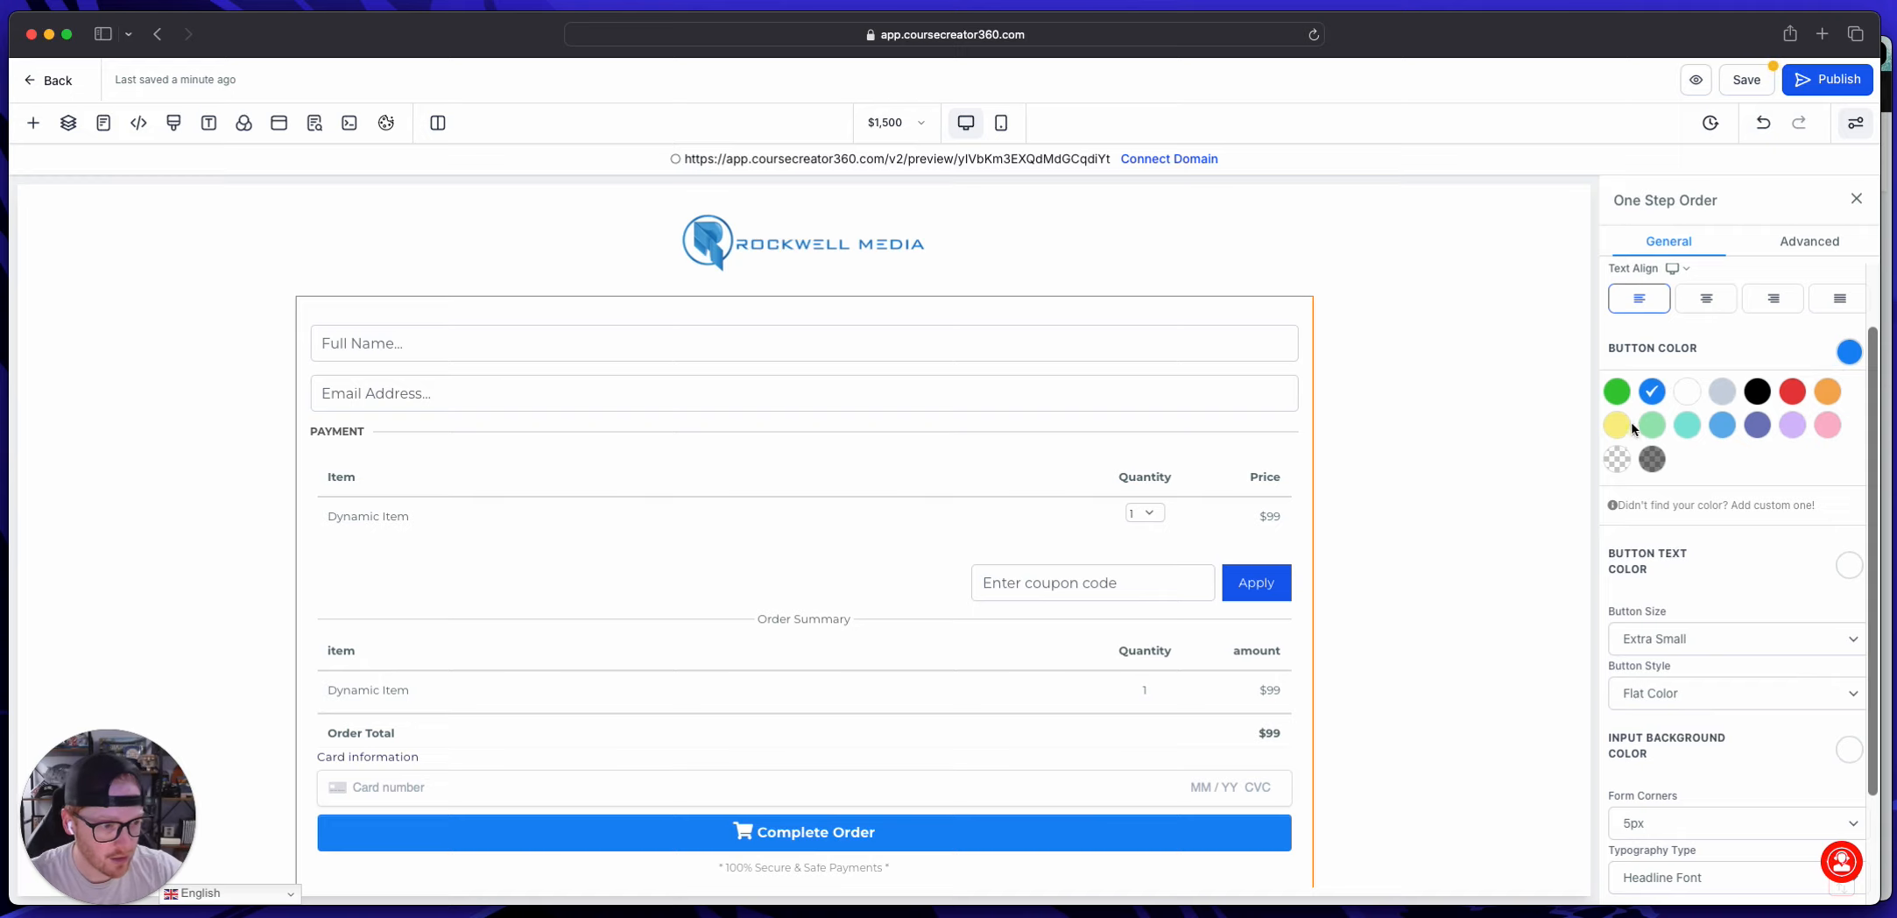
click(1617, 391)
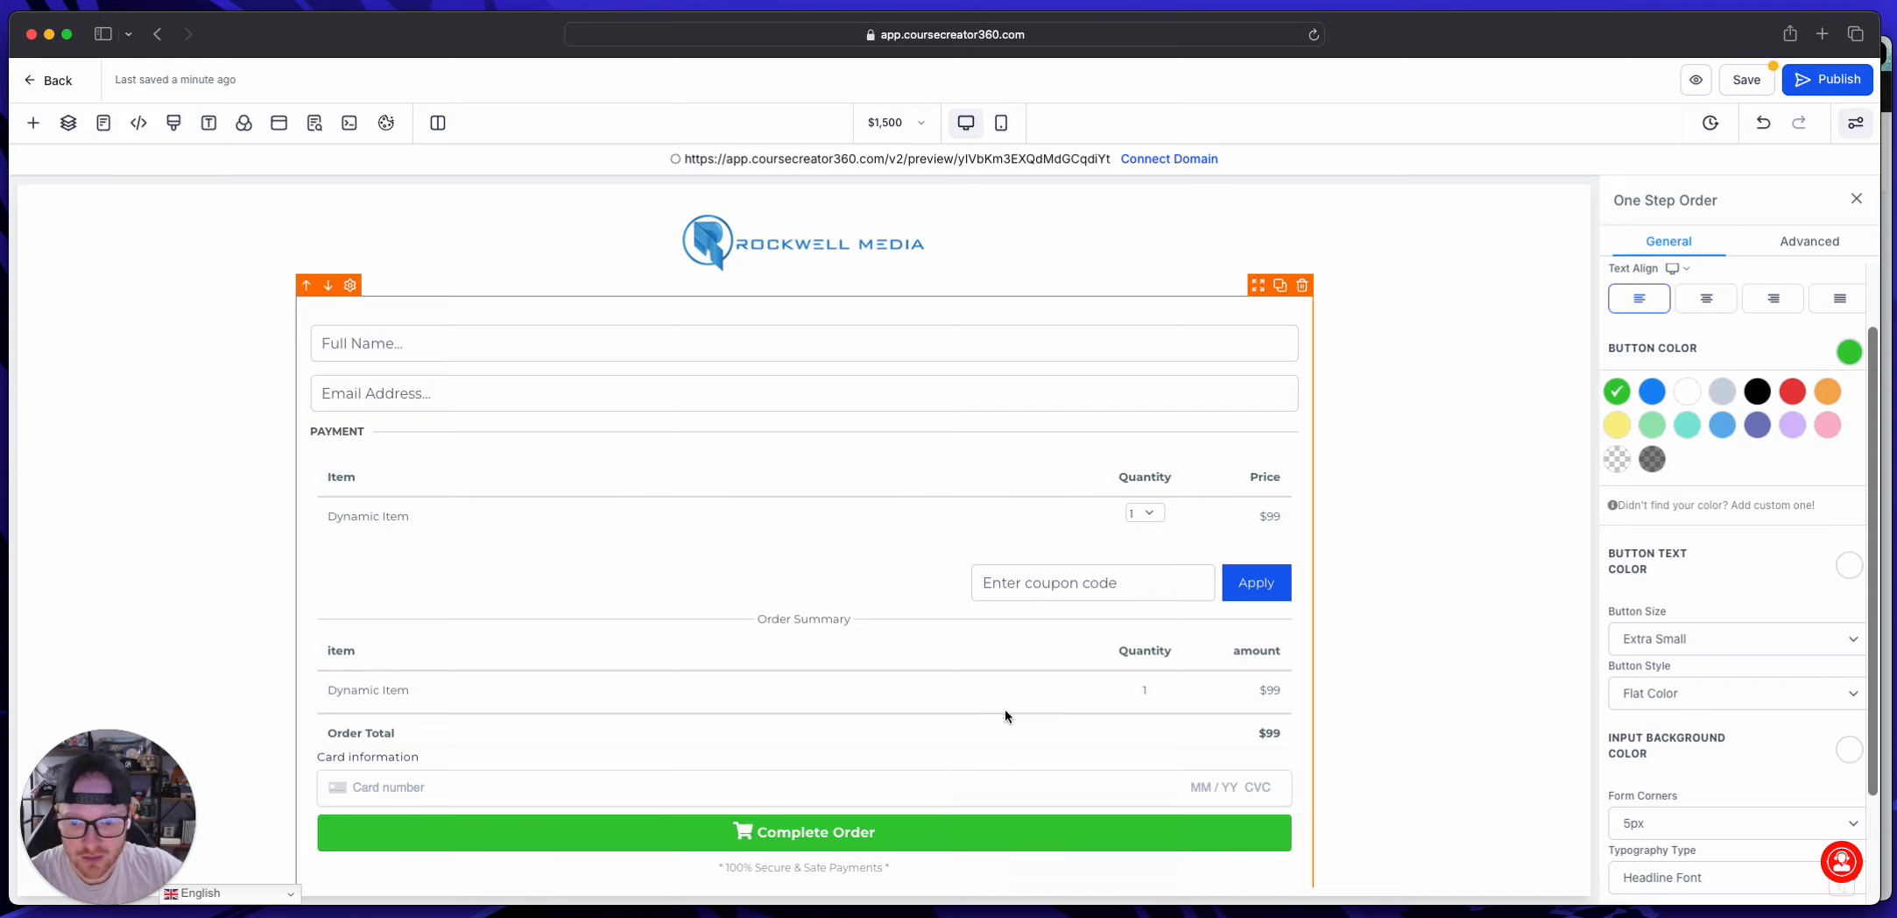
scroll(1016, 717, down, 2)
scroll(1018, 718, up, 2)
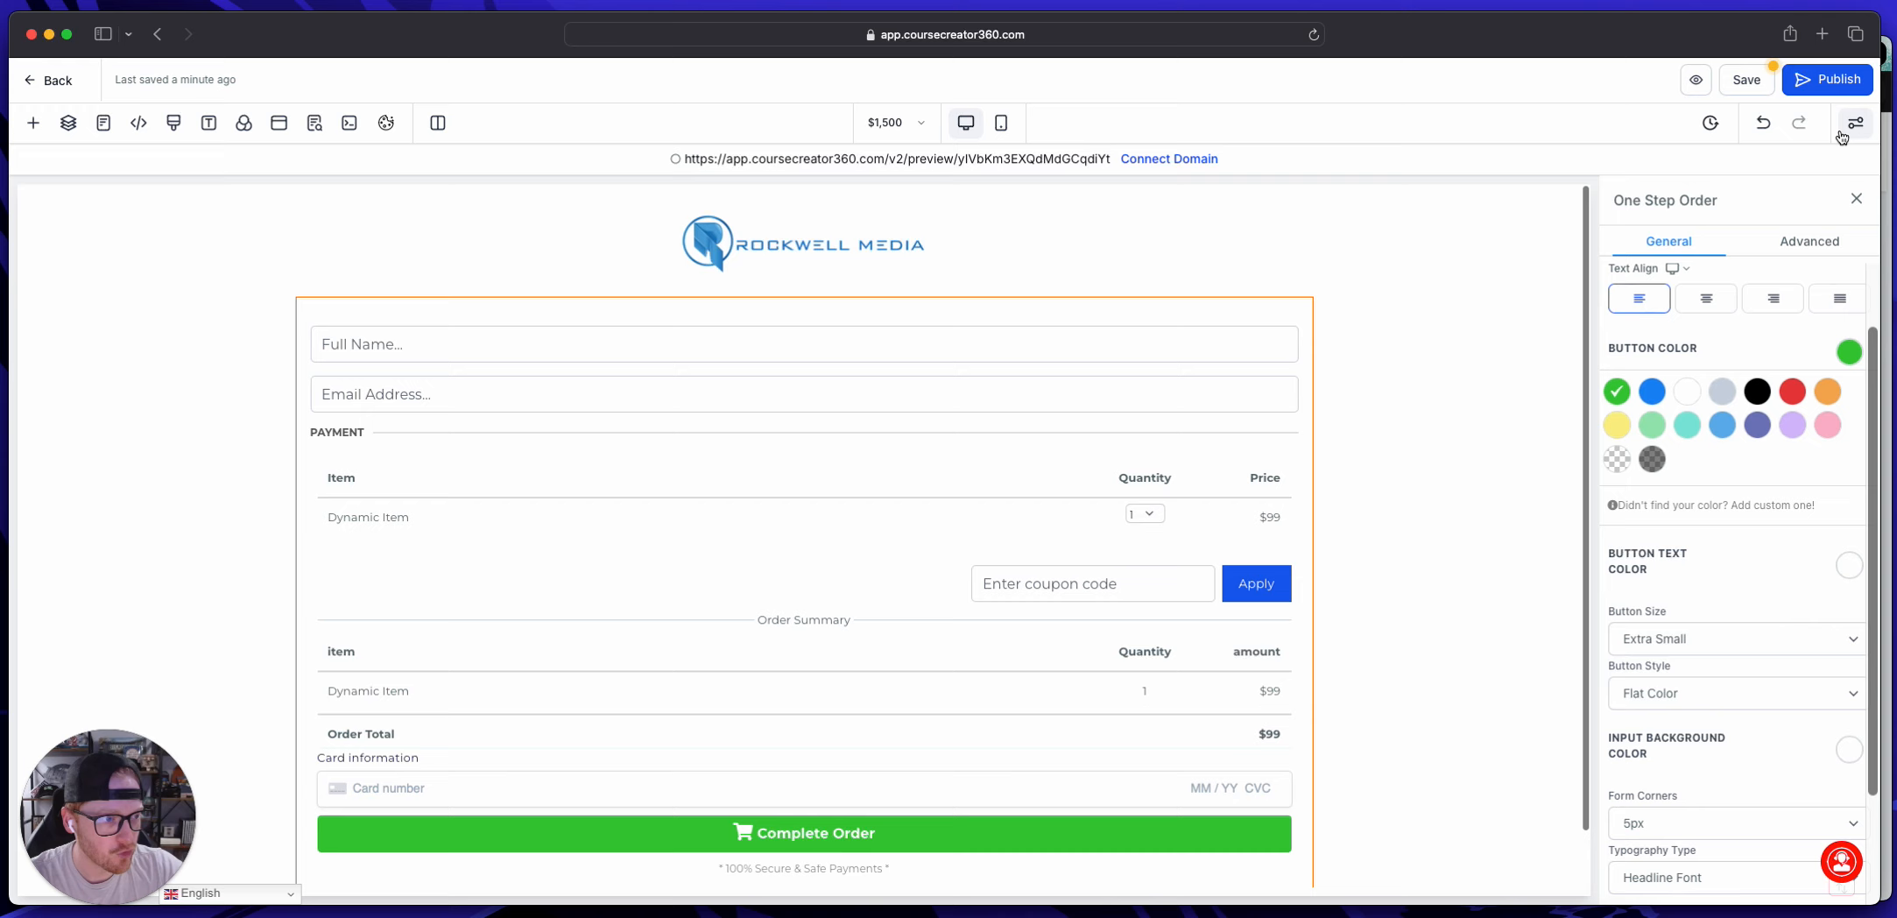
click(1759, 82)
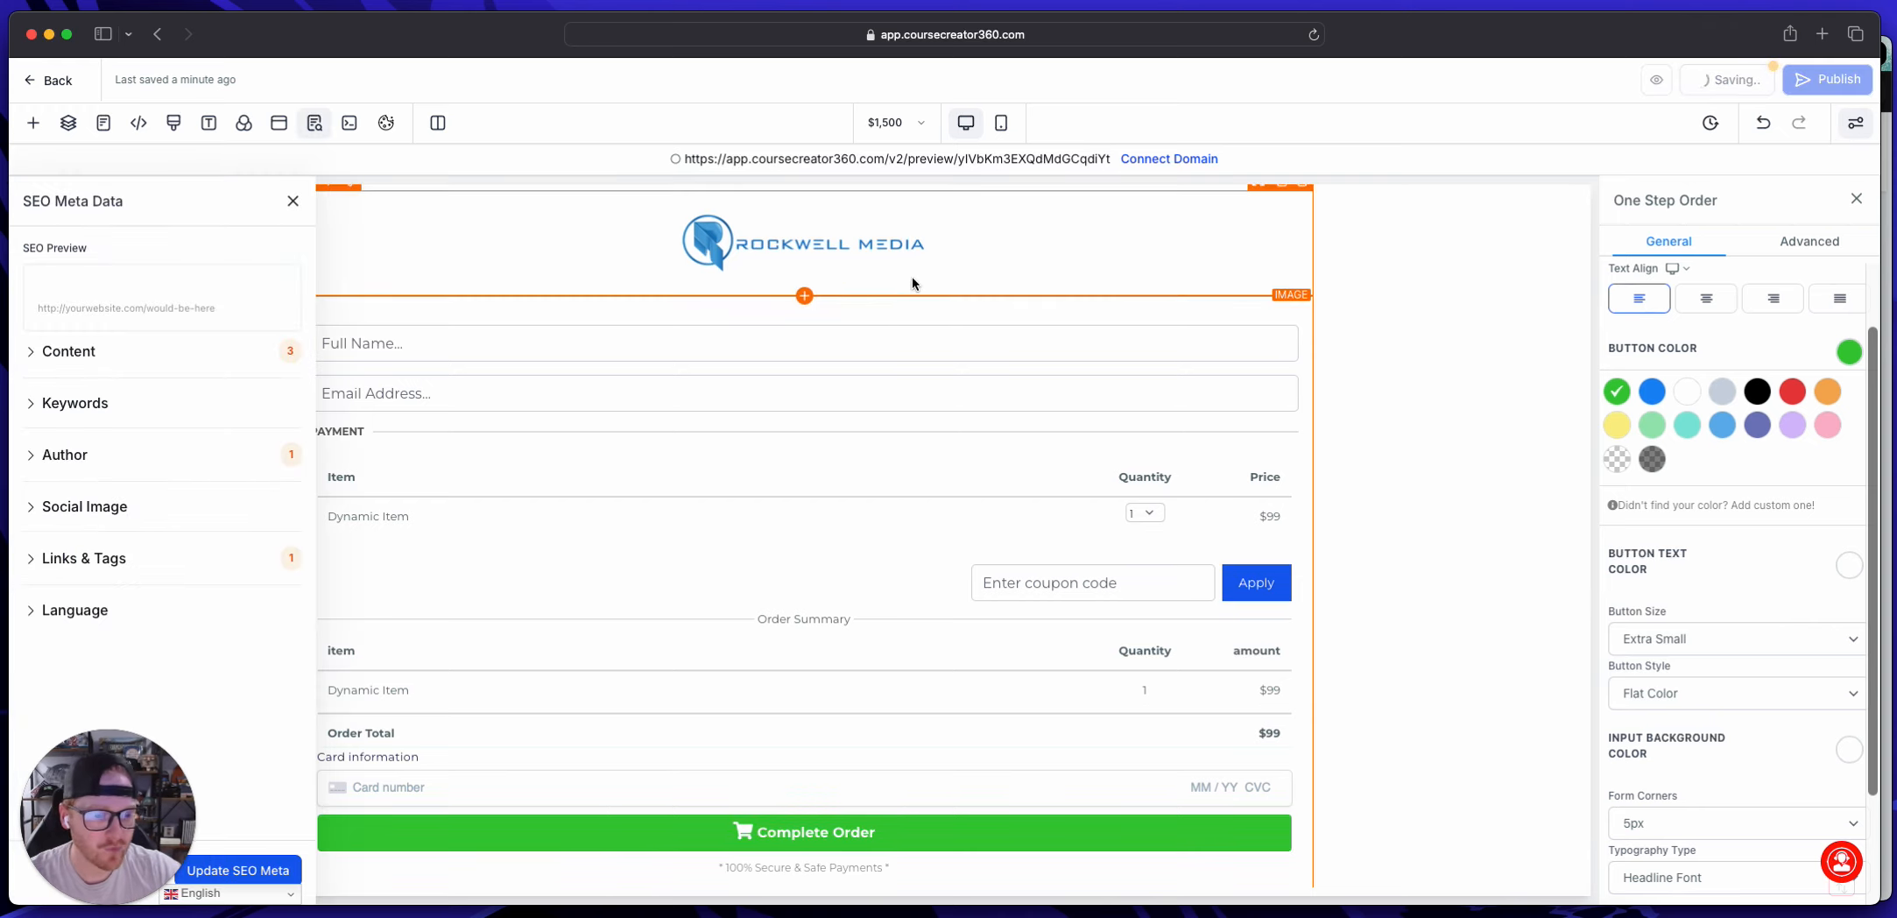
Step: Enter "Rockwell Media |" as the page title in the SEO metadata and update the metadata
click(70, 351)
click(130, 417)
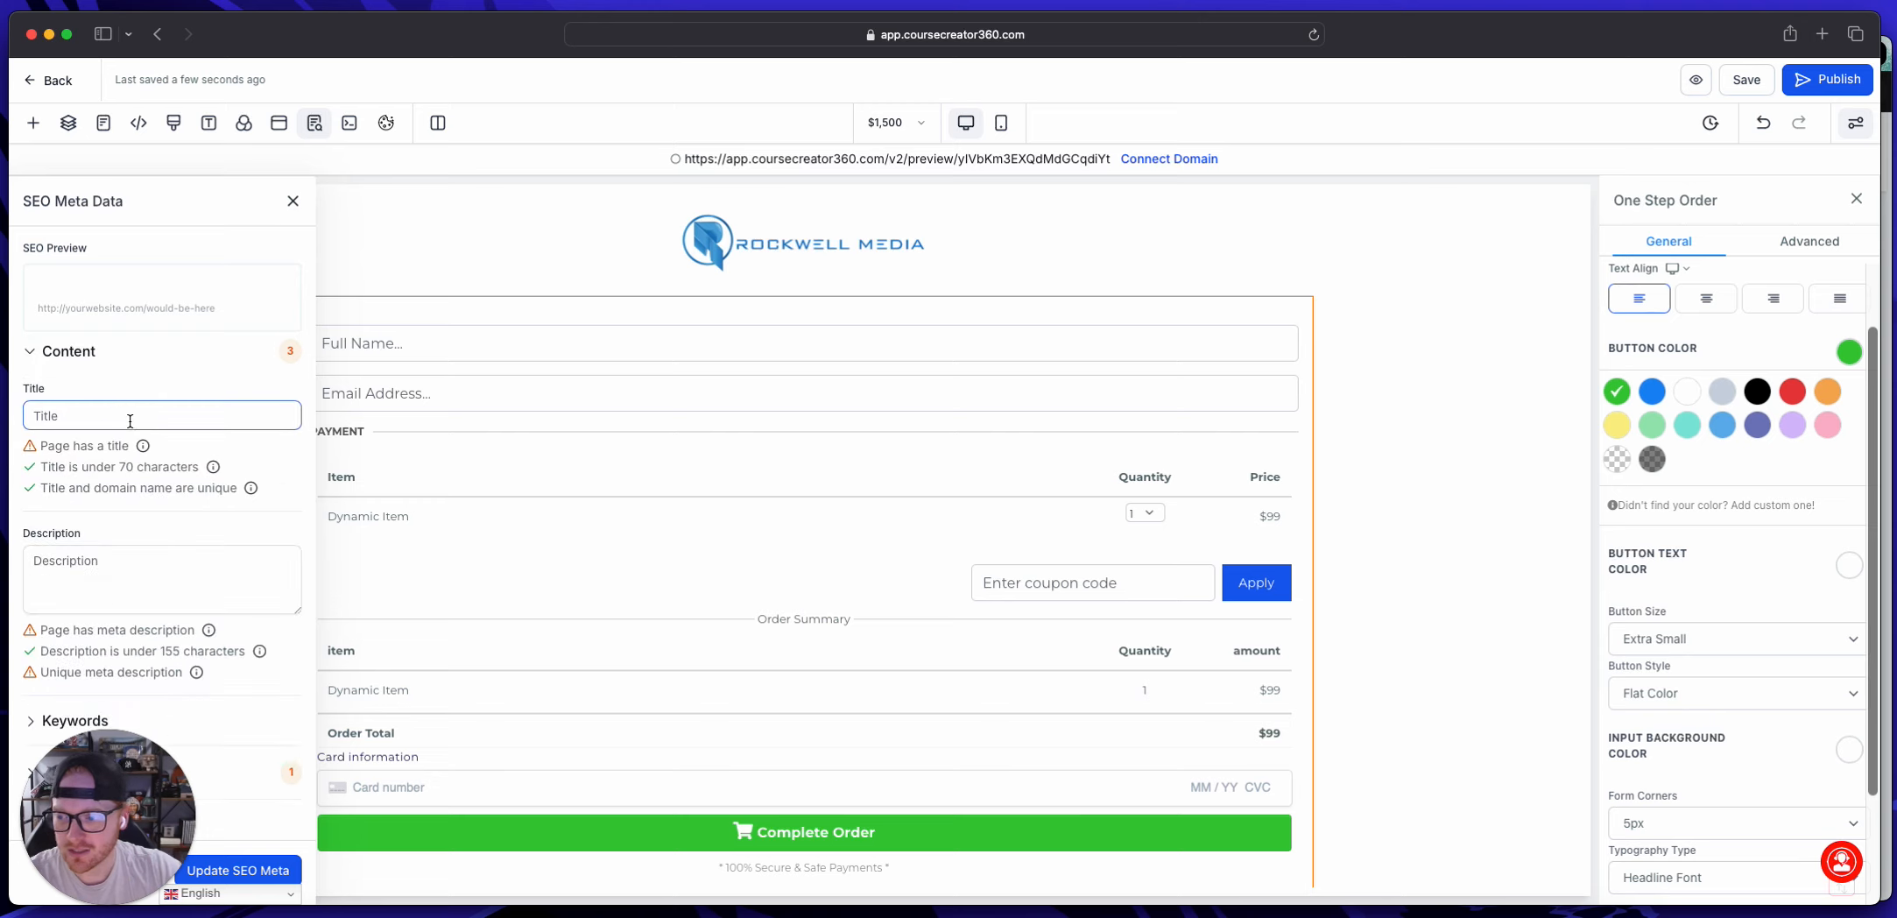
text(Rockwell)
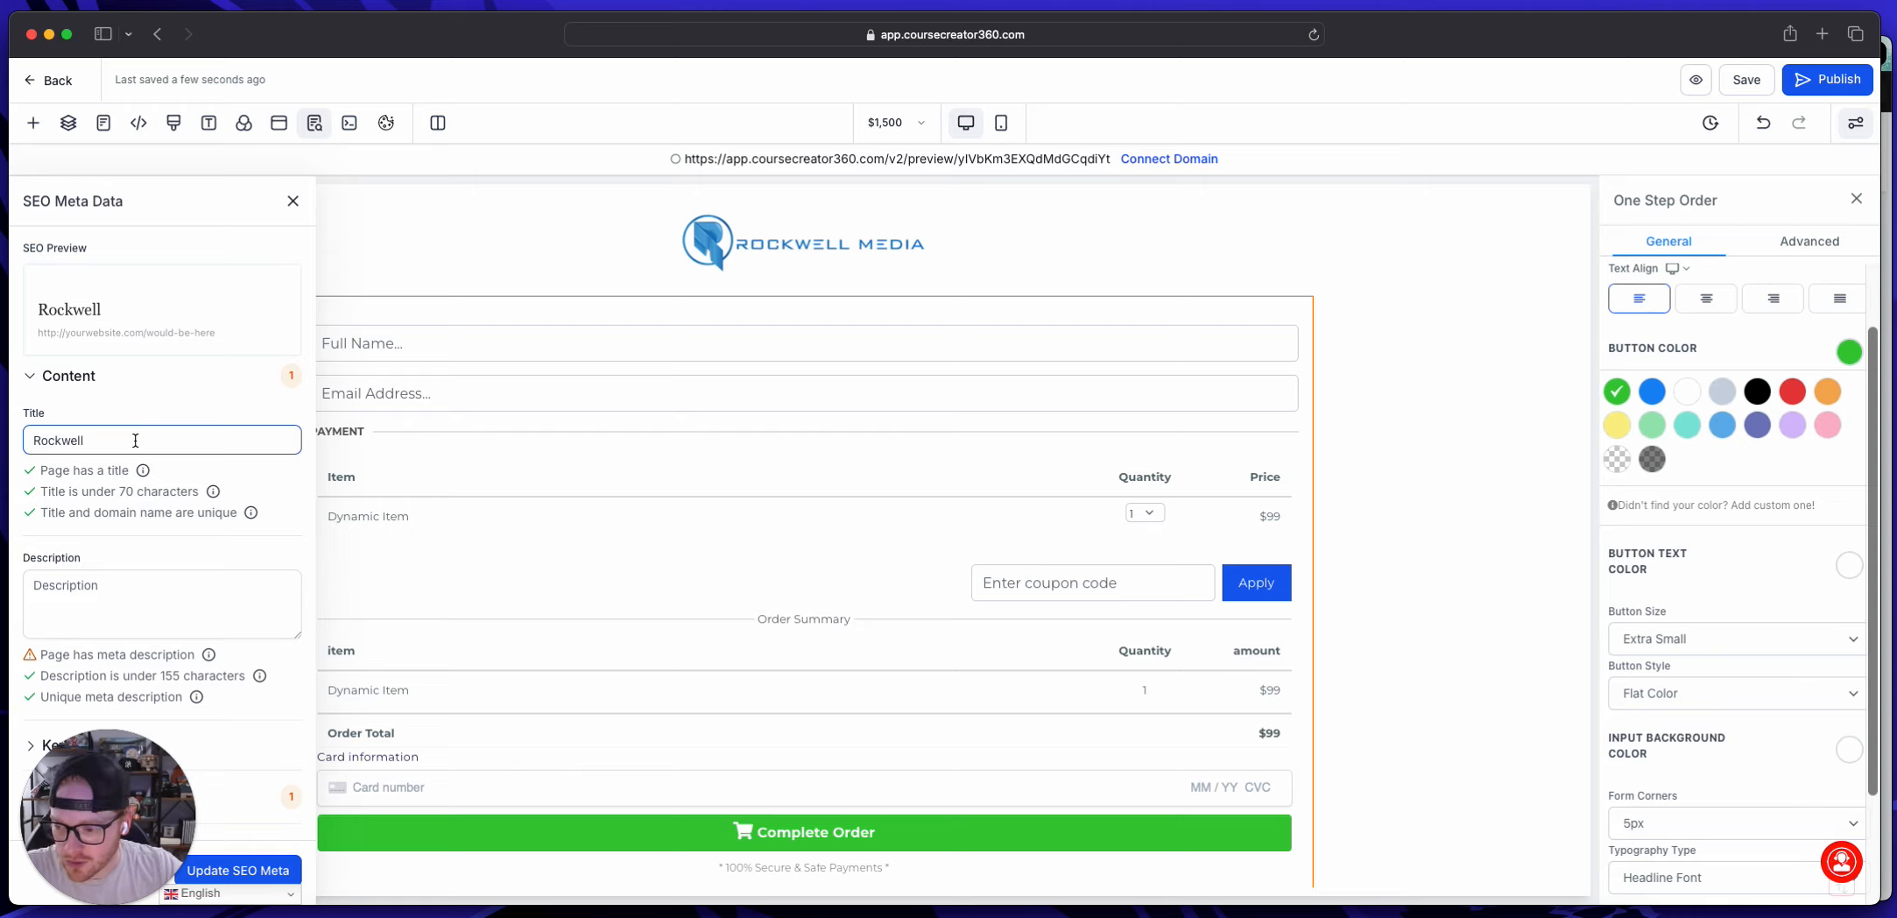
text(Media)
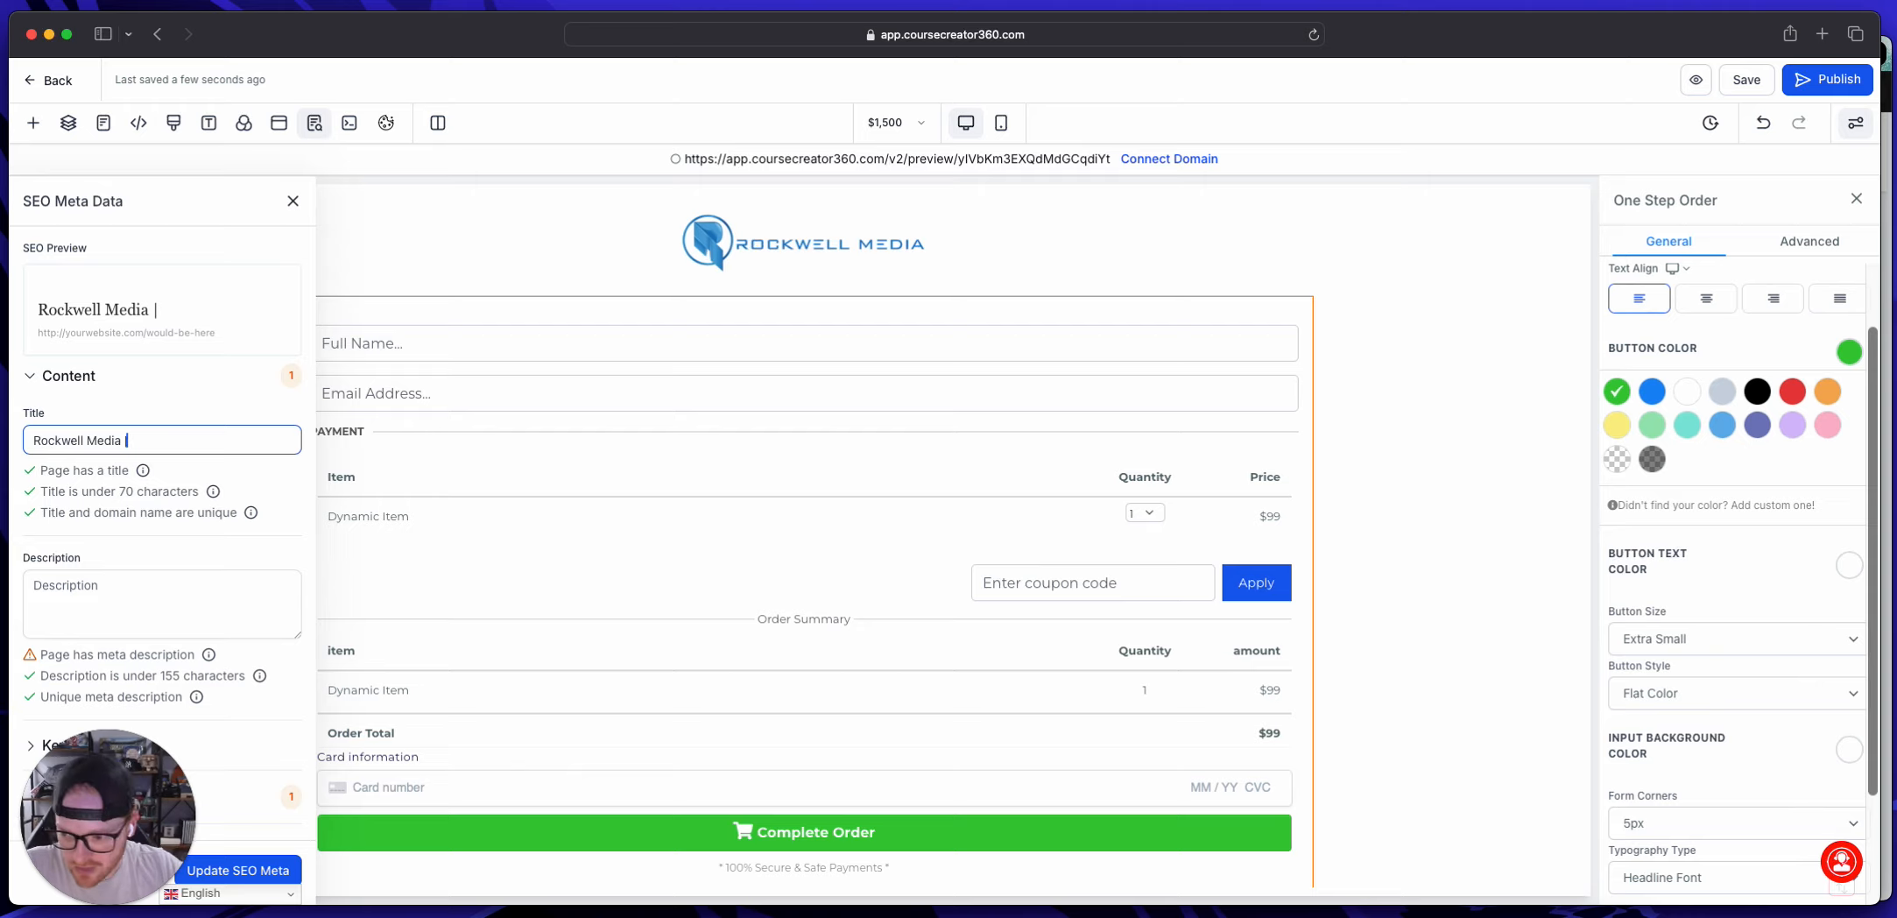
click(237, 869)
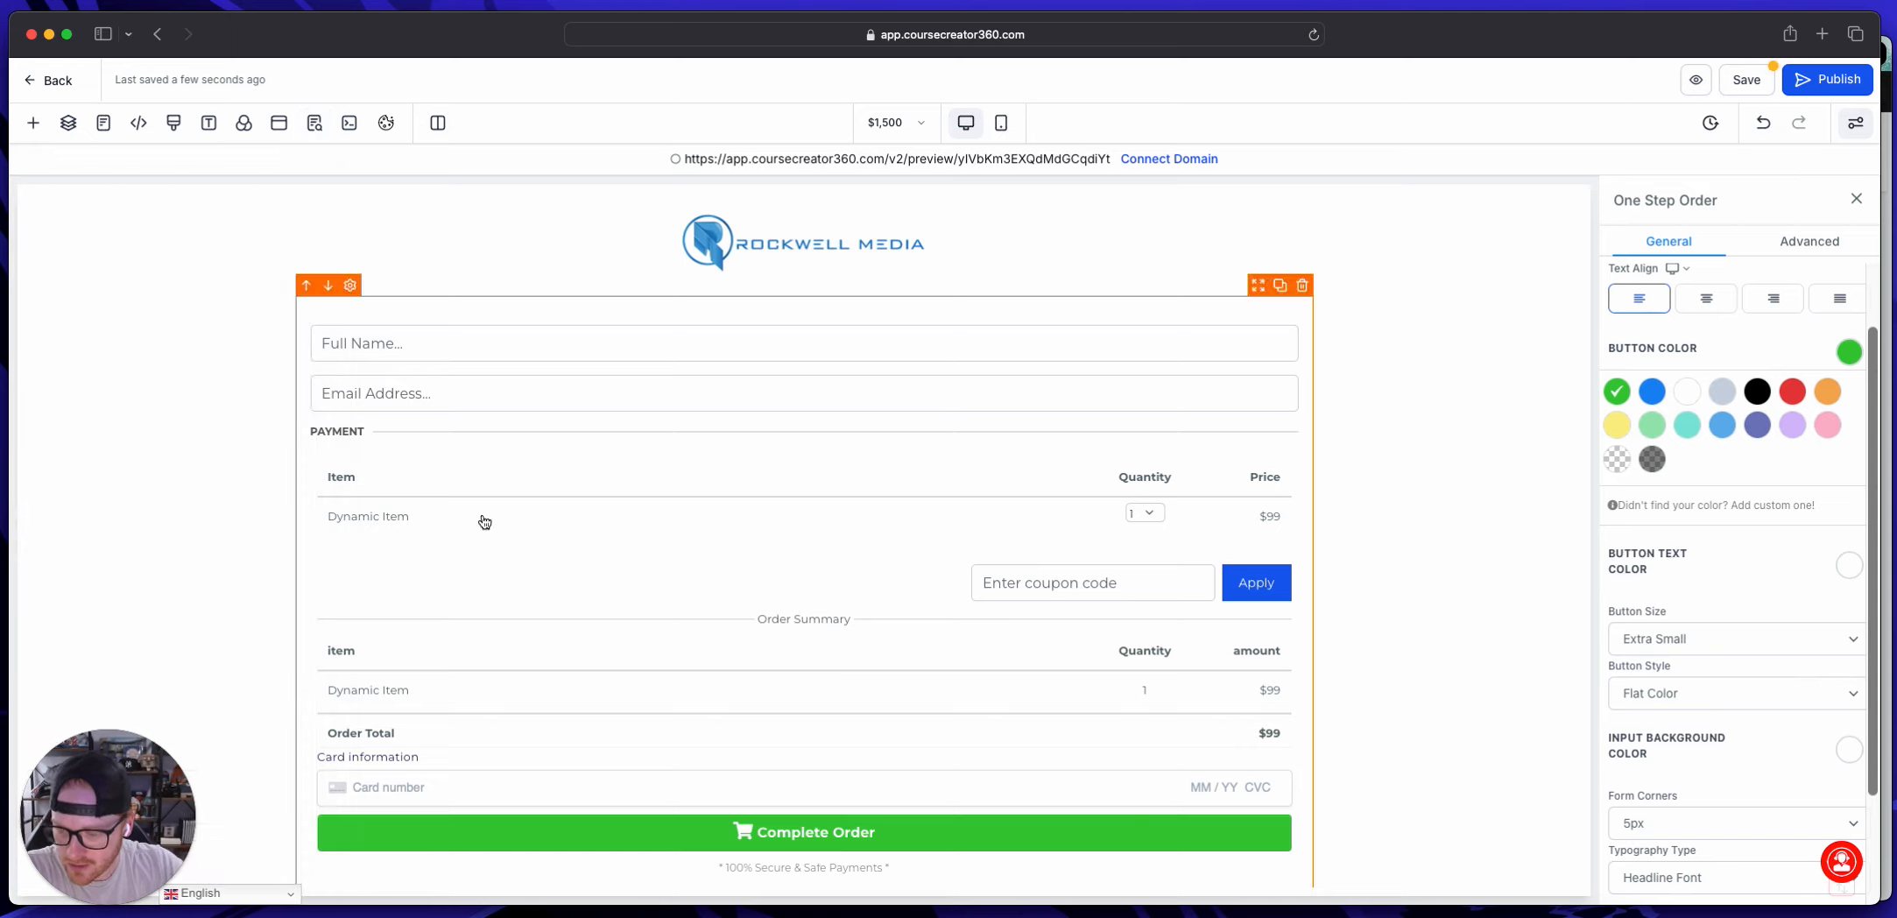
Step: Save the $1,500 checkout page and return to the funnel's step overview
click(1773, 80)
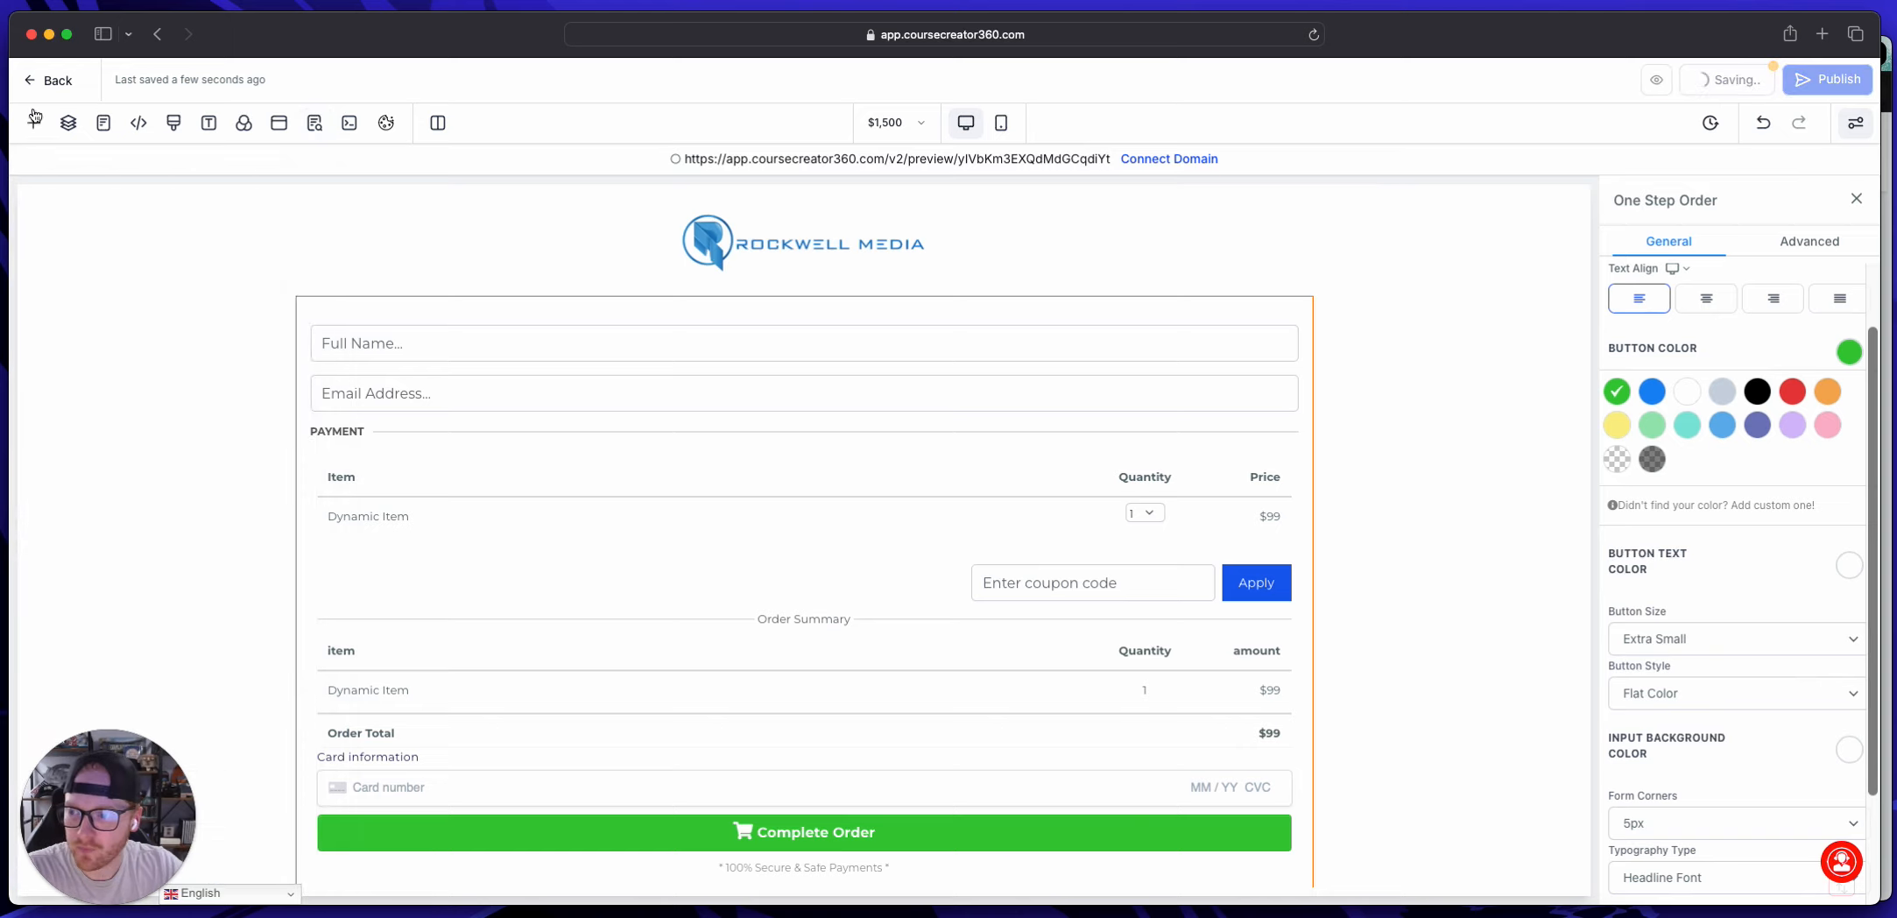
click(59, 83)
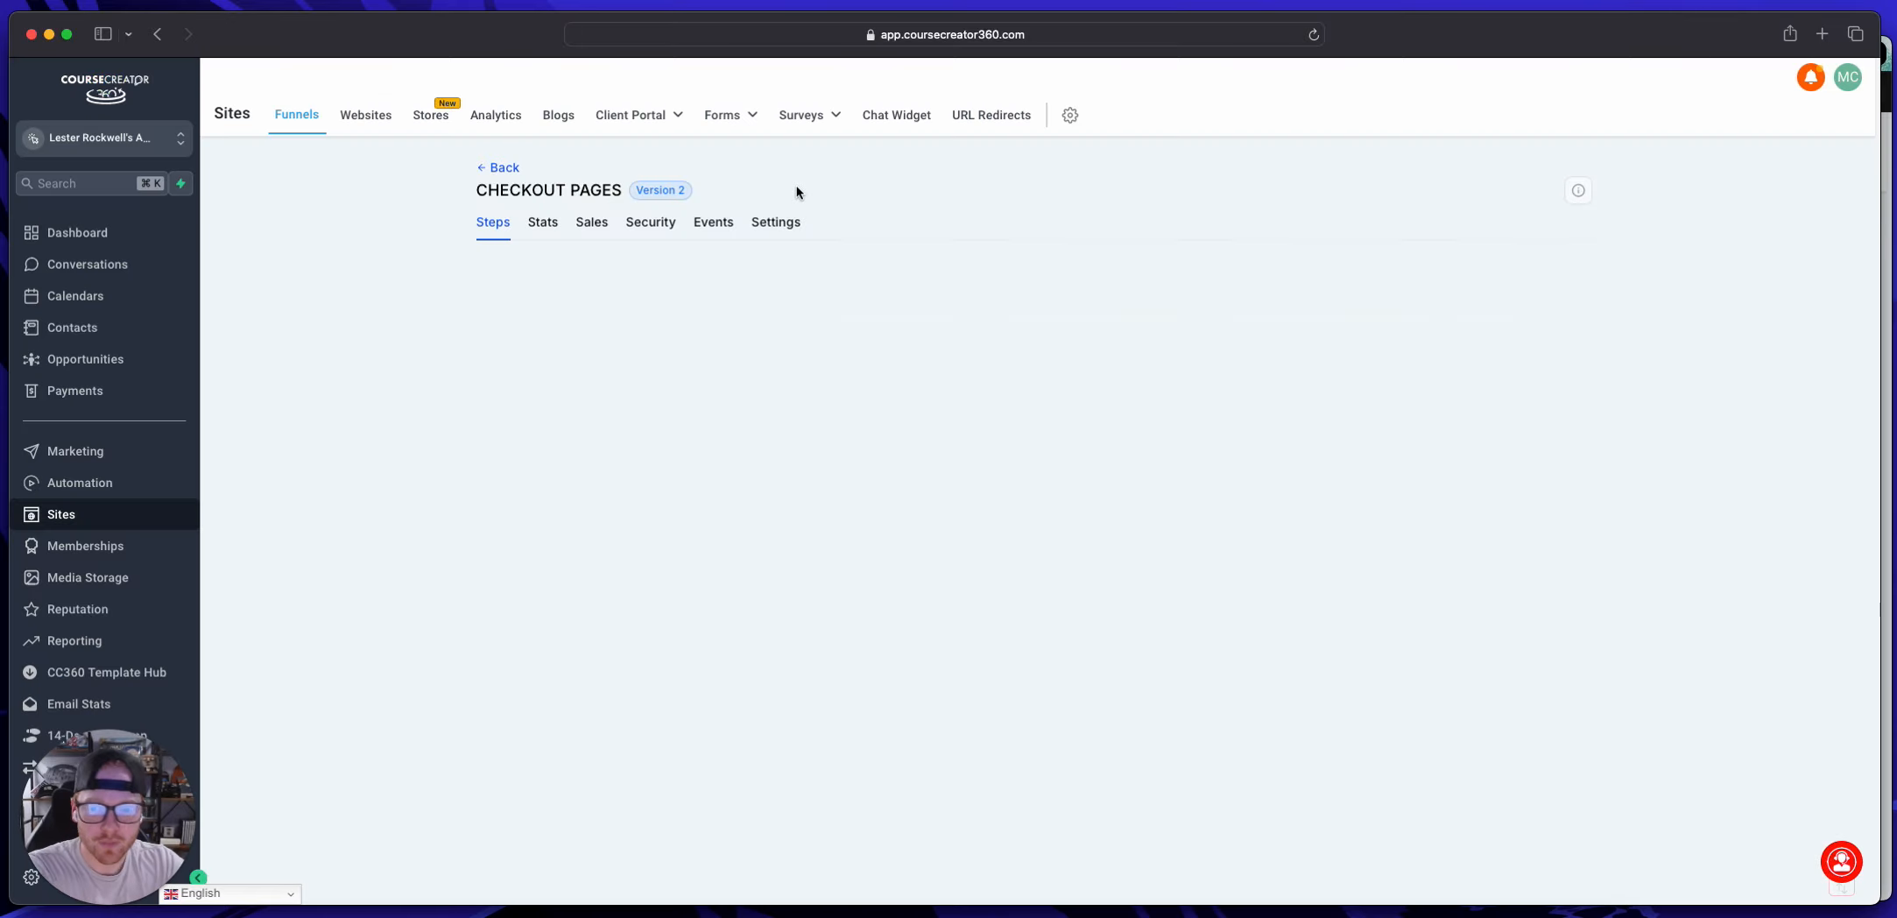
Step: Import the existing $1,500 page from the CHECKOUT PAGES funnel into the $3,000 funnel step
click(570, 375)
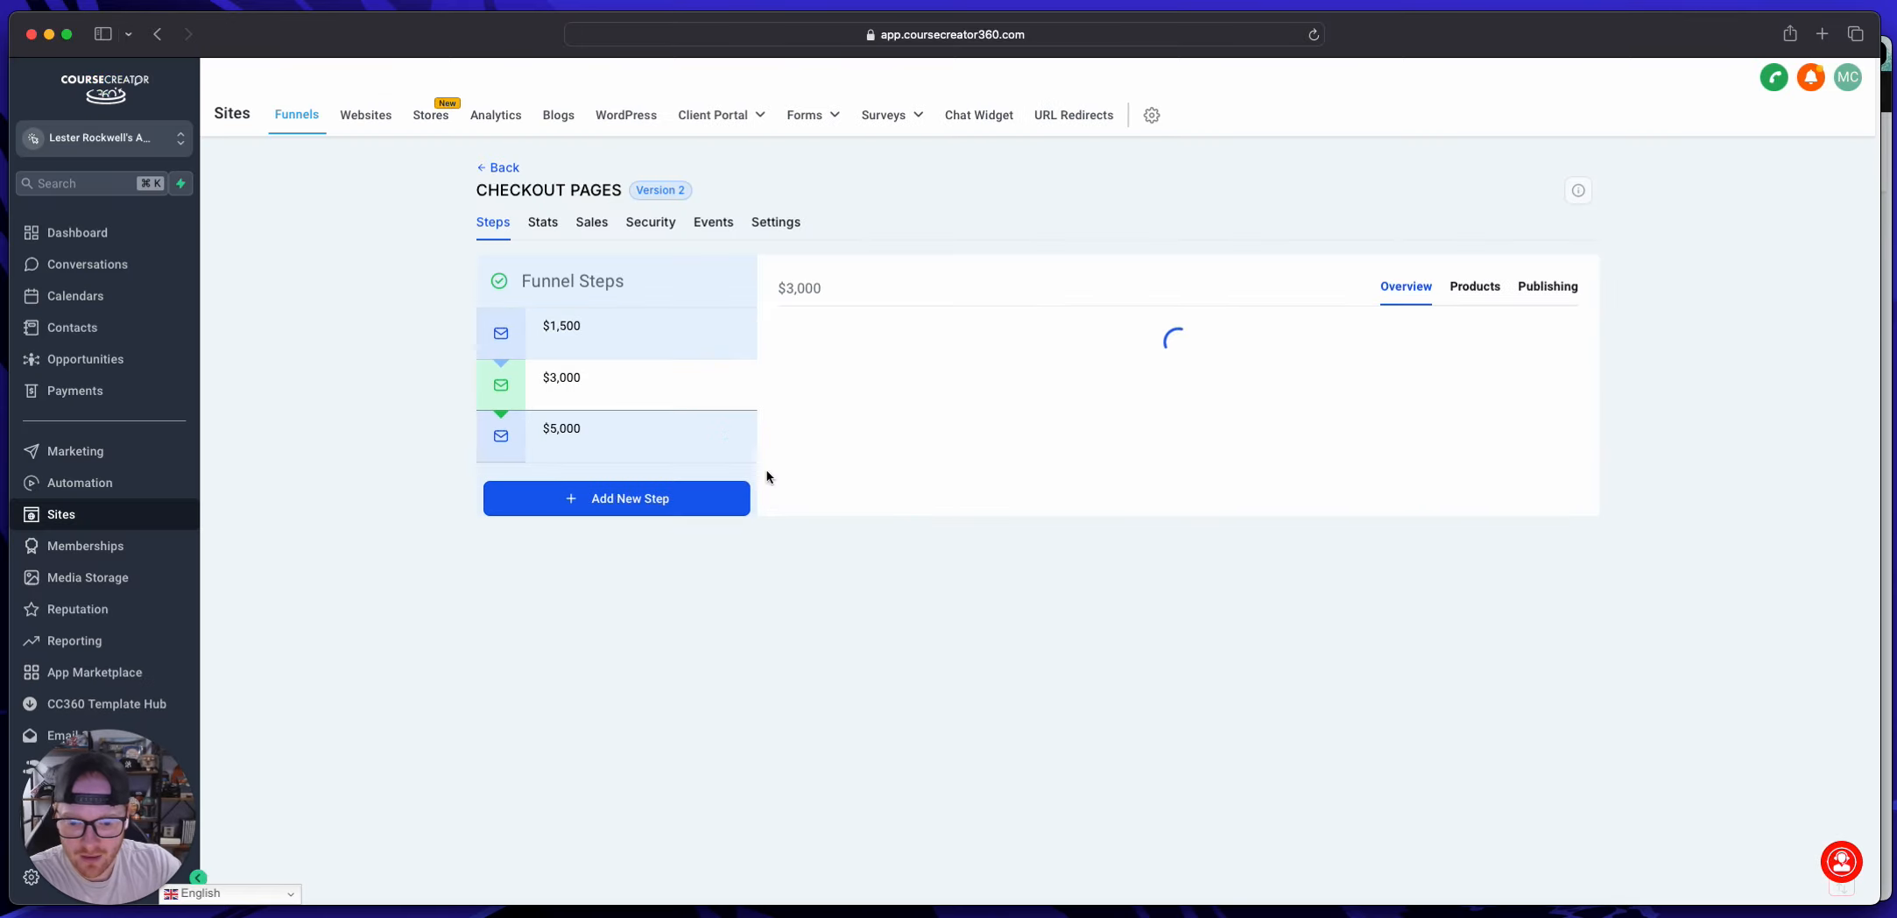
click(897, 523)
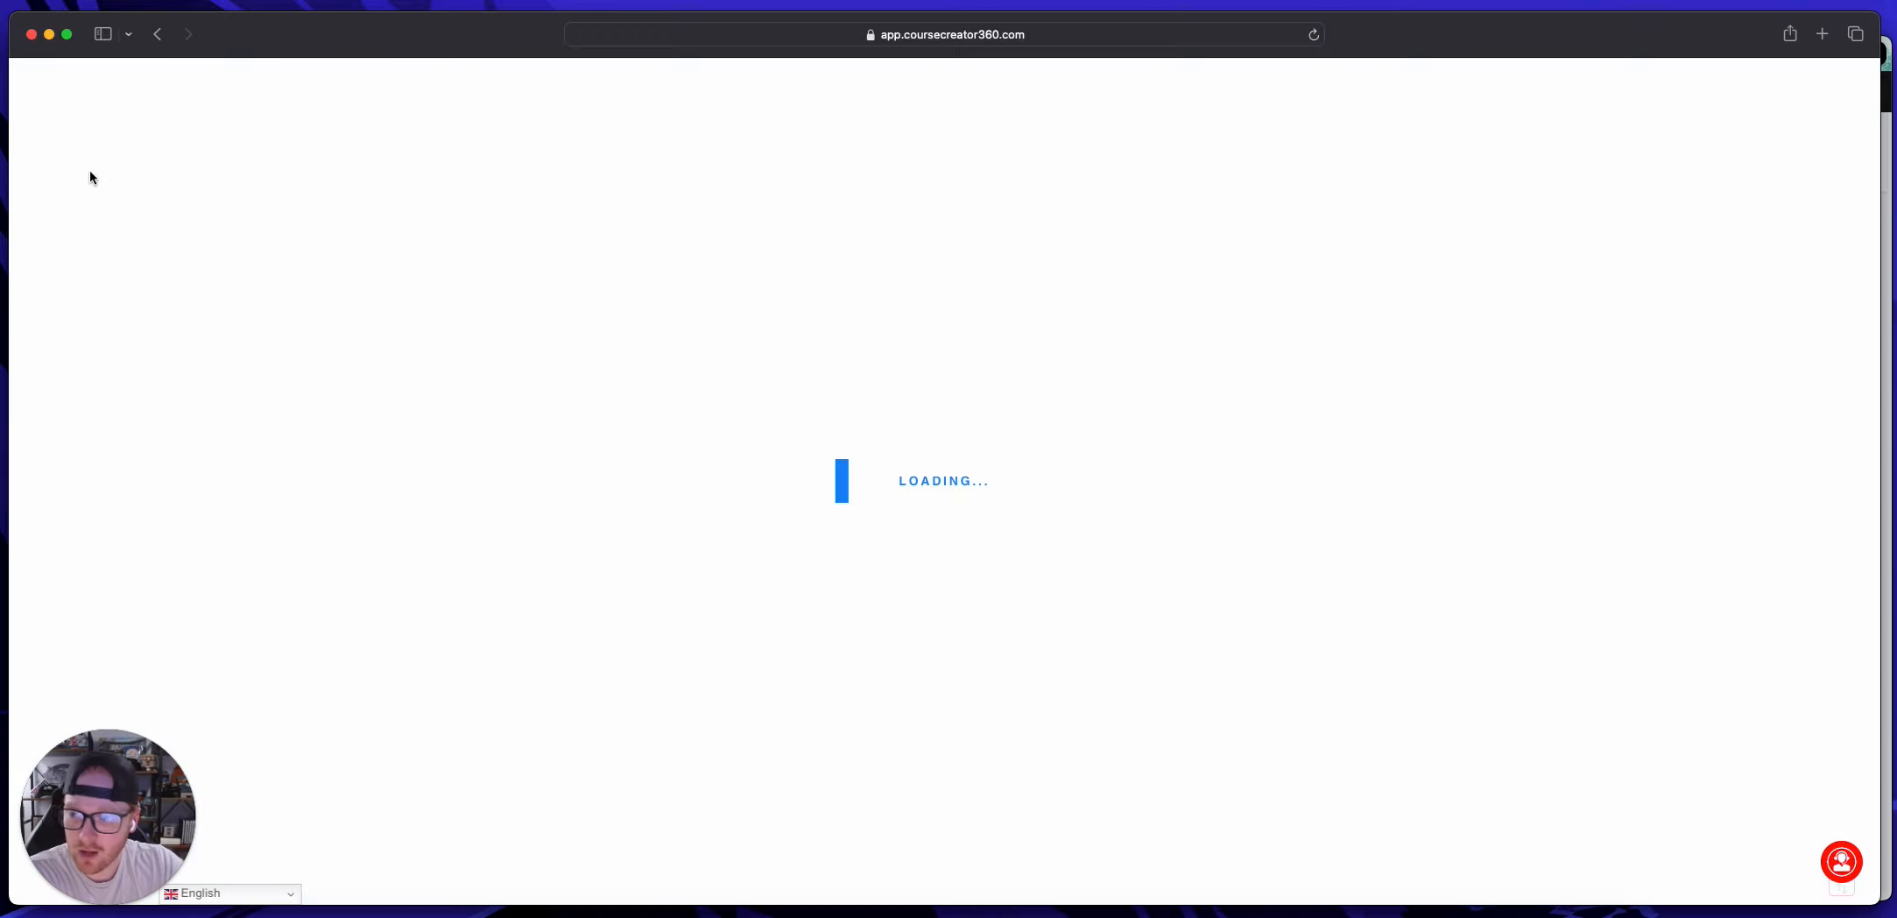
click(159, 34)
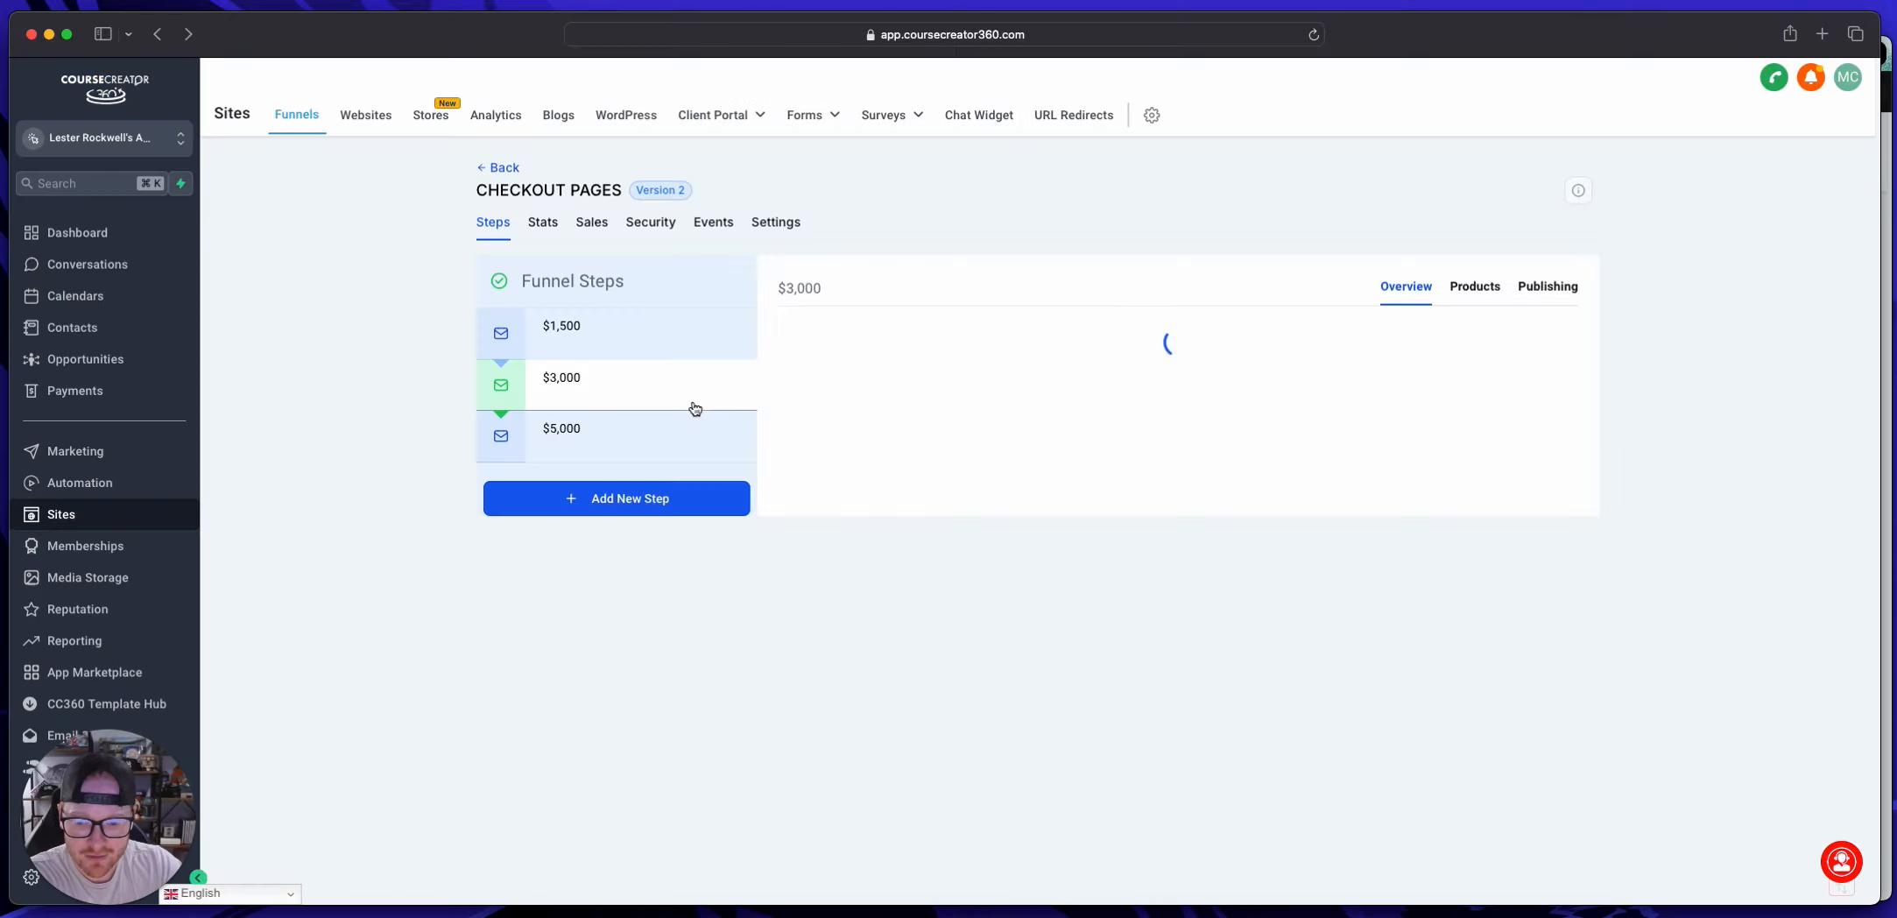
click(871, 481)
click(828, 484)
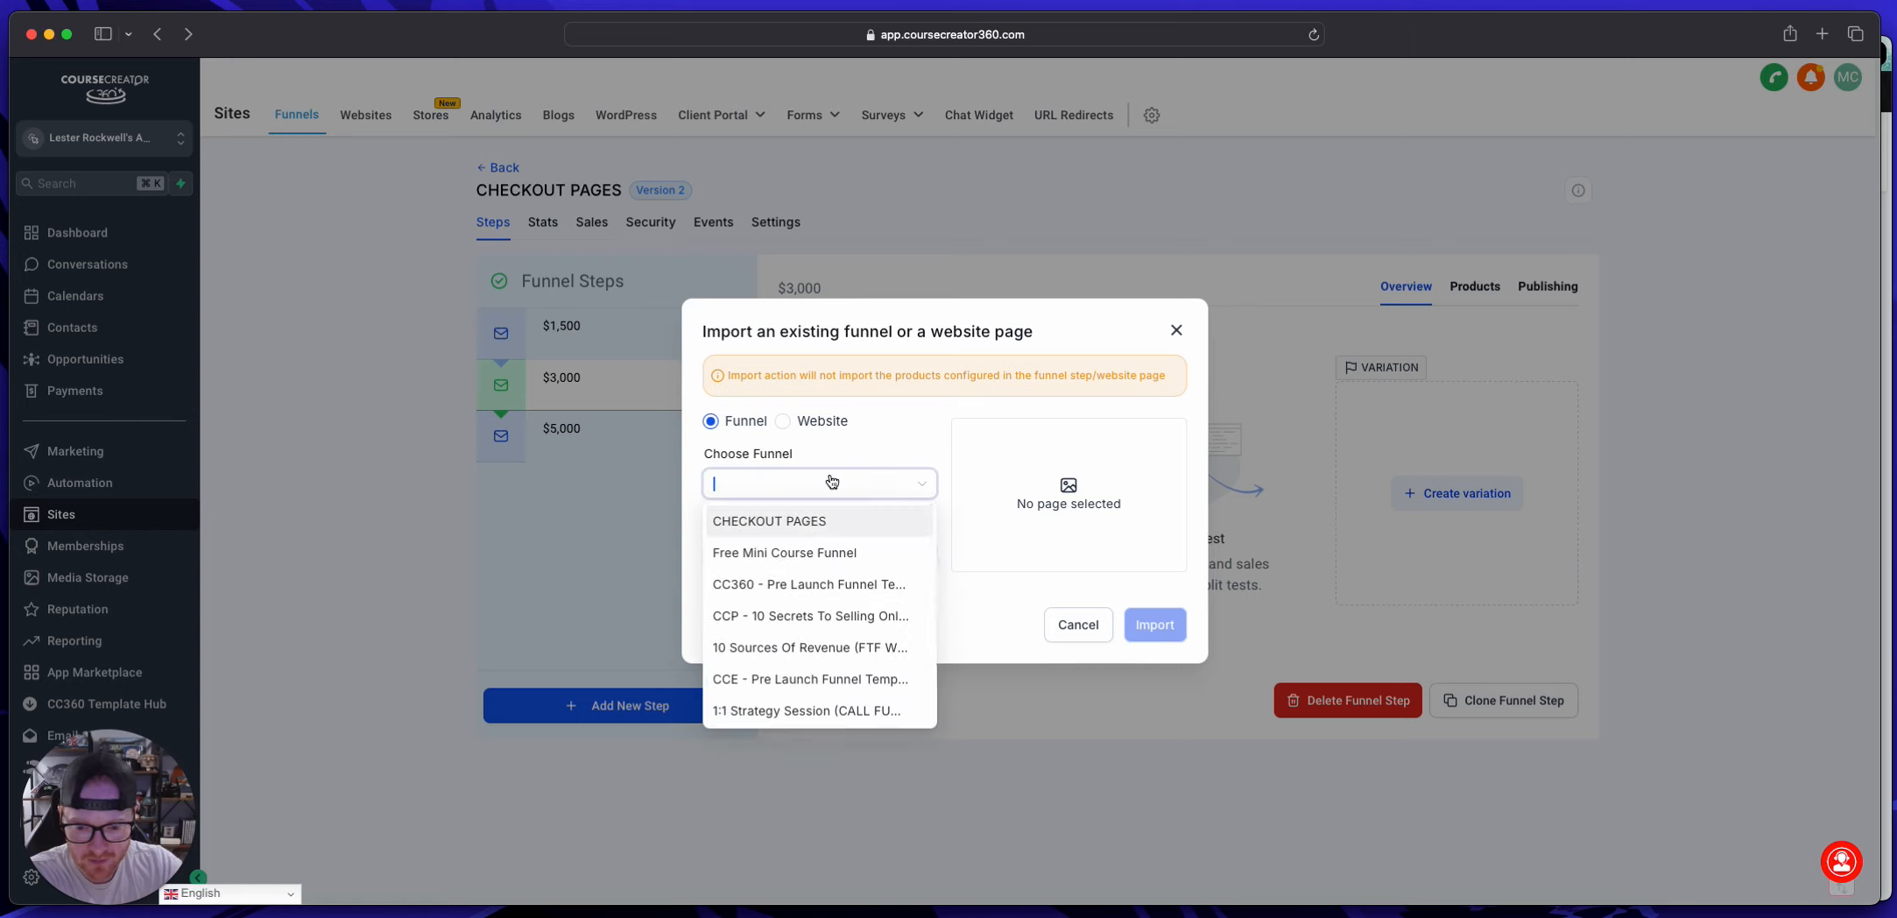
click(810, 522)
click(788, 557)
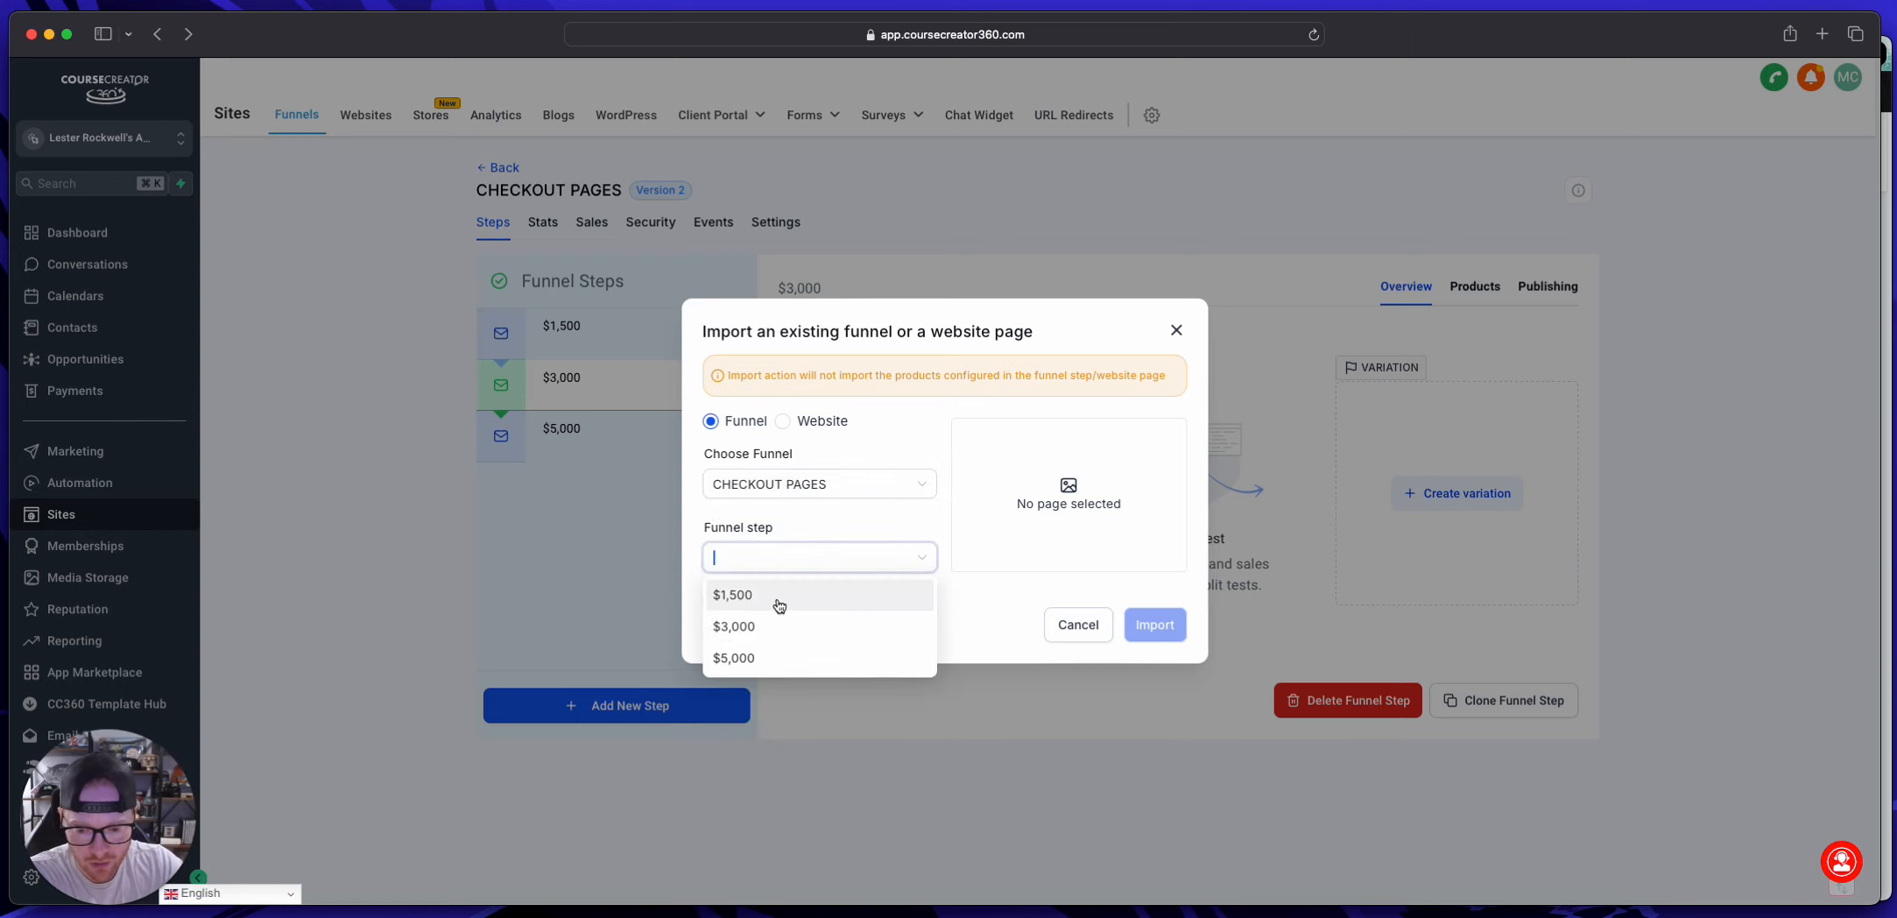
click(773, 599)
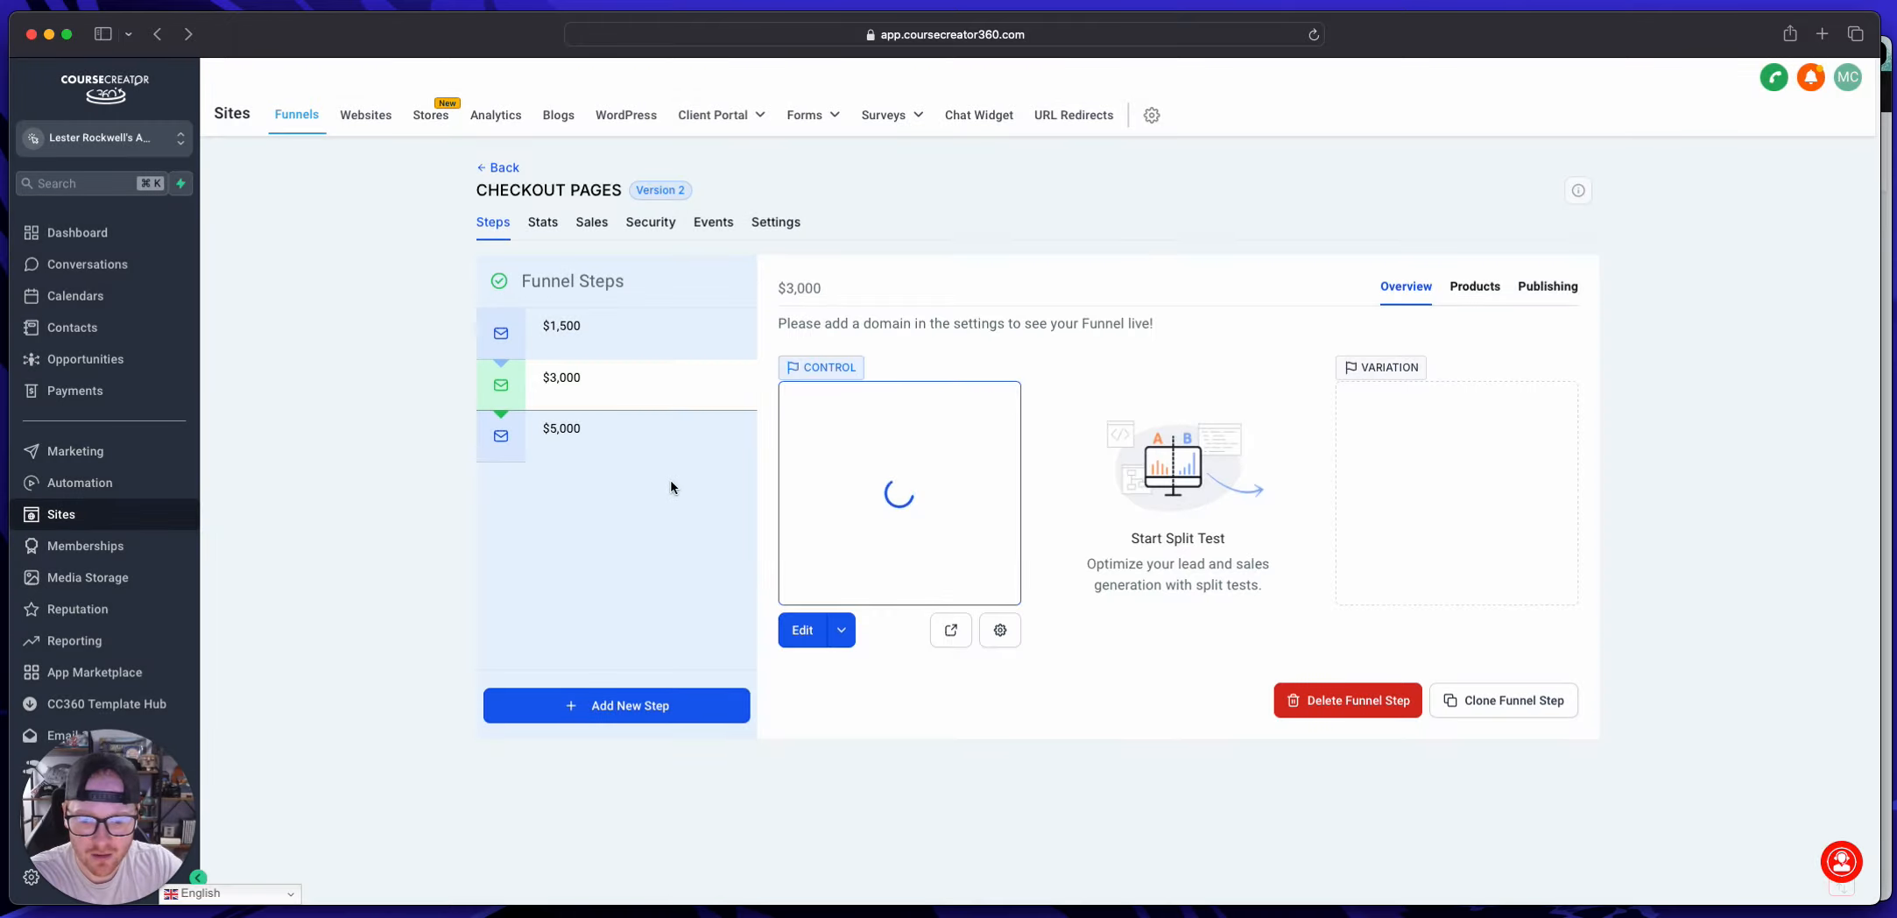
Step: Import the existing $1,500 page from the CHECKOUT PAGES funnel into the $5,000 funnel step
click(577, 432)
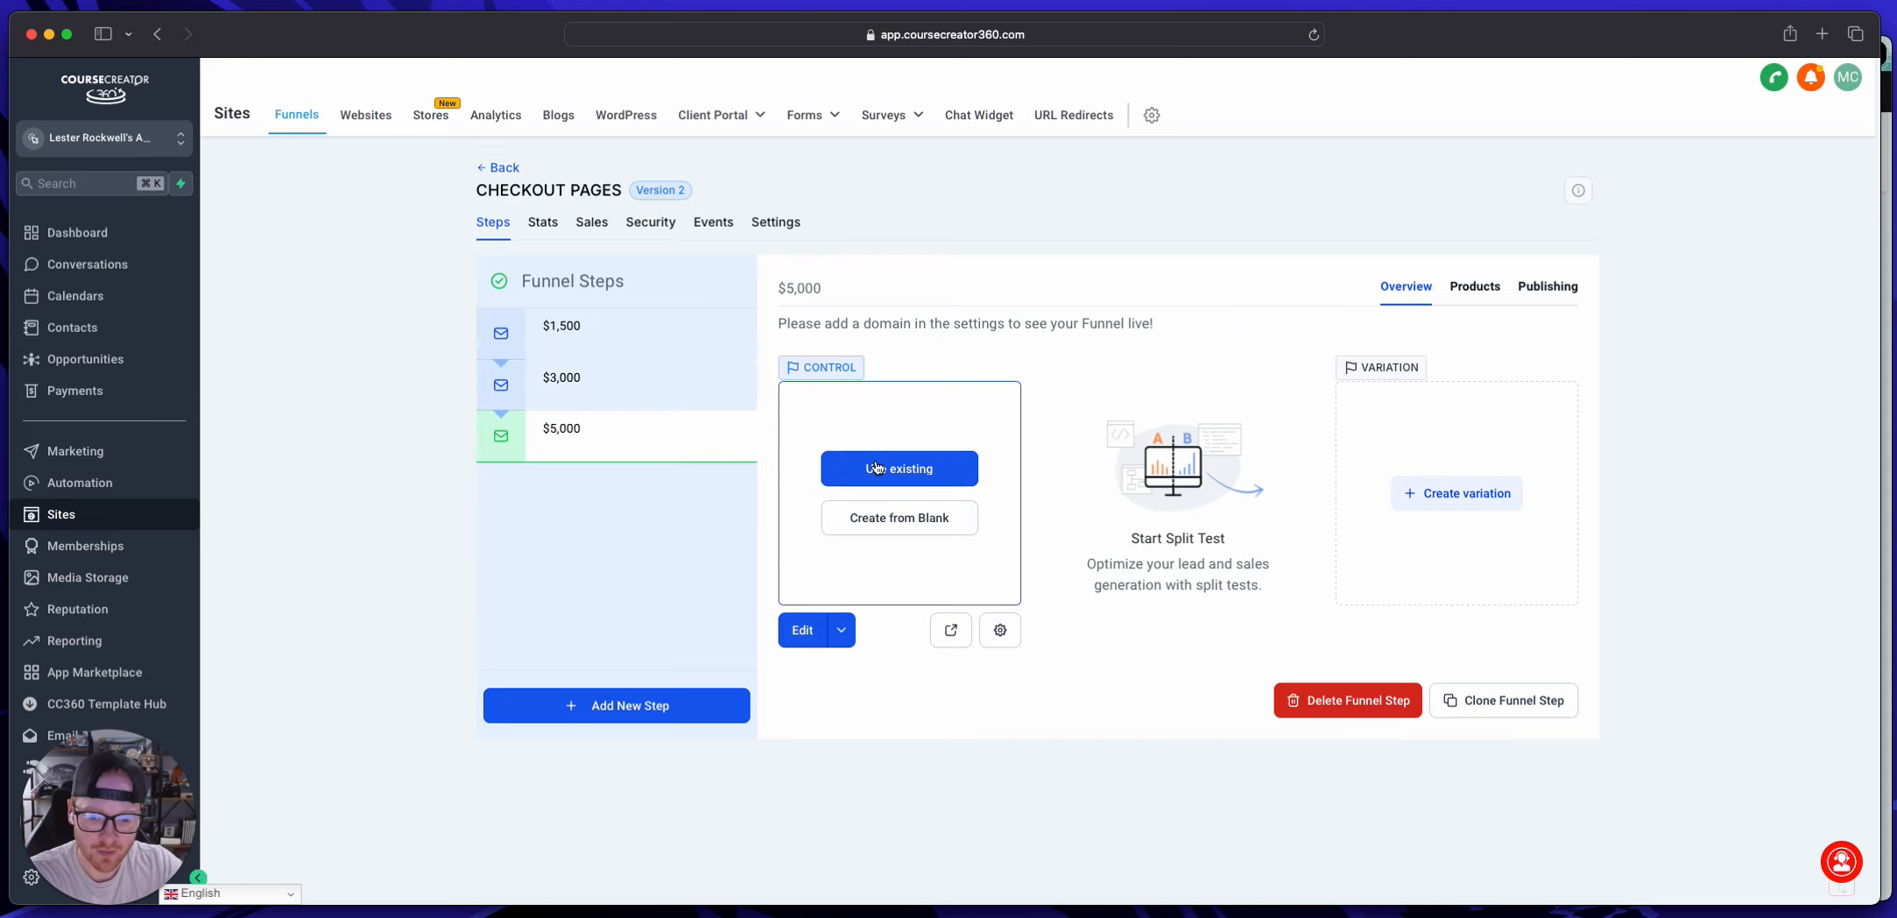
click(877, 469)
click(819, 483)
click(806, 522)
click(788, 557)
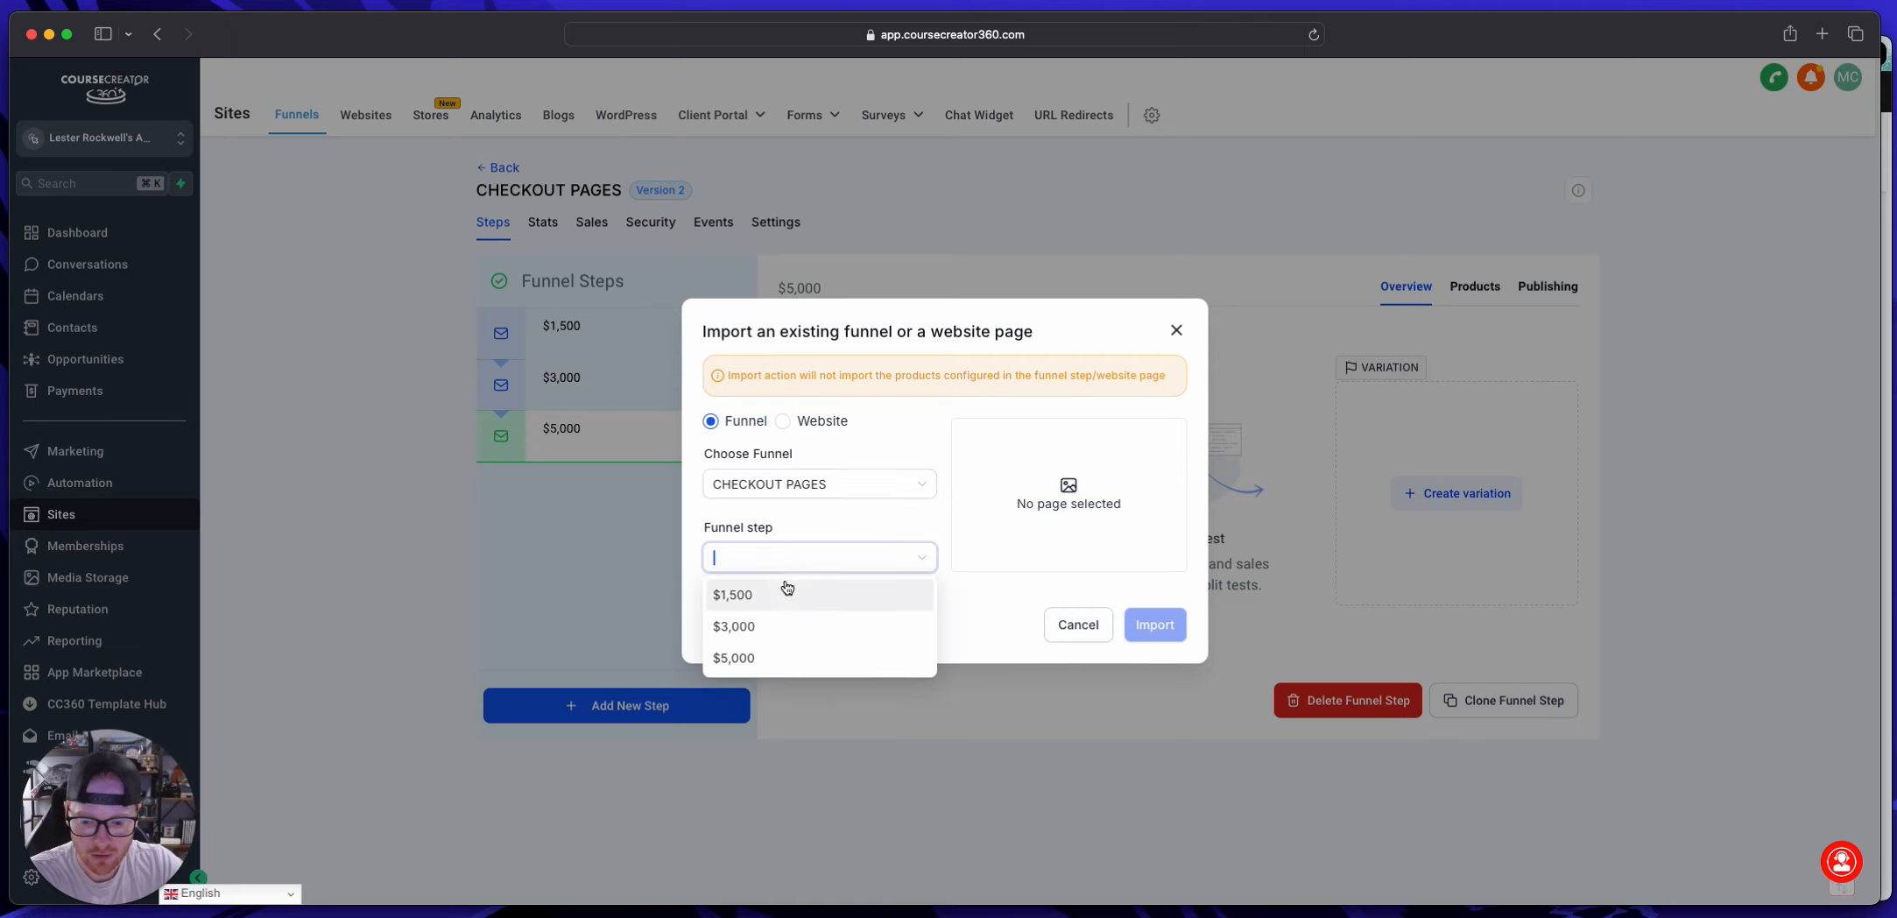
click(783, 589)
click(1146, 625)
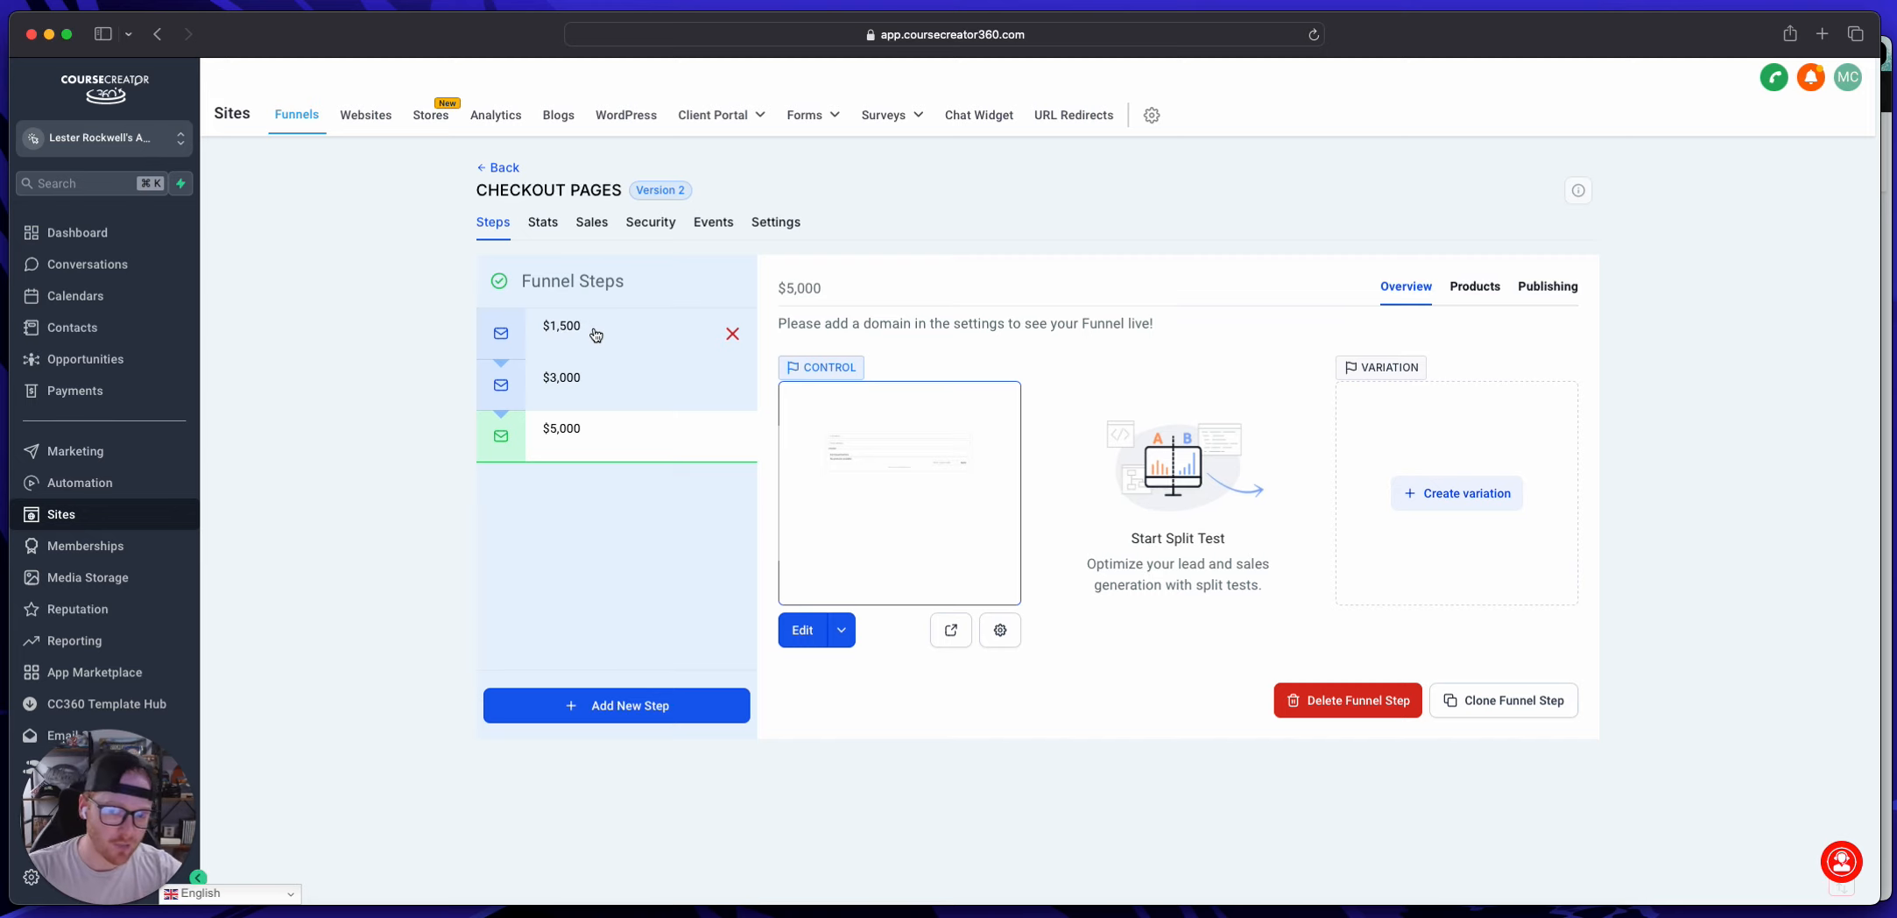
Step: Add the Rockwell Media product with the "Rockwell Media $1,500" price to the $1,500 funnel step and save it
click(594, 333)
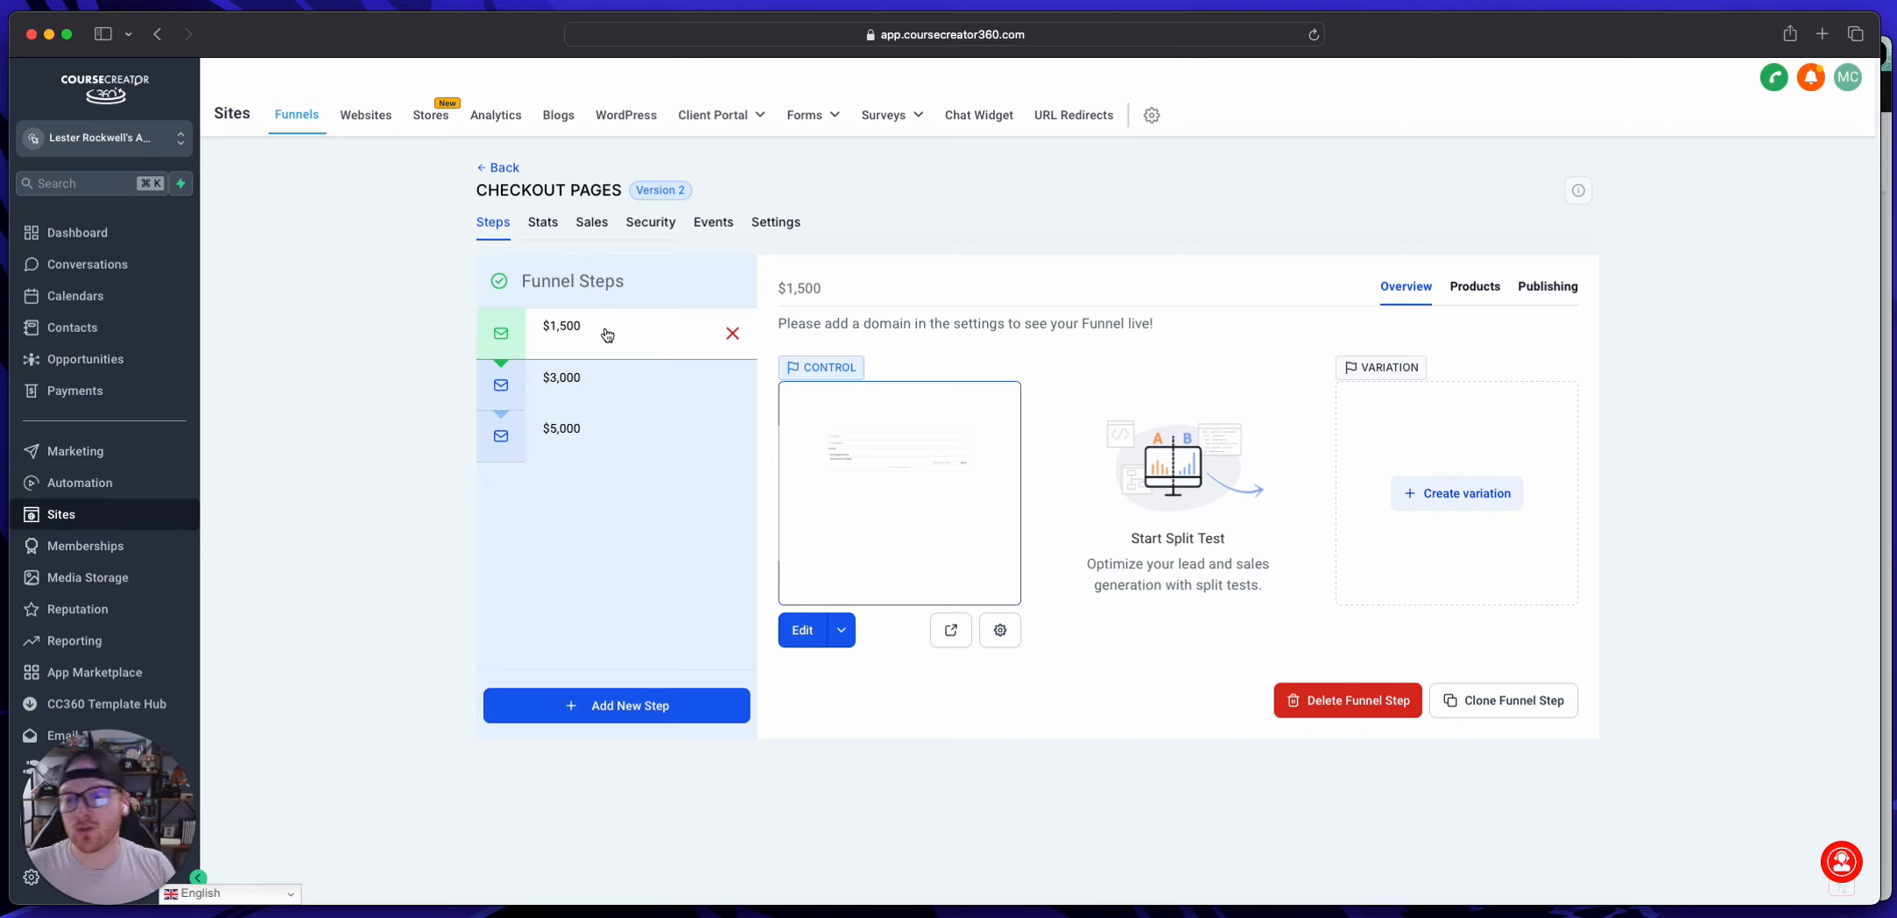
click(614, 377)
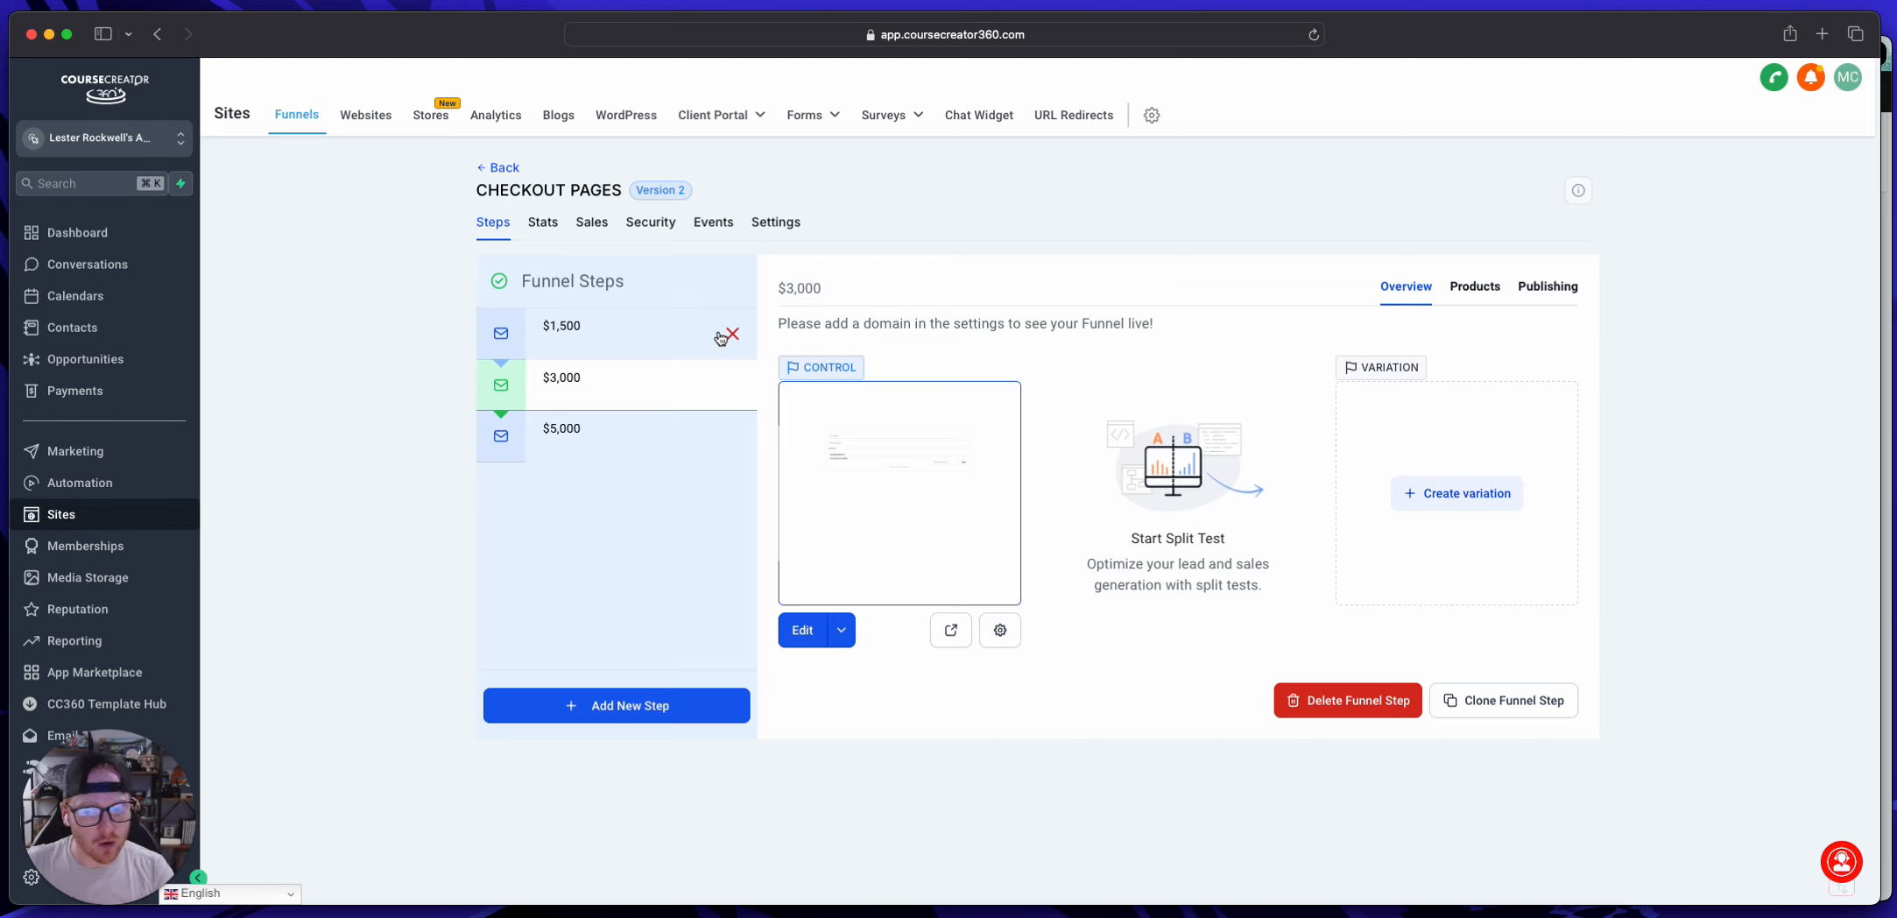
click(666, 341)
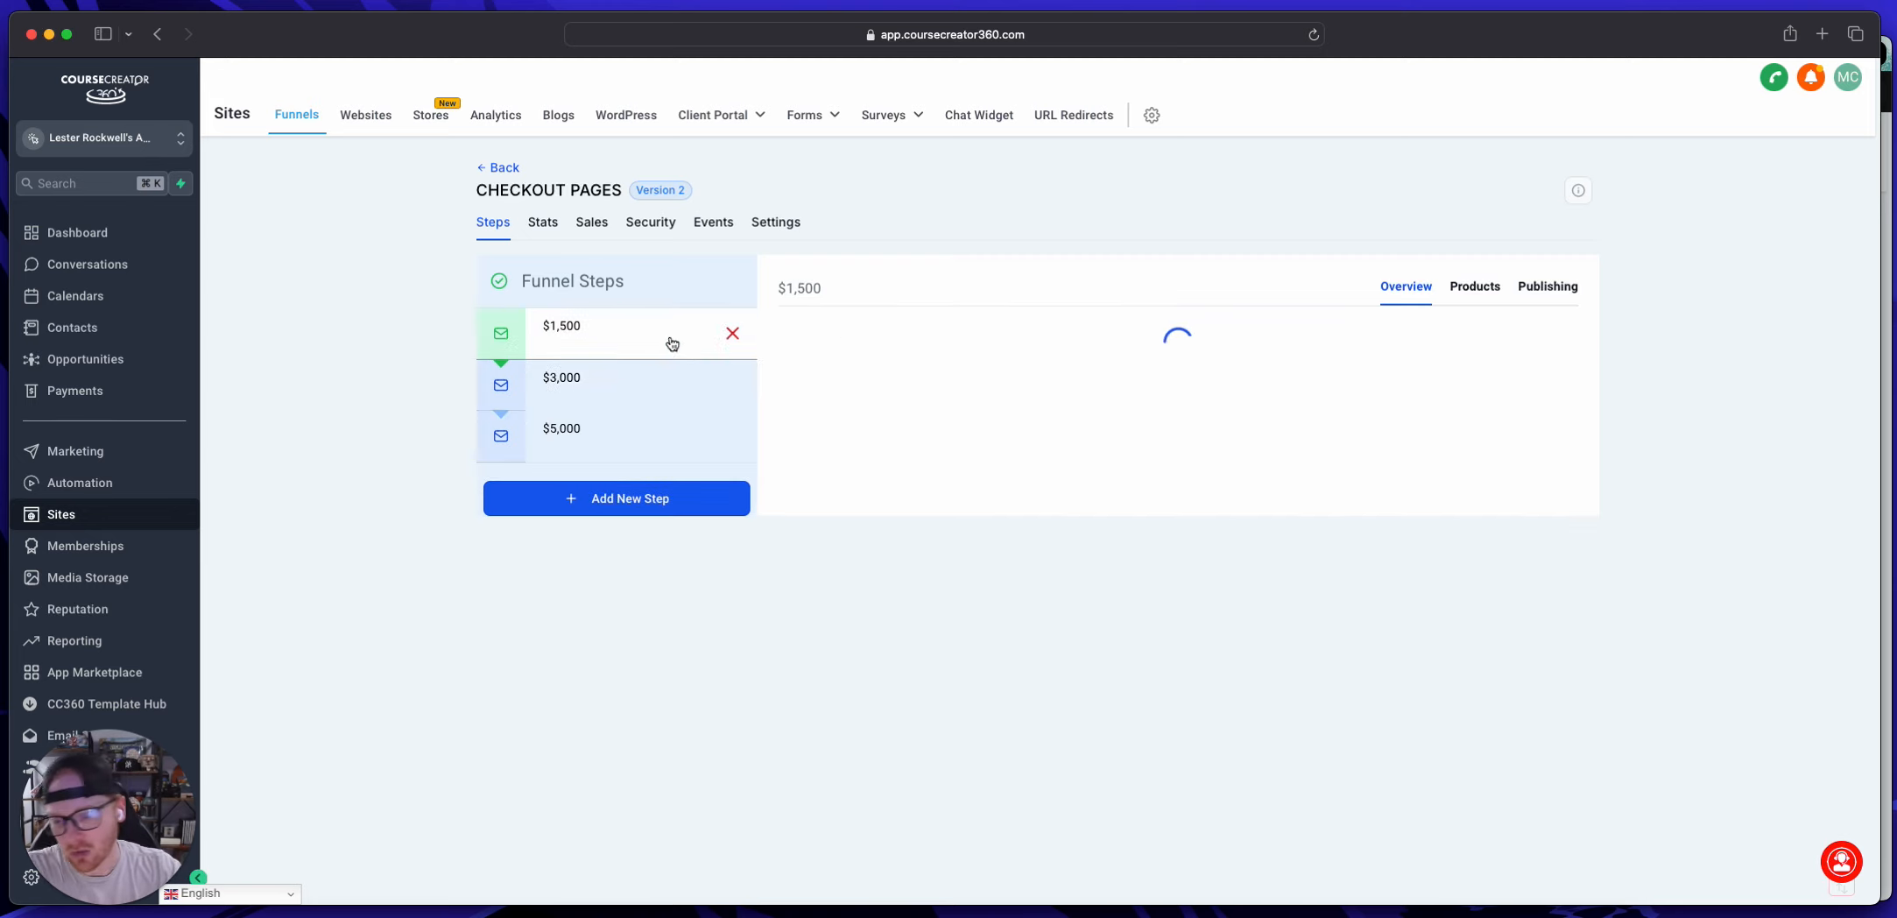
click(1473, 290)
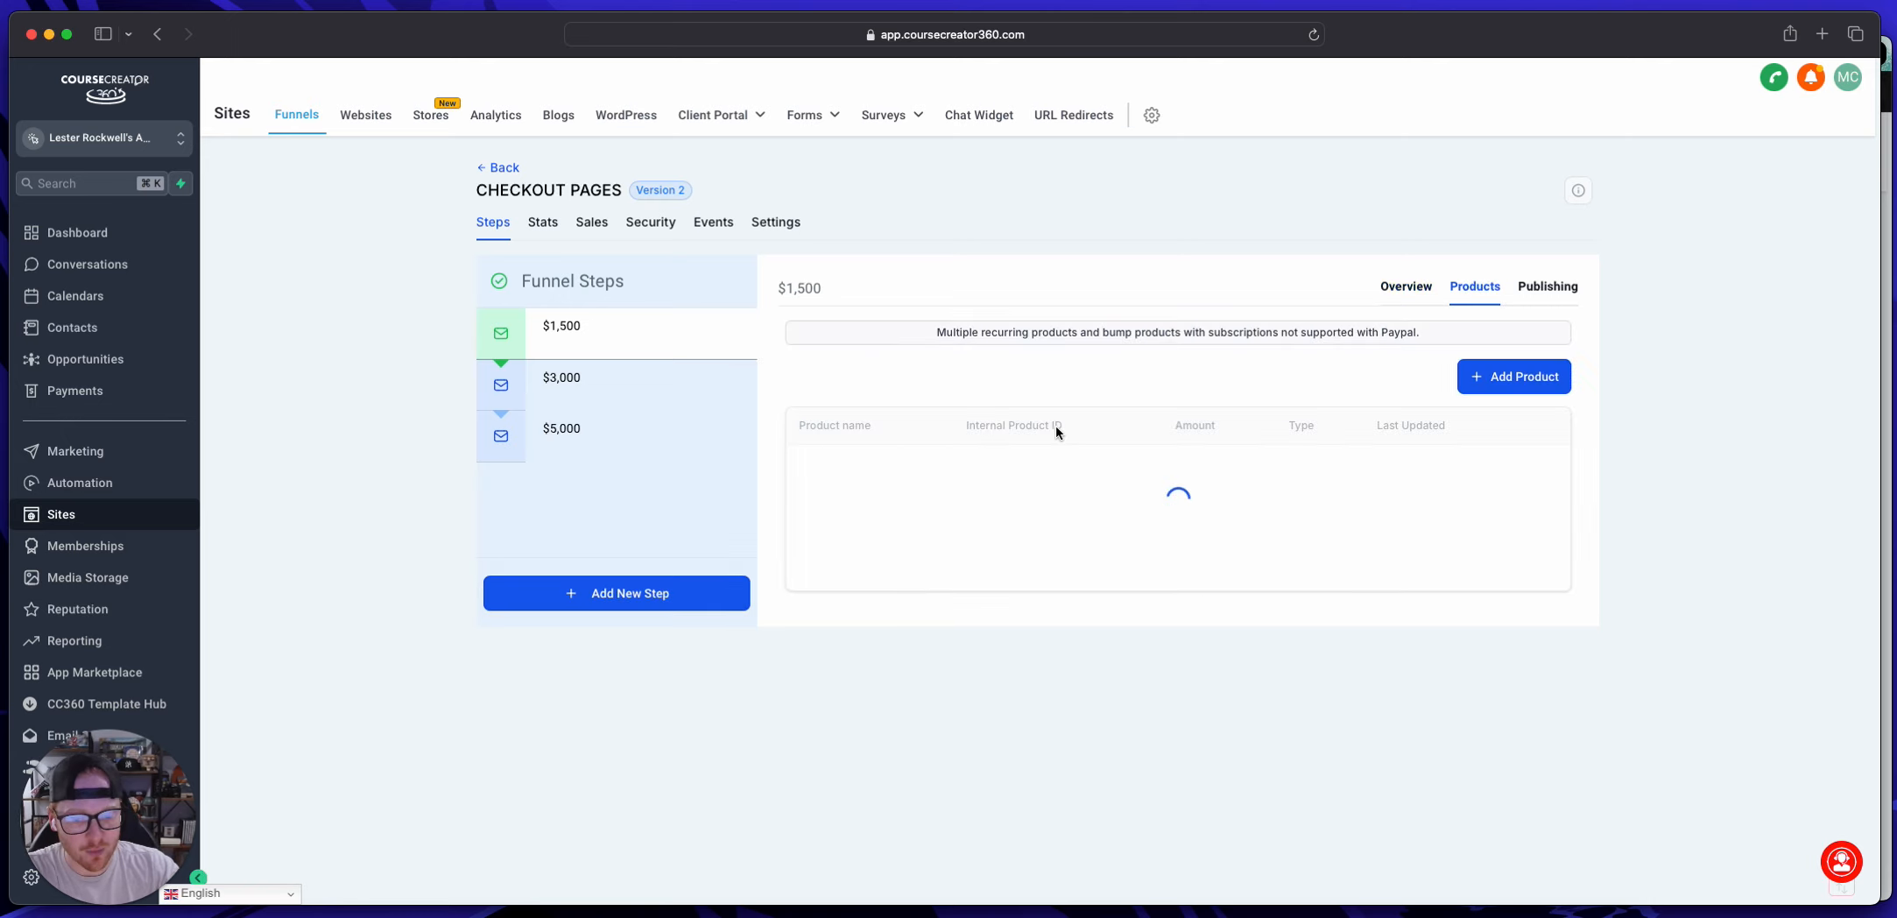
click(1487, 376)
click(868, 440)
click(868, 474)
click(865, 535)
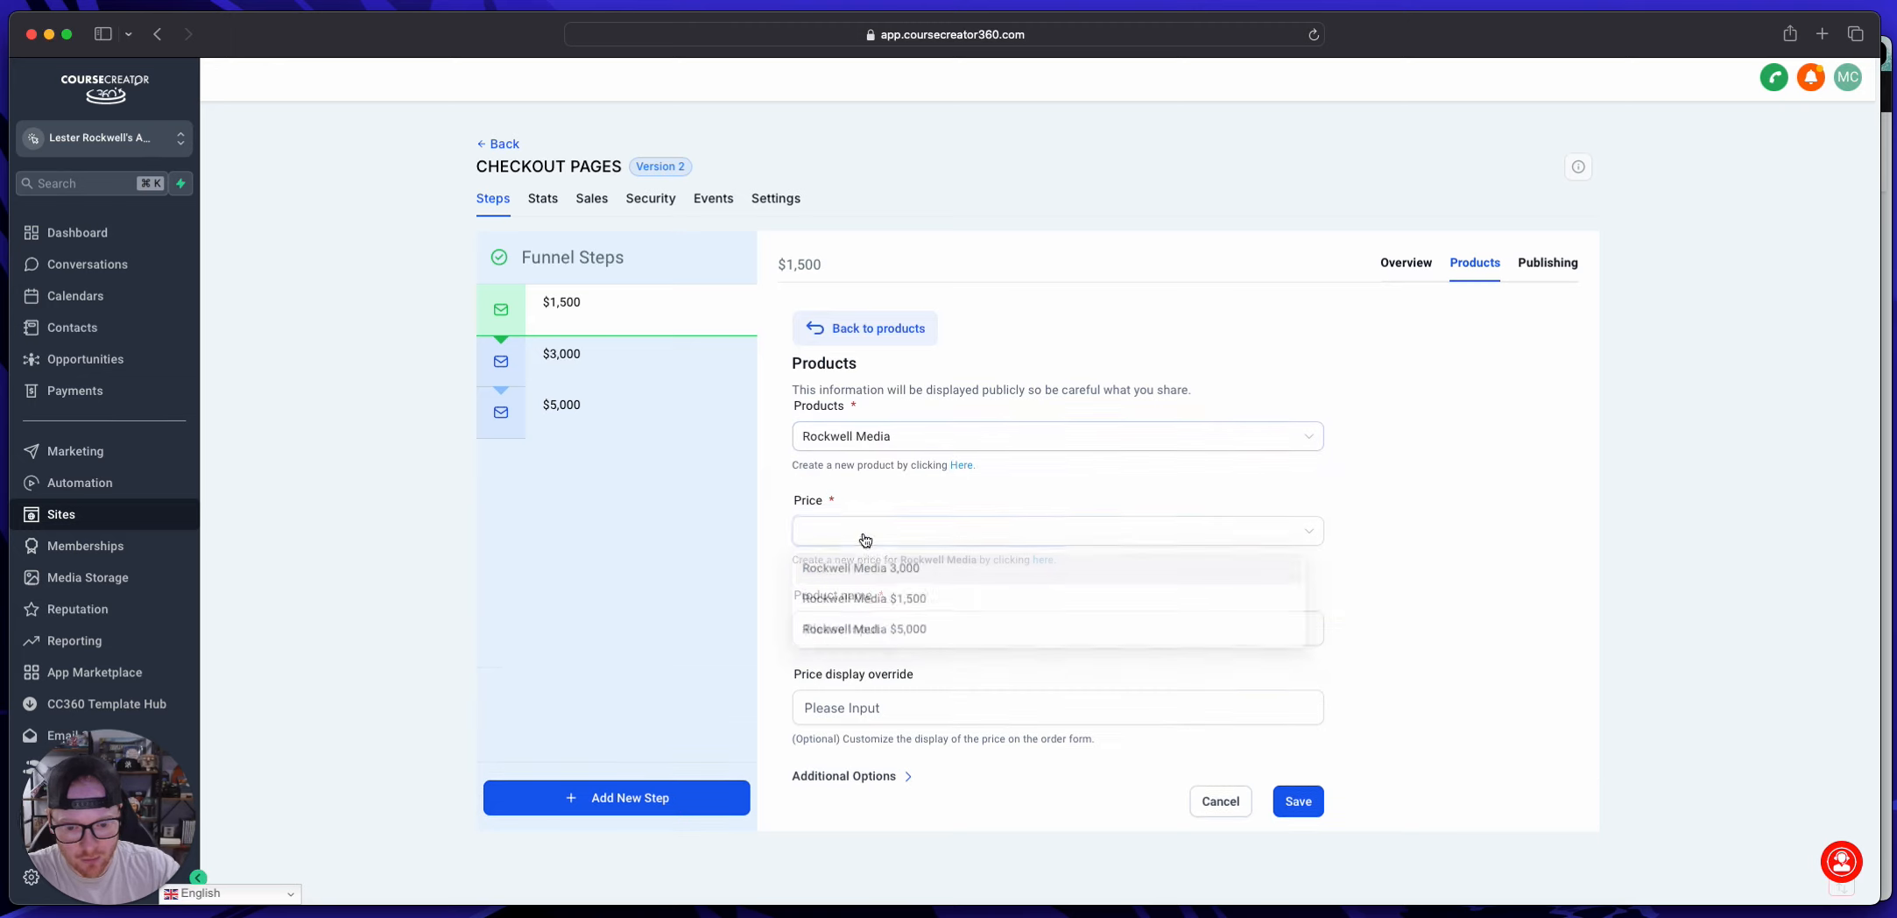
click(923, 600)
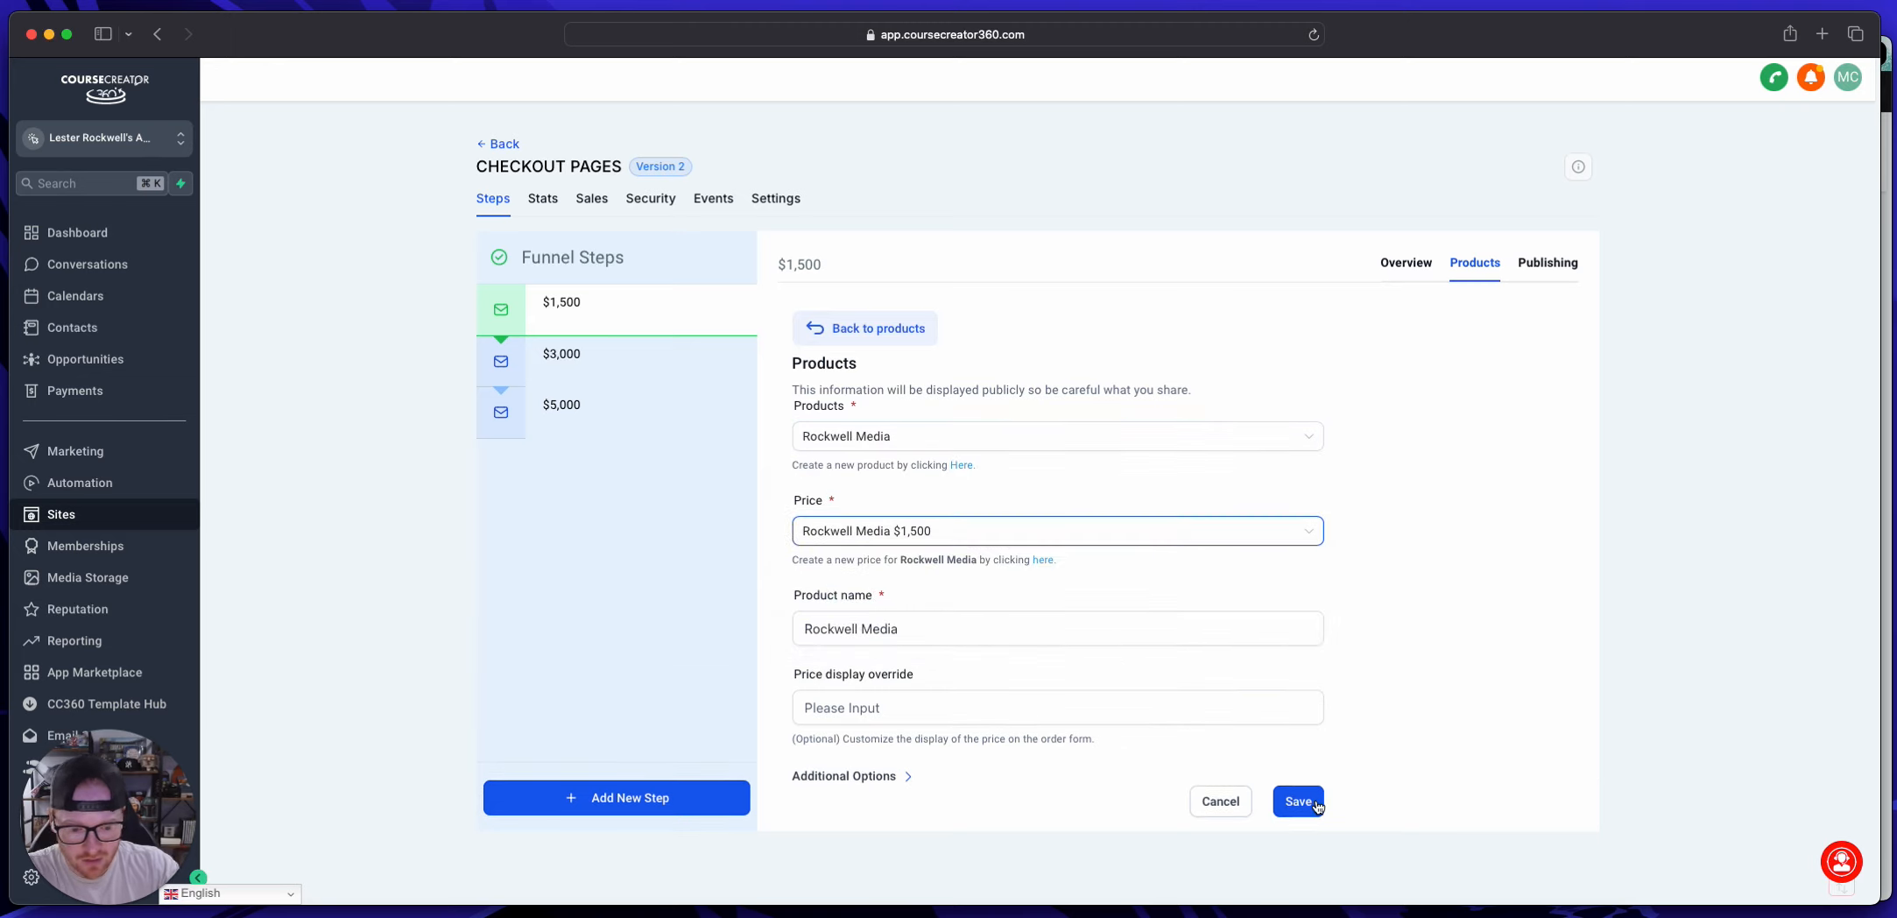
click(1317, 806)
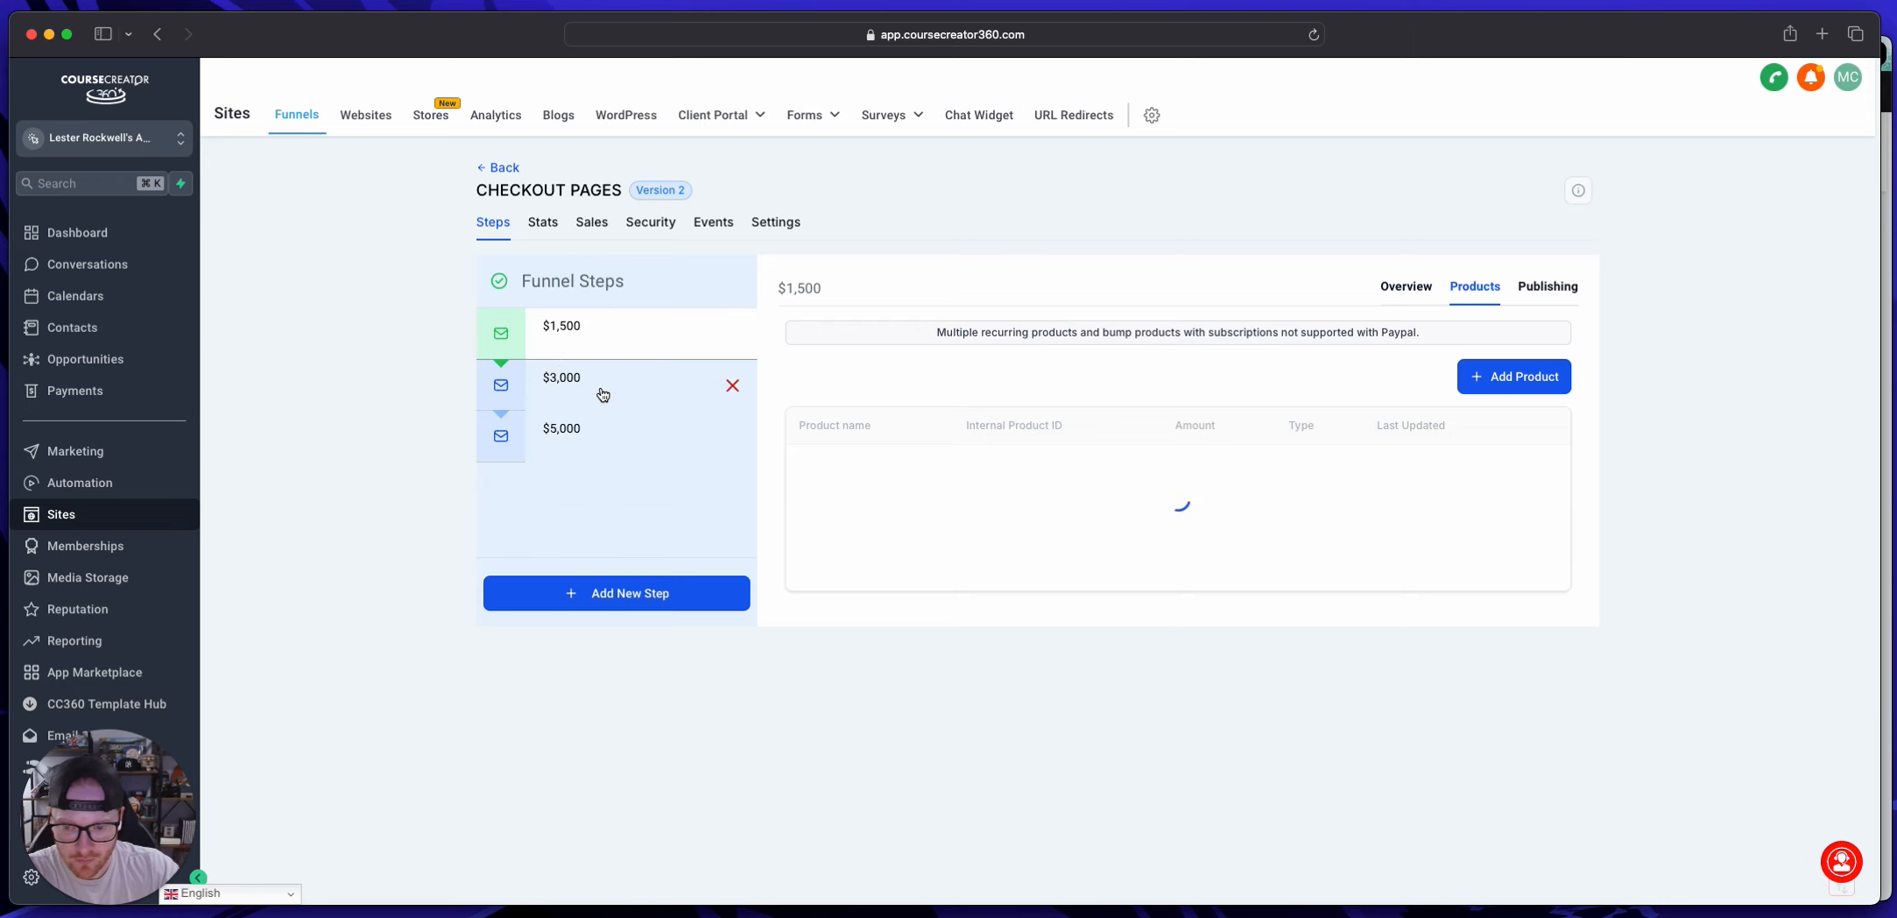
Step: Add the Rockwell Media product with the "Rockwell Media 3,000" price to the $3,000 funnel step and save it
click(585, 393)
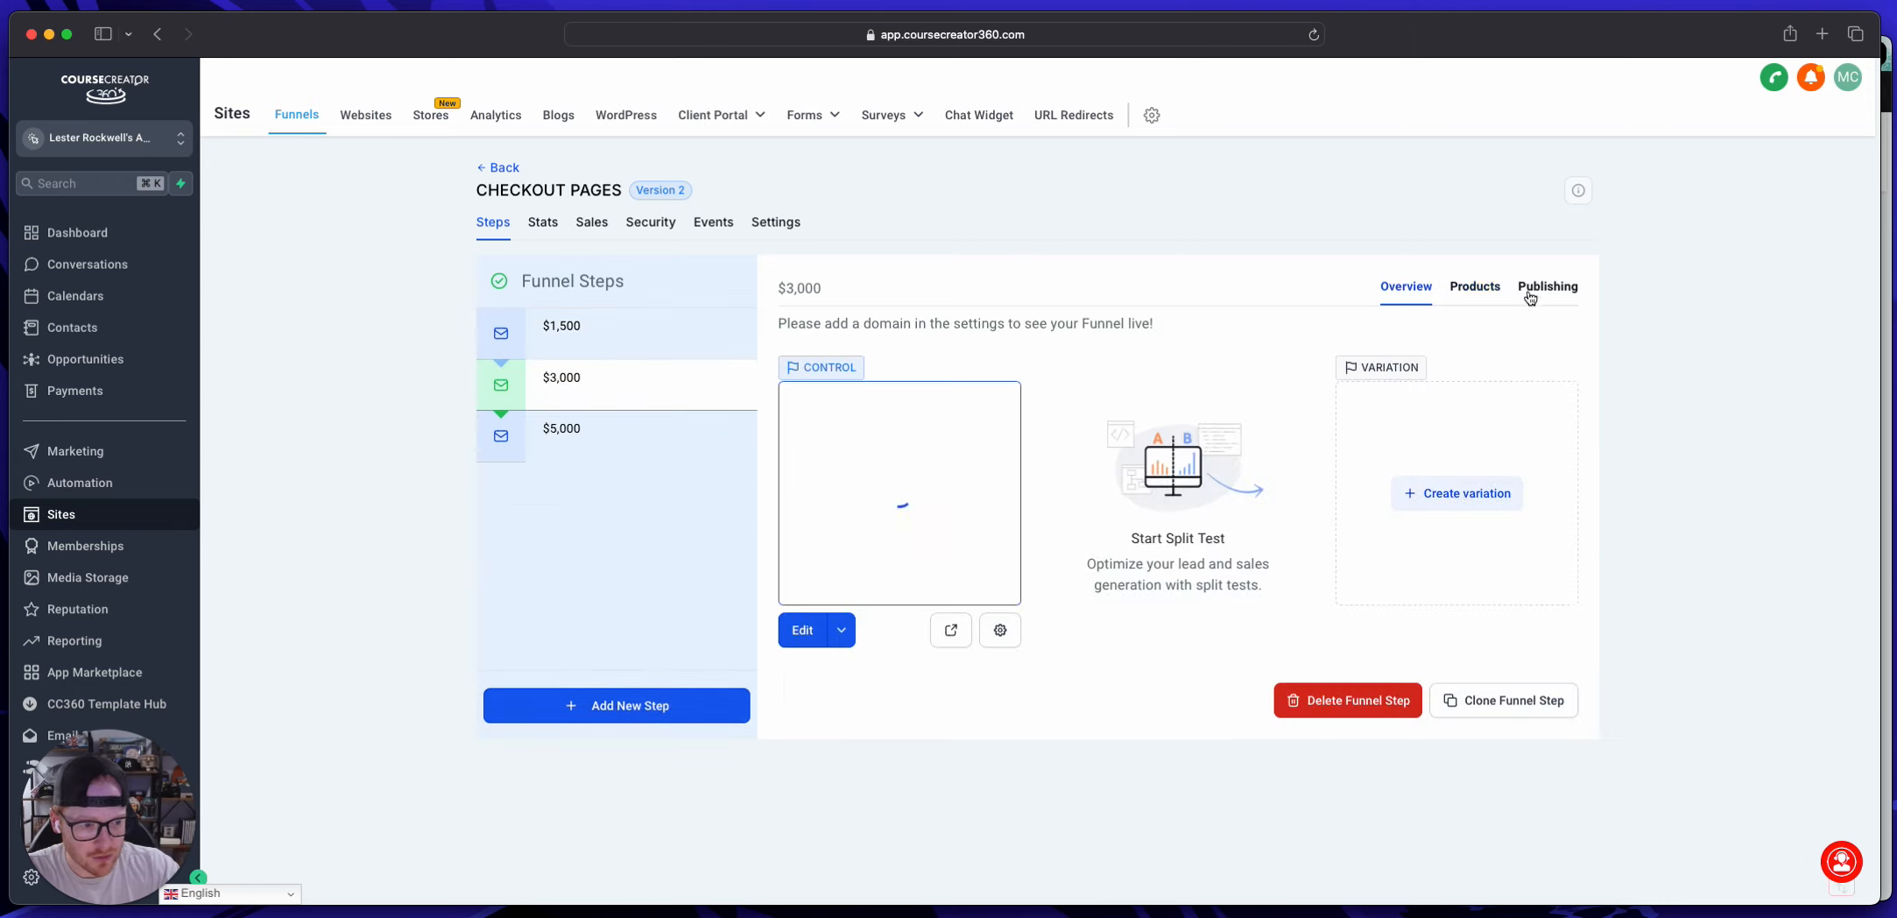
click(1475, 287)
click(1505, 372)
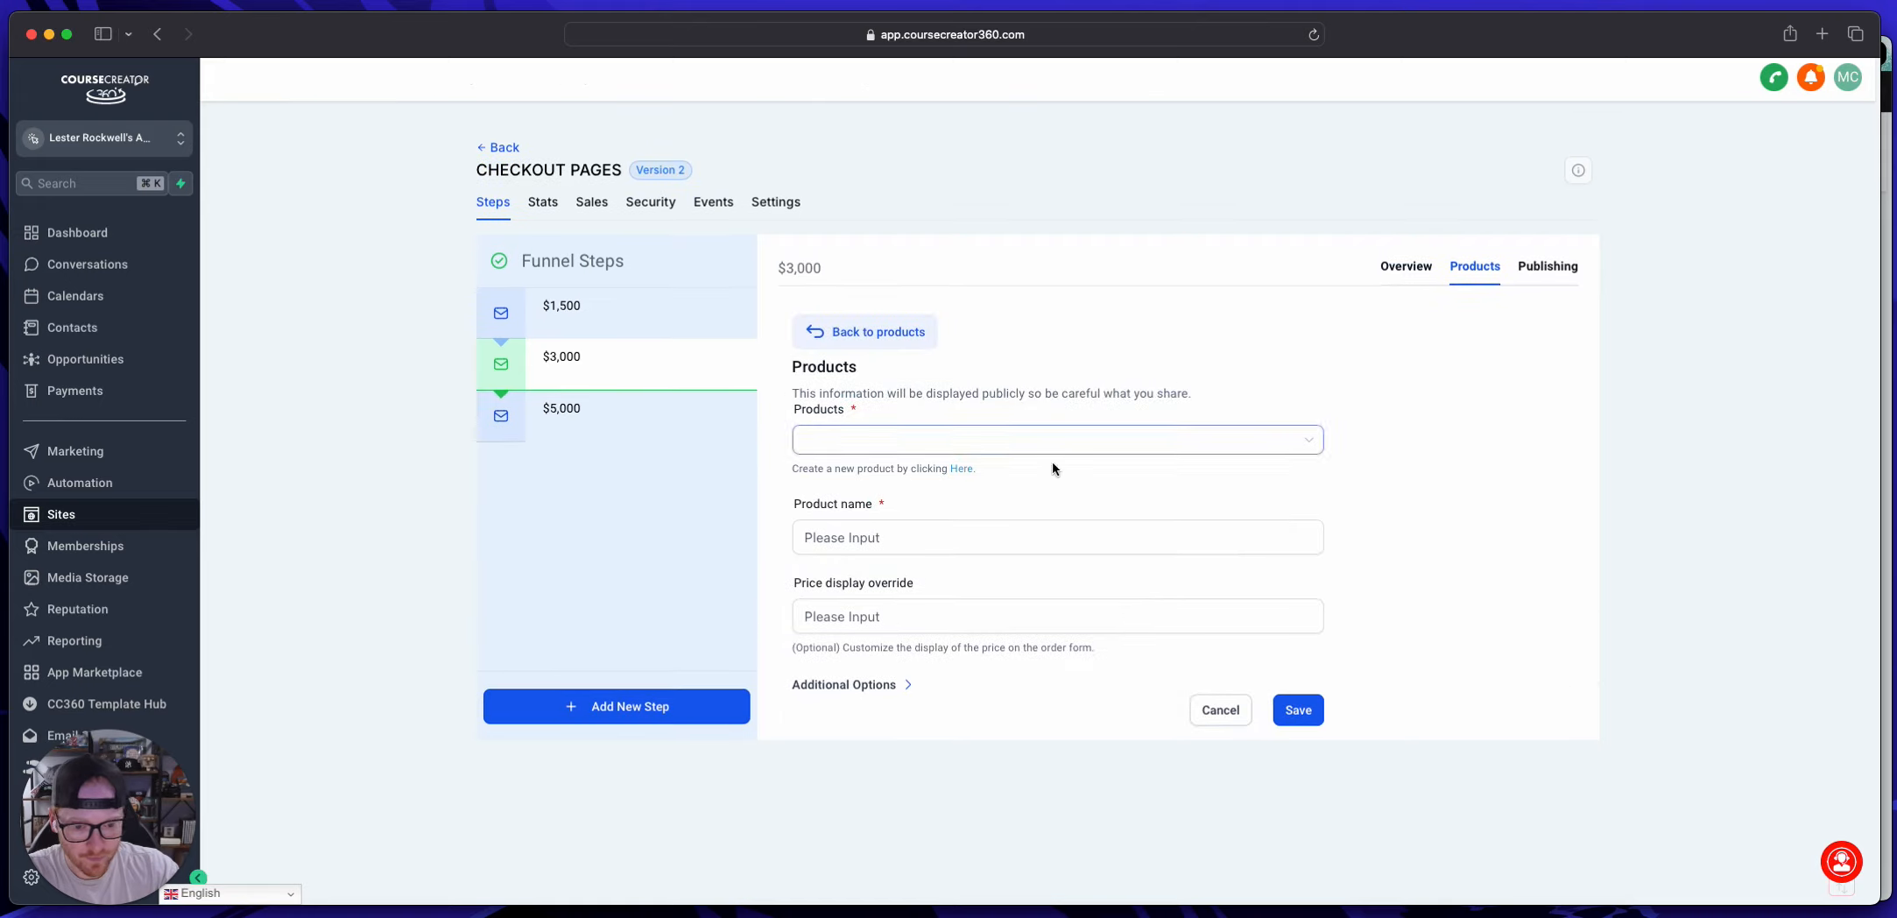
click(1008, 439)
click(915, 471)
click(891, 532)
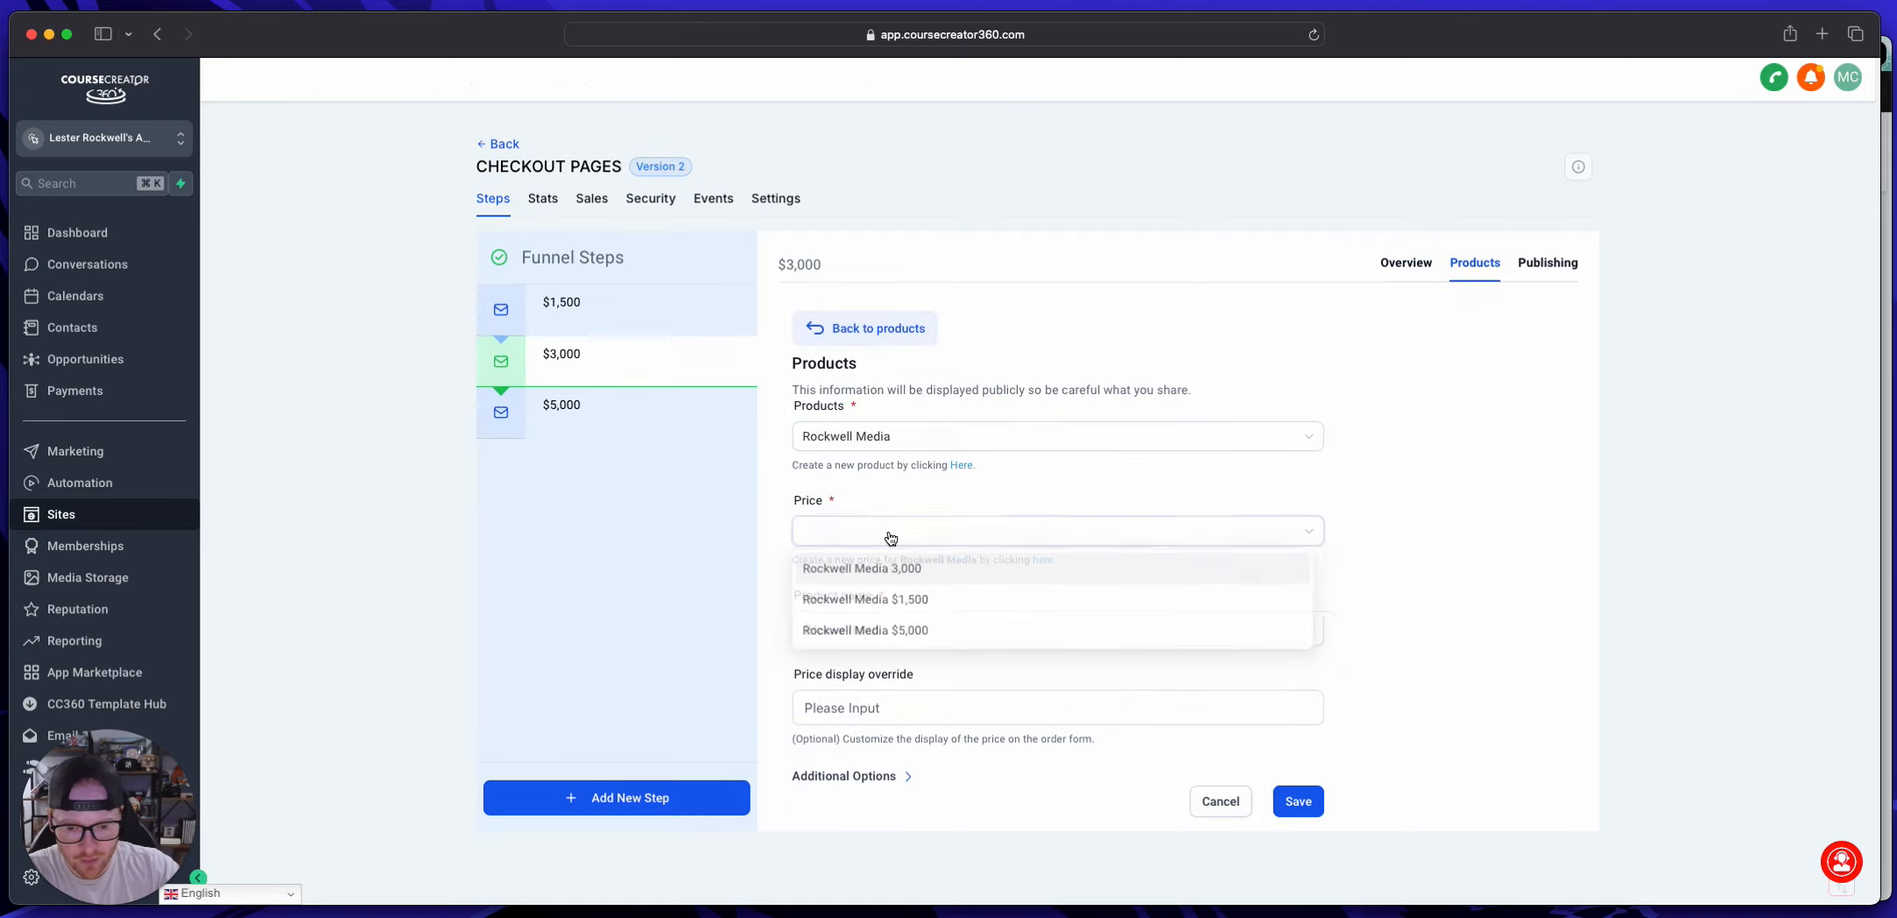
click(898, 568)
click(1298, 800)
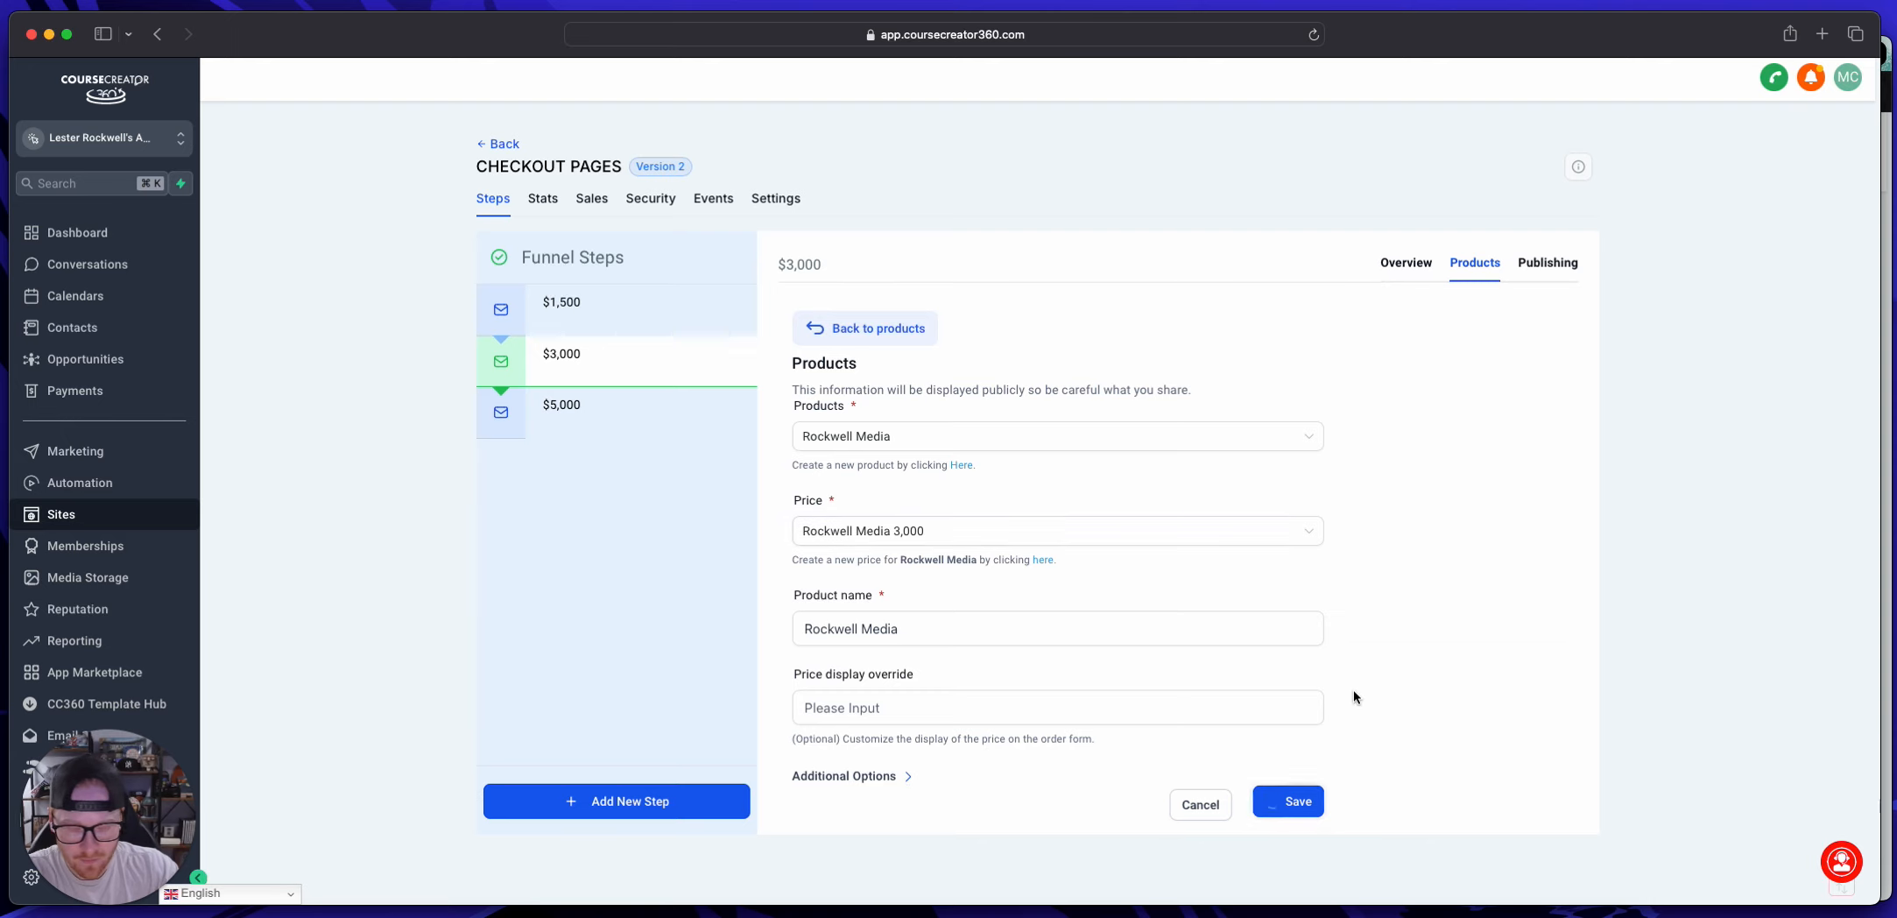
Step: Add the Rockwell Media product with the "Rockwell Media $5,000" price to the $5,000 funnel step and save it
click(657, 429)
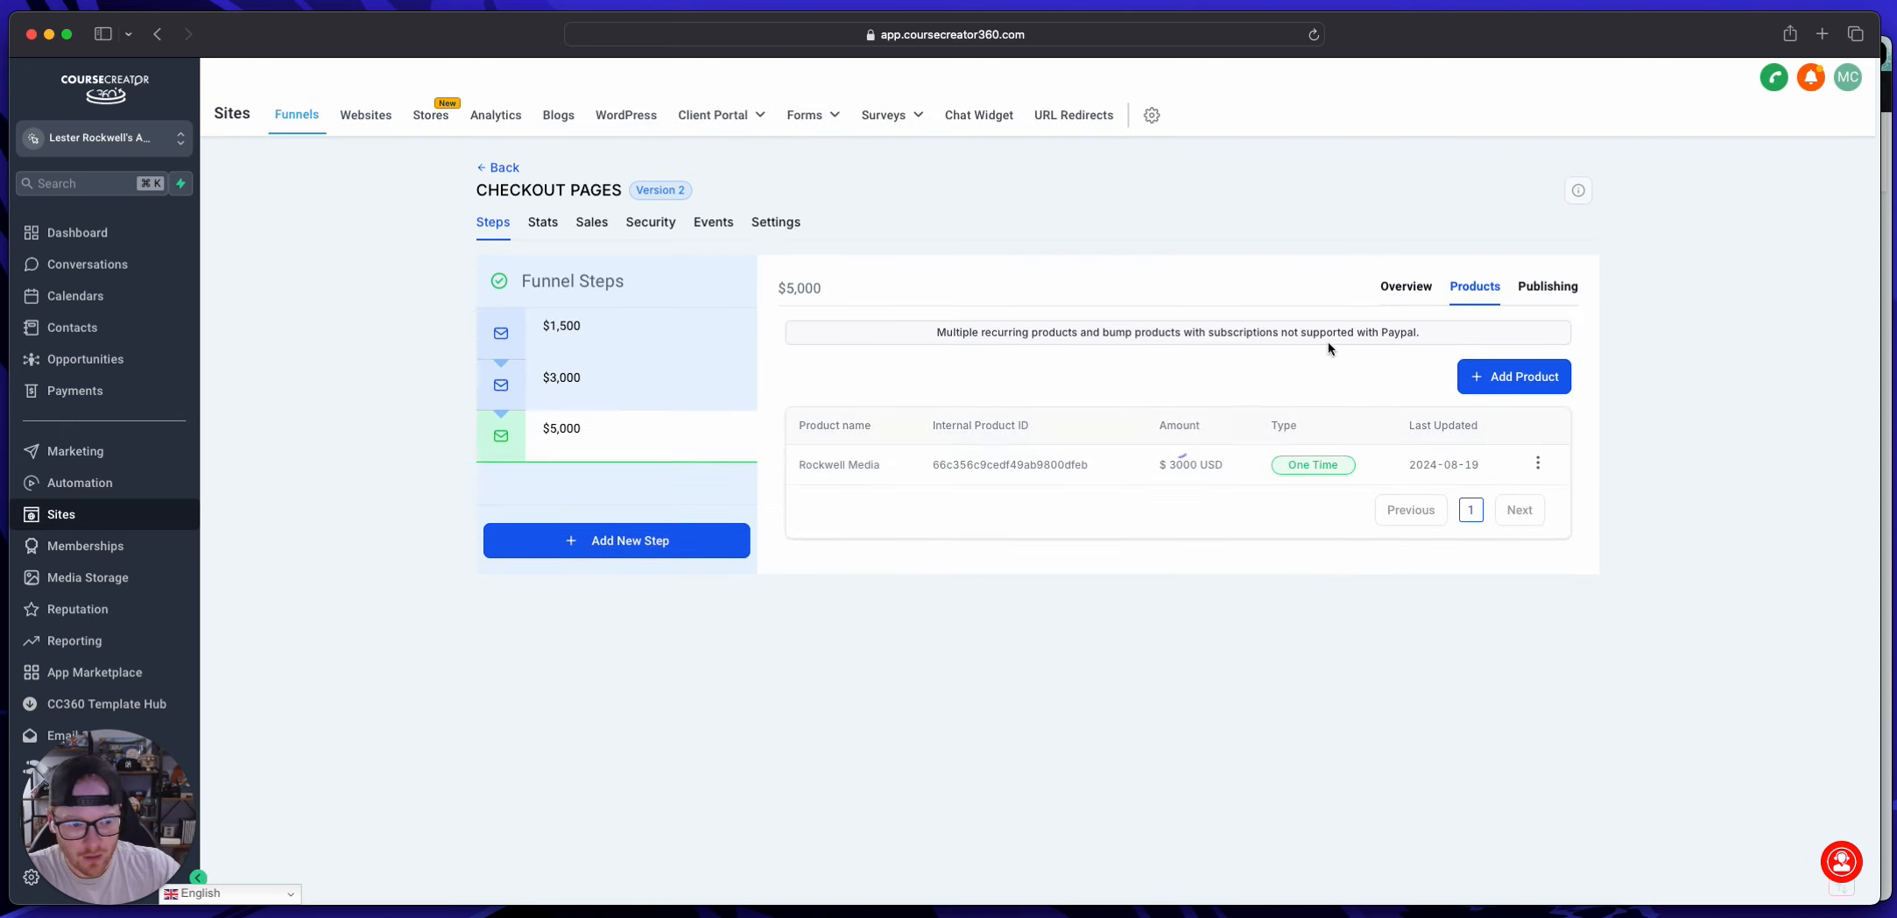
click(578, 426)
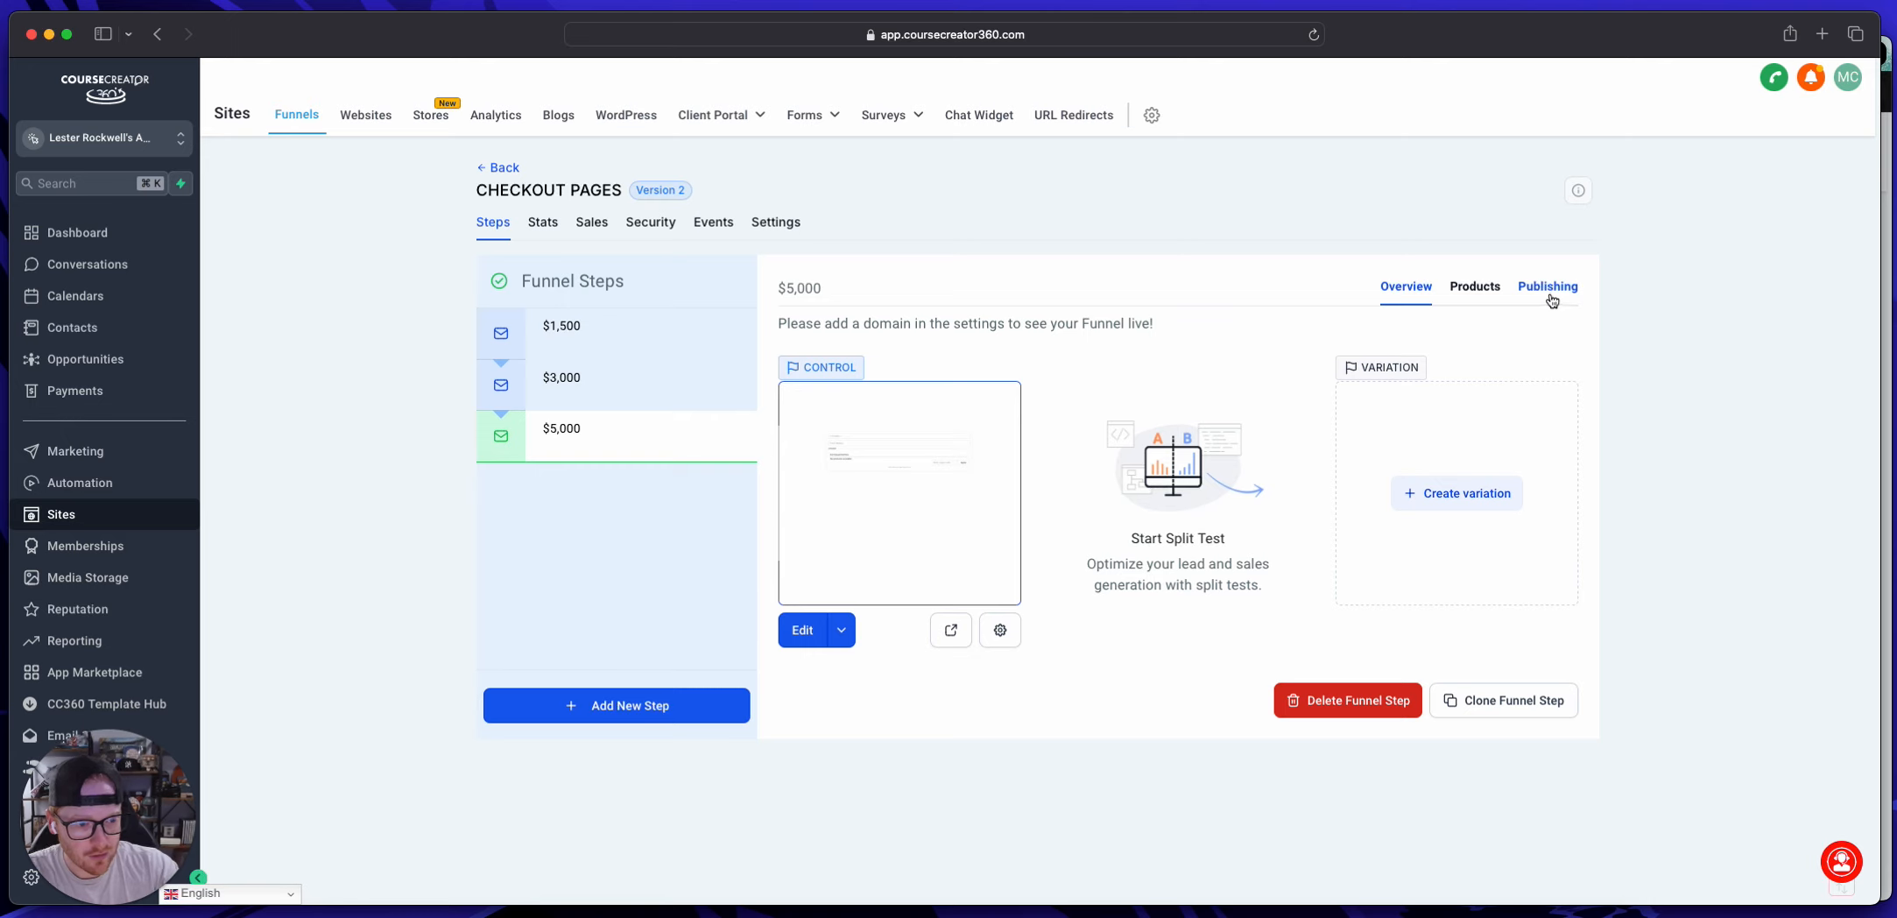
click(1473, 286)
click(1500, 379)
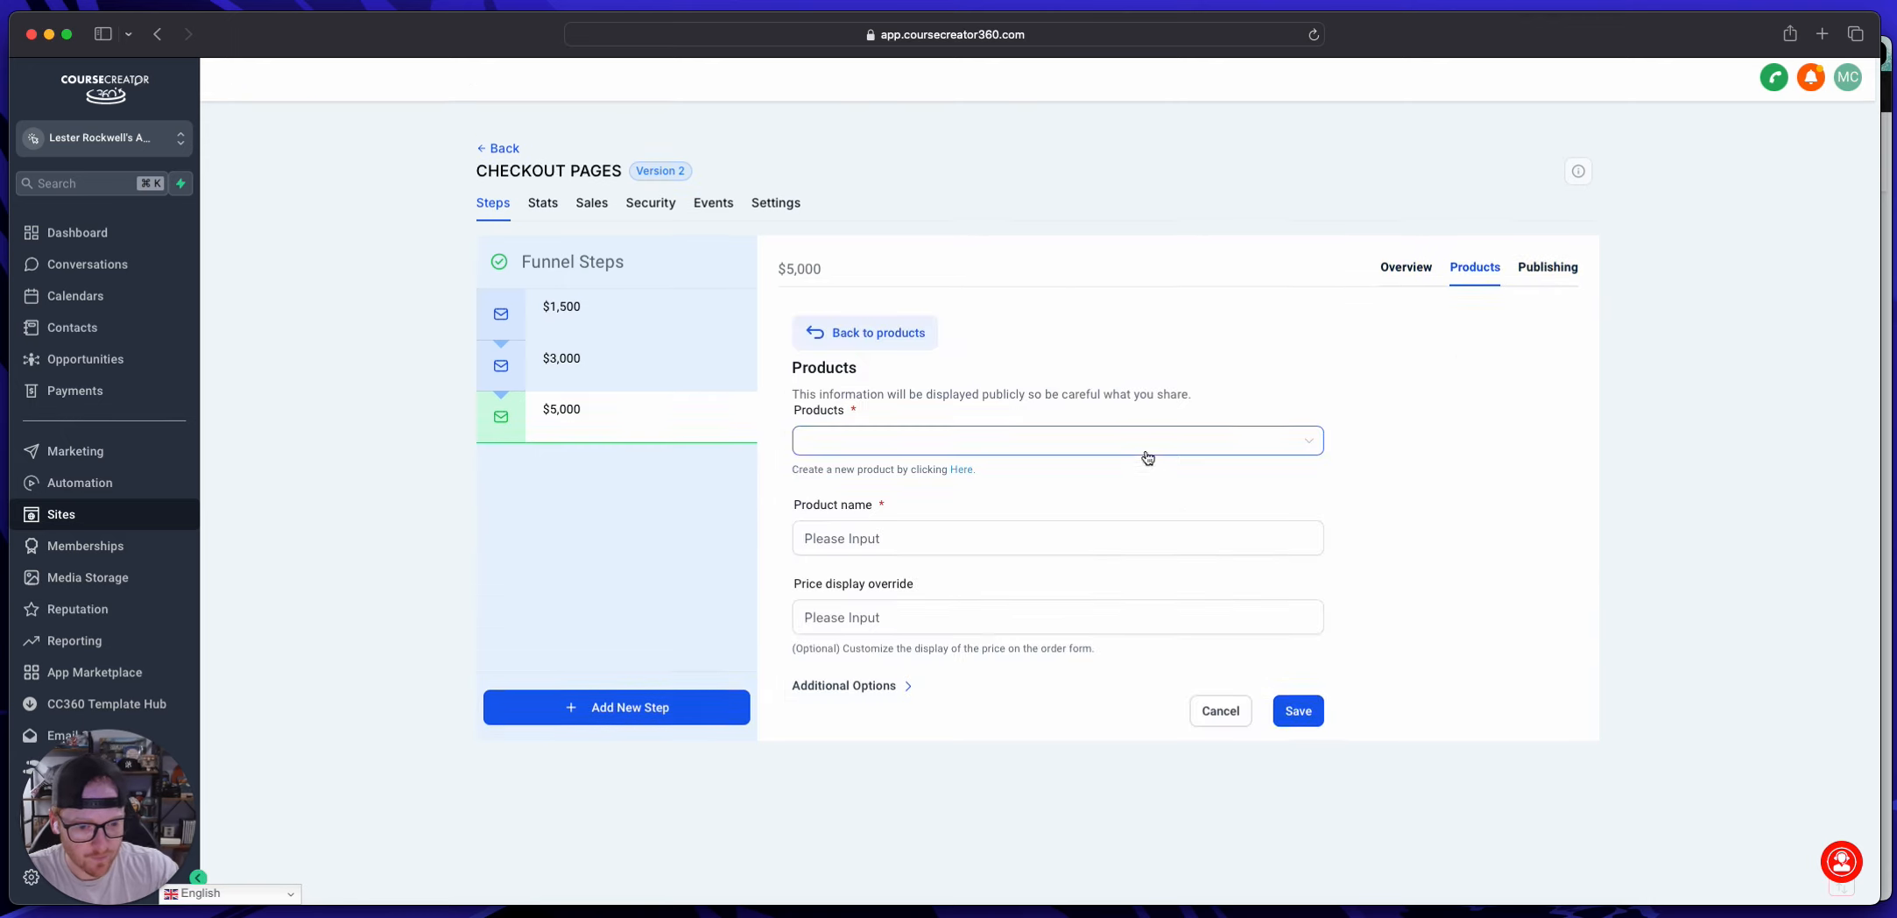
click(1146, 451)
click(902, 473)
click(864, 532)
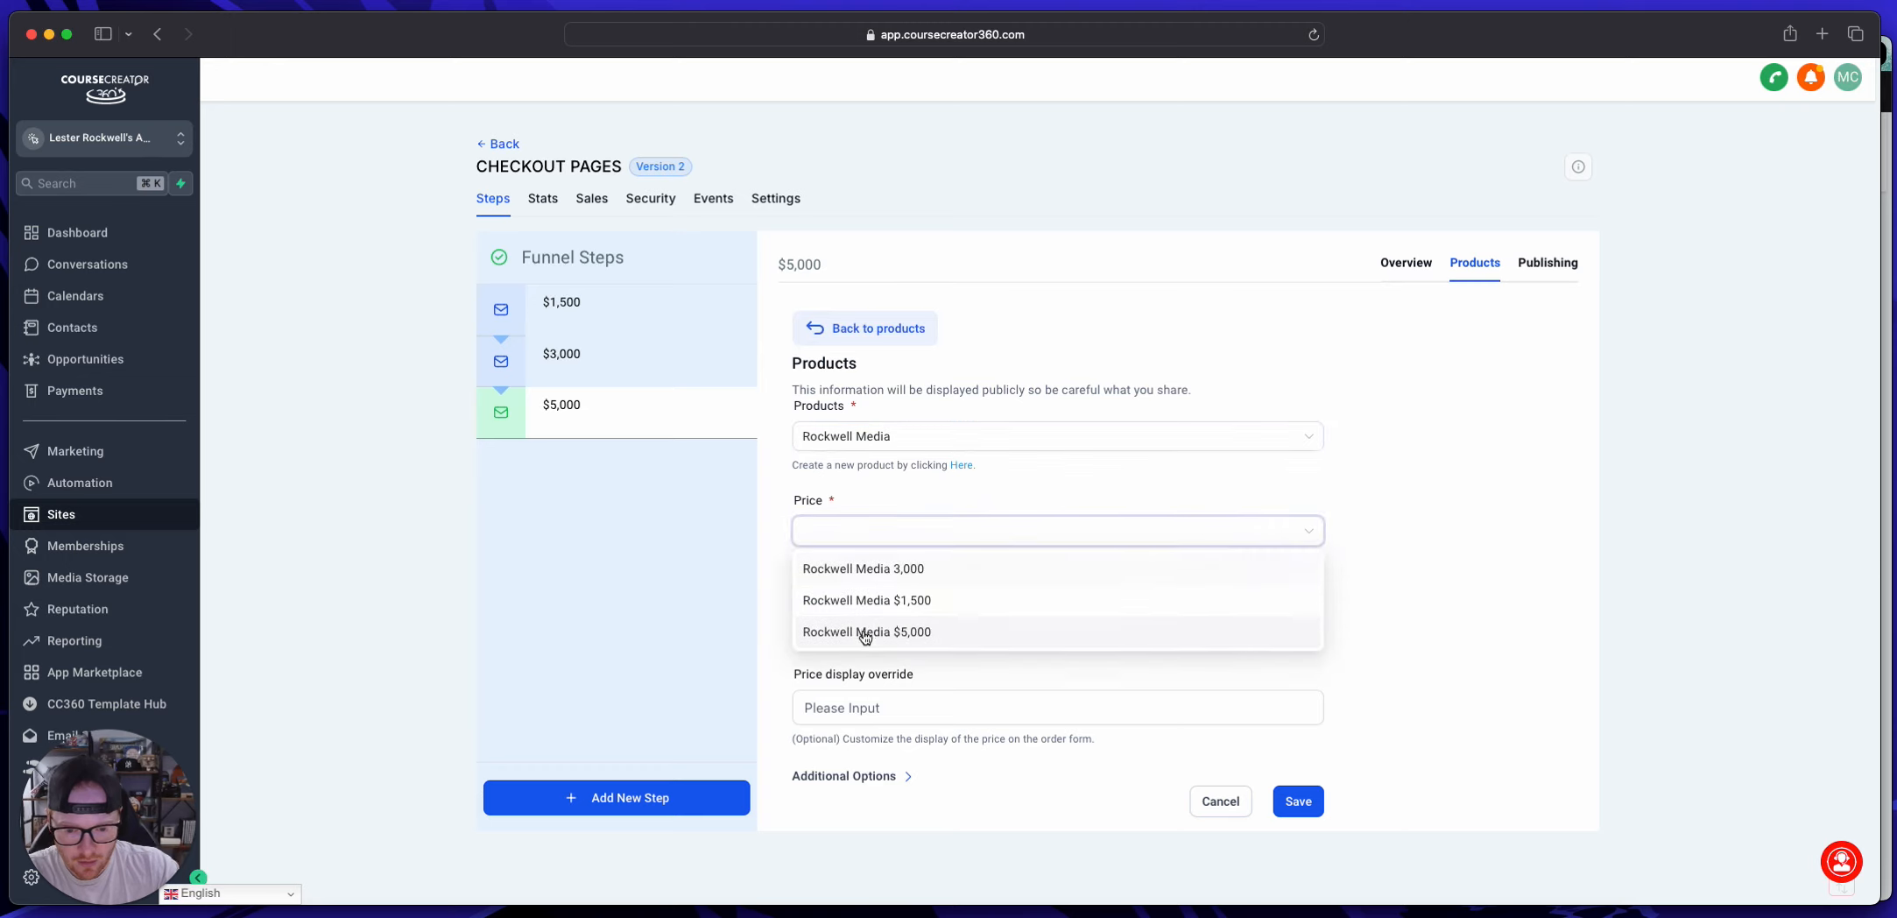
click(865, 633)
click(1298, 801)
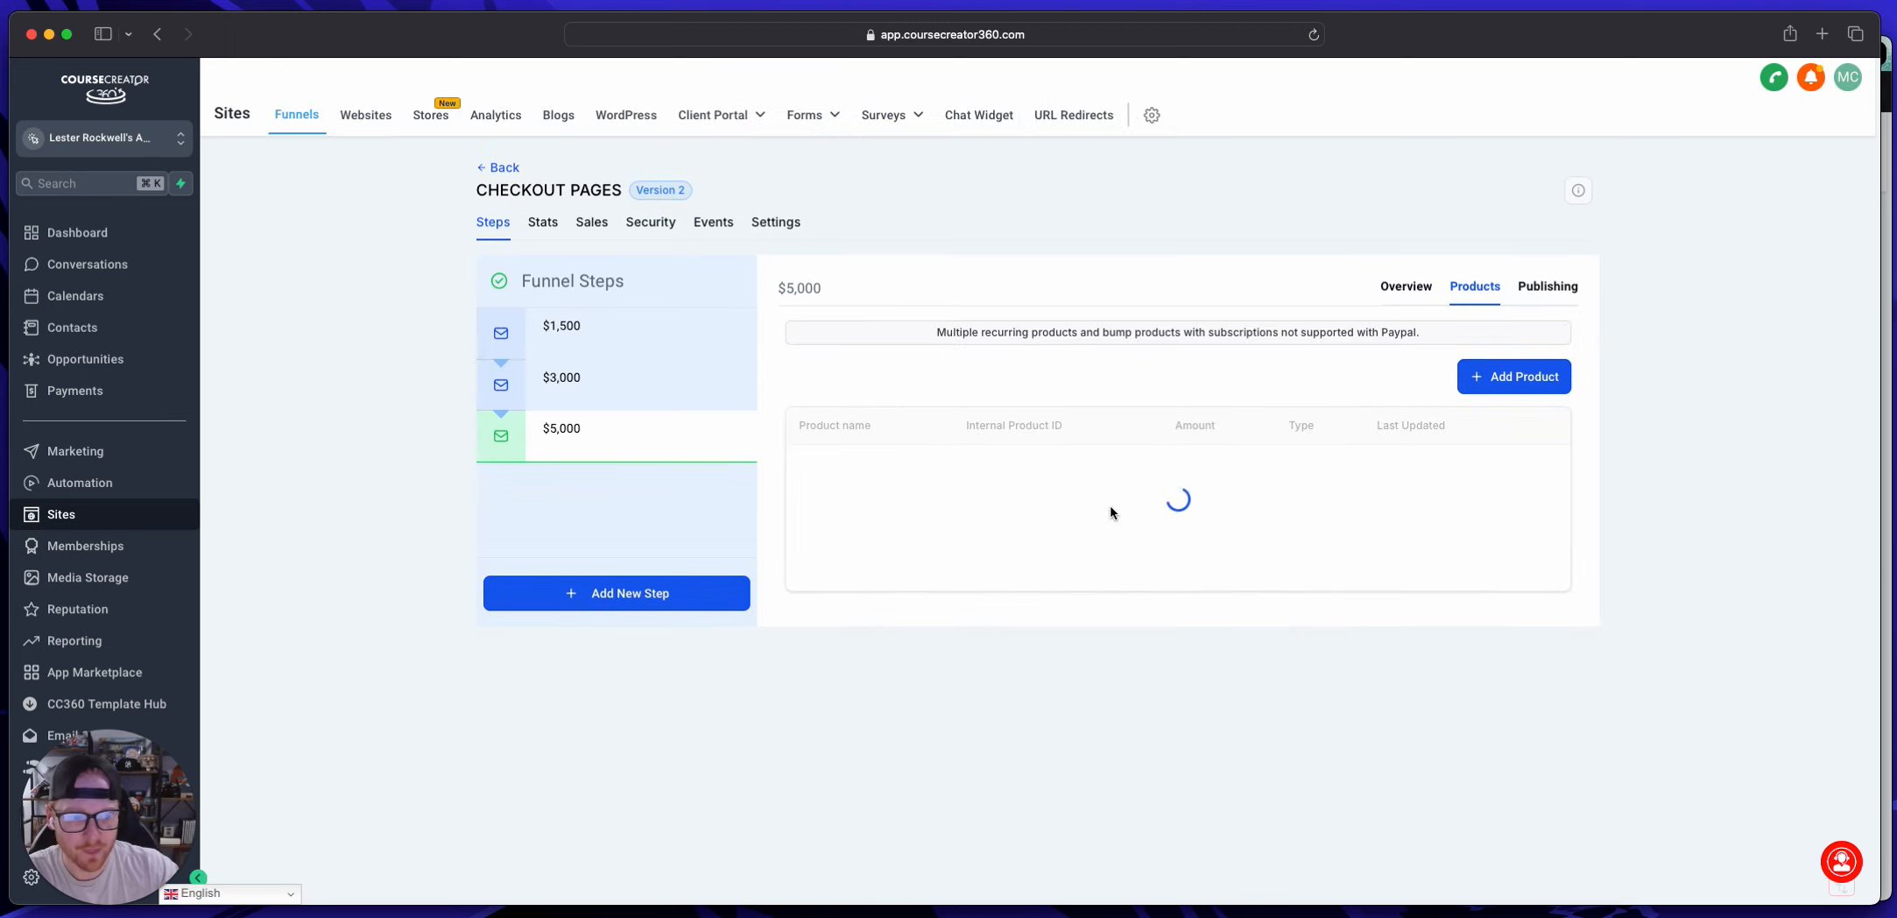
Step: Start a new pipeline in the Opportunities area
mouse_move(591, 379)
mouse_down()
mouse_move(567, 321)
mouse_move(578, 394)
mouse_up()
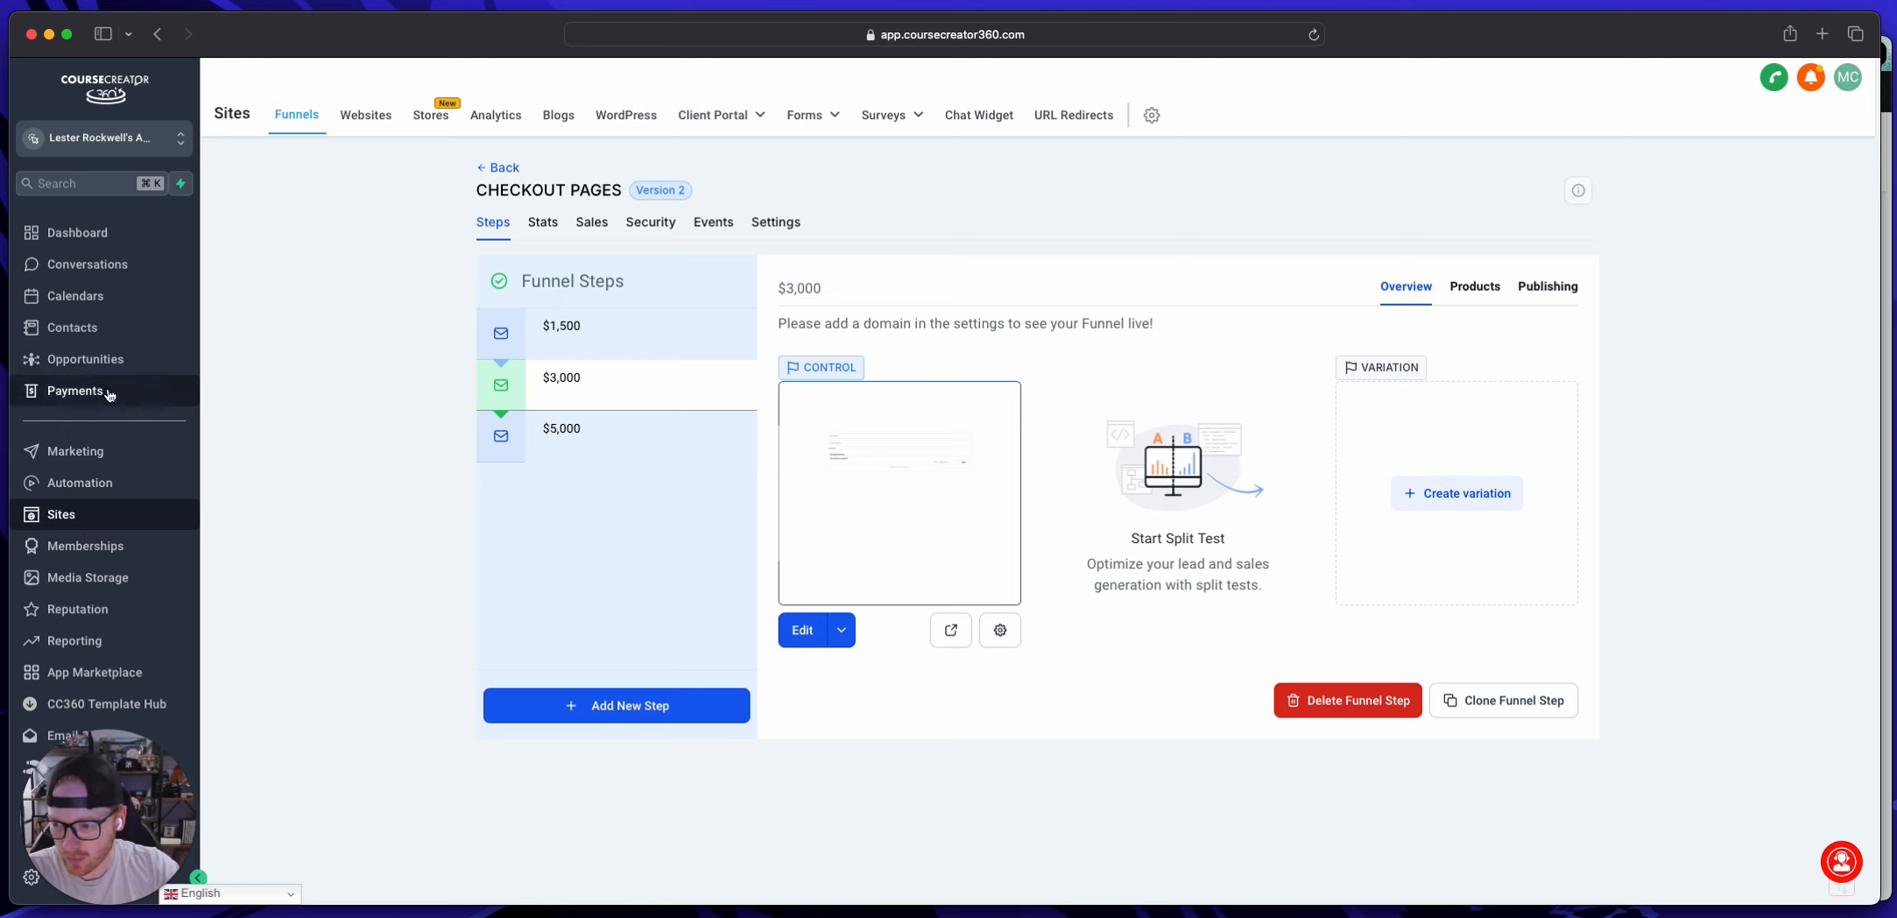
click(85, 359)
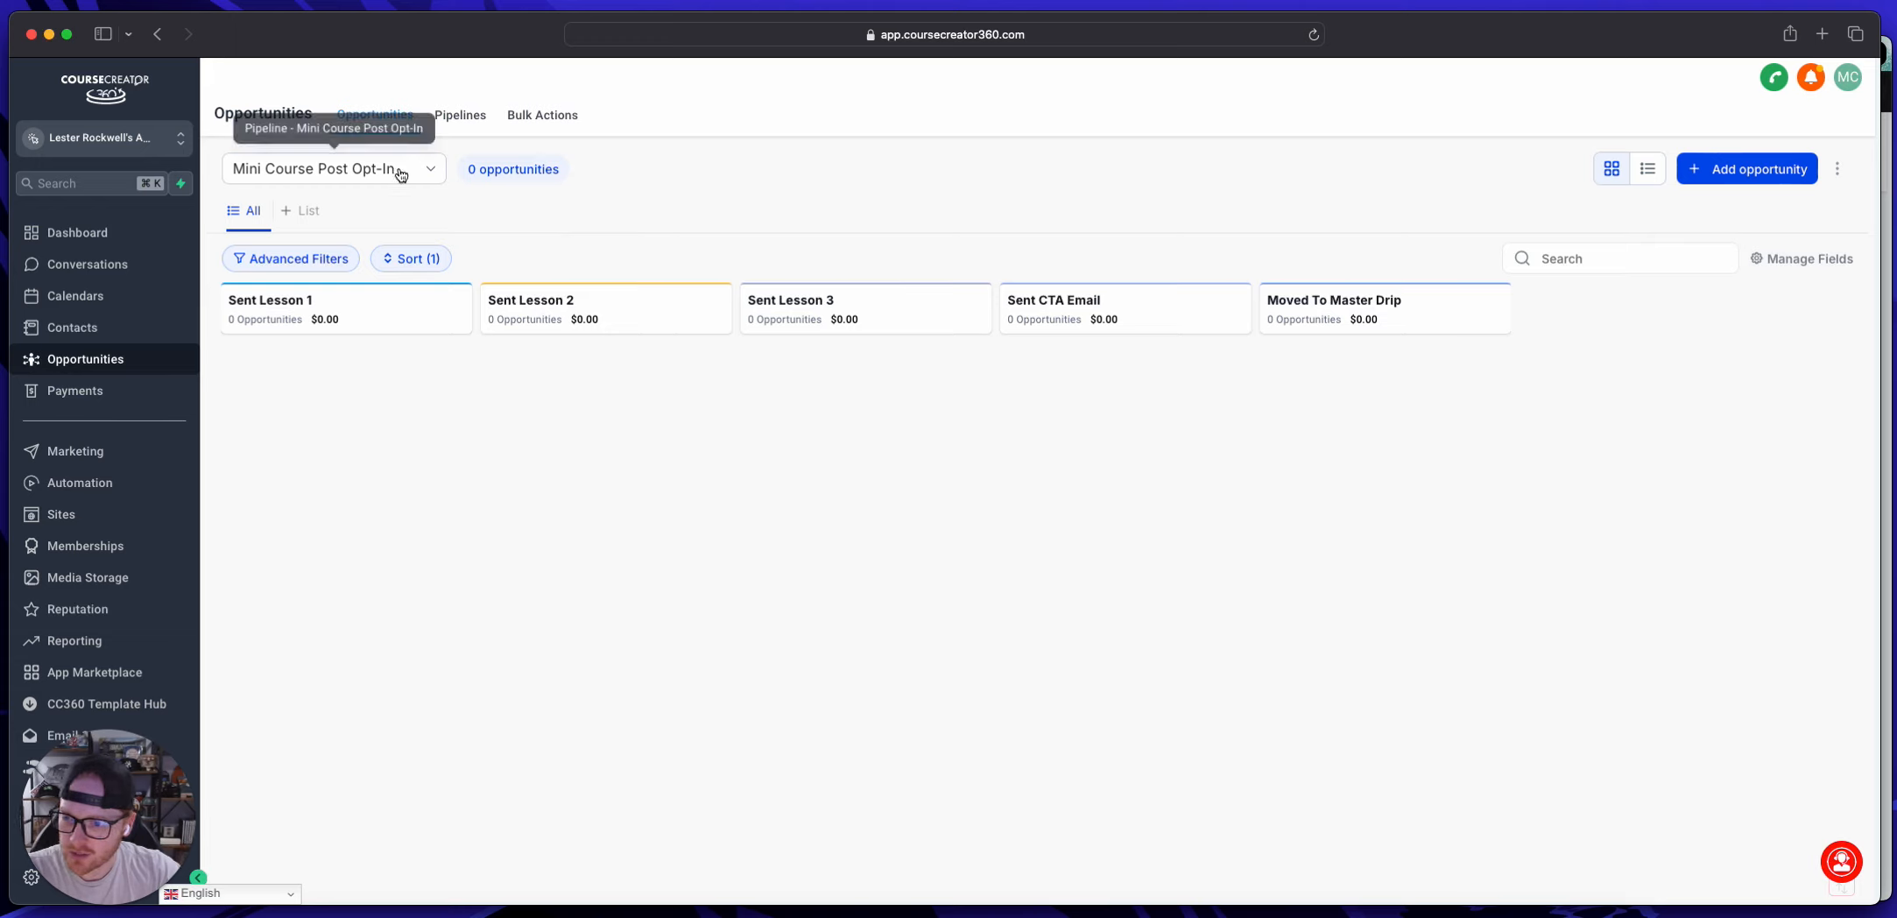
click(459, 116)
click(1784, 179)
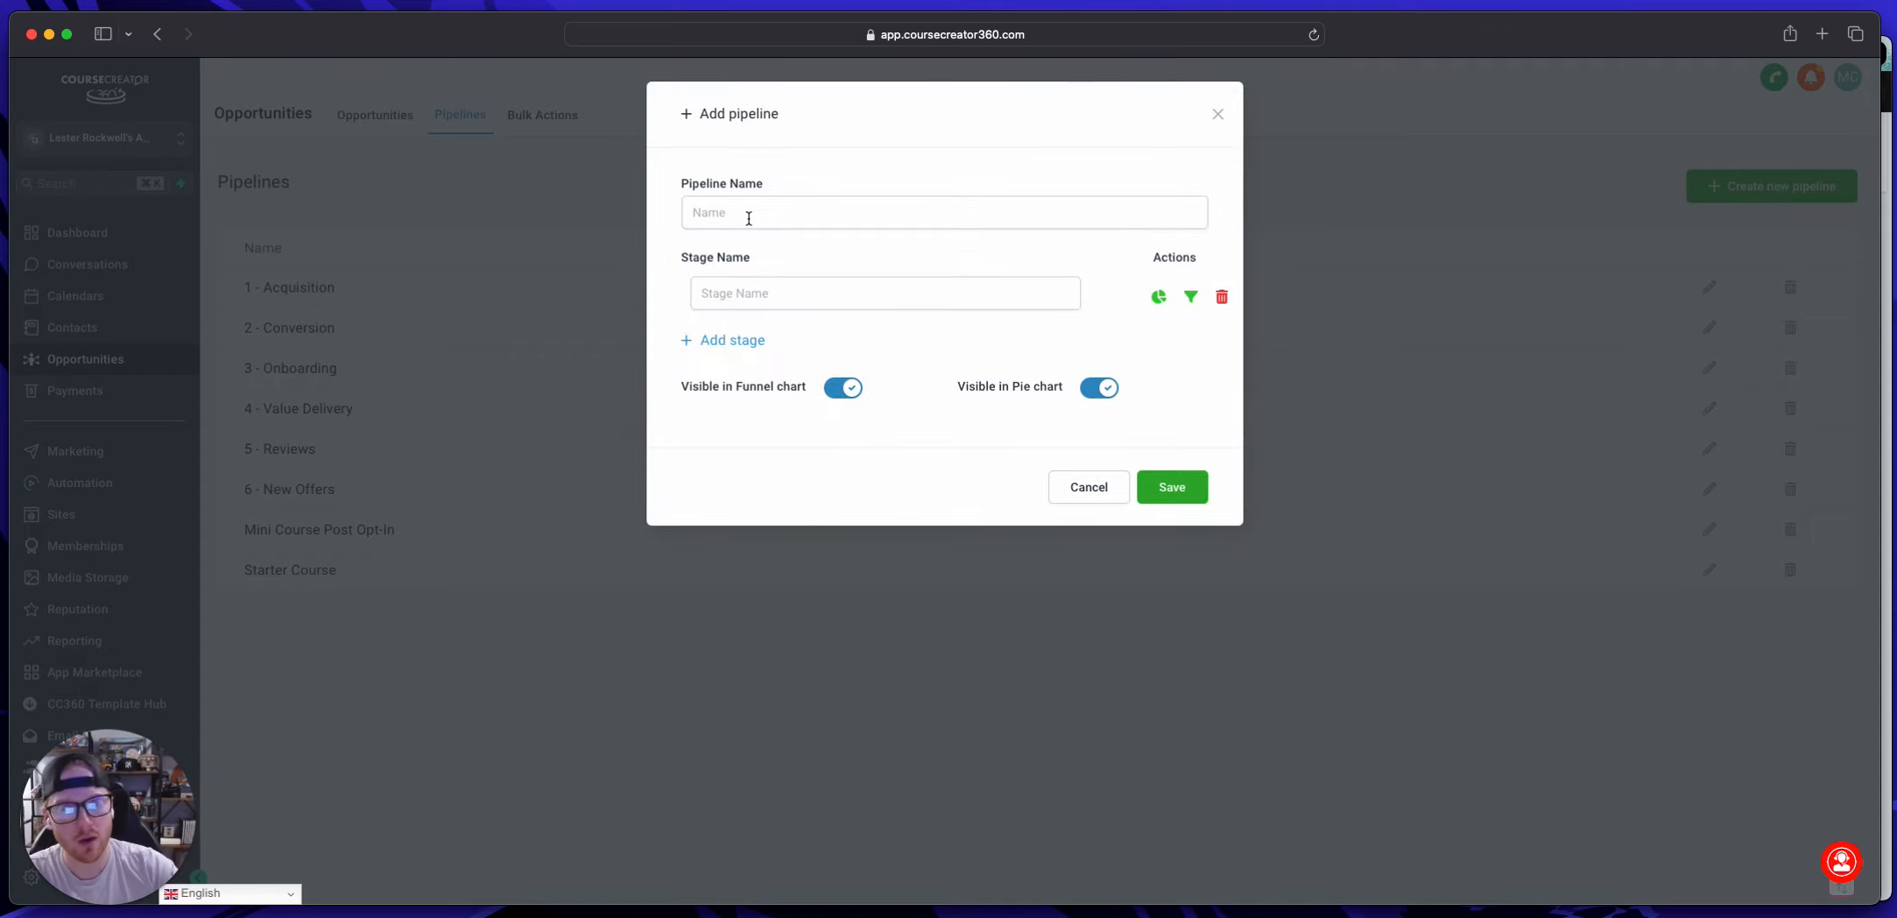
Step: Name the new pipeline "Client Packages"
click(749, 218)
click(731, 292)
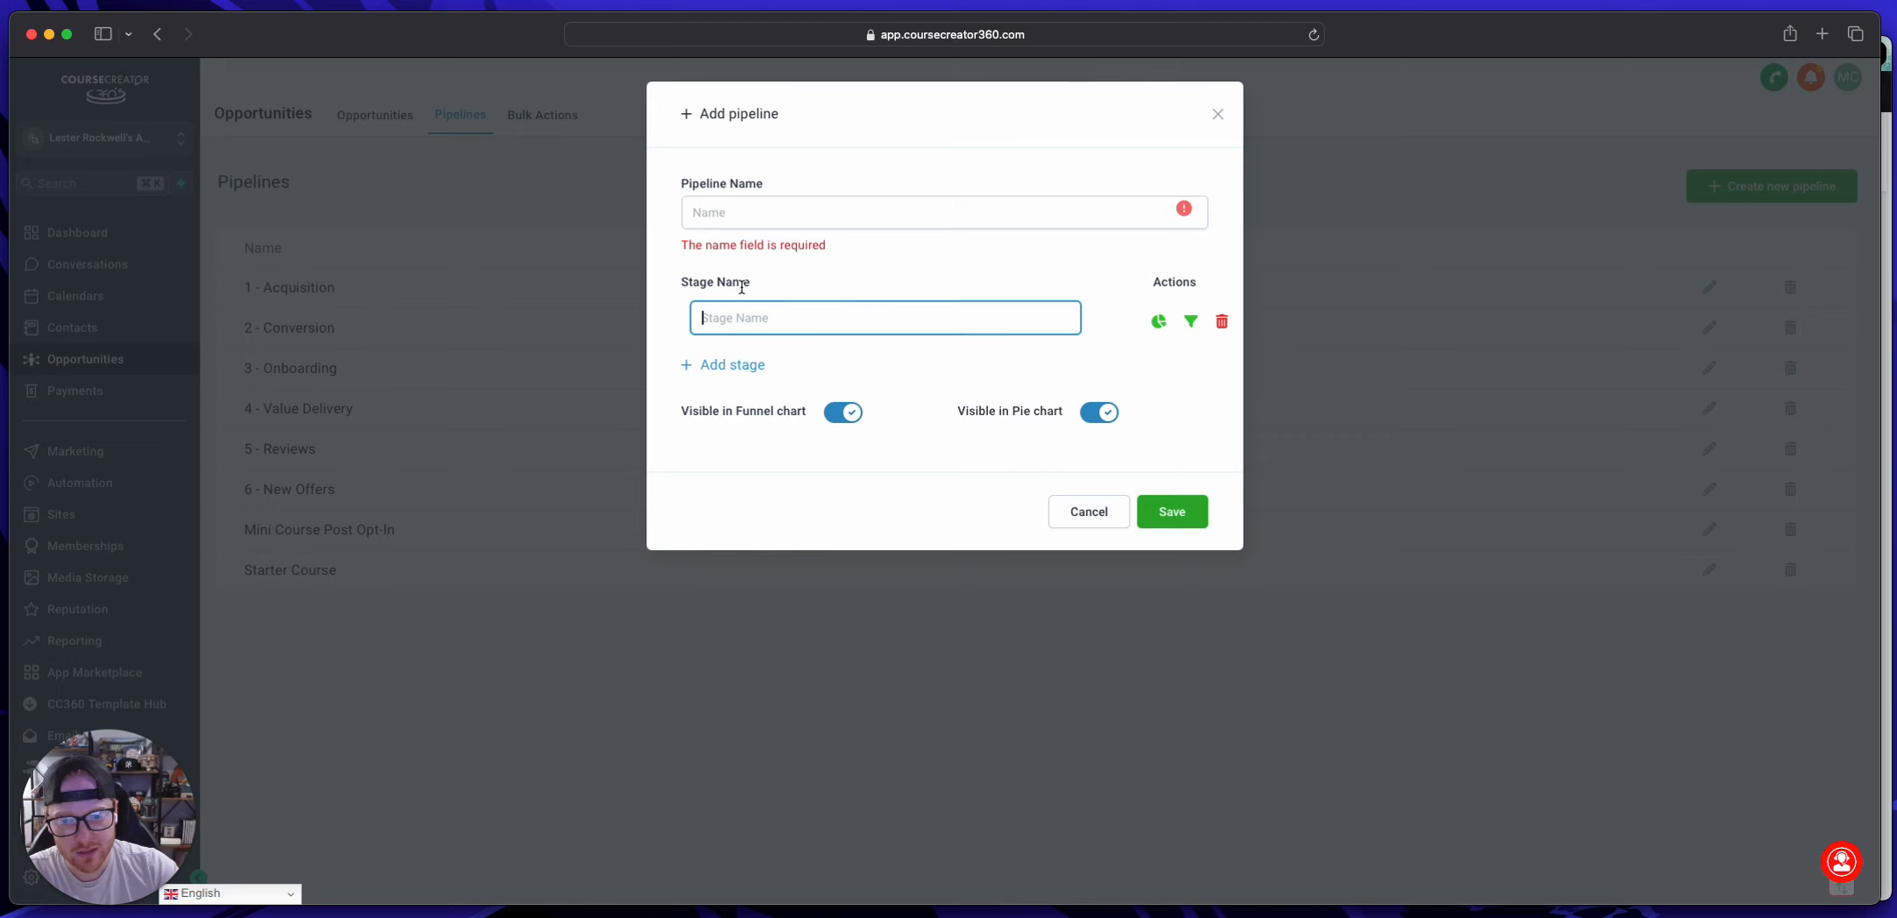
click(759, 221)
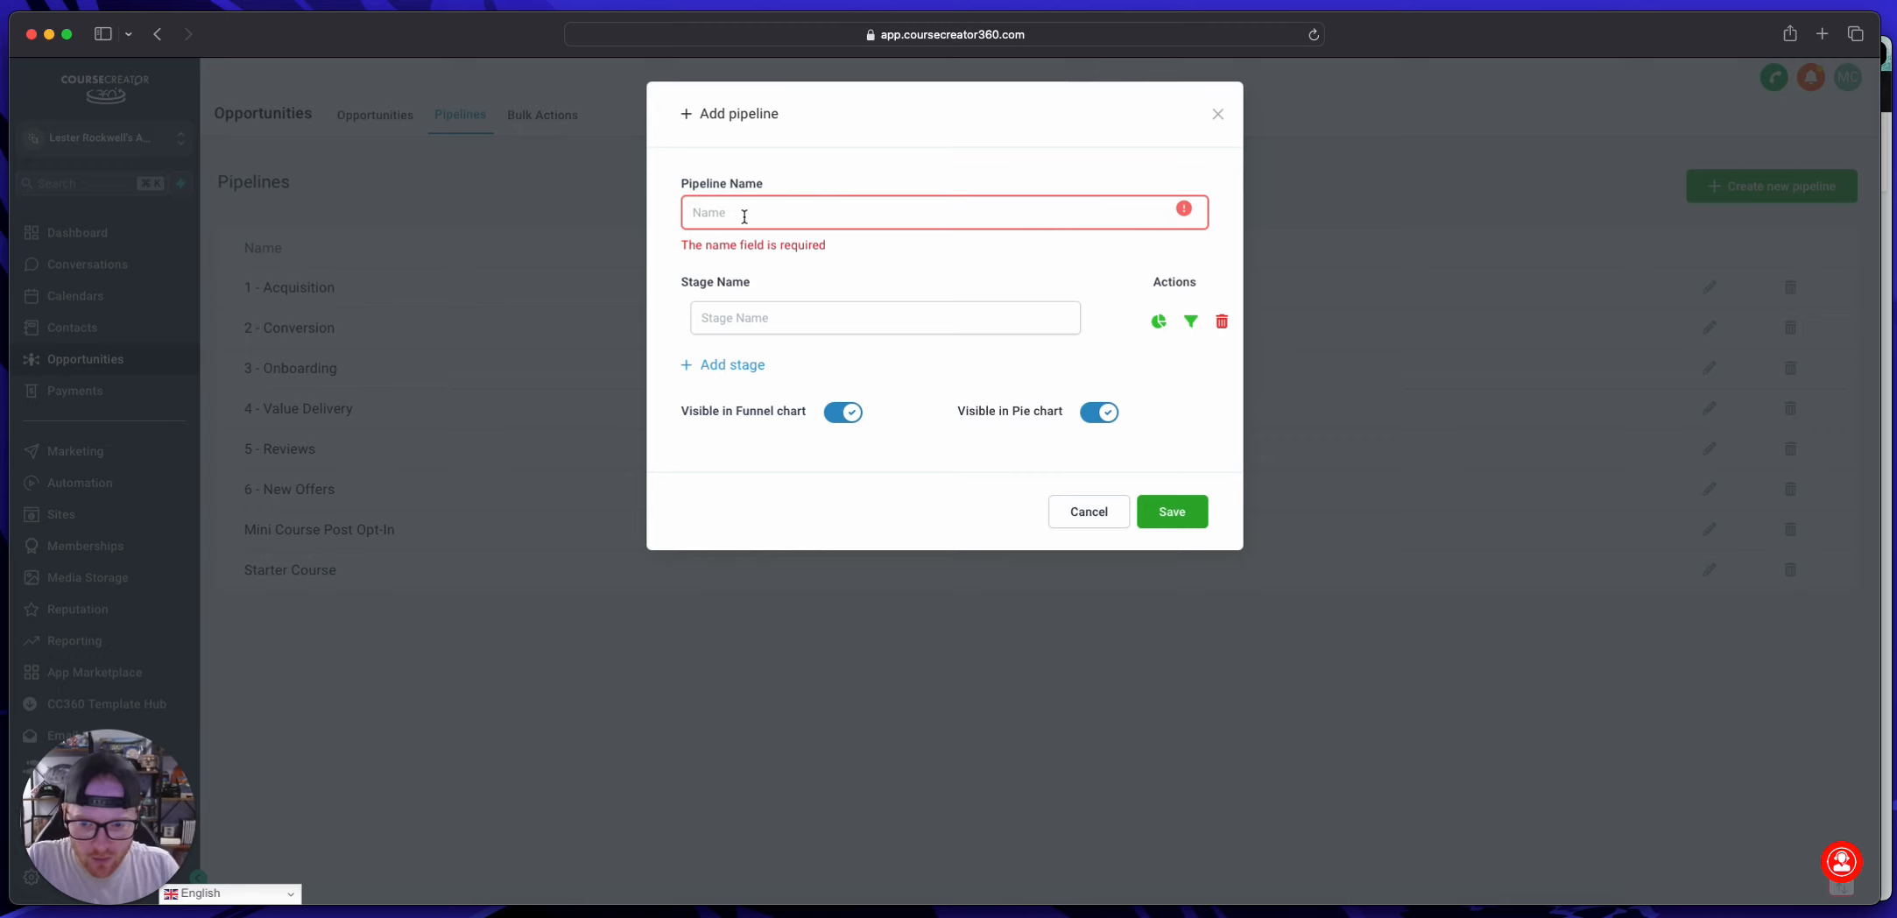
text(Onboarfi)
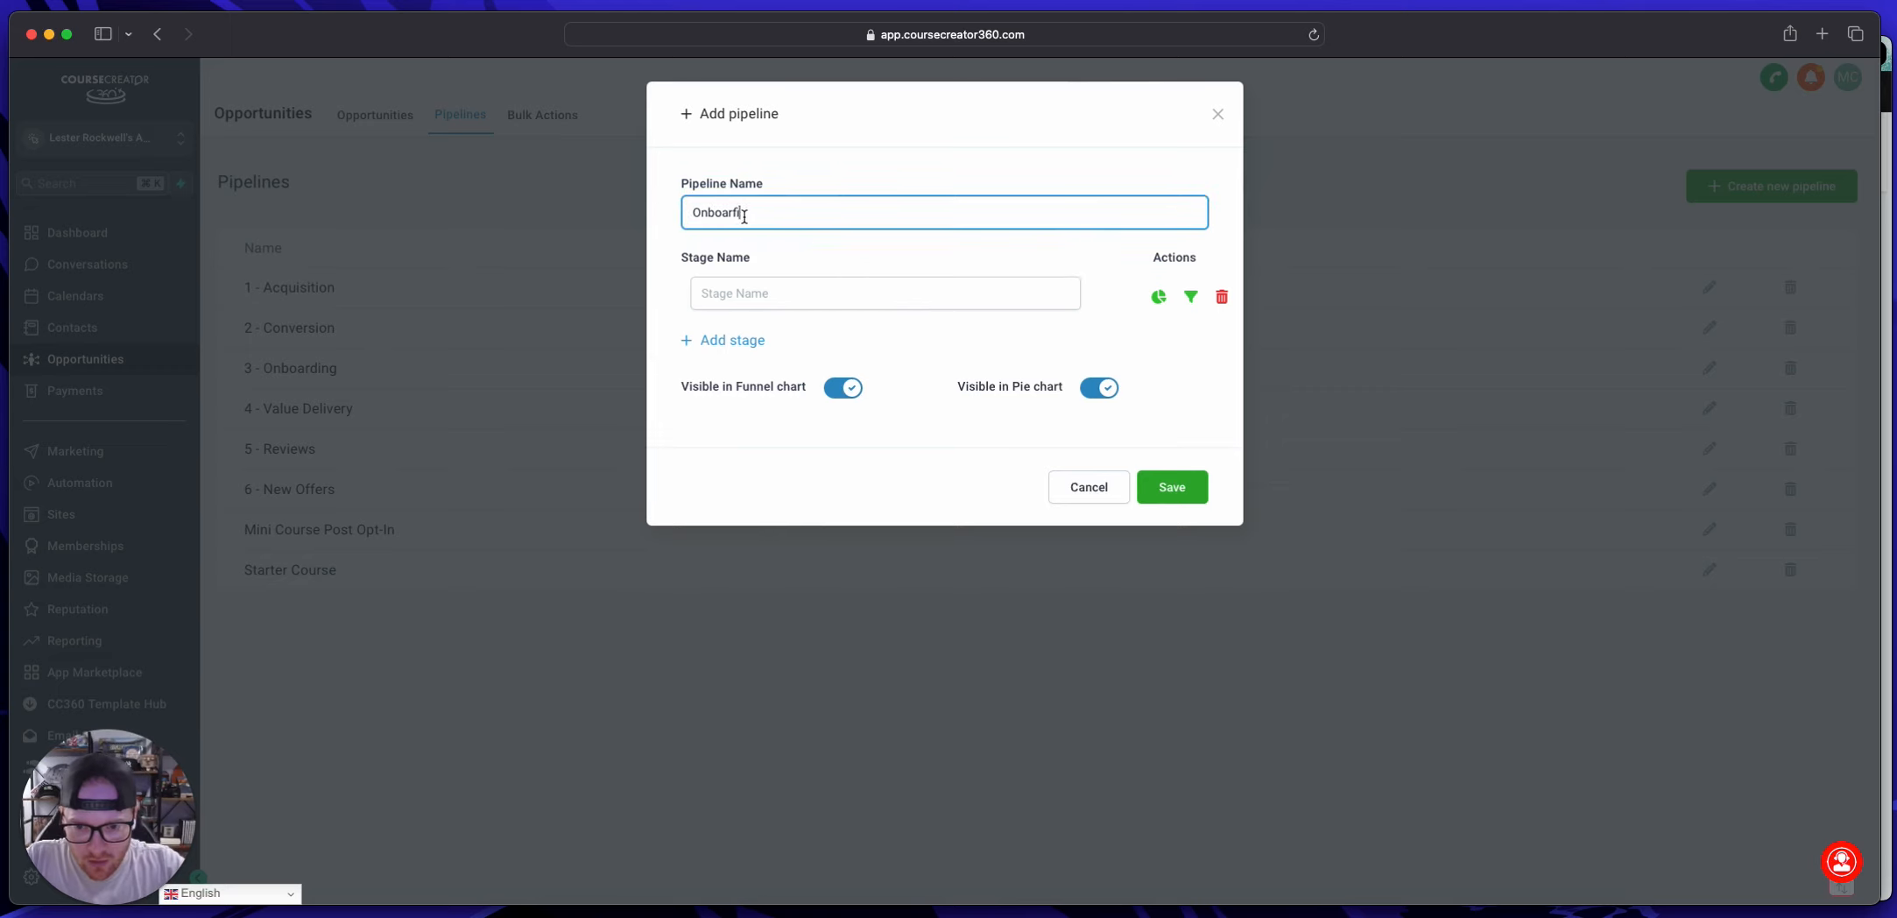
key(super+a)
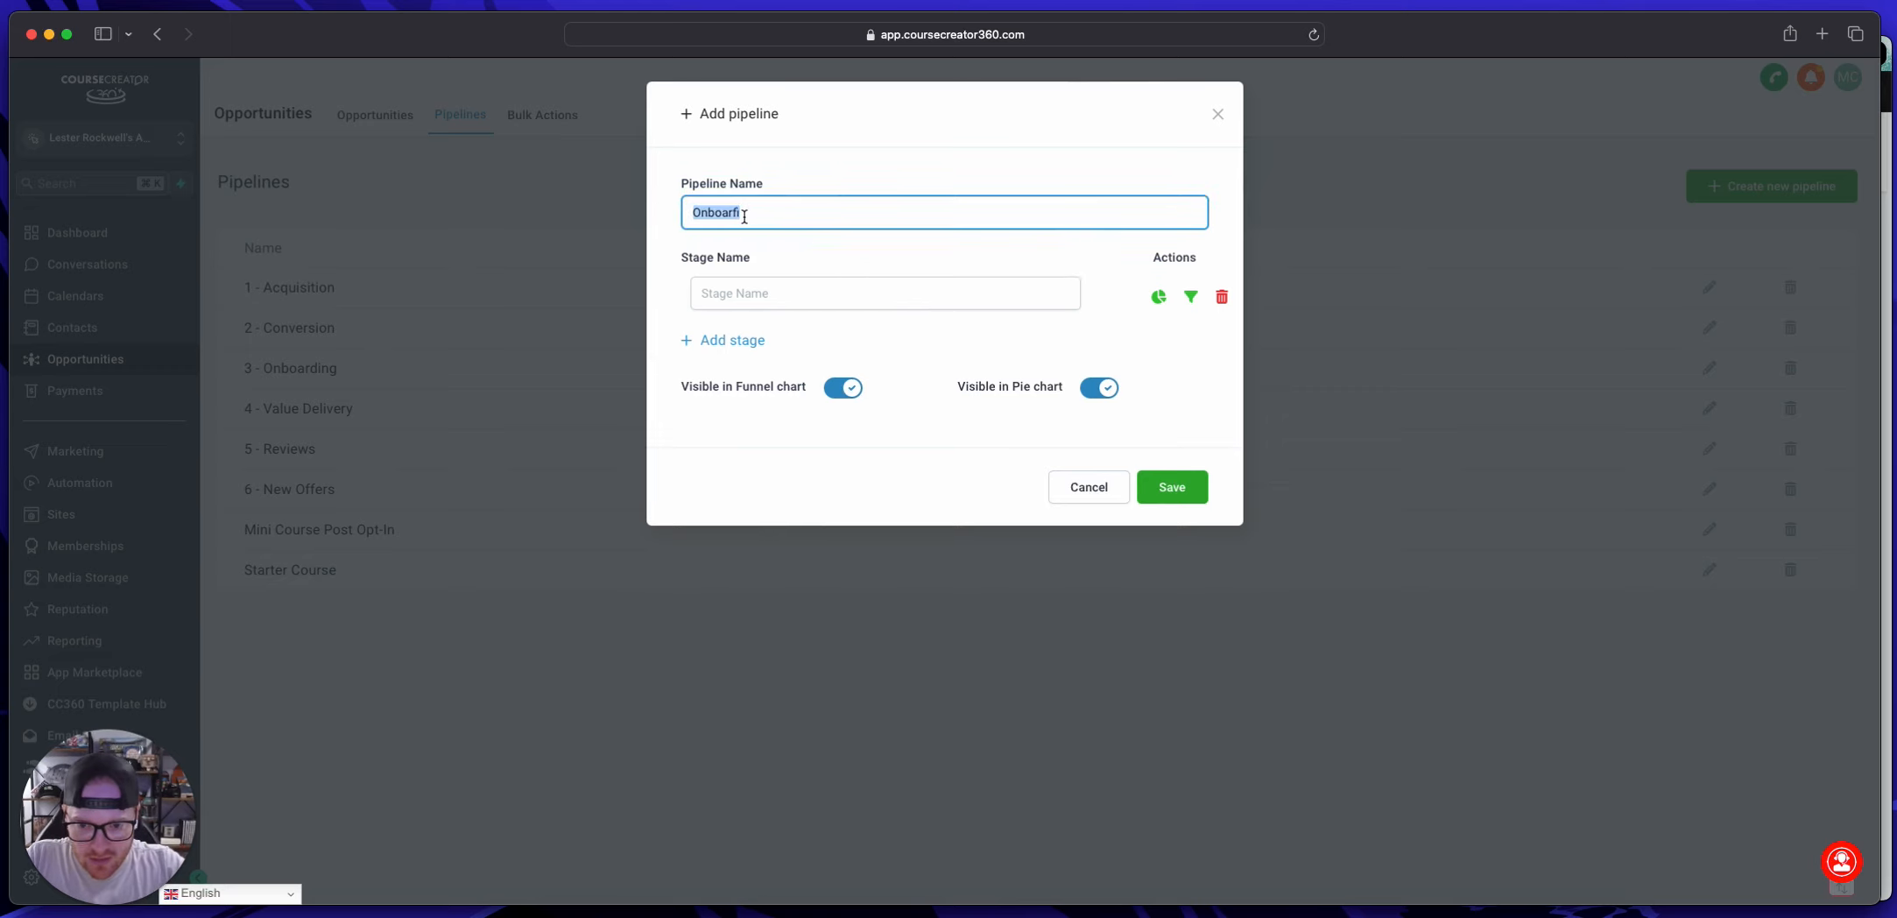
text(Package)
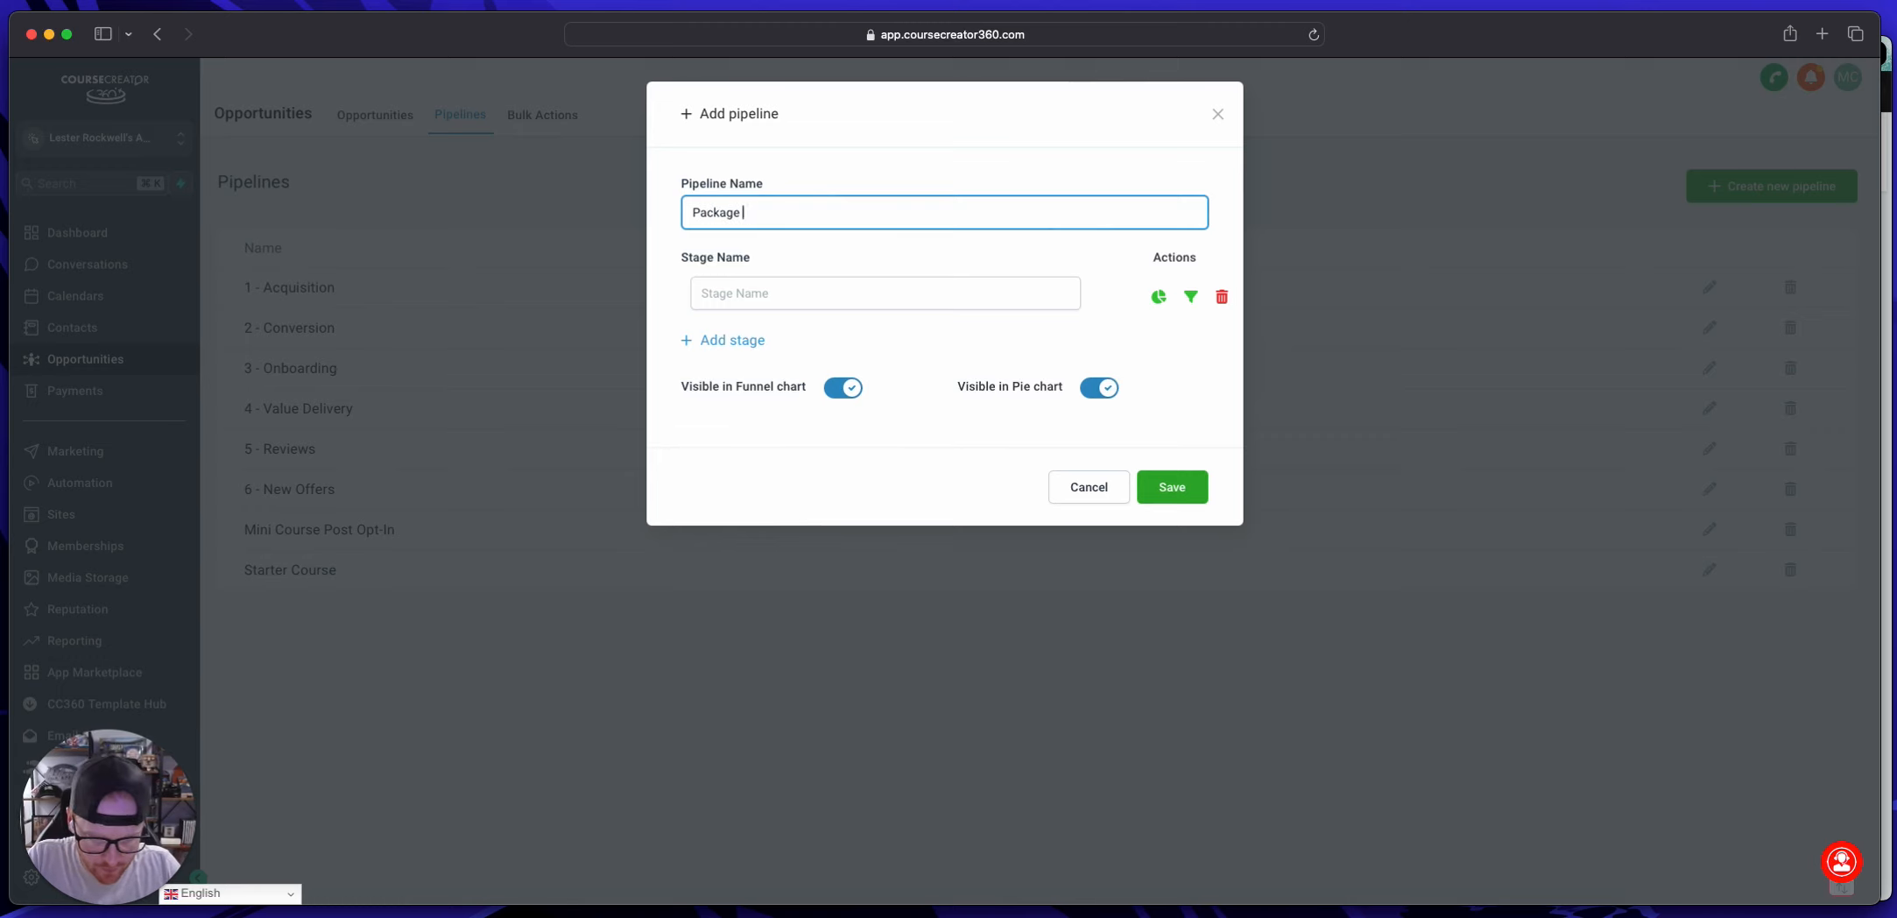
key(super+a)
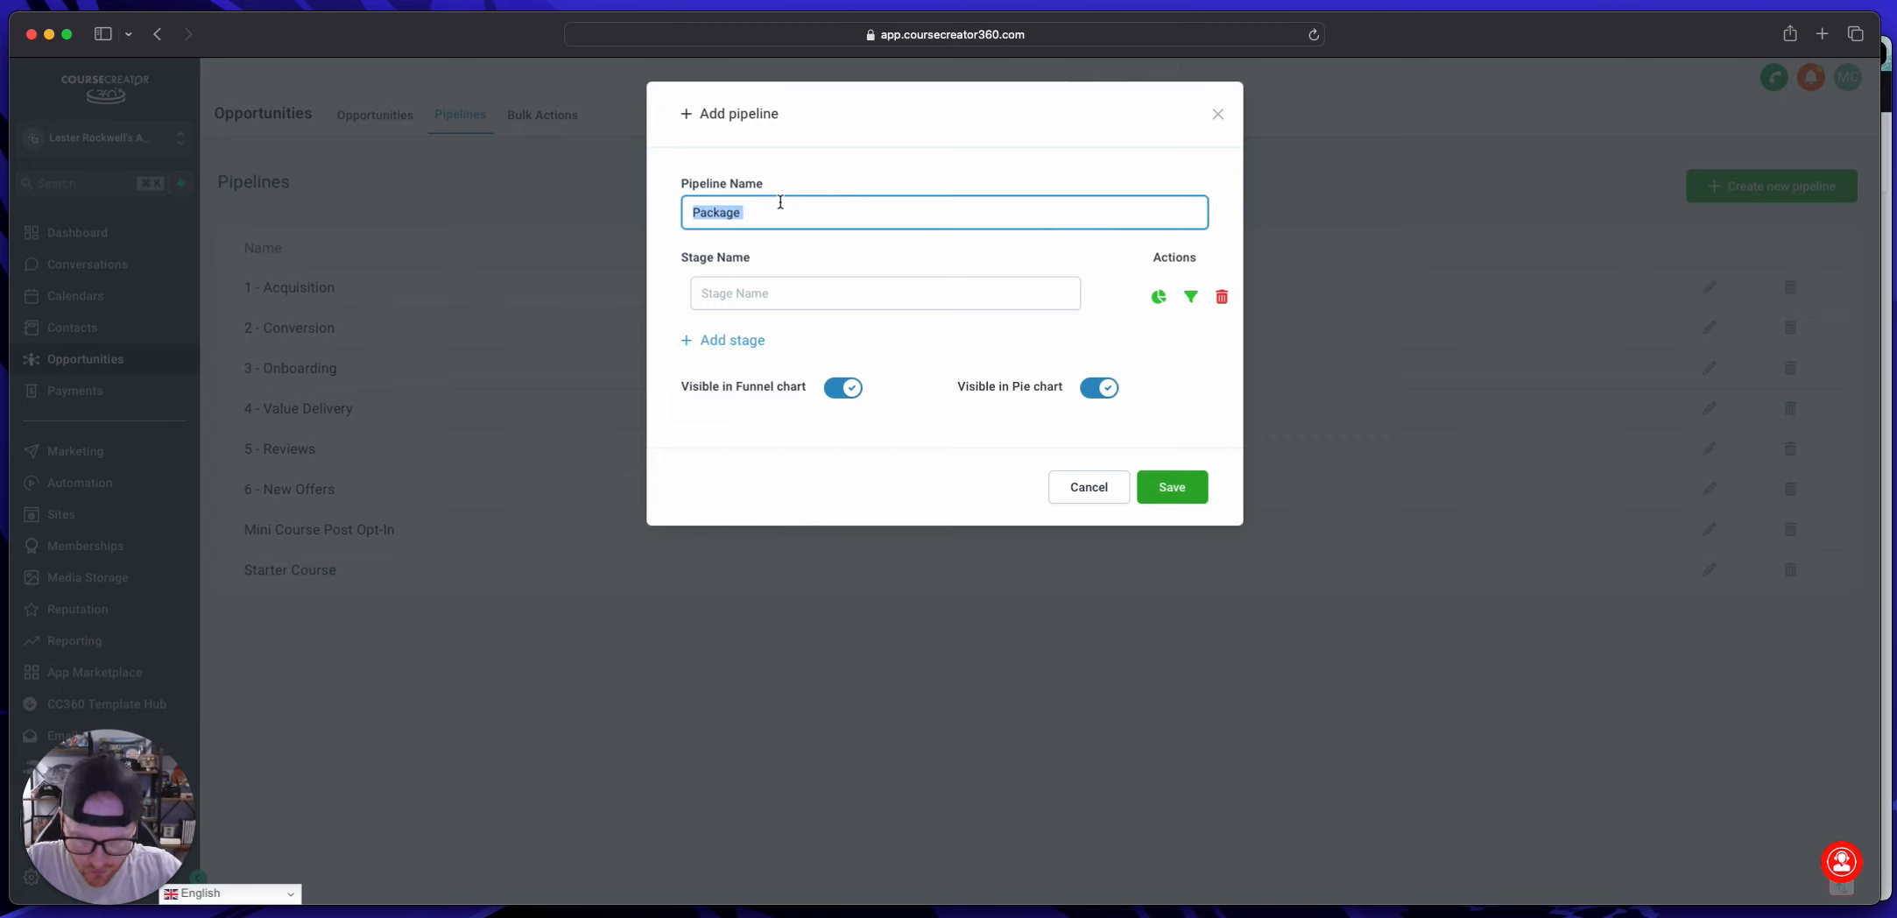
text(Client Pack)
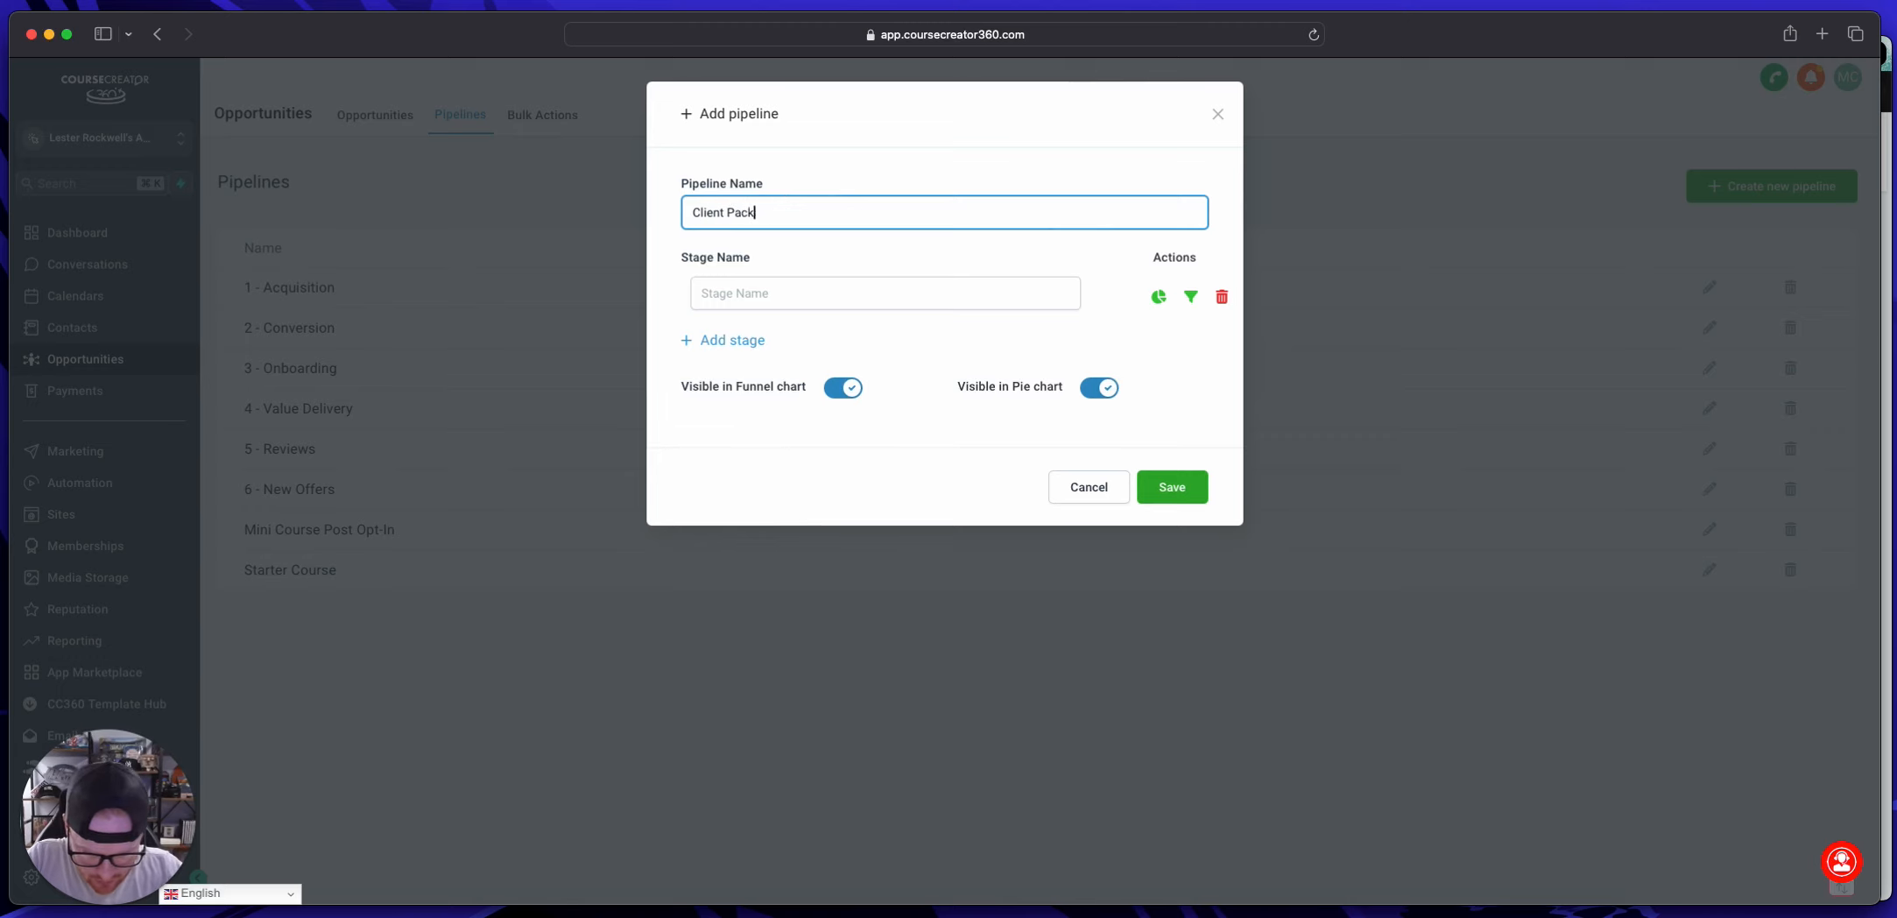
text(ages)
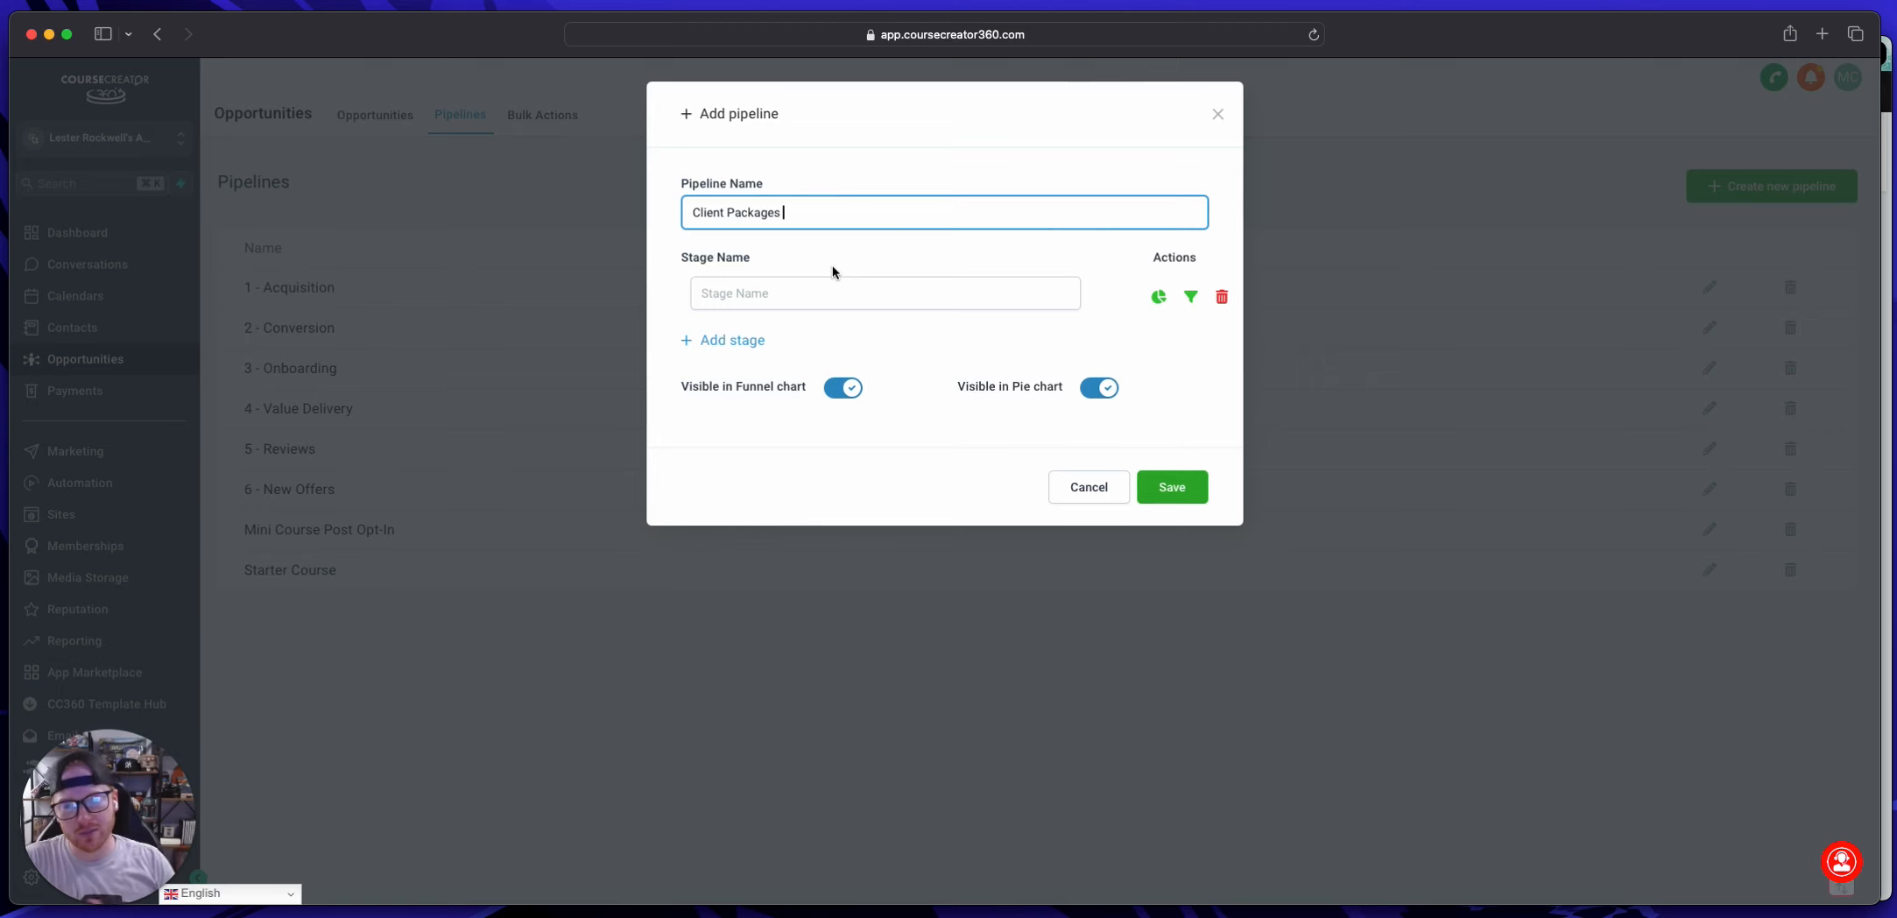
Step: Name the pipeline's first stage "$1,500 Package"
click(817, 270)
click(818, 285)
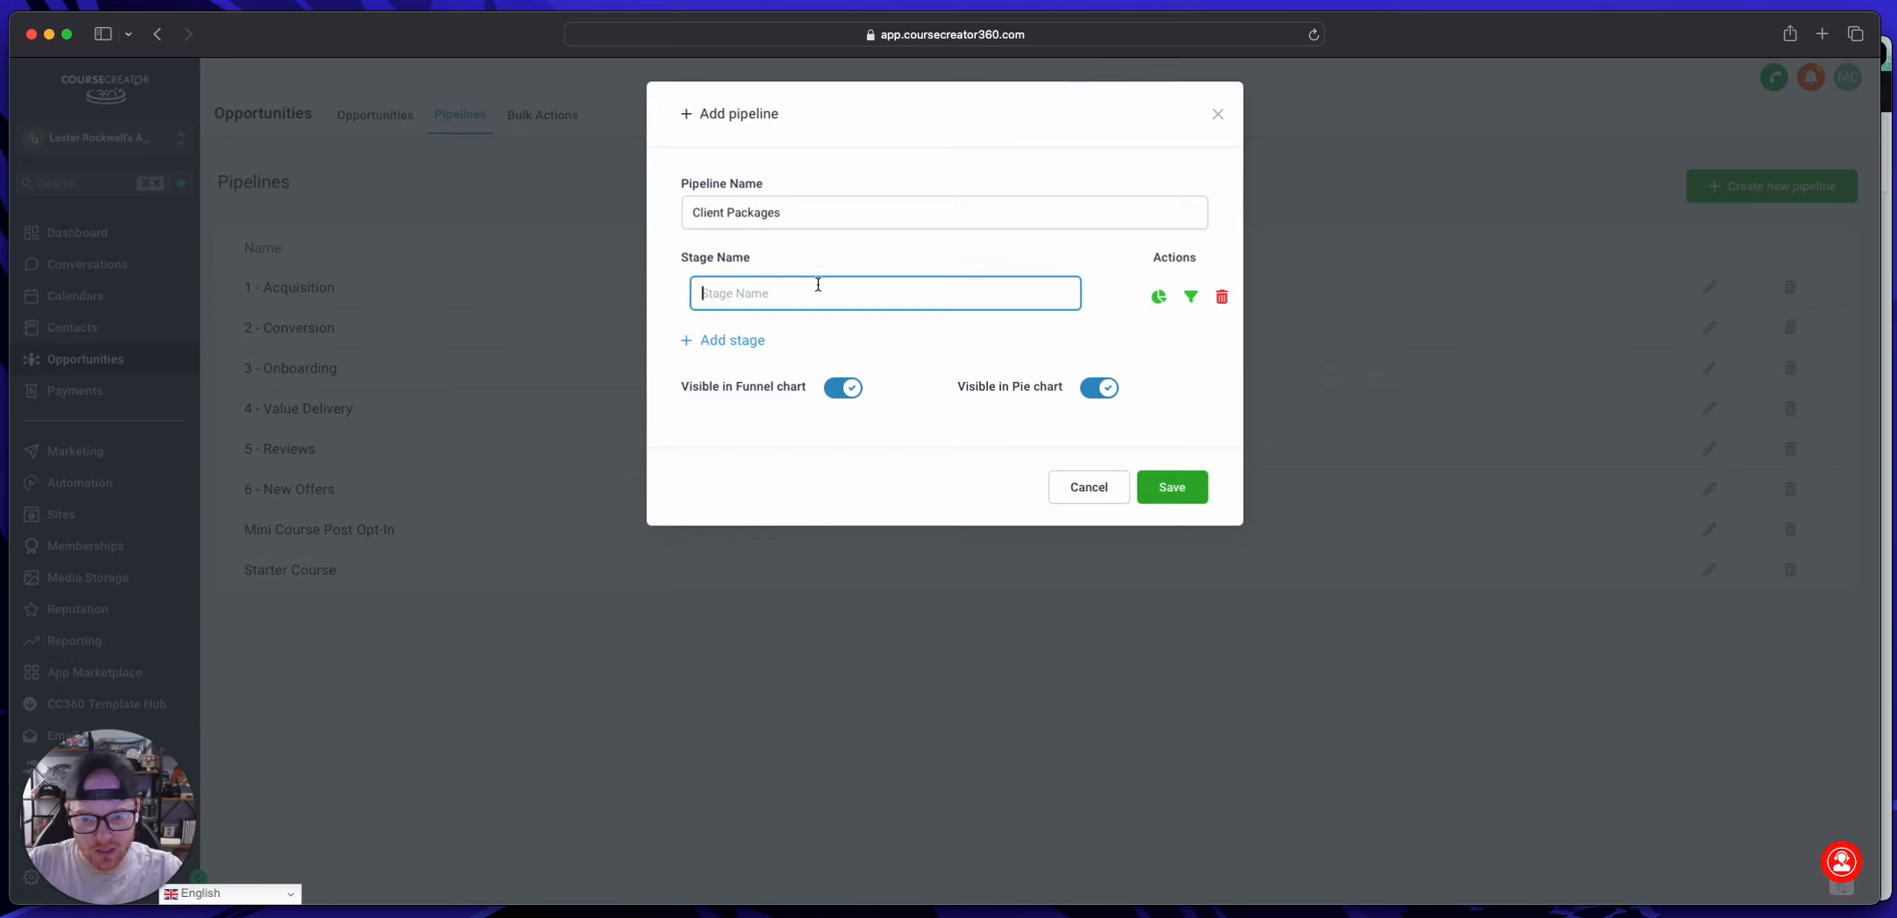
text($)
key(BackSpace)
text($1,500 P)
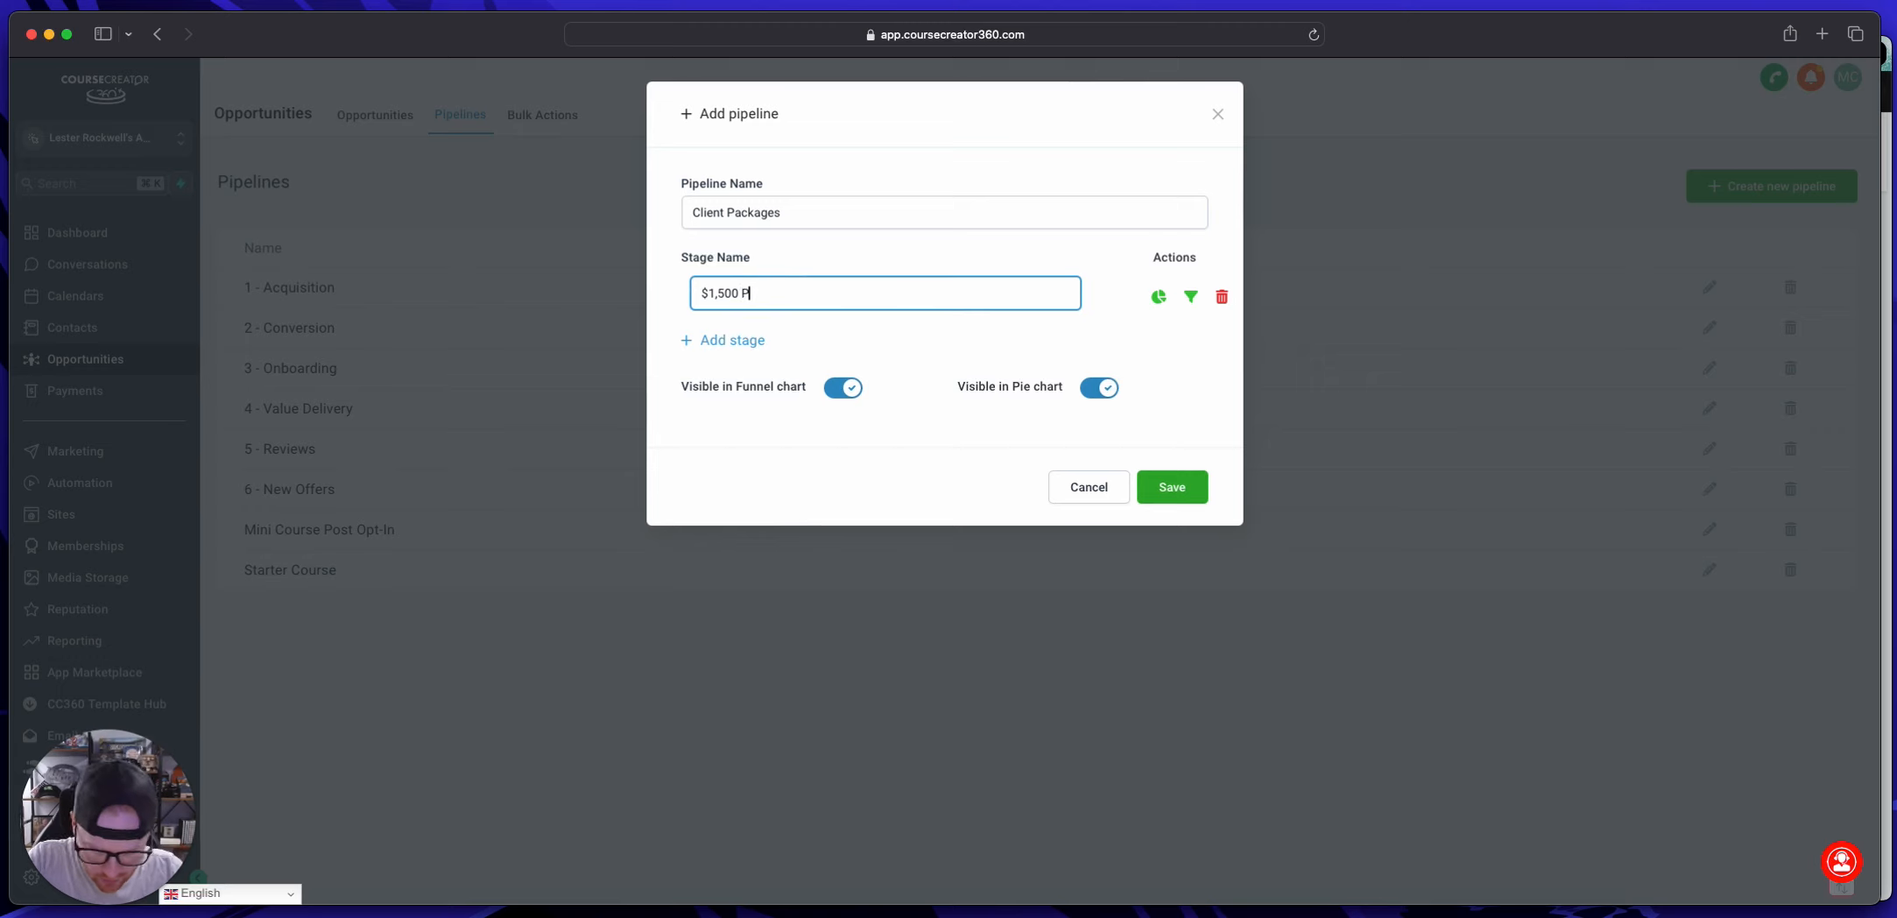
text(ackage)
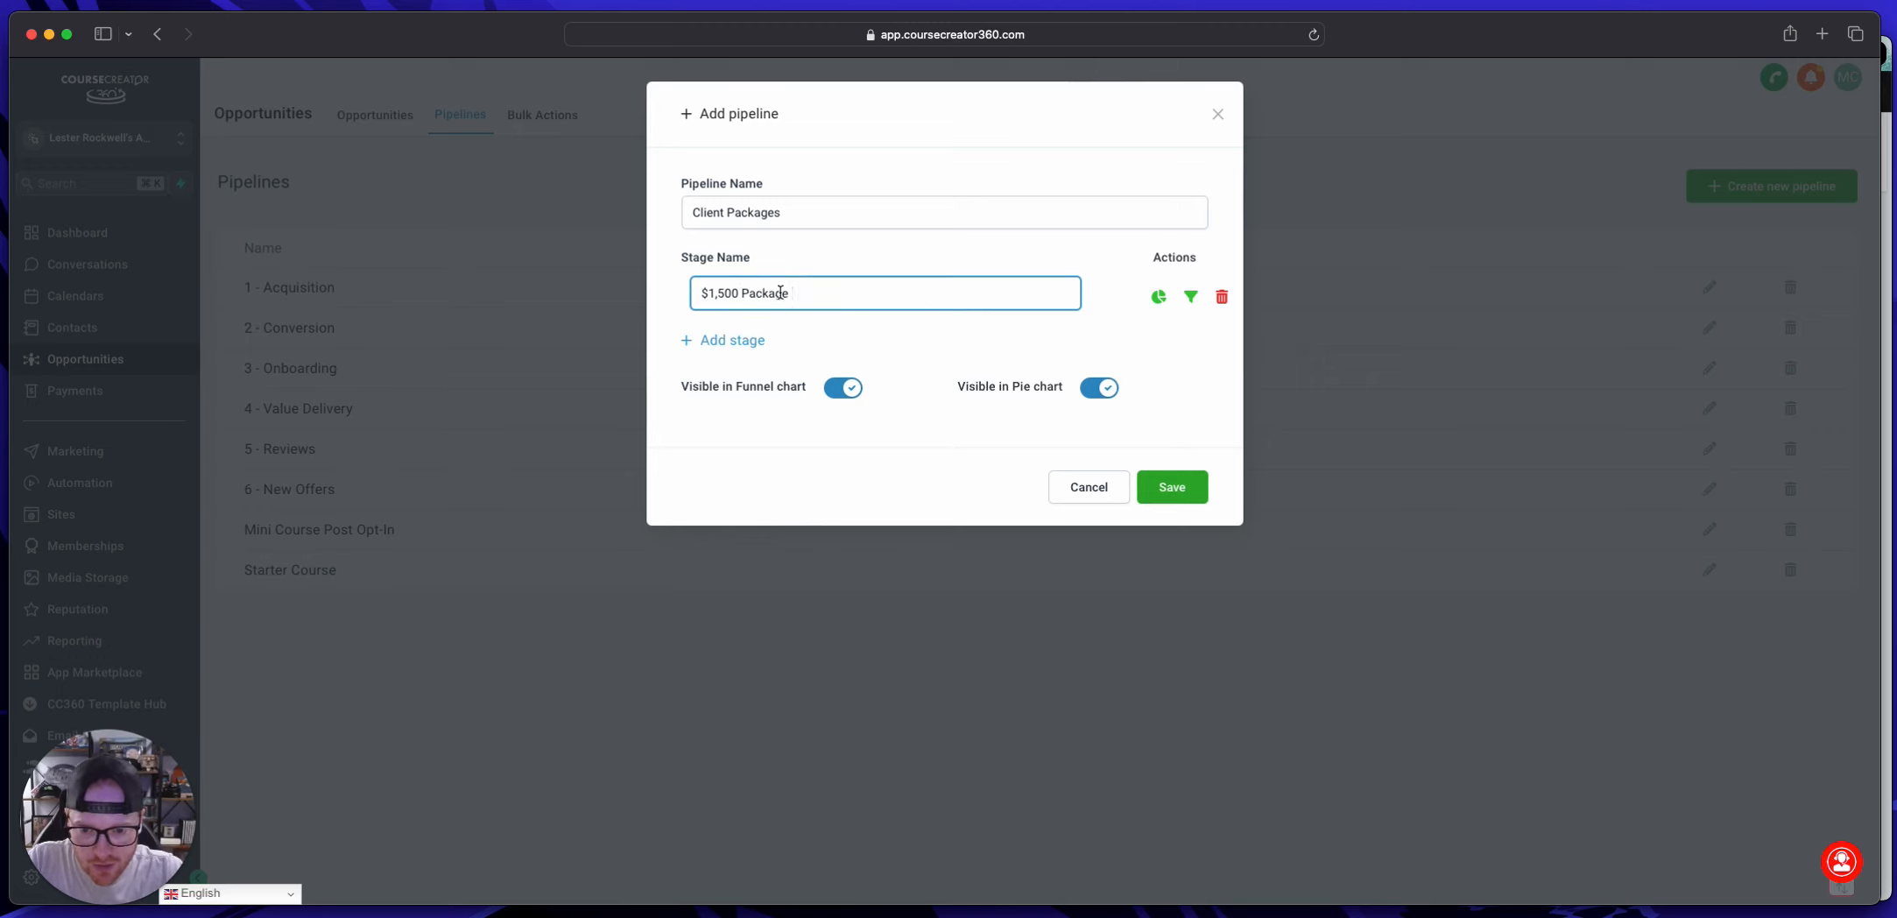
Step: Add a second stage to the pipeline named "$3,000 Package", reusing the first stage's name text
drag(797, 295, 674, 293)
key(super+c)
click(744, 340)
click(810, 346)
key(super+v)
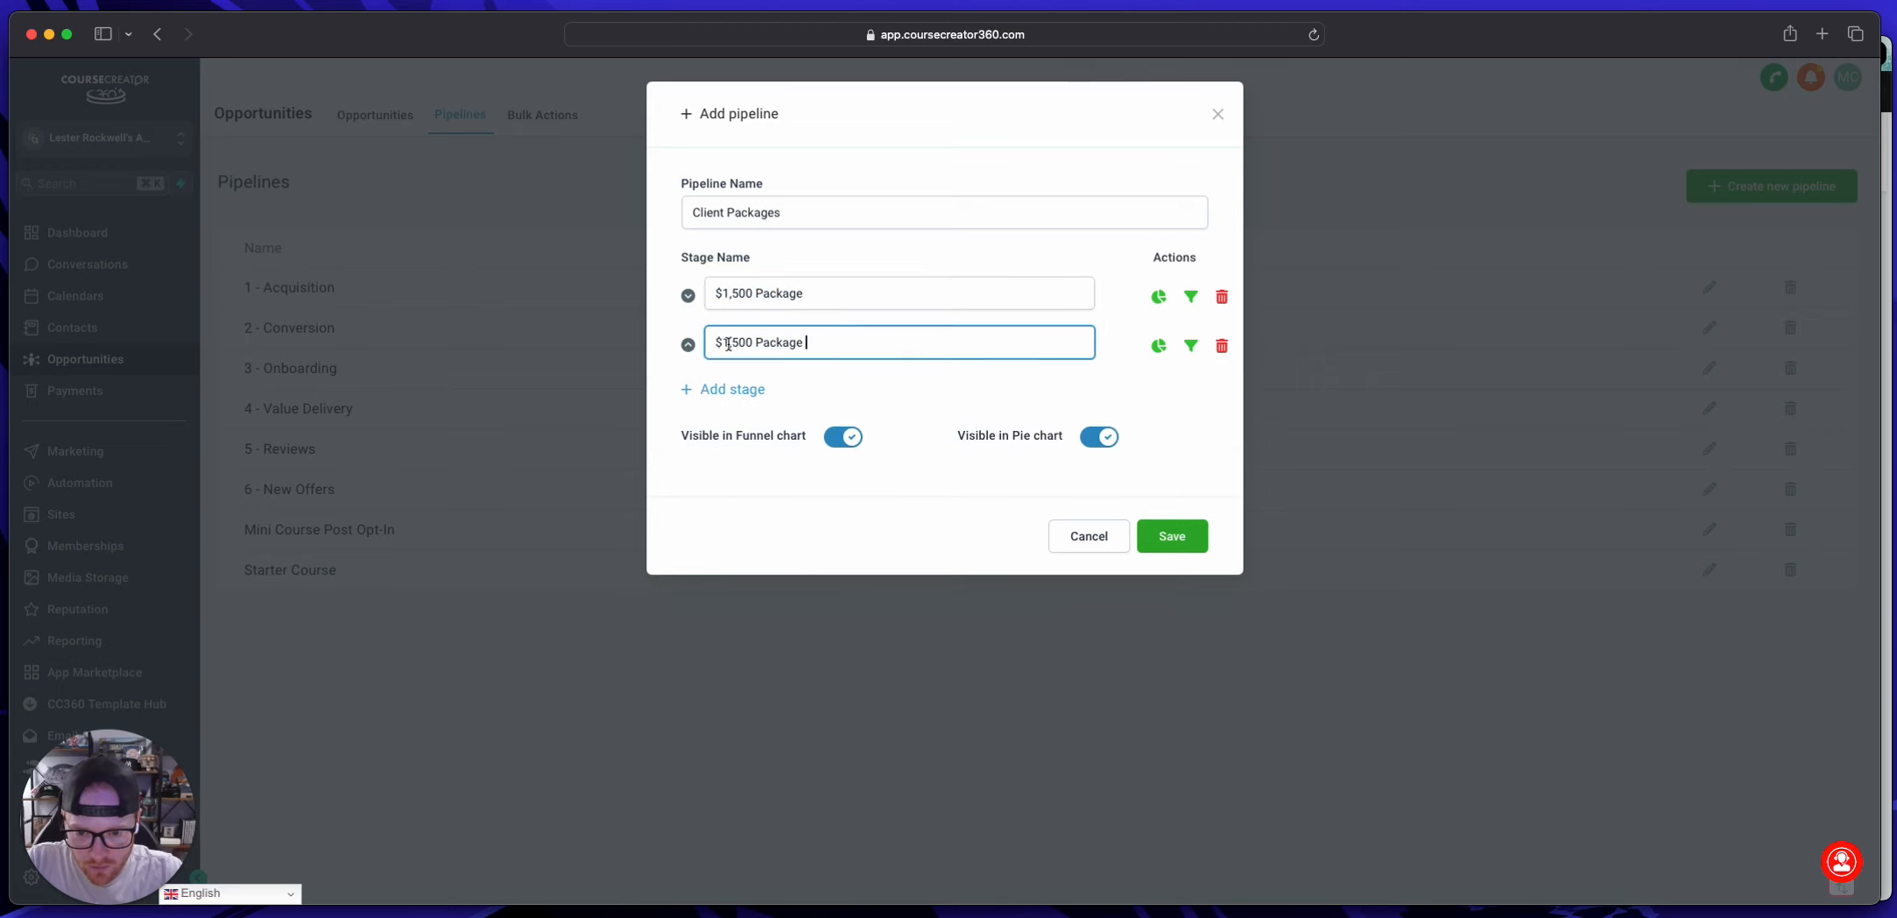
drag(727, 341, 755, 339)
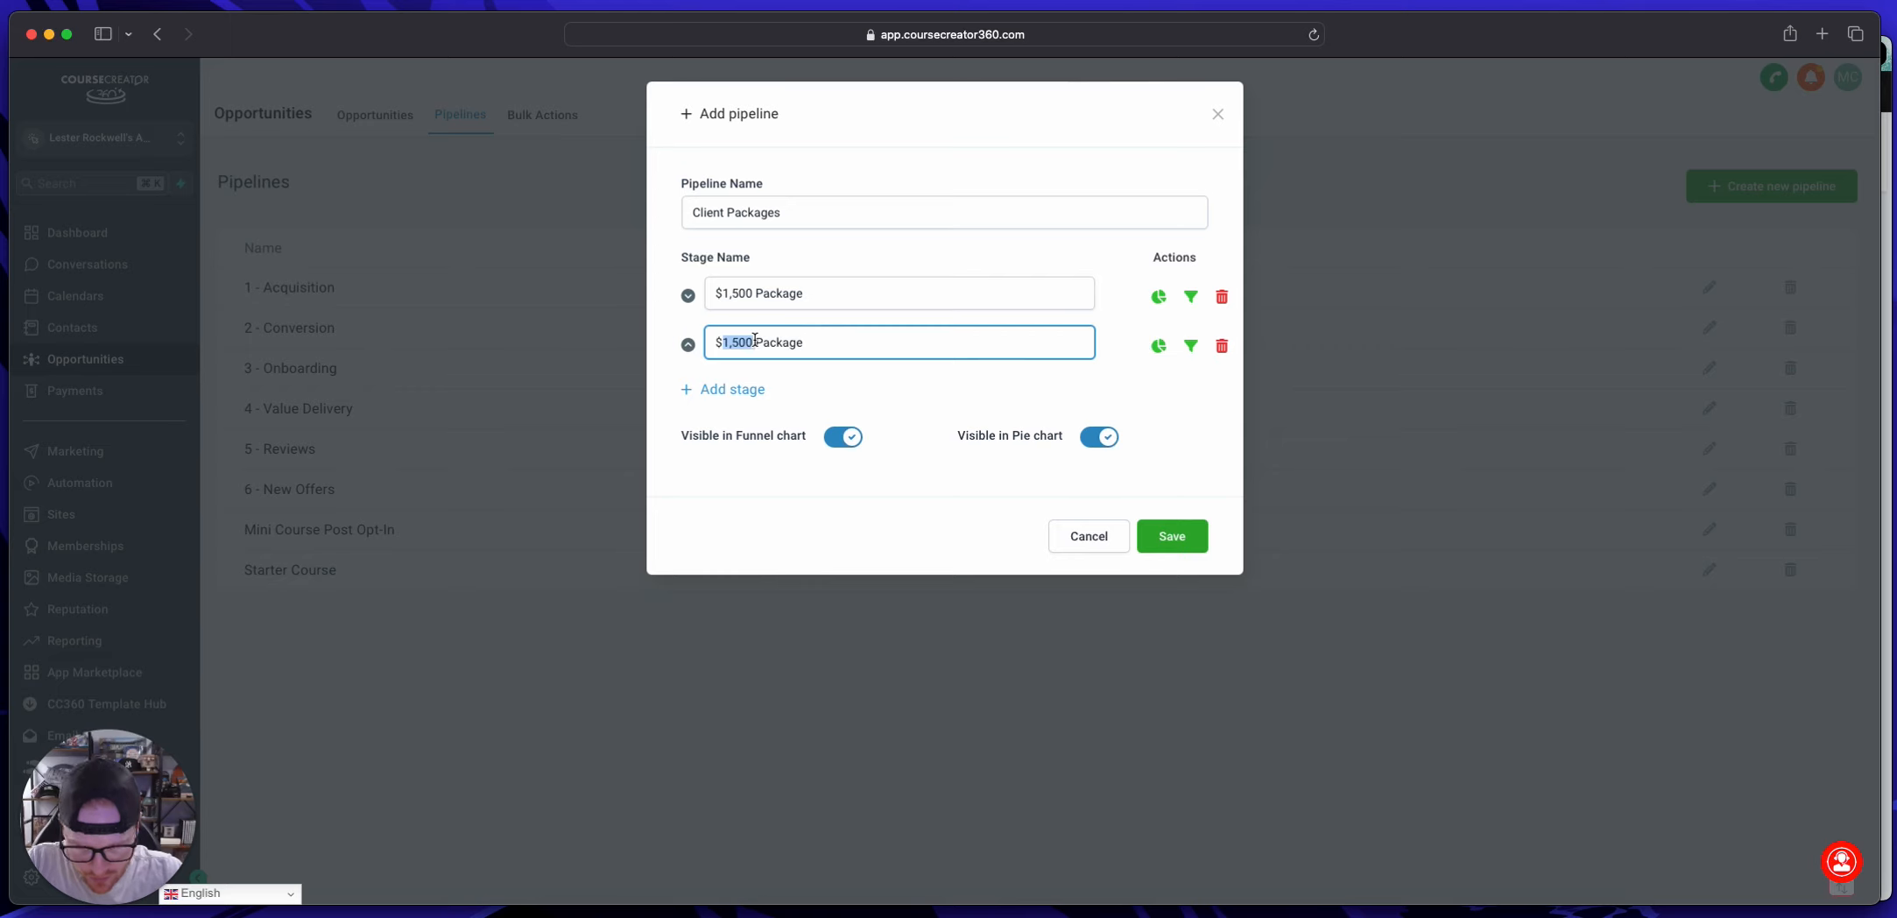
text(3,000)
Step: Add a third stage named "$5,000 Package" and save the Client Packages pipeline
click(751, 391)
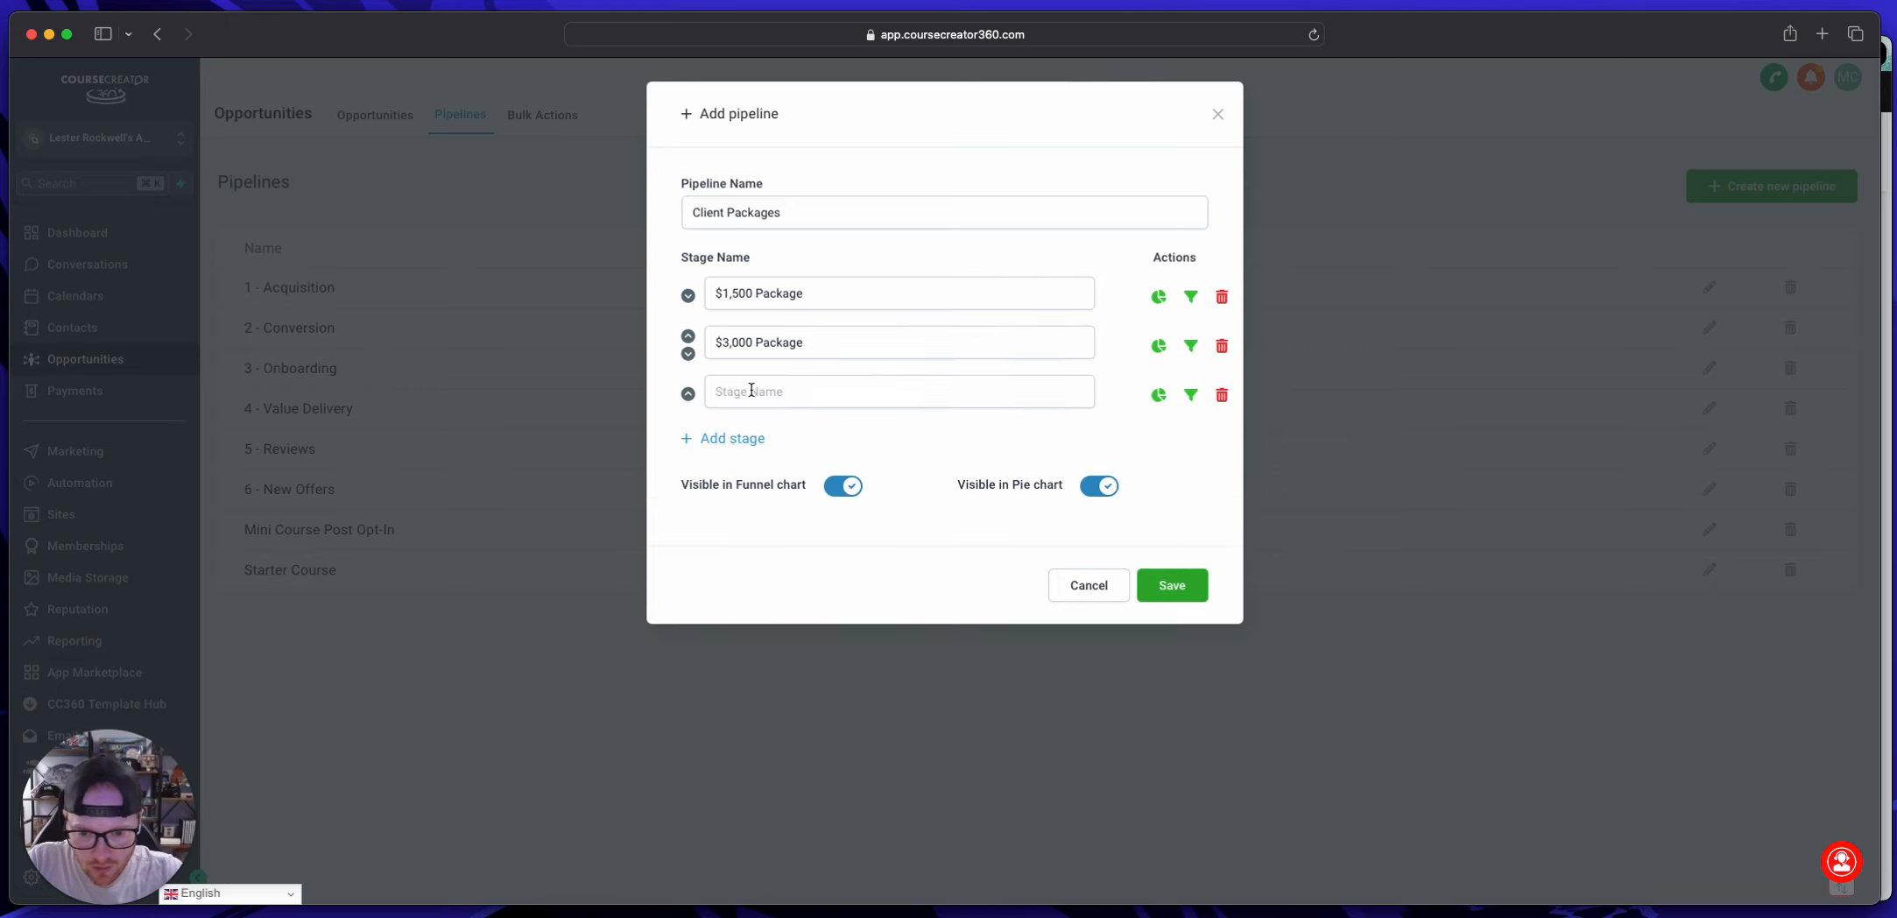
click(752, 391)
key(super+v)
drag(723, 390, 755, 391)
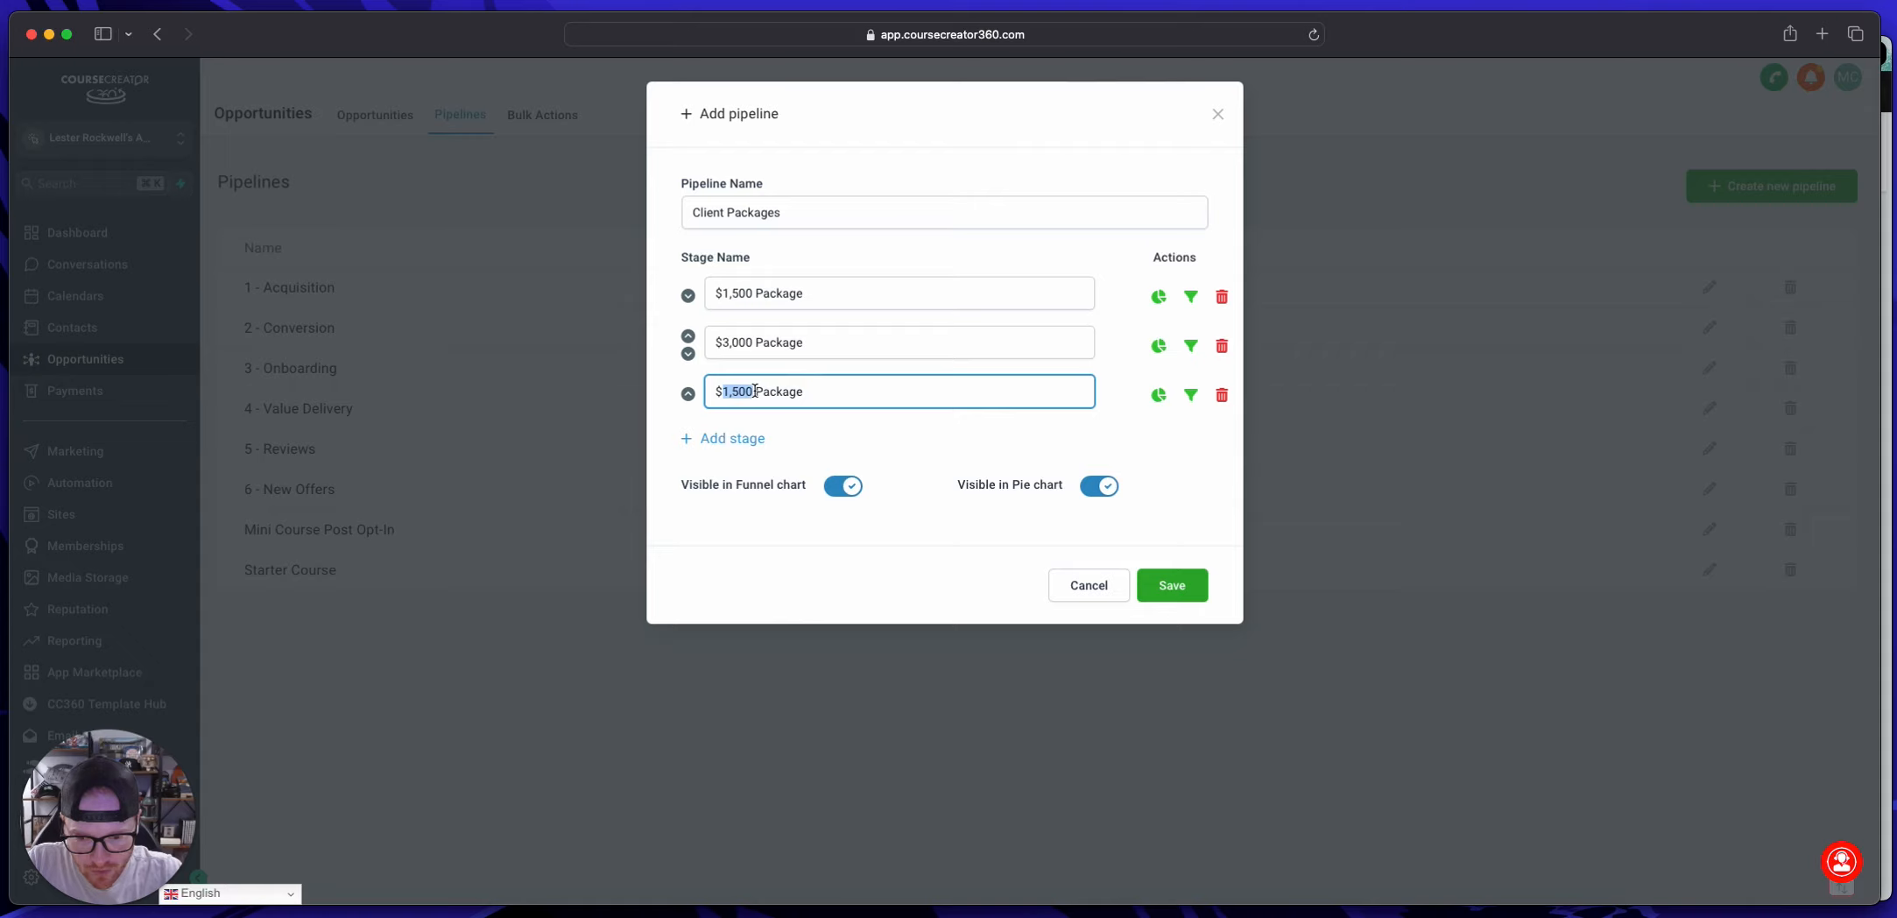
text(5,000)
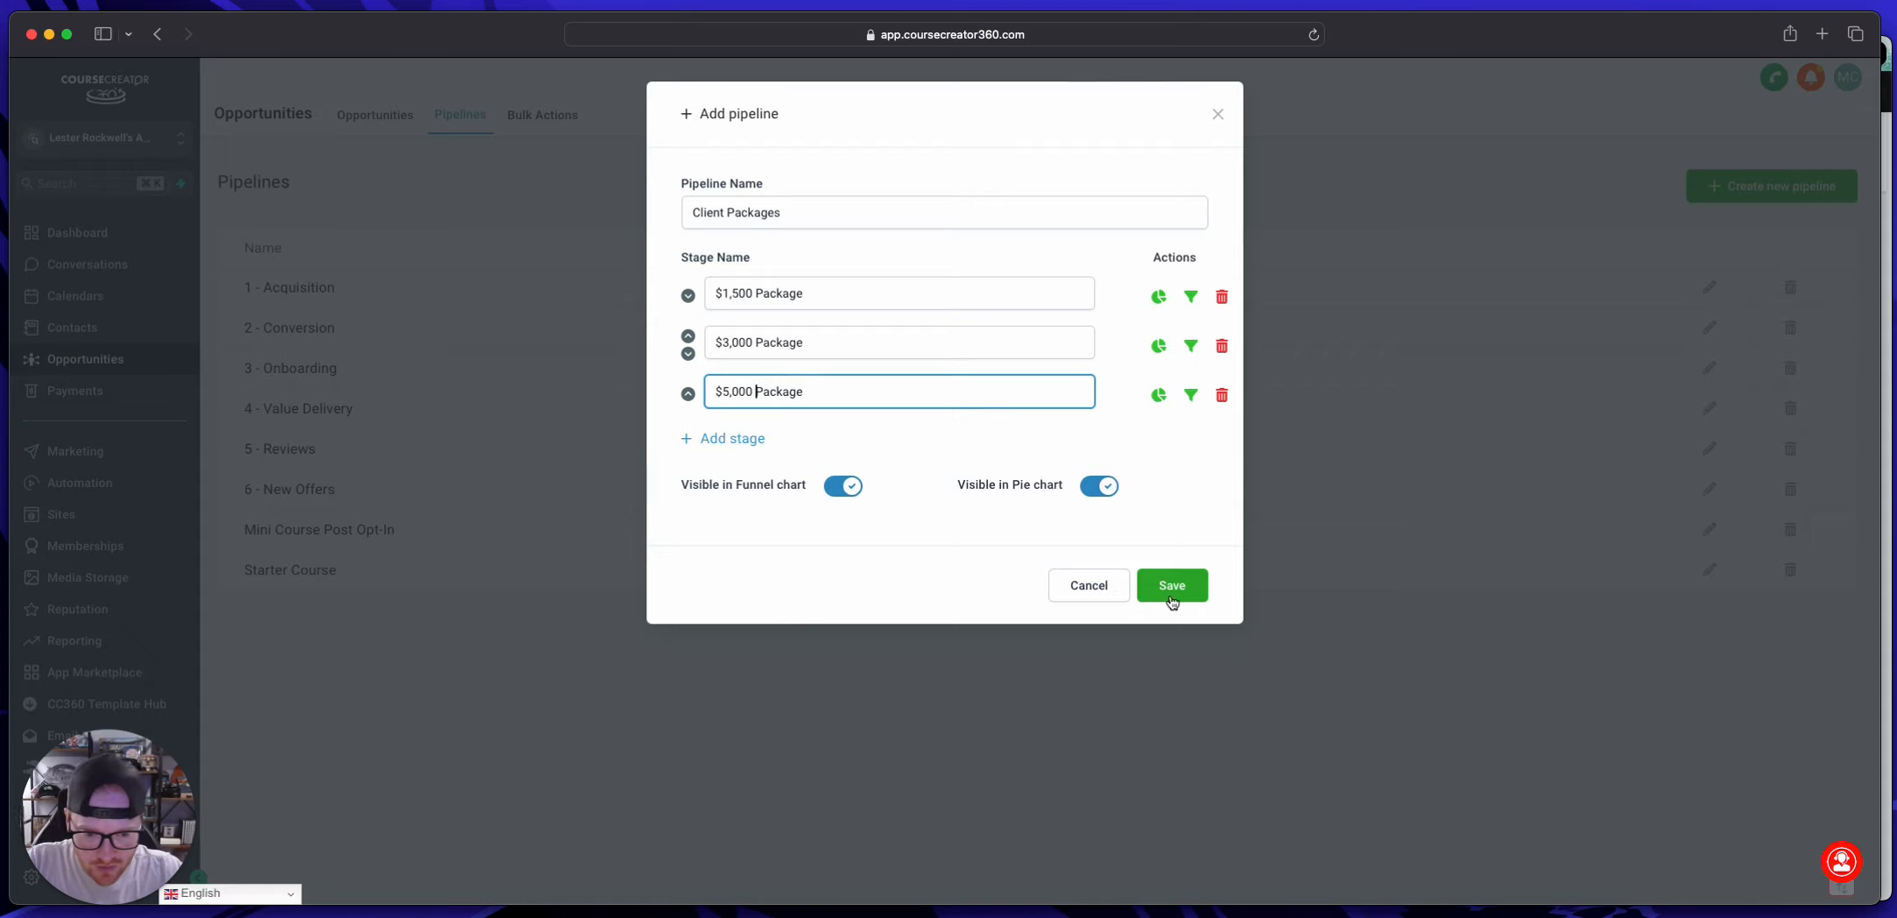
click(1173, 589)
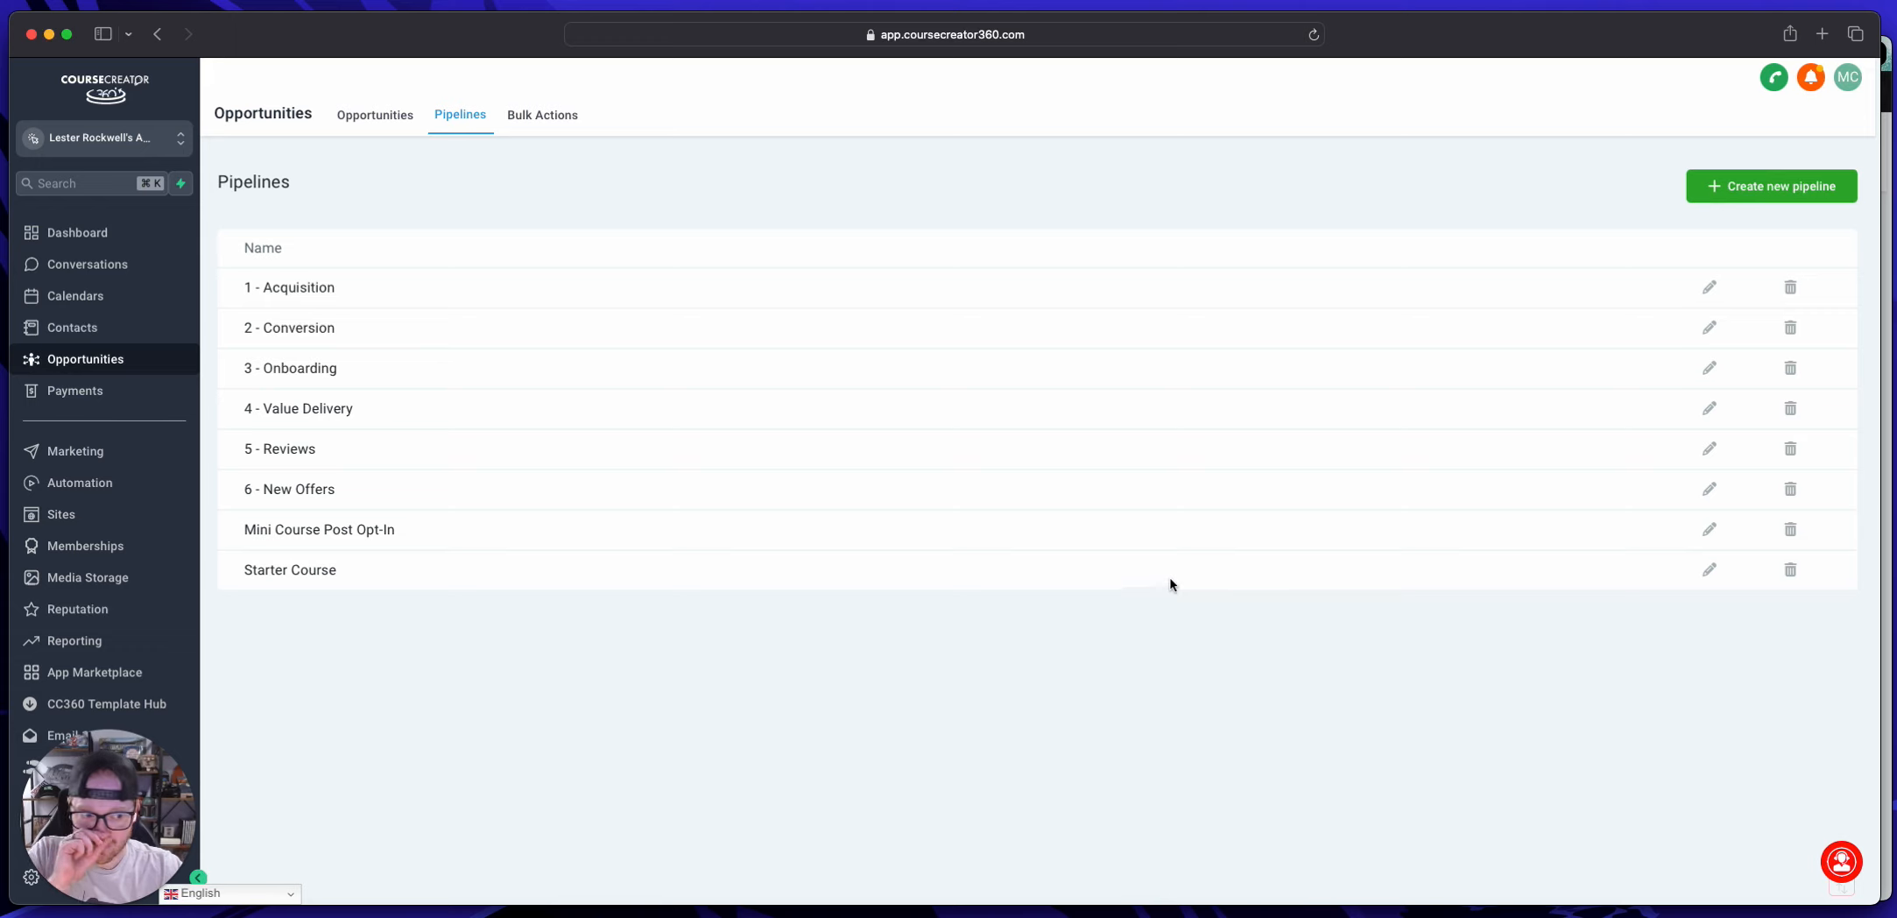
Step: Create a workflow from scratch in the Rockwell Media Automations folder
click(389, 114)
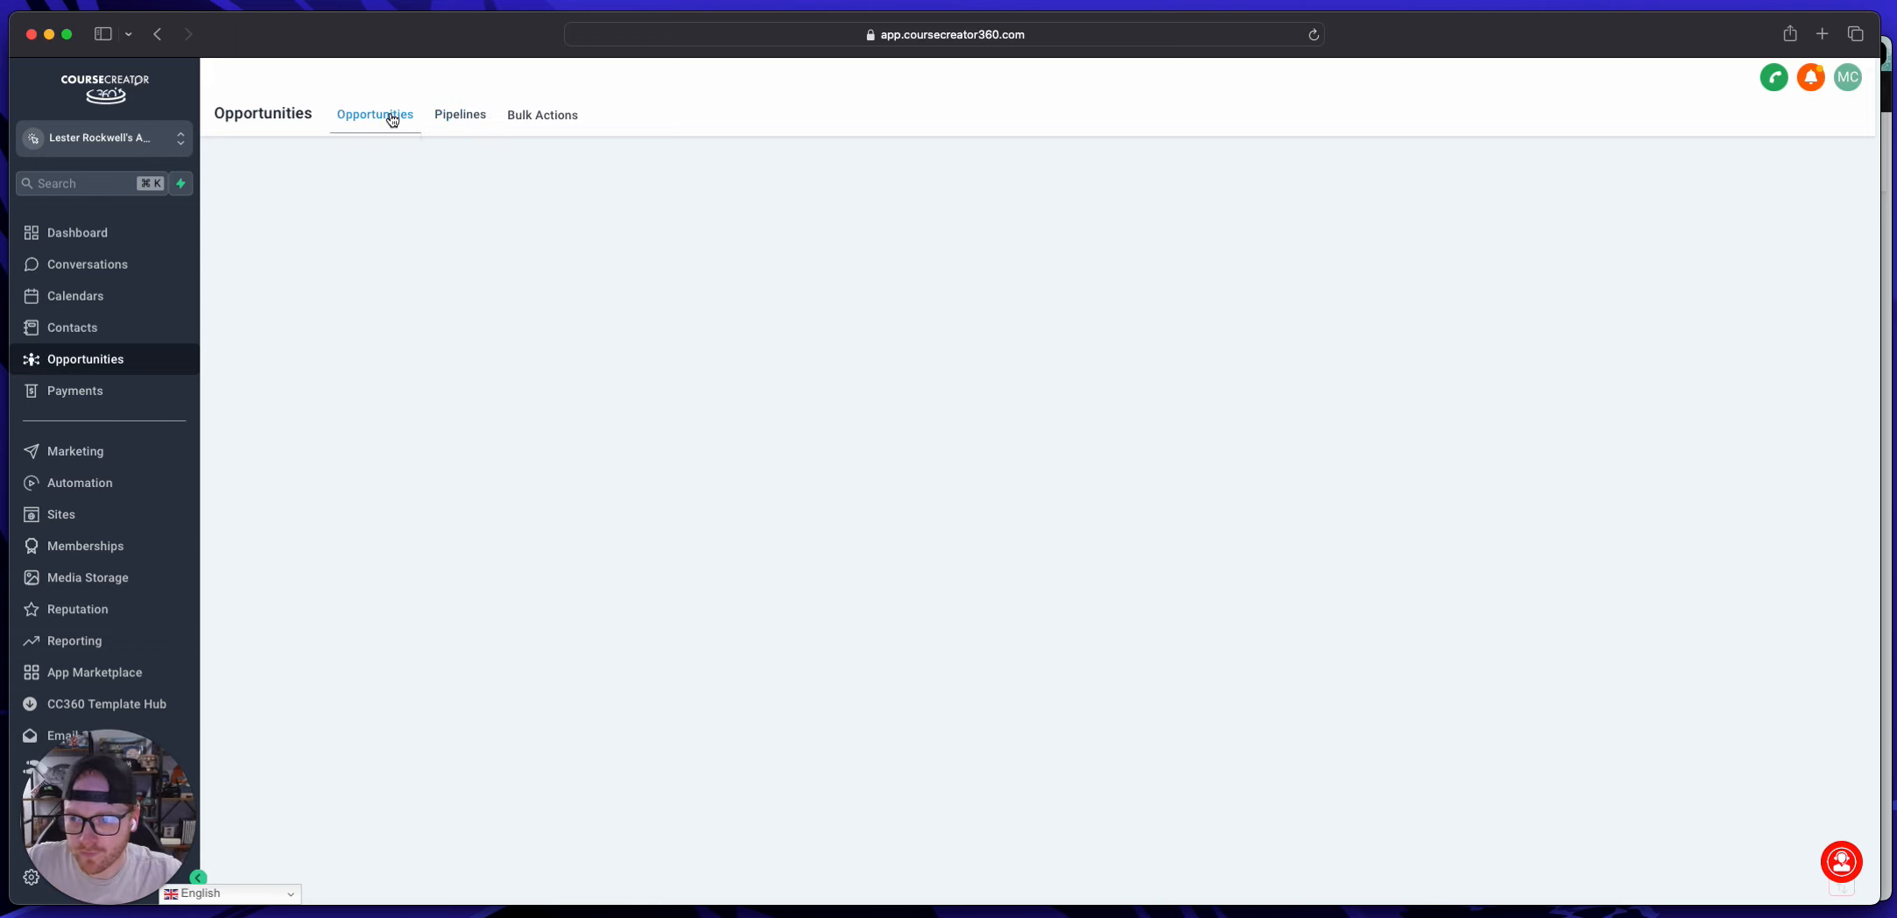
click(80, 483)
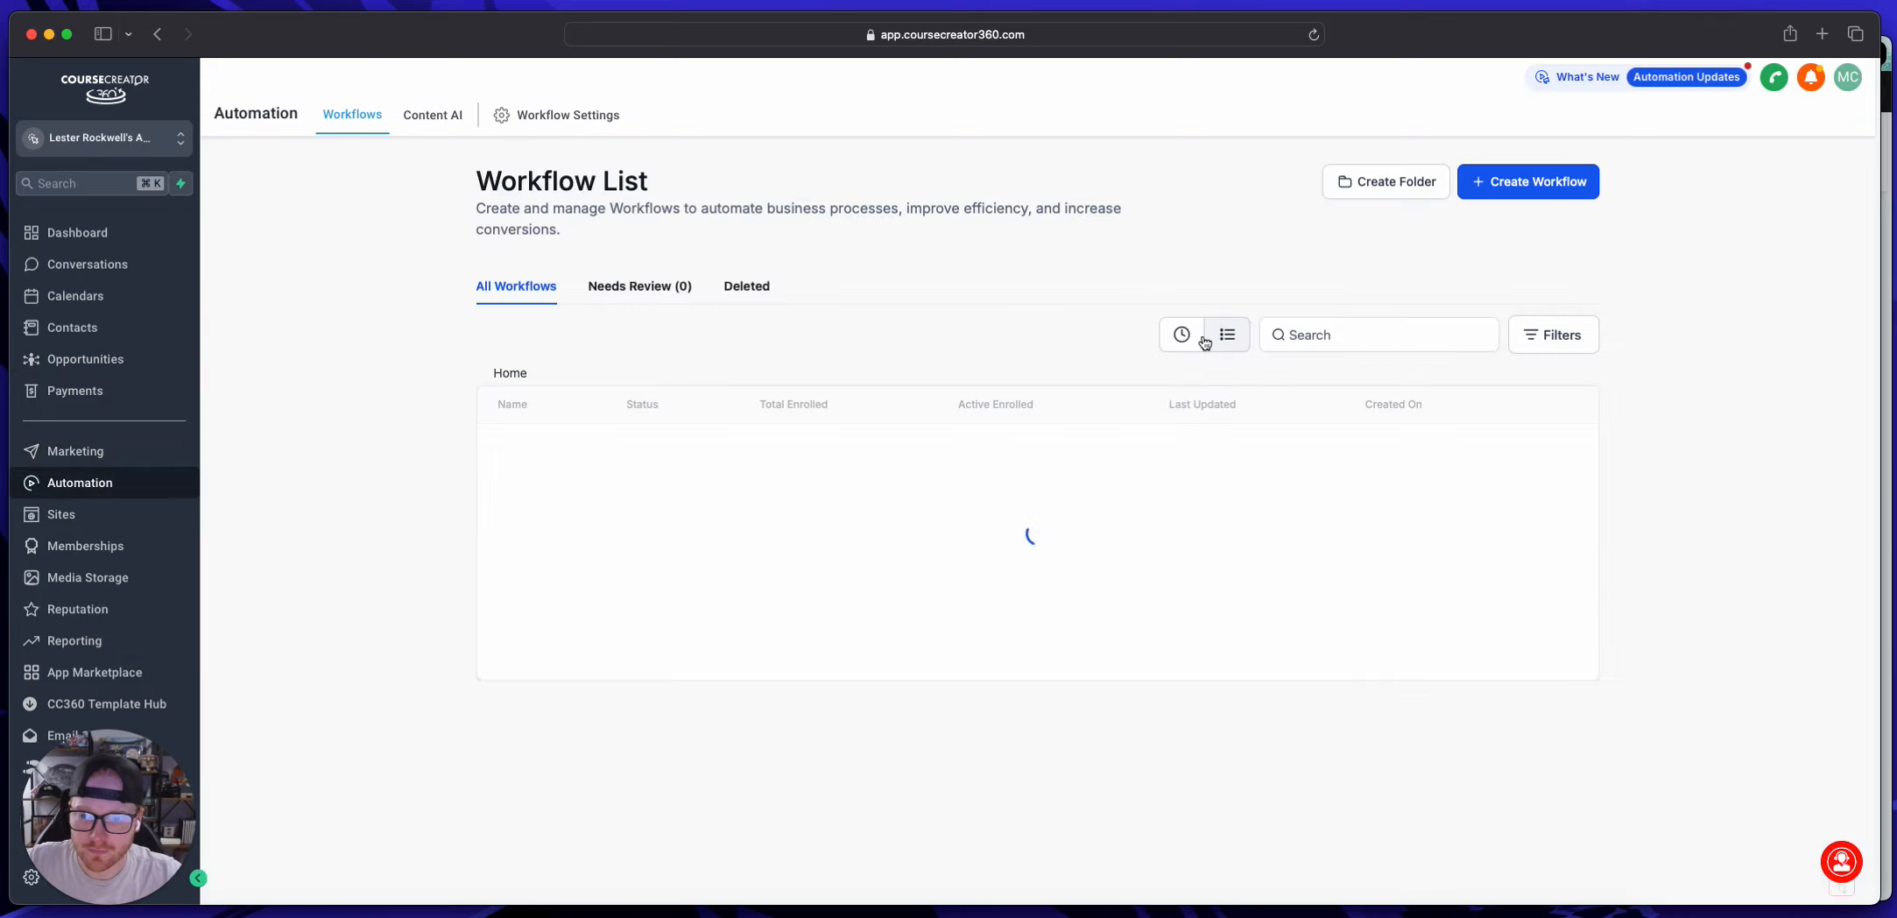
scroll(907, 331, down, 1)
scroll(907, 327, down, 1)
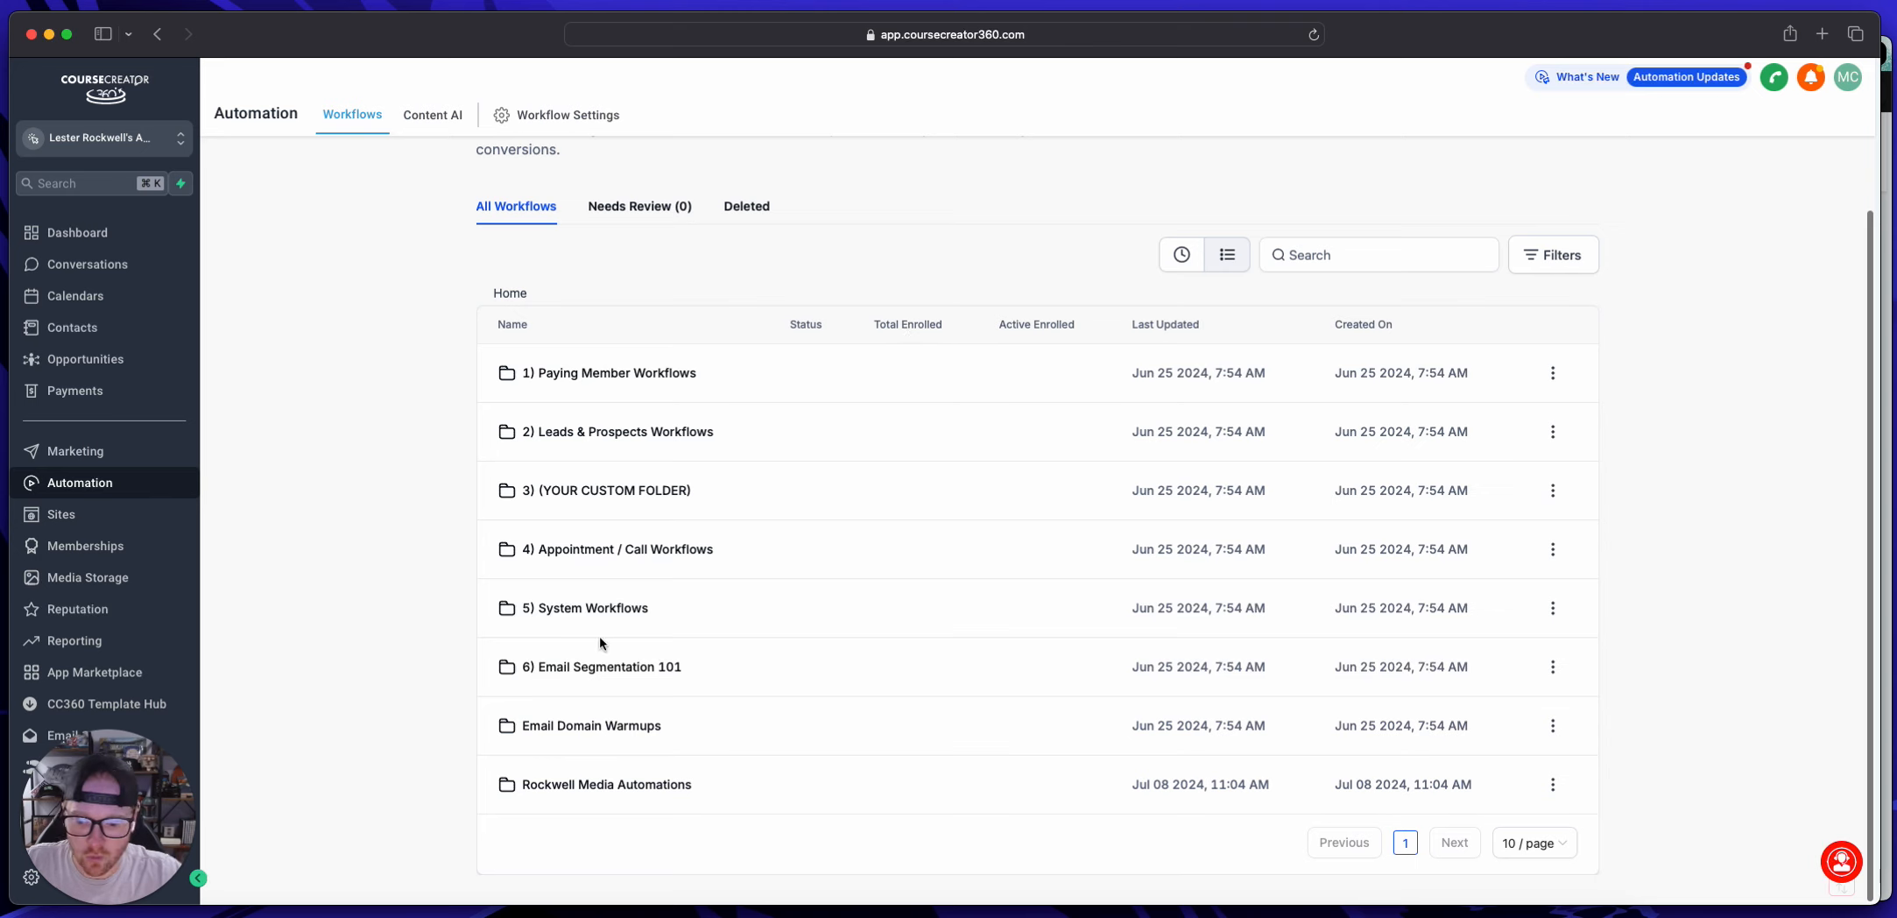
click(658, 760)
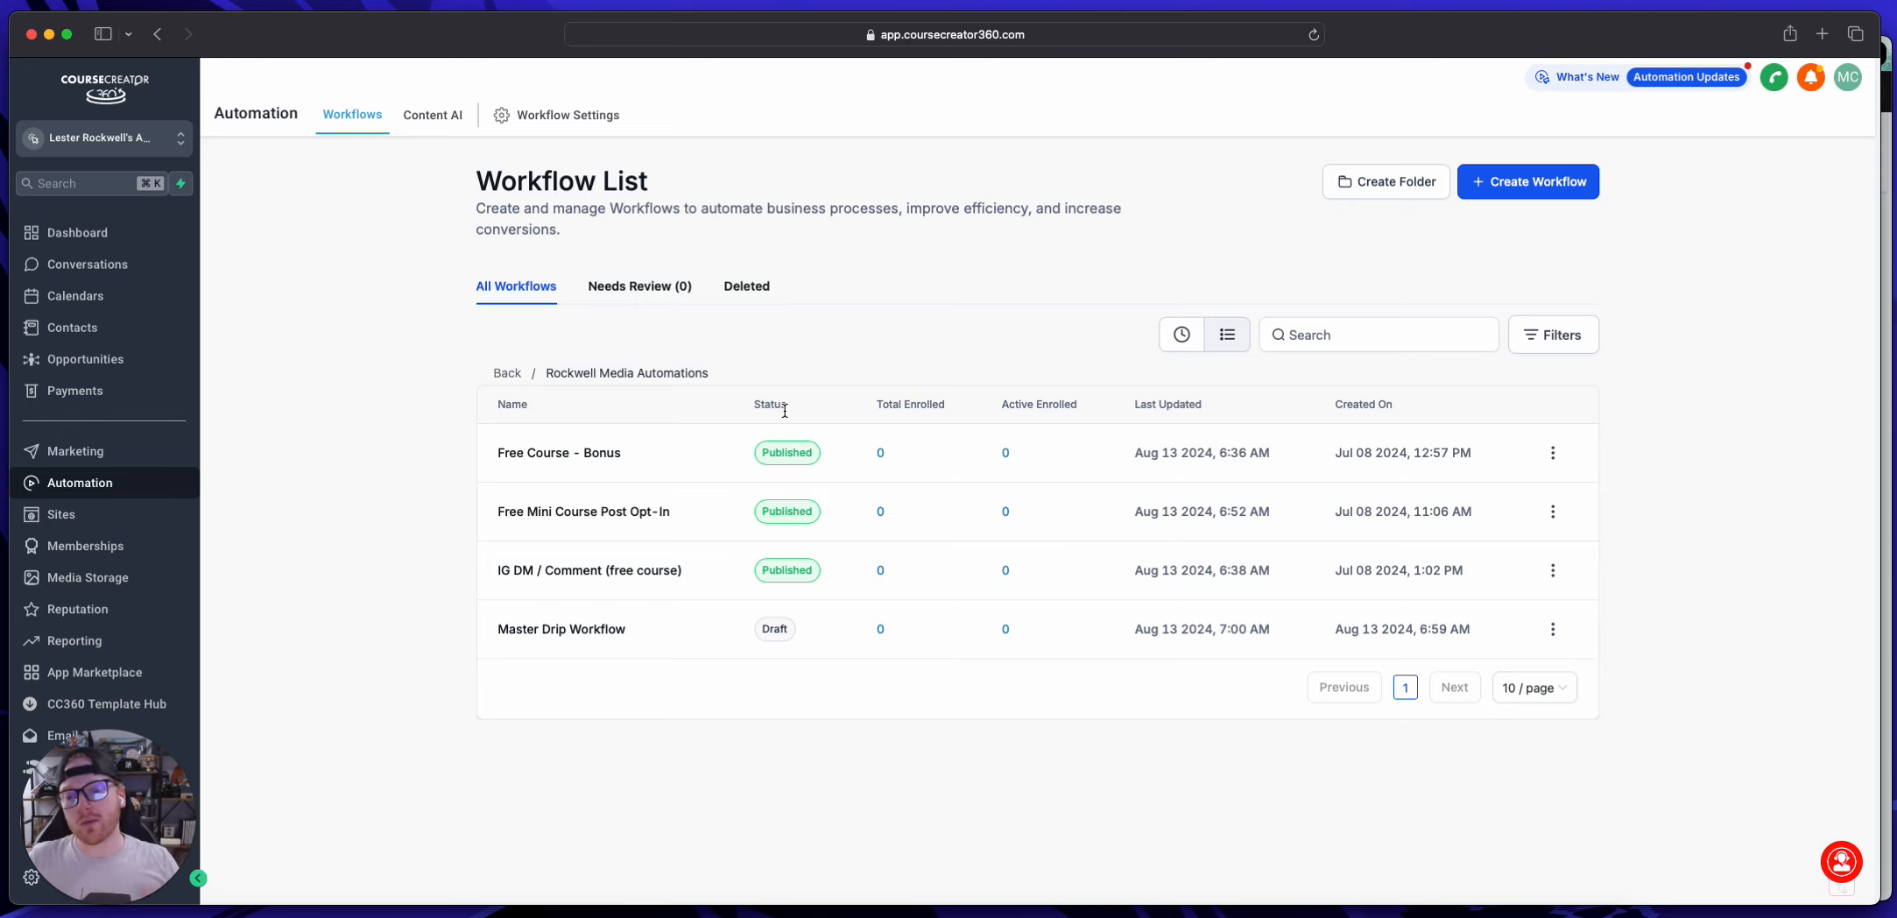
click(1505, 191)
click(1515, 253)
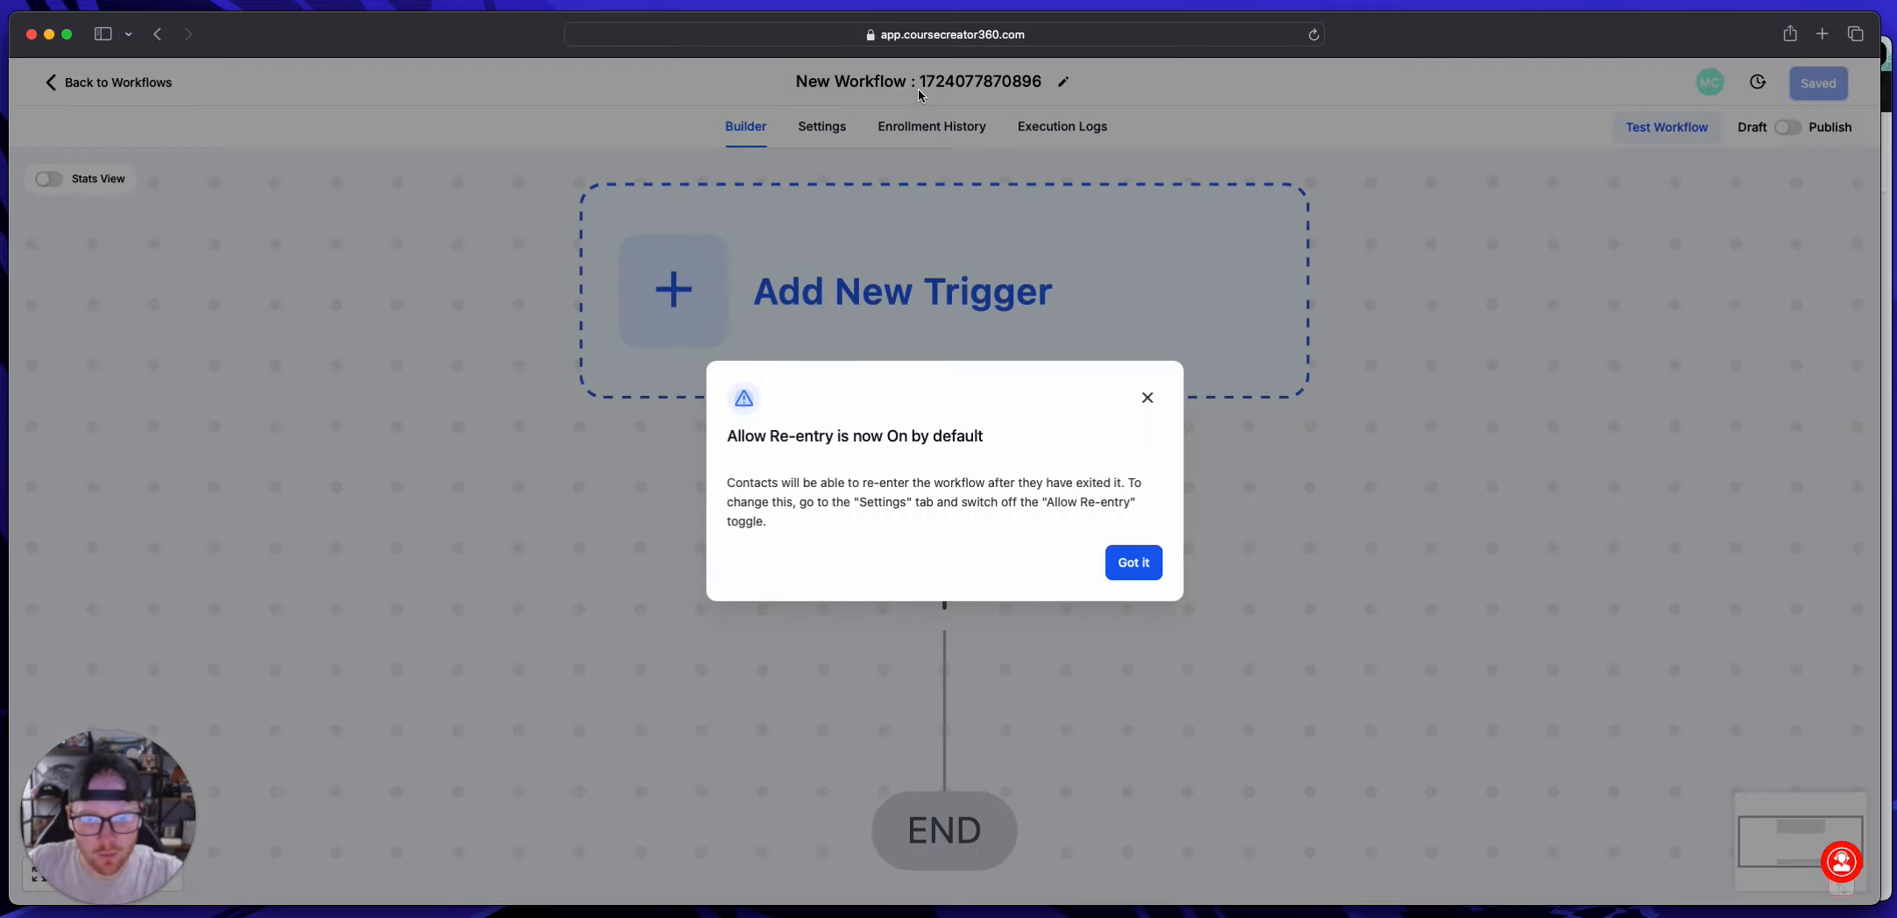
Step: Rename the new workflow as "Client Onboarding"
double_click(920, 87)
triple_click(917, 86)
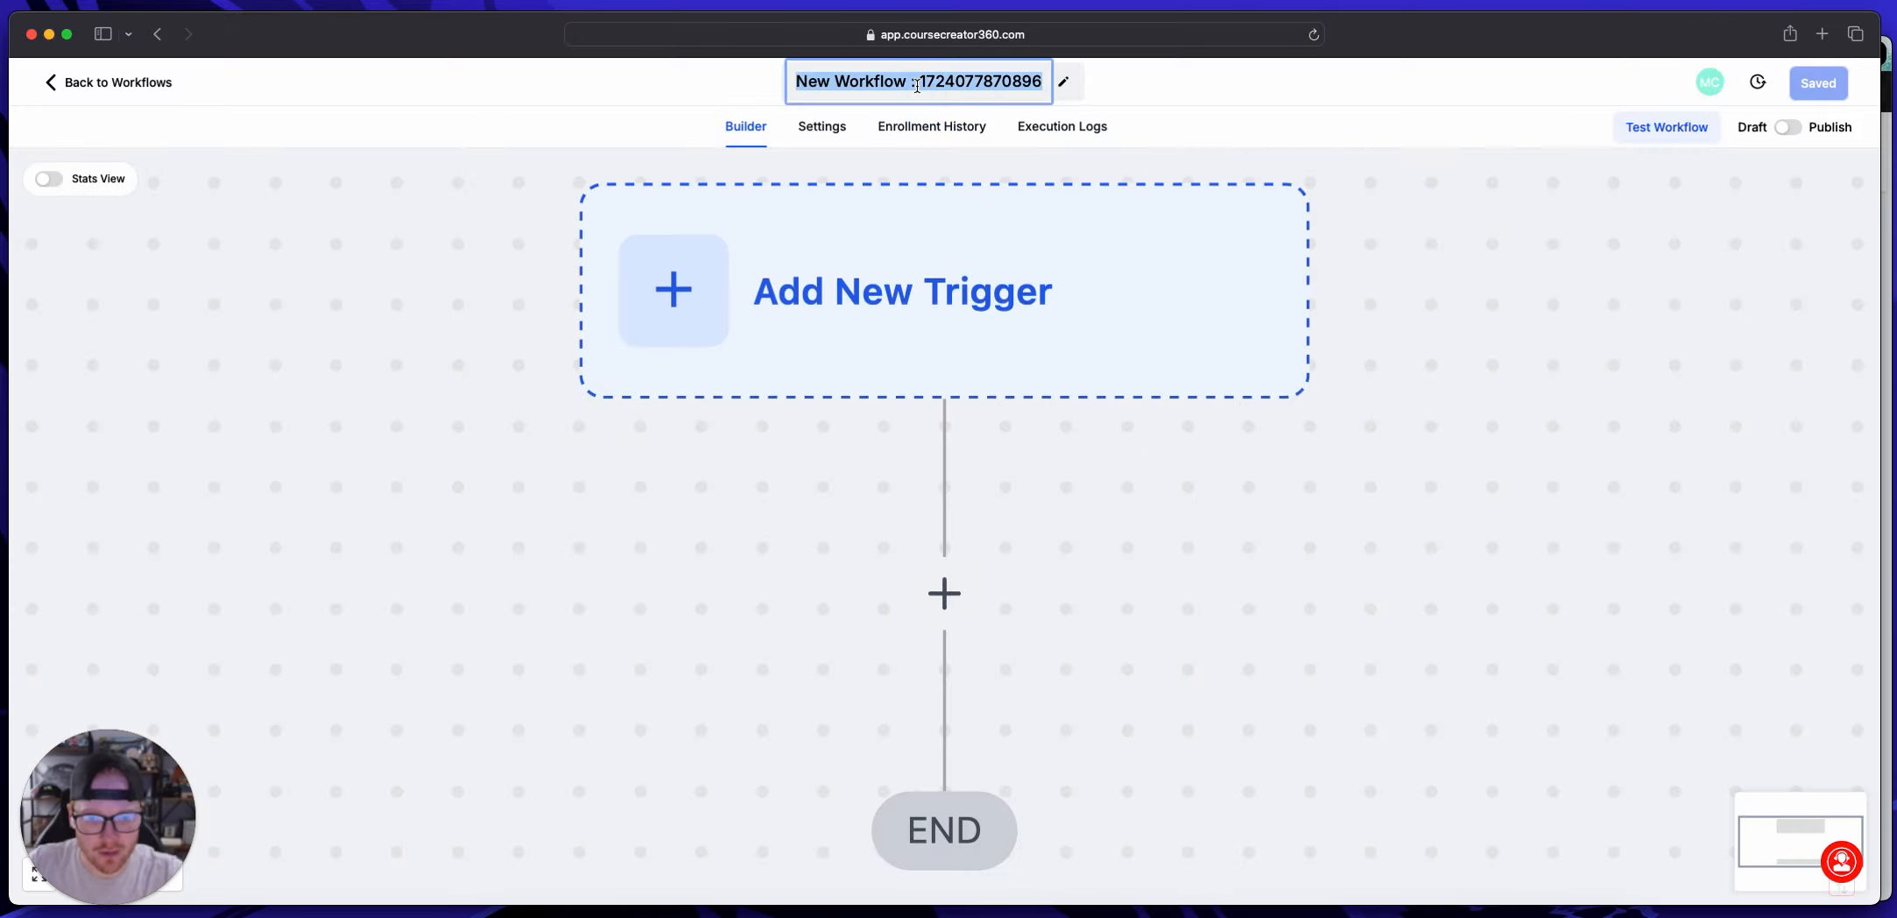
text(Client O)
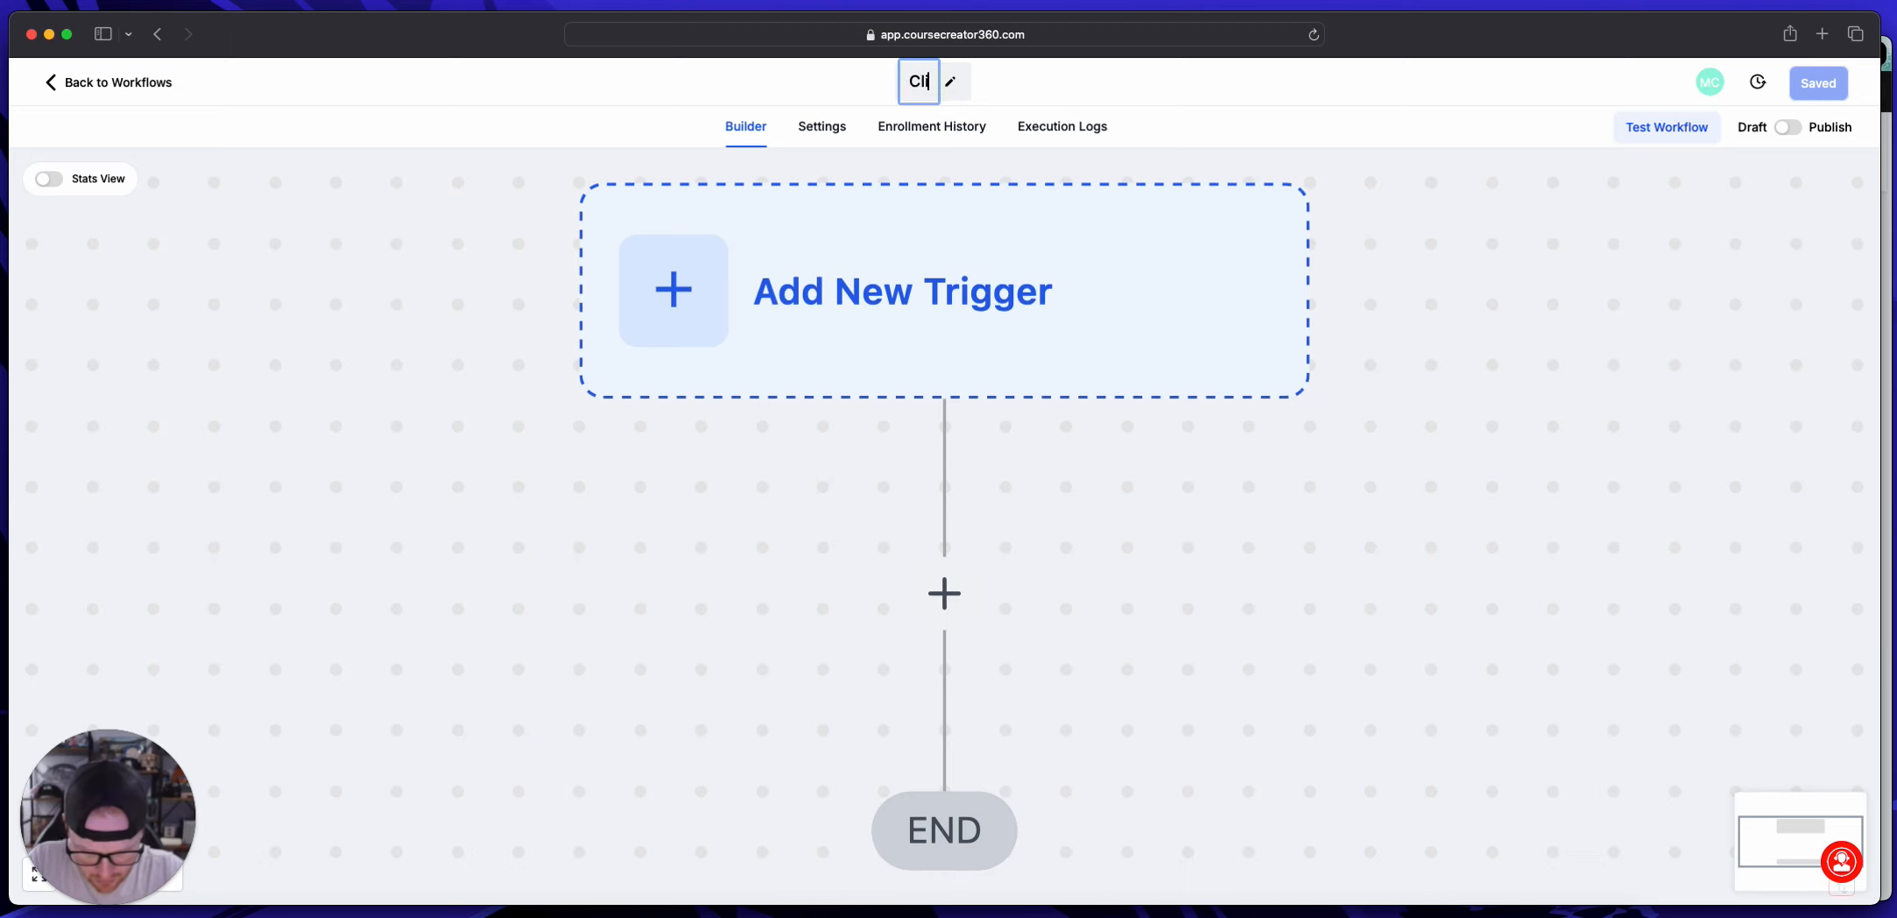
text(nboarding)
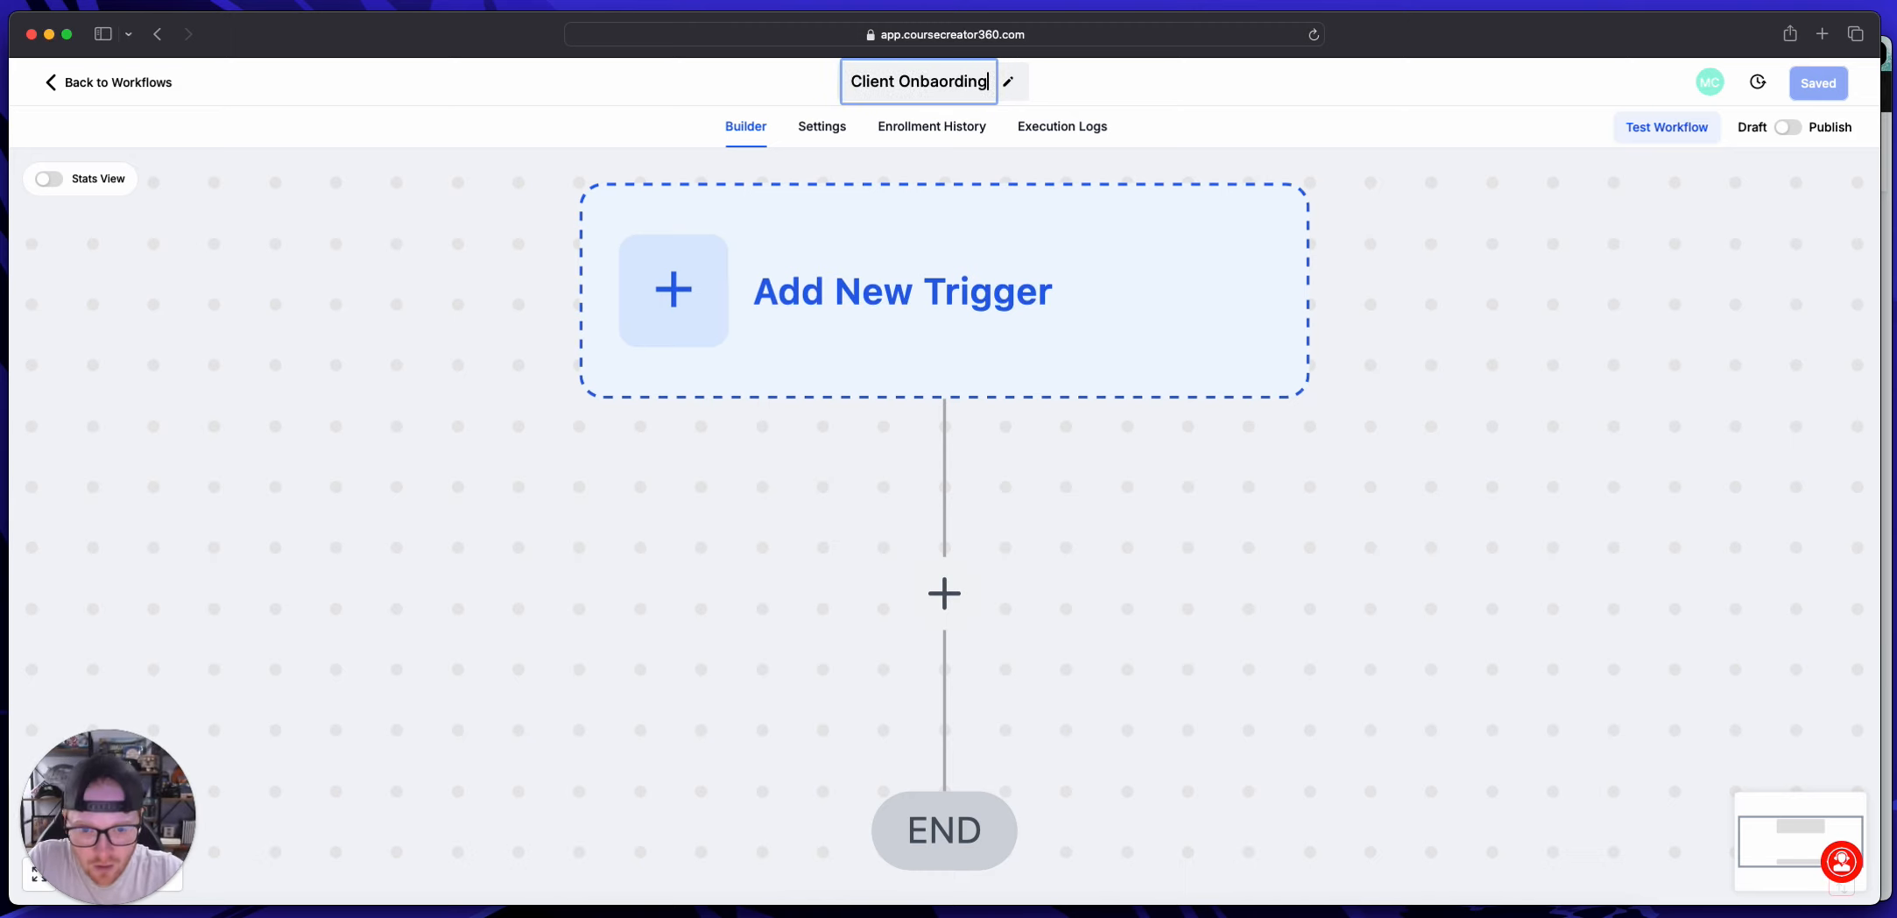
click(1444, 198)
drag(117, 850, 355, 718)
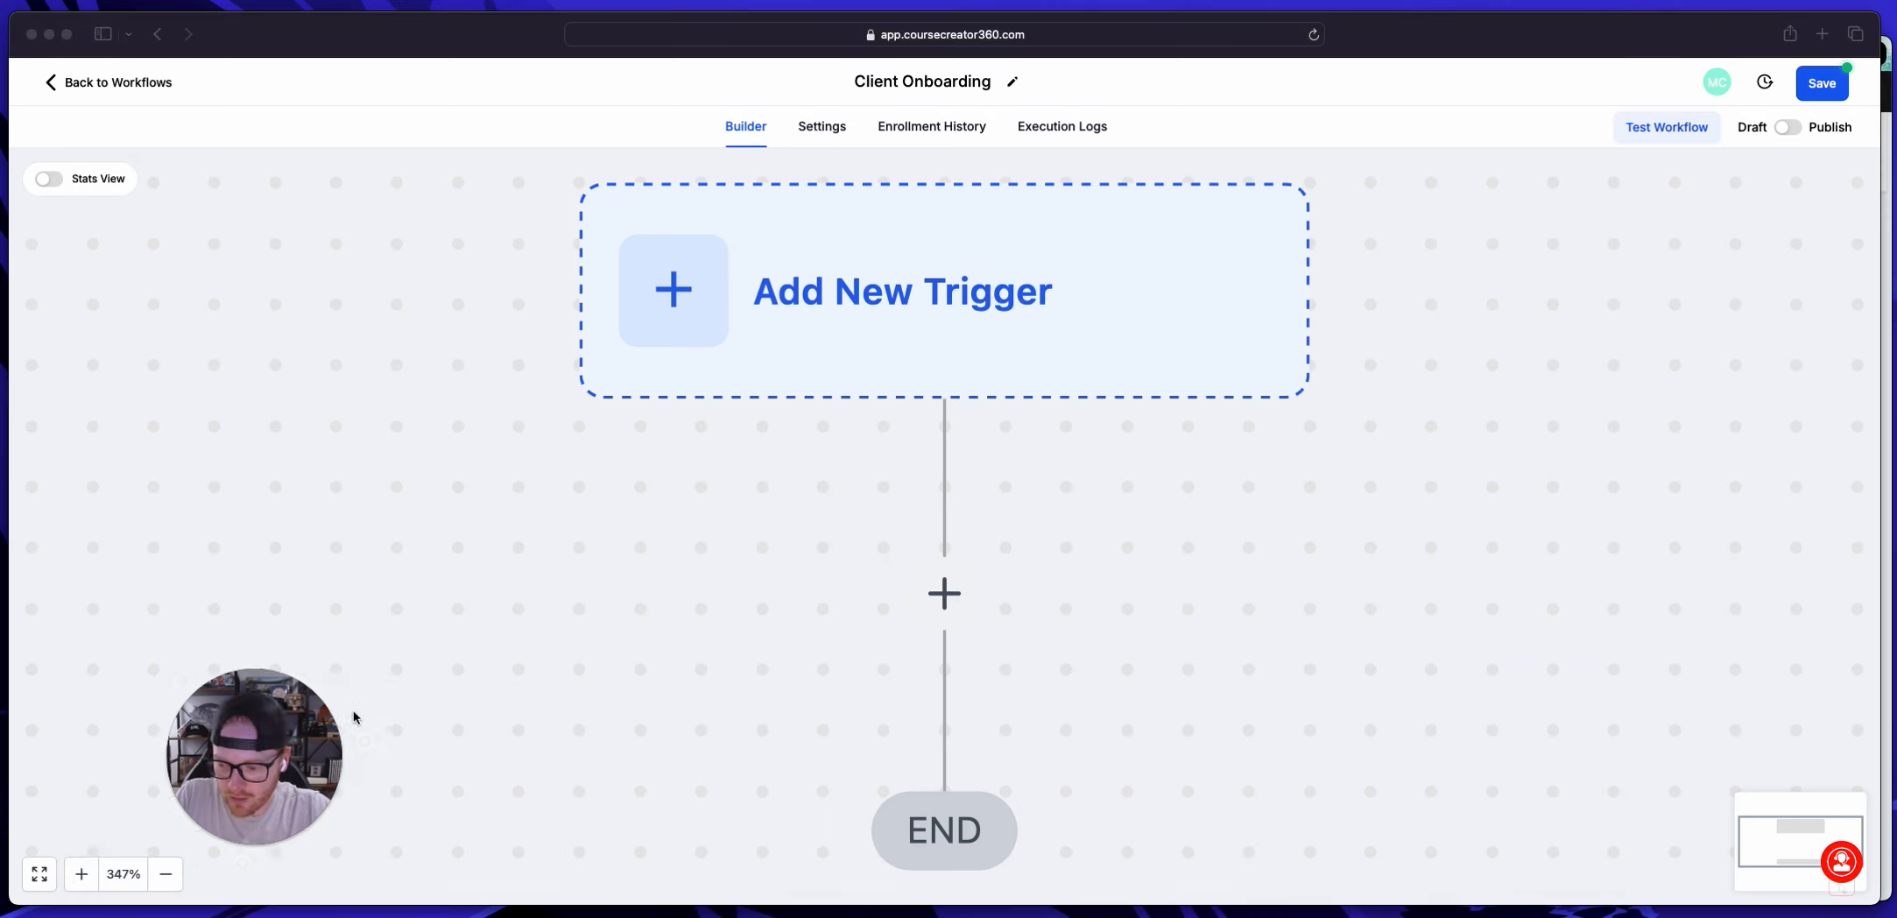
click(167, 875)
double_click(167, 875)
click(168, 875)
click(167, 875)
click(167, 875)
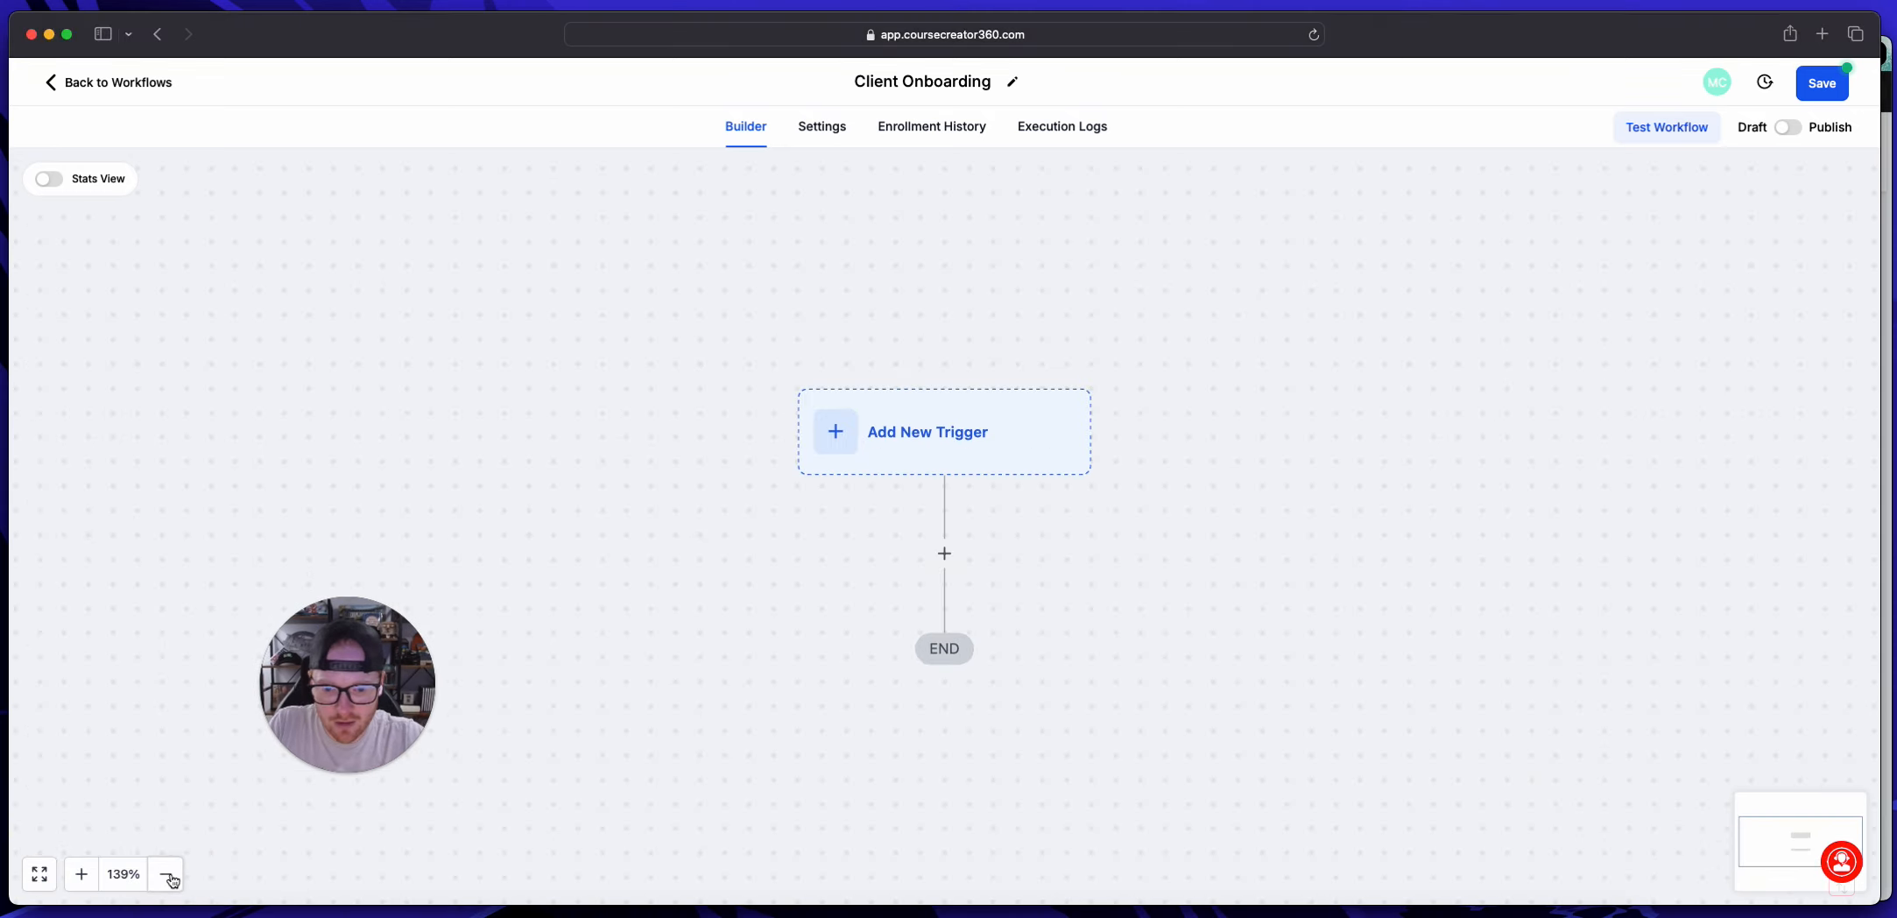
click(167, 875)
click(167, 874)
click(167, 875)
click(86, 876)
click(86, 876)
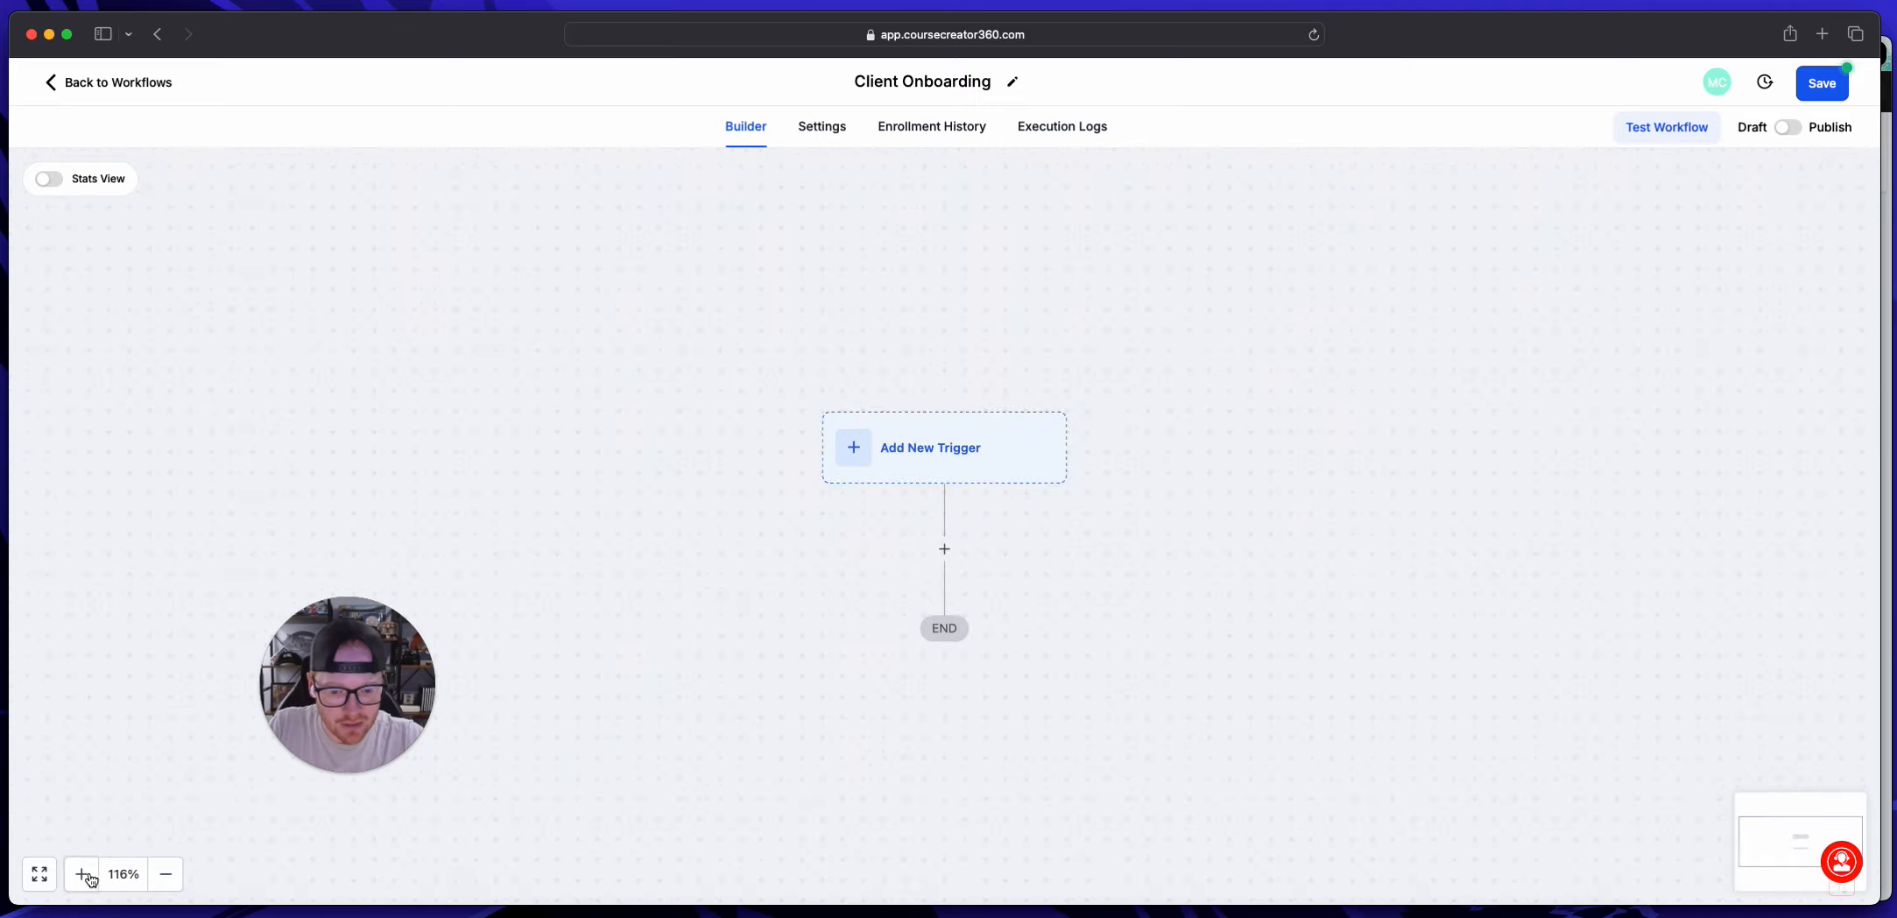
click(85, 876)
click(85, 876)
scroll(763, 693, down, 1)
click(165, 874)
click(165, 874)
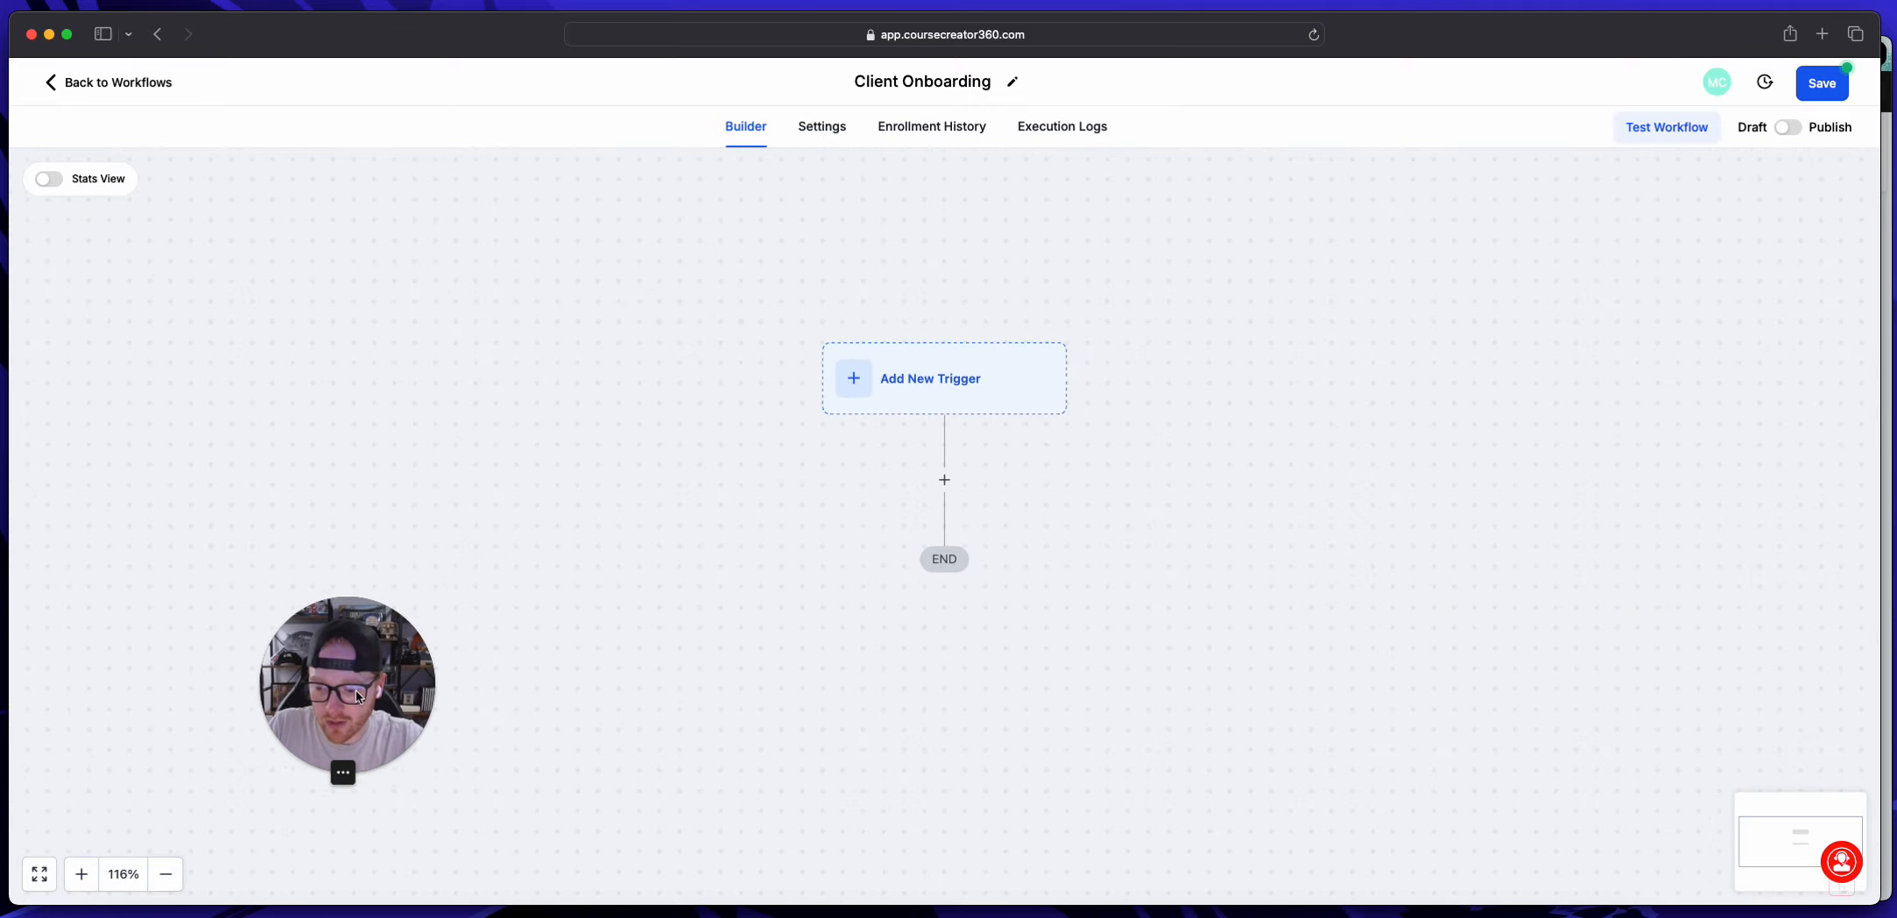
drag(350, 696, 120, 813)
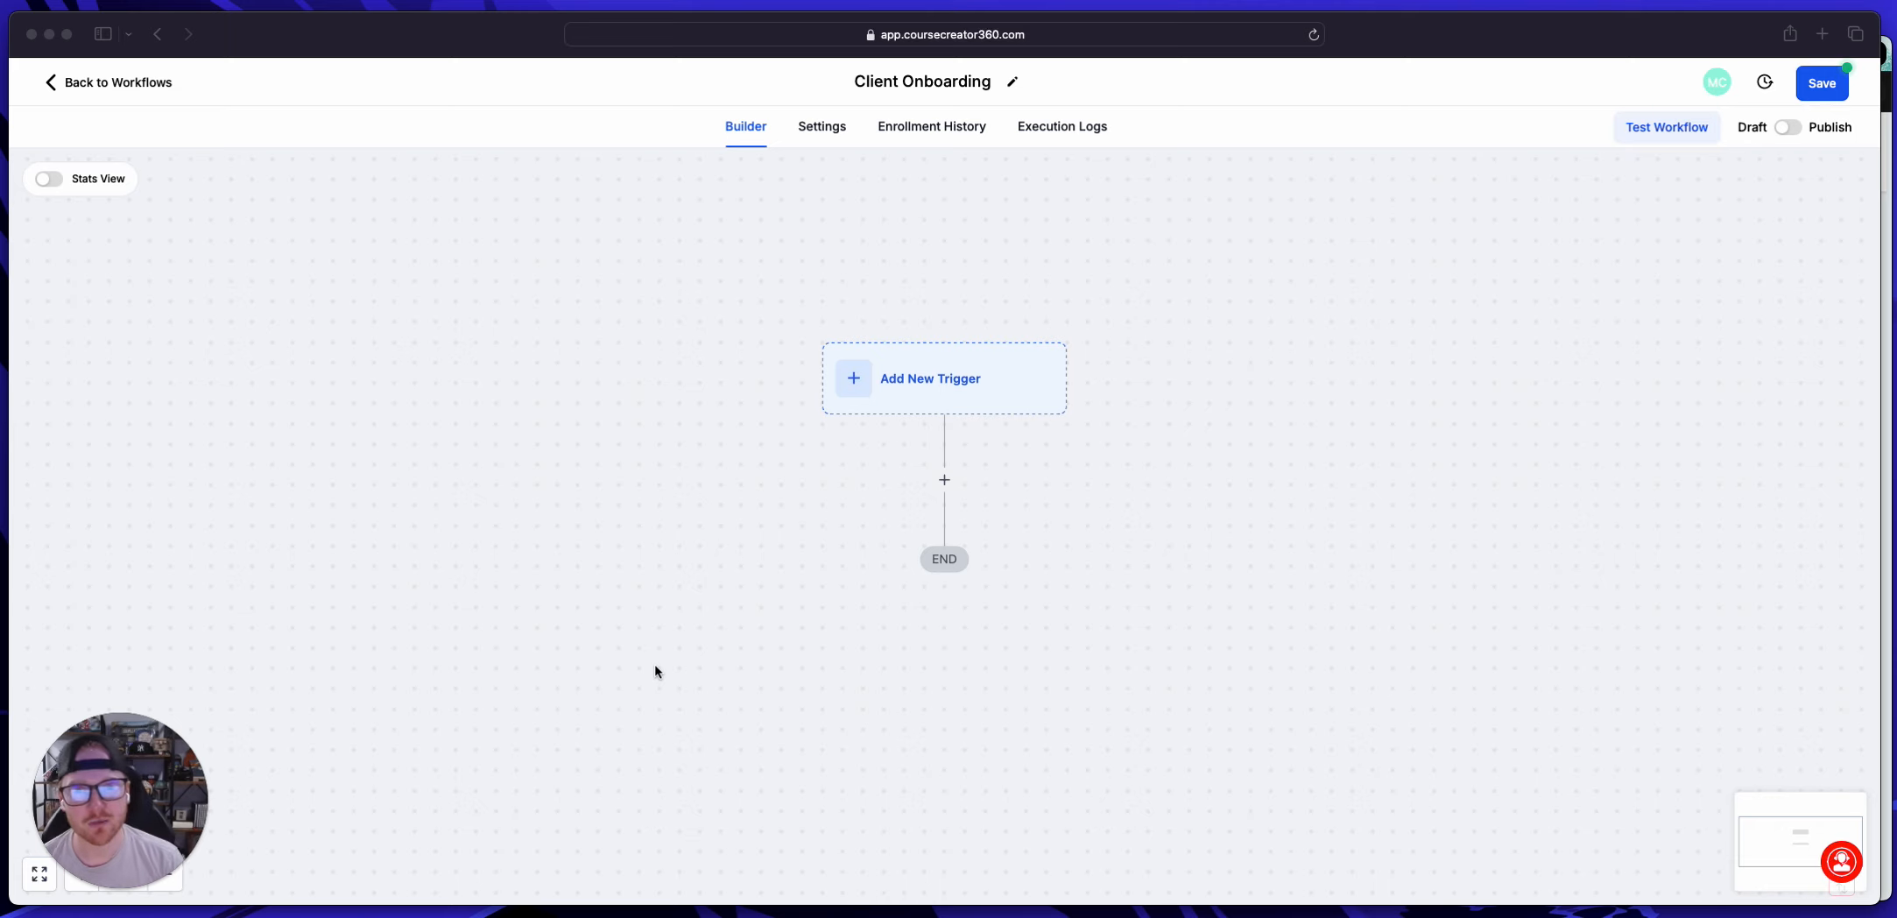
Step: Switch to the Chrome window and look over the Onboarding Funnel preview page
click(1887, 188)
click(835, 53)
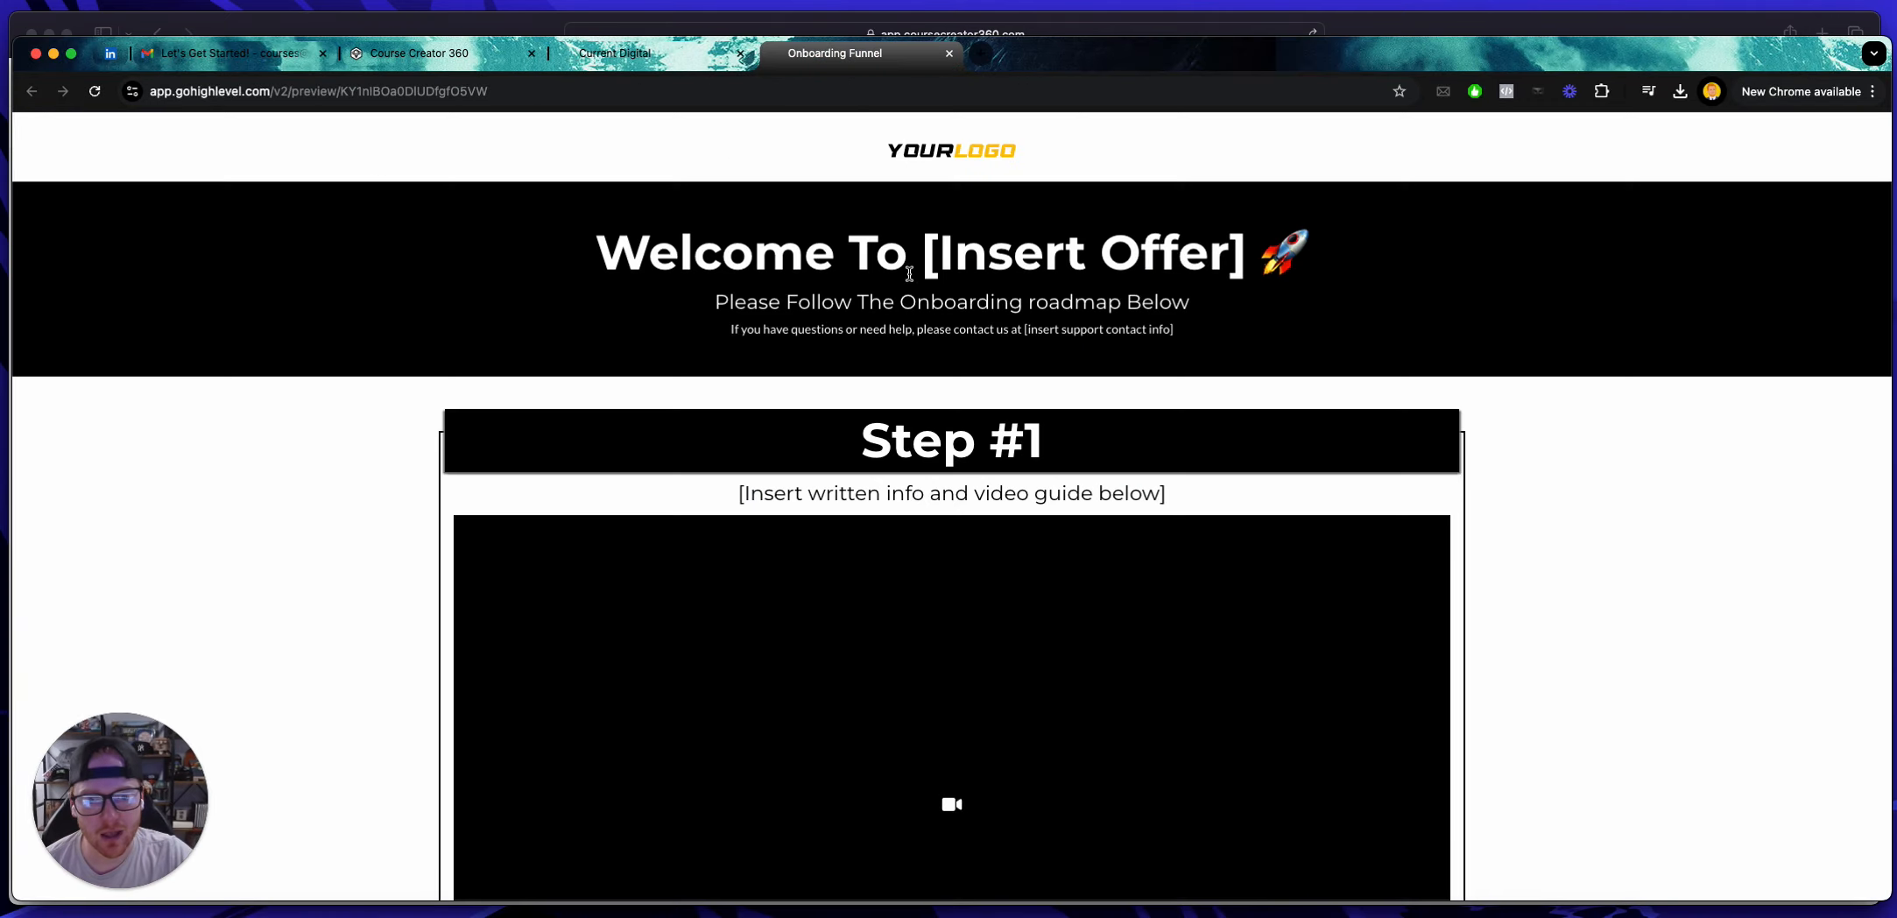
scroll(908, 278, down, 5)
scroll(911, 285, down, 2)
scroll(911, 288, up, 10)
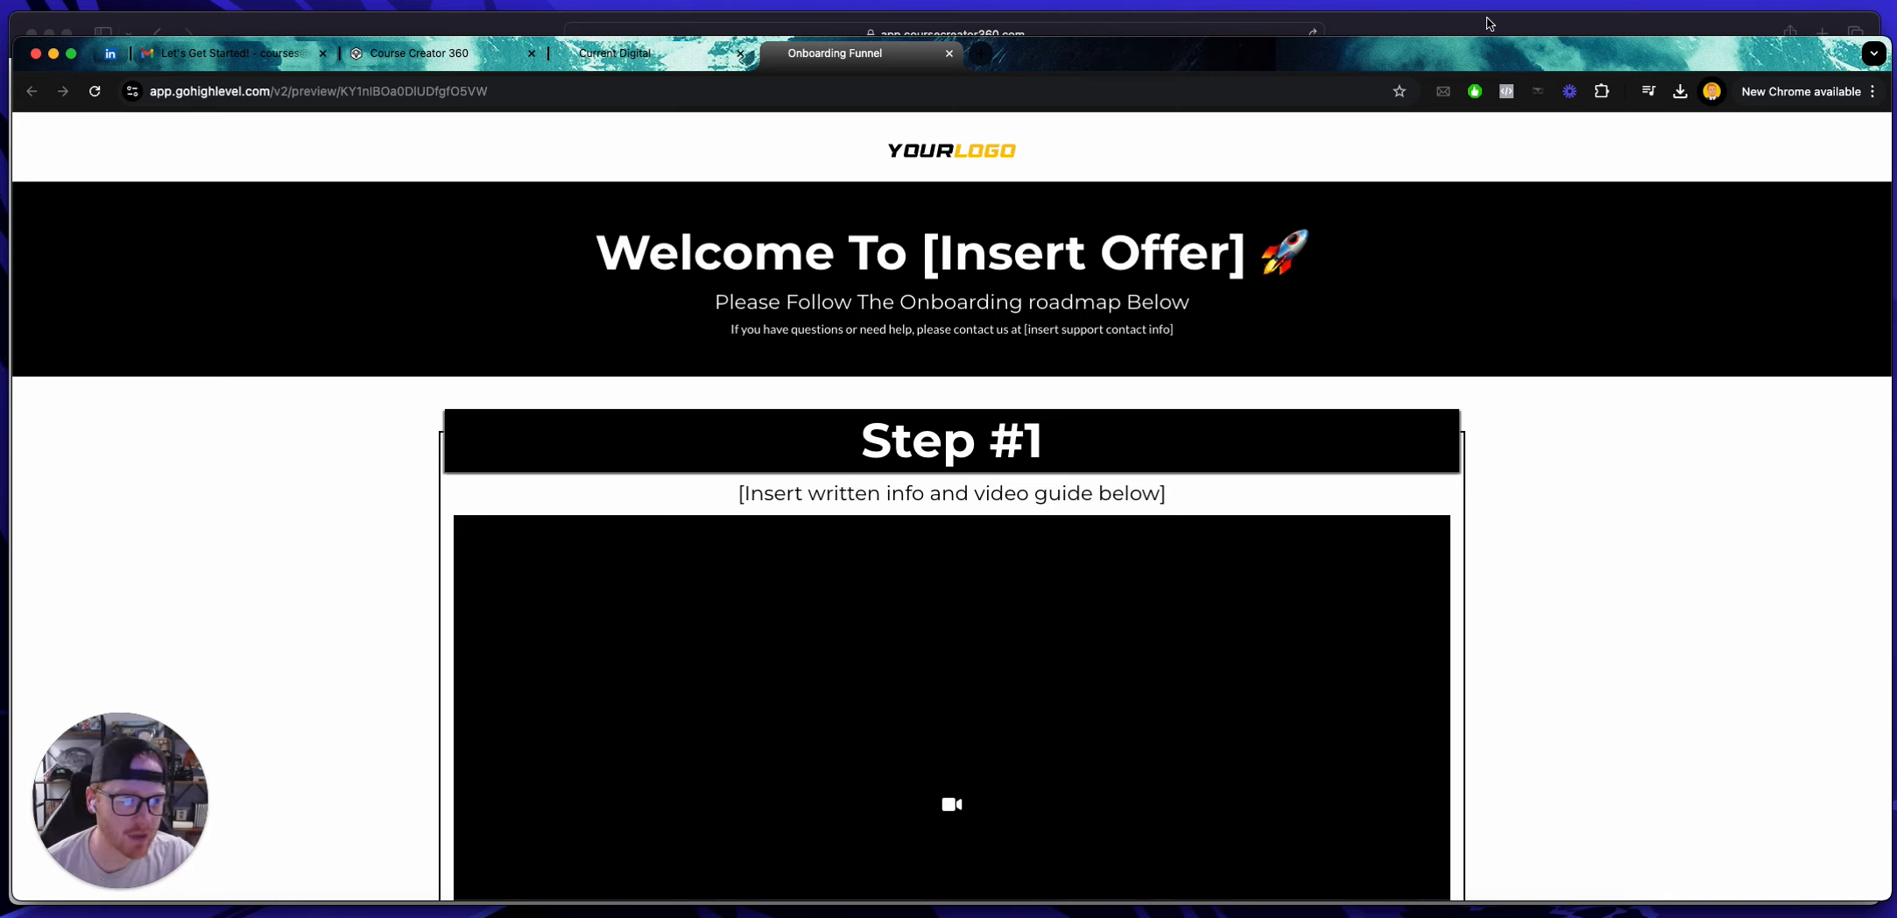
Step: Switch back to the Client Onboarding workflow window and add an Order Form Submission trigger
click(1486, 24)
click(951, 394)
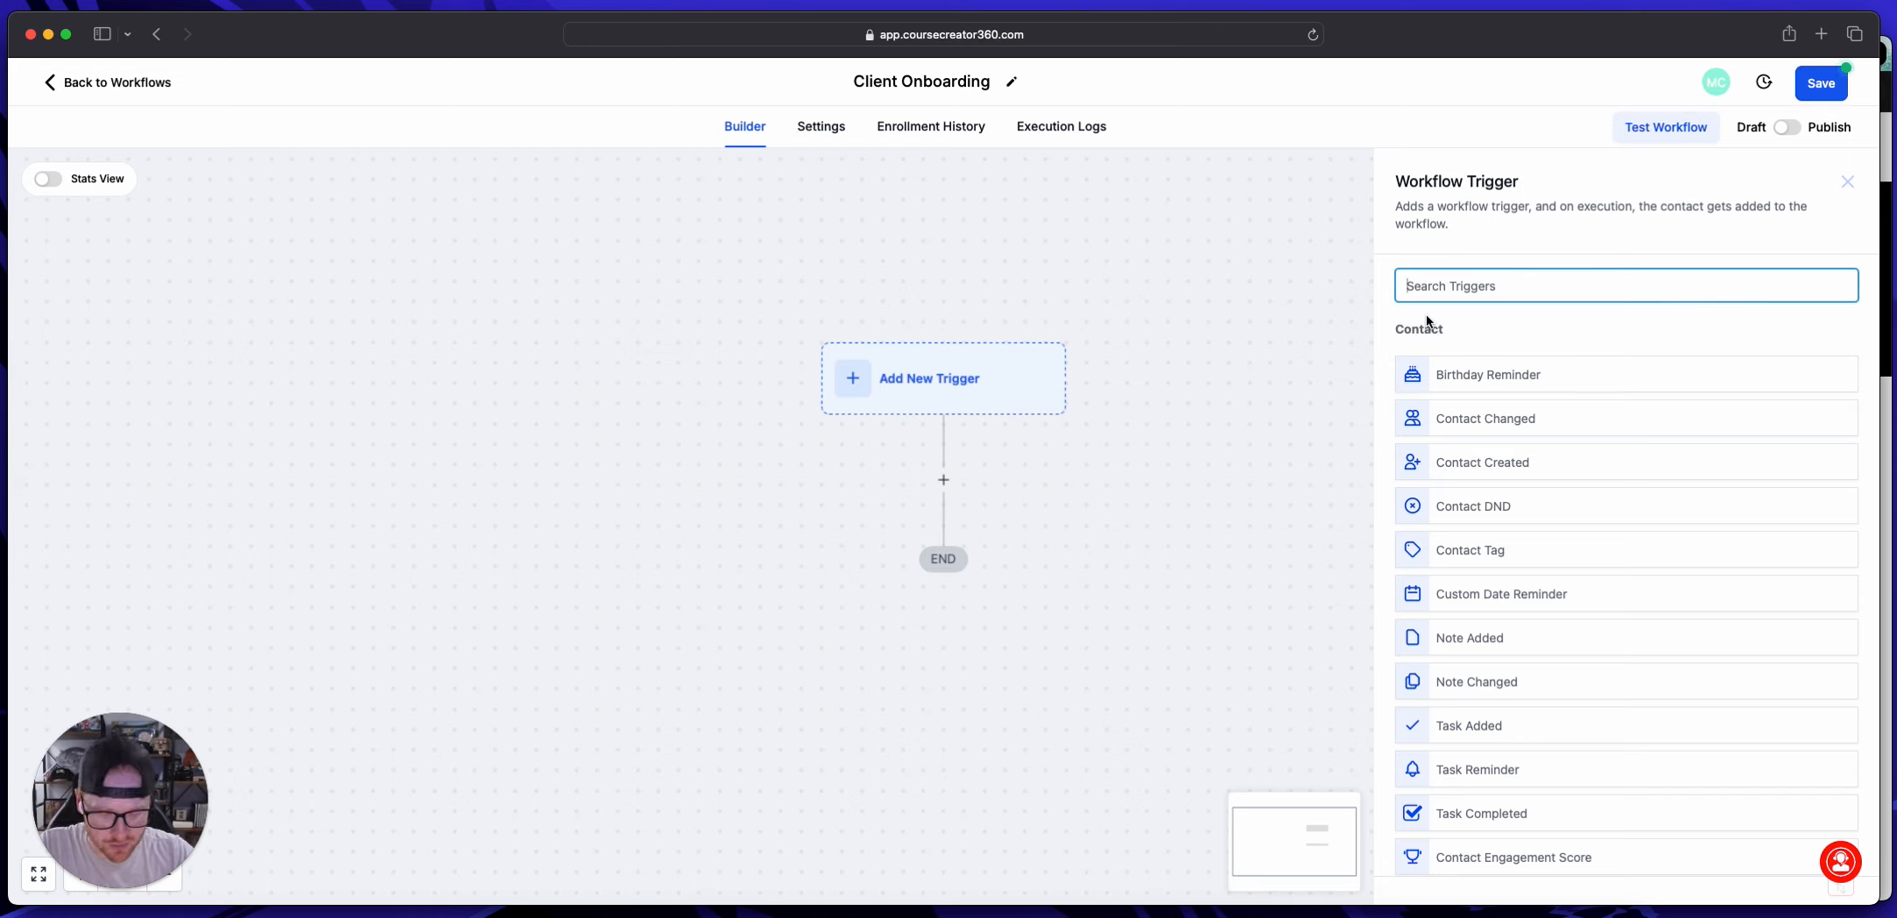
text(order)
click(1503, 379)
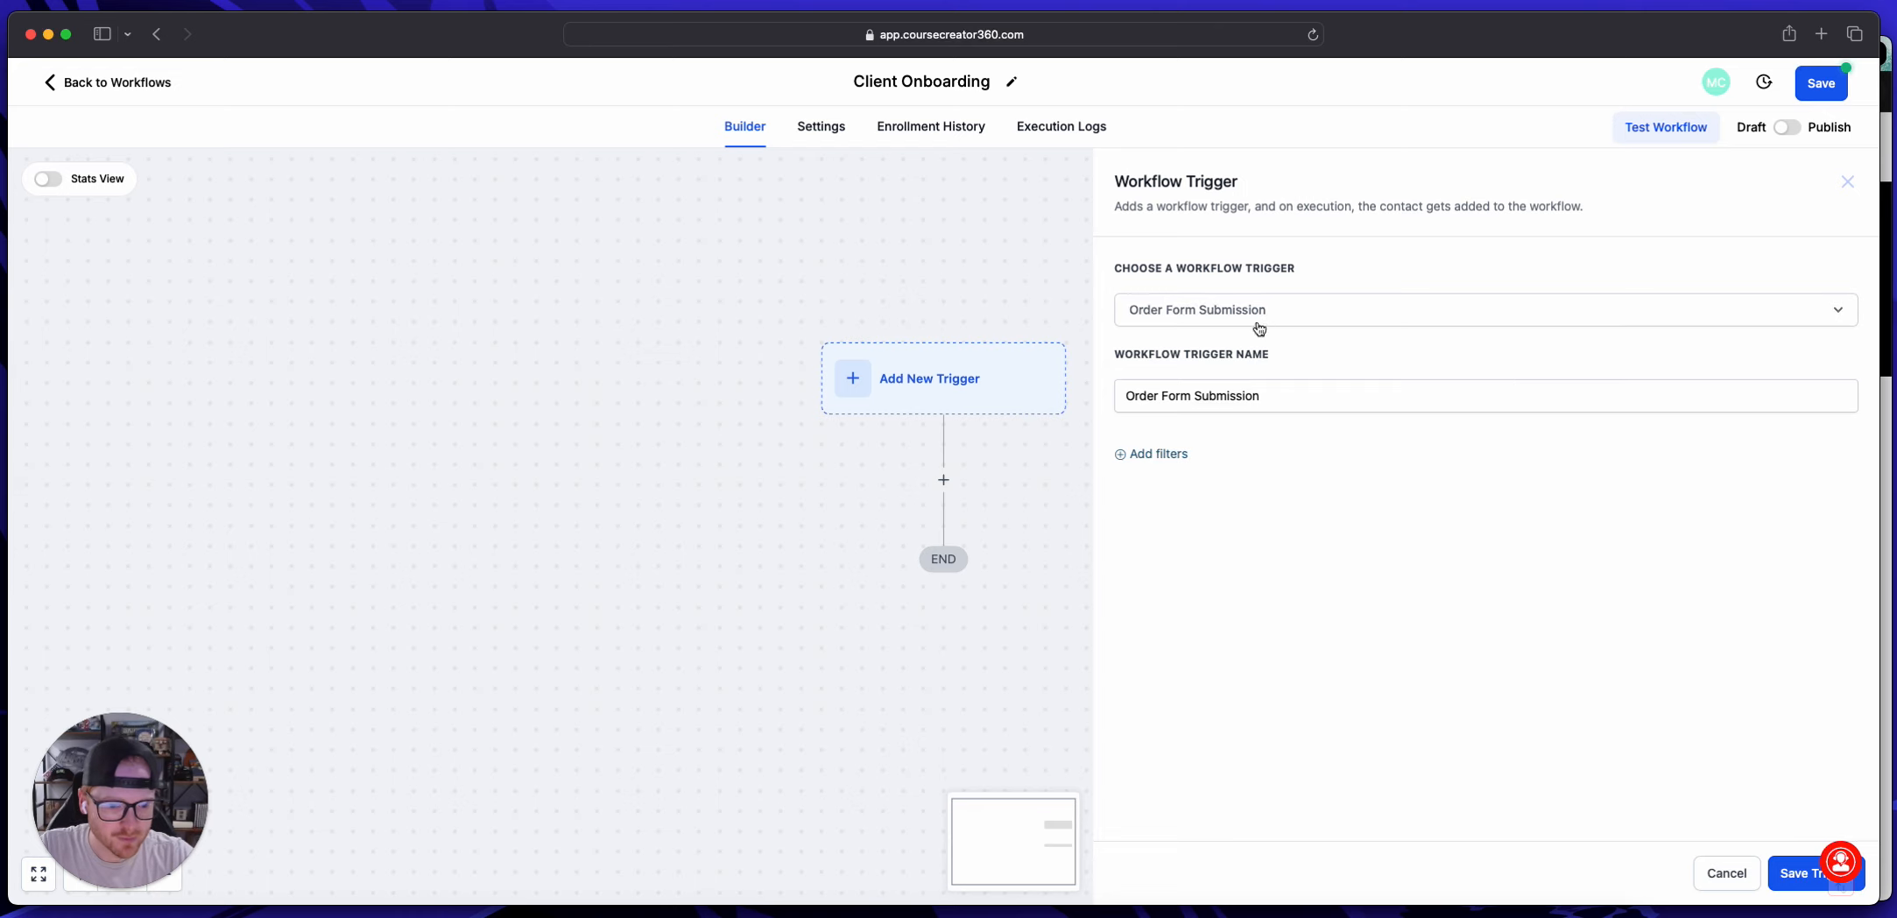
Step: Filter the order form trigger by In funnel/website set to CHECKOUT PAGES
click(1159, 455)
click(1165, 473)
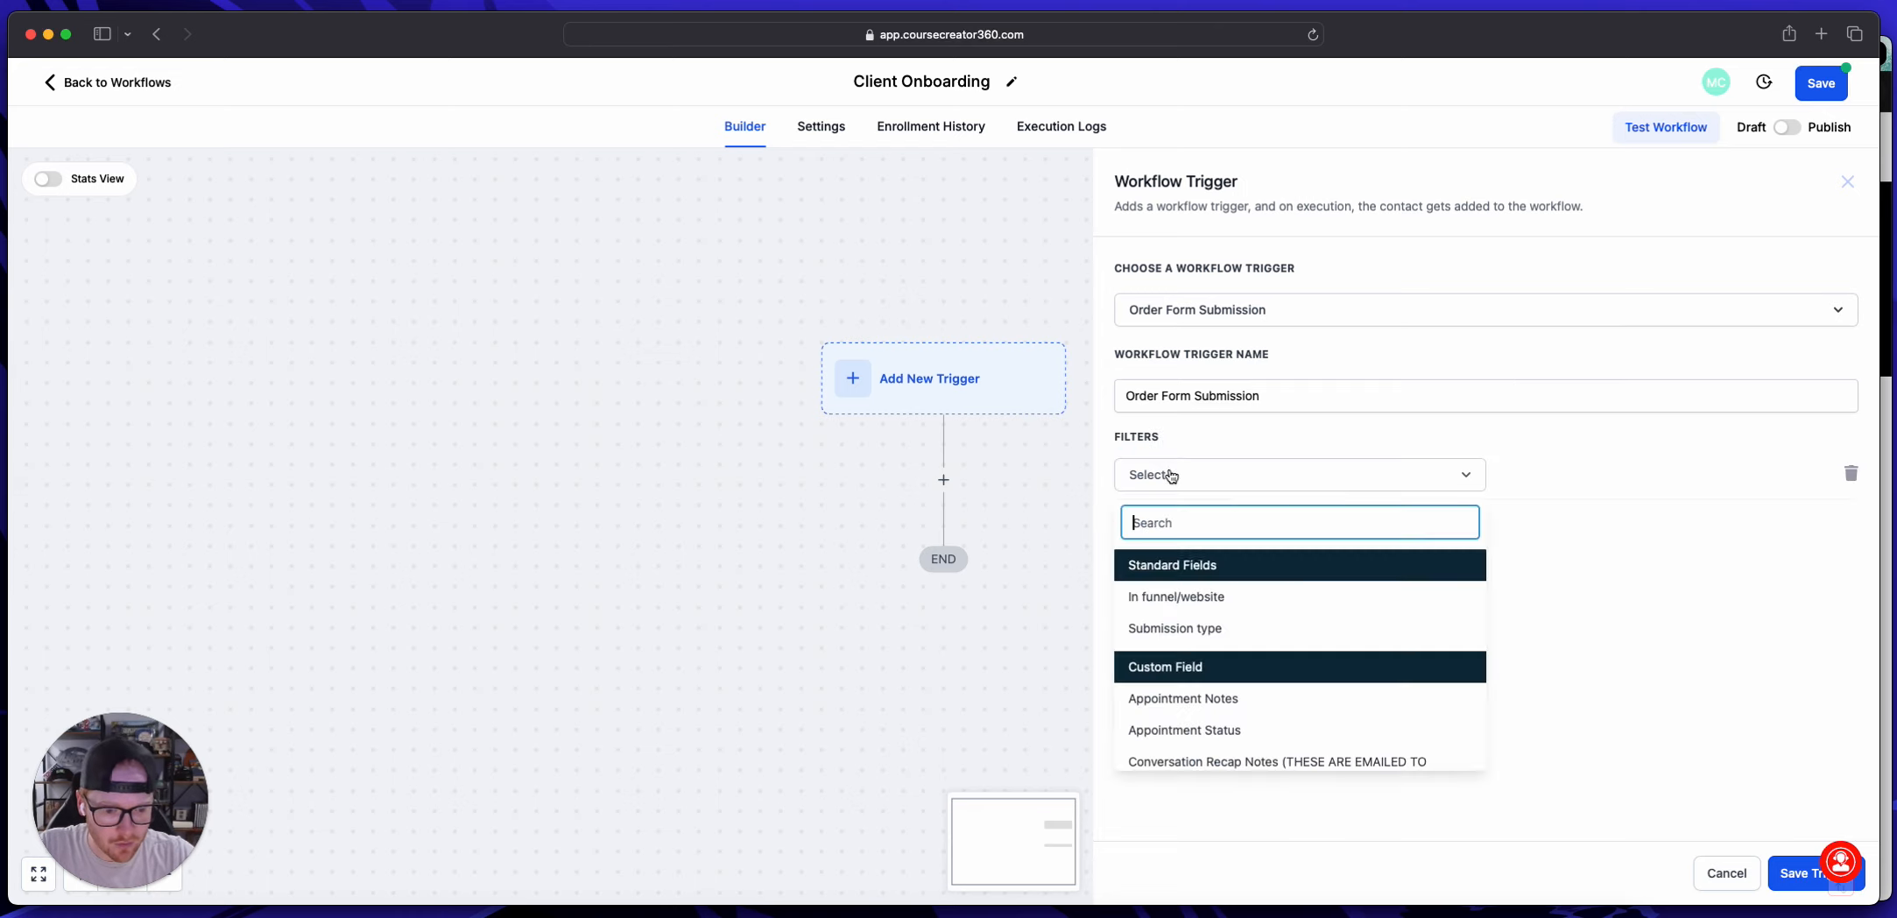
click(1200, 601)
click(1546, 476)
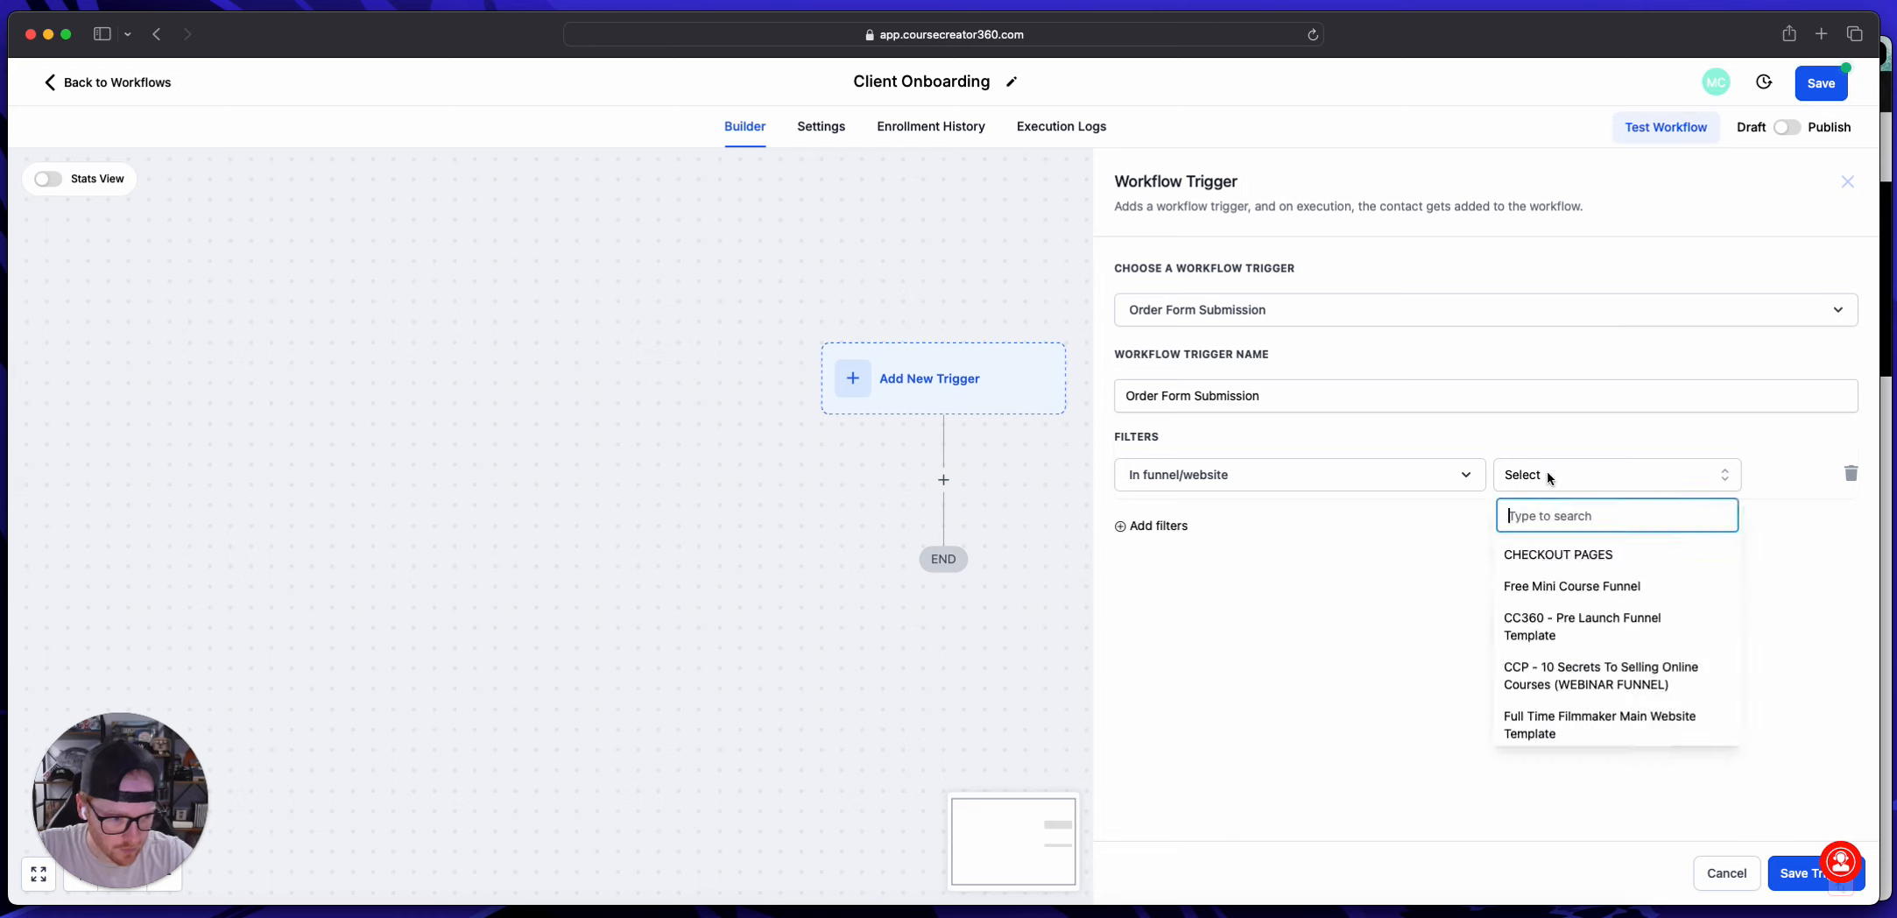
click(1574, 557)
Step: Add a second trigger filter, Page is, set to $1,500
click(1163, 527)
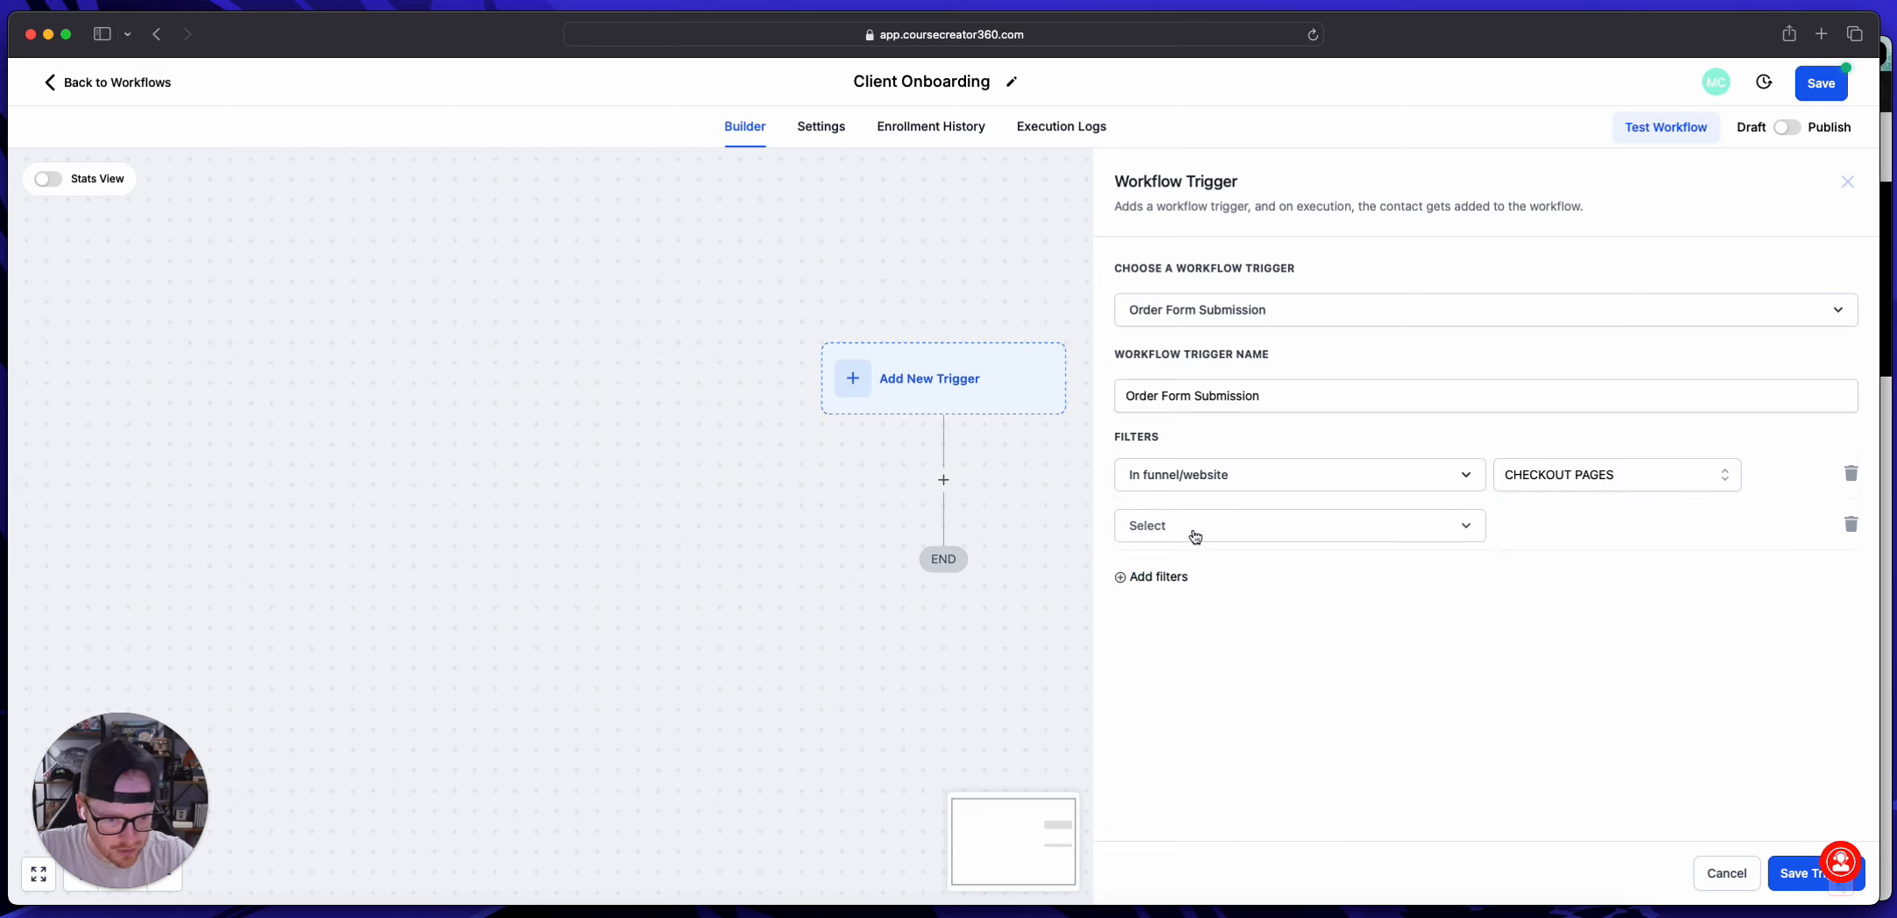
click(1195, 536)
click(1189, 639)
click(1528, 529)
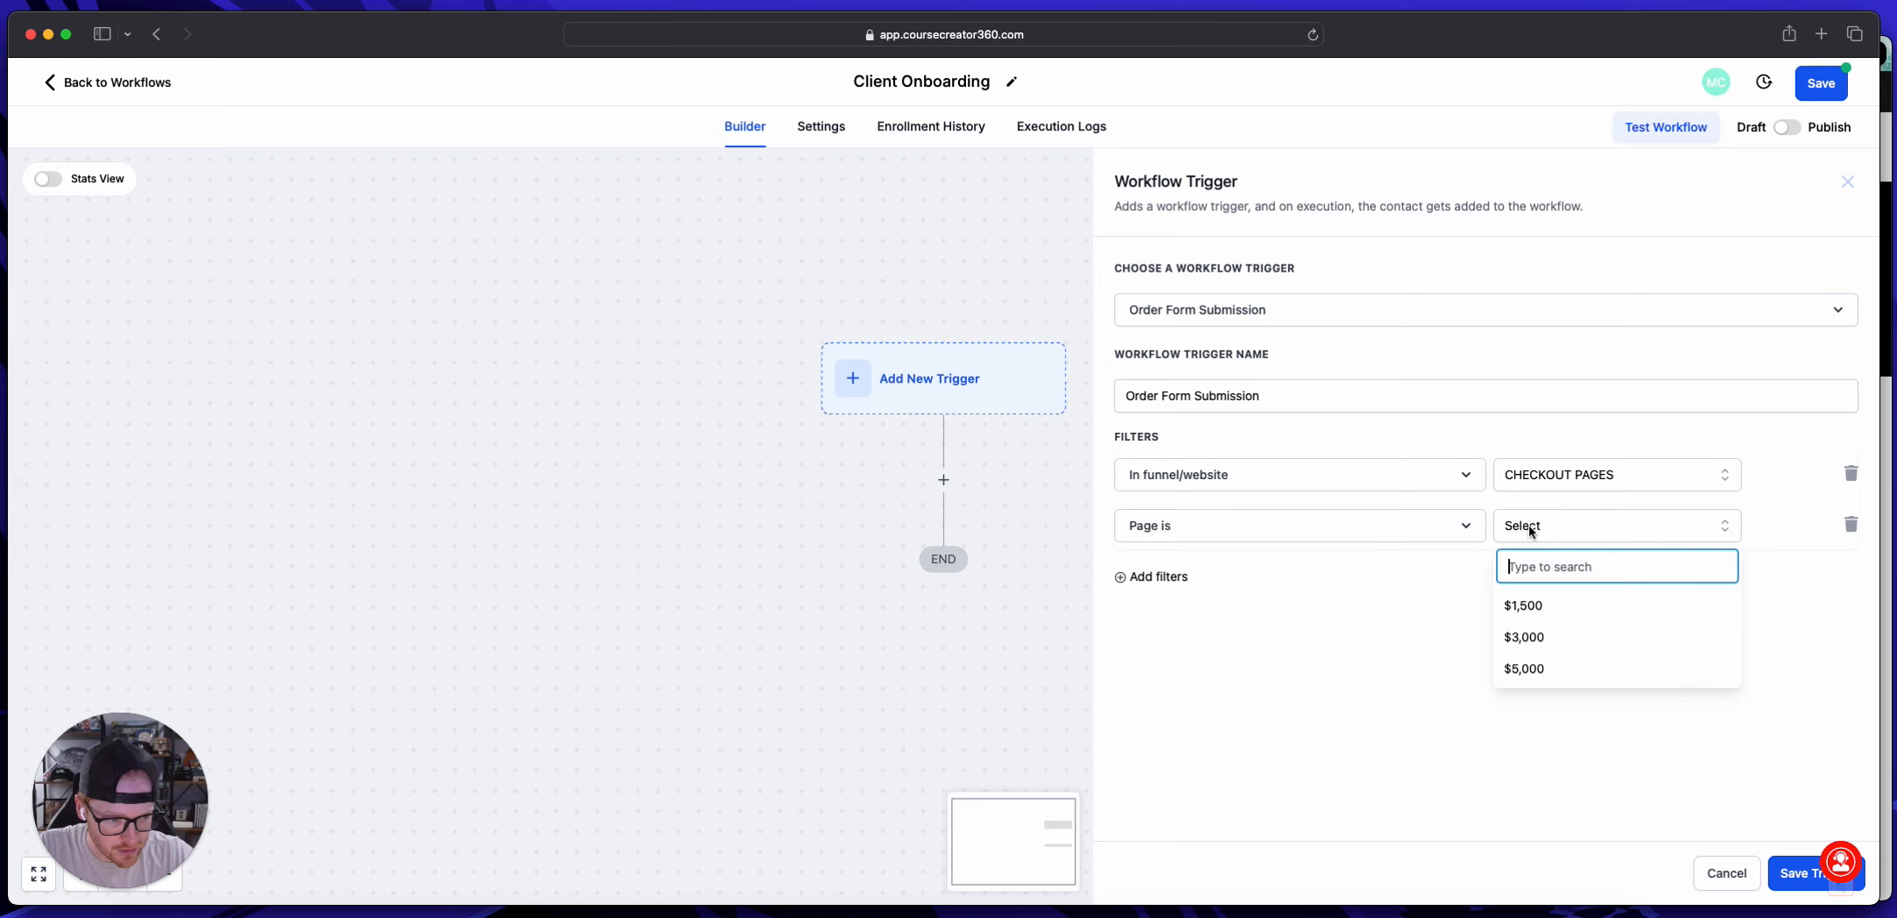
click(1561, 621)
Step: Add a Submission type filter set to Sale and save the $1,500 trigger
click(1169, 576)
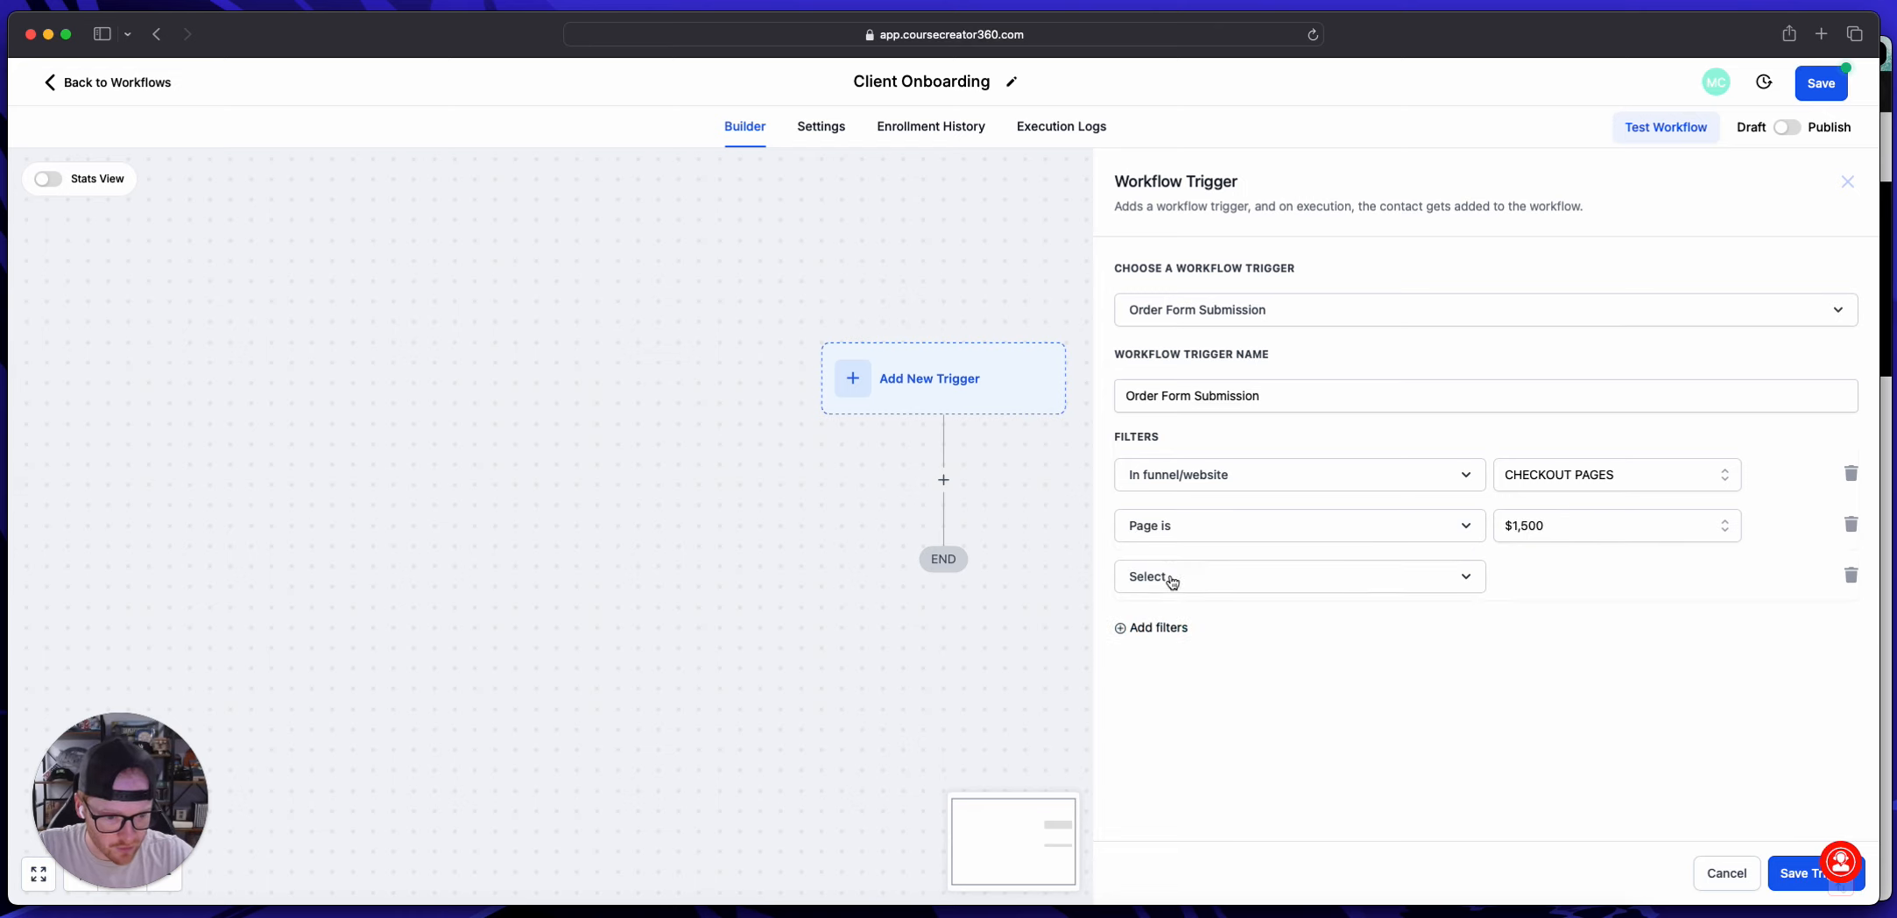
click(1170, 578)
click(1196, 732)
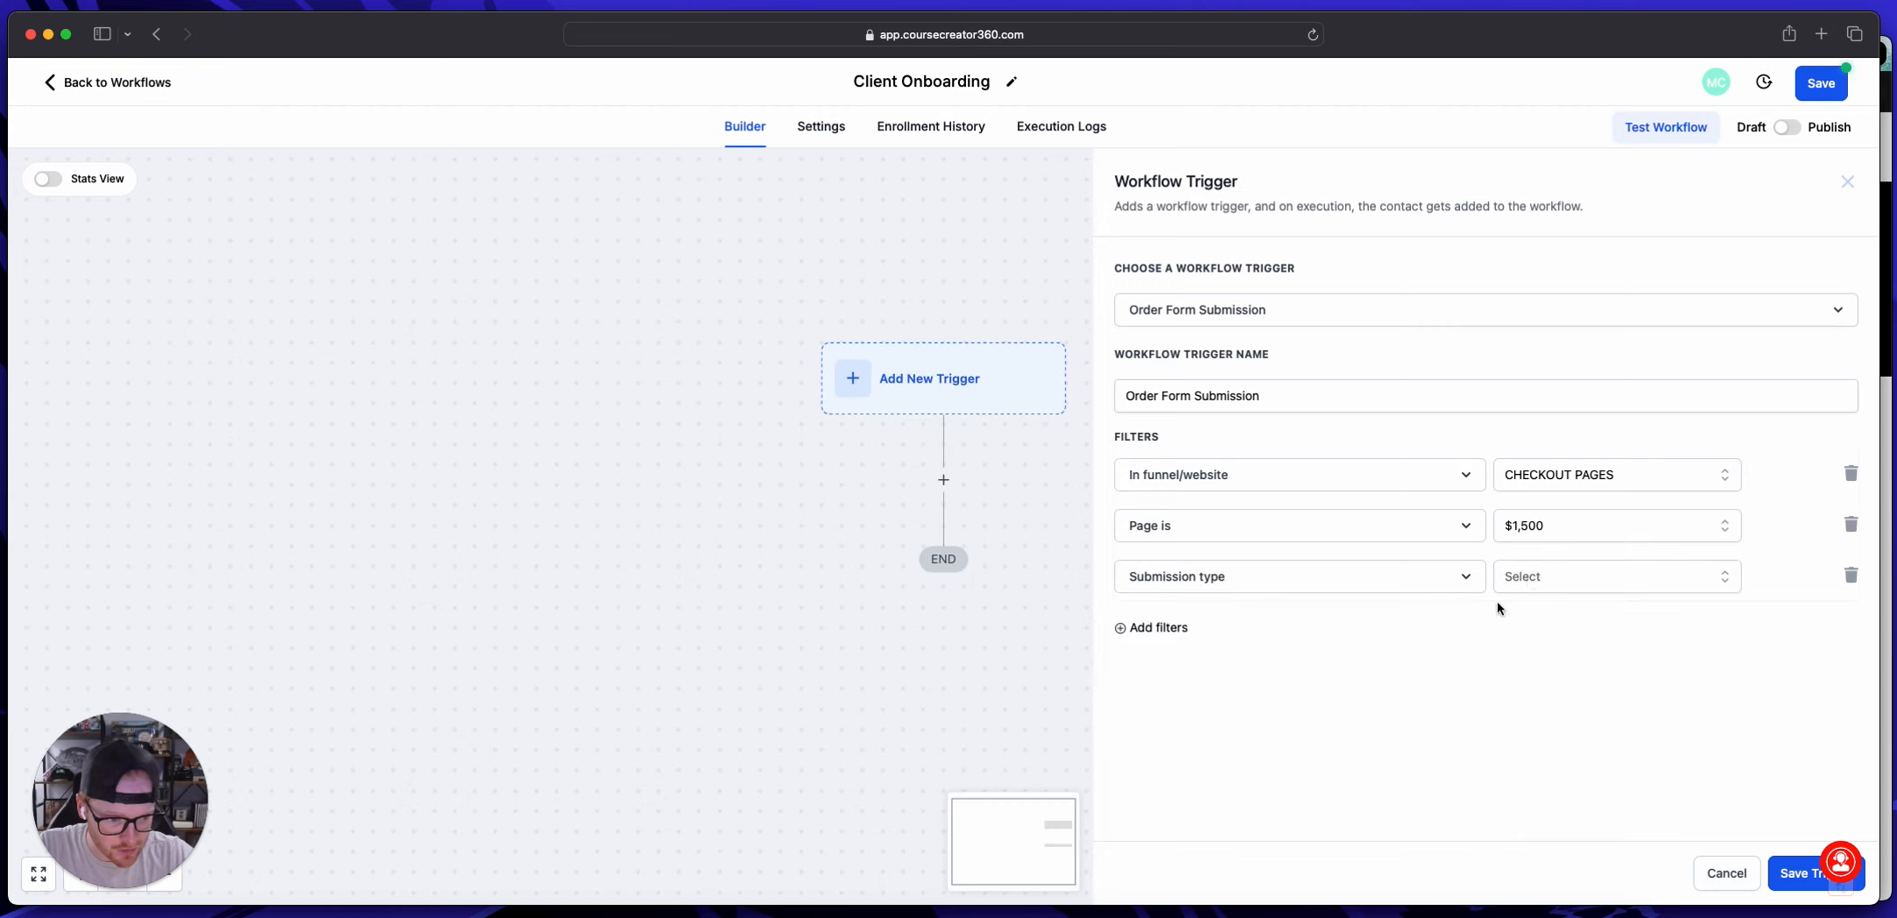
click(1530, 578)
click(1533, 719)
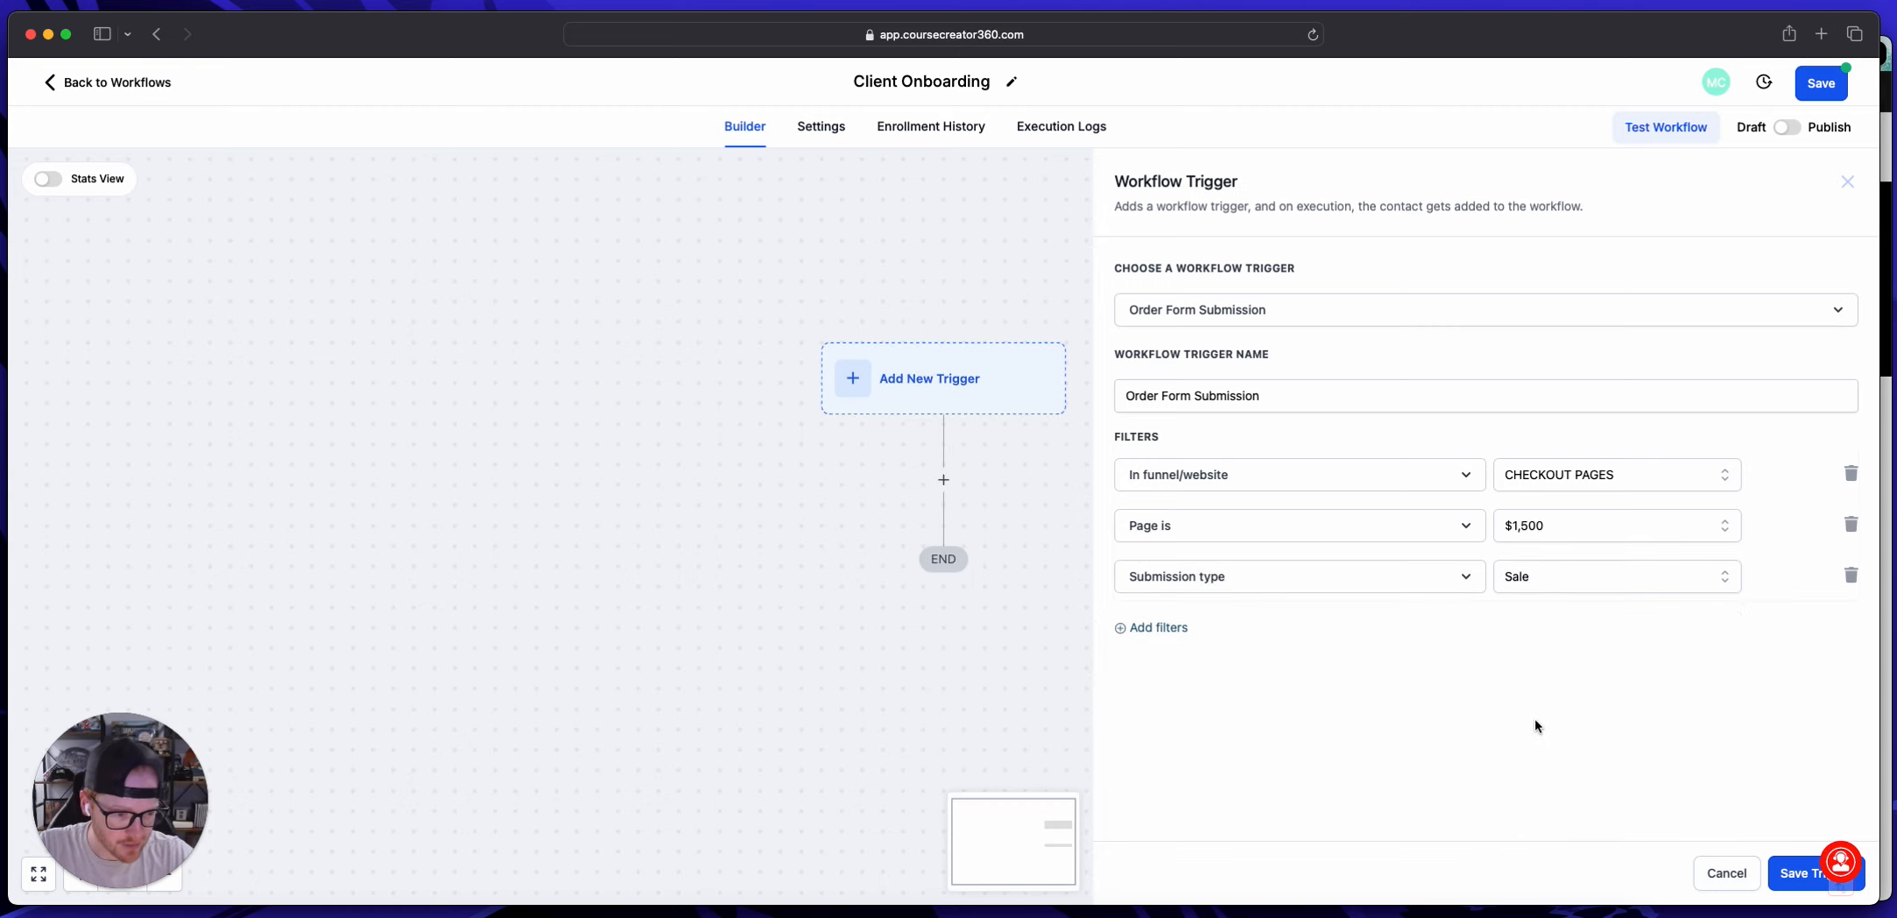
click(1783, 869)
Step: Reopen the saved trigger, rename it "Order Form Submission (1,500)" and save it
click(849, 388)
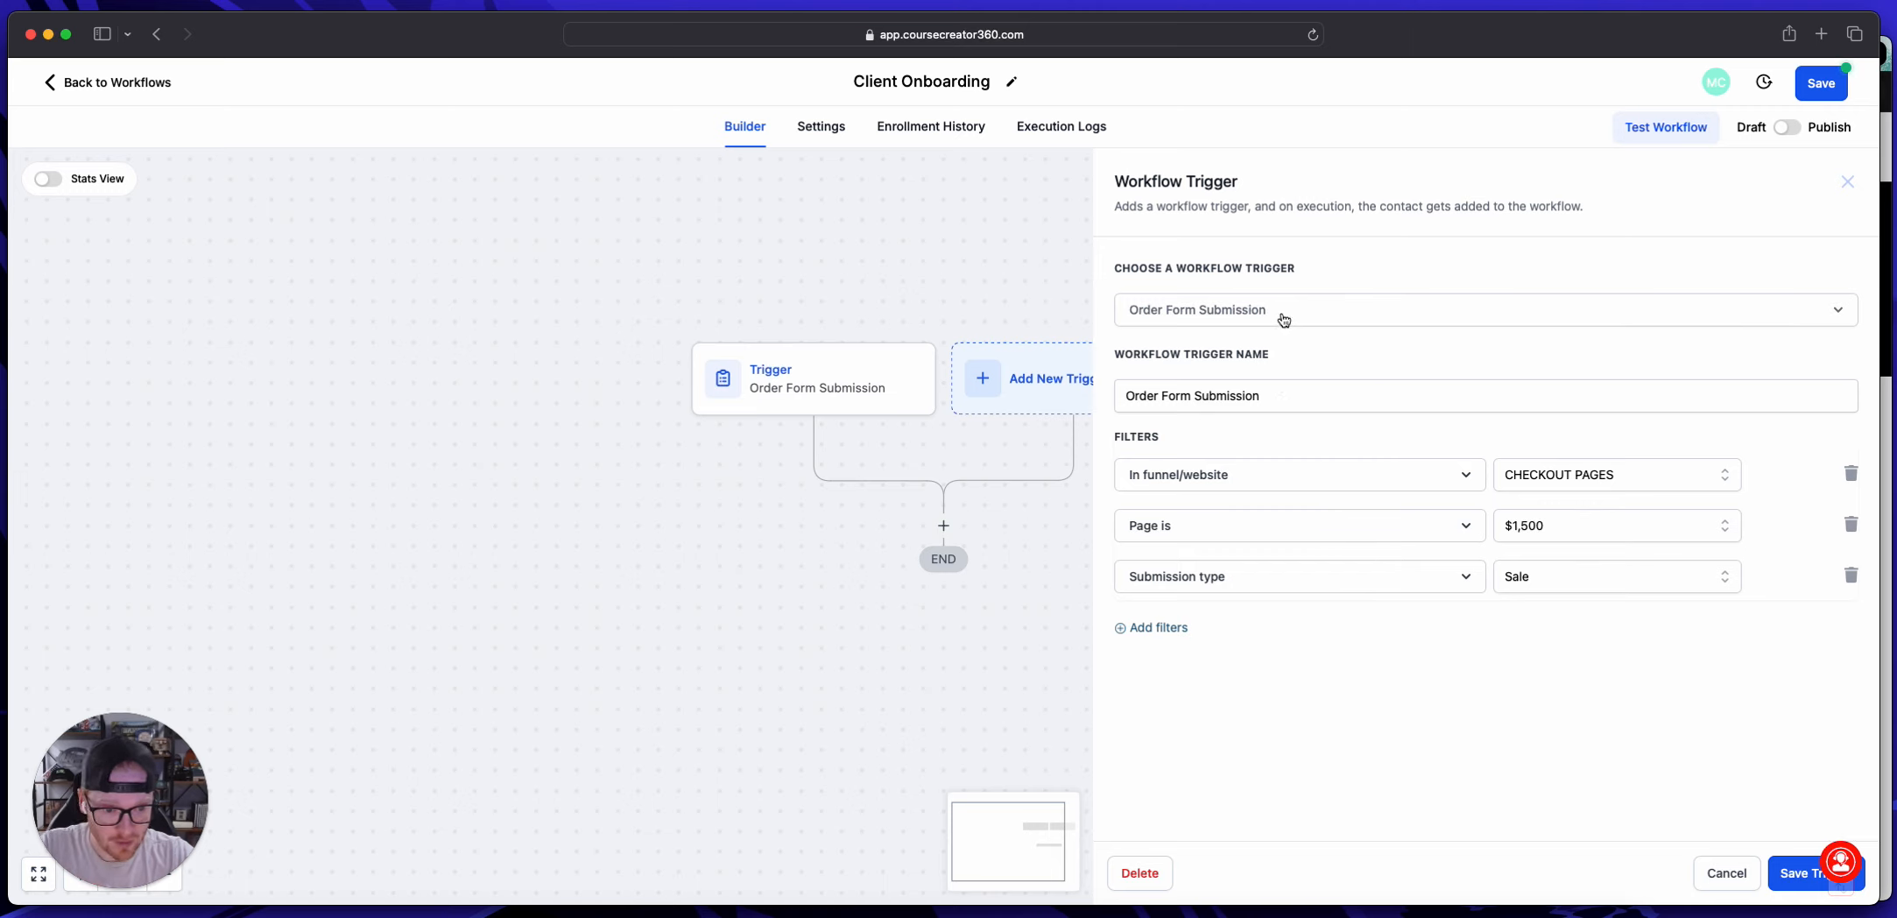
click(1283, 319)
click(1370, 271)
click(1309, 394)
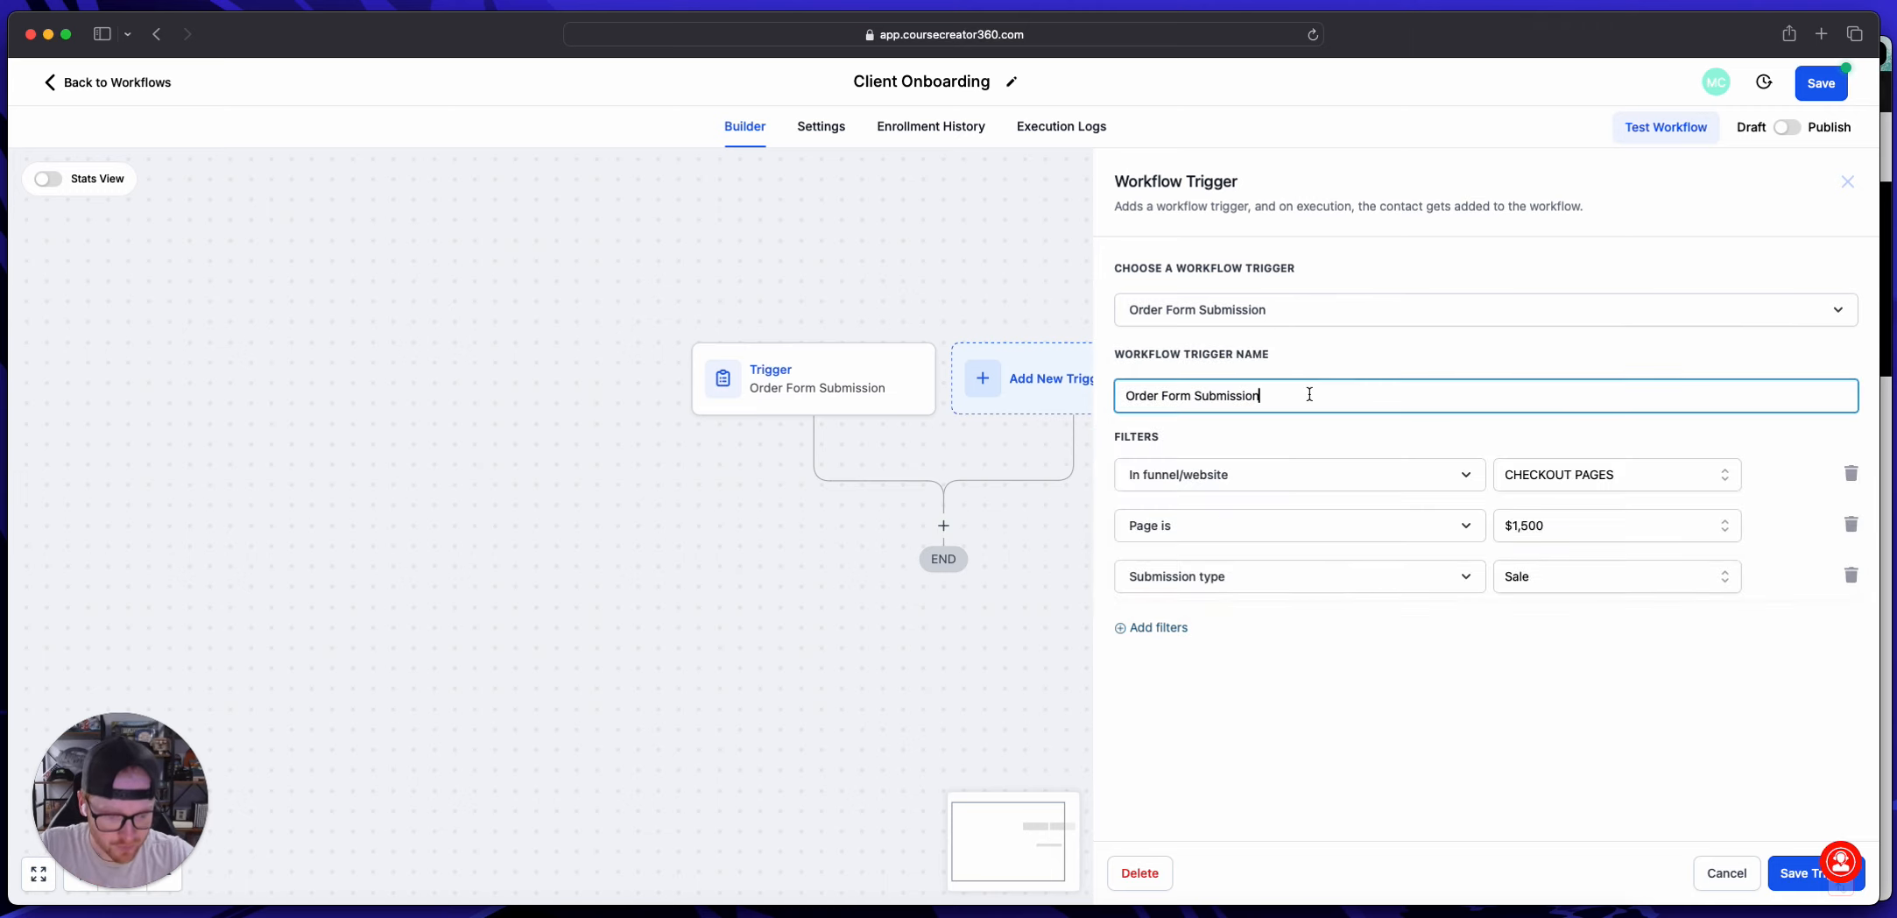
text(()
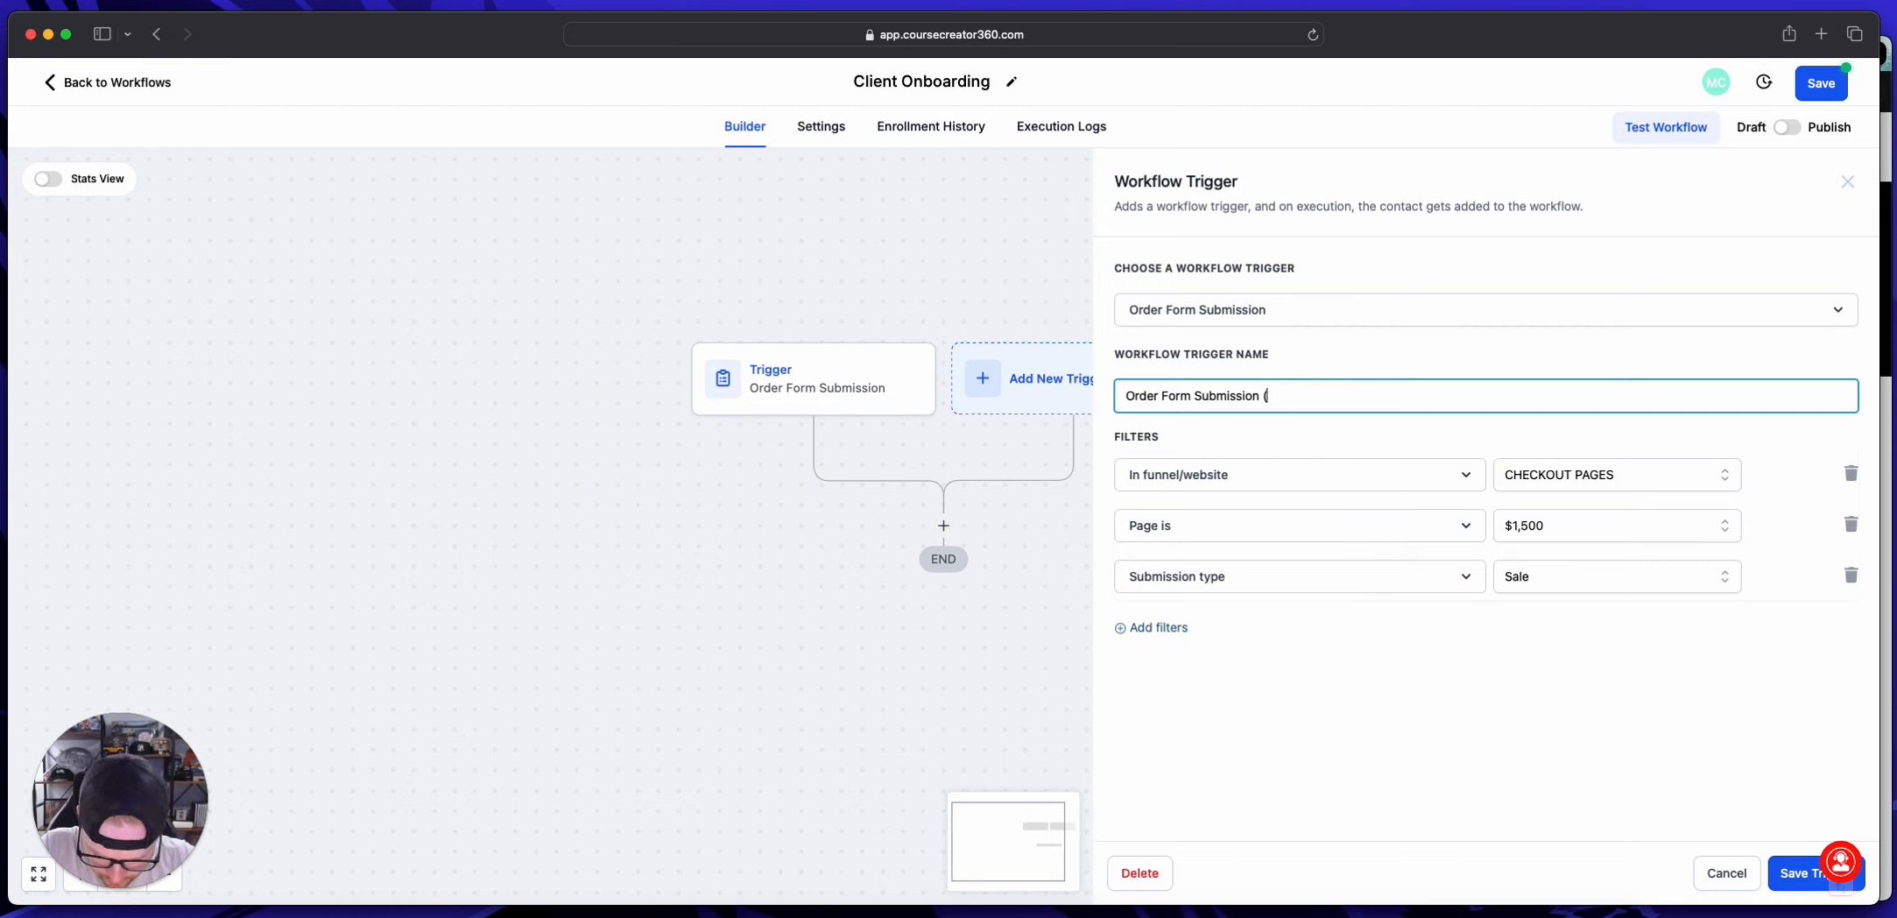
text(1,500)
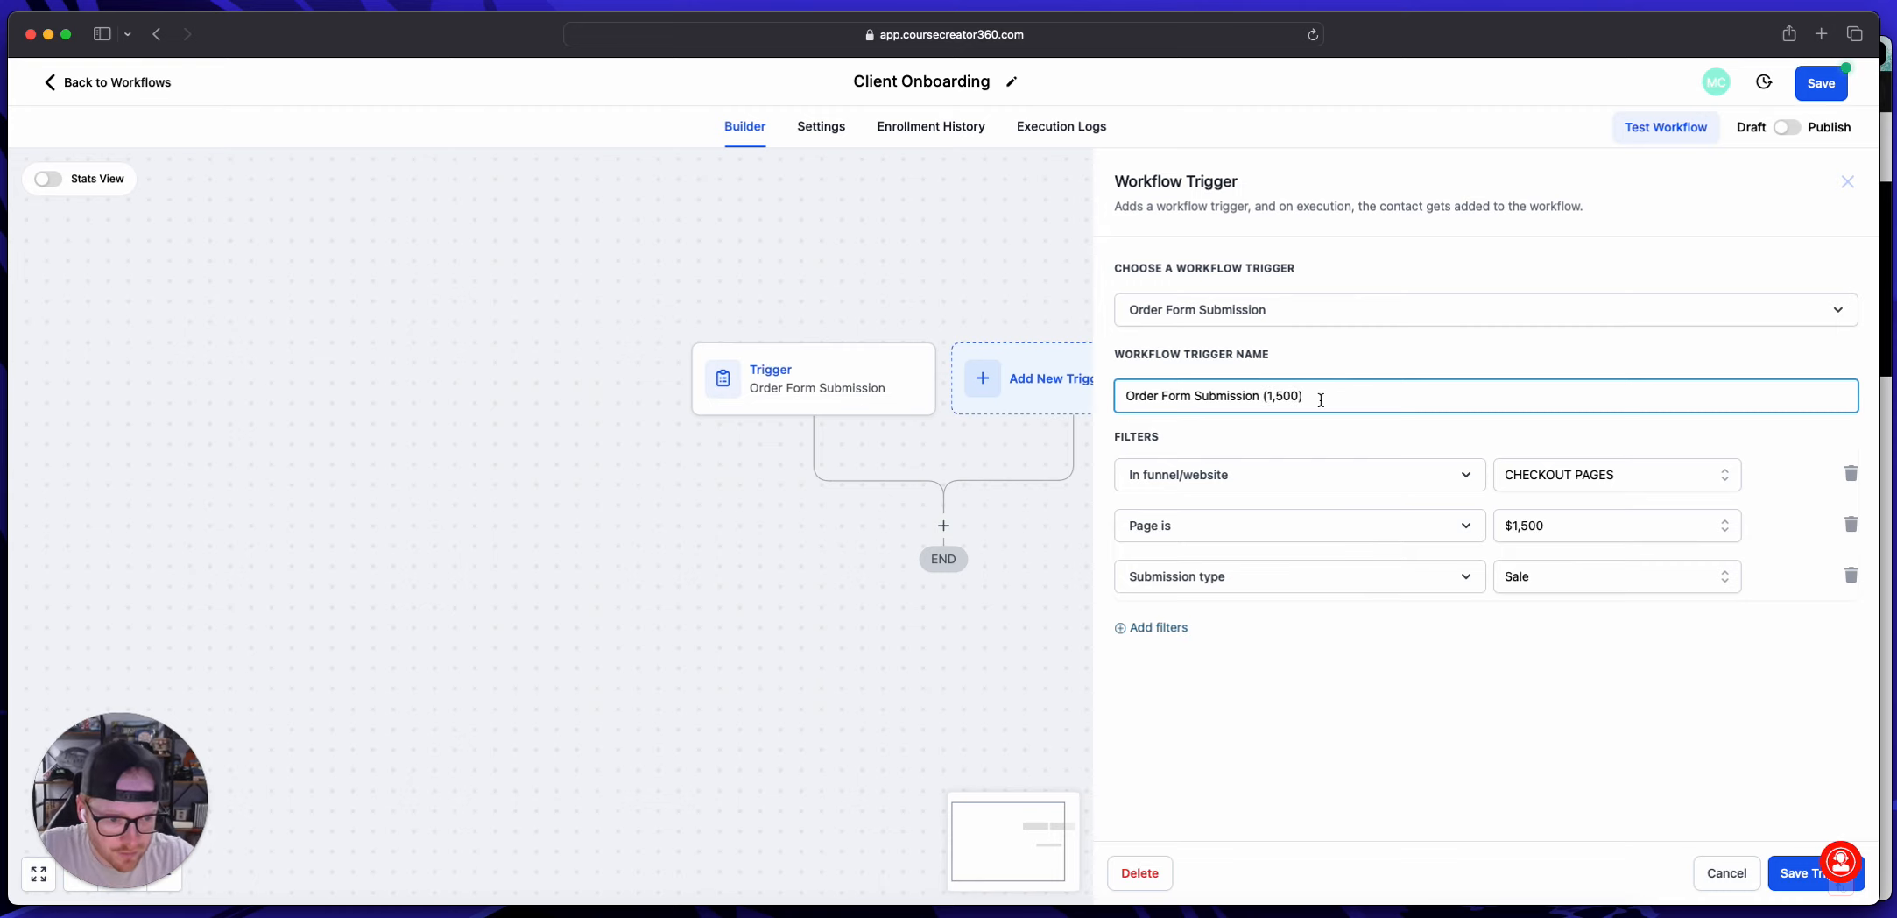
click(1795, 873)
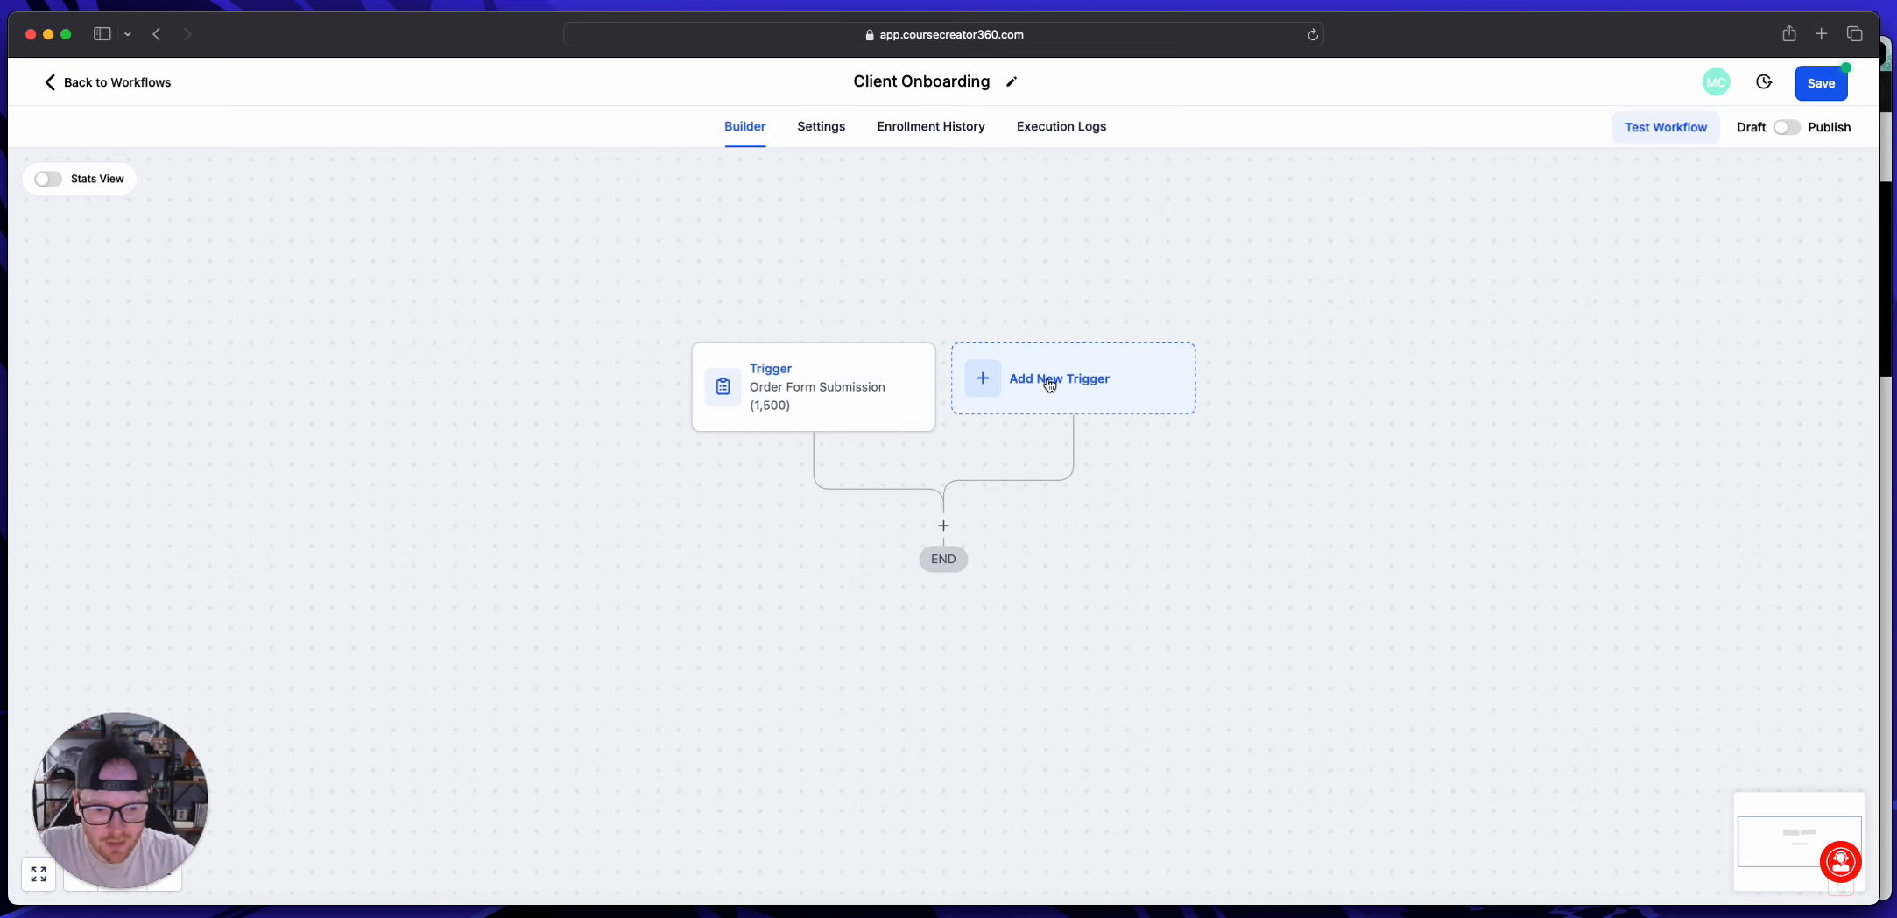
Step: Add a second Order Form Submission trigger filtered by In funnel/website set to CHECKOUT PAGES
click(1049, 383)
text(order)
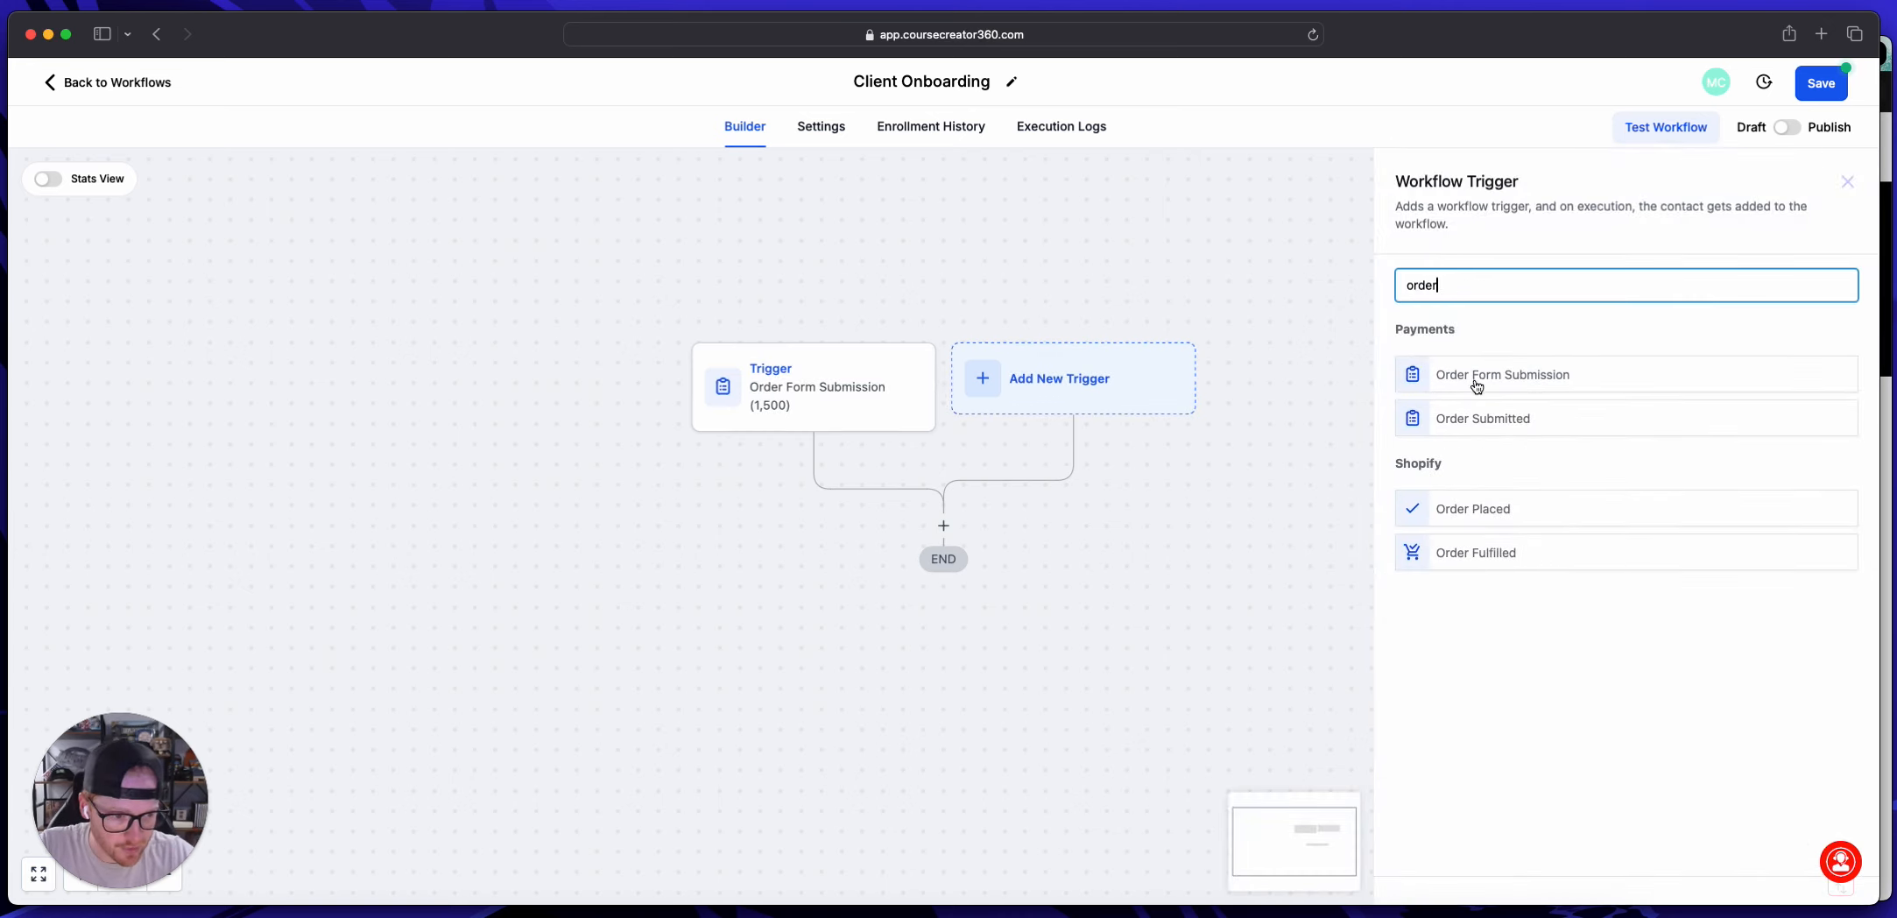
click(1477, 386)
click(1158, 450)
click(1188, 476)
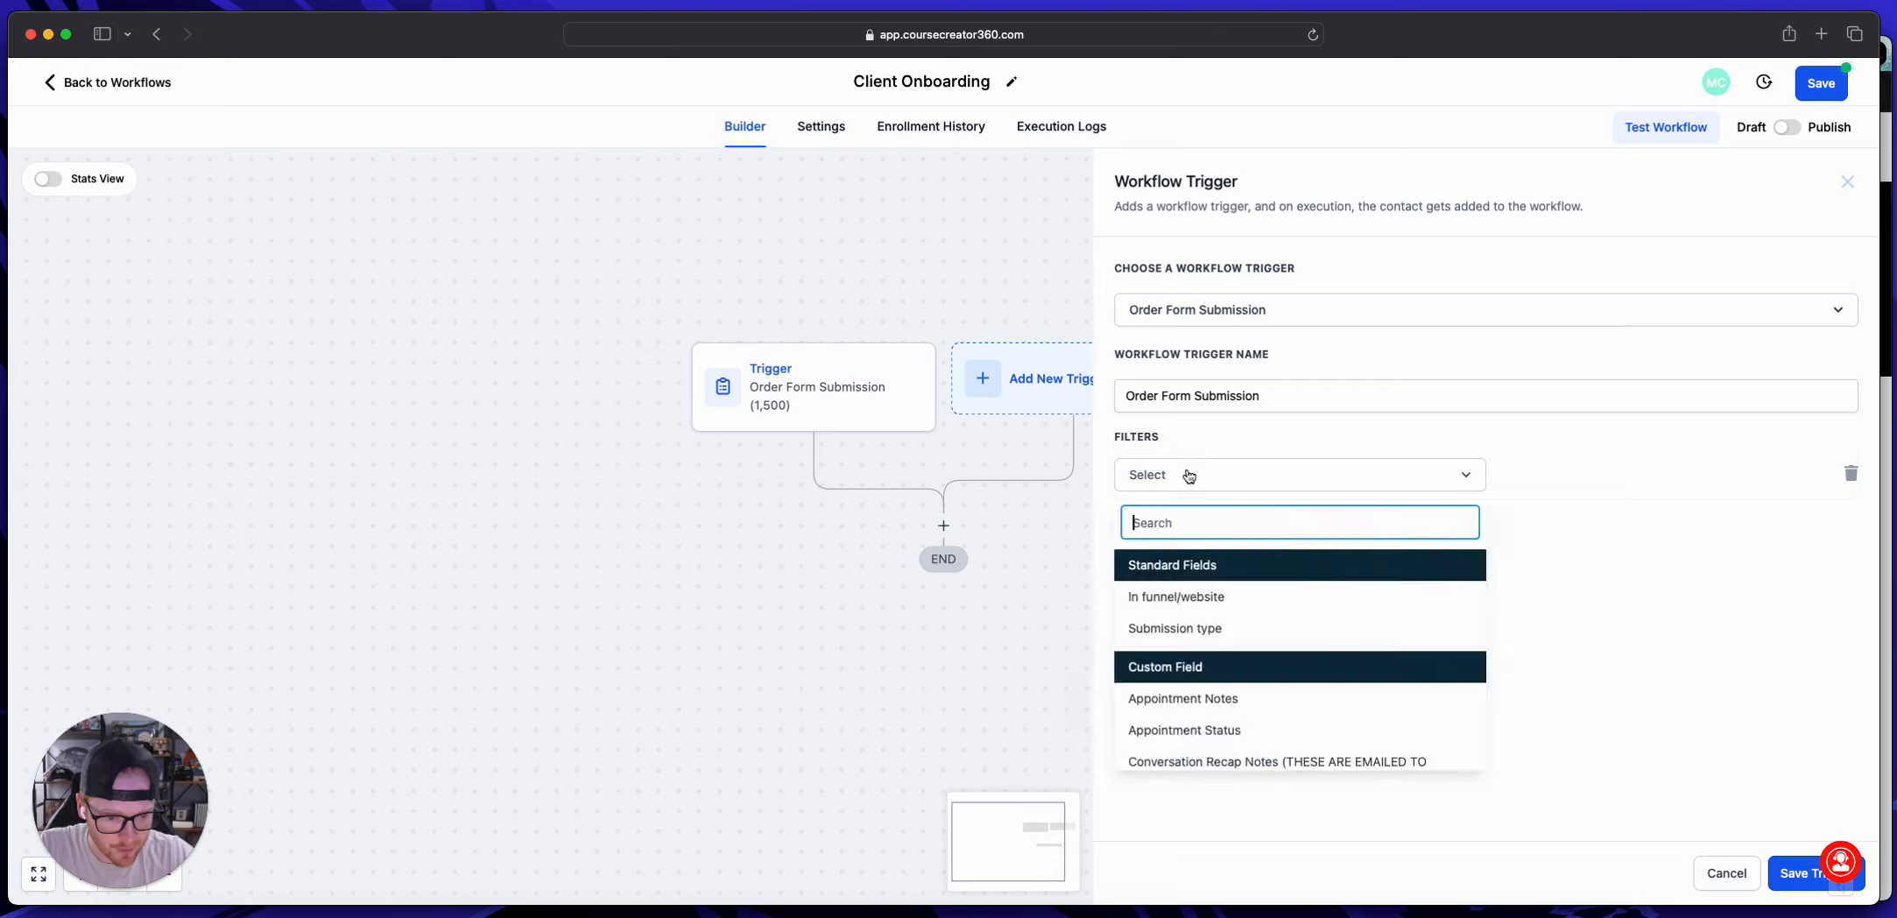
click(1177, 596)
click(1555, 473)
click(1499, 563)
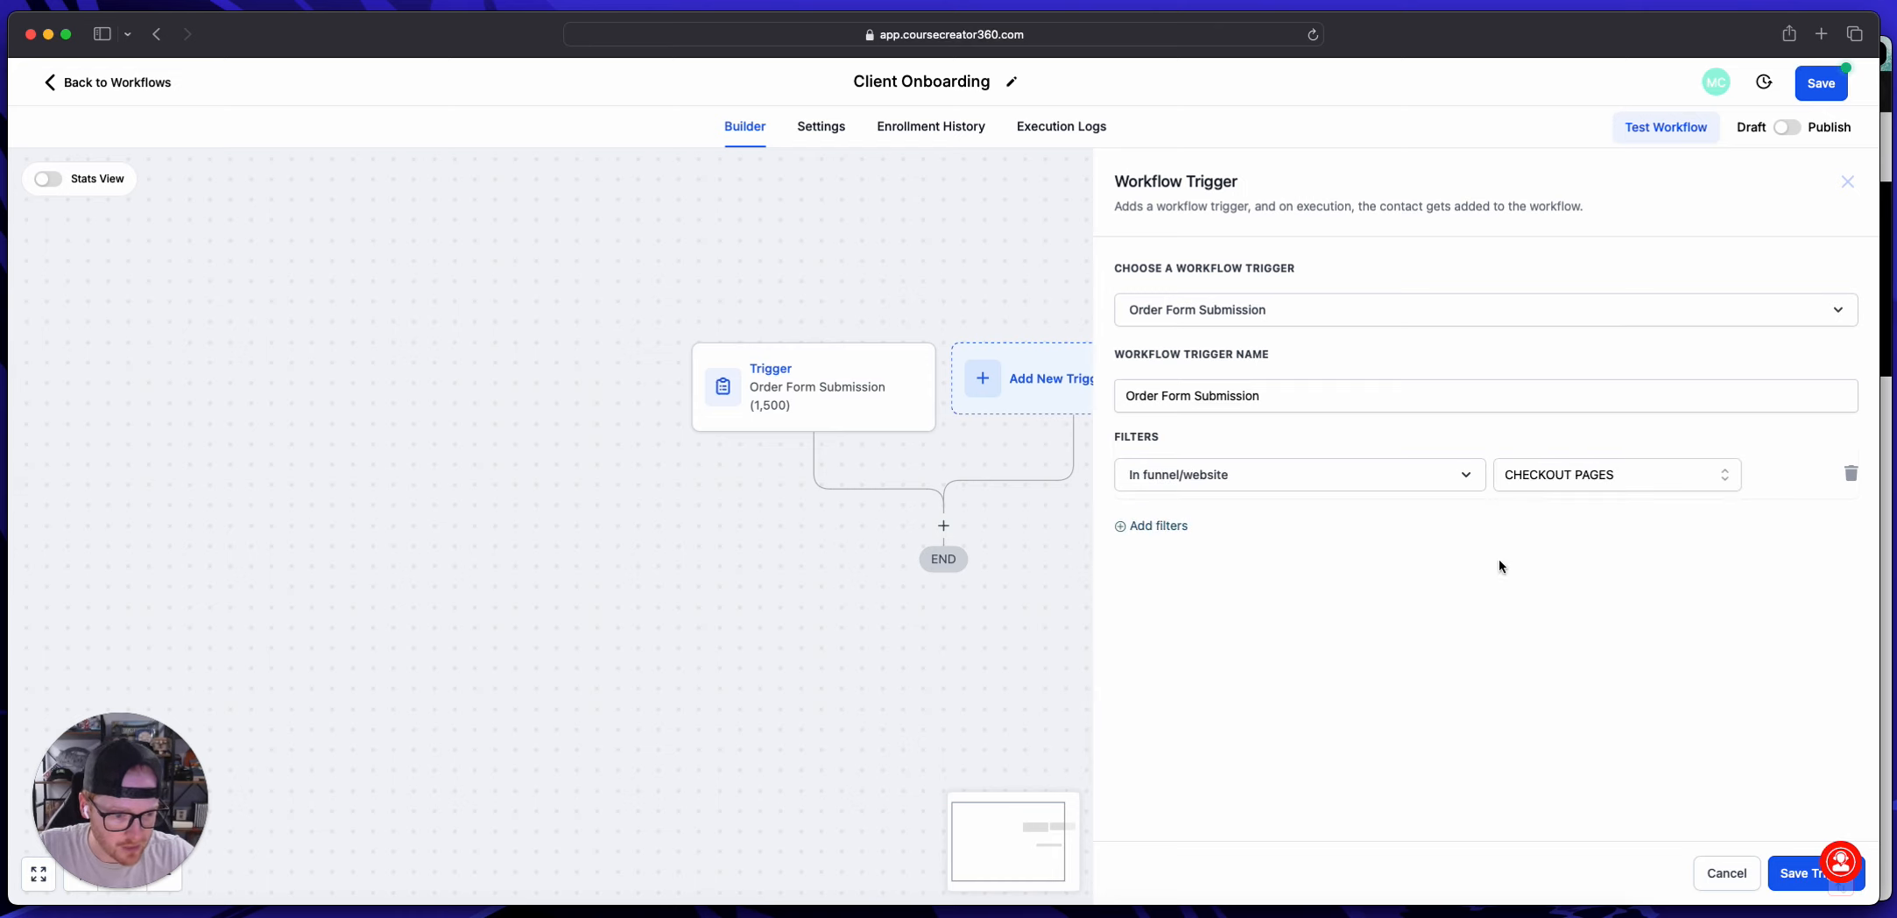
Step: Add a Page is filter set to $3,000 to the second trigger
click(1157, 526)
click(1184, 528)
click(1177, 653)
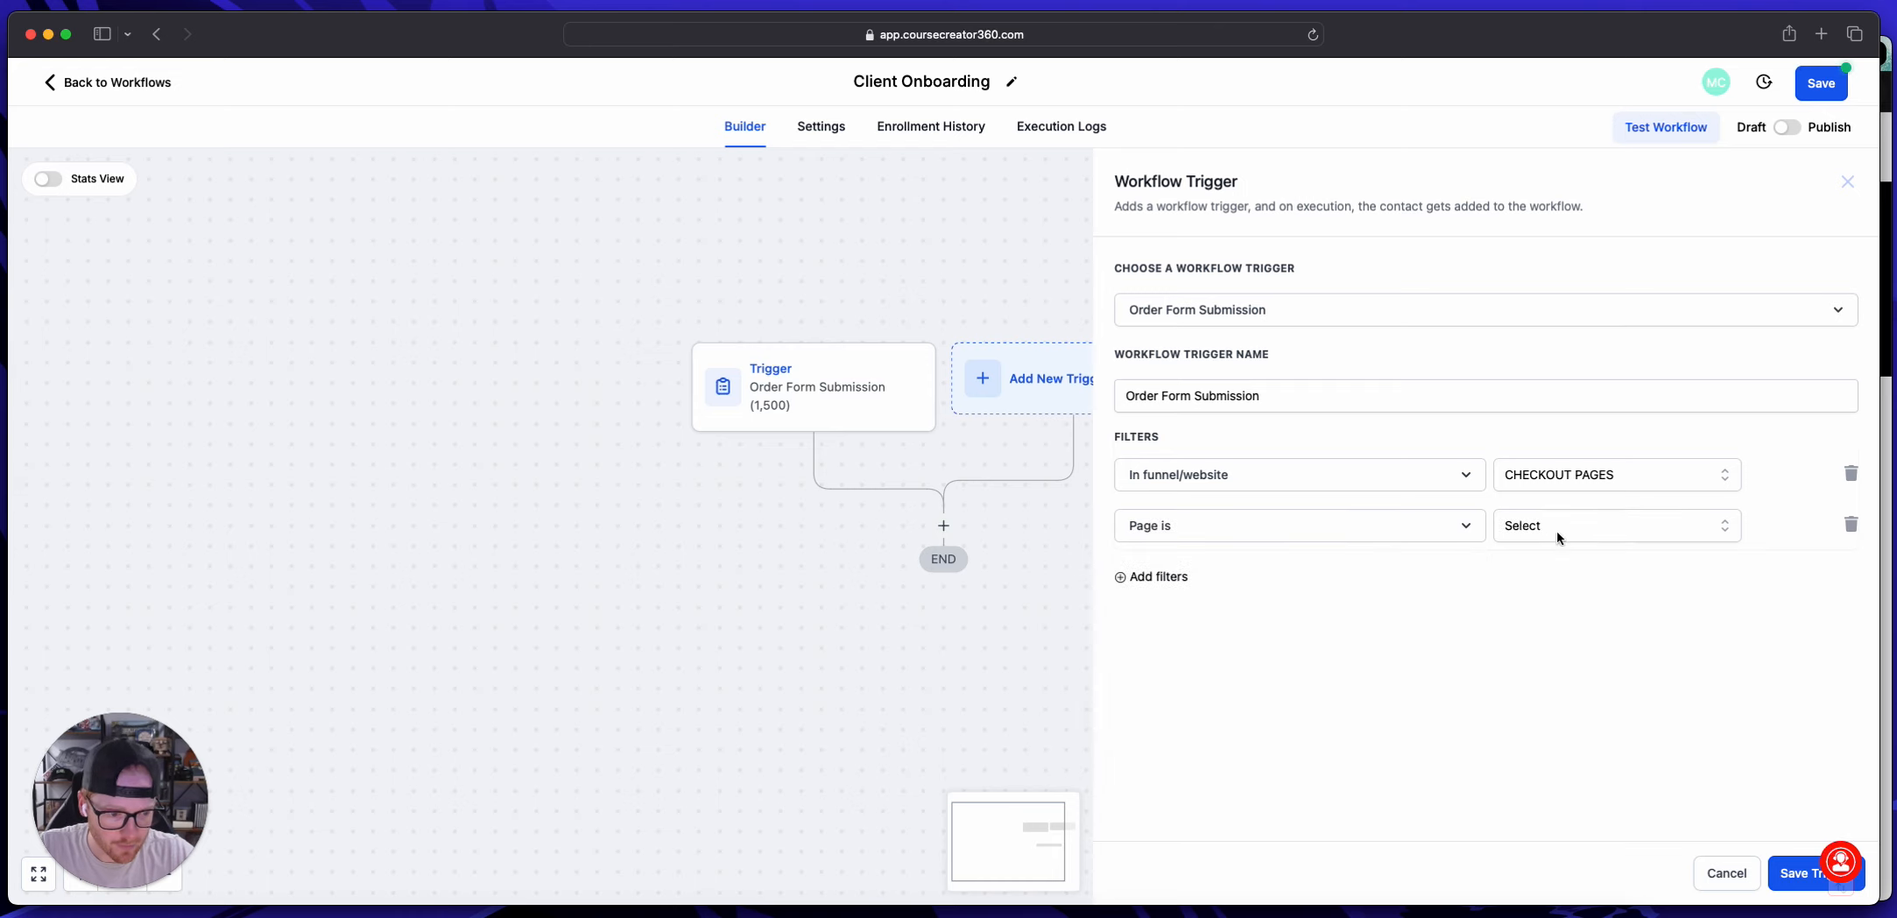
click(1558, 528)
click(1554, 634)
Step: Add a Submission type filter set to Sale to the $3,000 trigger
click(1153, 577)
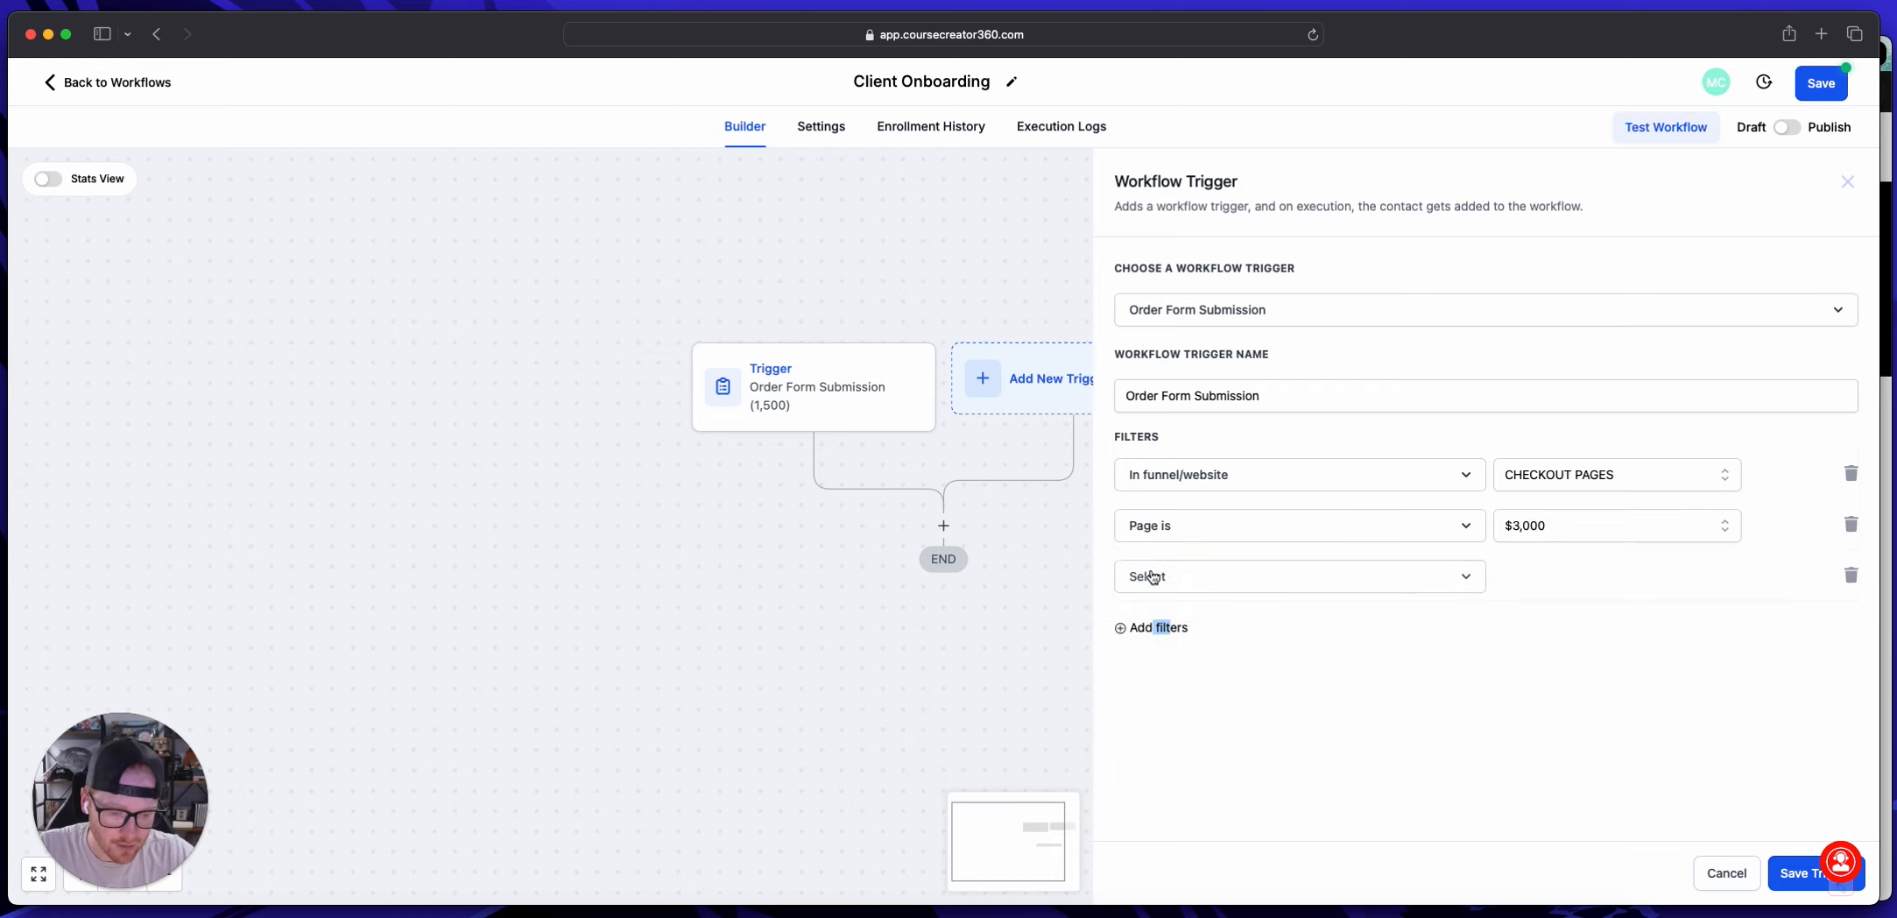
click(1156, 578)
click(1165, 726)
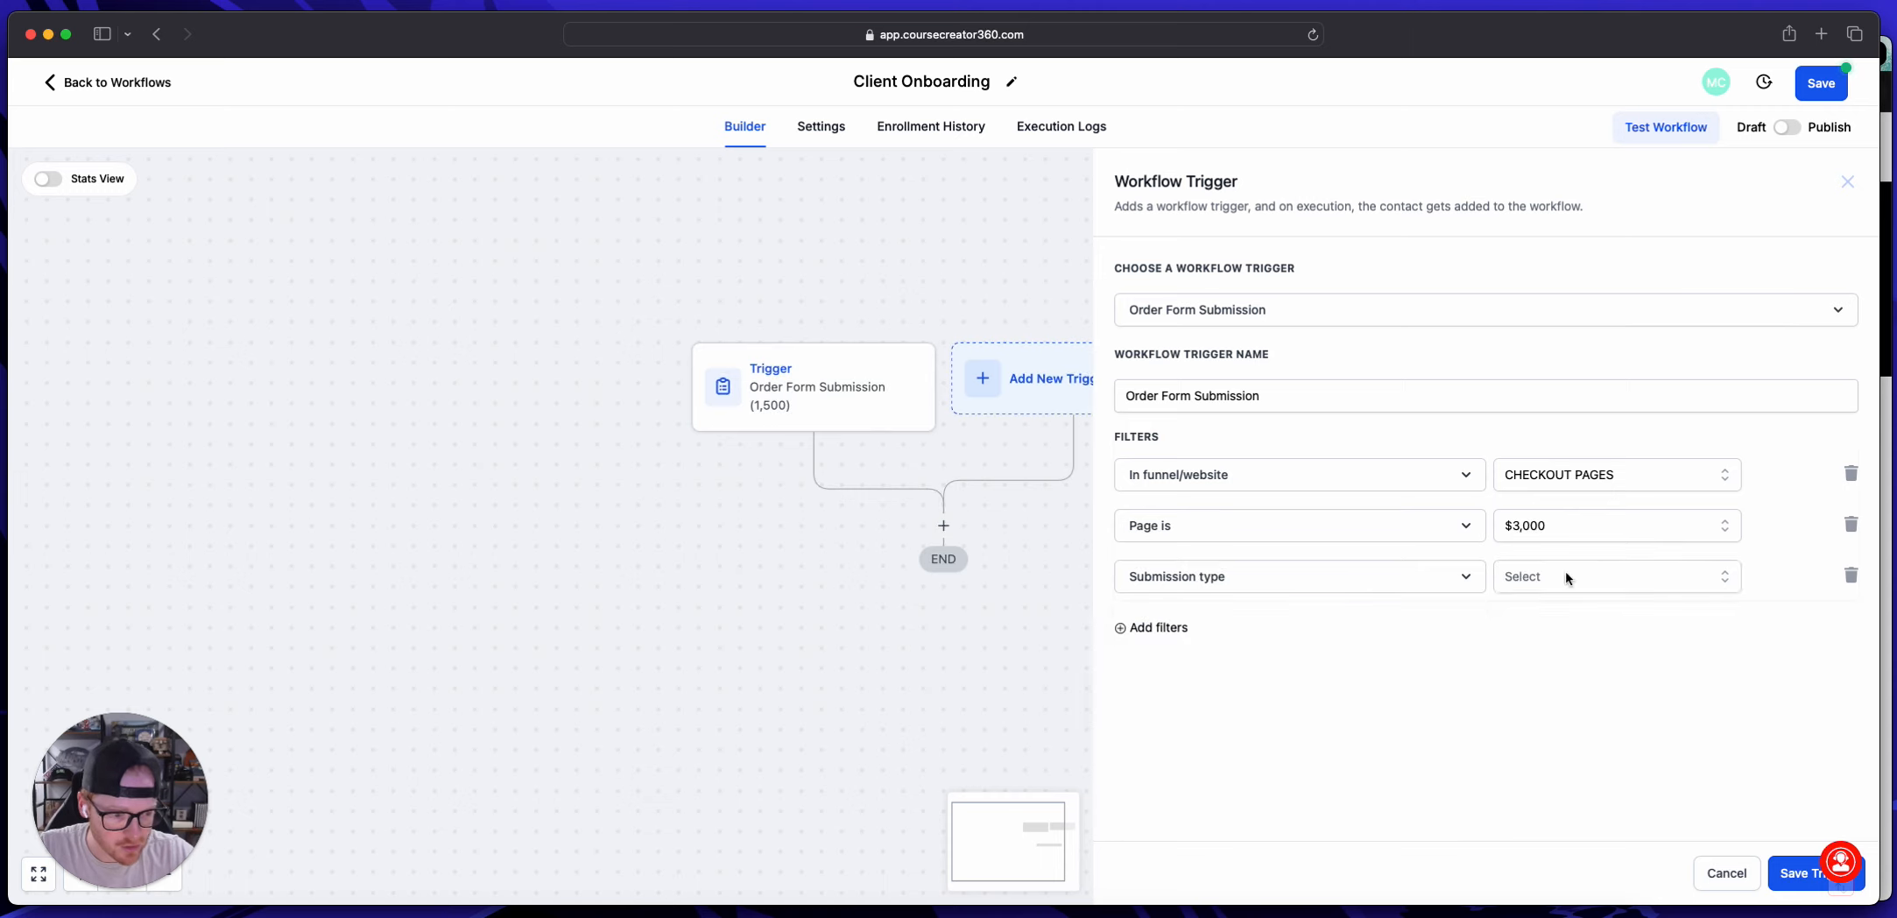
click(1566, 577)
click(1523, 722)
Step: Name the second trigger "Order Form Submission (3,000)" and save it
click(1341, 399)
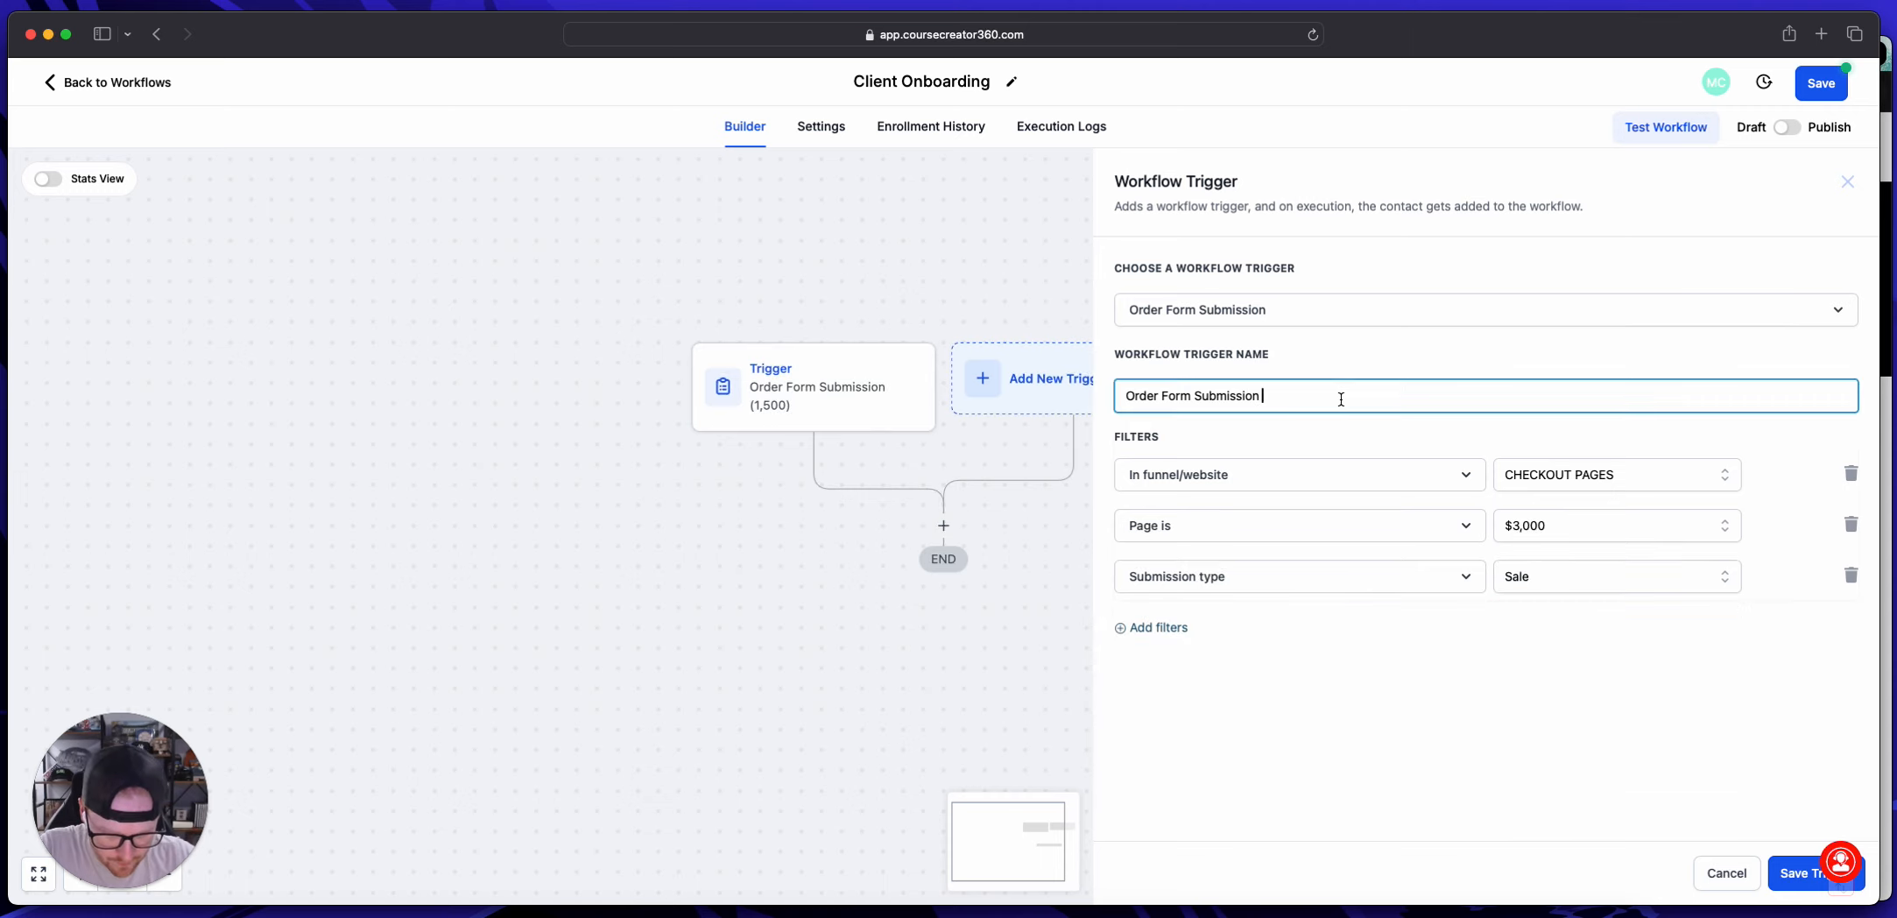
text((3,000))
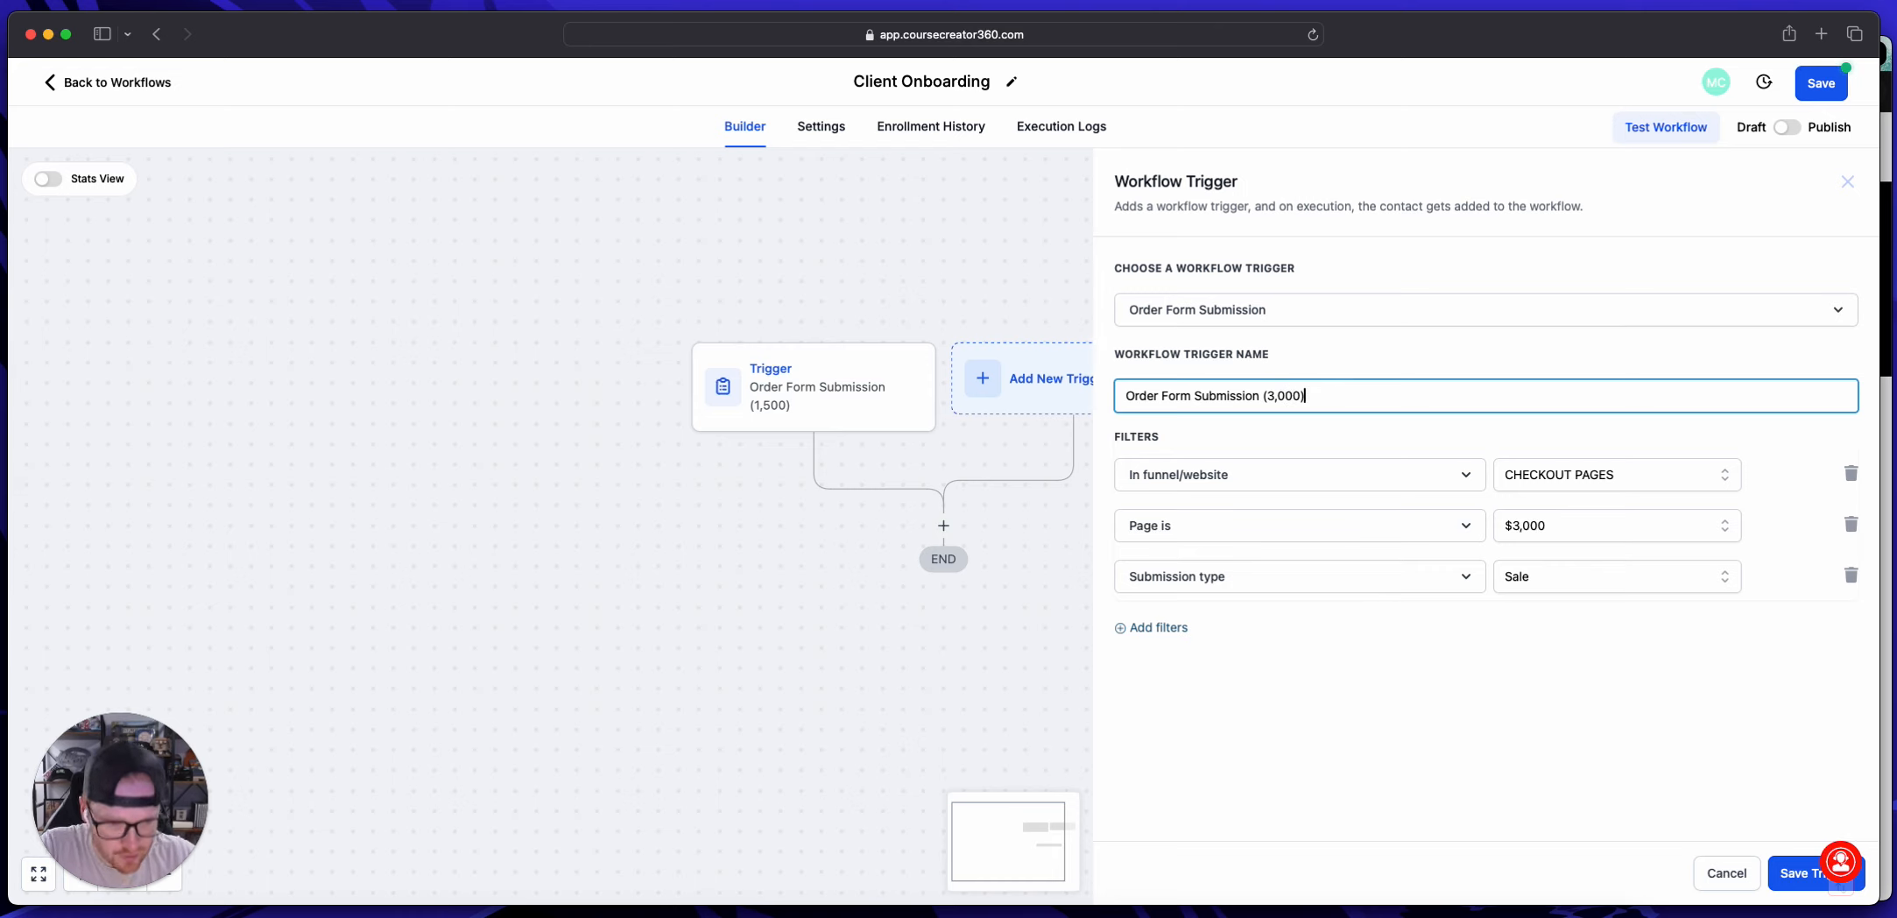
click(1796, 869)
Step: Add a third workflow trigger of type Order Form Submission
click(1169, 390)
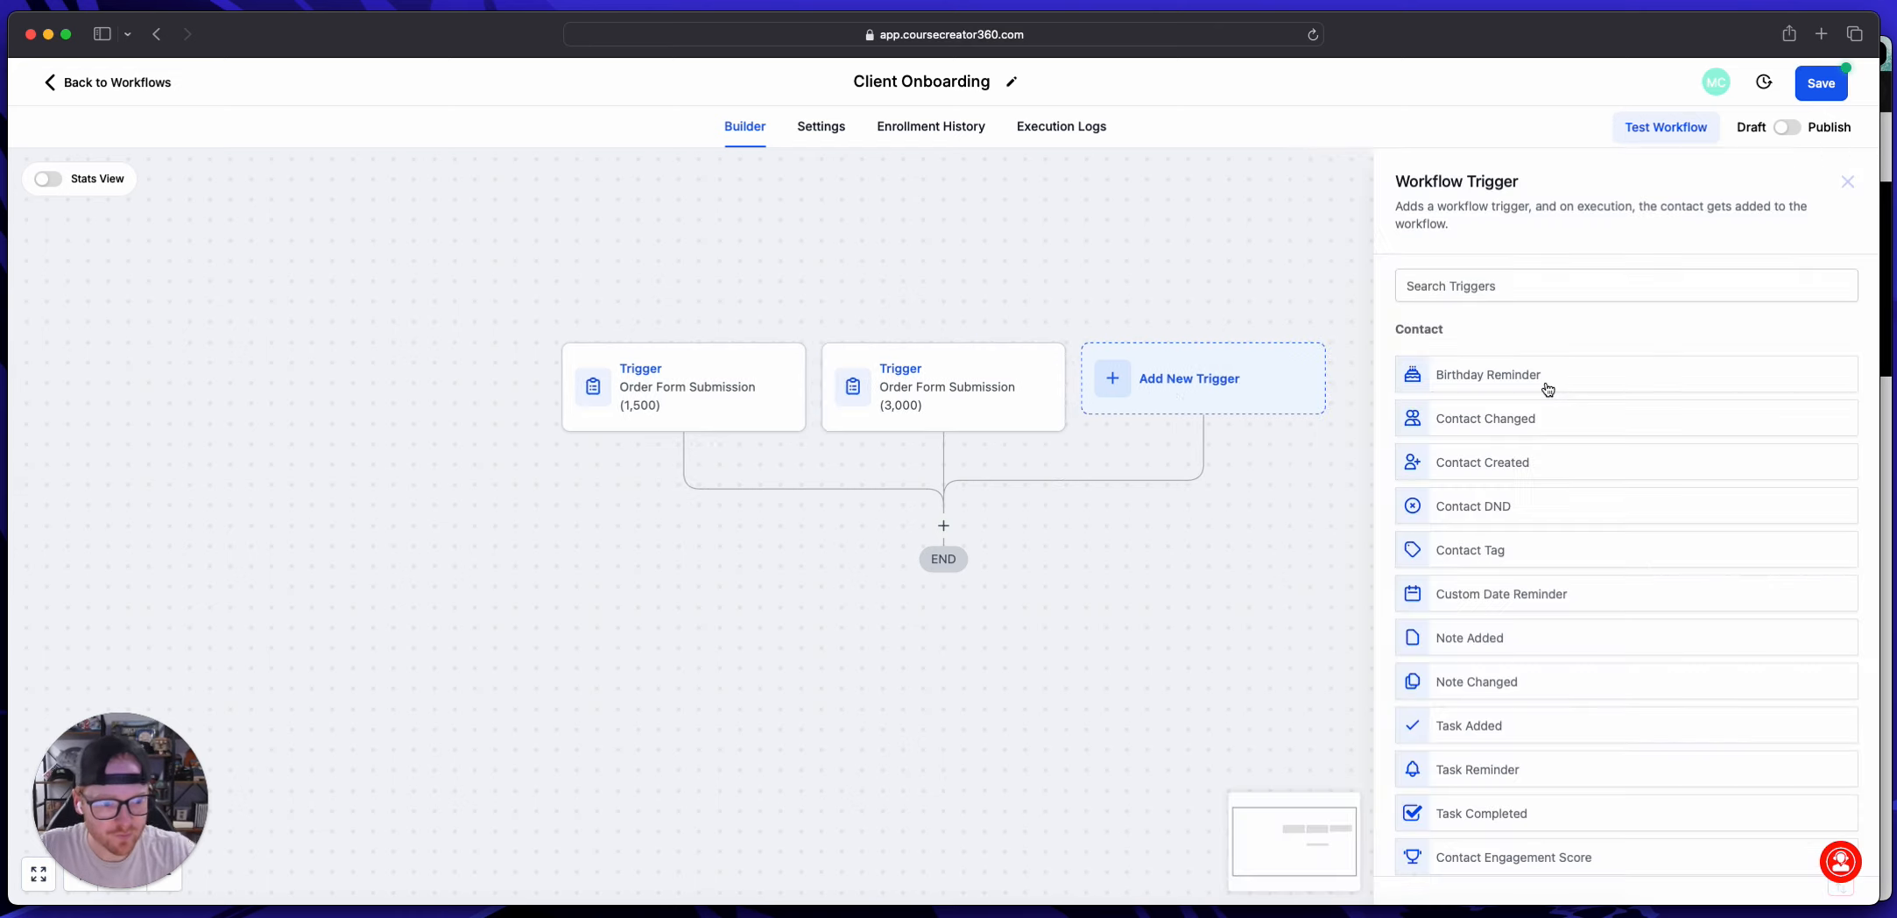
click(1460, 287)
text(order)
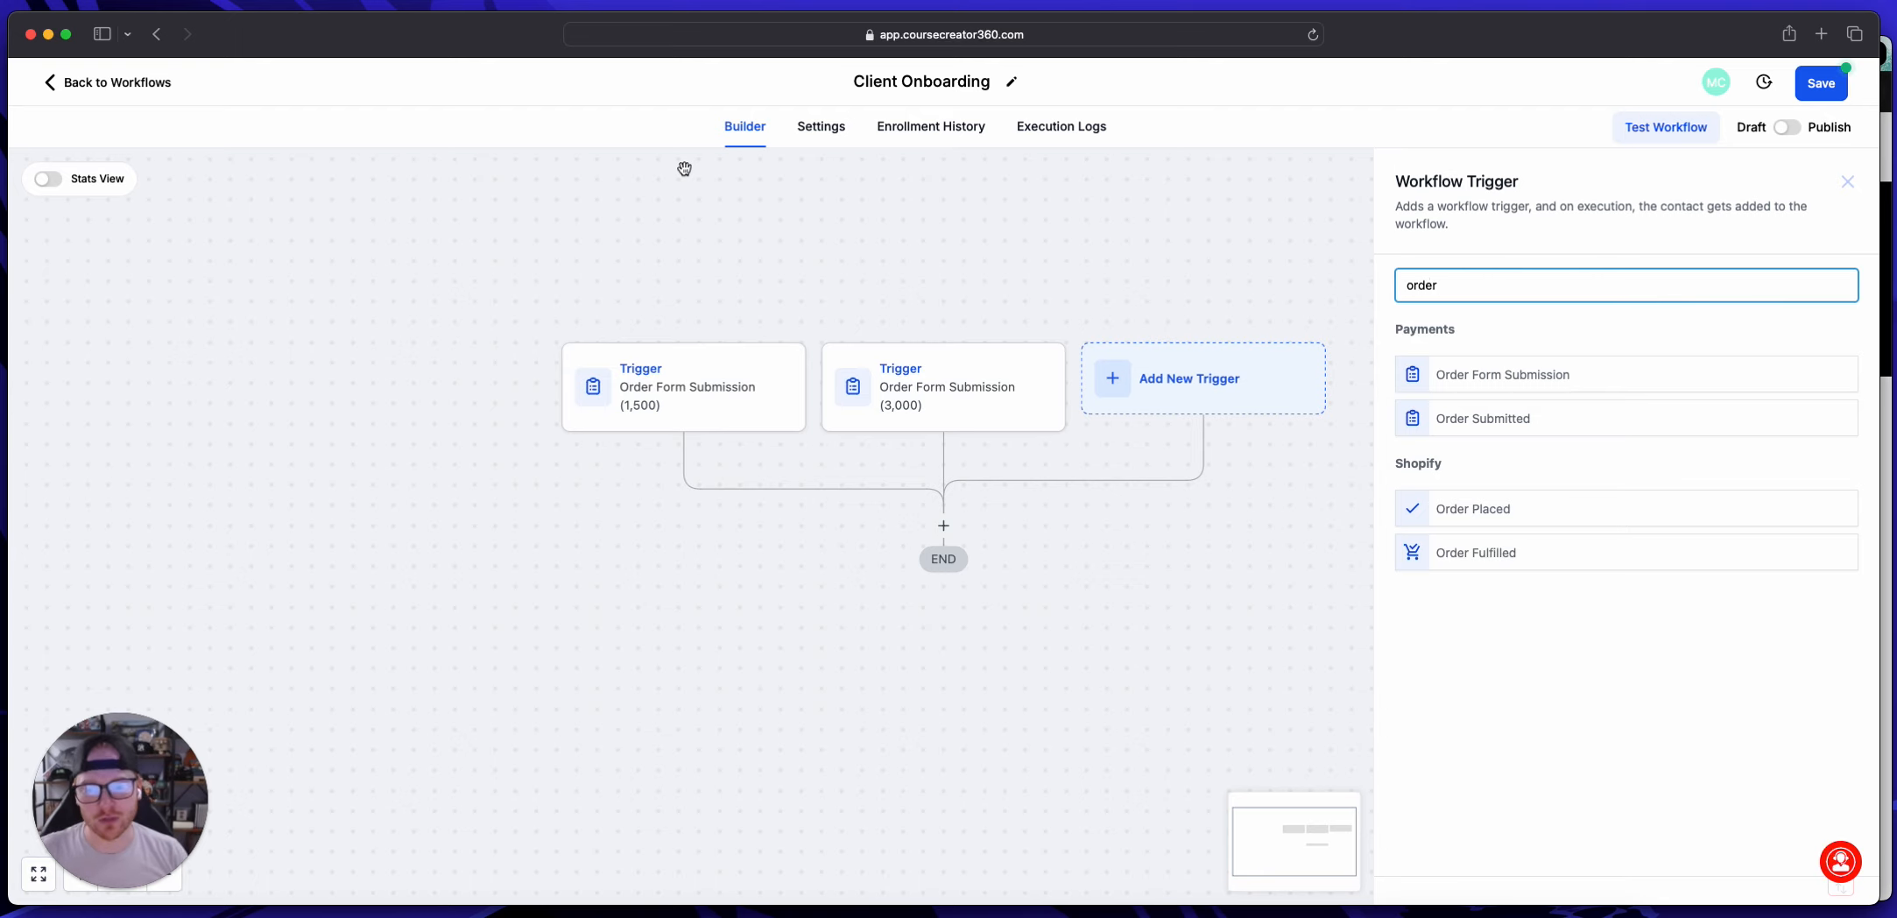
click(1482, 388)
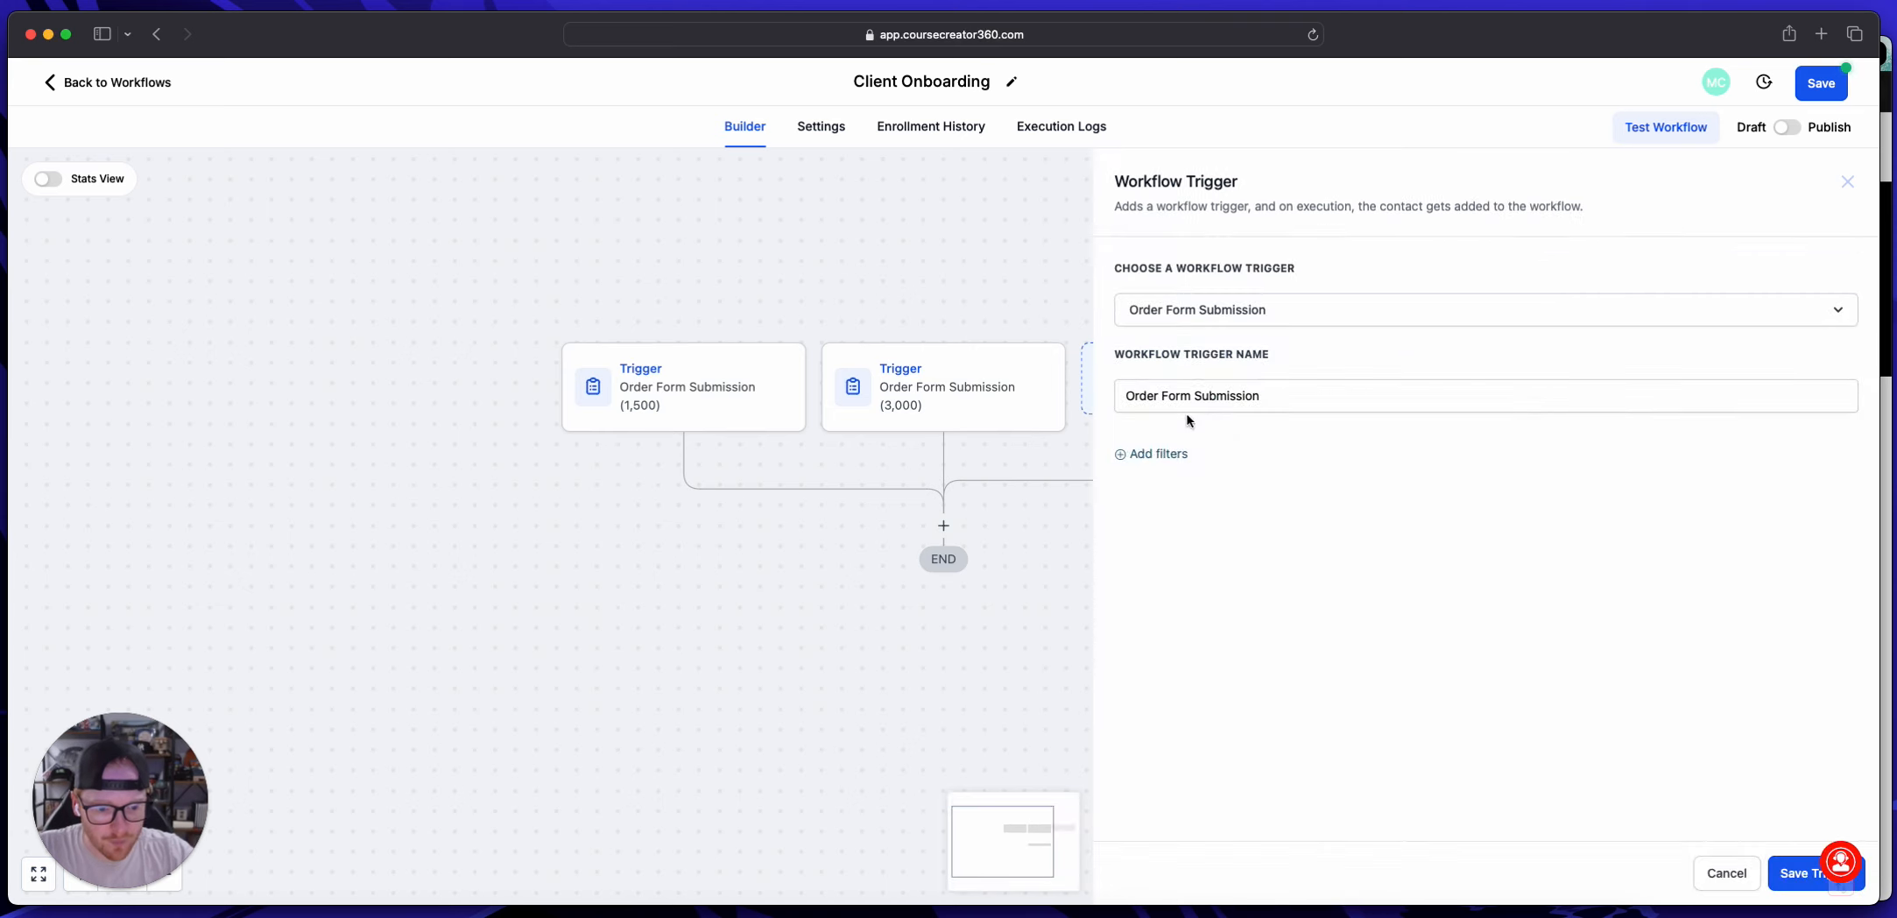
Step: Filter the third trigger by In funnel/website set to CHECKOUT PAGES
click(1169, 457)
click(1179, 487)
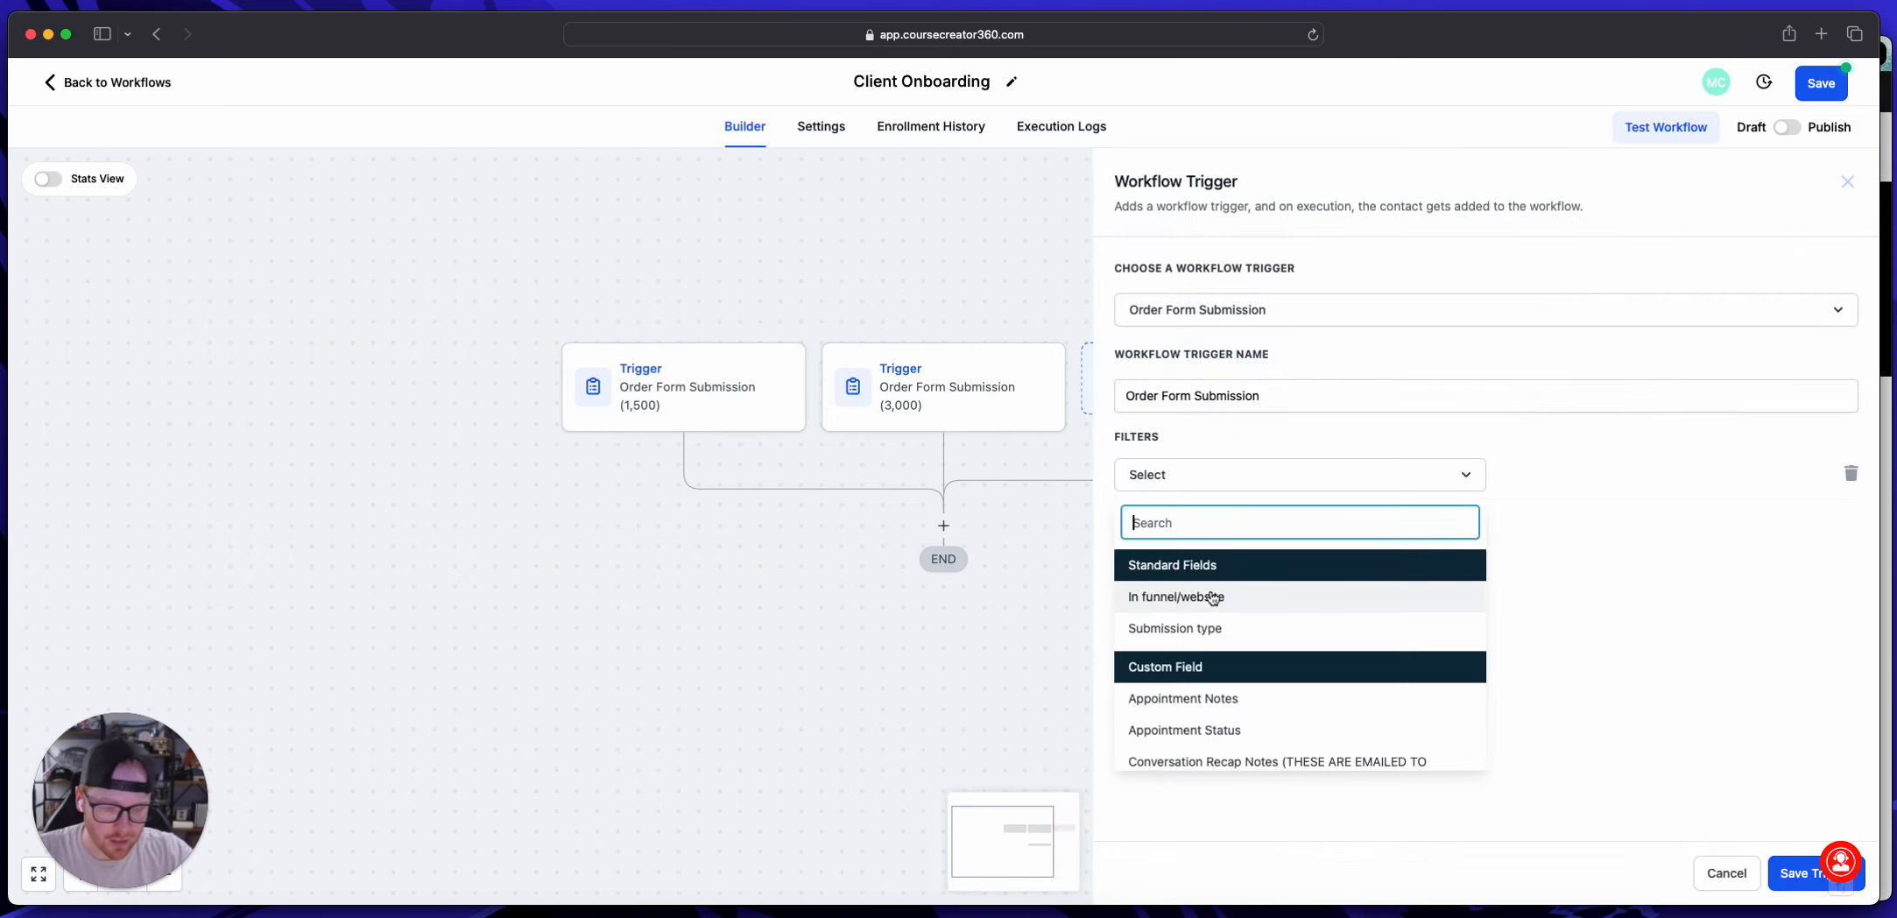
click(1217, 628)
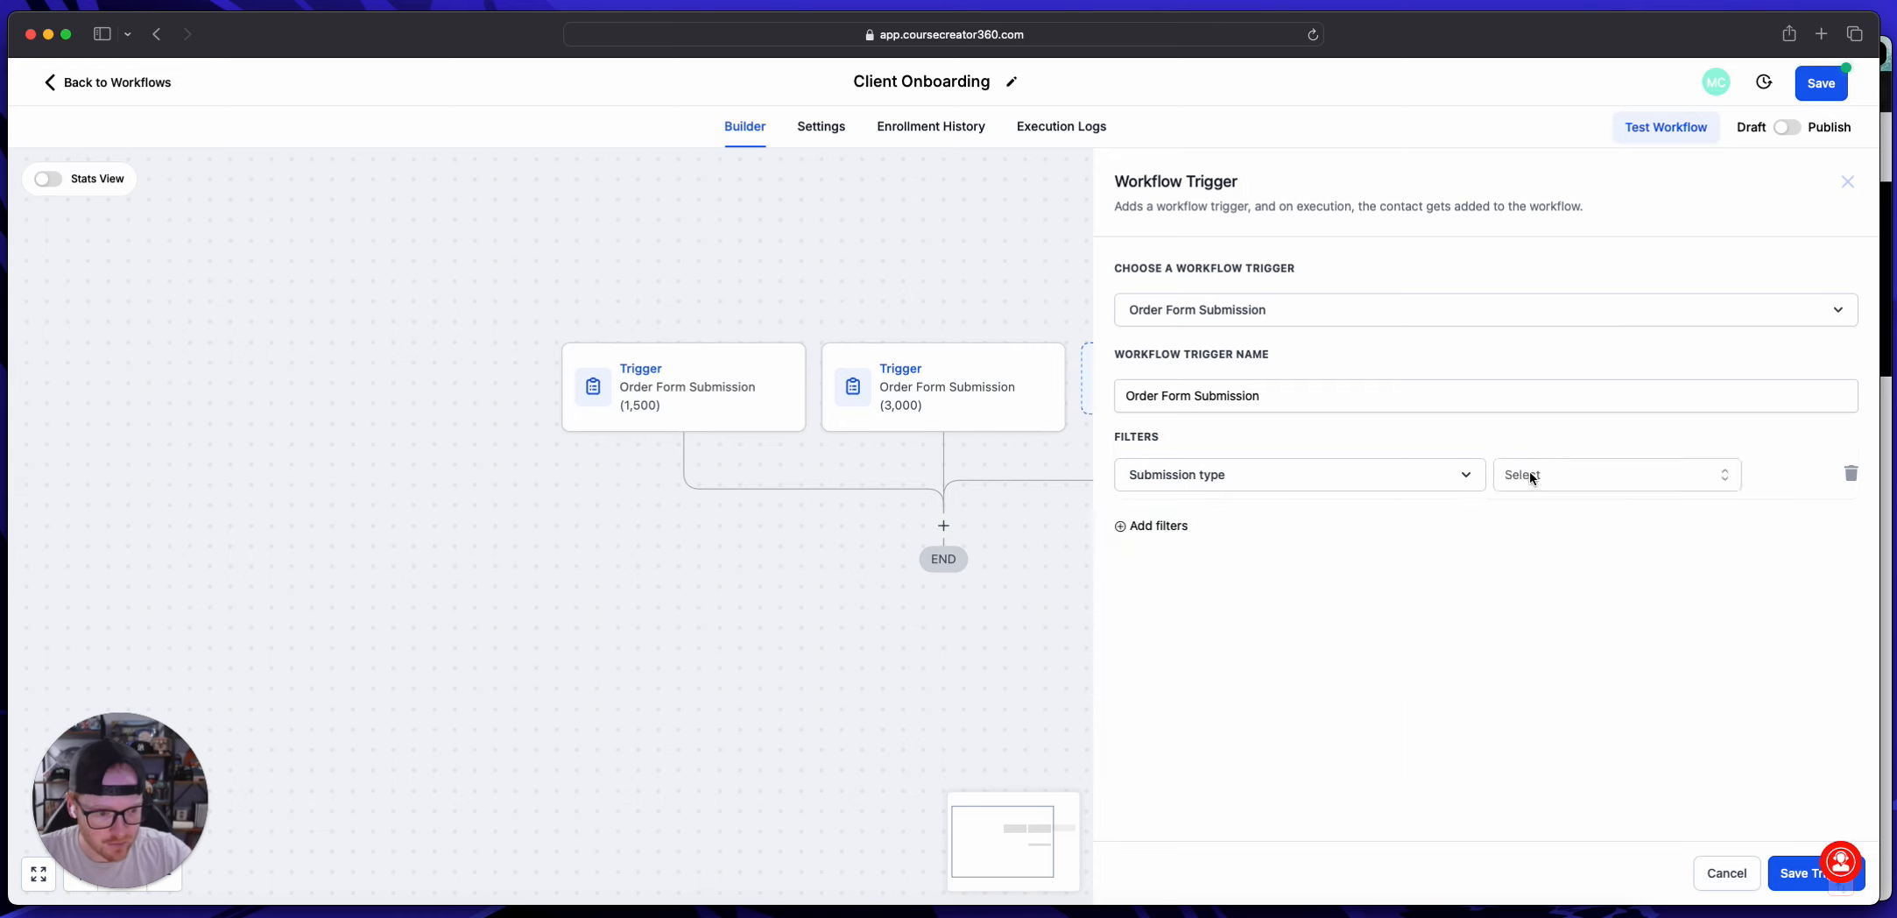
click(1529, 478)
click(1342, 477)
click(1218, 596)
click(1558, 478)
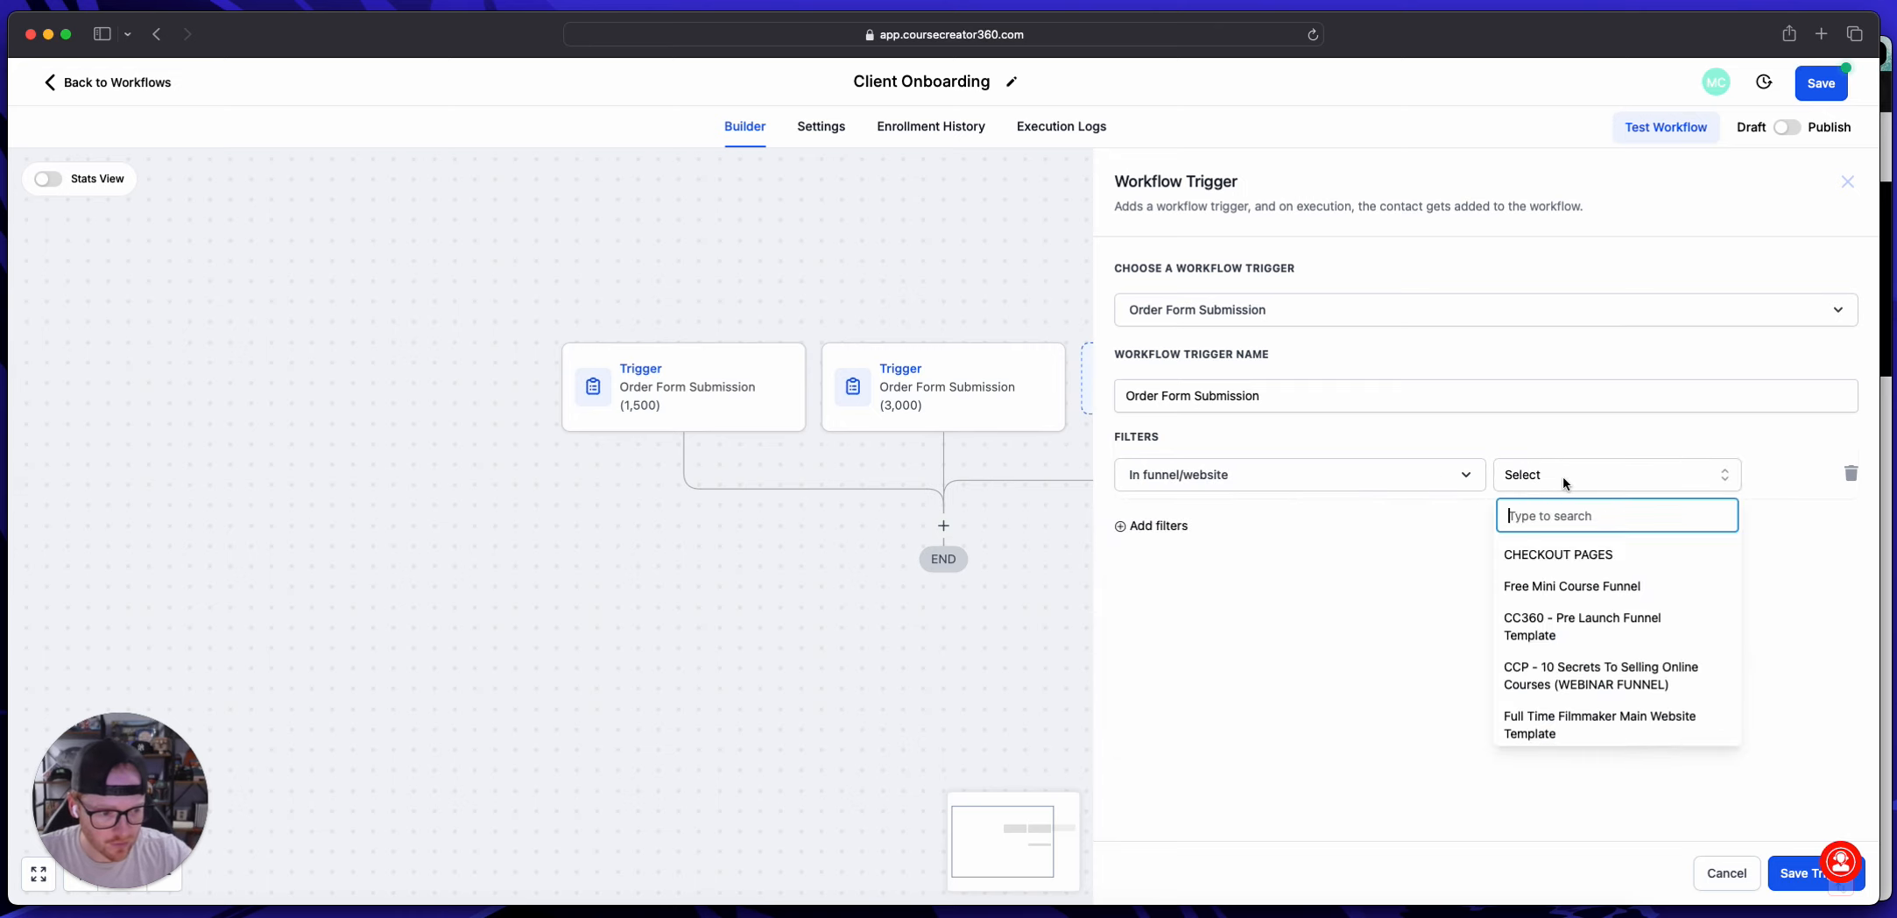
click(1563, 554)
Step: Add a Page is filter set to $5,000 to the third trigger
click(1149, 525)
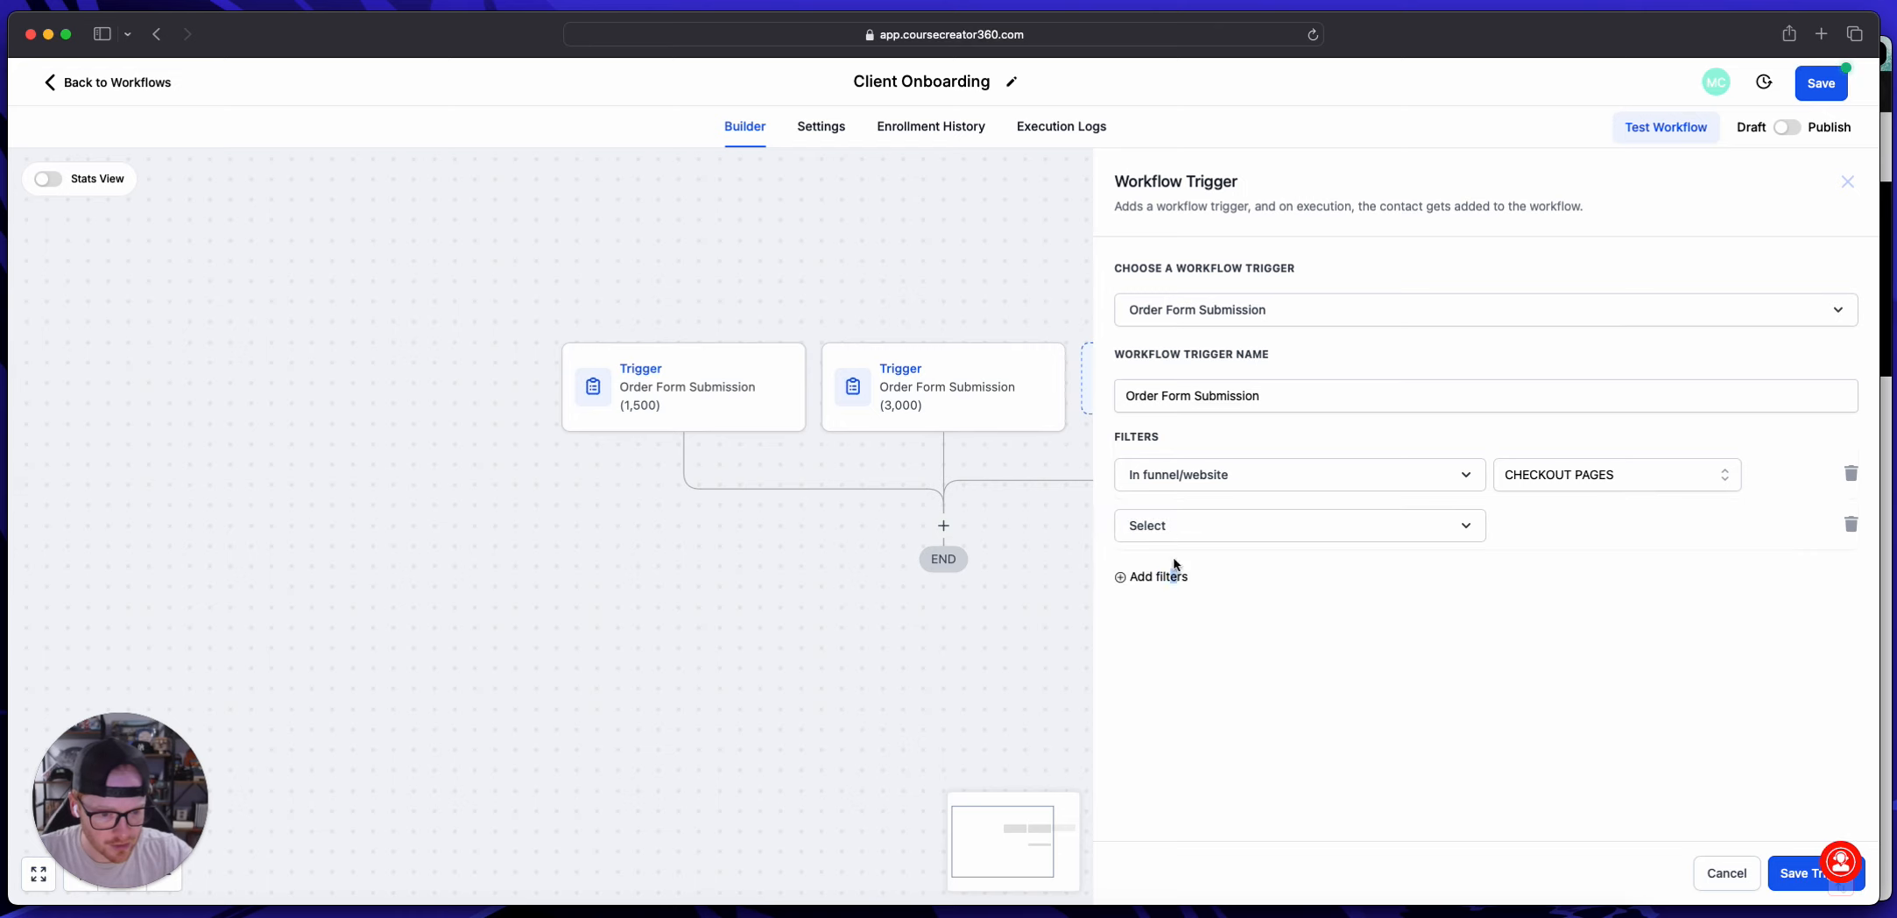
click(1173, 537)
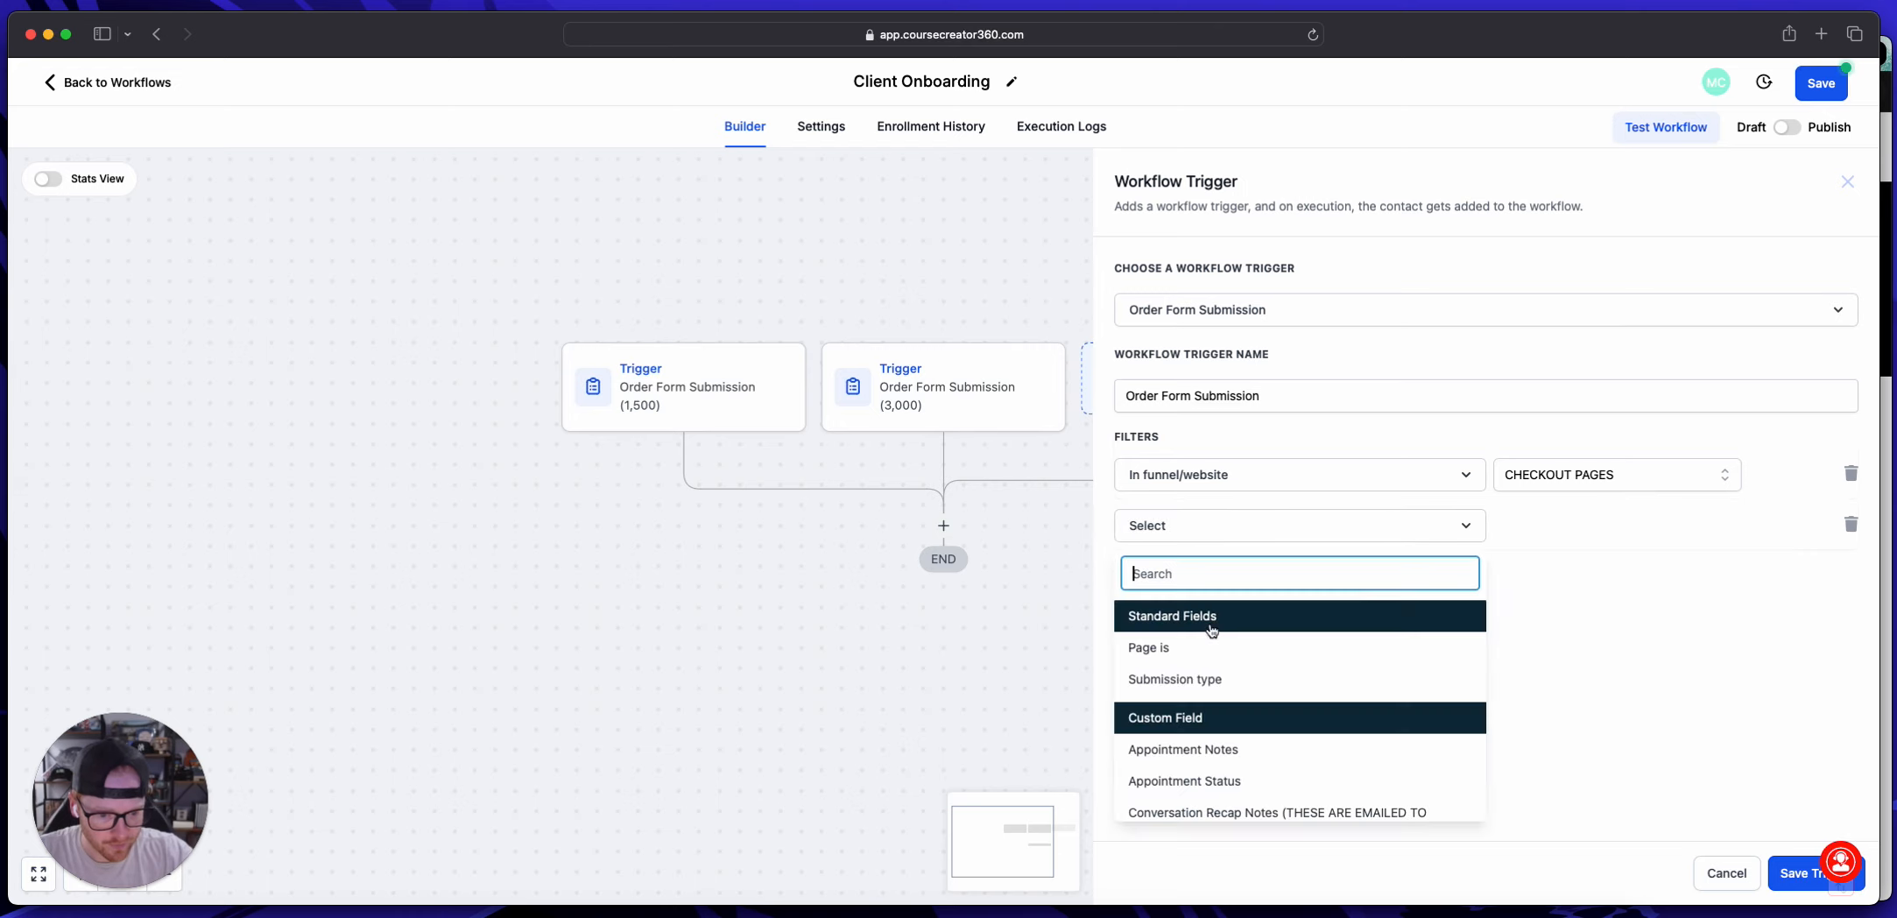
click(1165, 649)
click(1515, 540)
click(1549, 674)
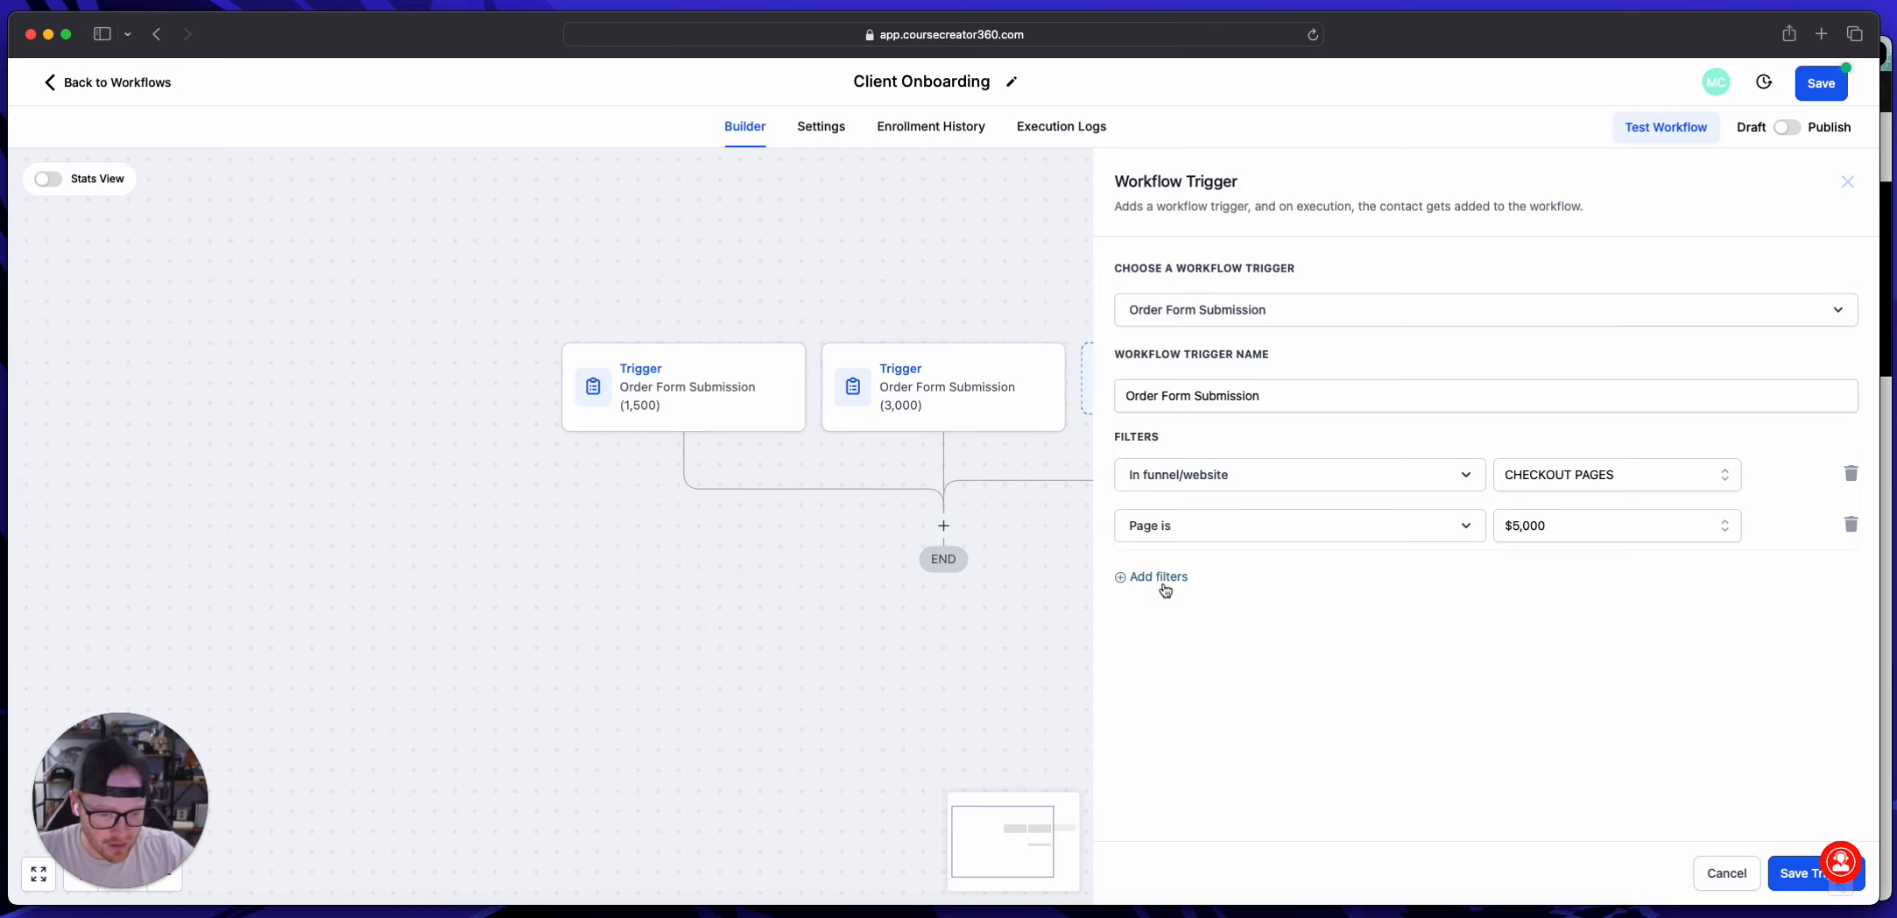
Step: Add a Submission type filter set to Sale to the $5,000 trigger
click(1165, 578)
click(1177, 588)
click(1208, 728)
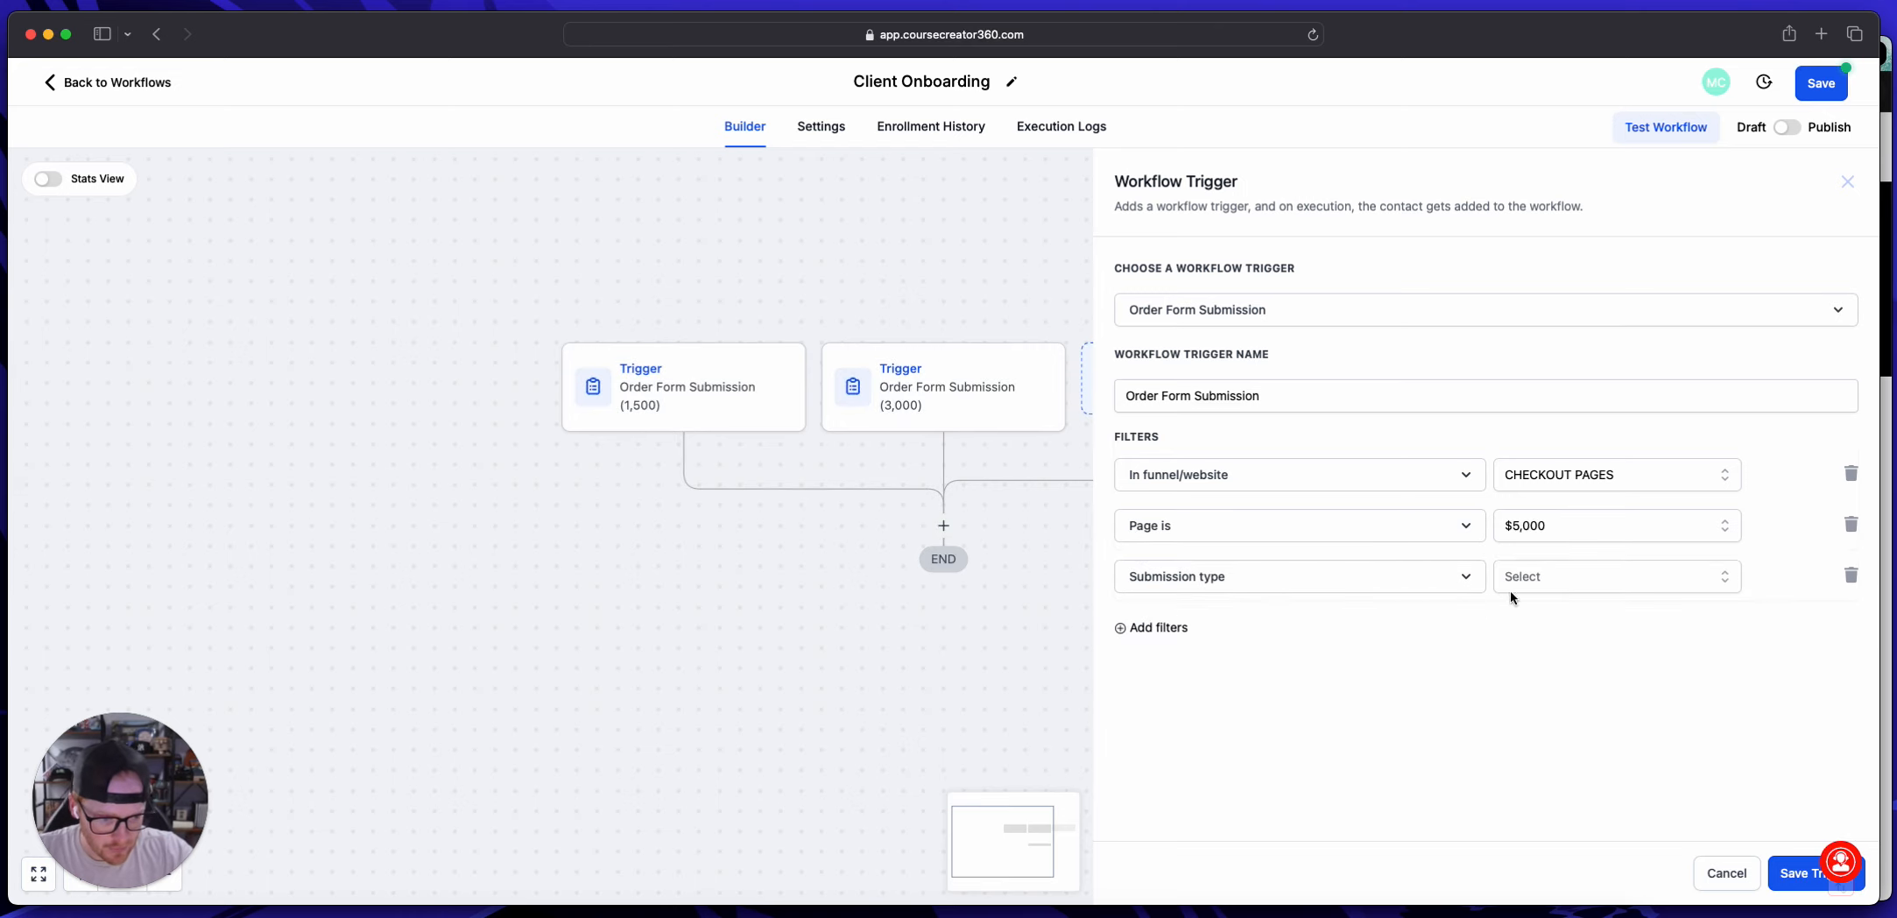
click(1542, 589)
click(1545, 719)
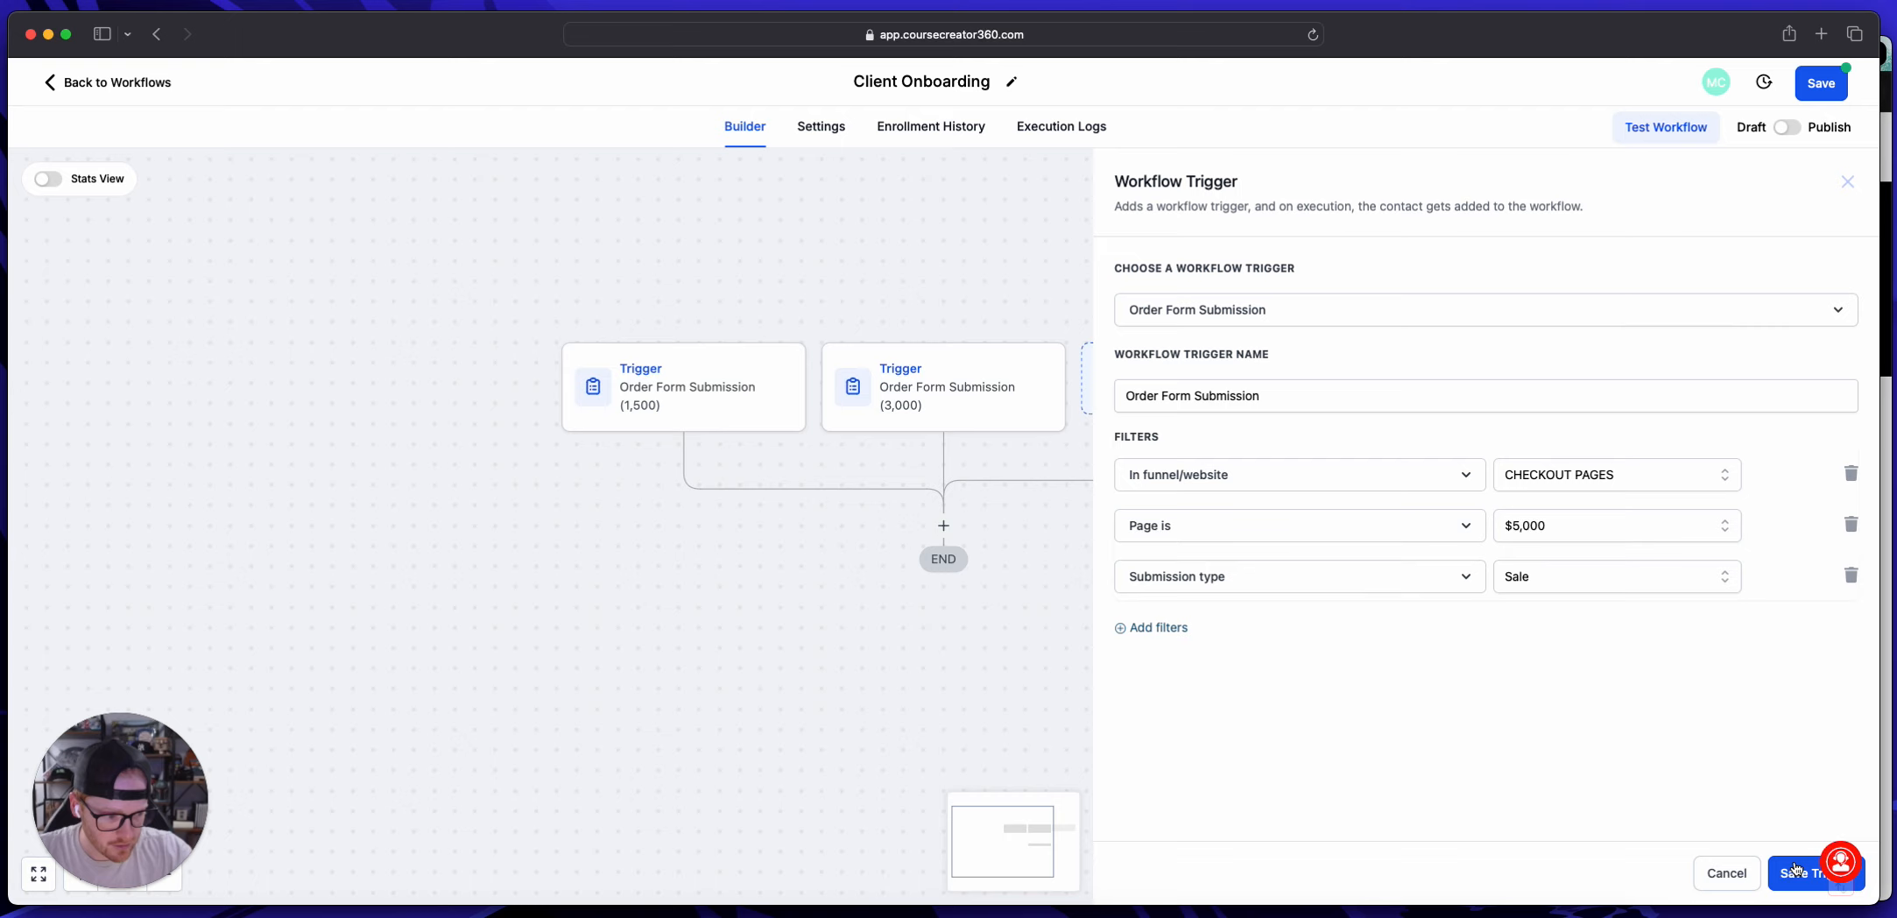
Step: Name the third trigger "Order Form Submission (5,000)"
click(1347, 394)
text(()
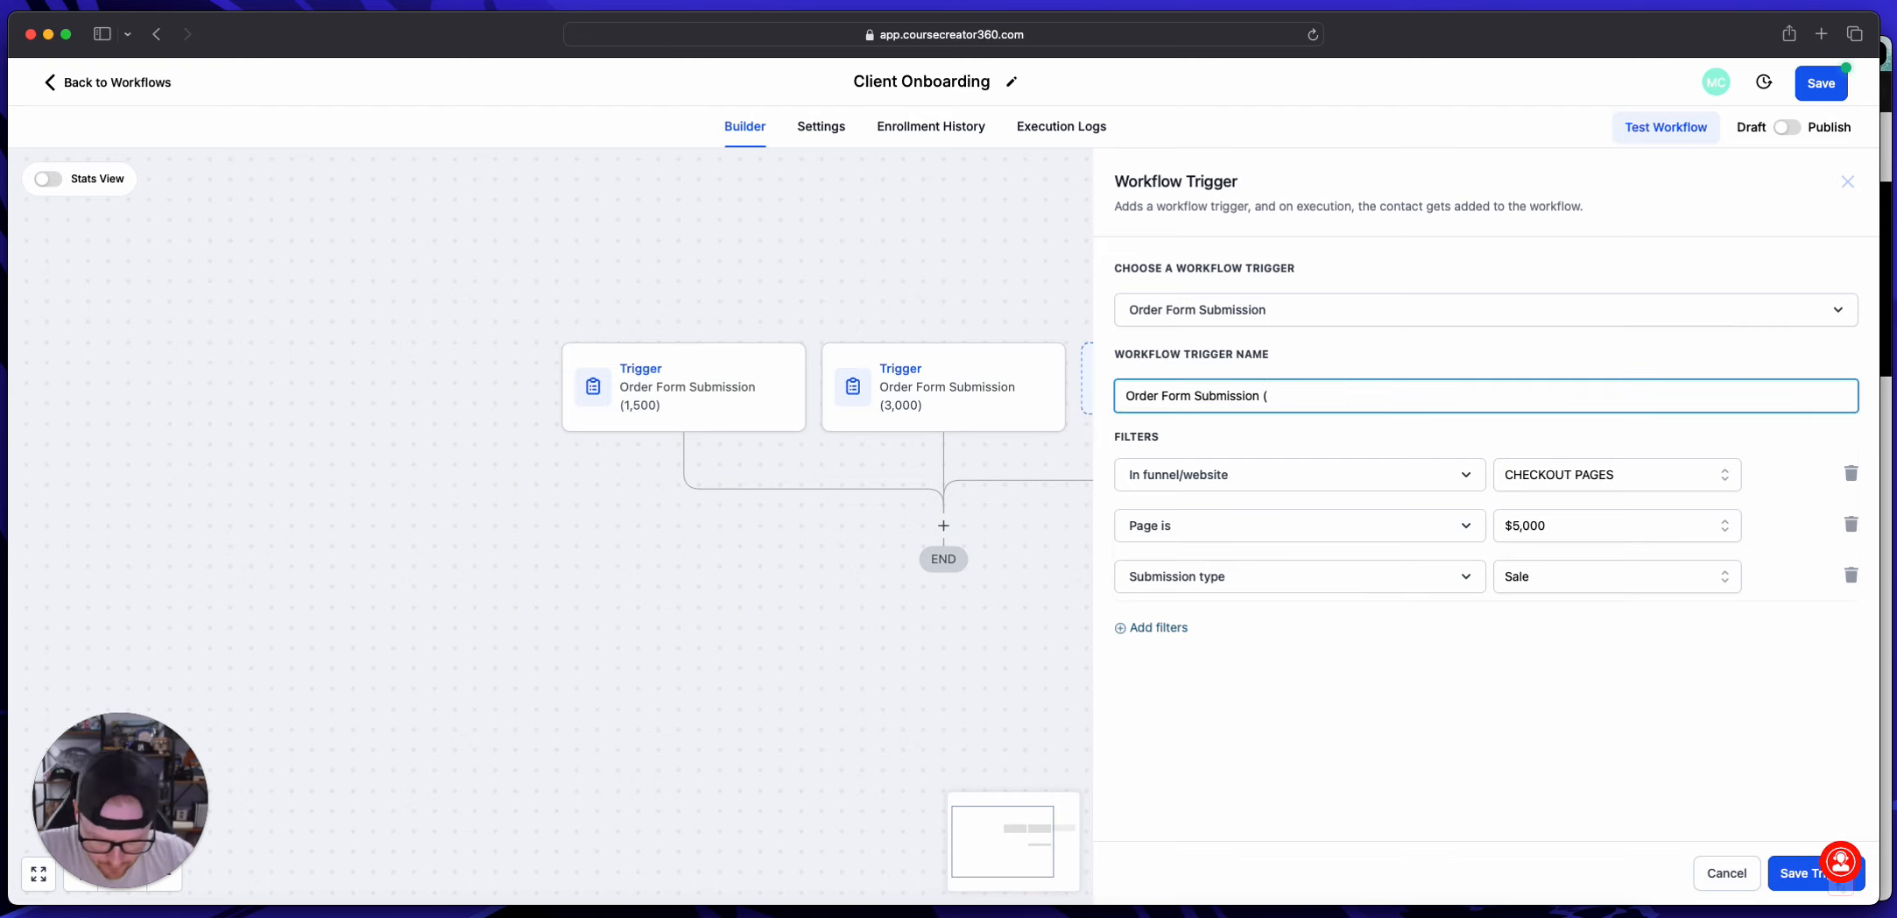
text(5,000)
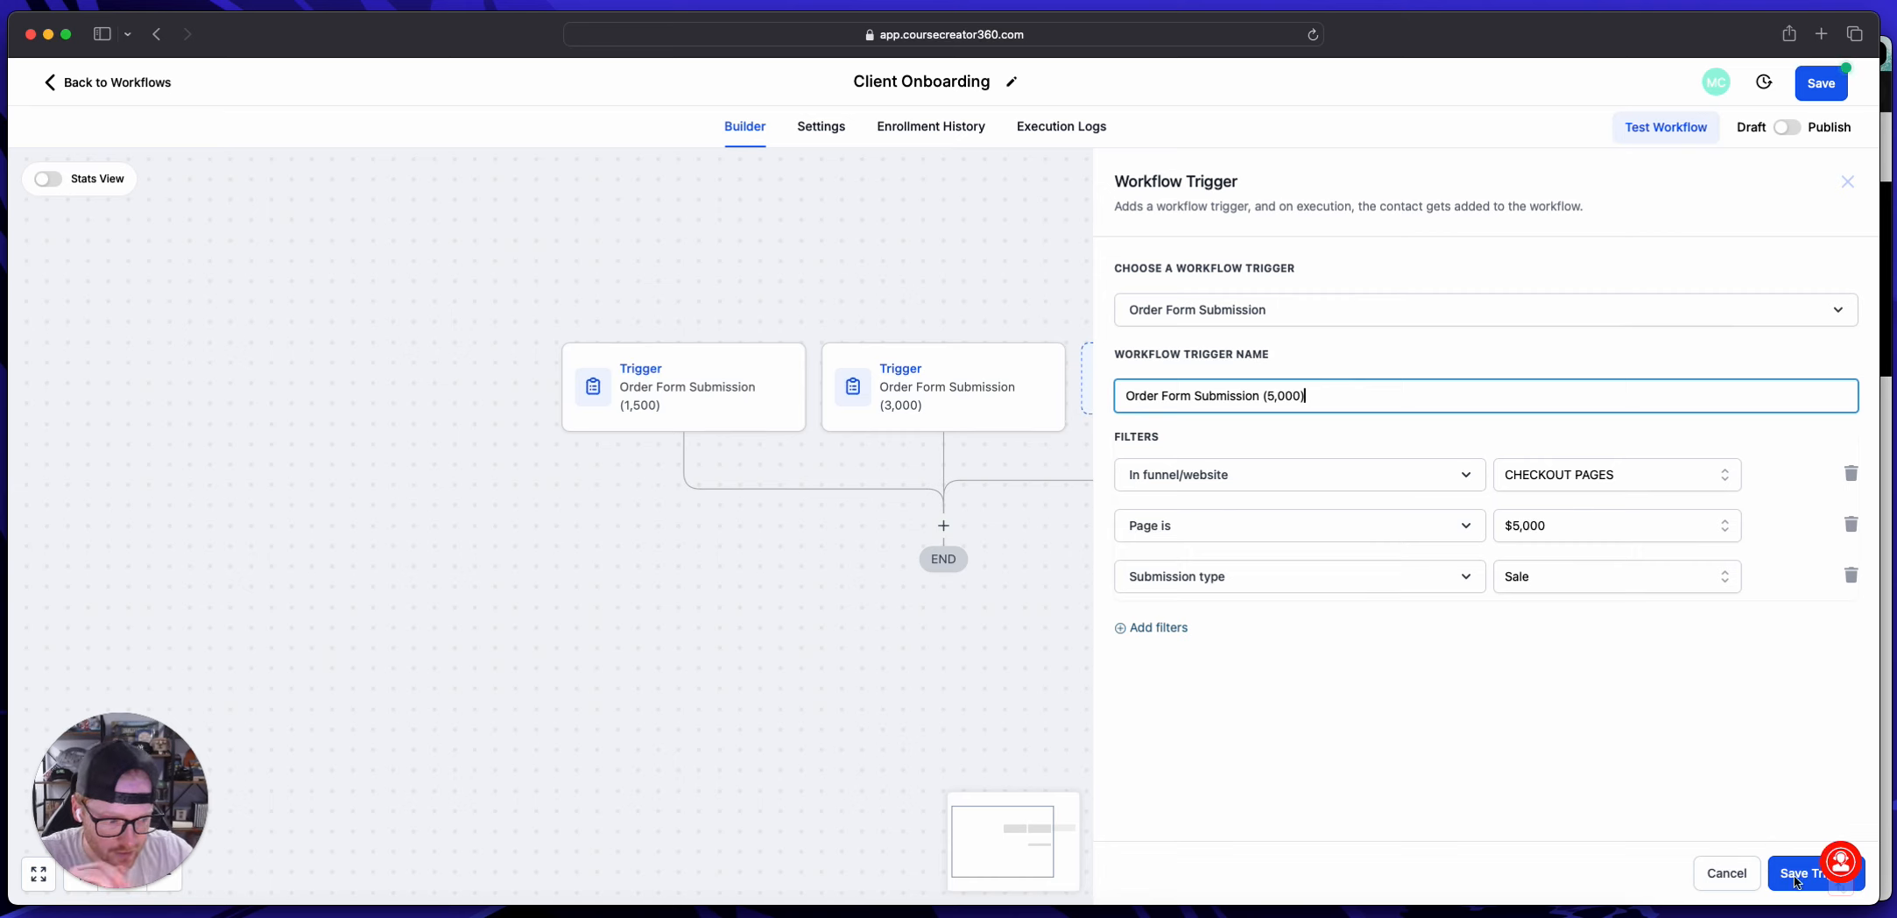
Step: Save the $5,000 order form trigger to the workflow
click(1796, 874)
click(943, 528)
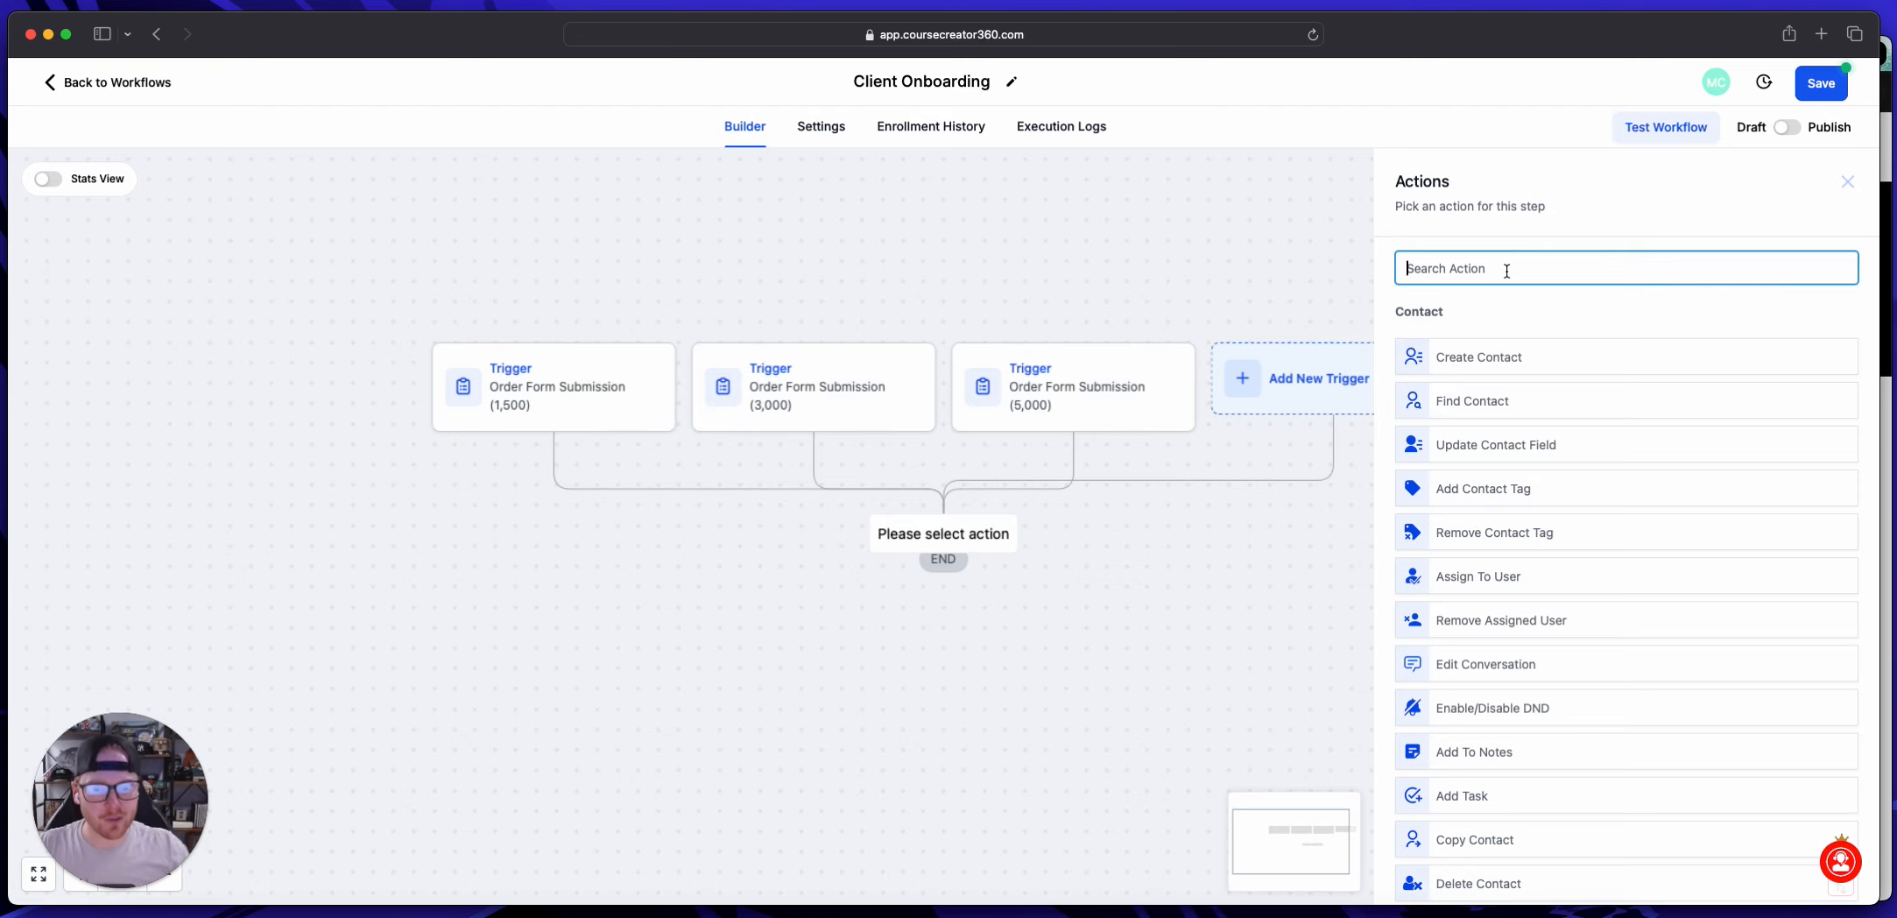
click(1058, 271)
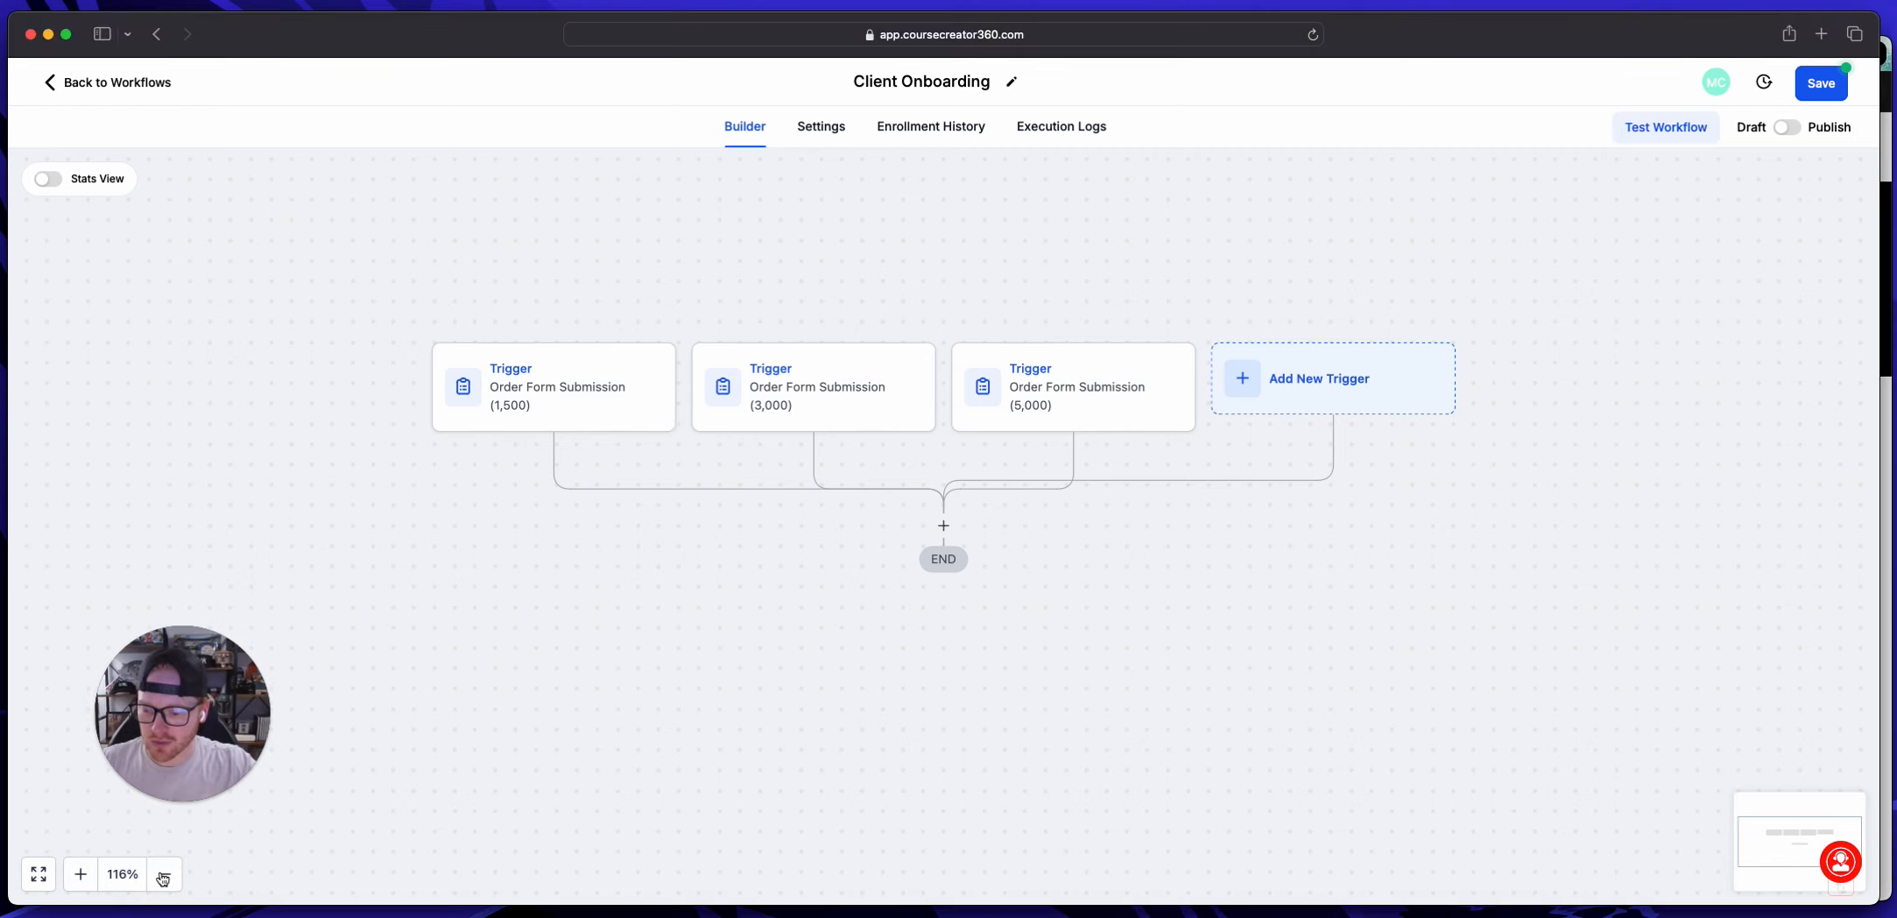
click(164, 878)
click(164, 877)
click(164, 878)
click(86, 875)
click(86, 875)
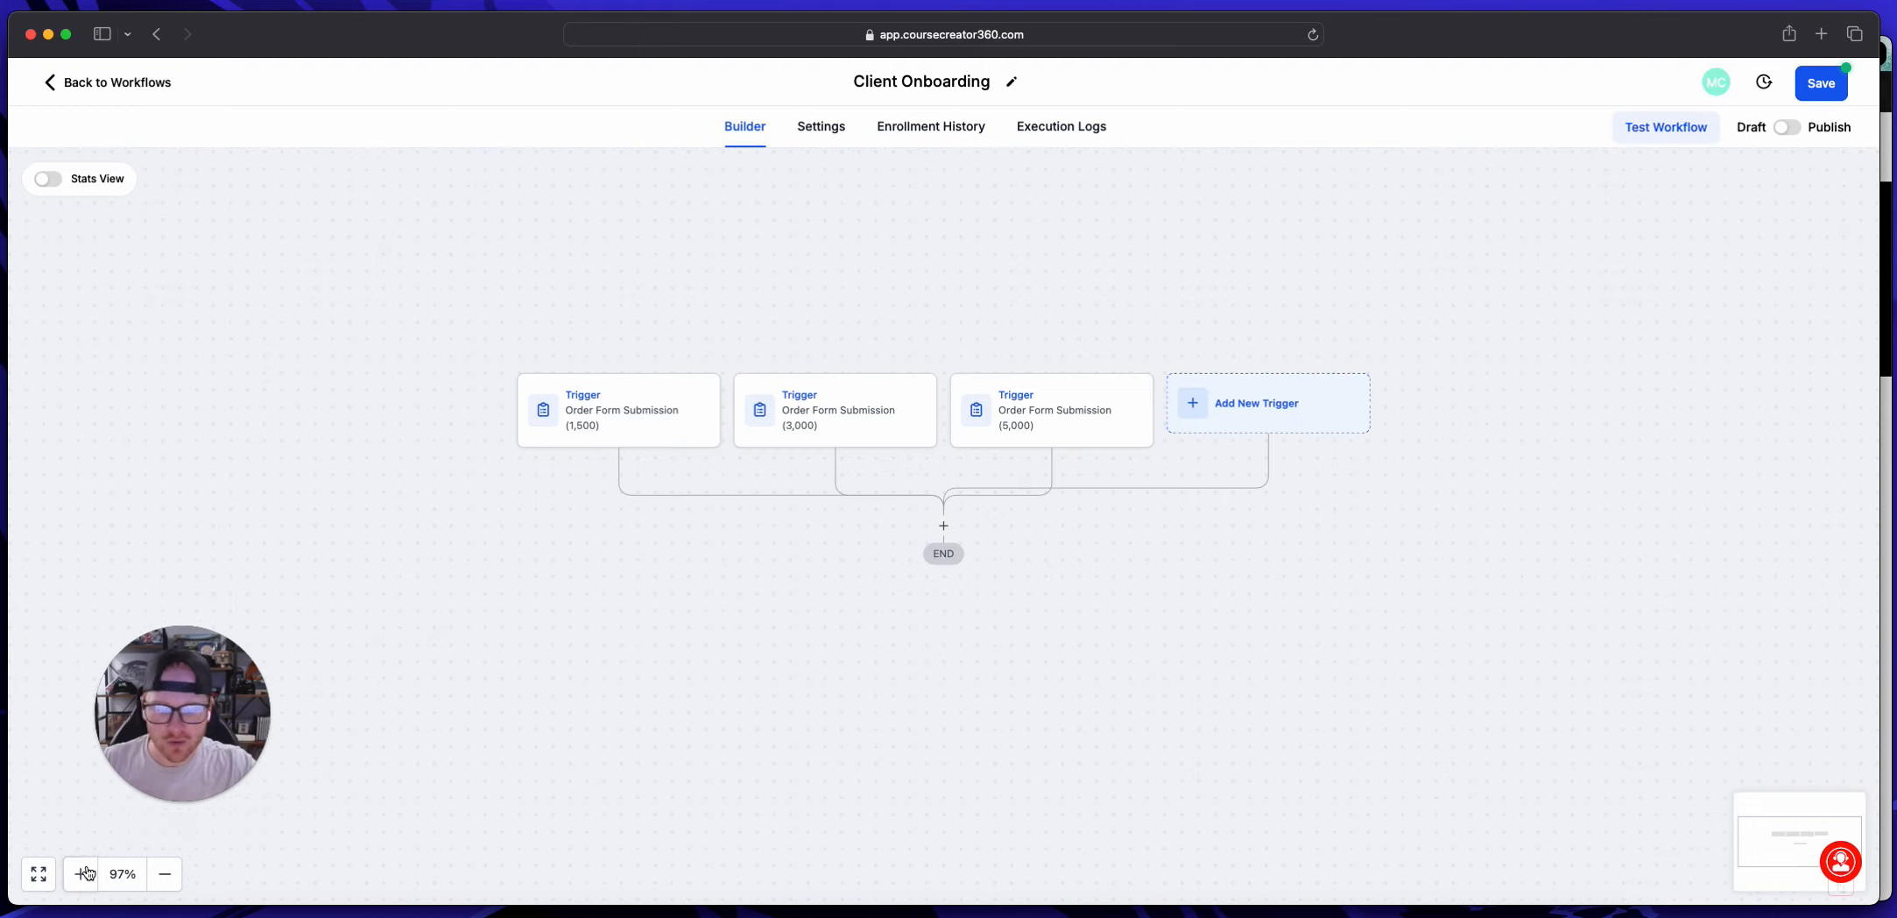
drag(160, 762, 96, 831)
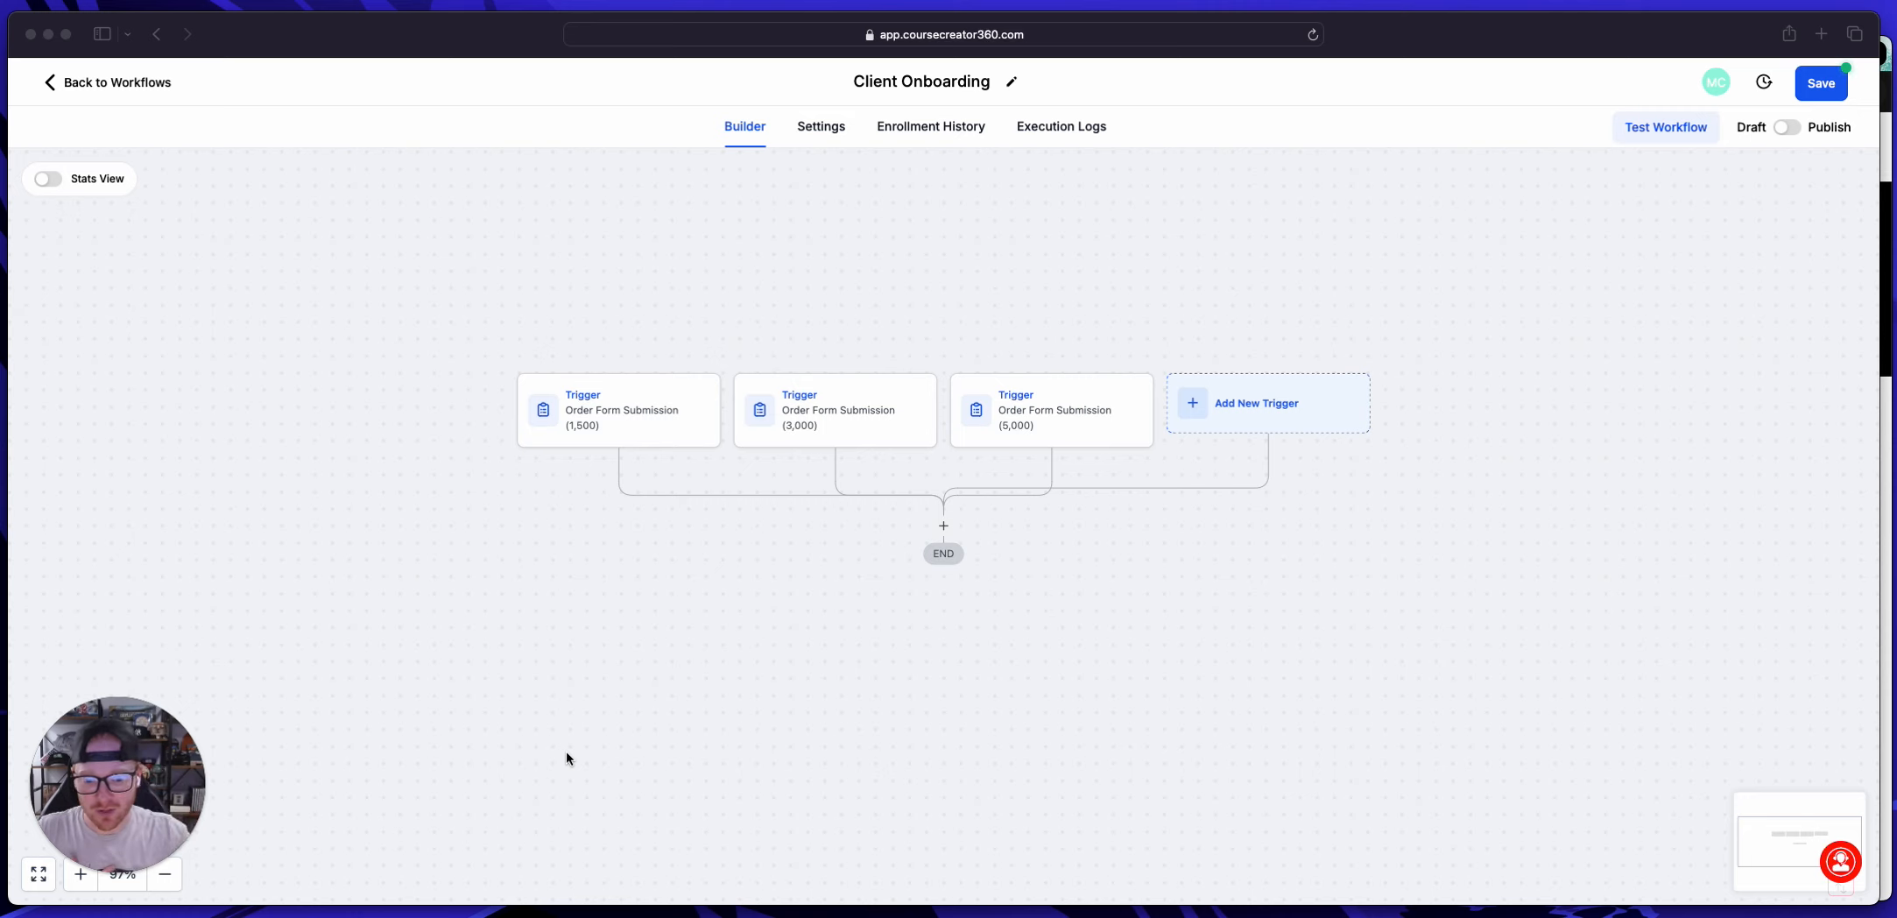
Step: Add an Add Contact Tag action to the workflow directly below the three order form triggers
click(943, 527)
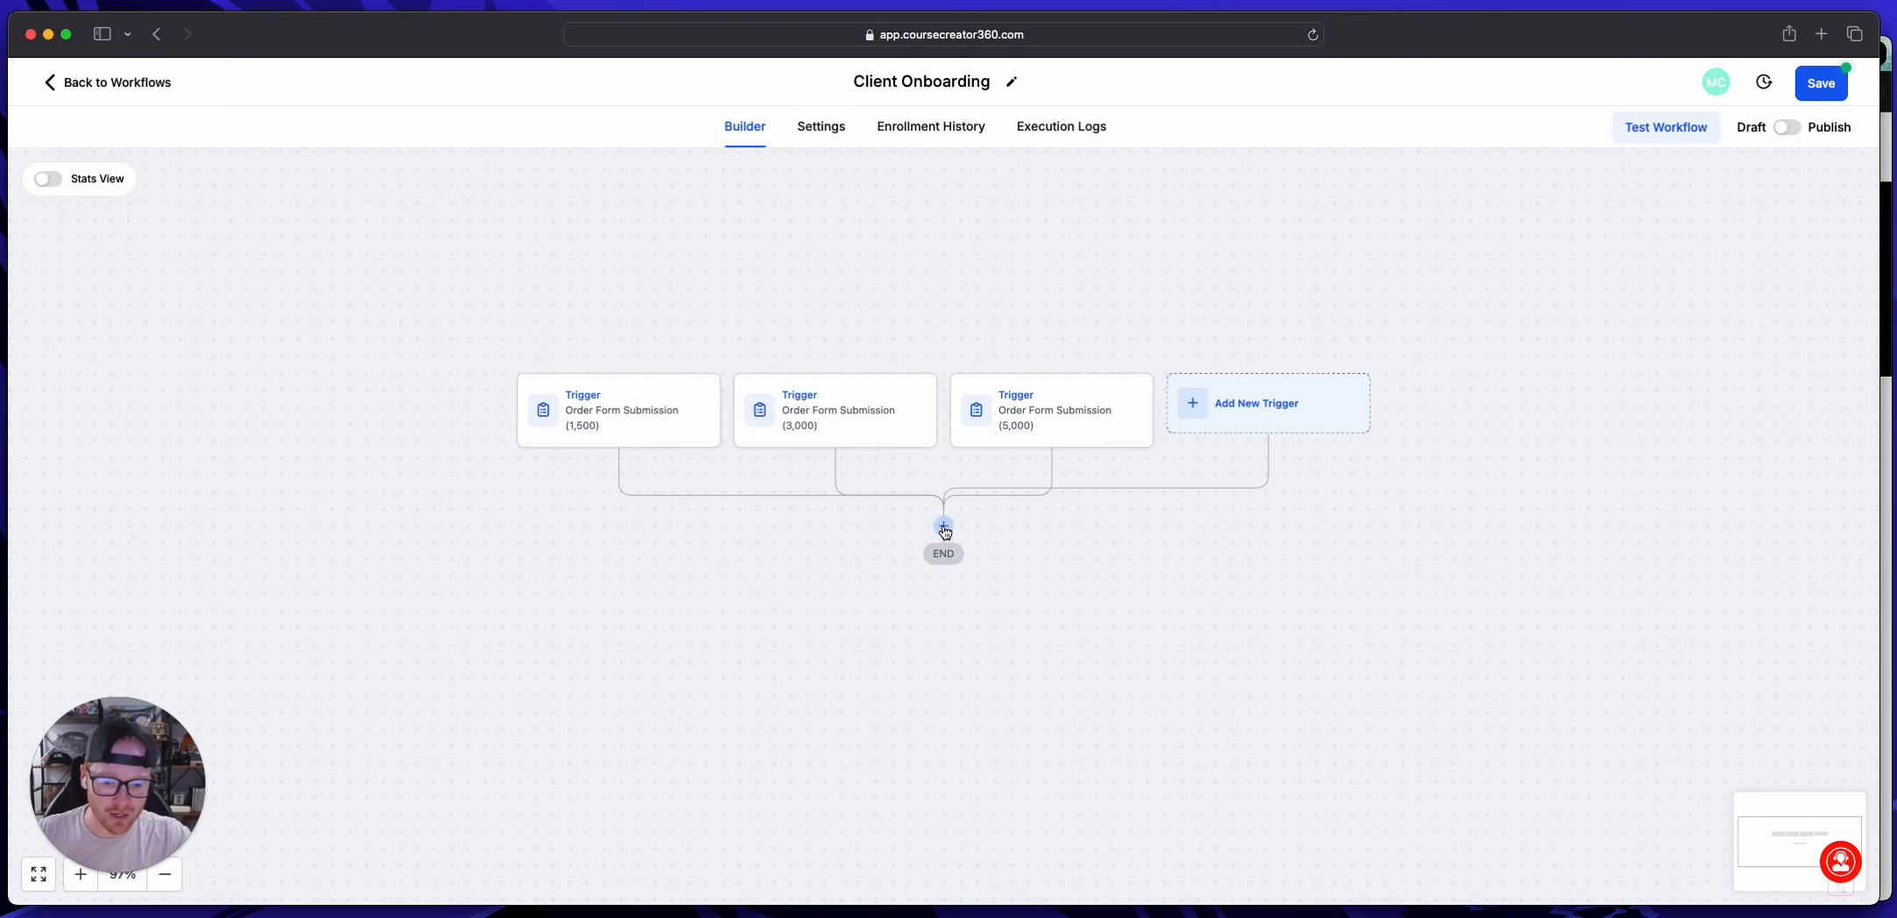
click(944, 527)
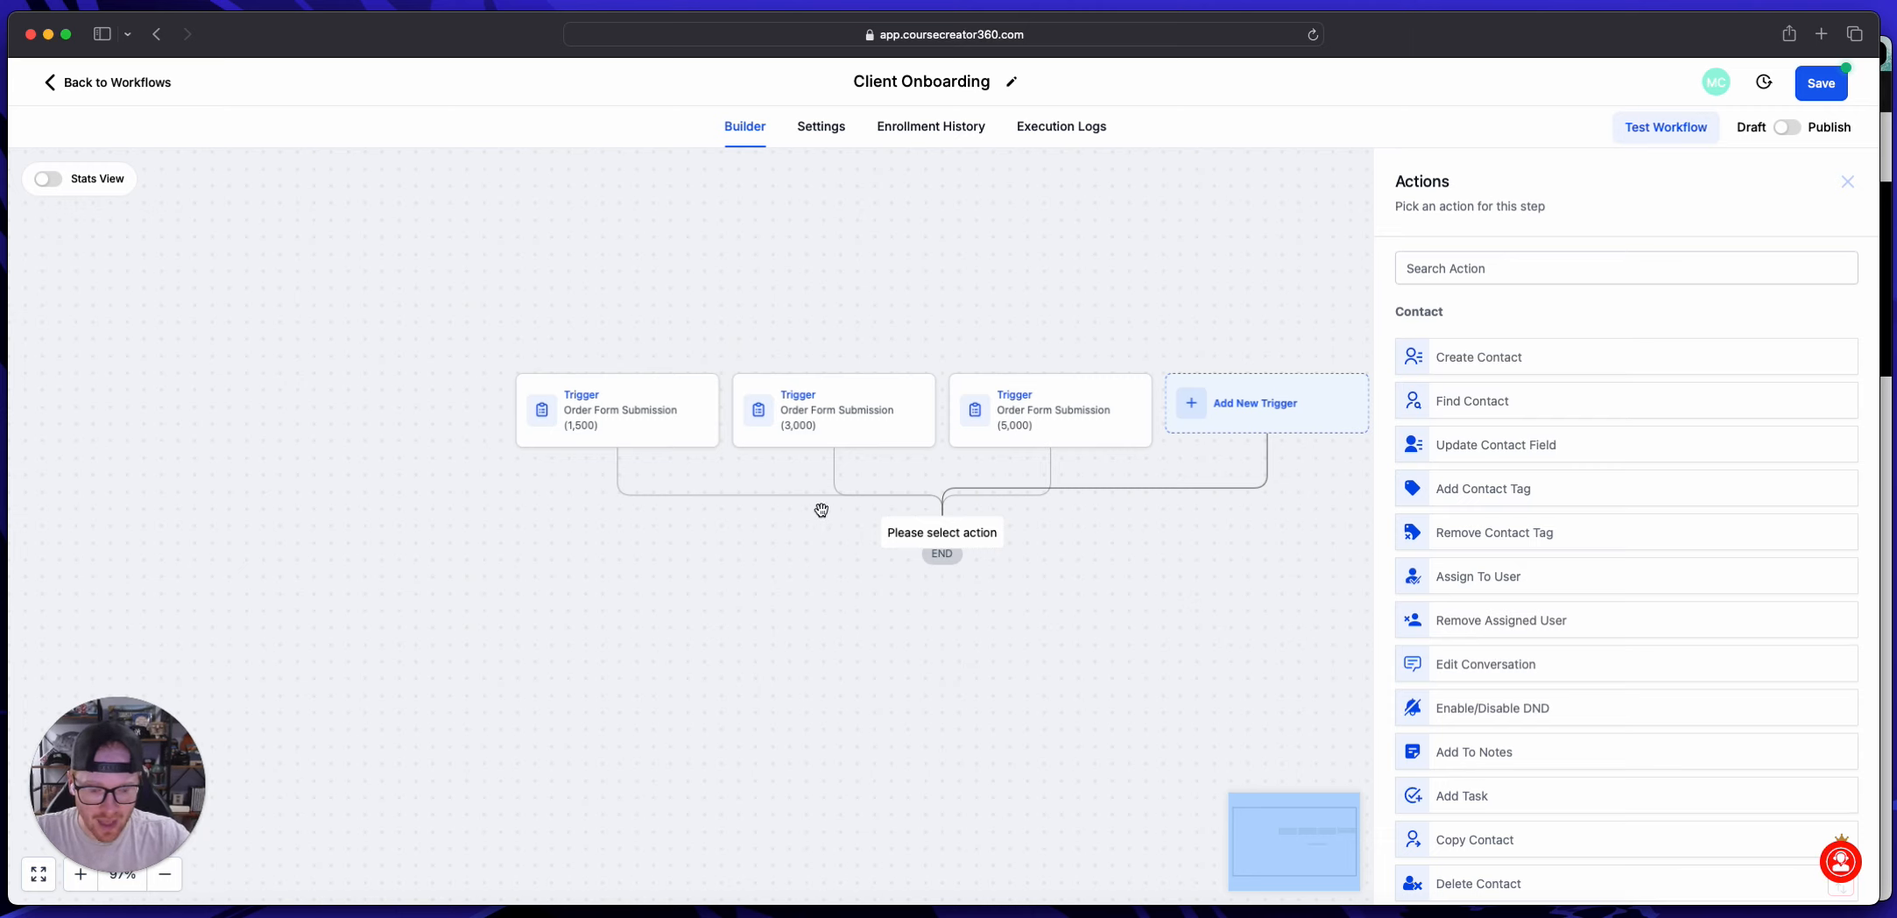
click(1488, 268)
text(t)
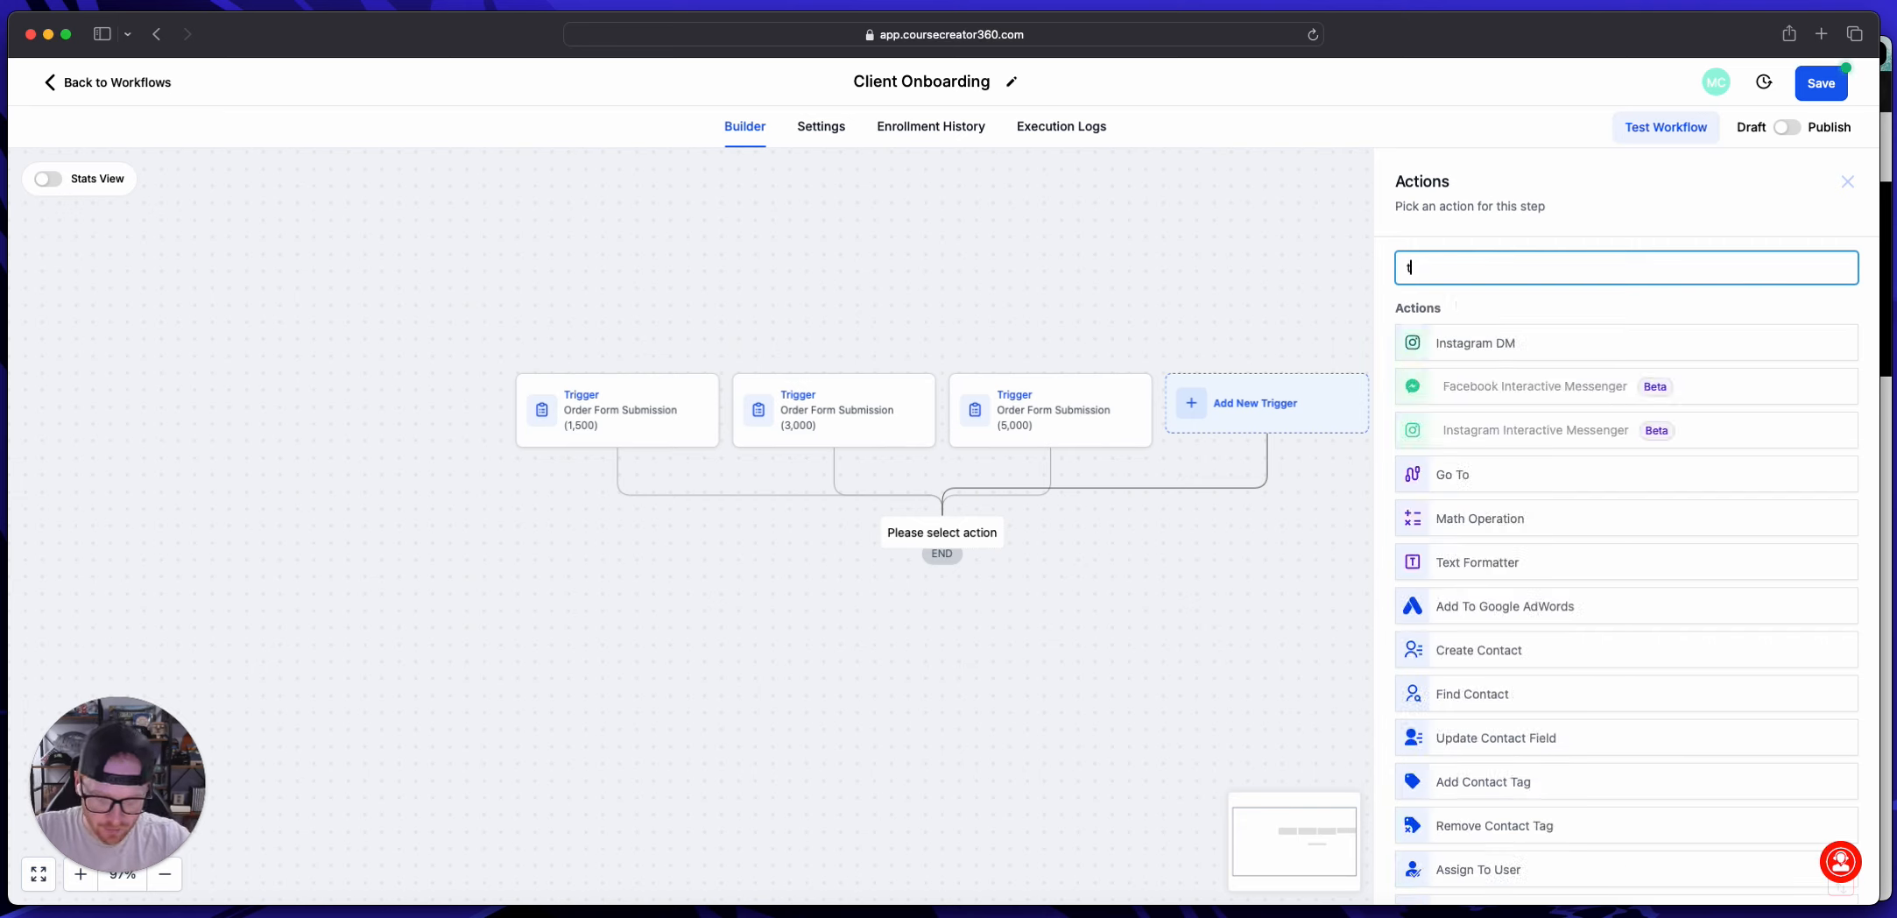
text(ag)
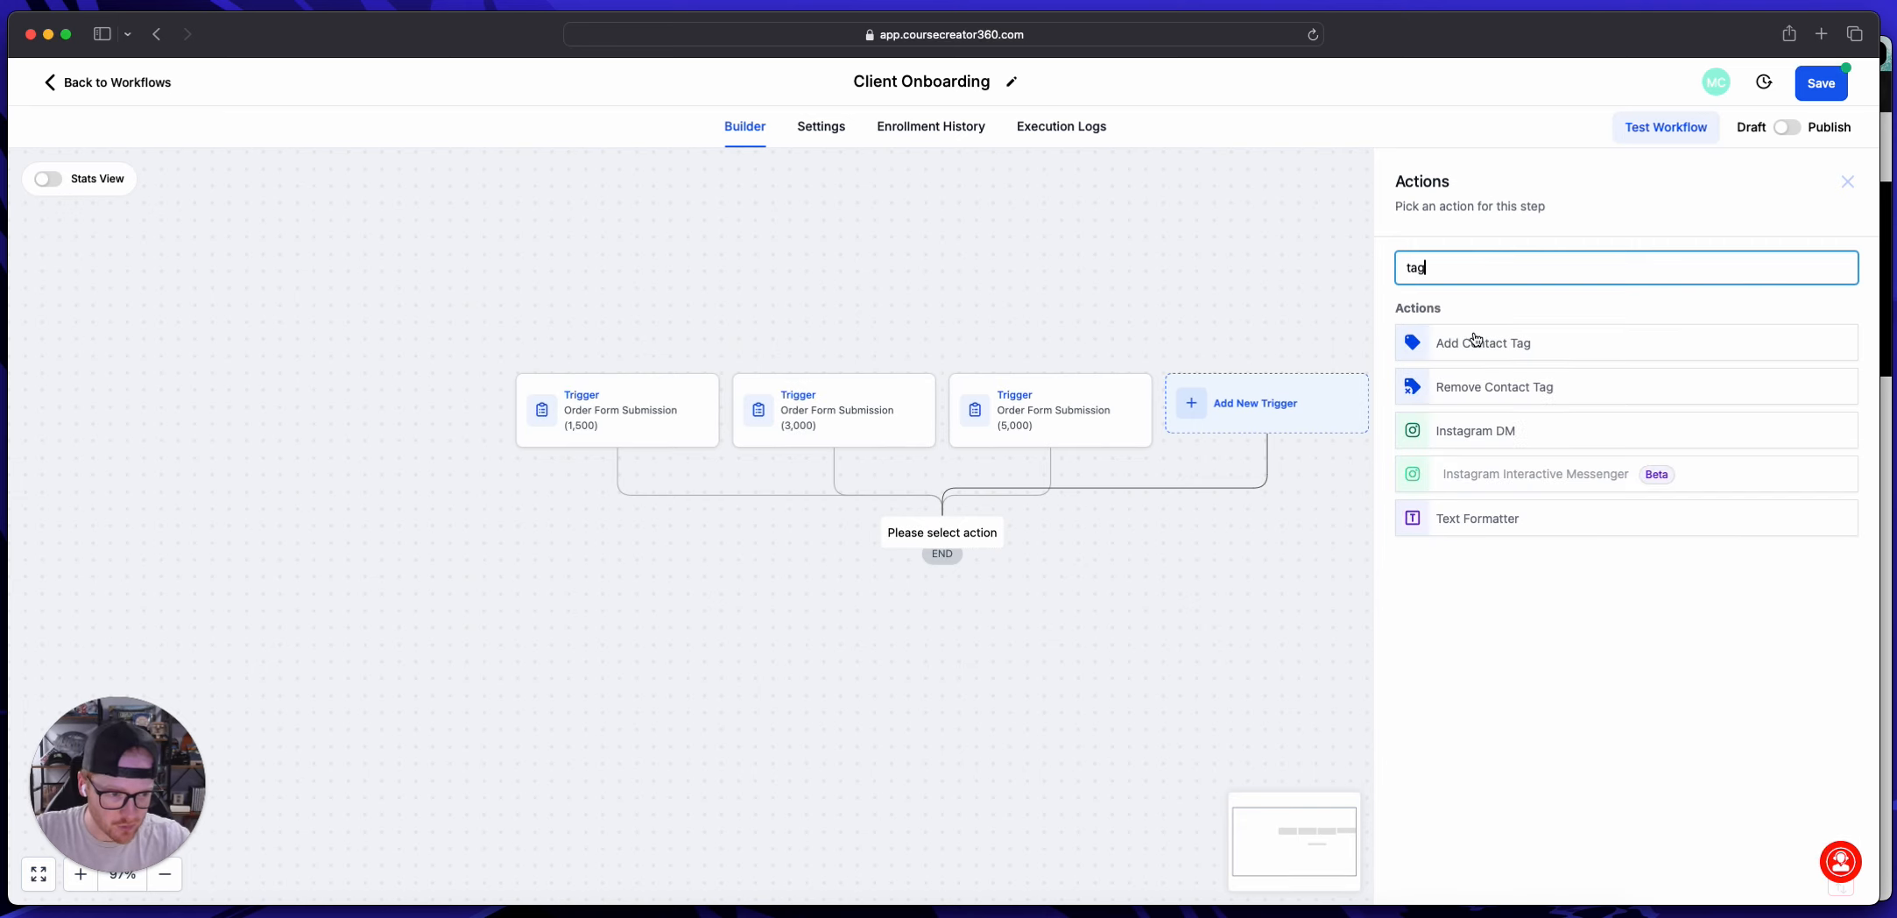
click(1539, 349)
Step: Set the action's tag to "paying member - master" and save the action
click(1441, 380)
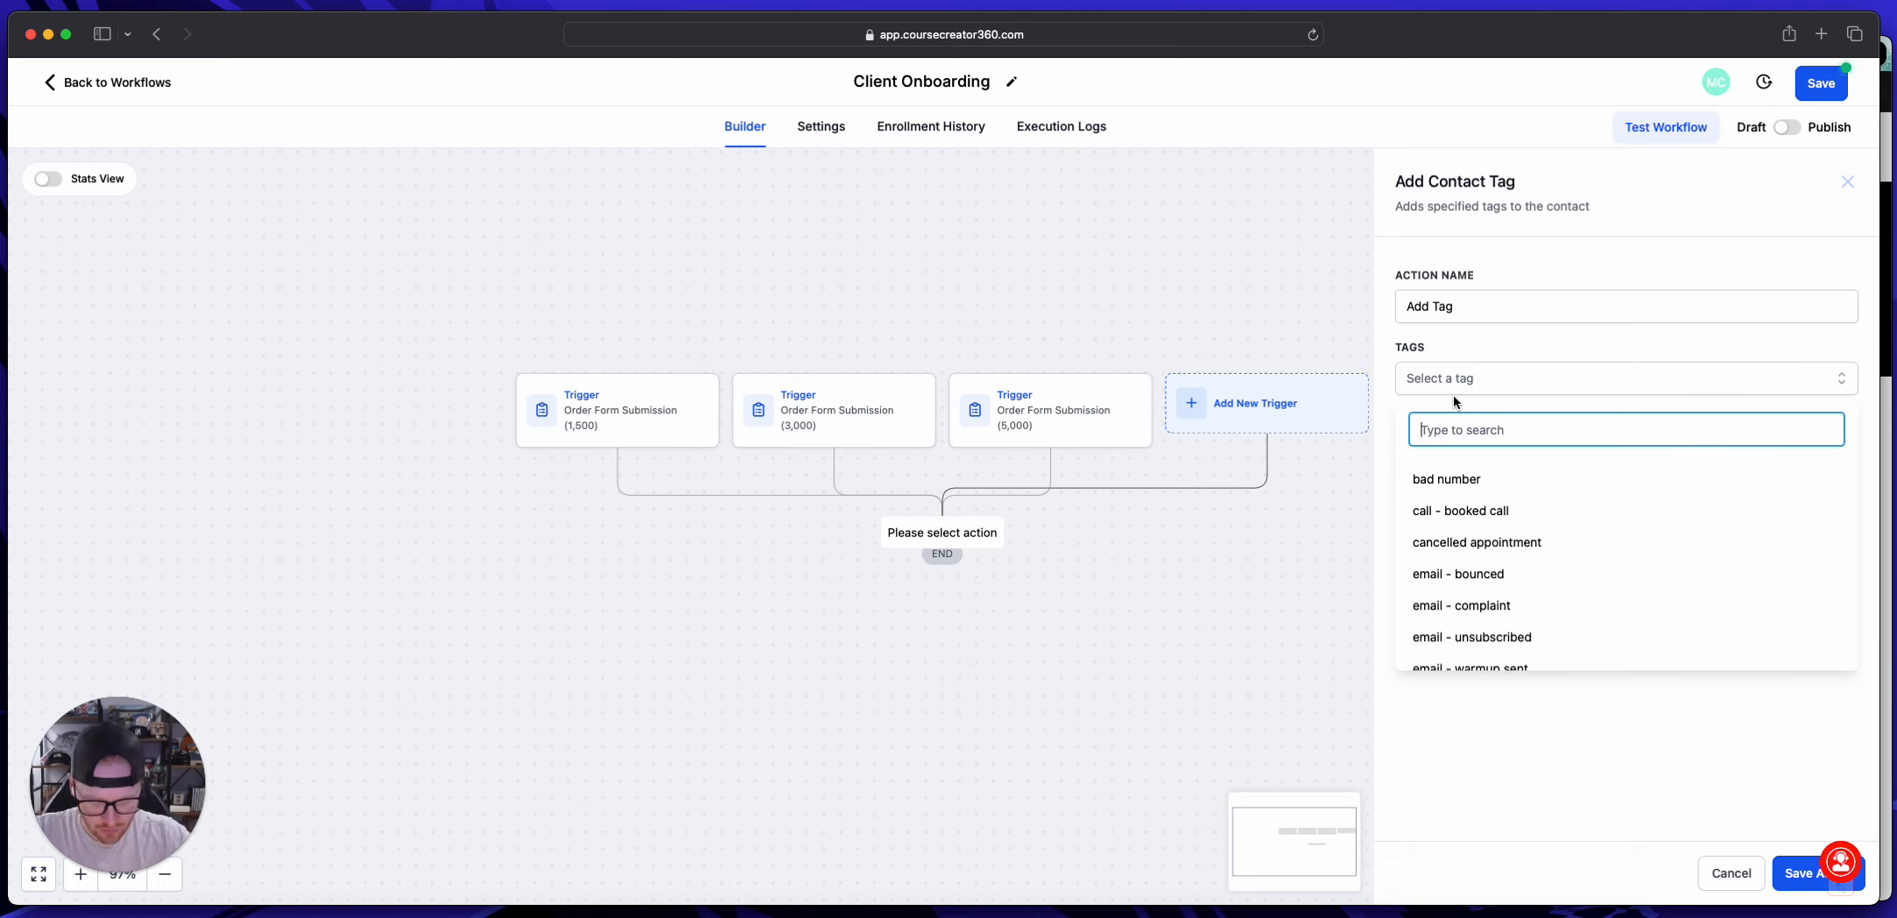
text(pead)
key(BackSpace)
key(BackSpace)
key(BackSpace)
key(BackSpace)
text(l)
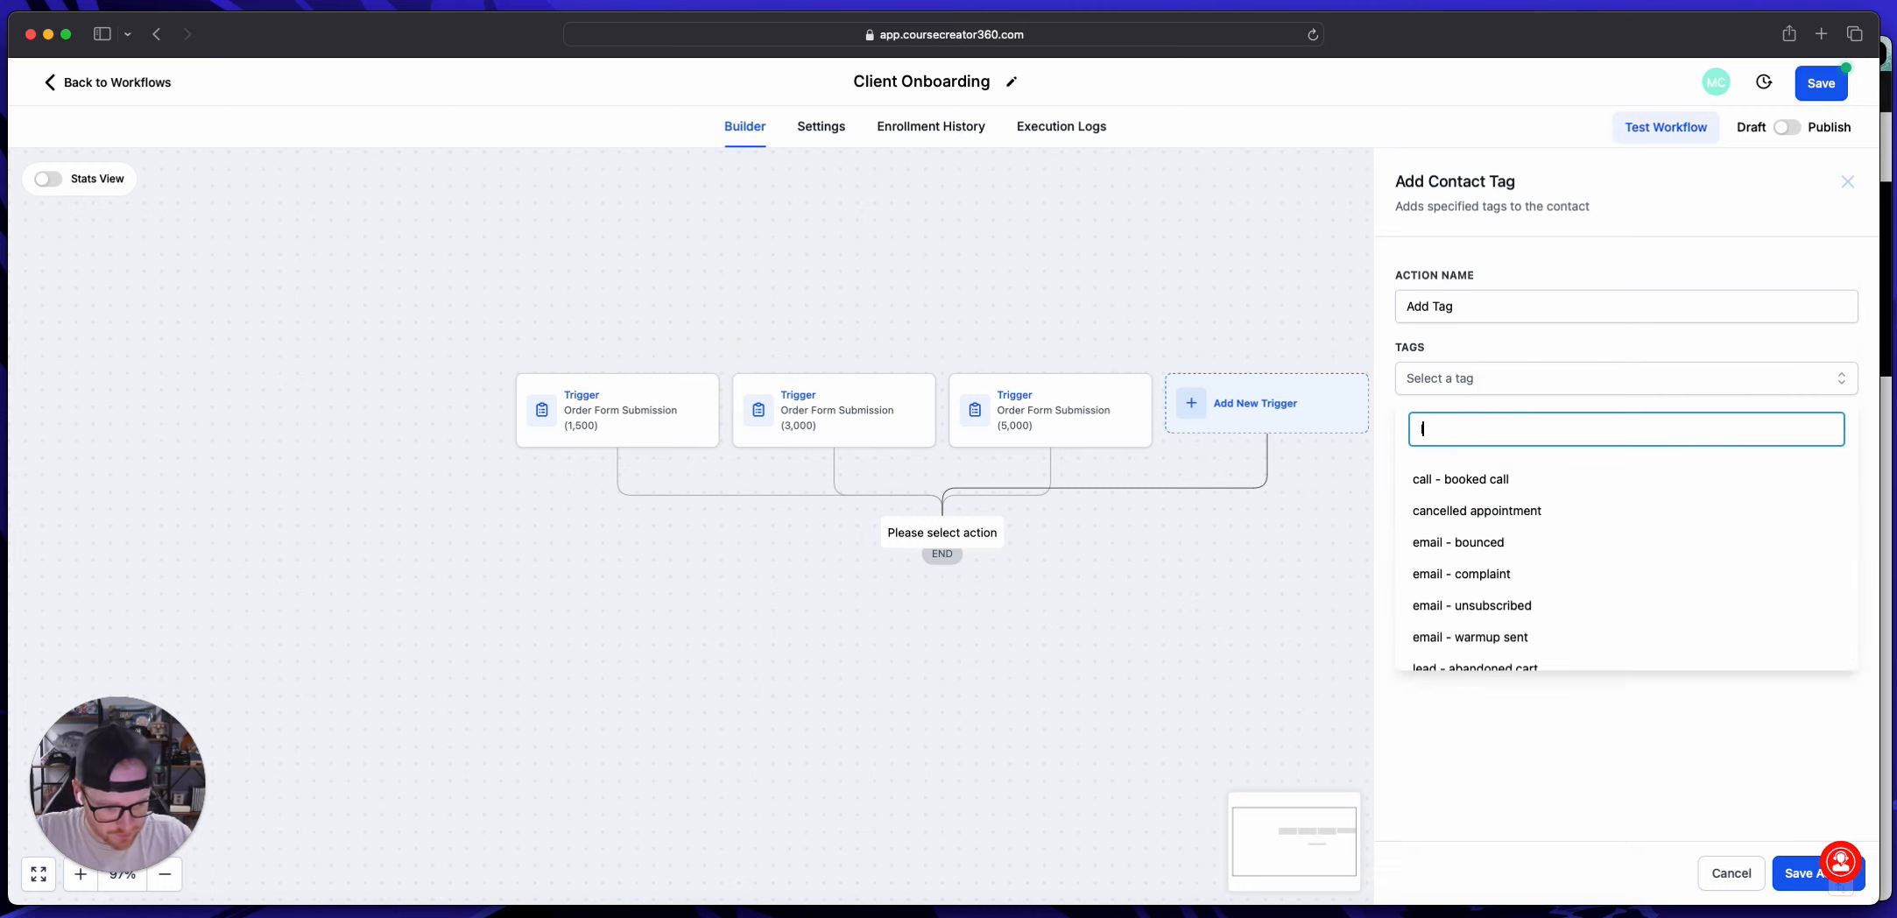
key(BackSpace)
text(paying memb)
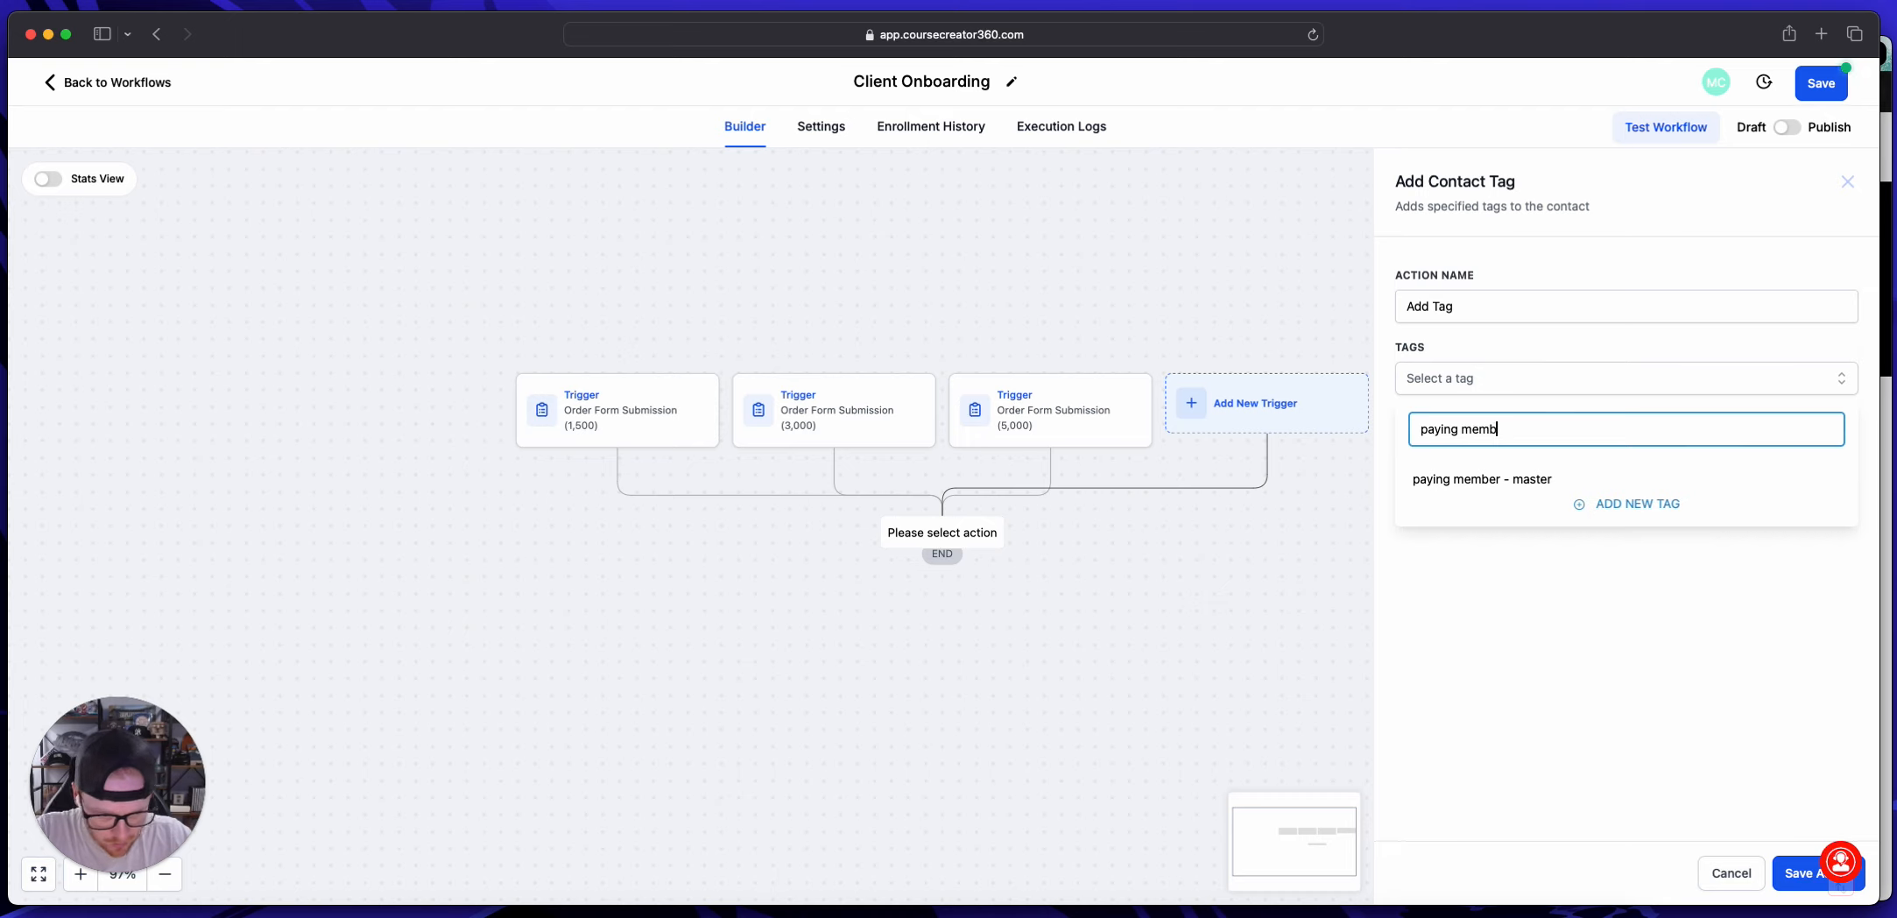
text(er )
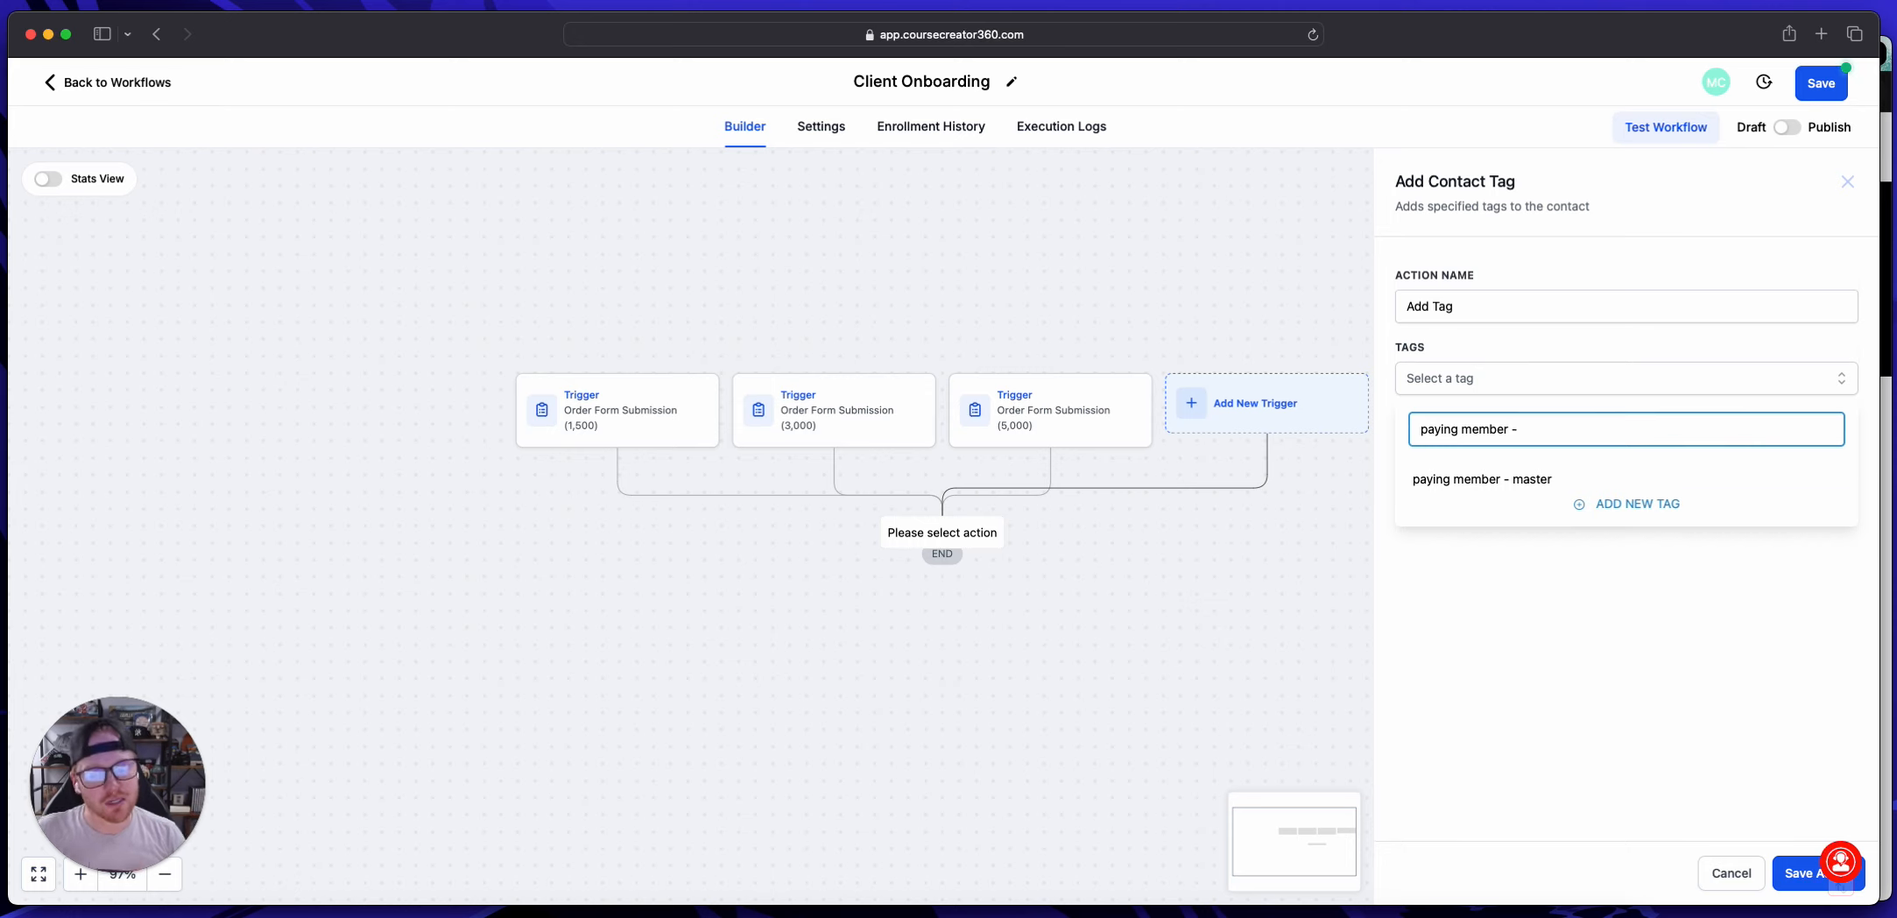
text(-)
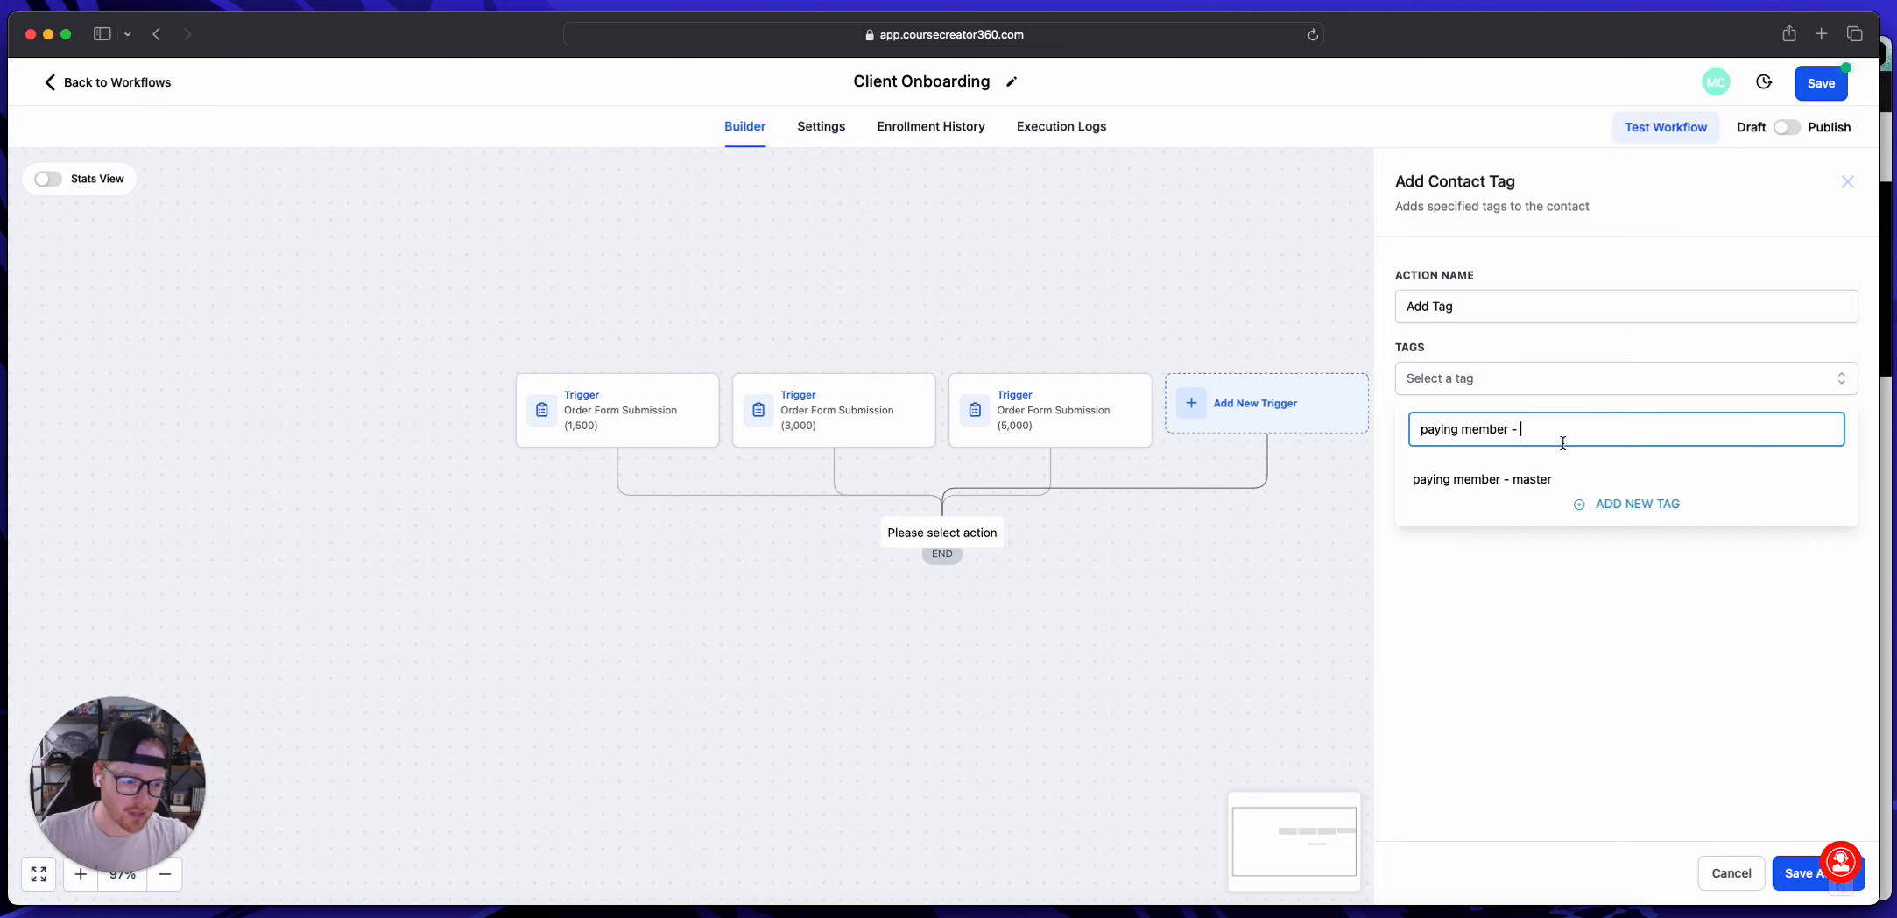
click(1539, 486)
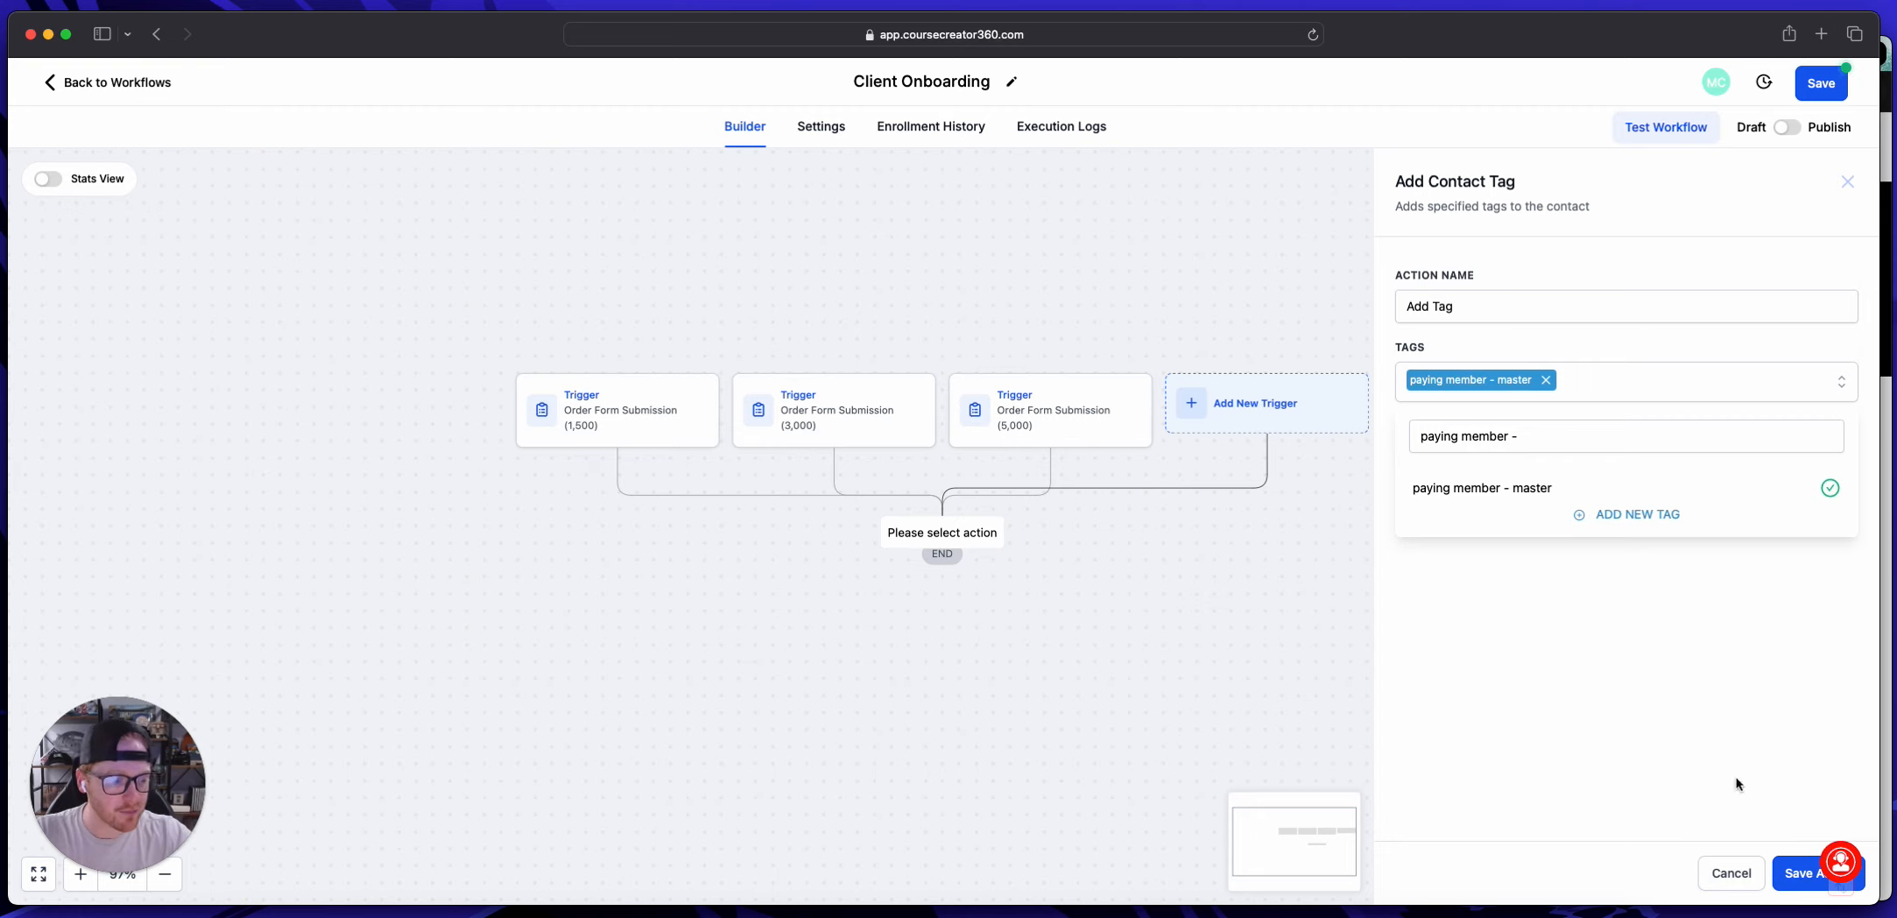
click(1791, 869)
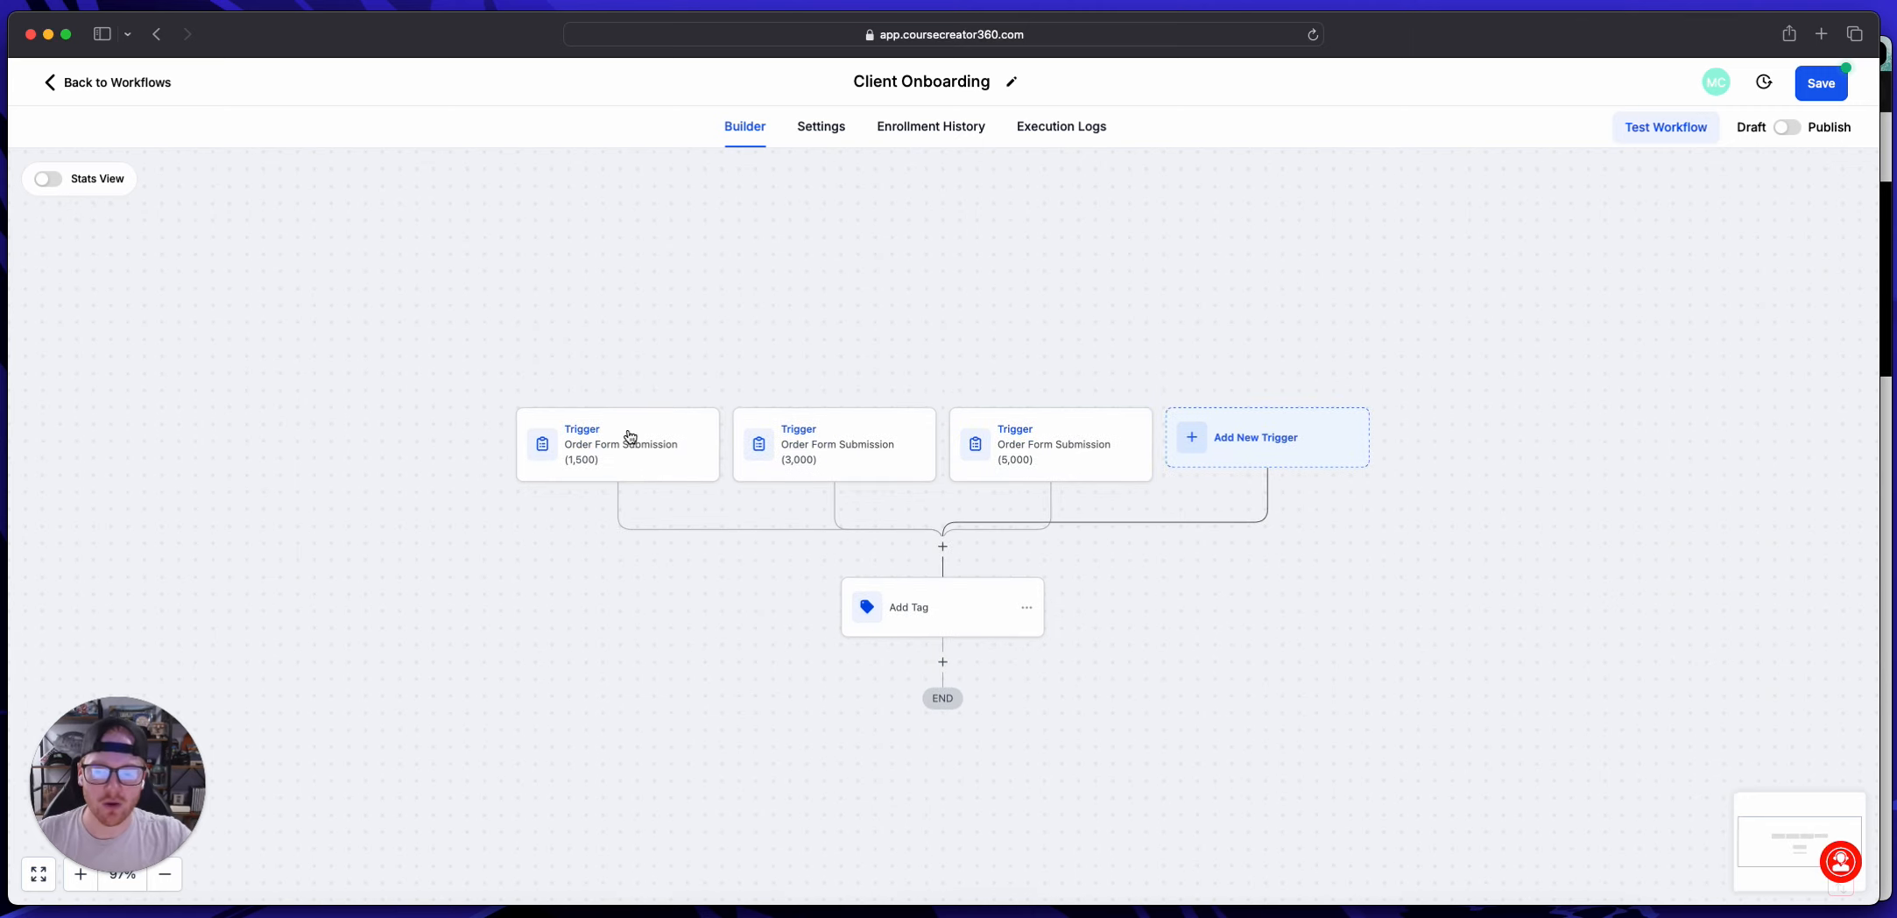
Step: Add a Course Grant Offer action after Add Tag and set its offer to Rockwell Media
scroll(626, 431, down, 3)
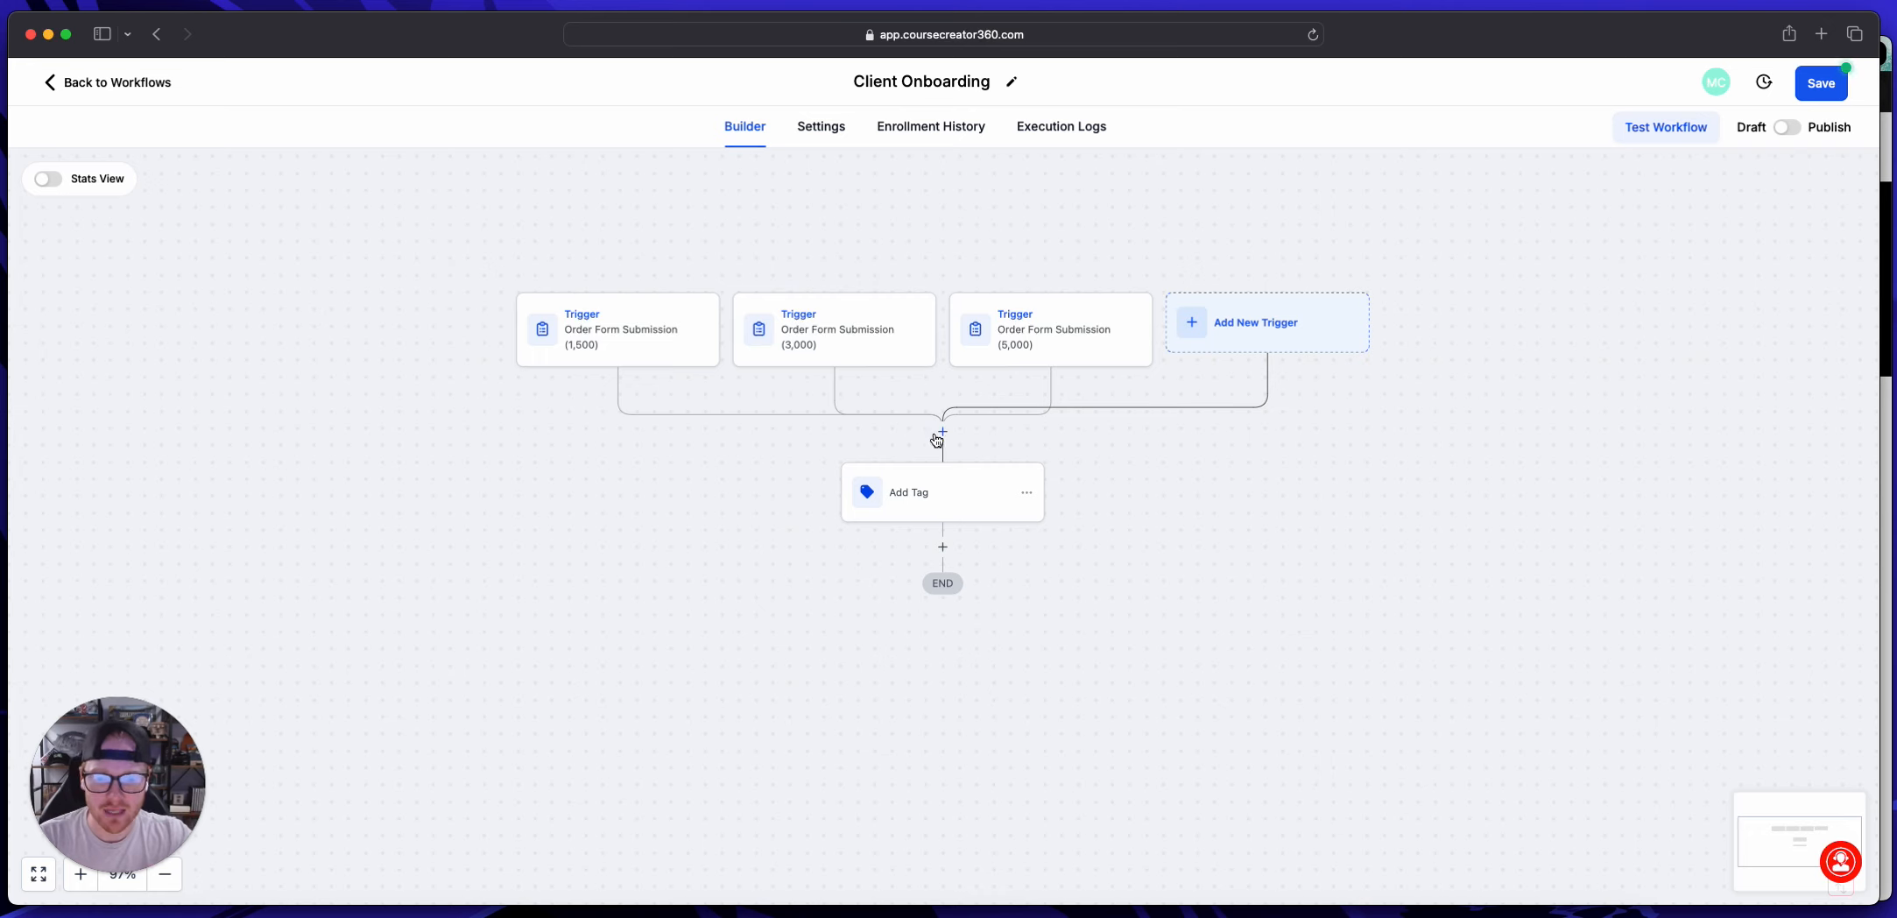
scroll(937, 436, down, 3)
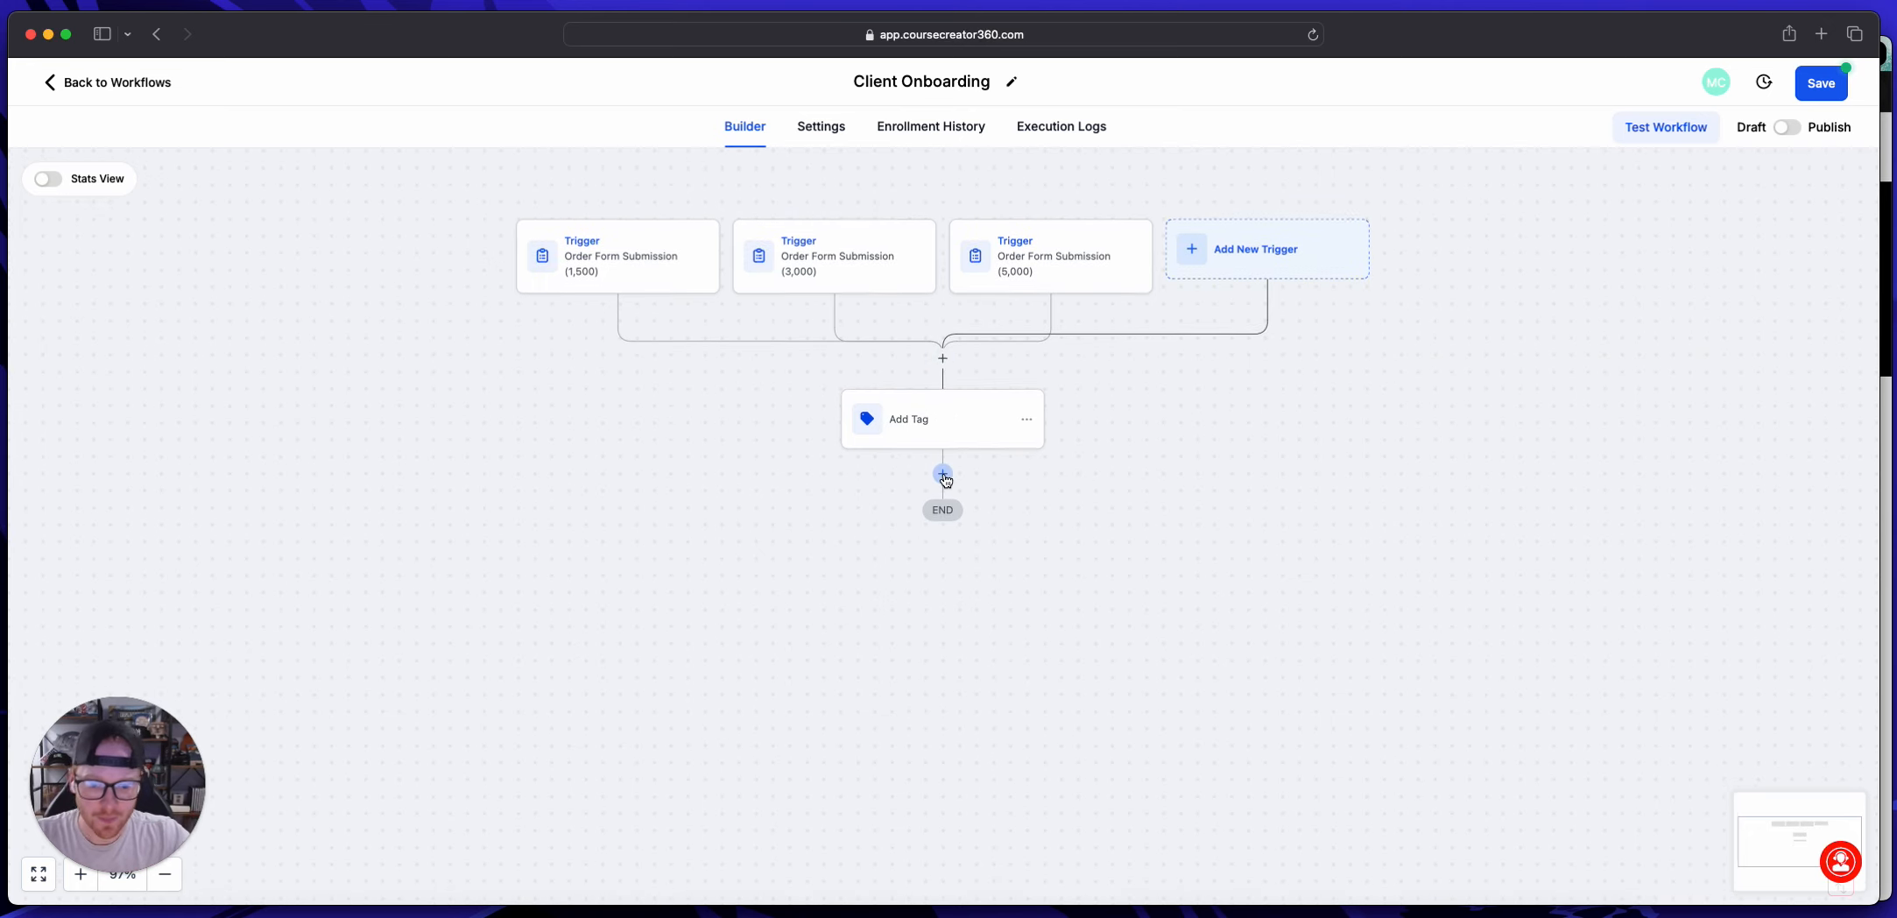
click(943, 474)
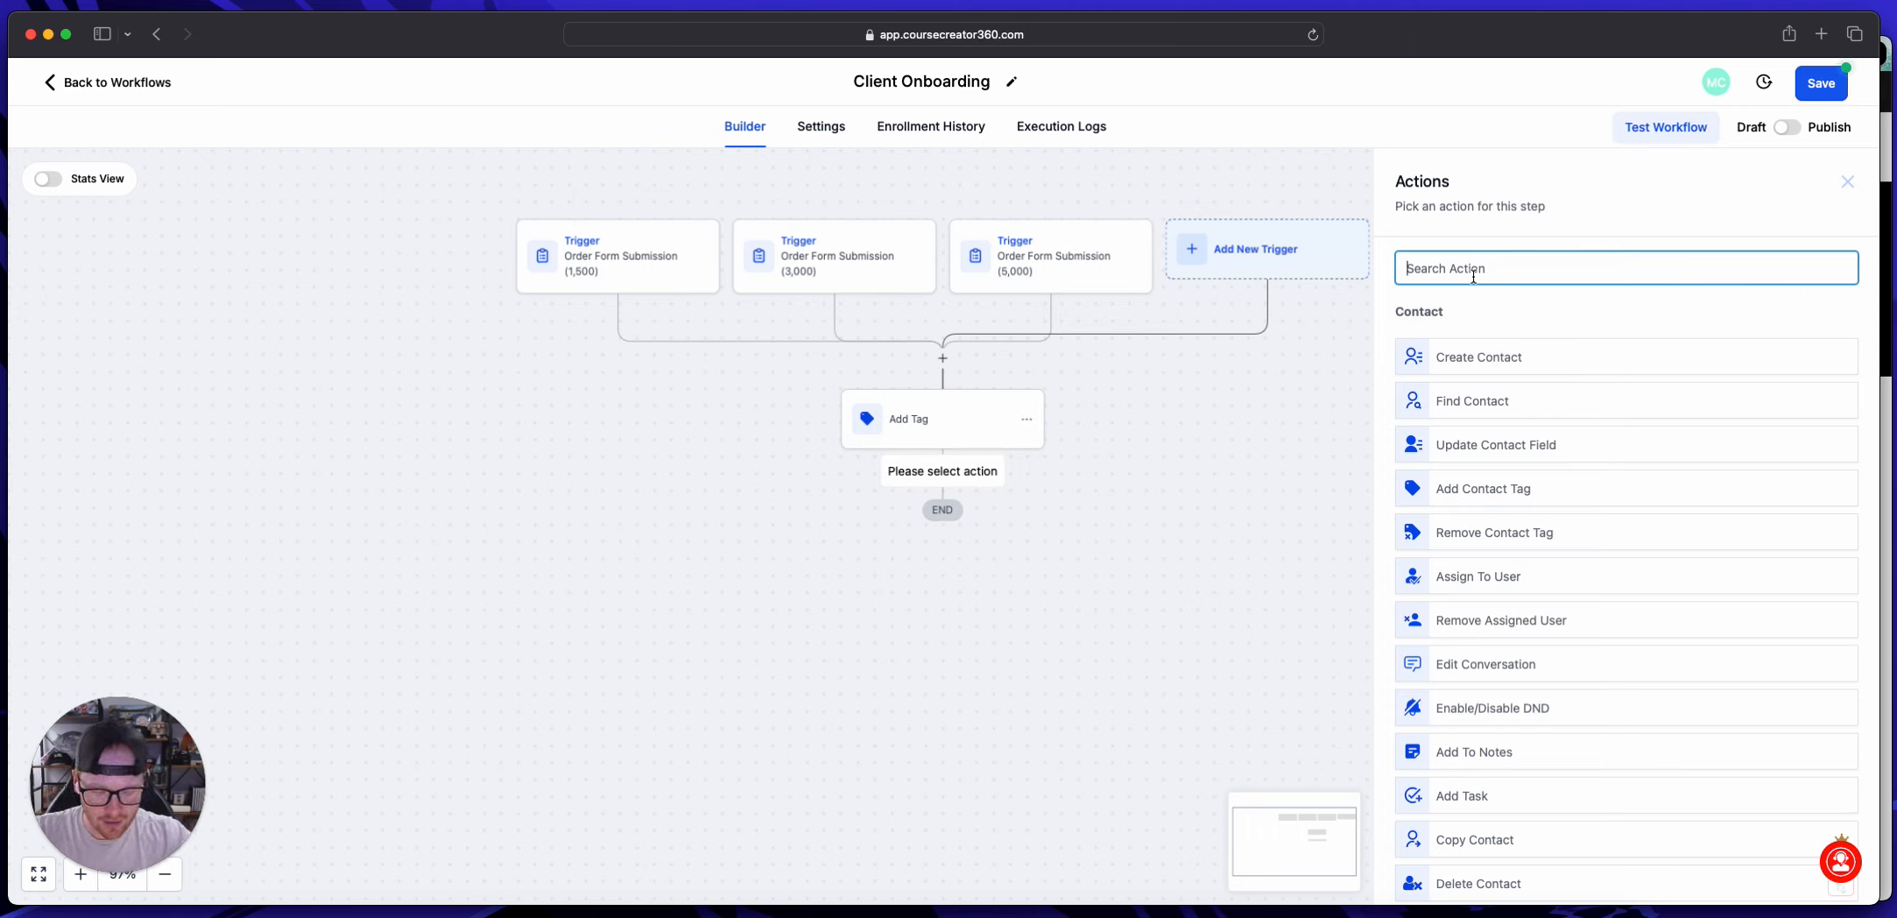
text(off)
click(1486, 342)
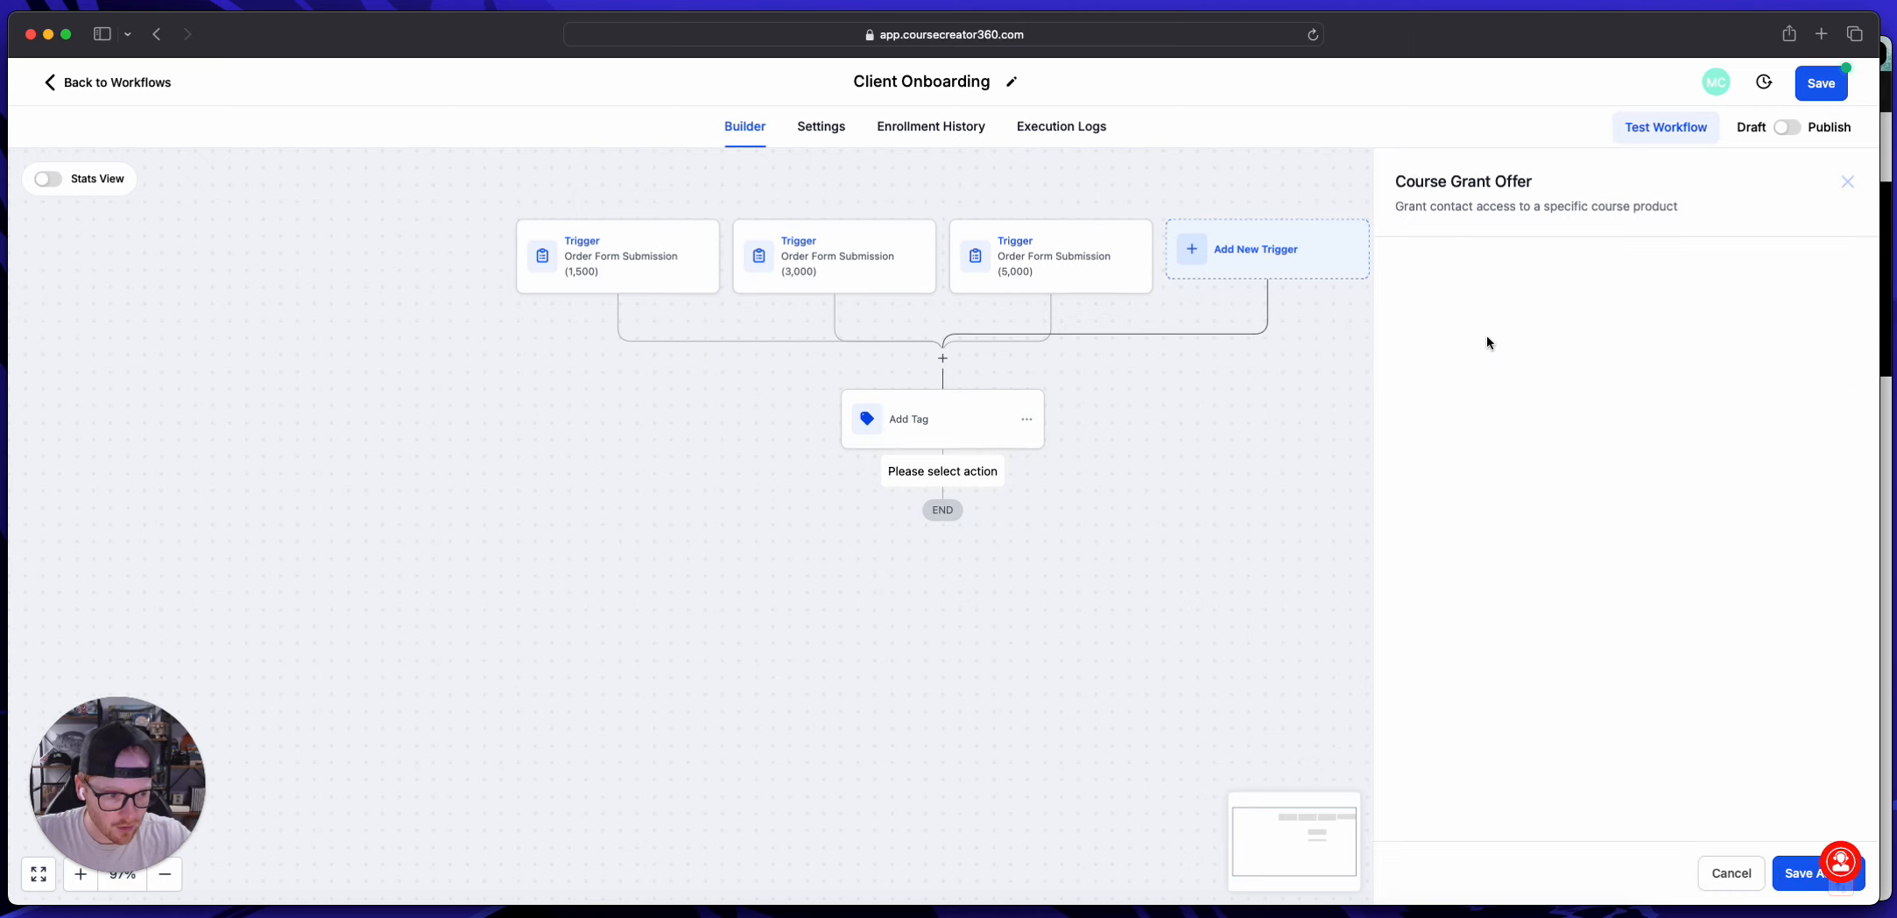
click(1469, 385)
click(1466, 447)
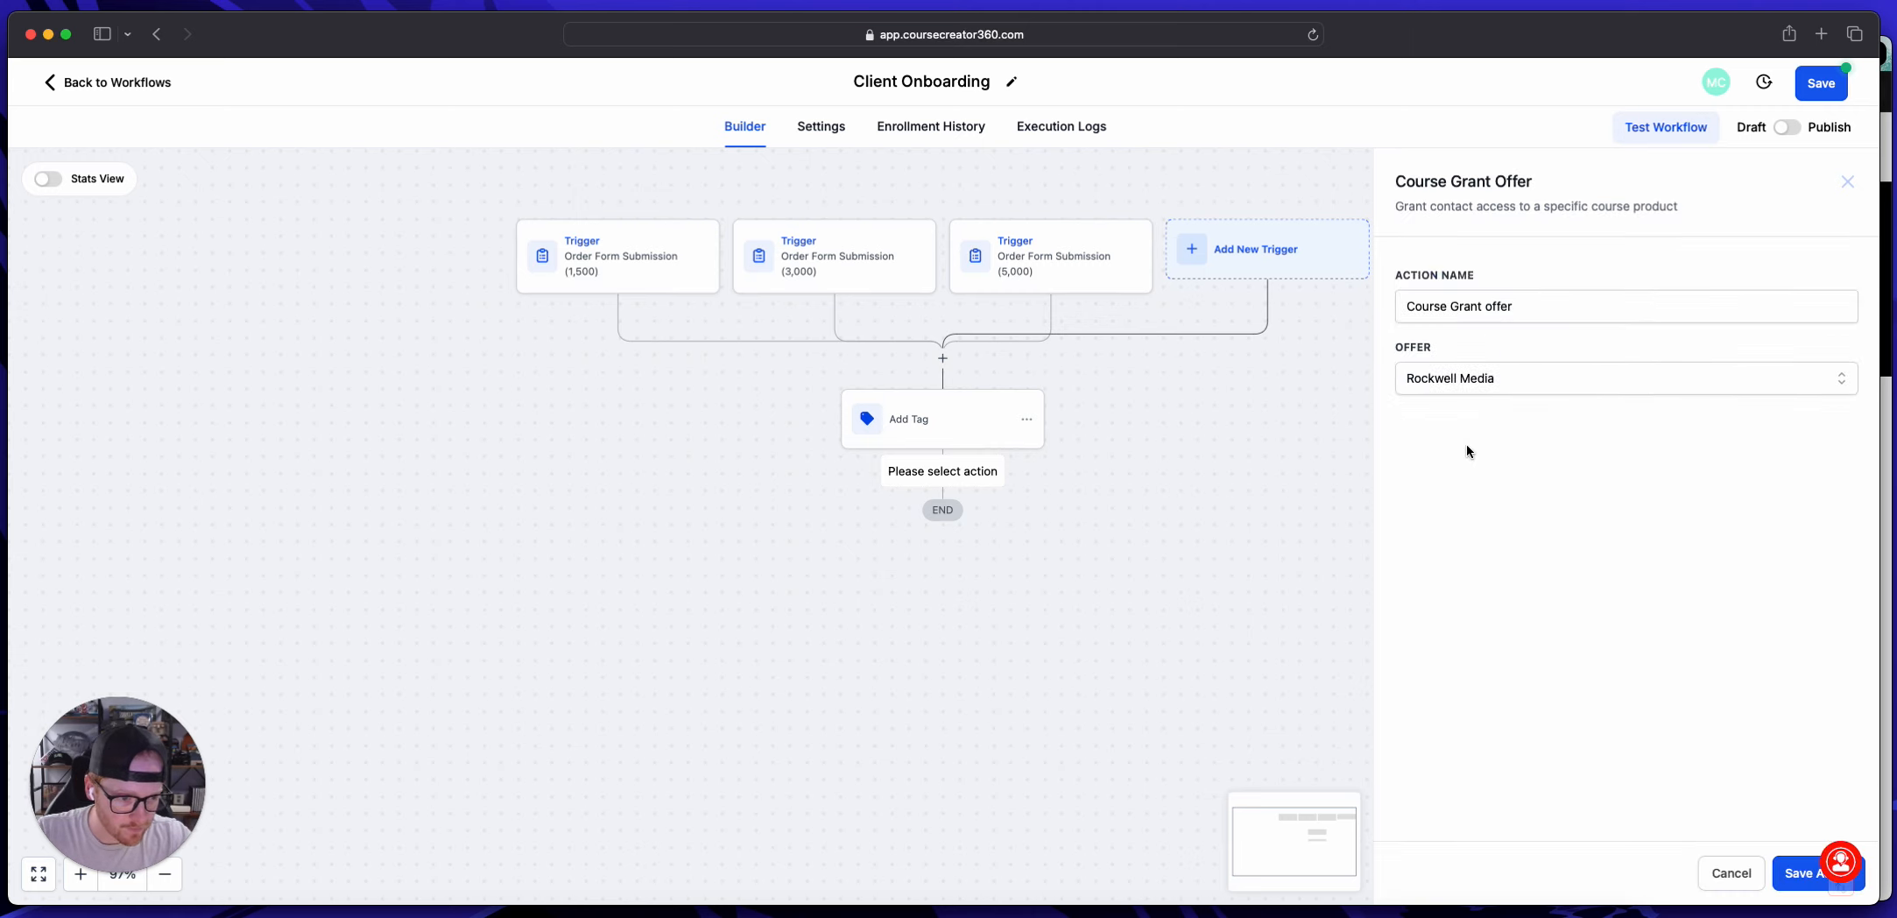
Step: Name the course offer action "Course Grant offer (onboarding)" and save it
click(1584, 312)
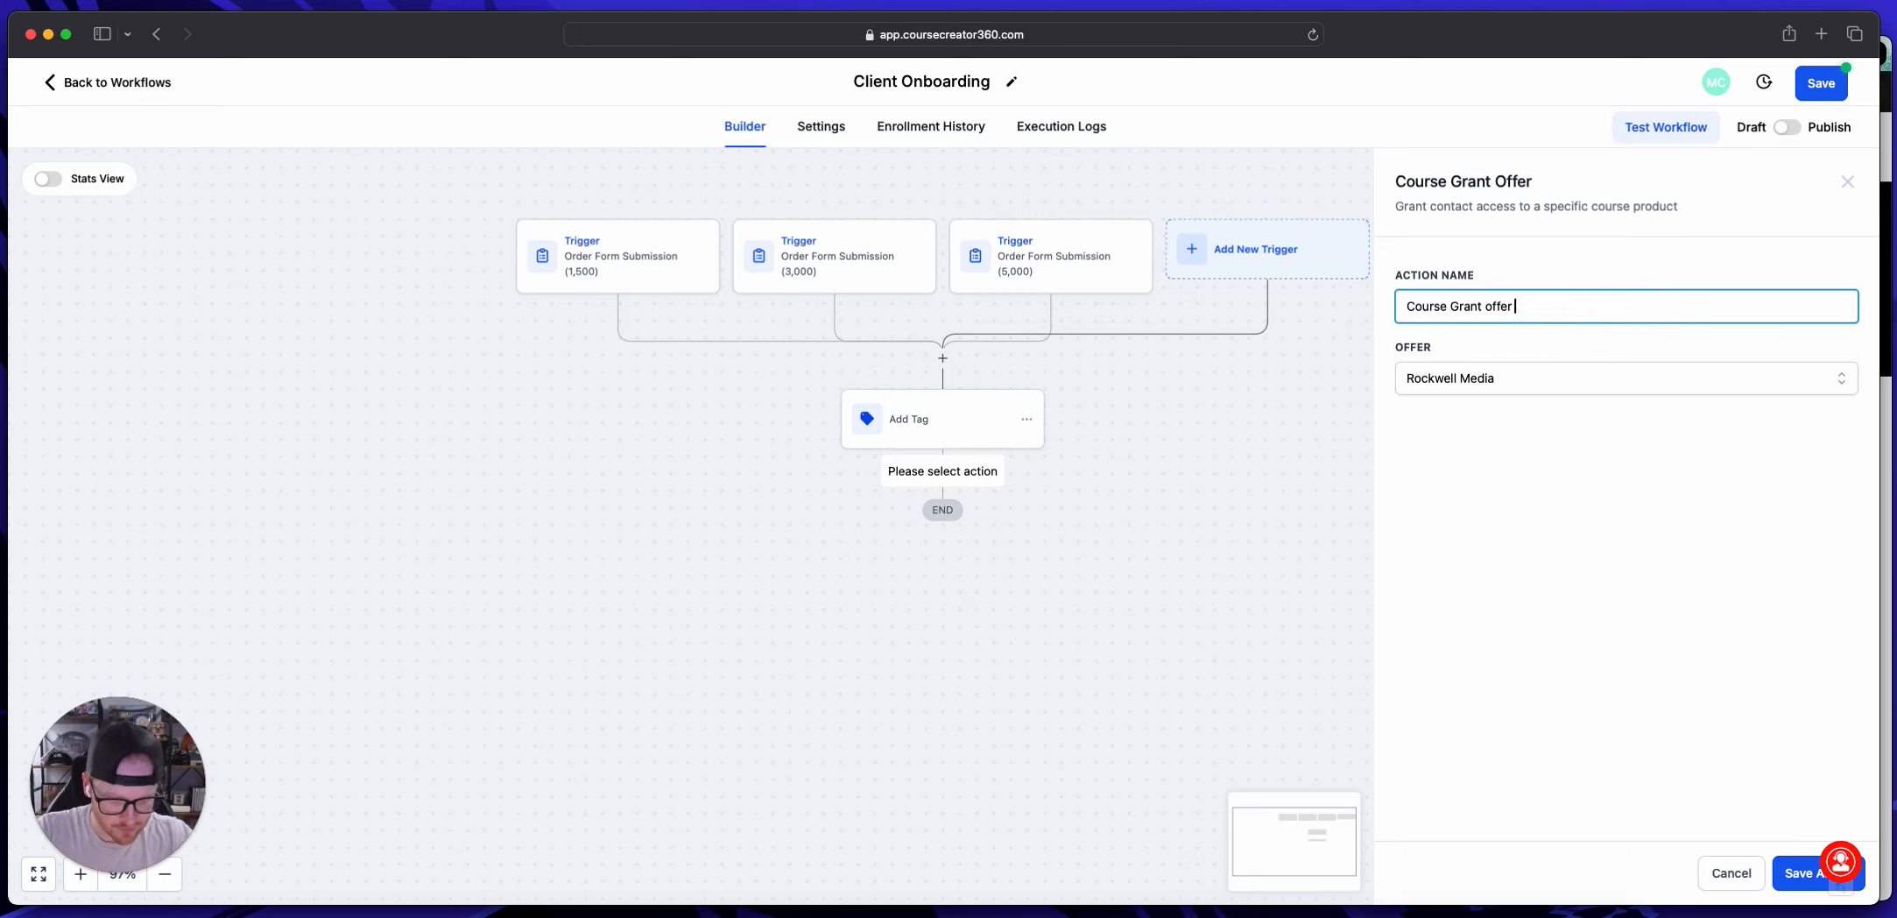
text((onbaord)
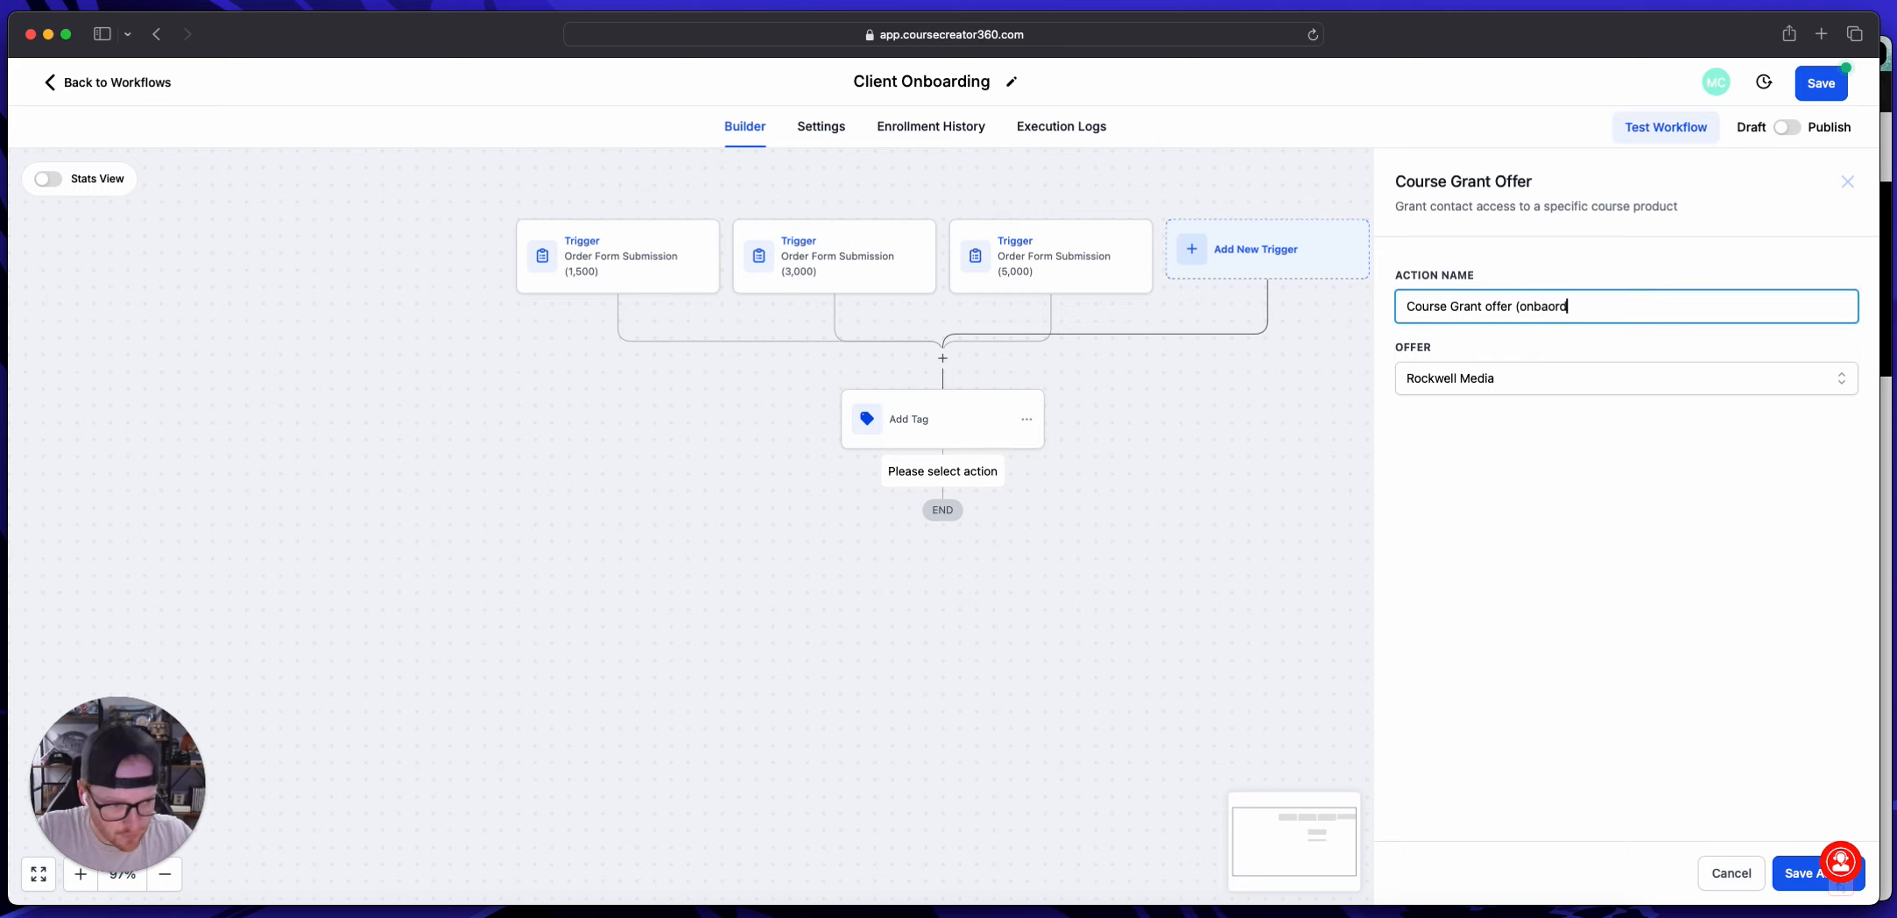
key(BackSpace)
text(ing))
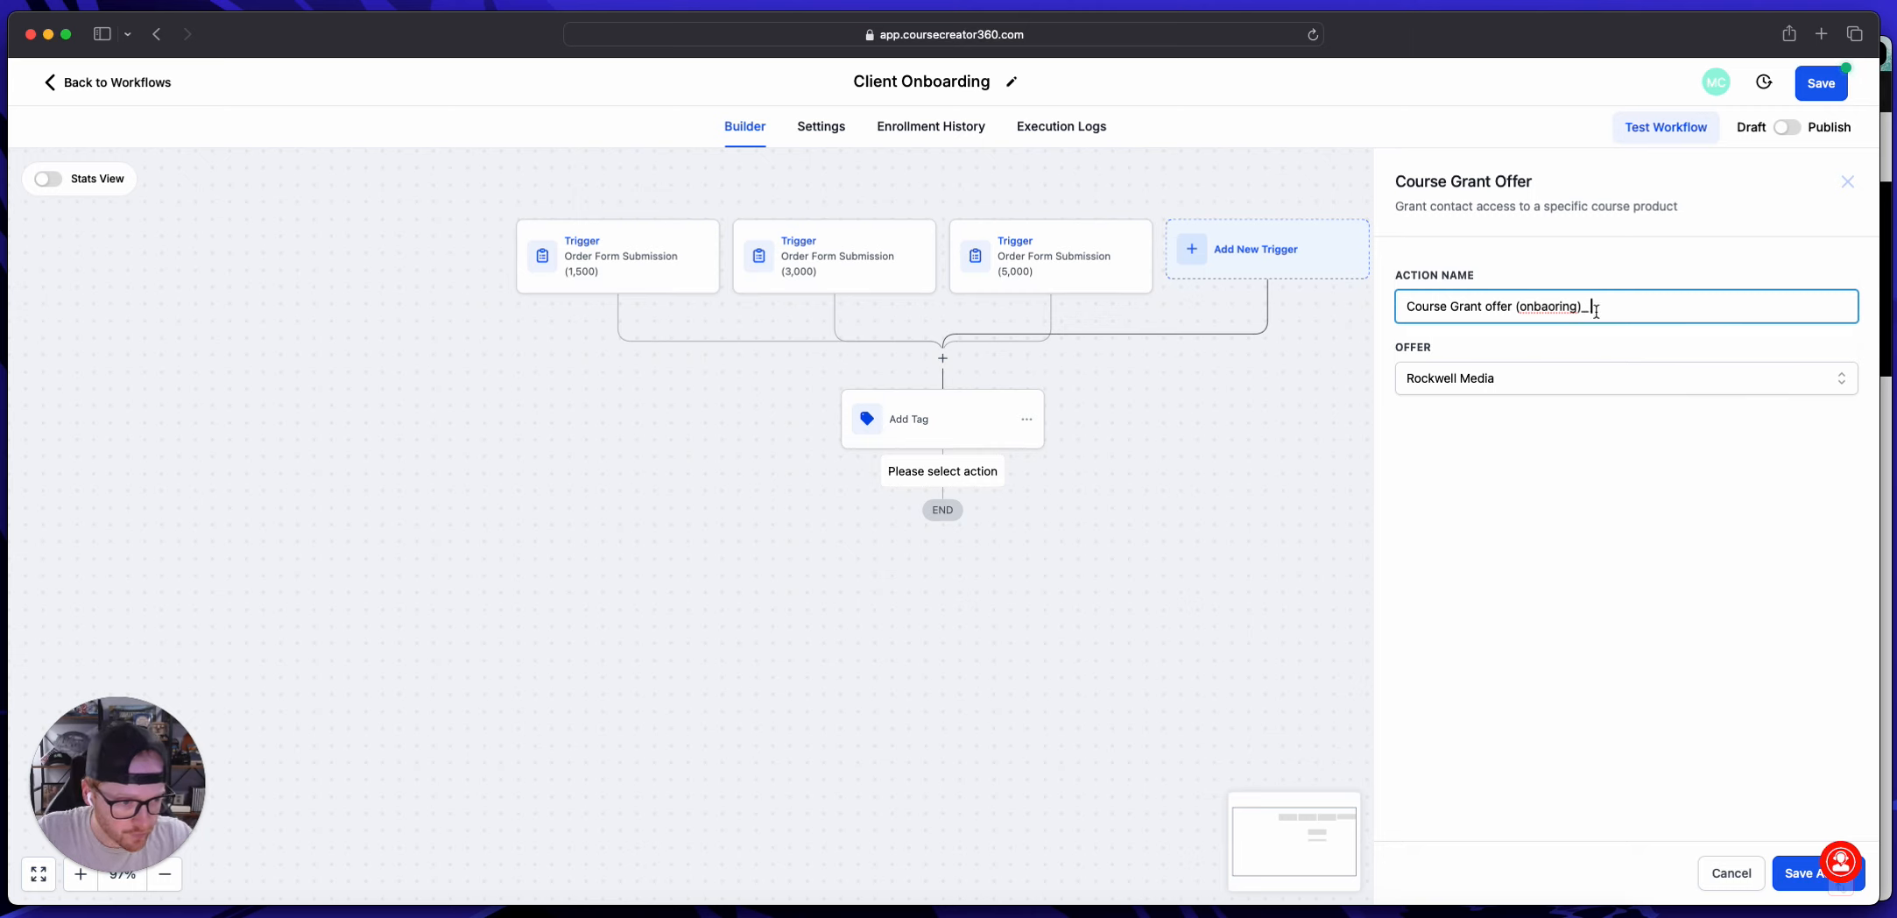
right_click(1561, 306)
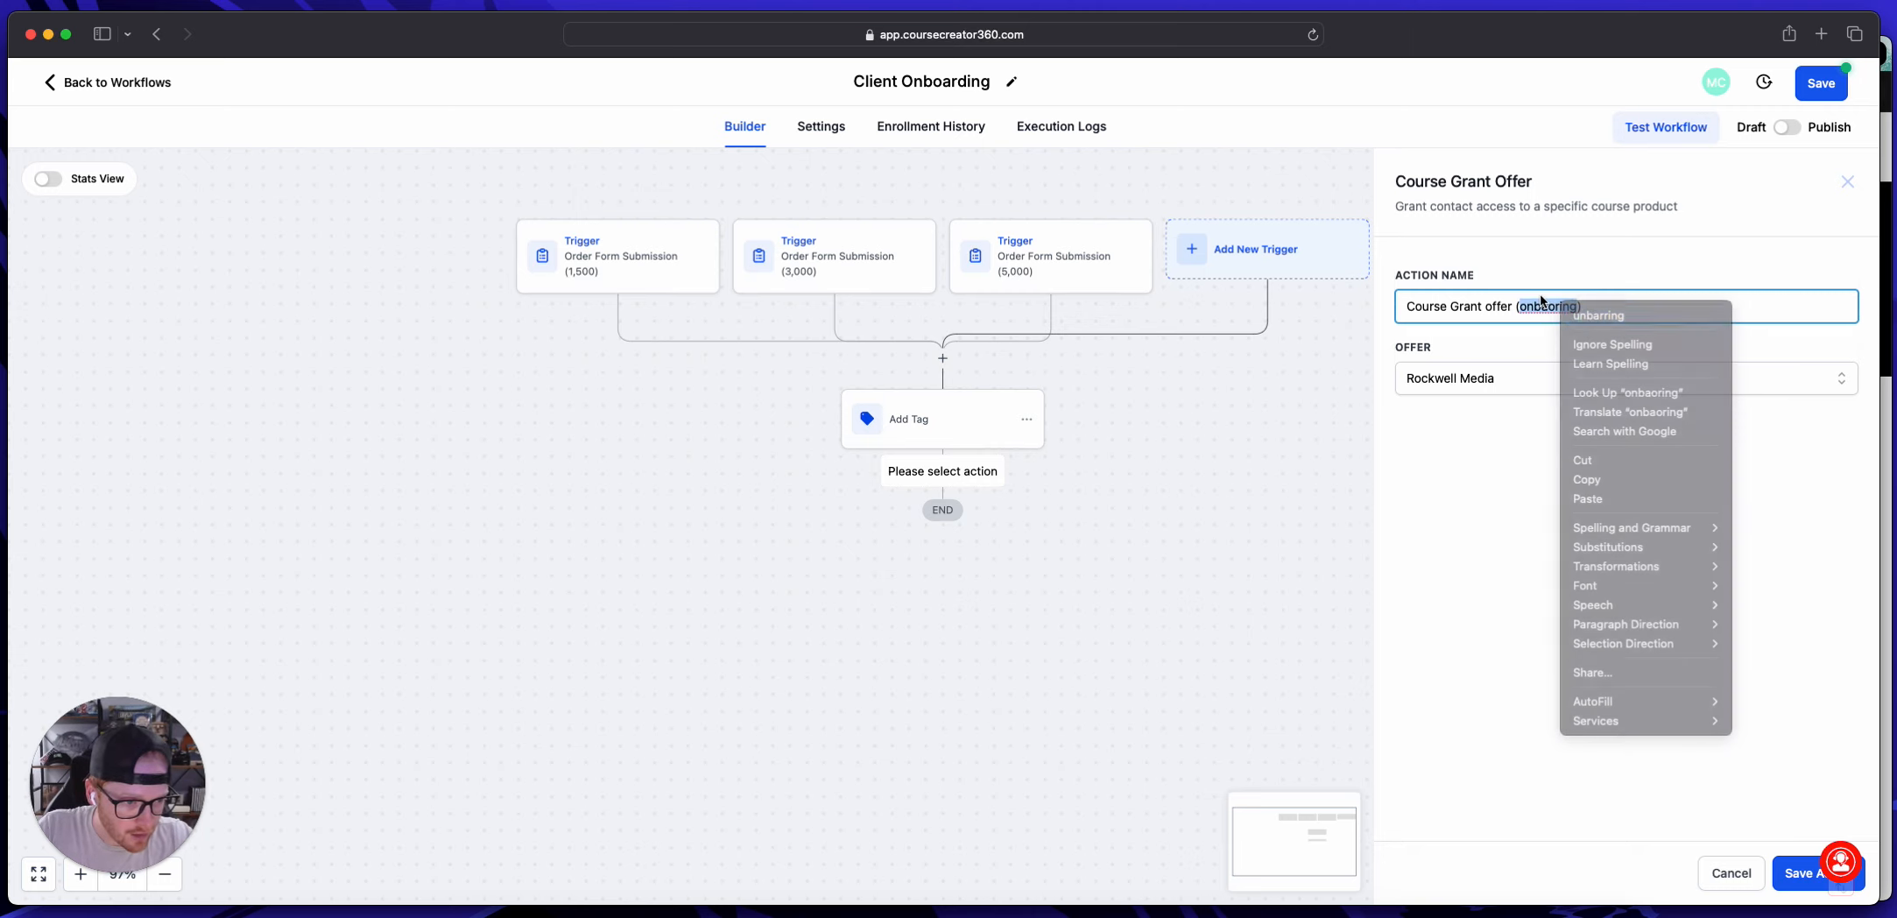
key(Escape)
text(onboarding)
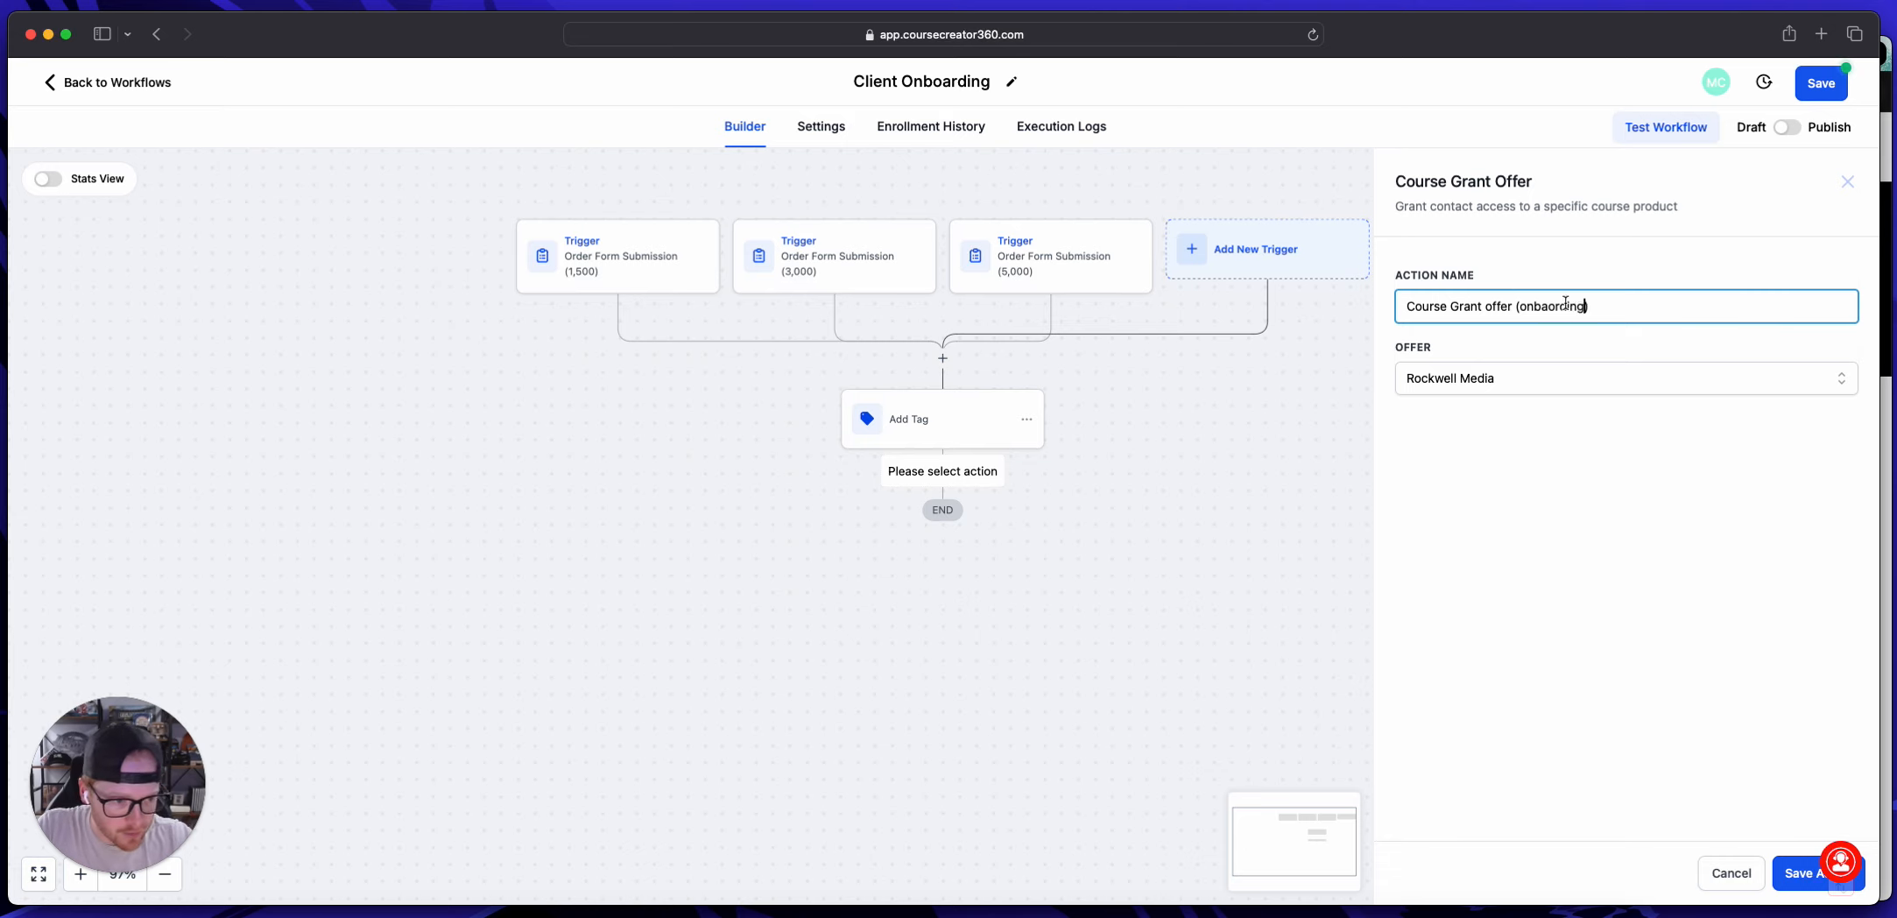
click(1779, 878)
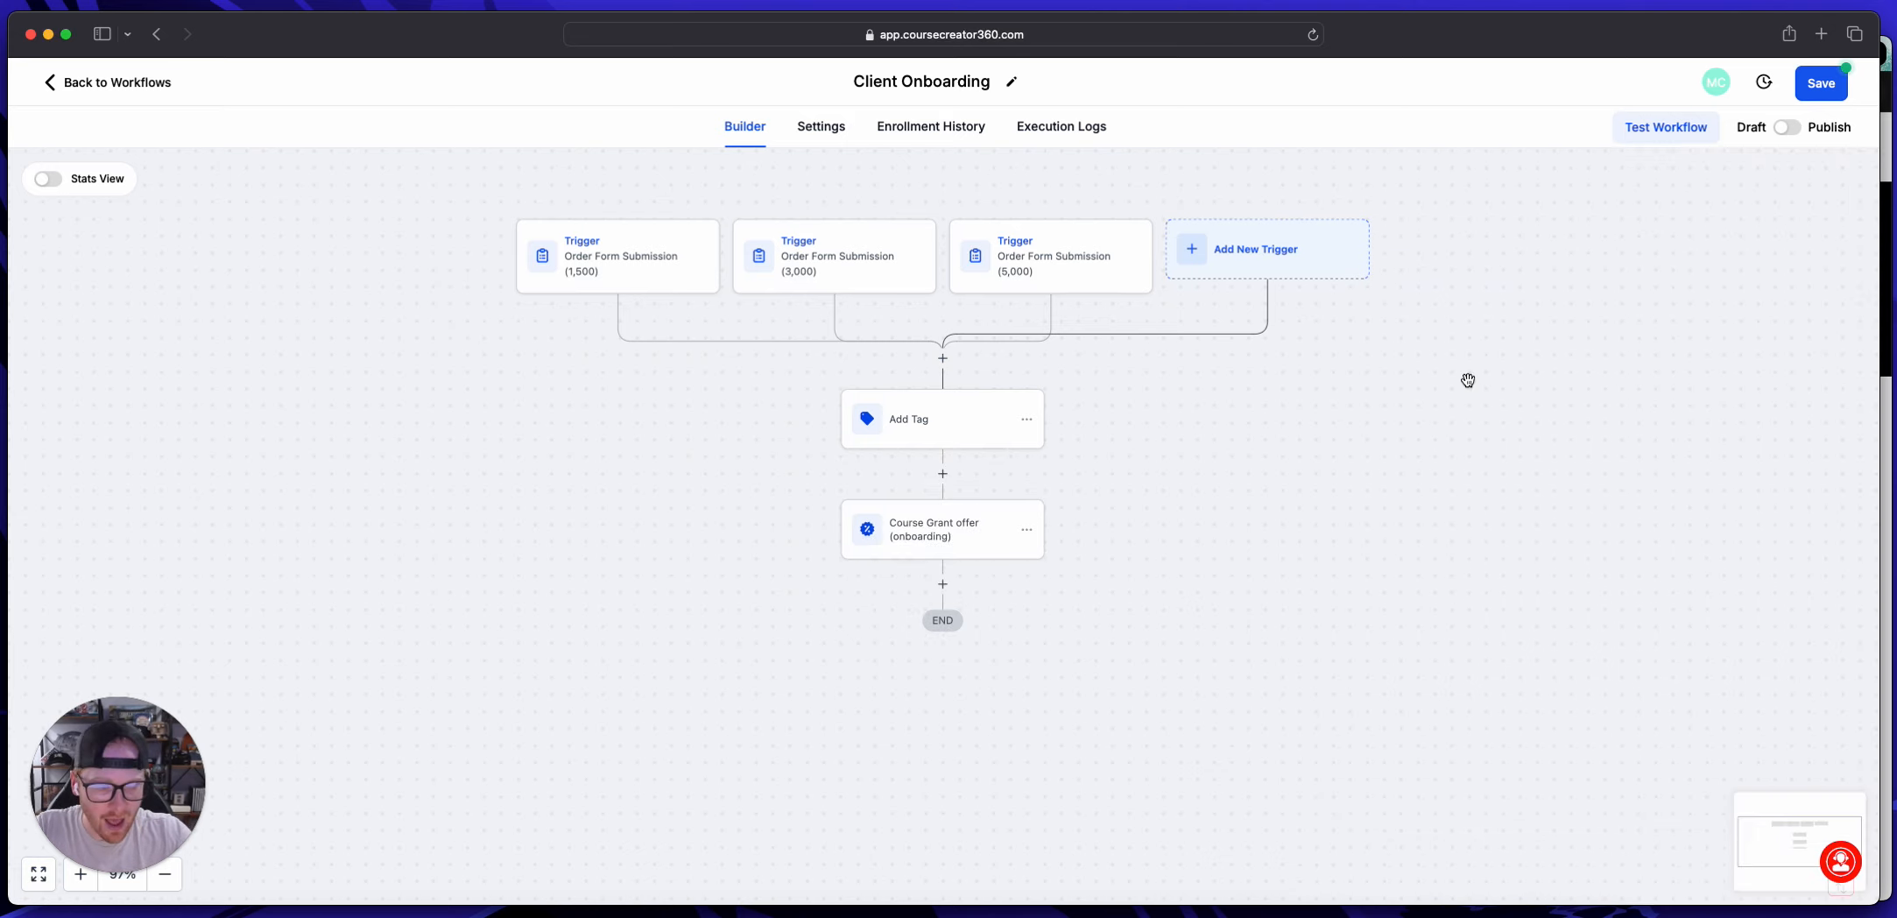
Step: Switch the Client Onboarding workflow from Draft to Publish, save it and return to the workflow list
click(1787, 128)
click(1811, 91)
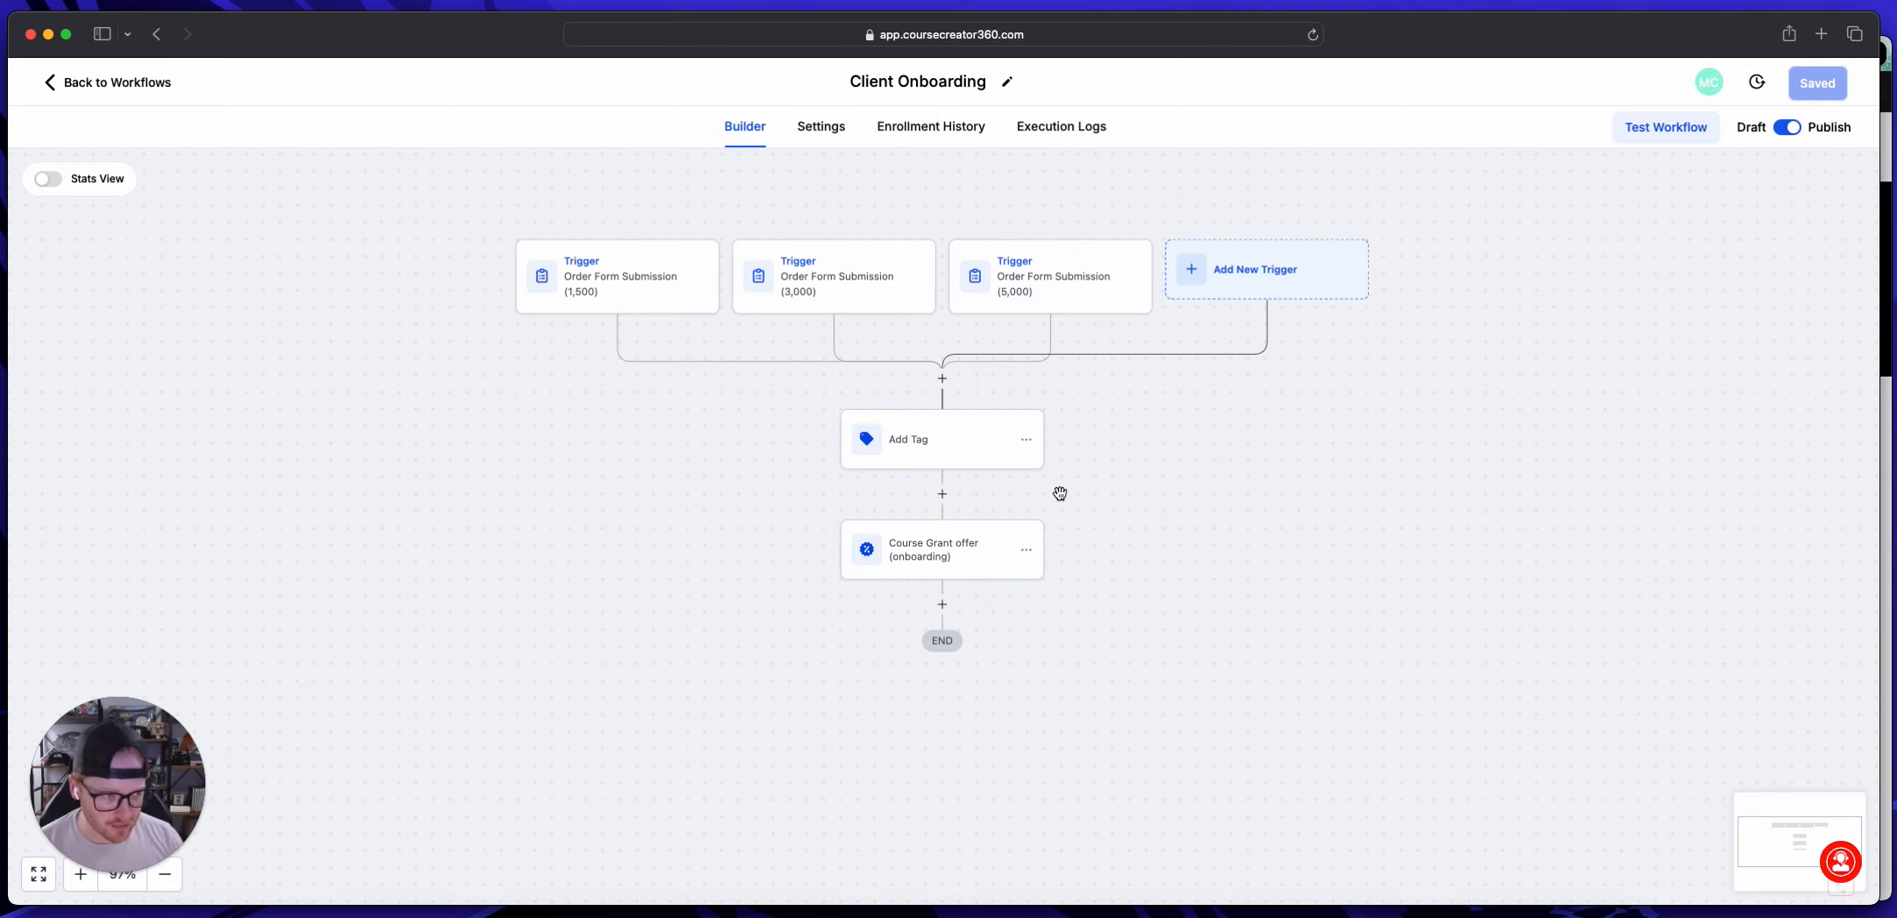
click(112, 82)
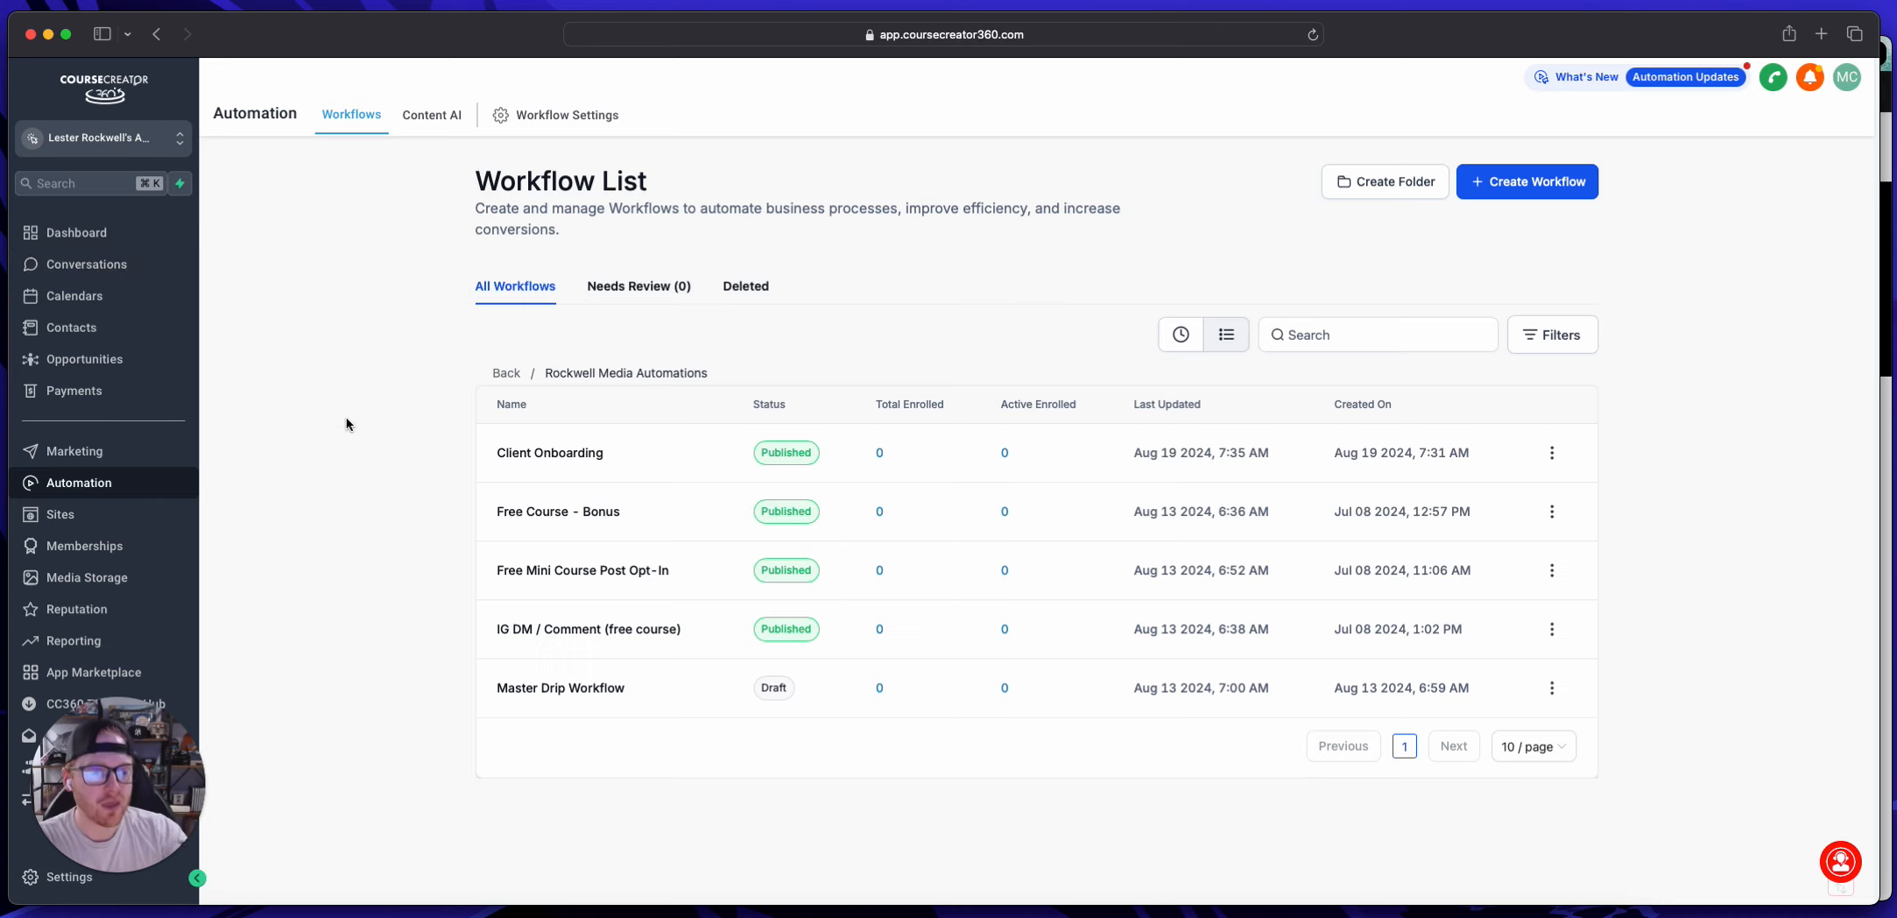
Step: View the course products in Memberships and compare them with the Onboarding Funnel preview in Chrome
click(107, 547)
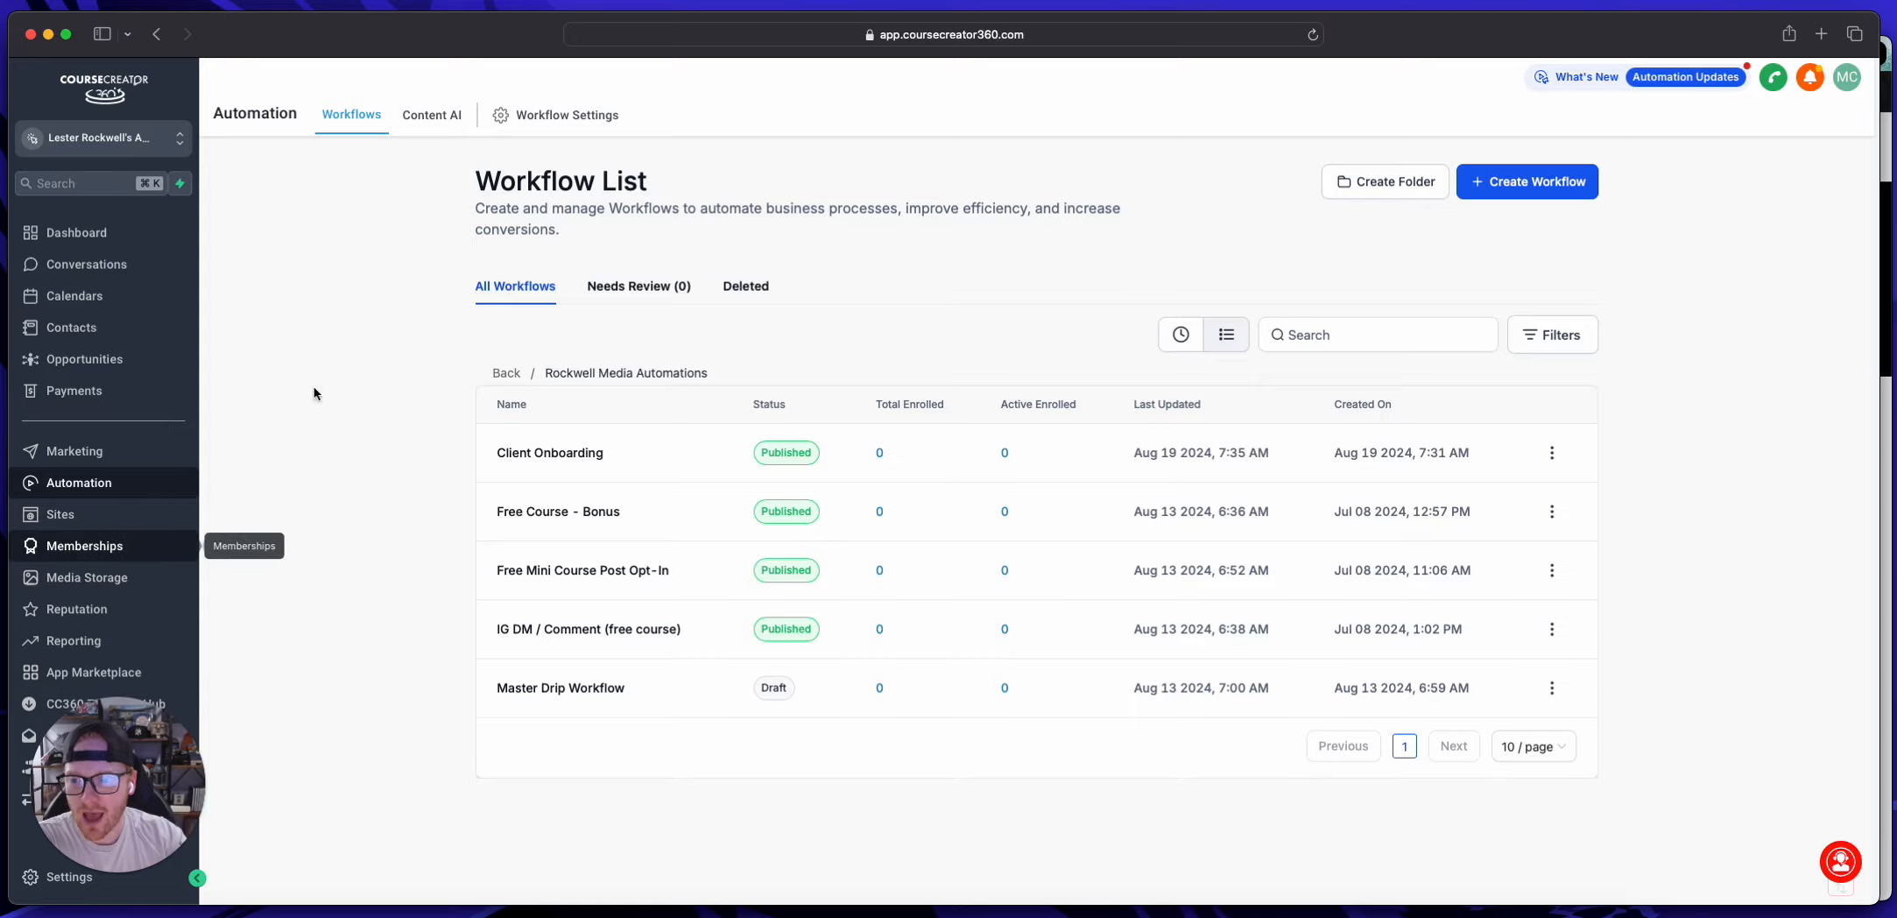
click(351, 184)
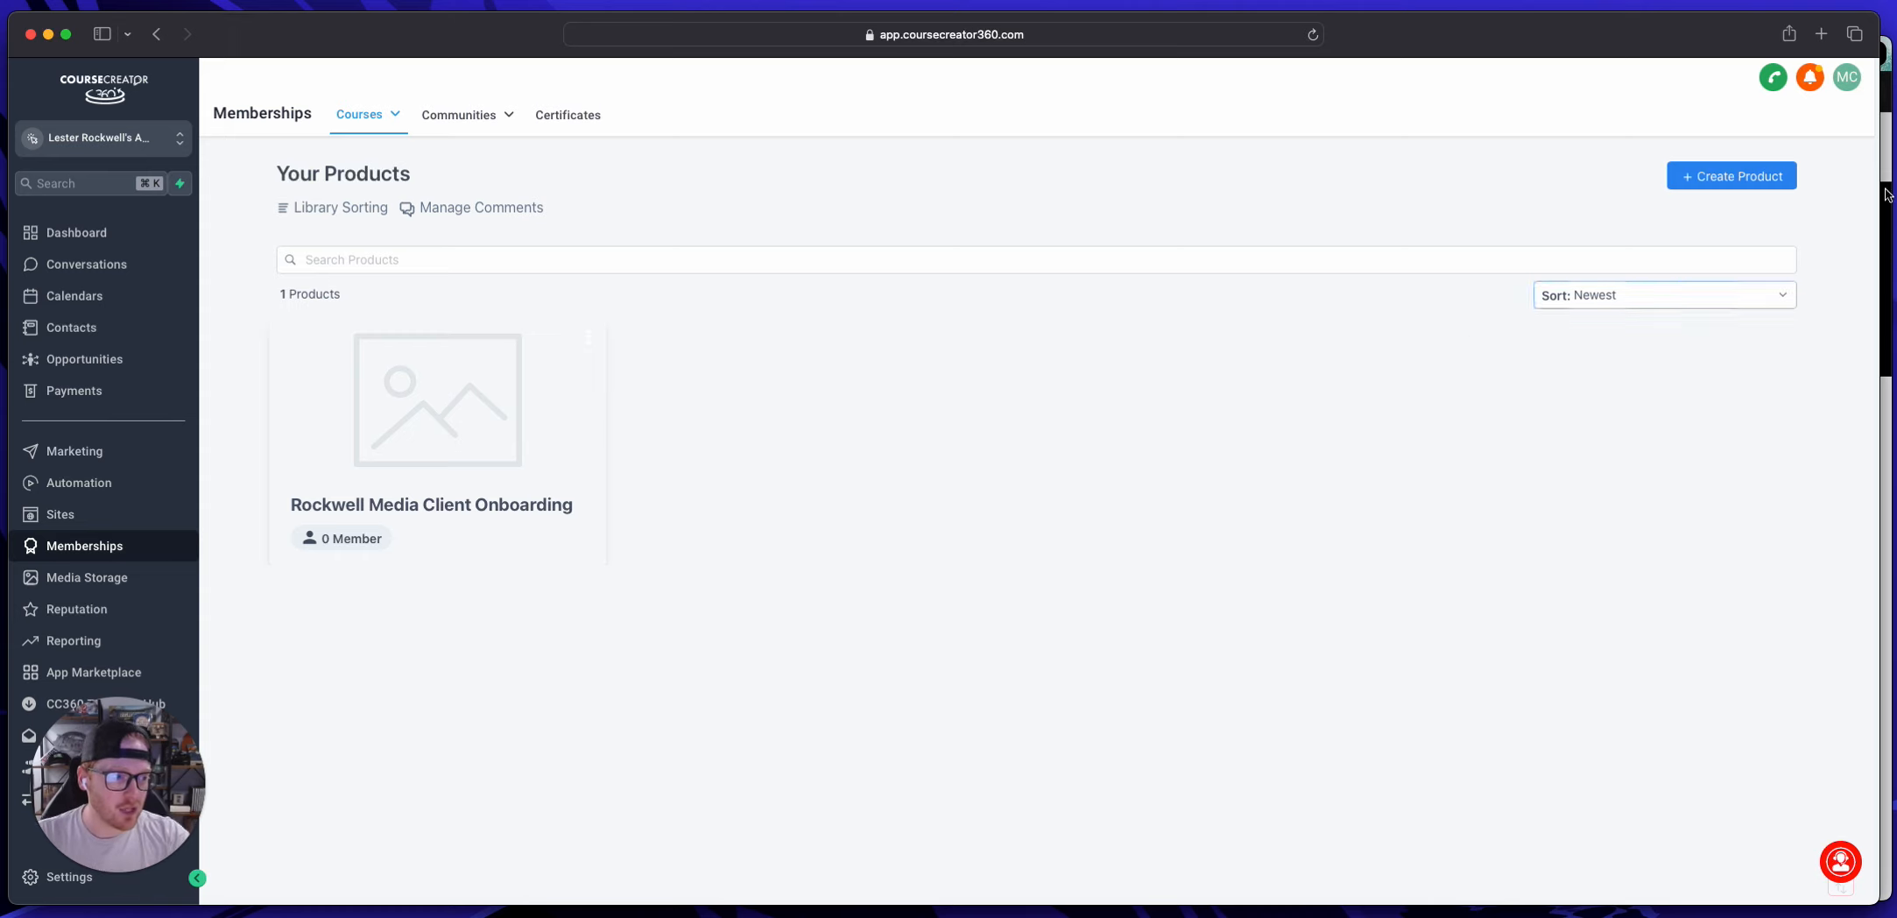
key(super+Tab)
scroll(964, 312, down, 1)
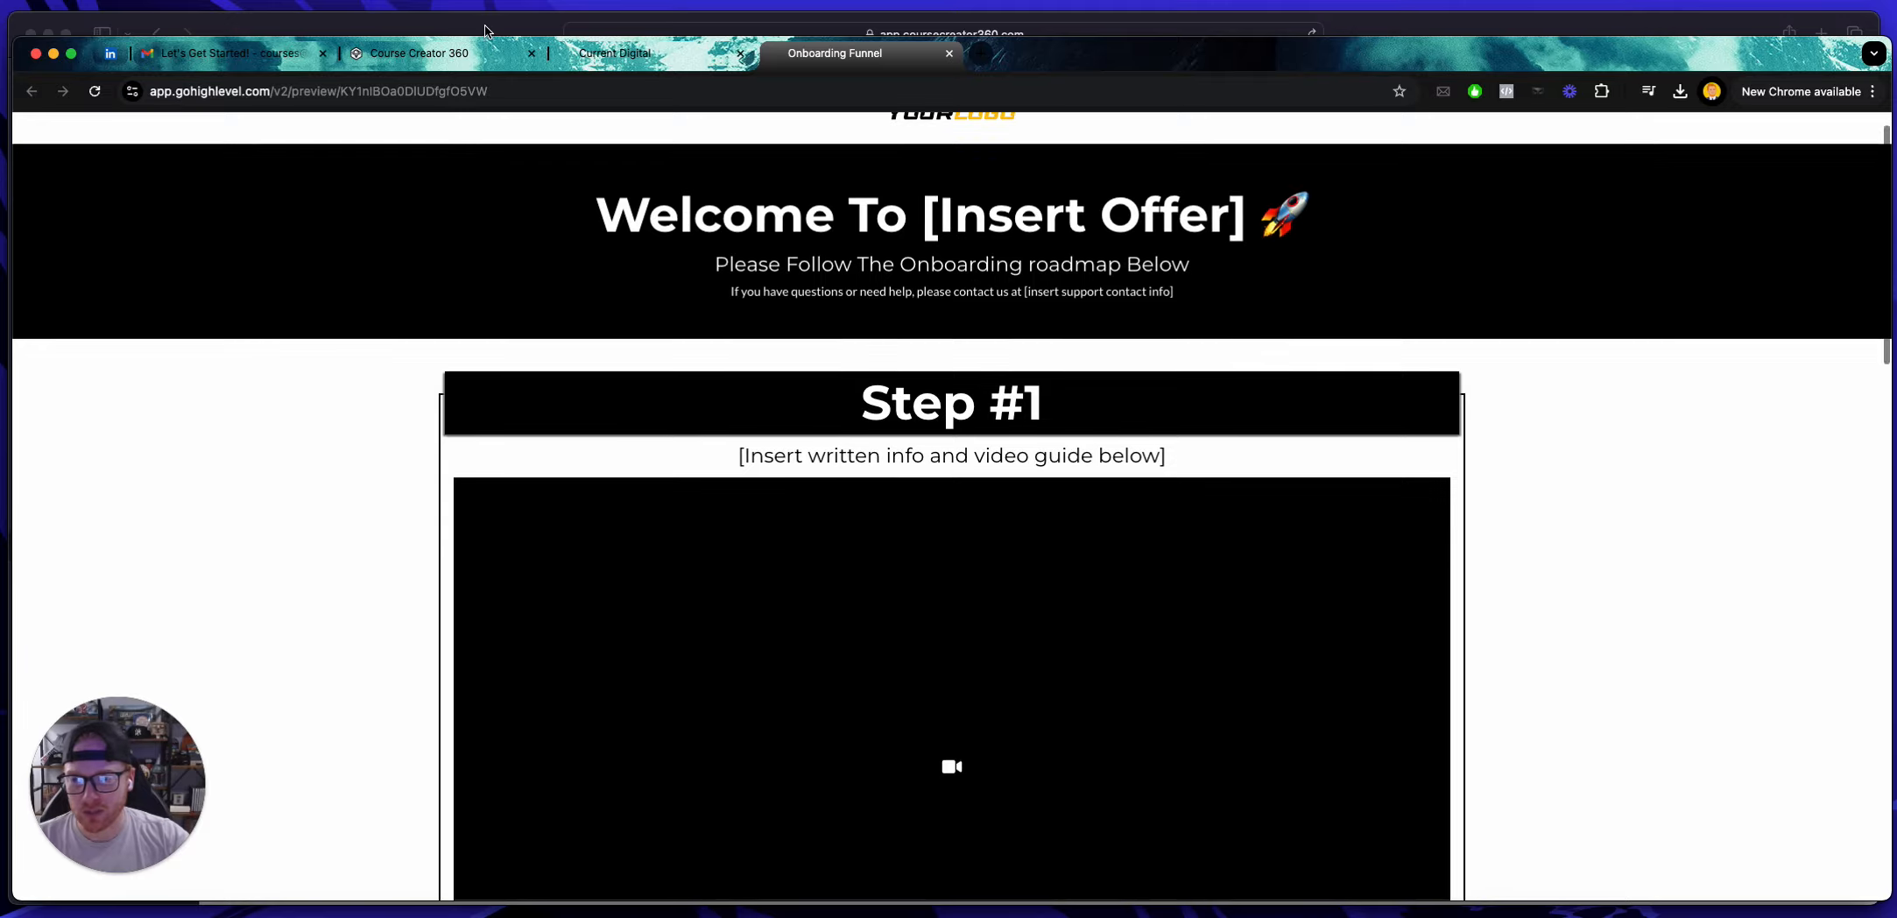
click(482, 33)
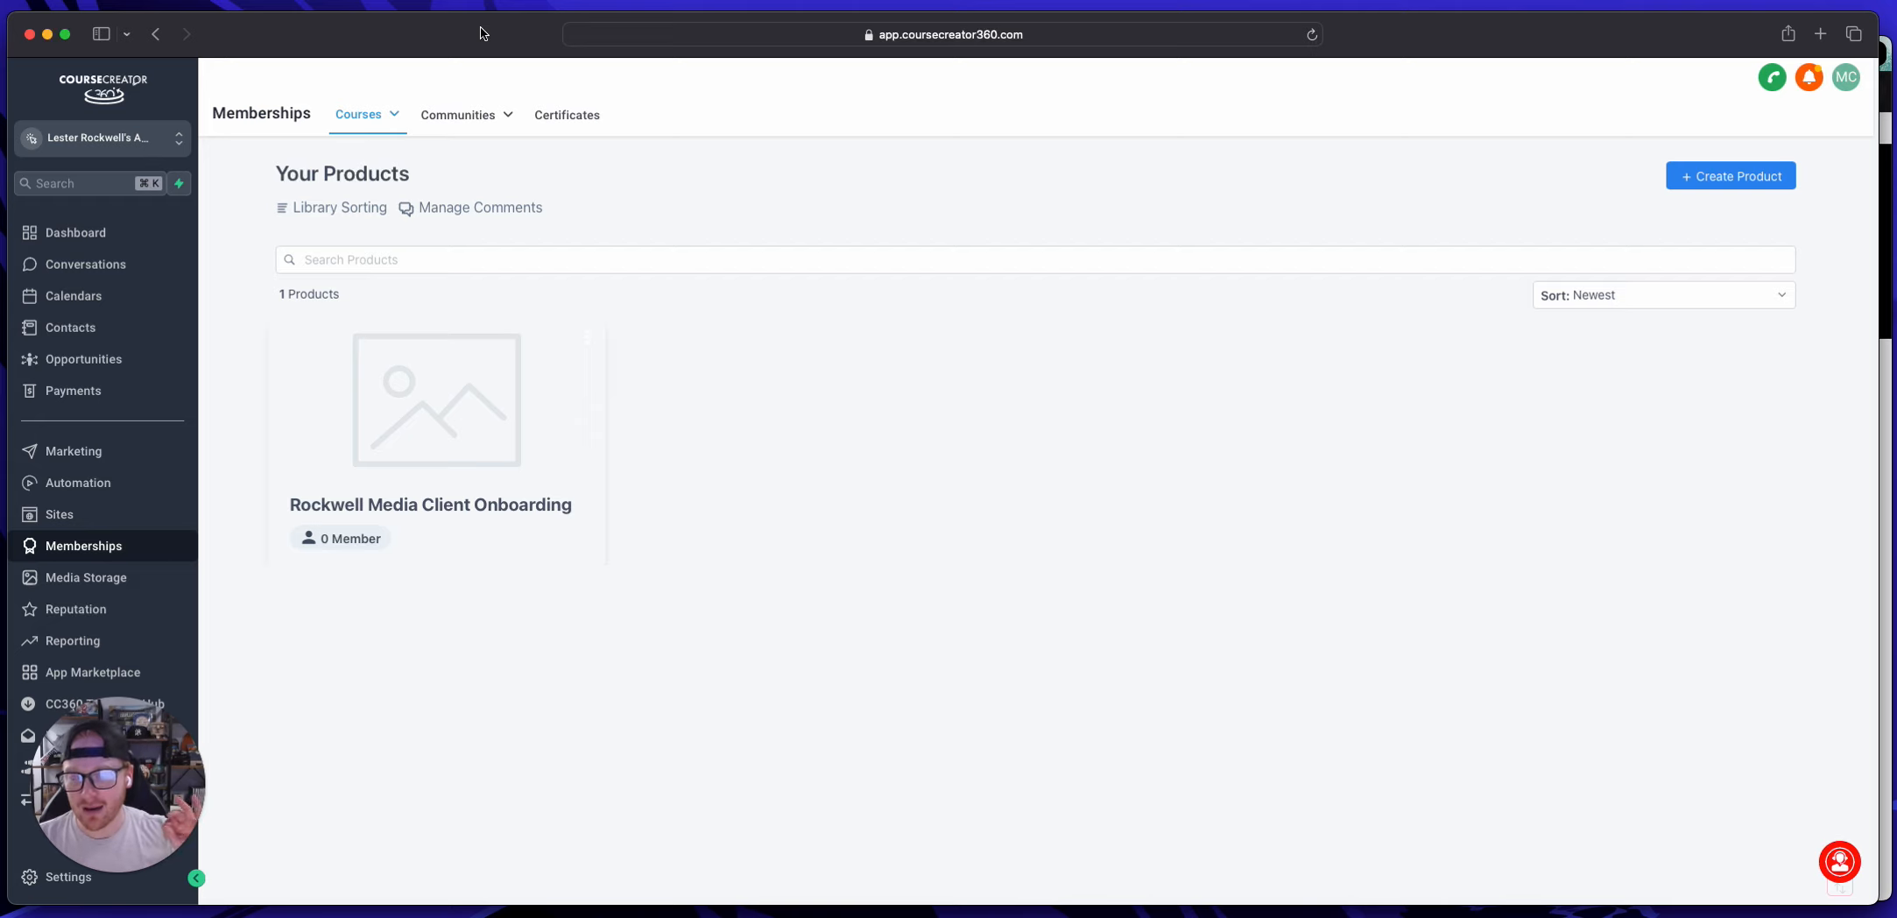
Step: View the account dashboard and switch back to the Onboarding Funnel preview in Chrome
mouse_move(438, 115)
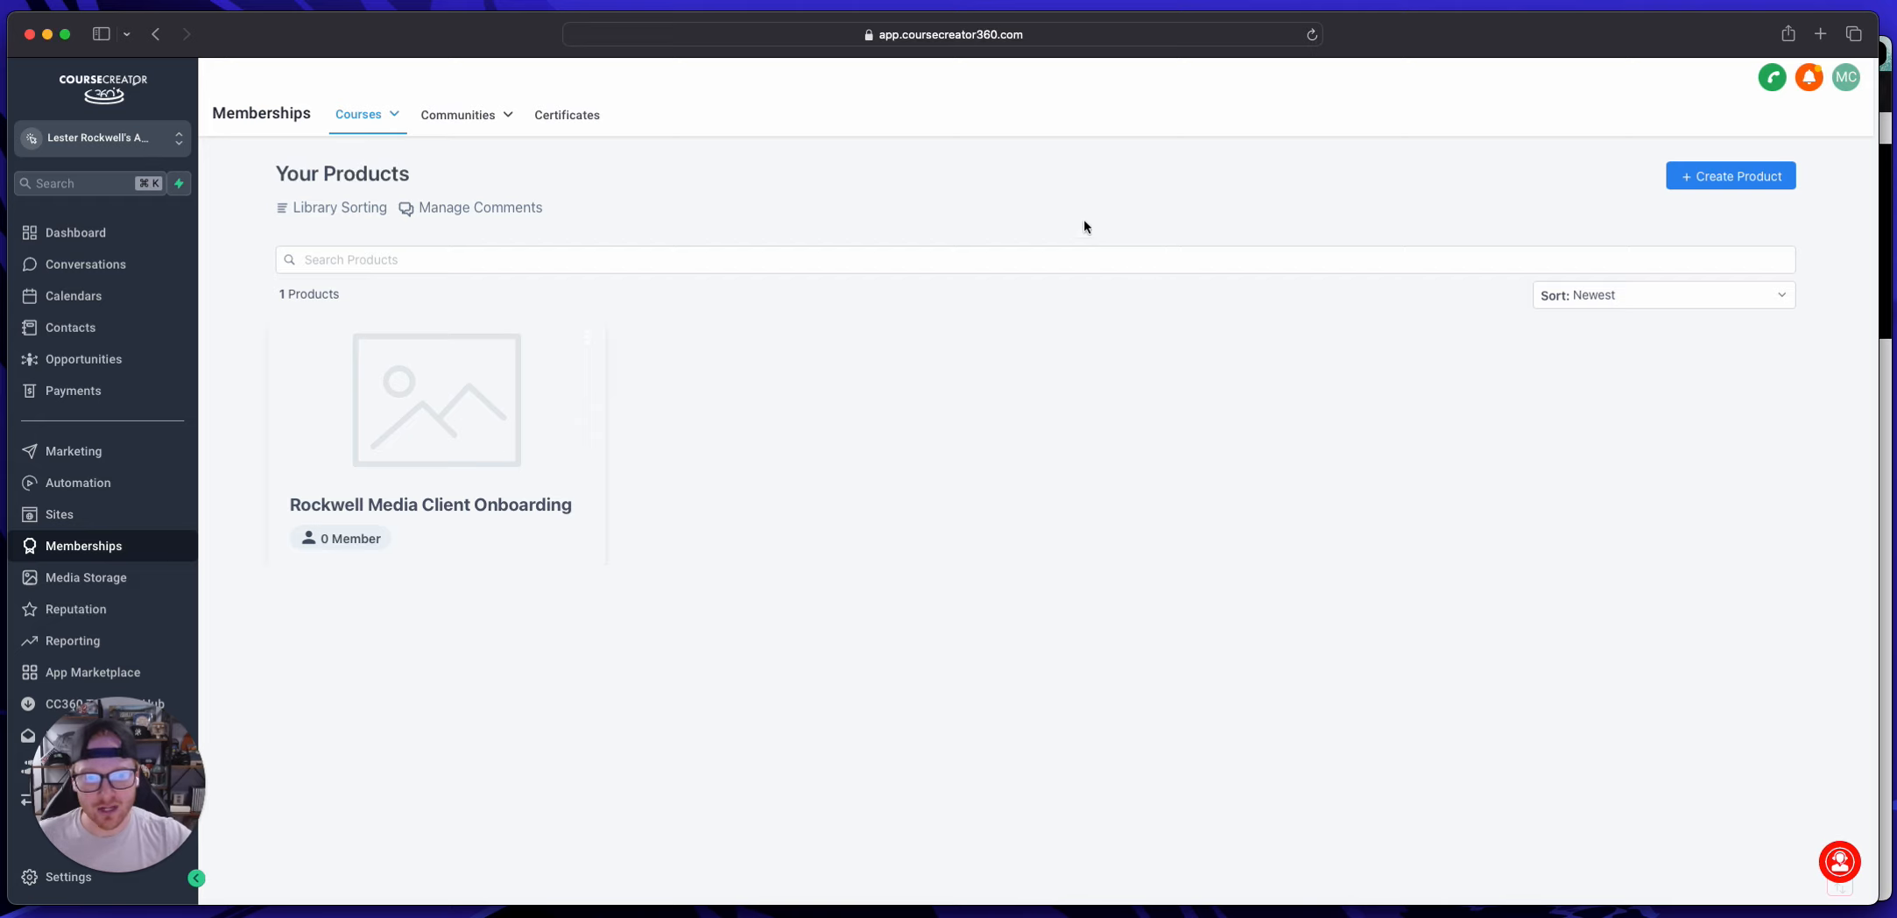
click(79, 235)
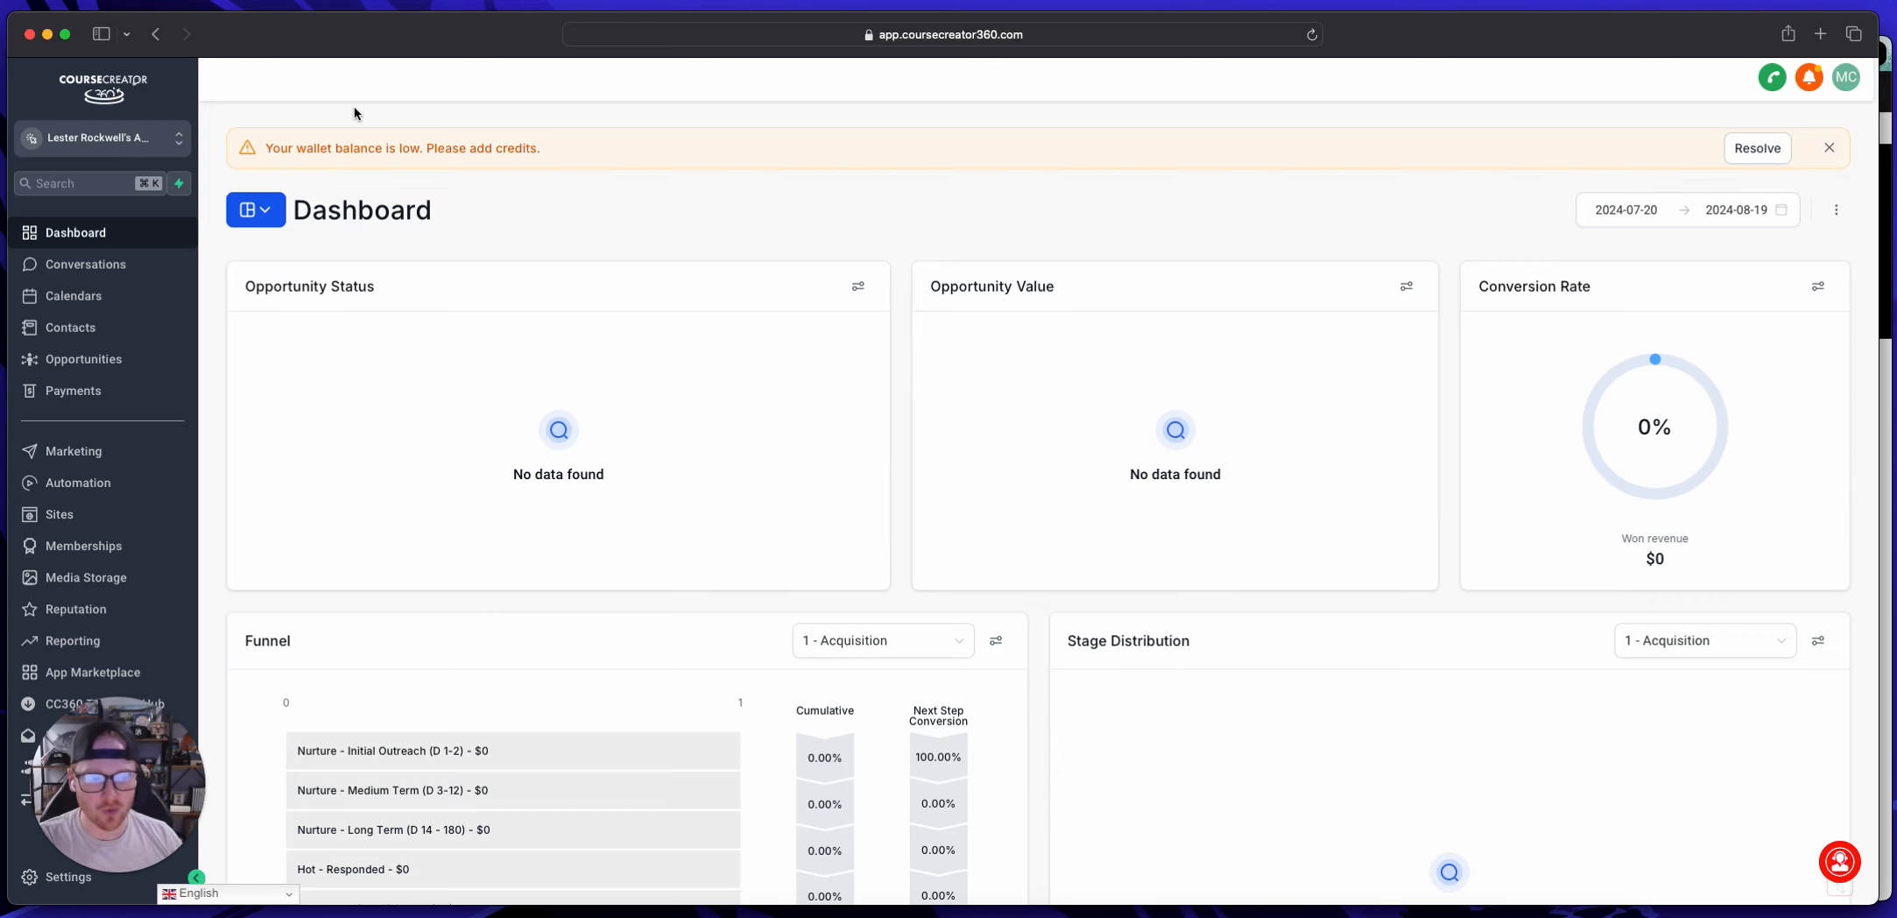
click(1888, 166)
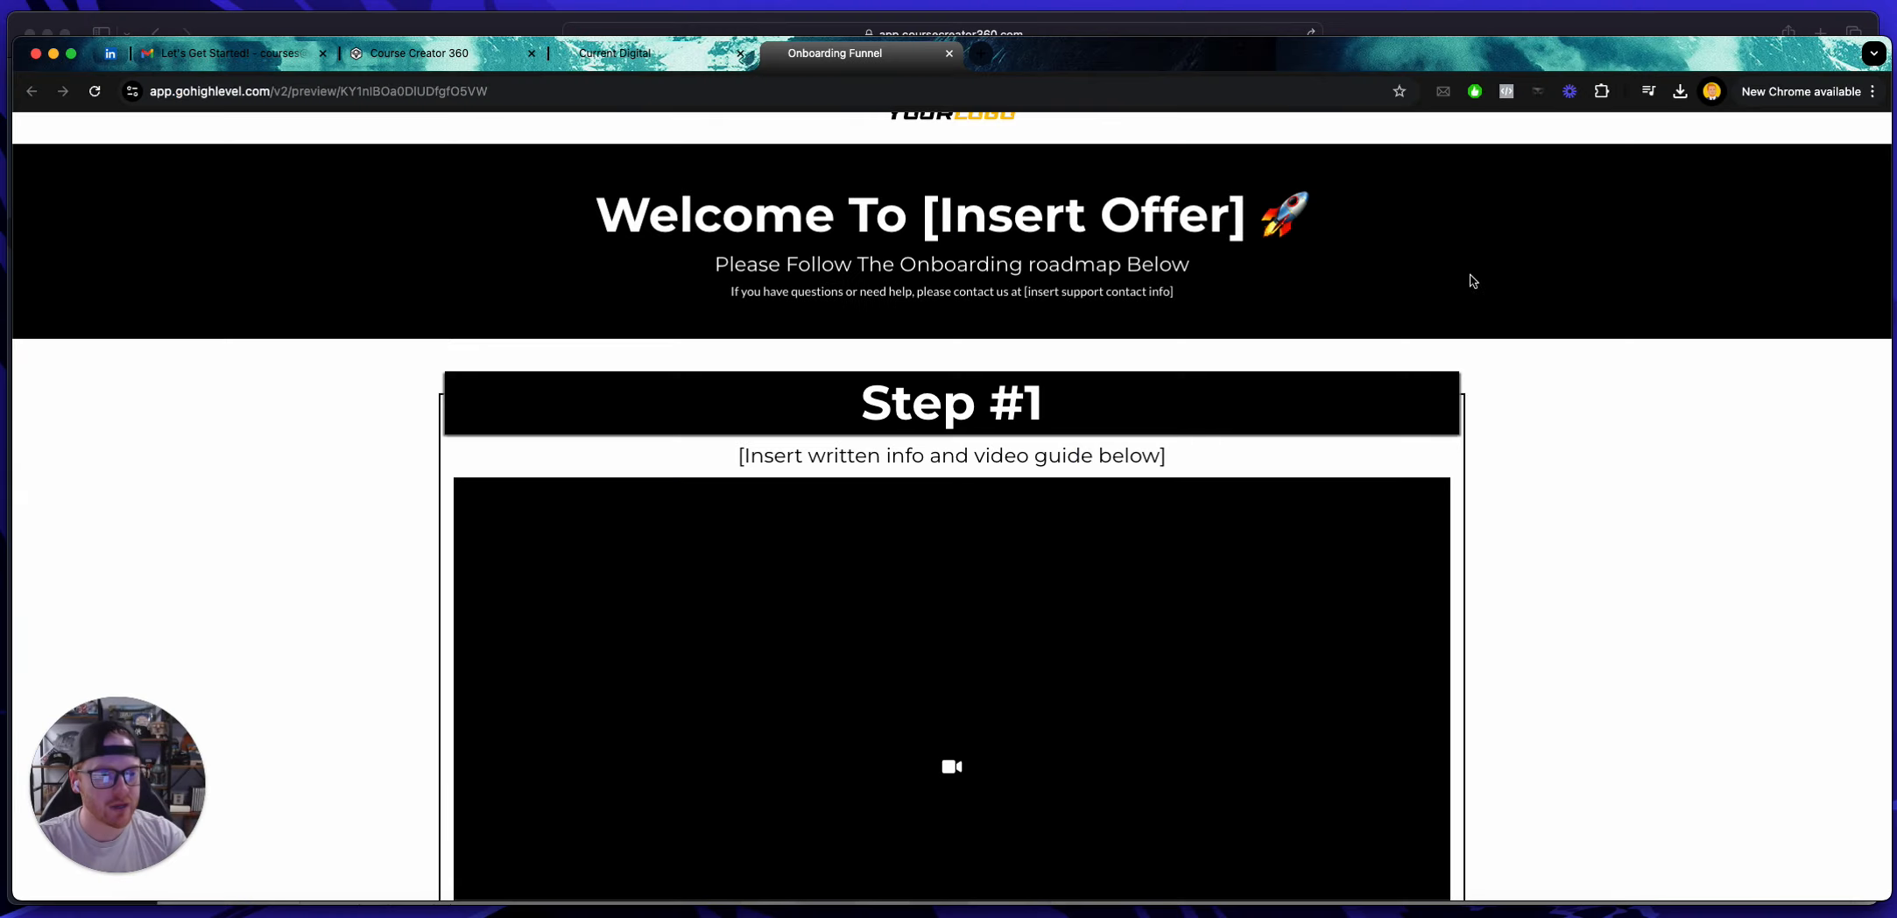
scroll(1292, 305, down, 16)
scroll(1292, 337, up, 18)
scroll(1281, 328, down, 20)
scroll(1280, 328, up, 20)
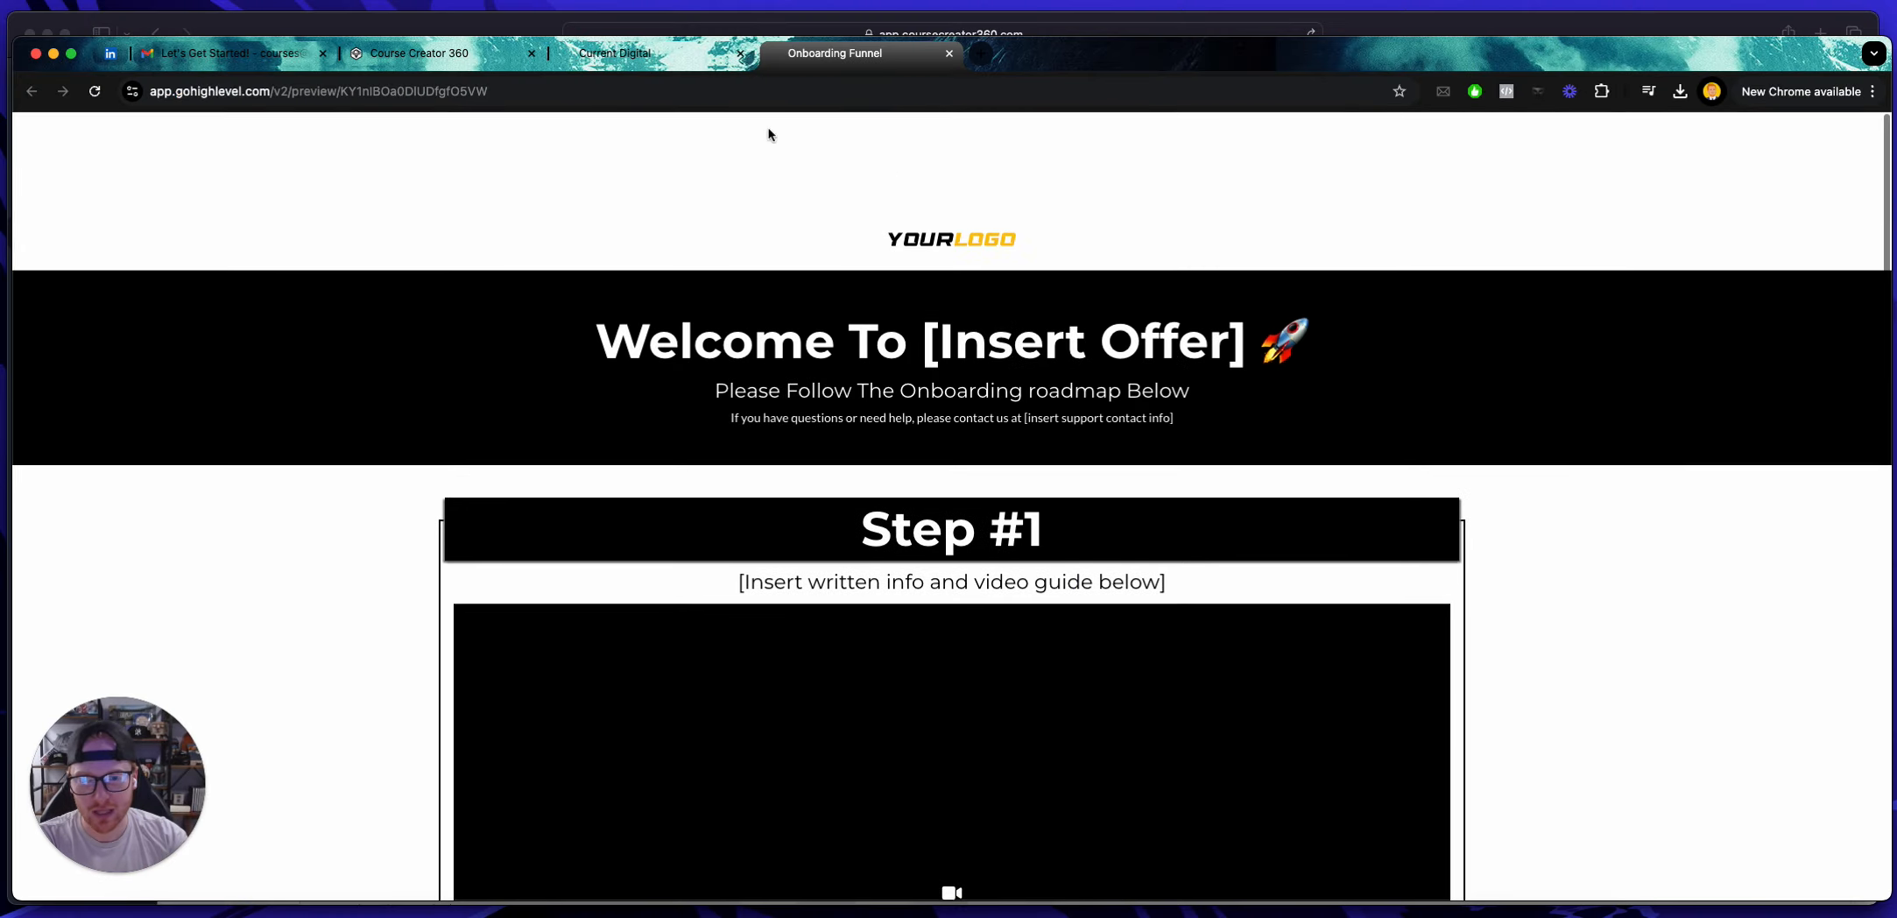
Step: Switch back to Course Creator 360 in Safari and view the course products in Memberships
click(533, 27)
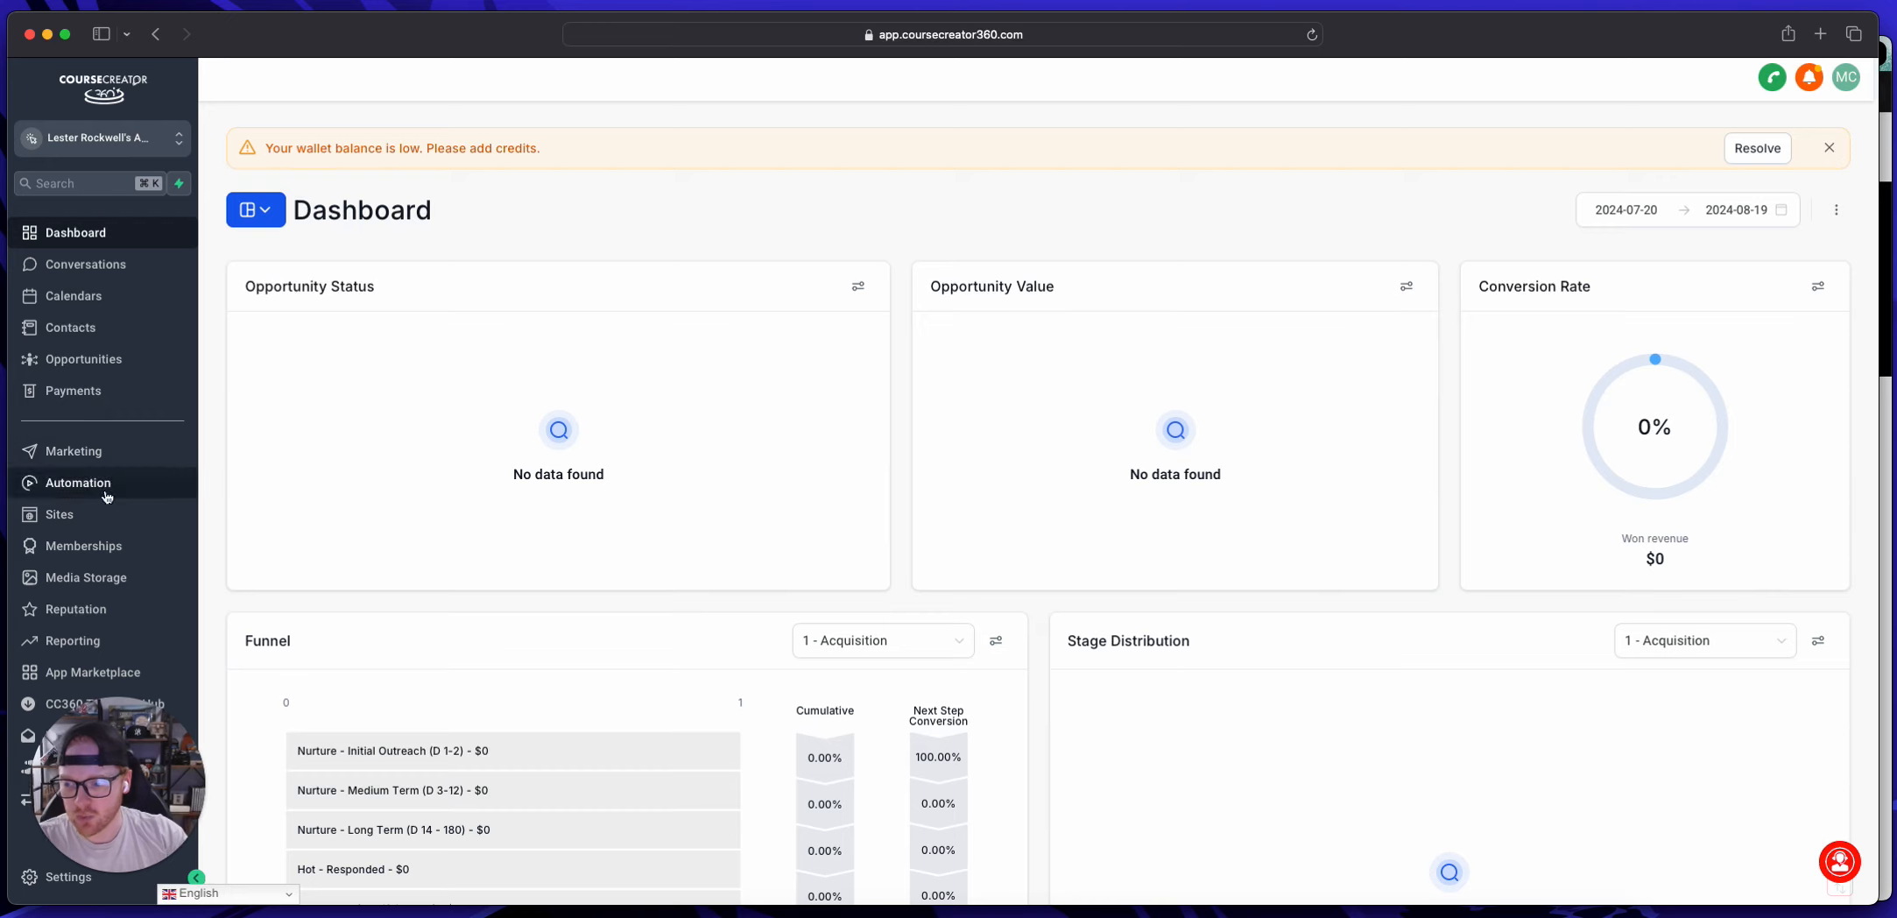
click(105, 546)
mouse_move(376, 118)
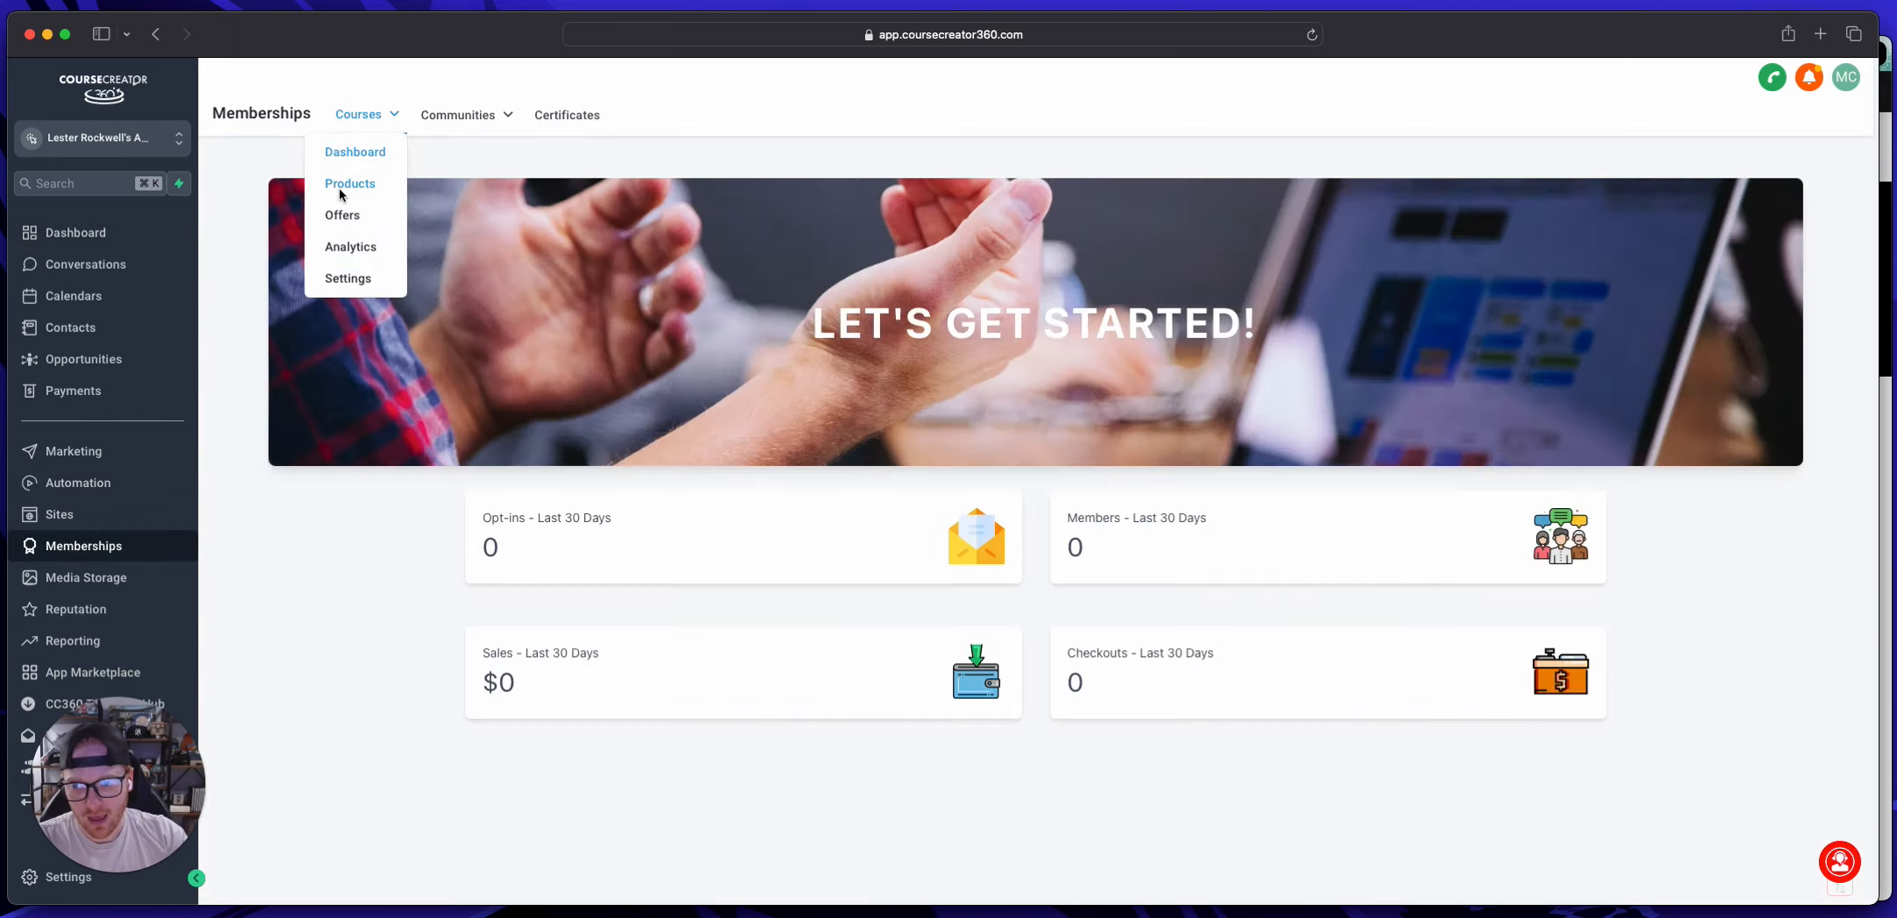
click(343, 184)
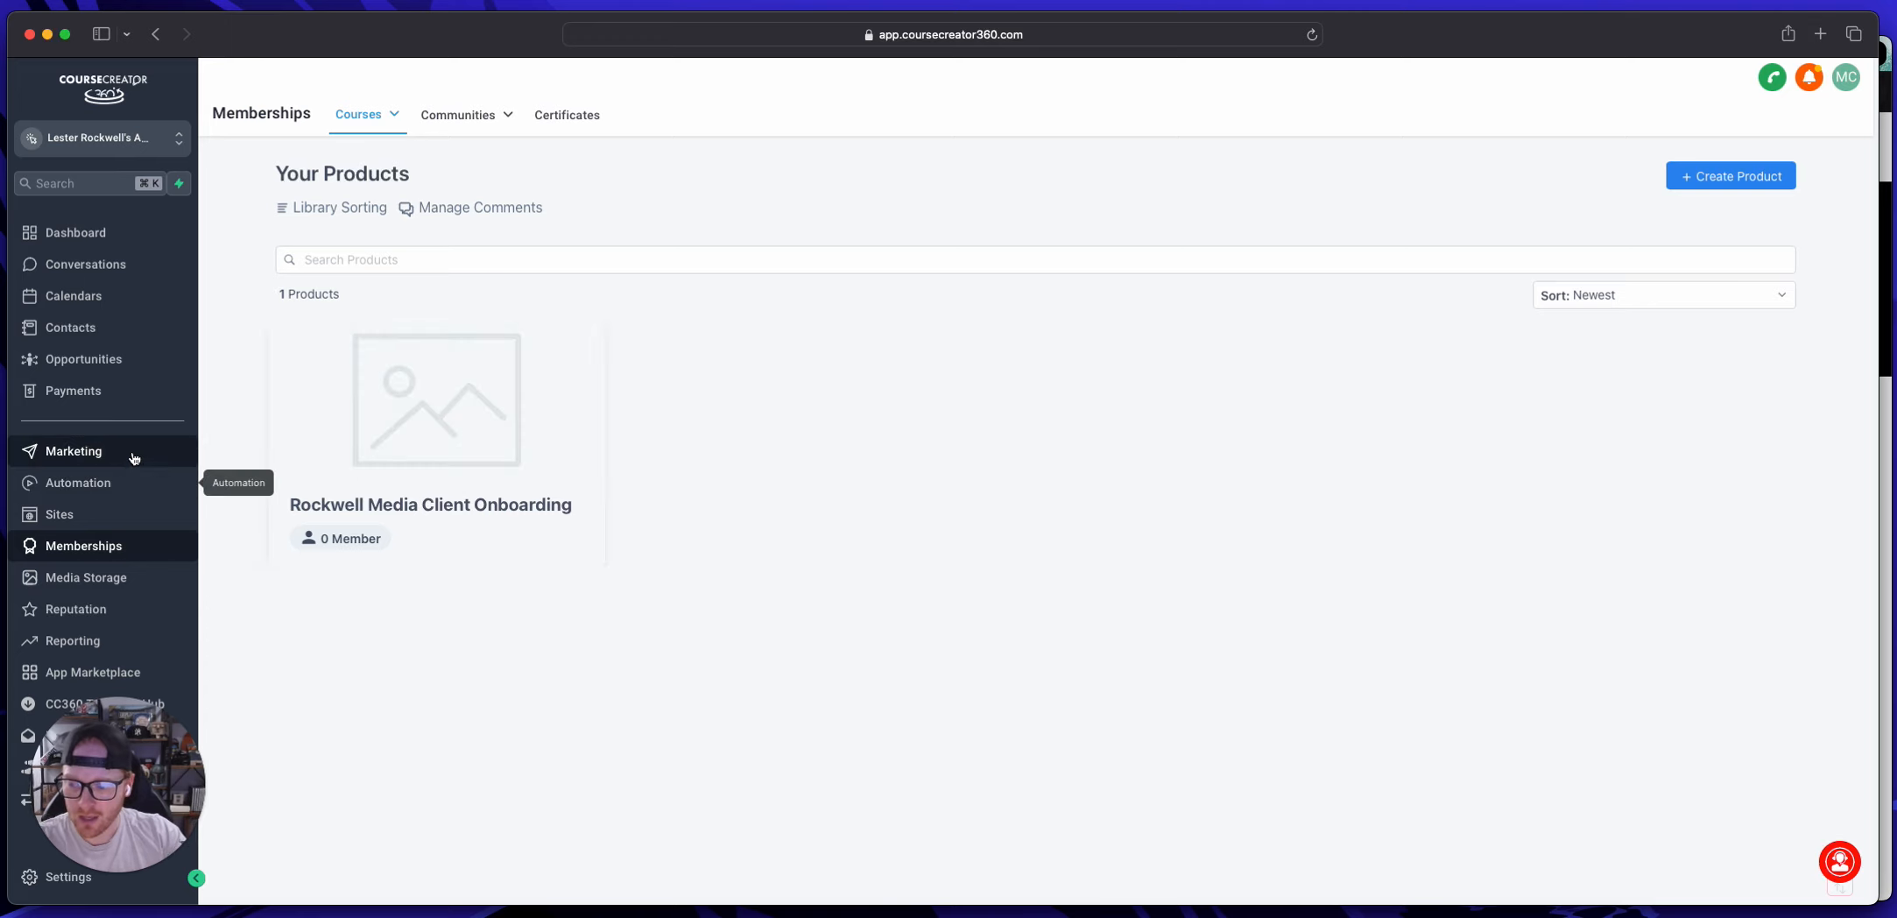
Step: Open the CHECKOUT PAGES funnel in the Rockwell Media Funnels folder and move the $1,500 step above the $3,000 step
click(112, 508)
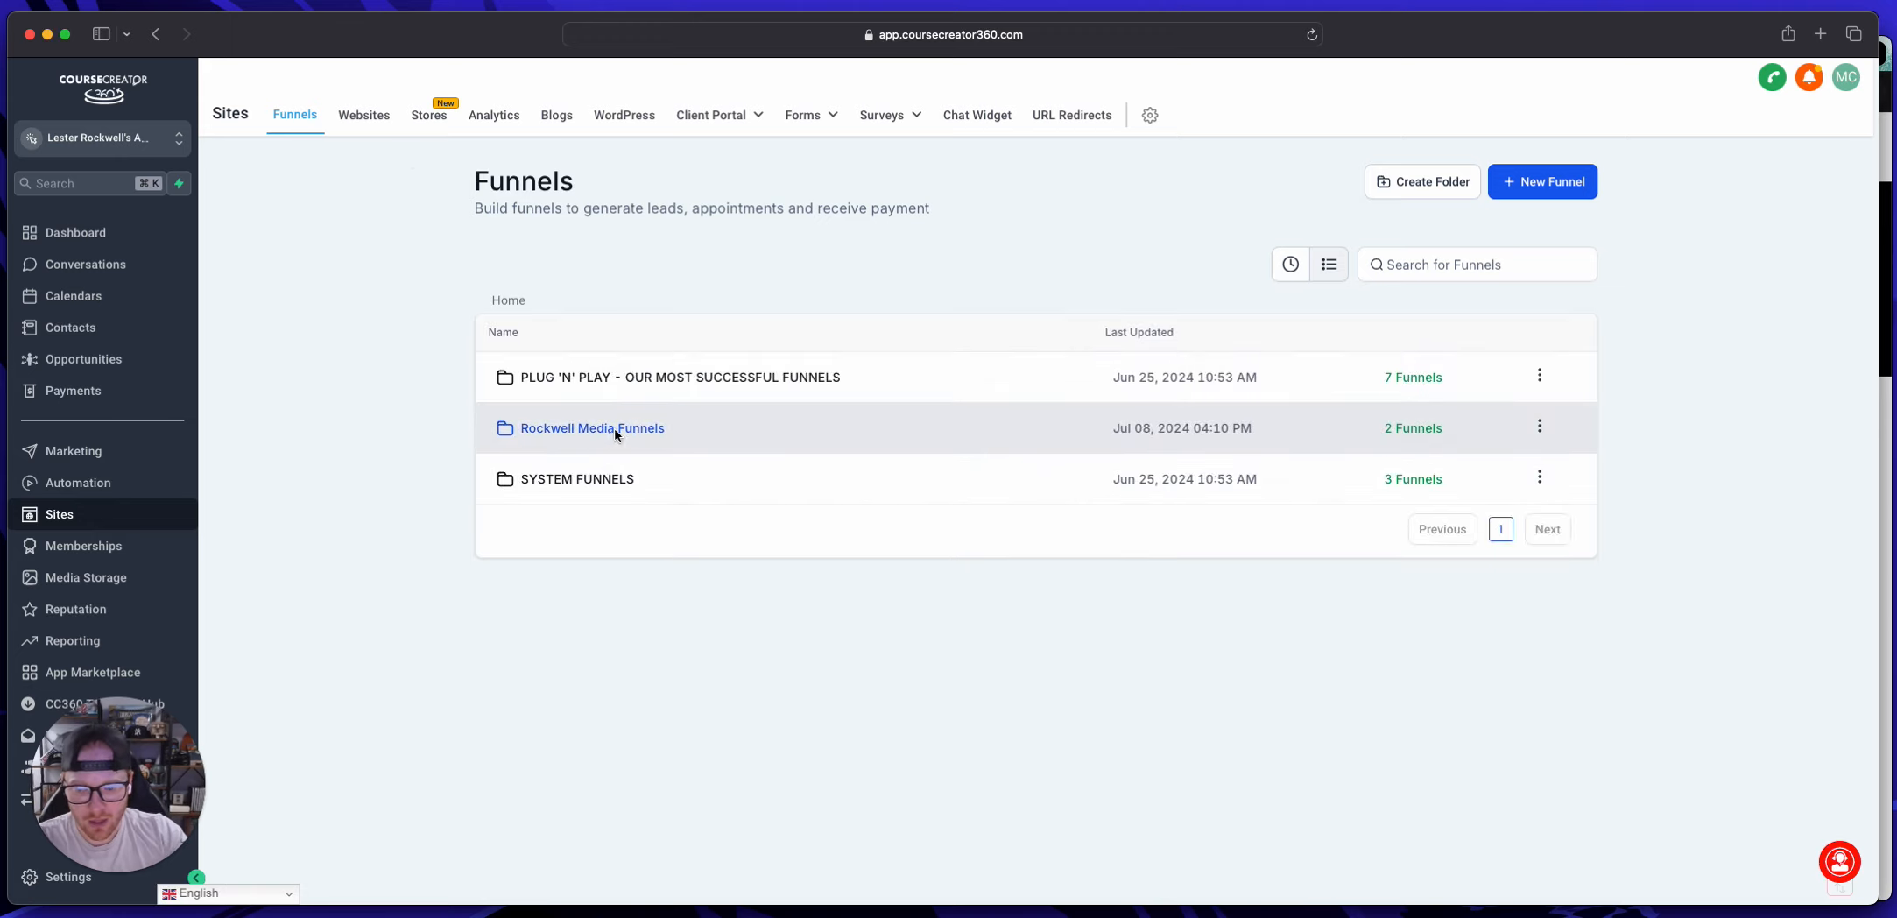
click(614, 426)
click(638, 378)
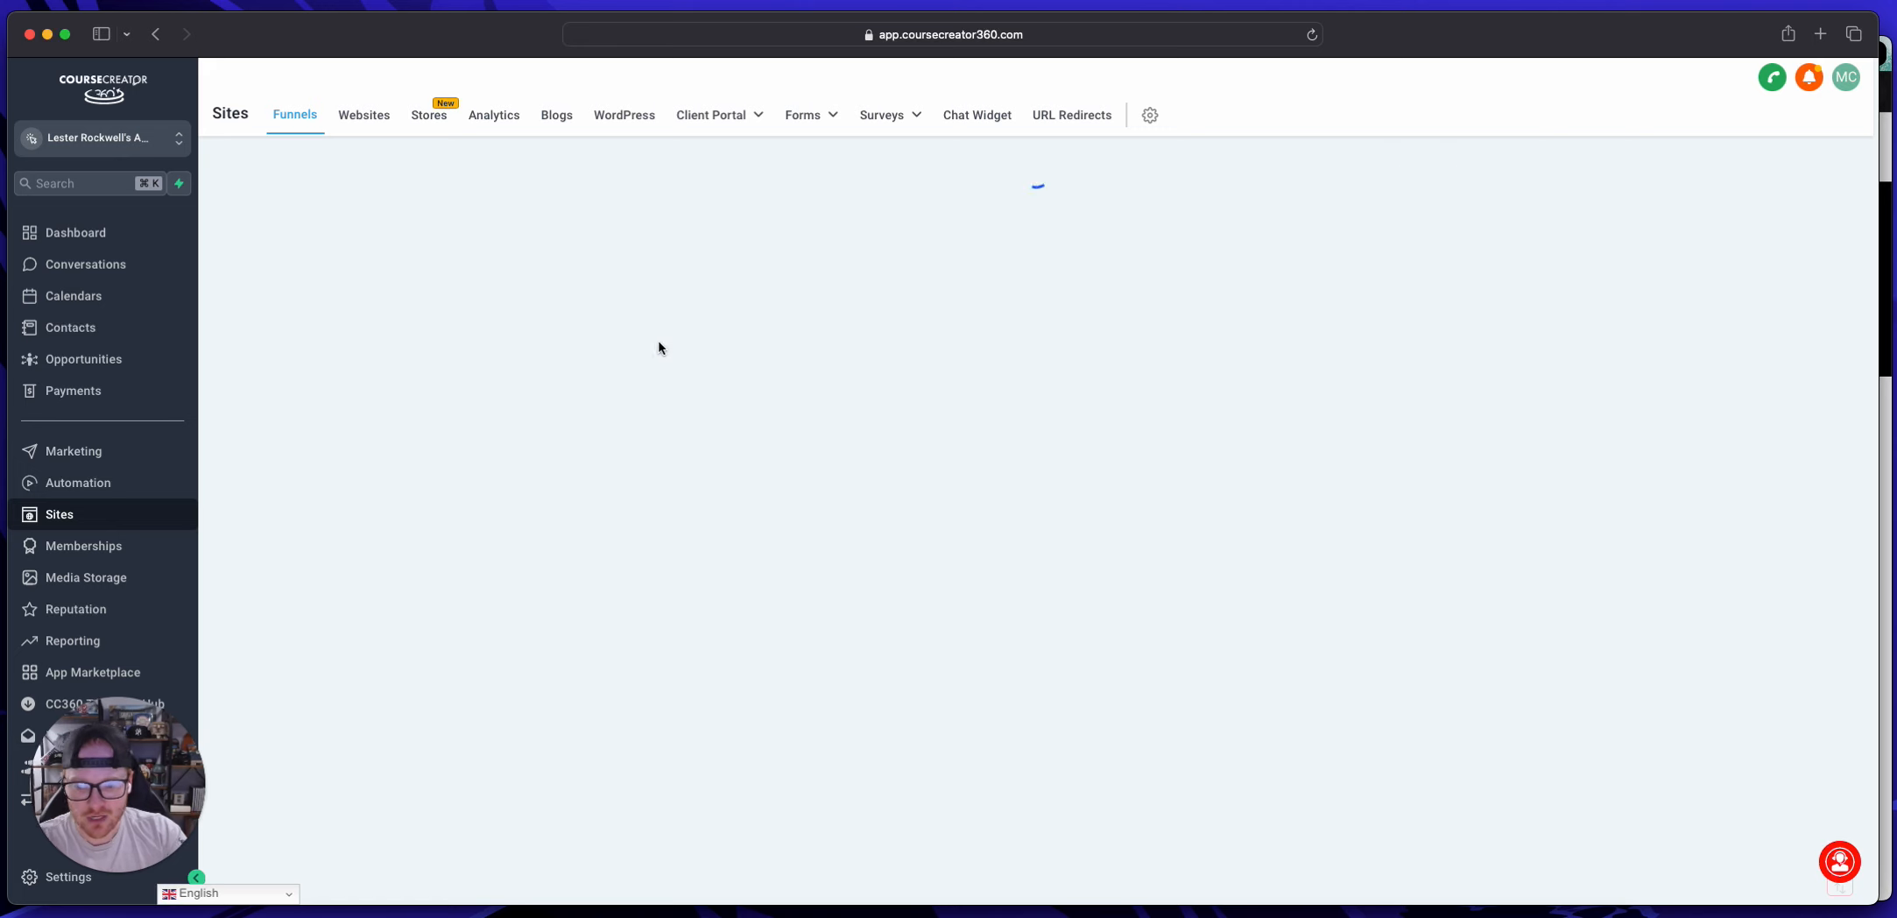
click(604, 326)
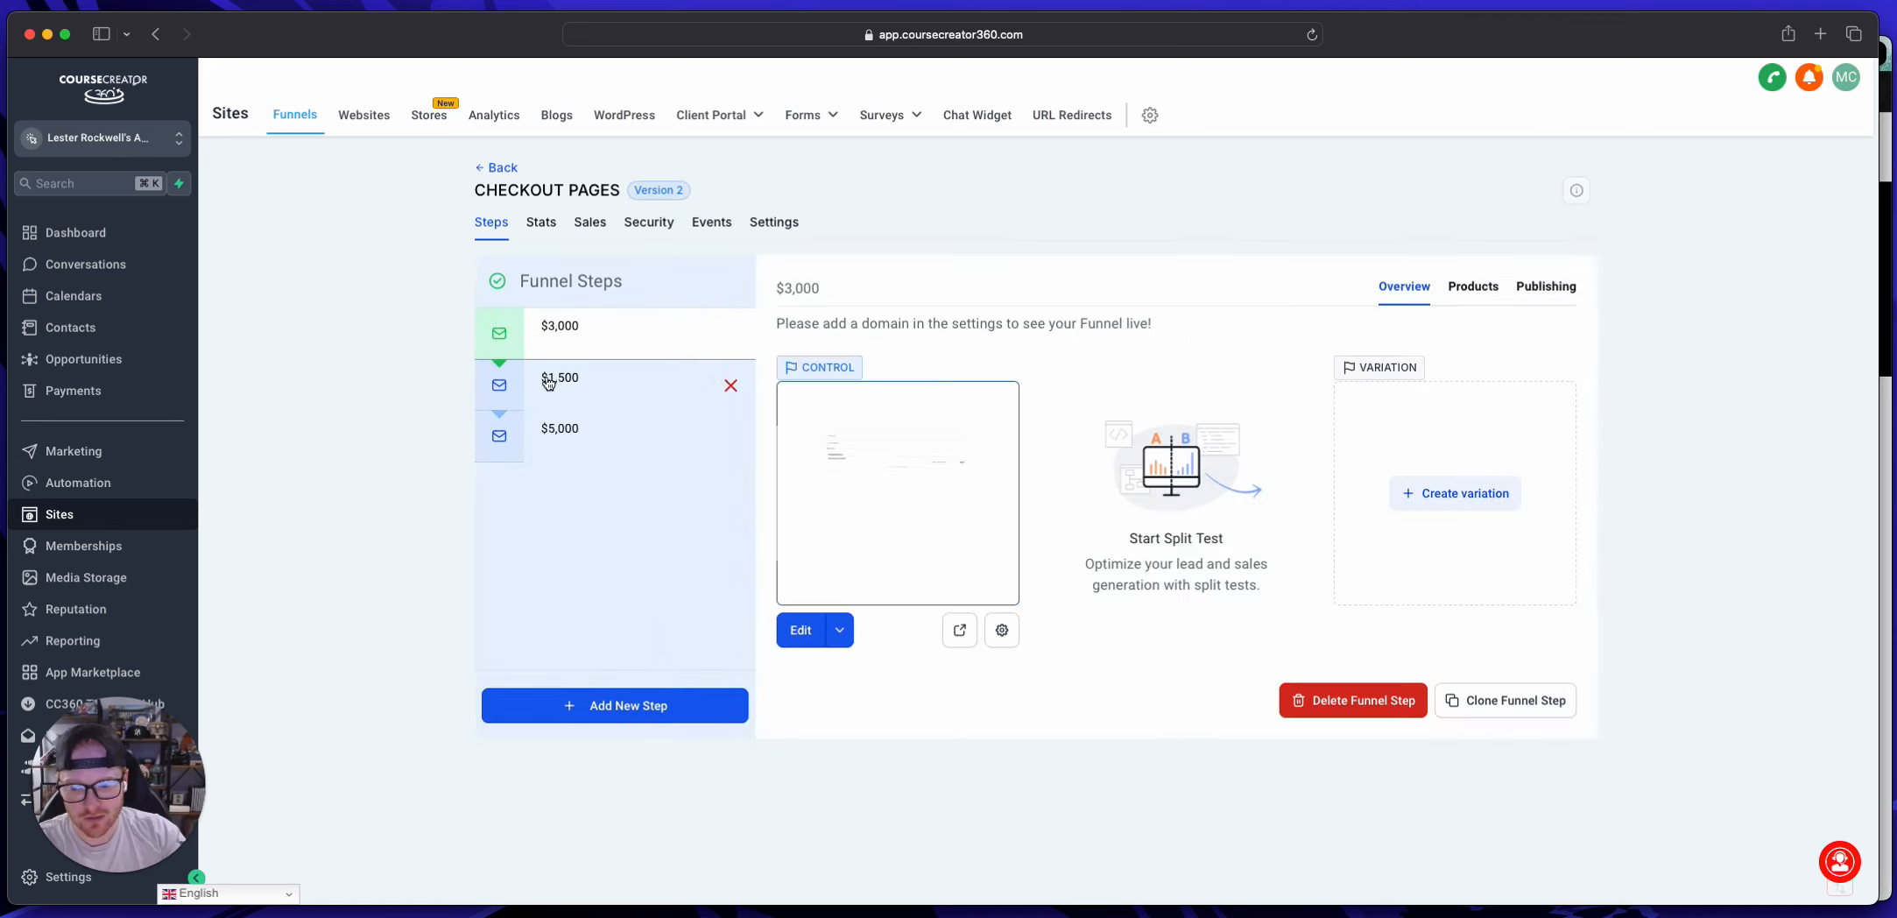
drag(547, 383, 509, 334)
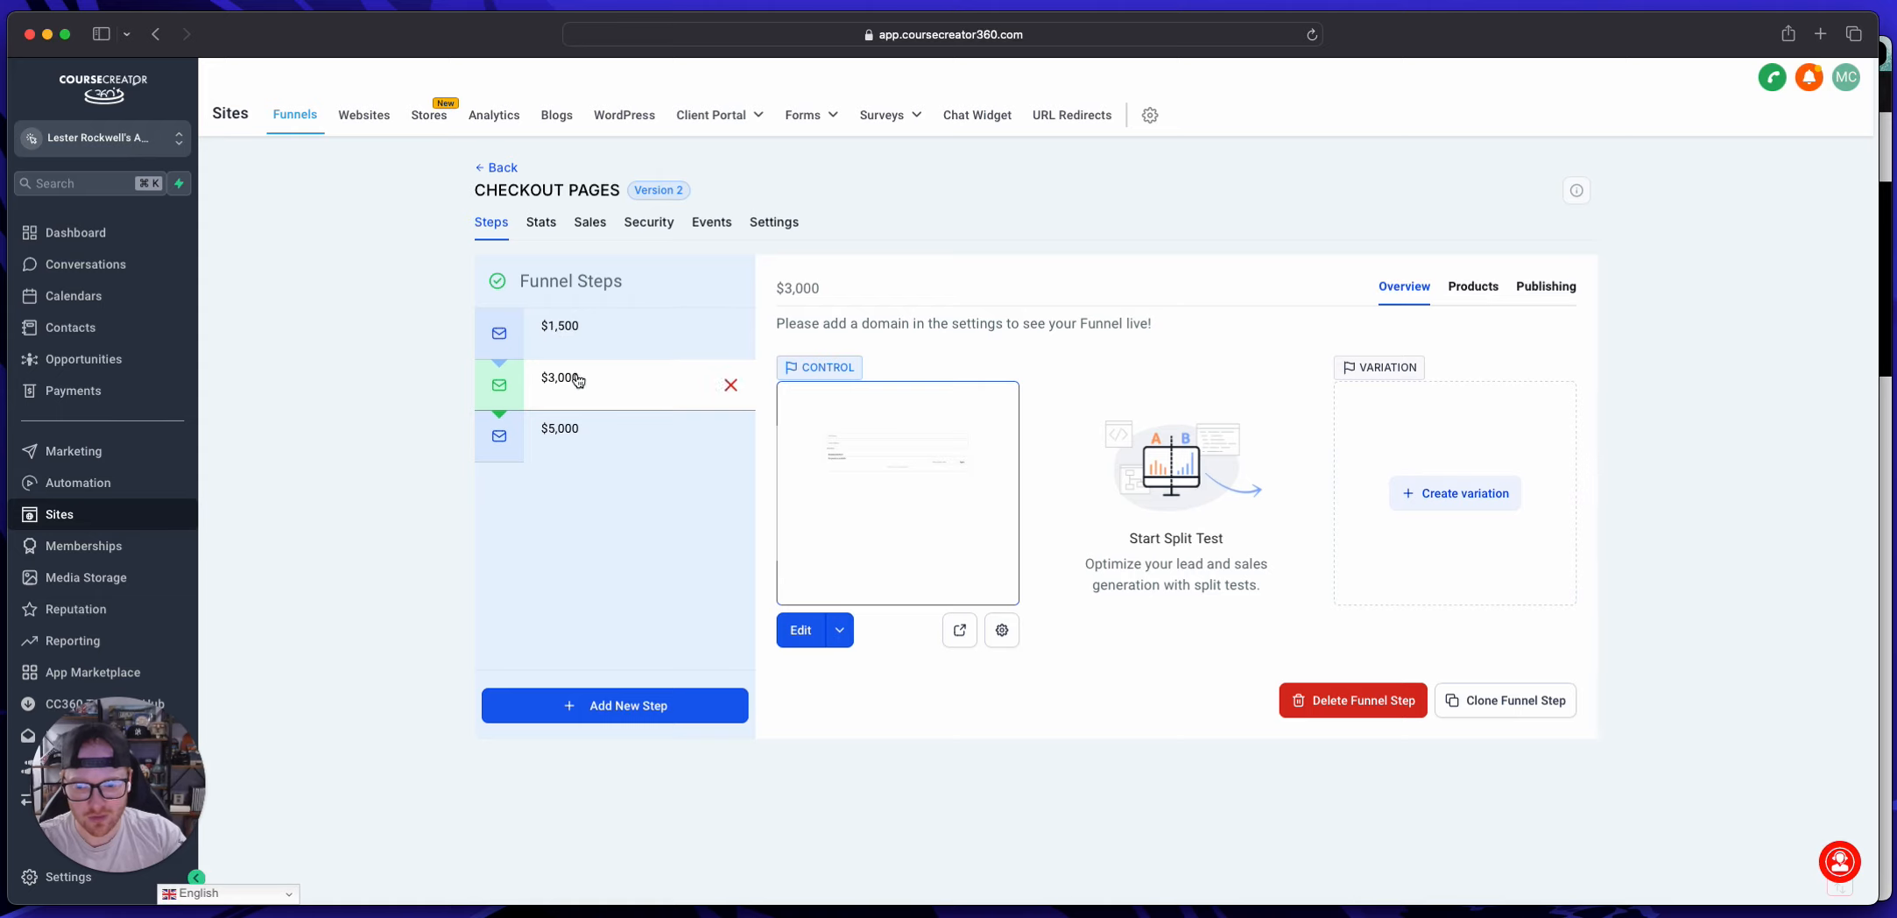
Step: Preview the $3,000 checkout page and close the preview
click(960, 629)
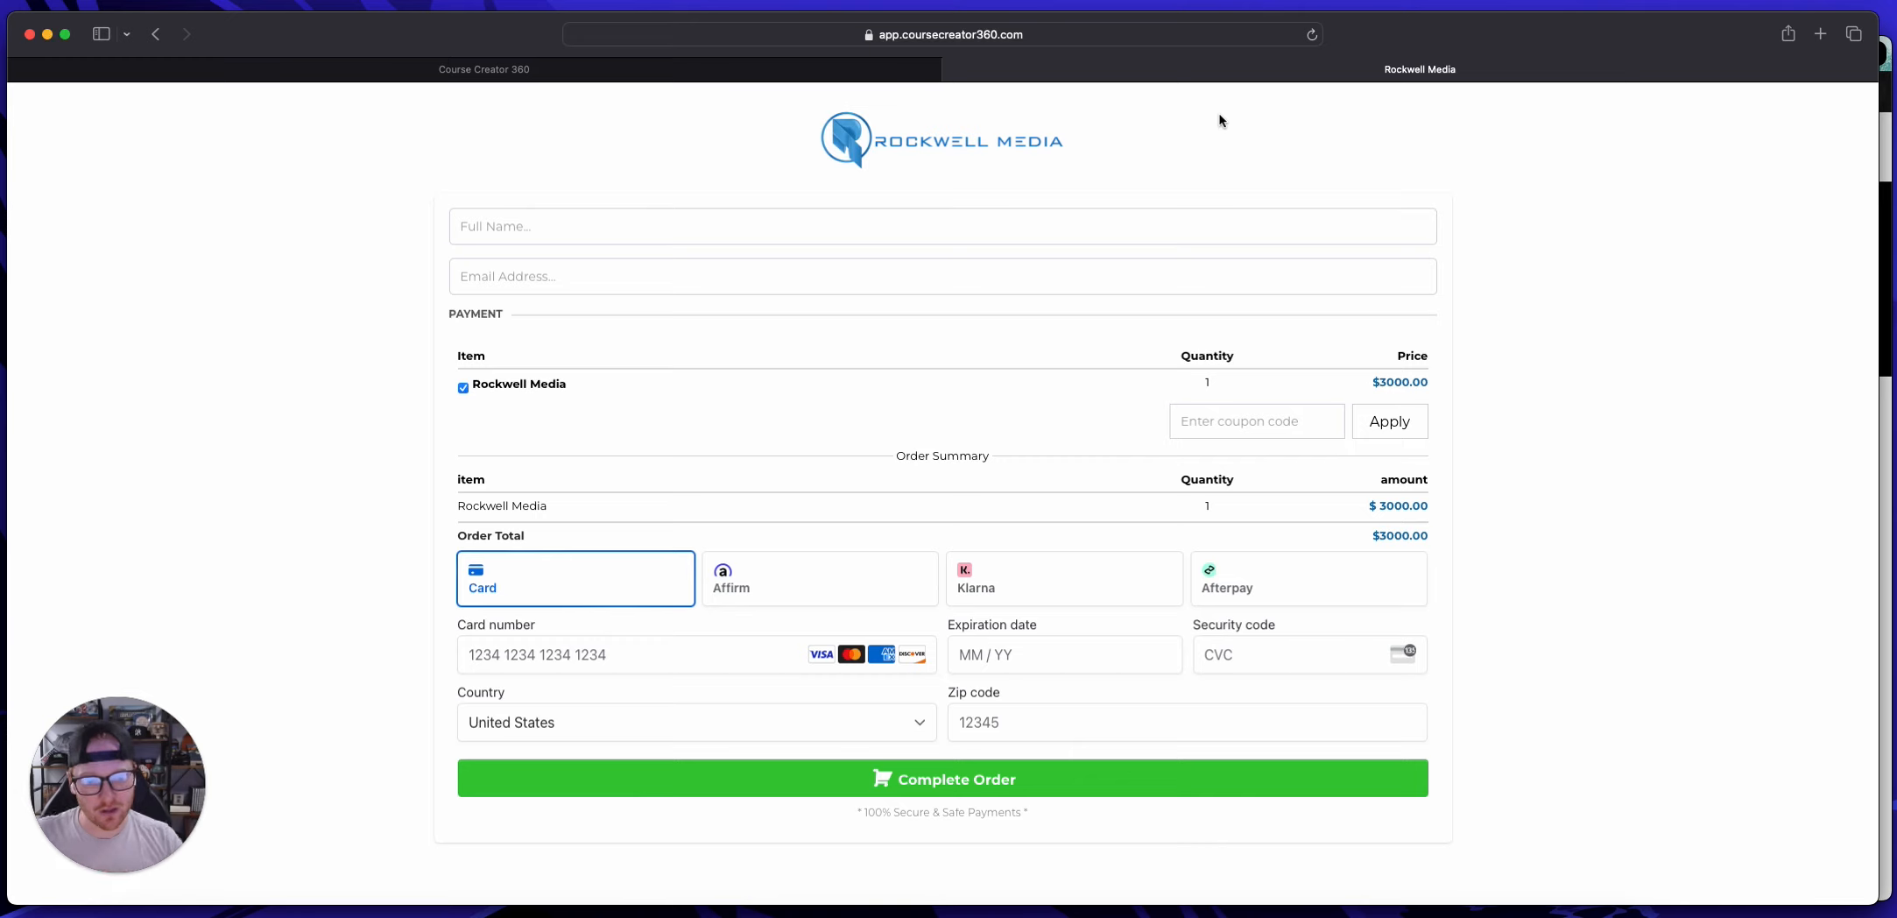
click(952, 69)
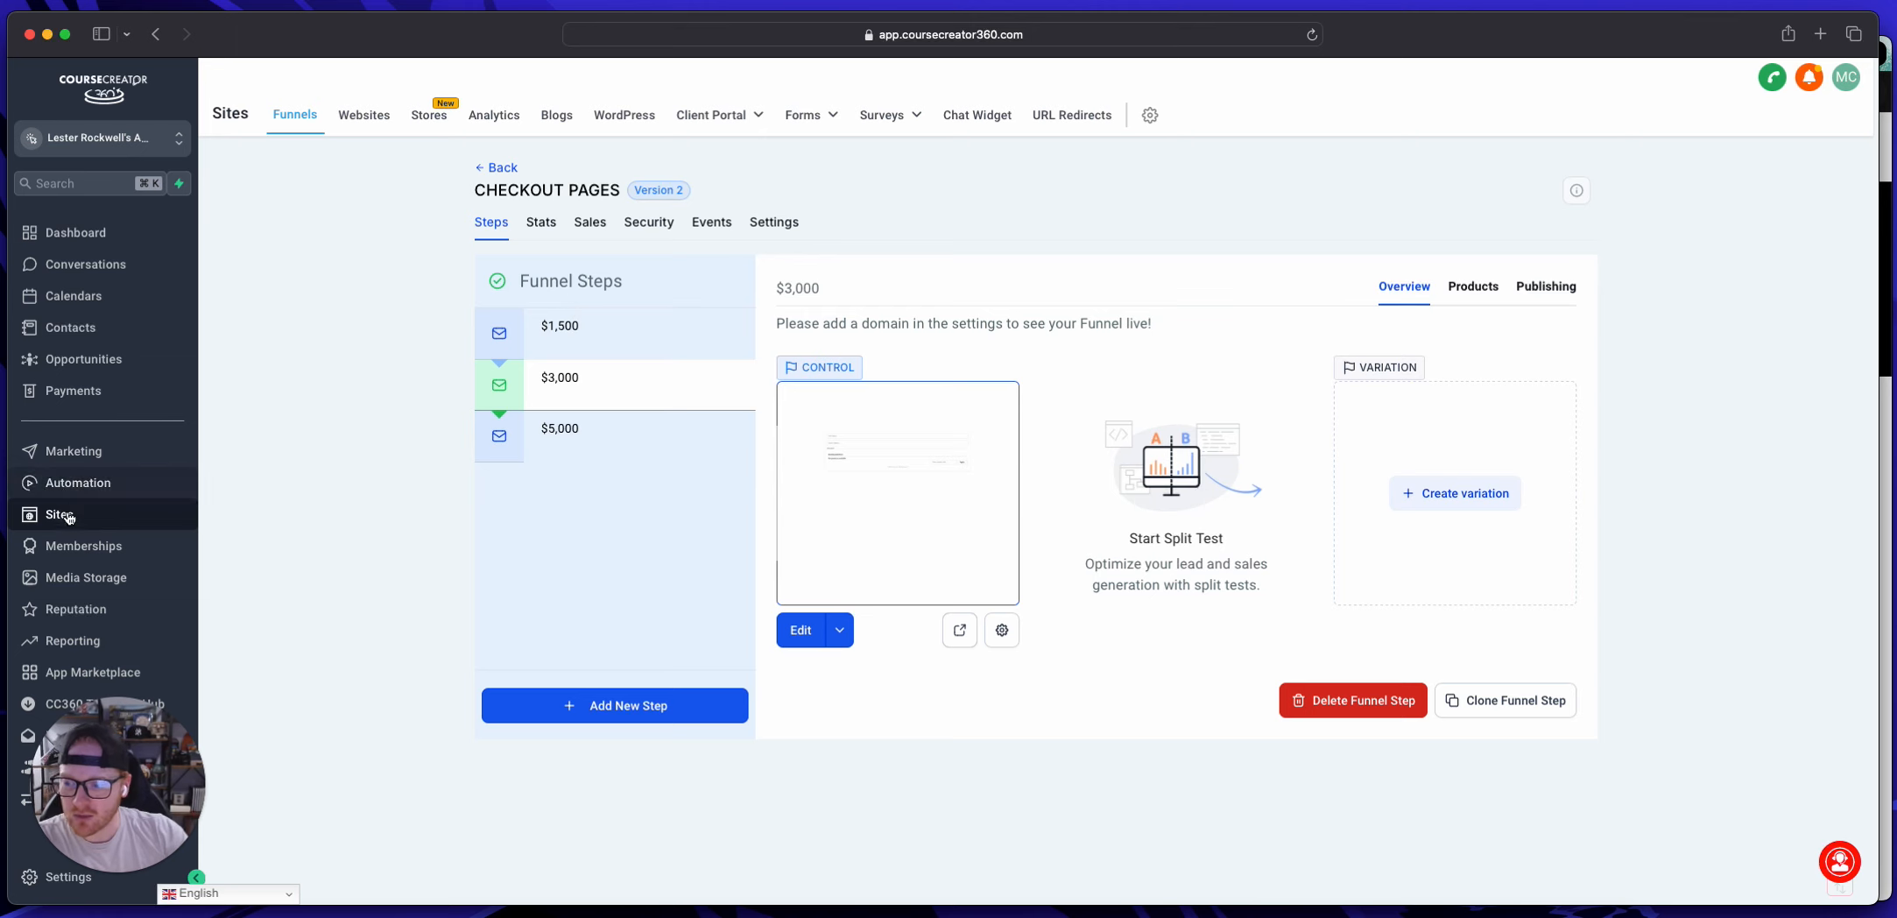
Step: Open the Client Onboarding workflow from the Rockwell Media Automations folder
click(70, 483)
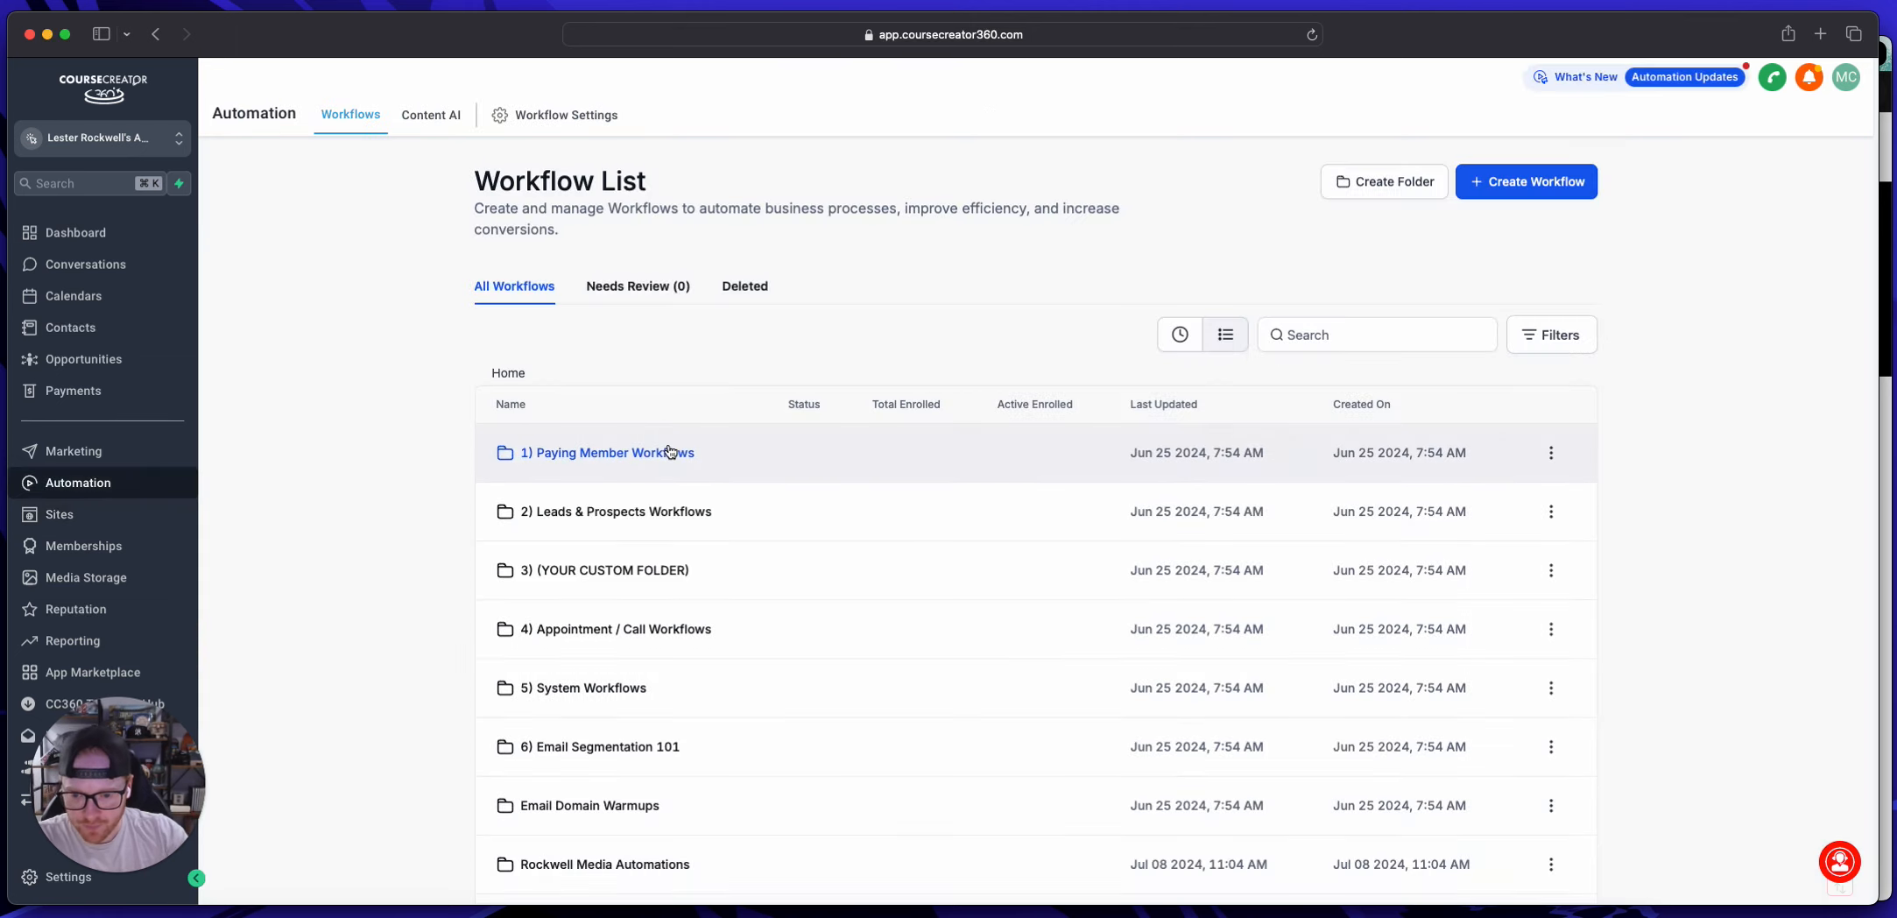
scroll(670, 452, down, 2)
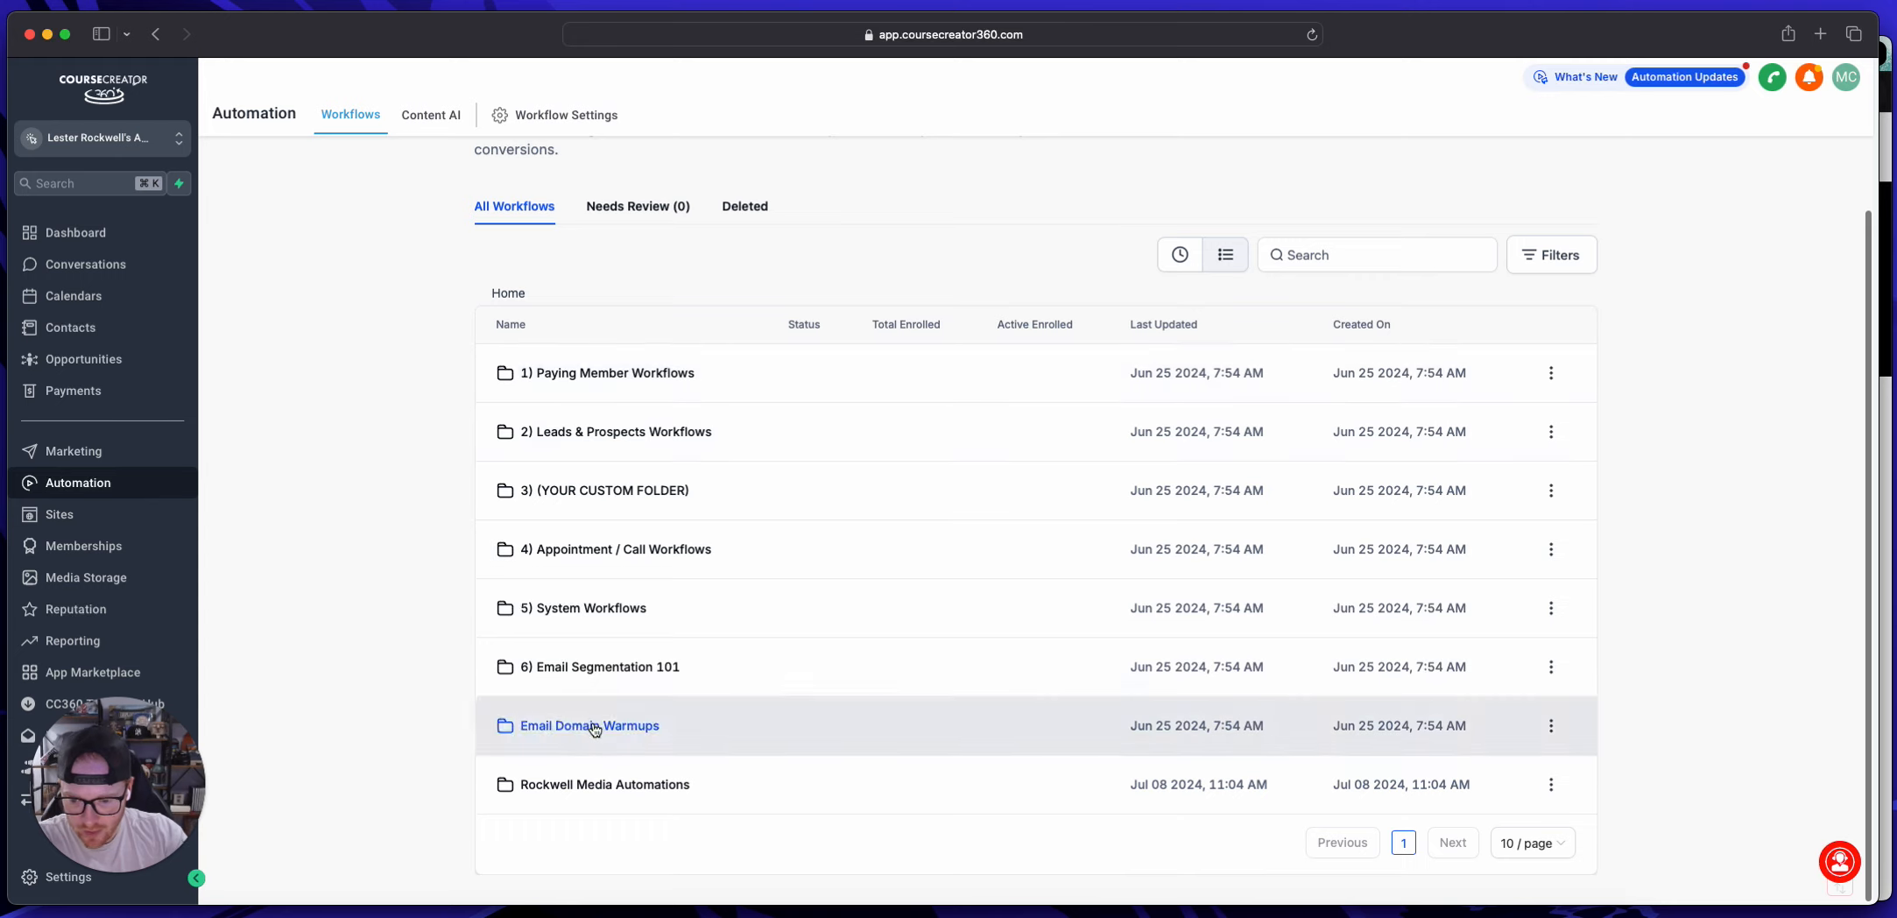
click(611, 782)
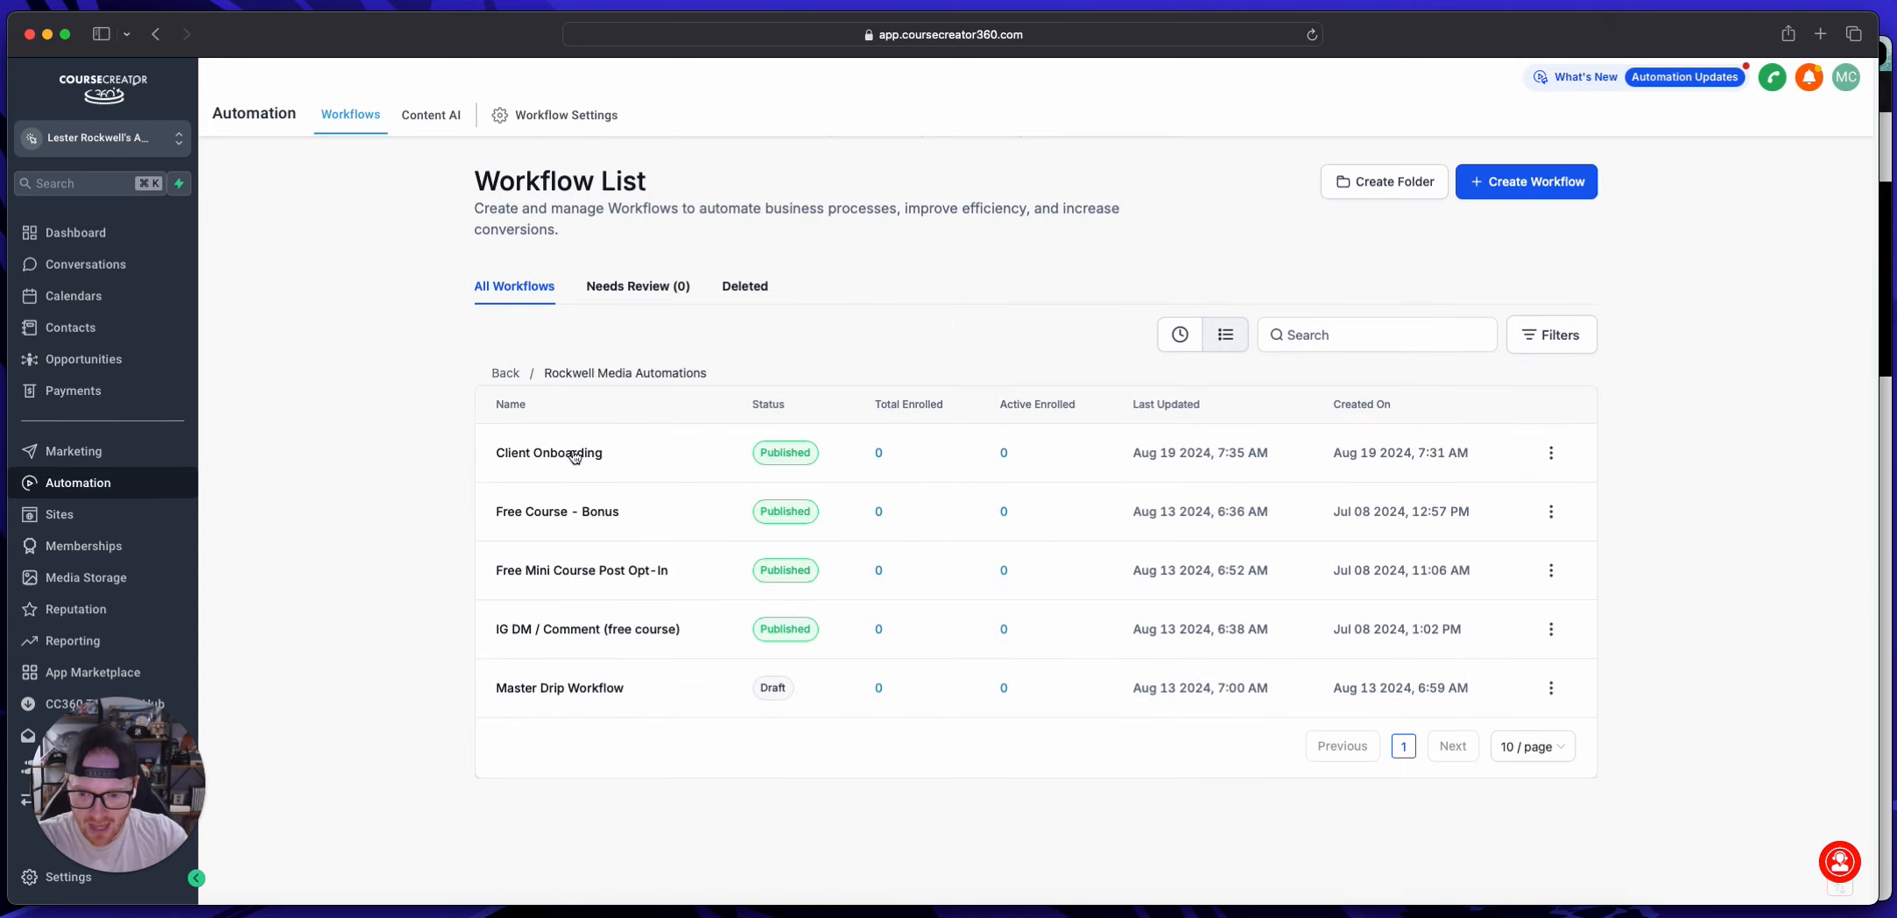
click(551, 462)
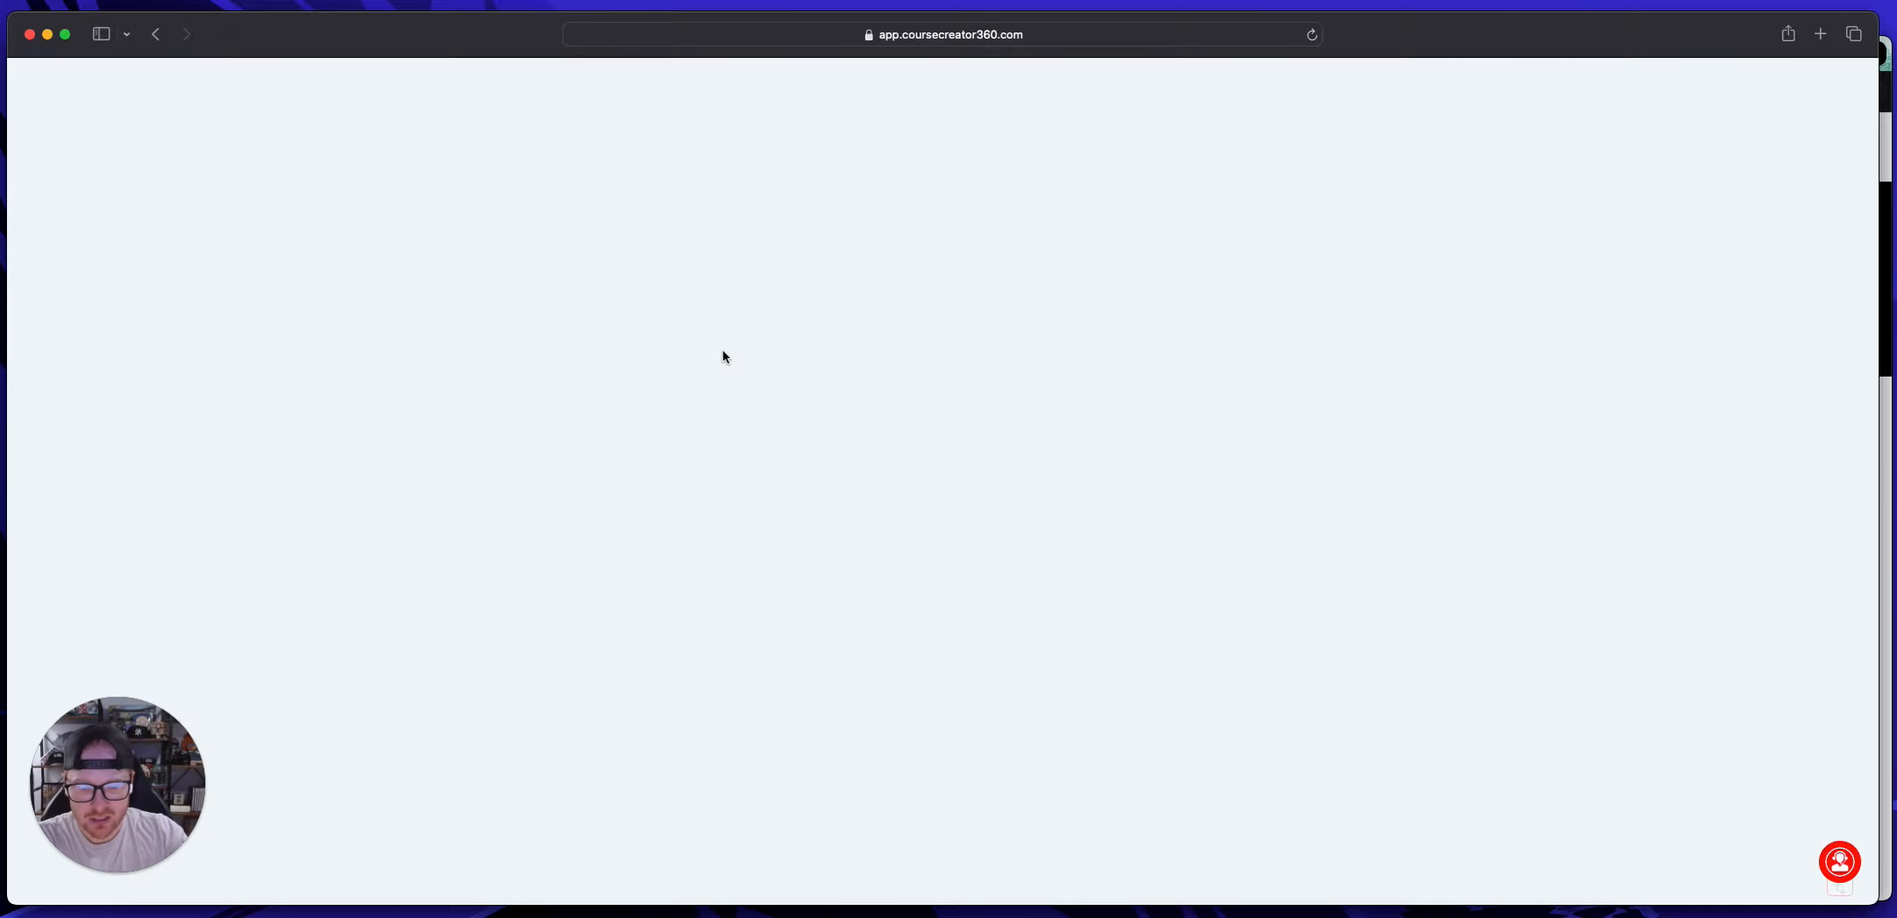